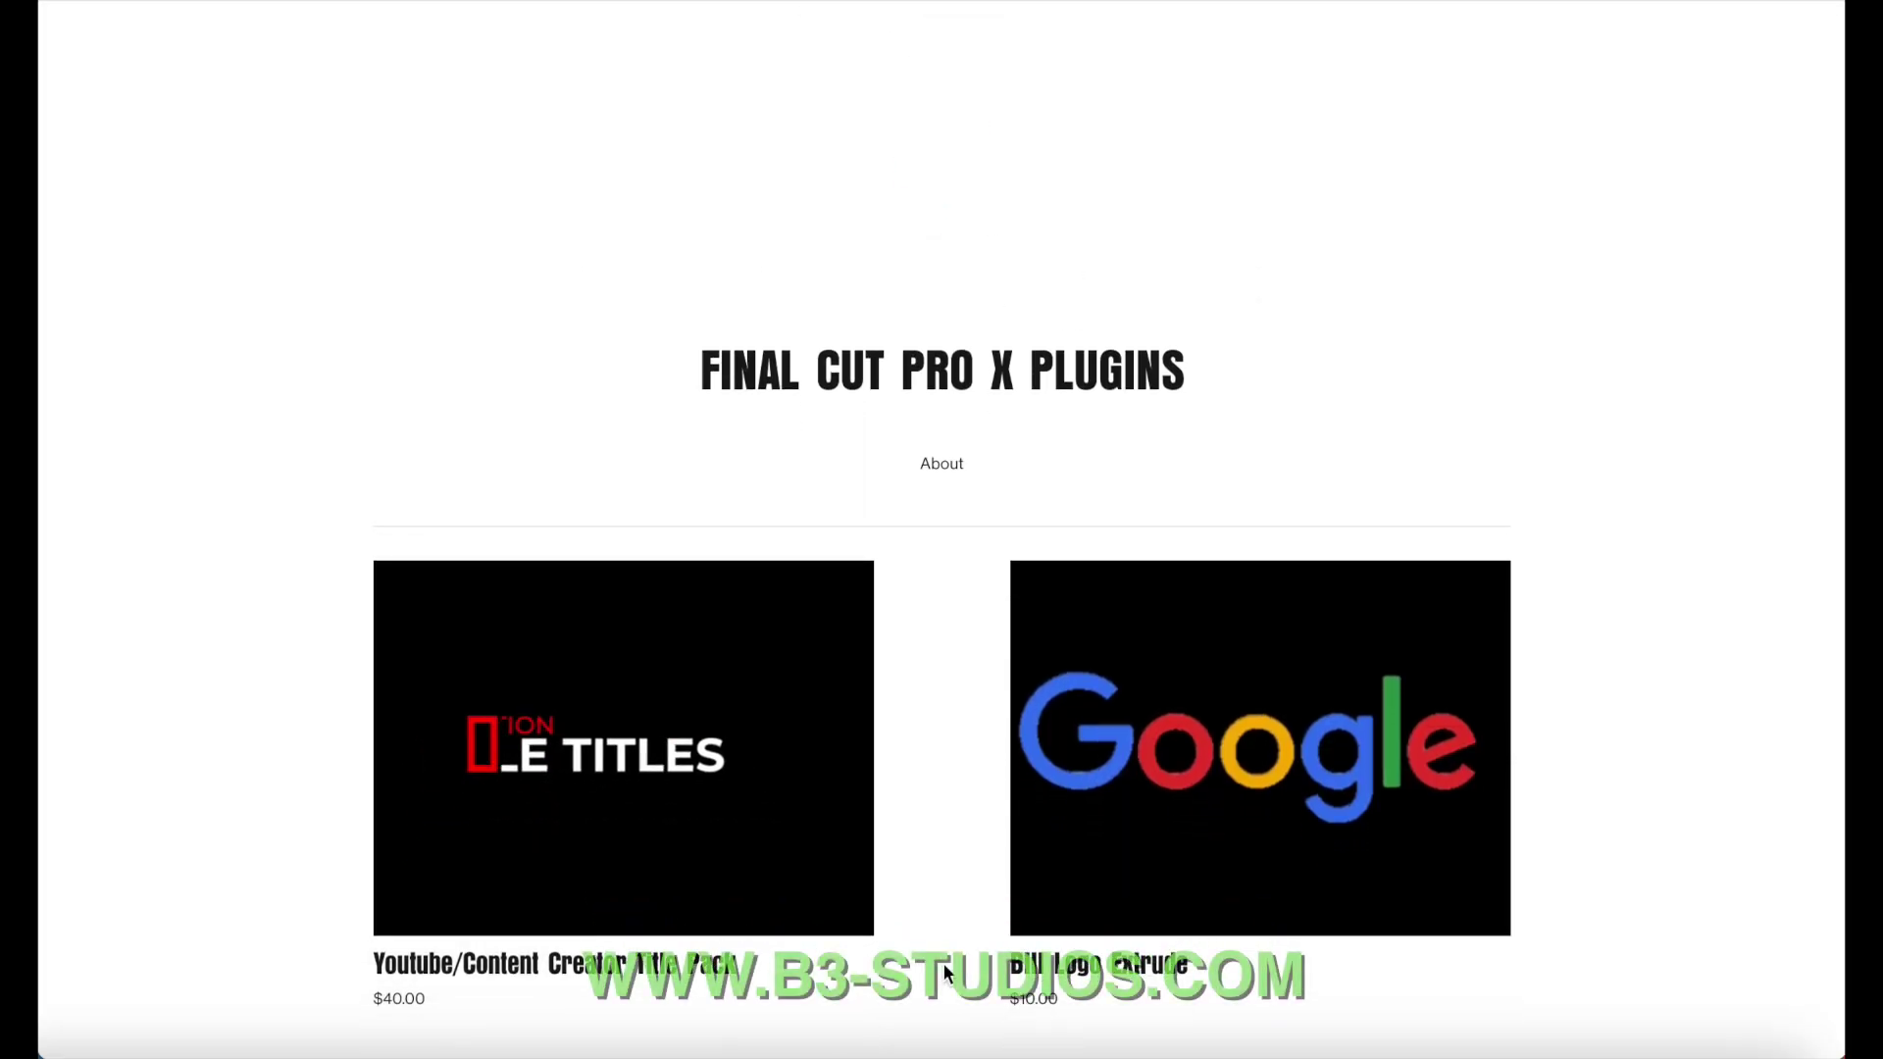
Scroll the B3 Studios Final Cut Pro X plugins page down to the BIII Effects Bundle Suite.
{"action": "scroll", "coordinate": [944, 971], "scroll_direction": "down", "scroll_amount": 5}
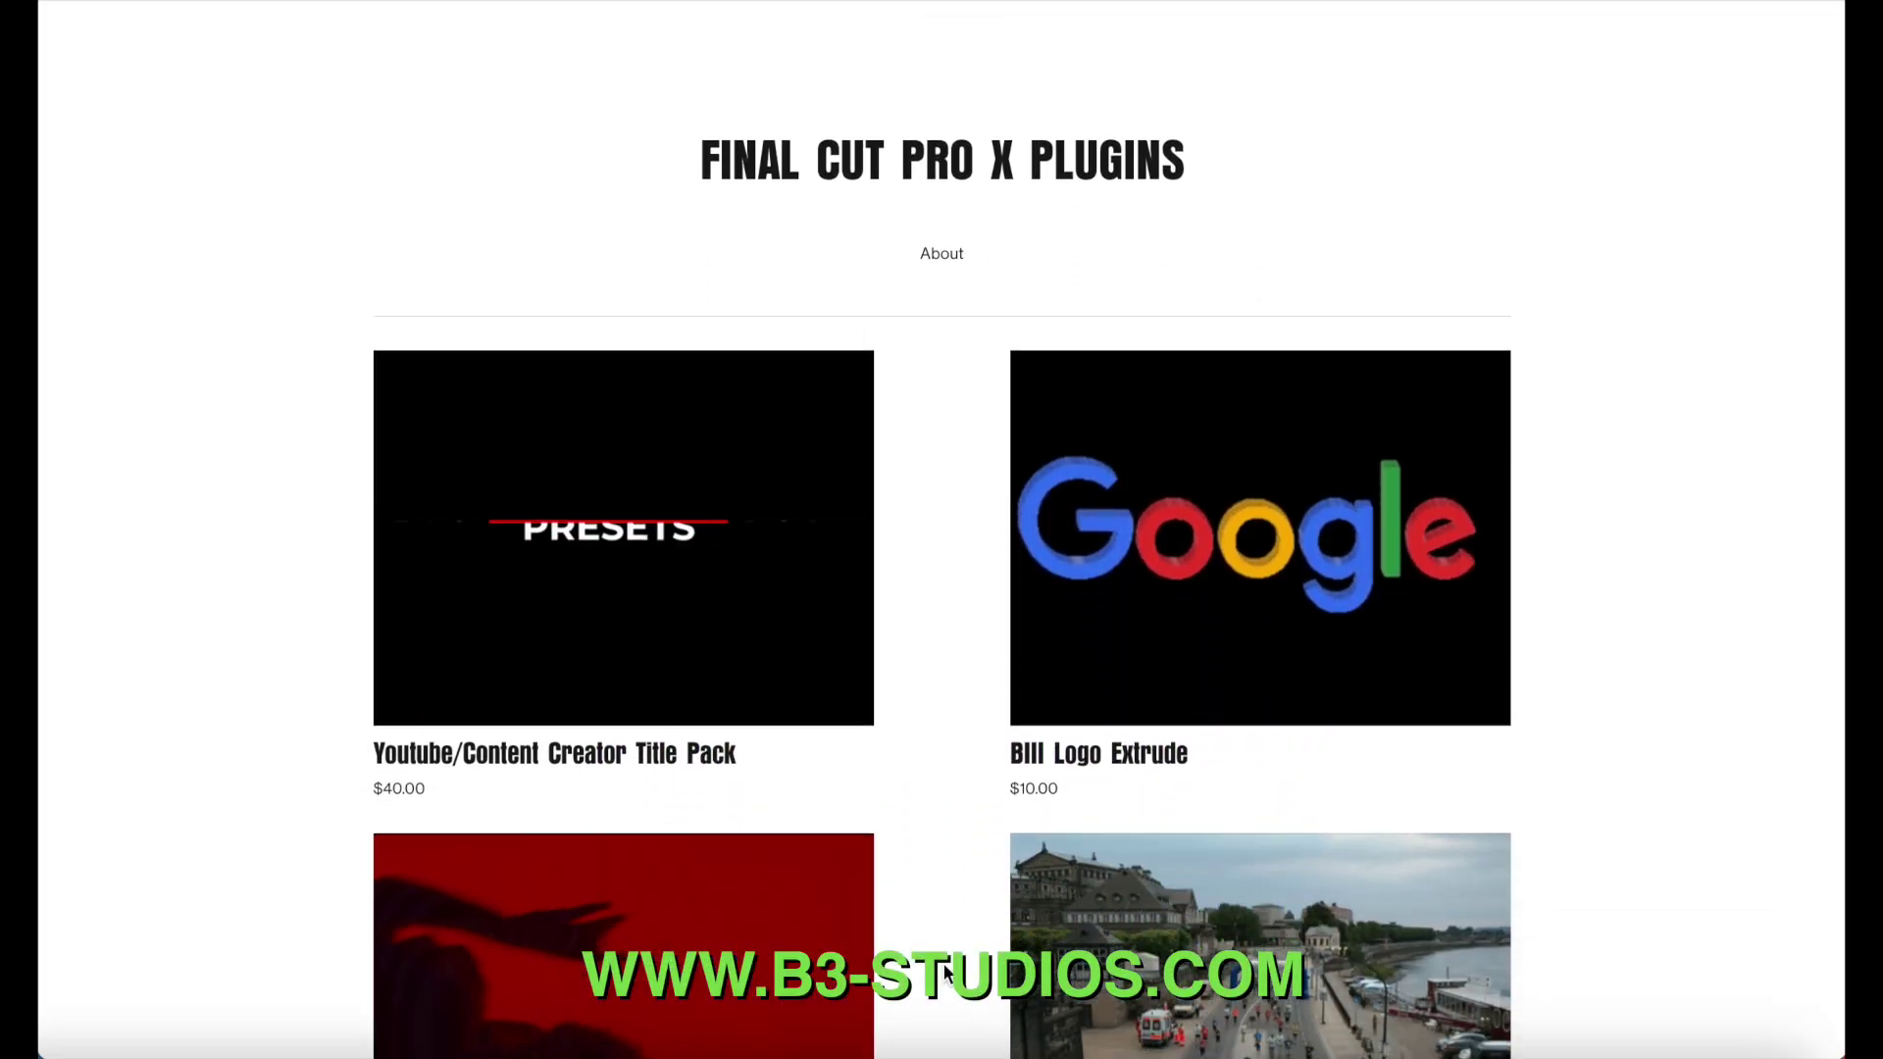
{"action": "scroll", "coordinate": [944, 971], "scroll_direction": "down", "scroll_amount": 5}
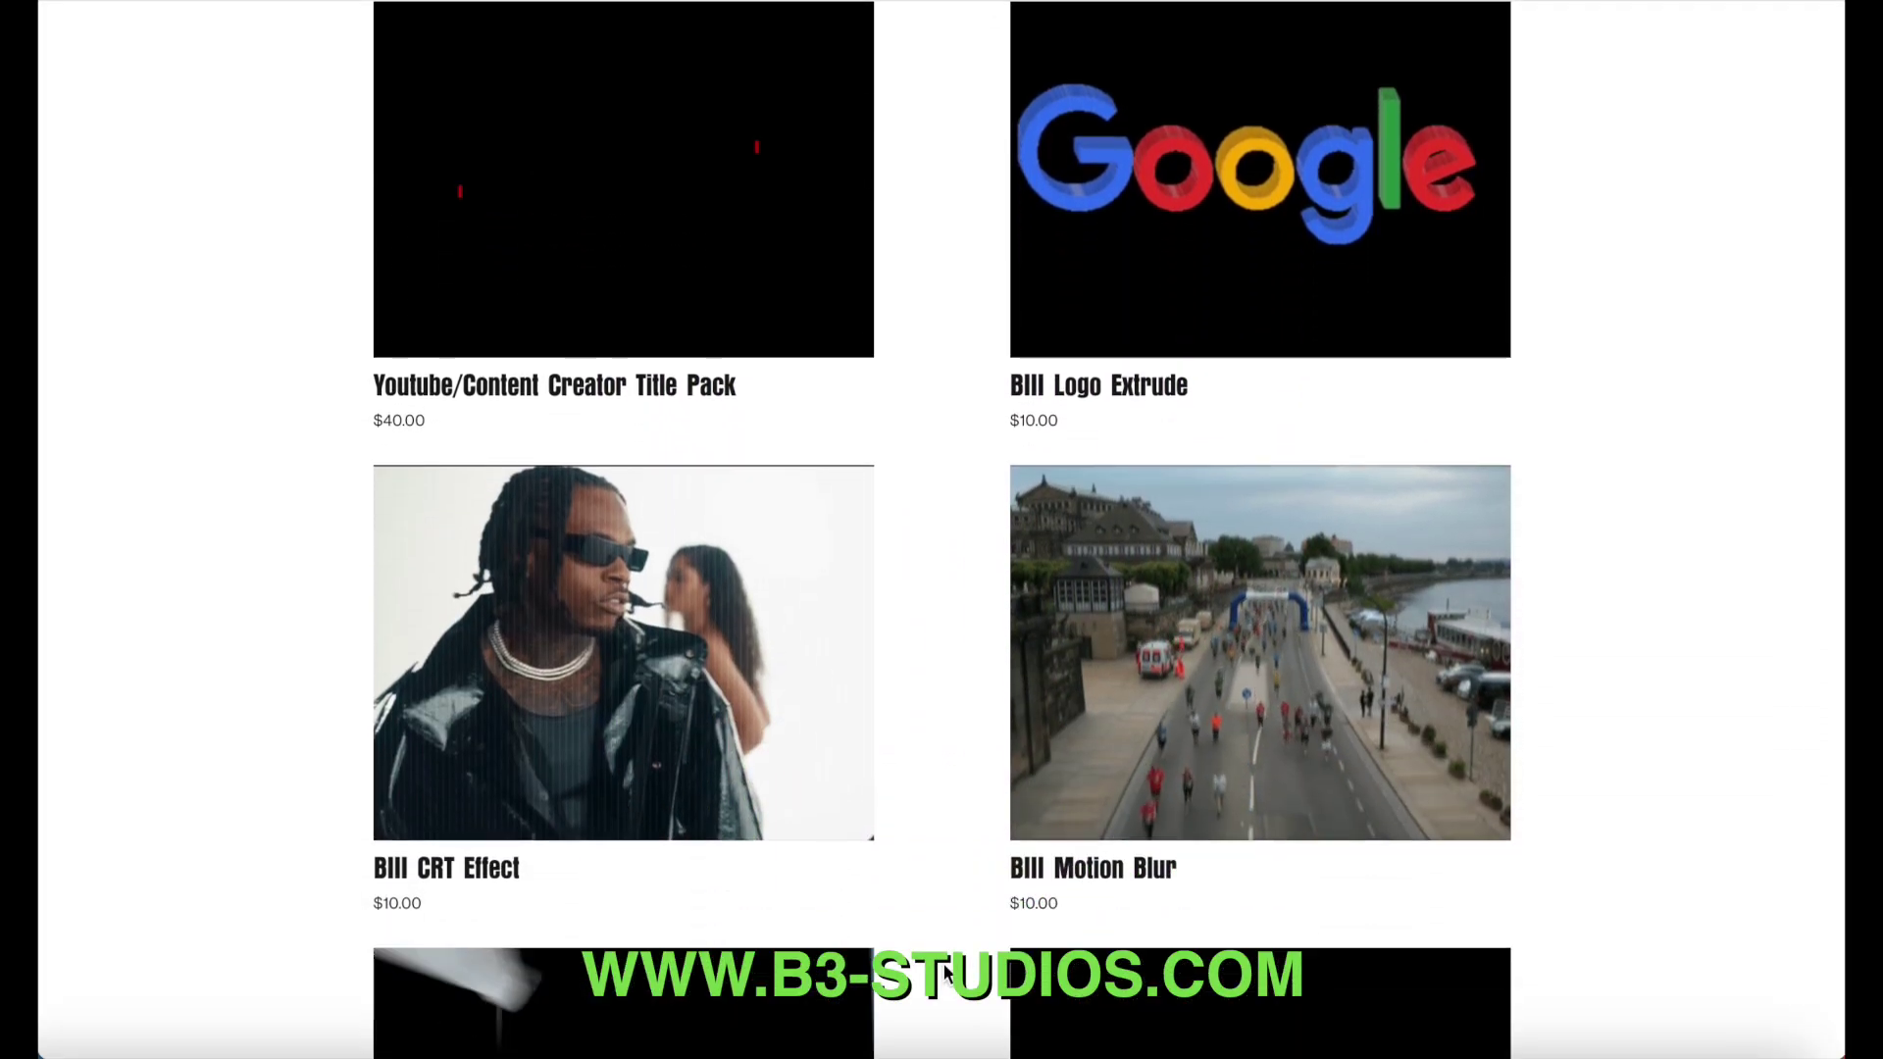
{"action": "scroll", "coordinate": [944, 971], "scroll_direction": "down", "scroll_amount": 6}
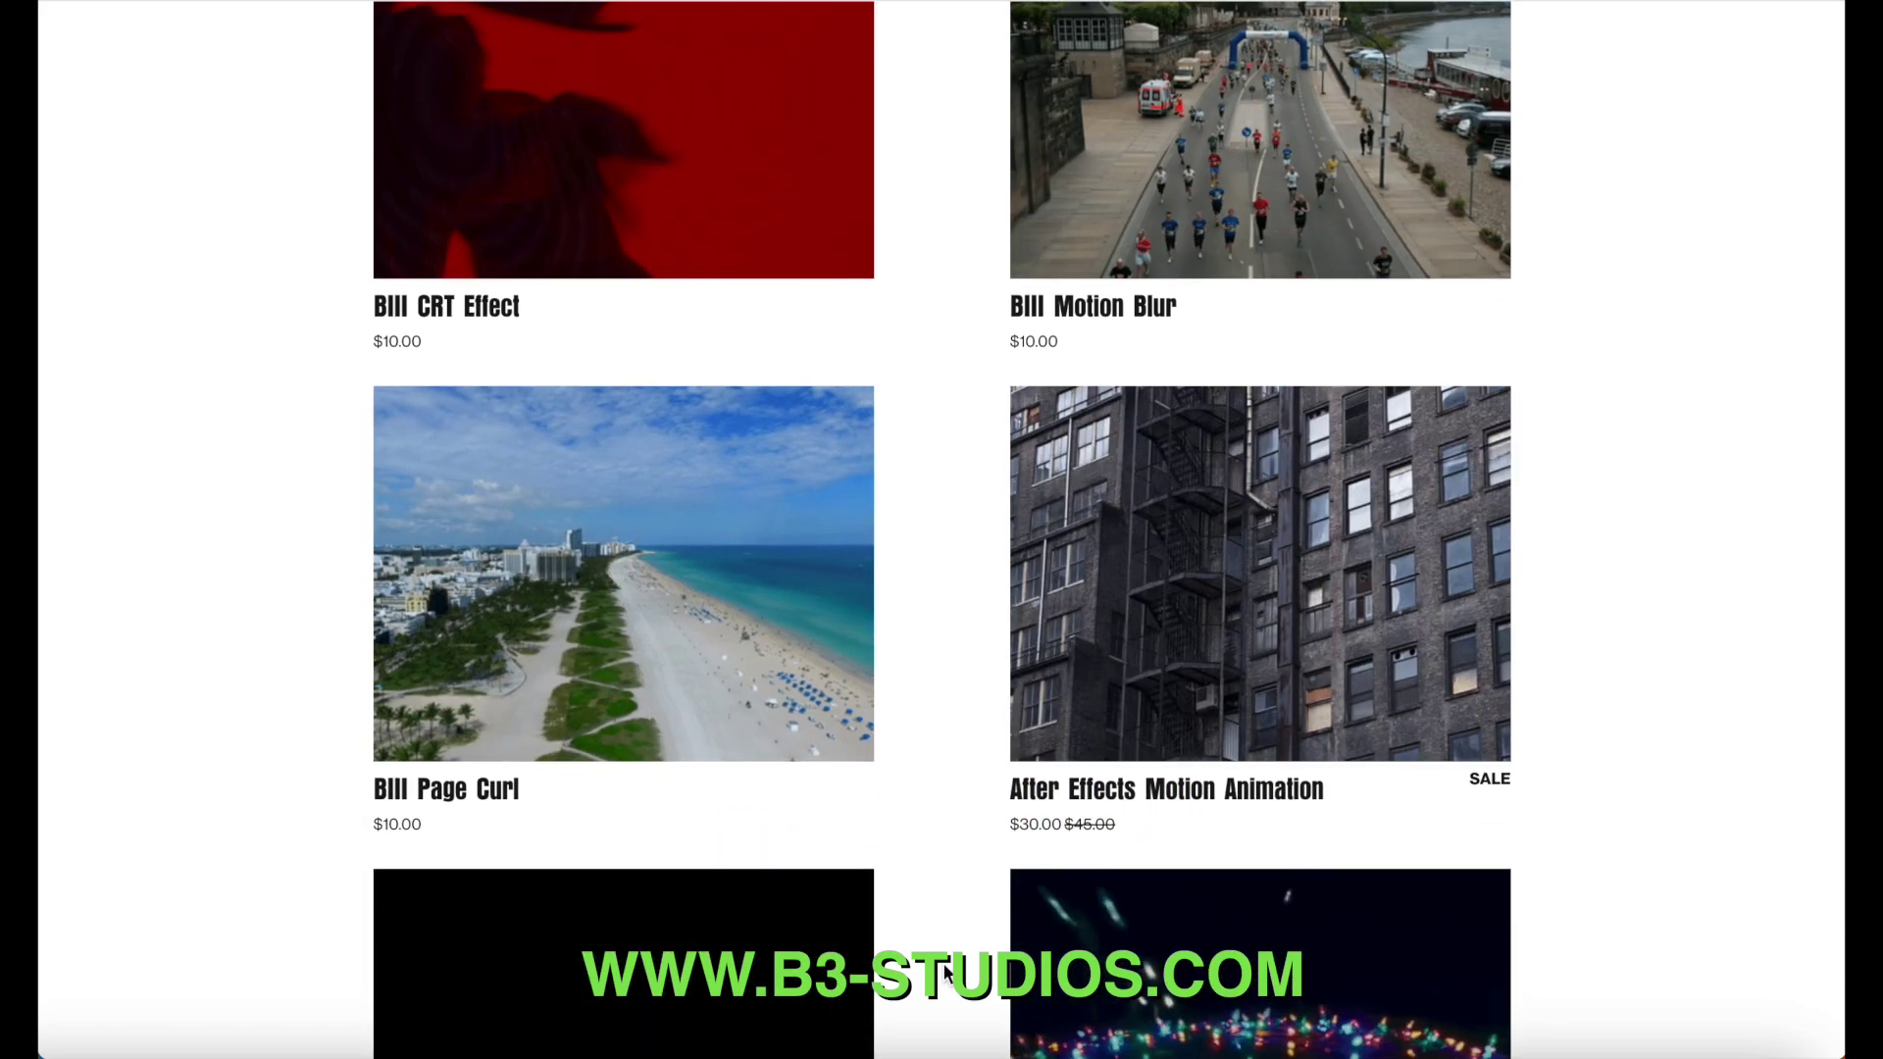
{"action": "scroll", "coordinate": [945, 971], "scroll_direction": "down", "scroll_amount": 6}
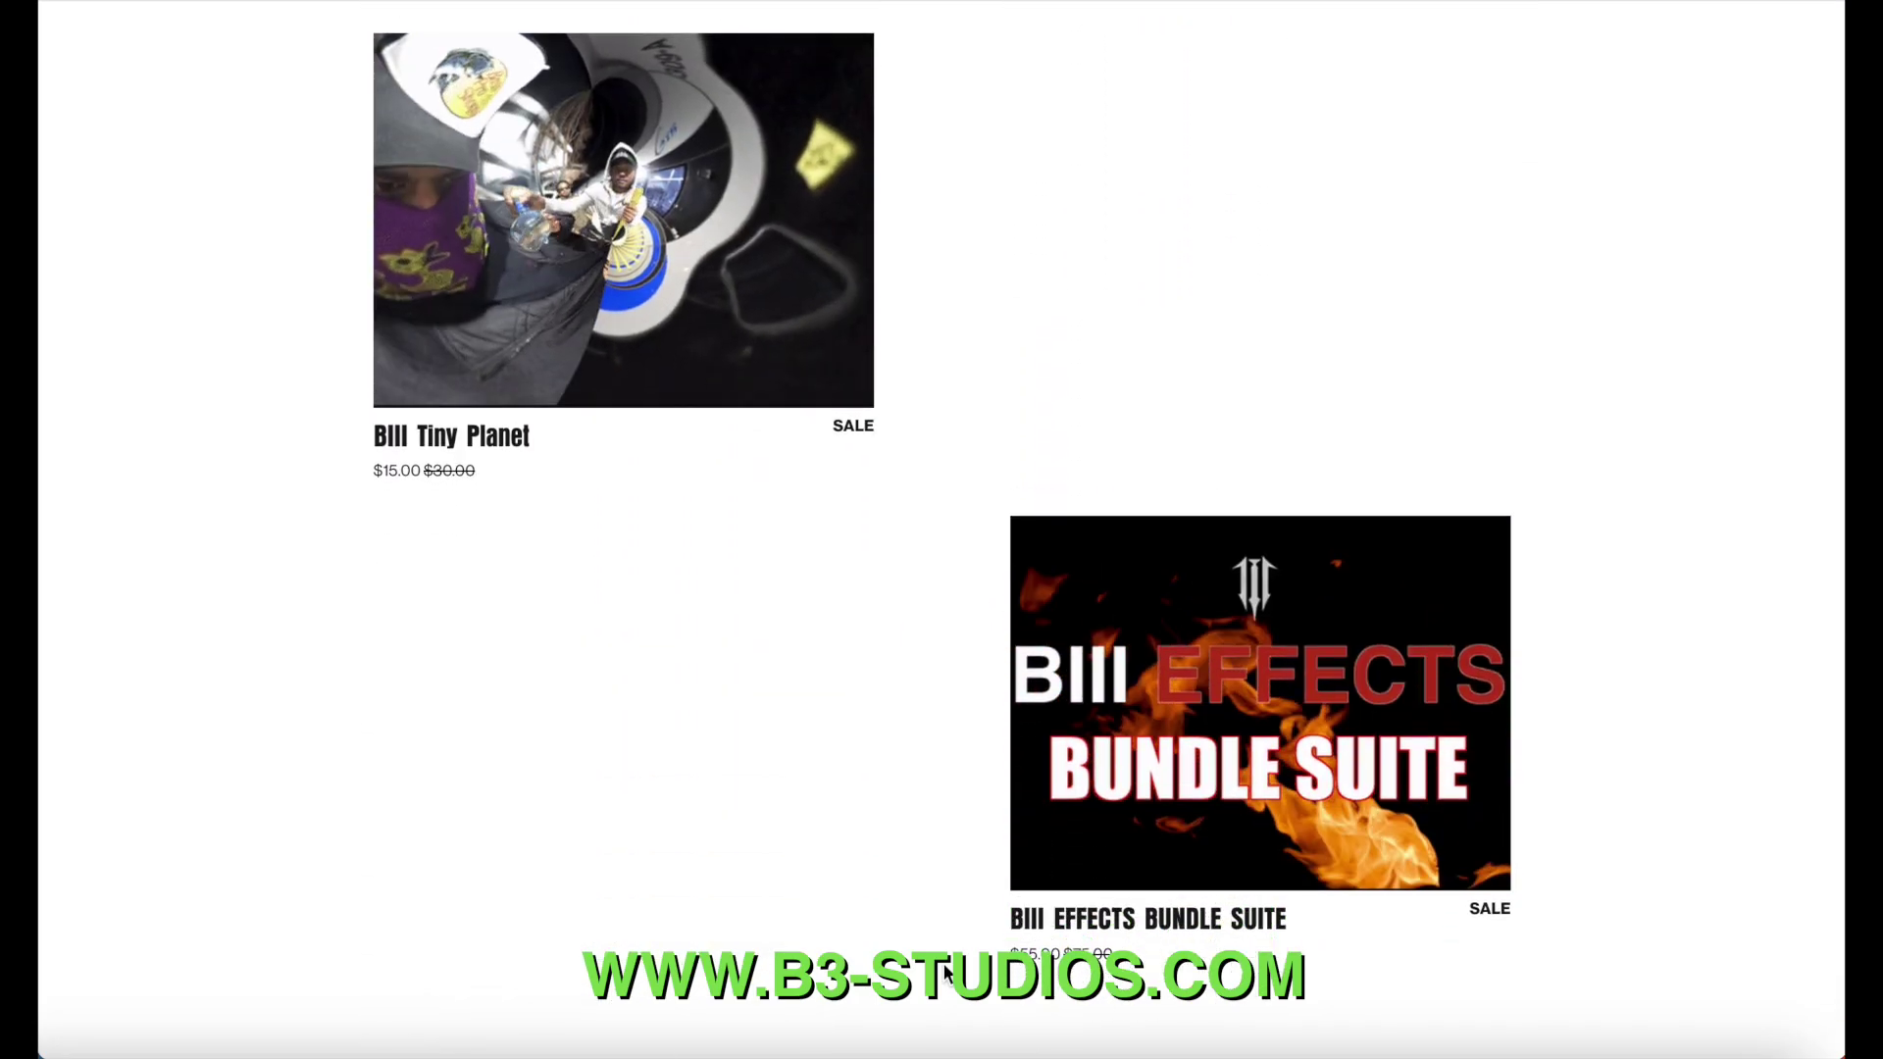
{"action": "scroll", "coordinate": [944, 970], "scroll_direction": "down", "scroll_amount": 1}
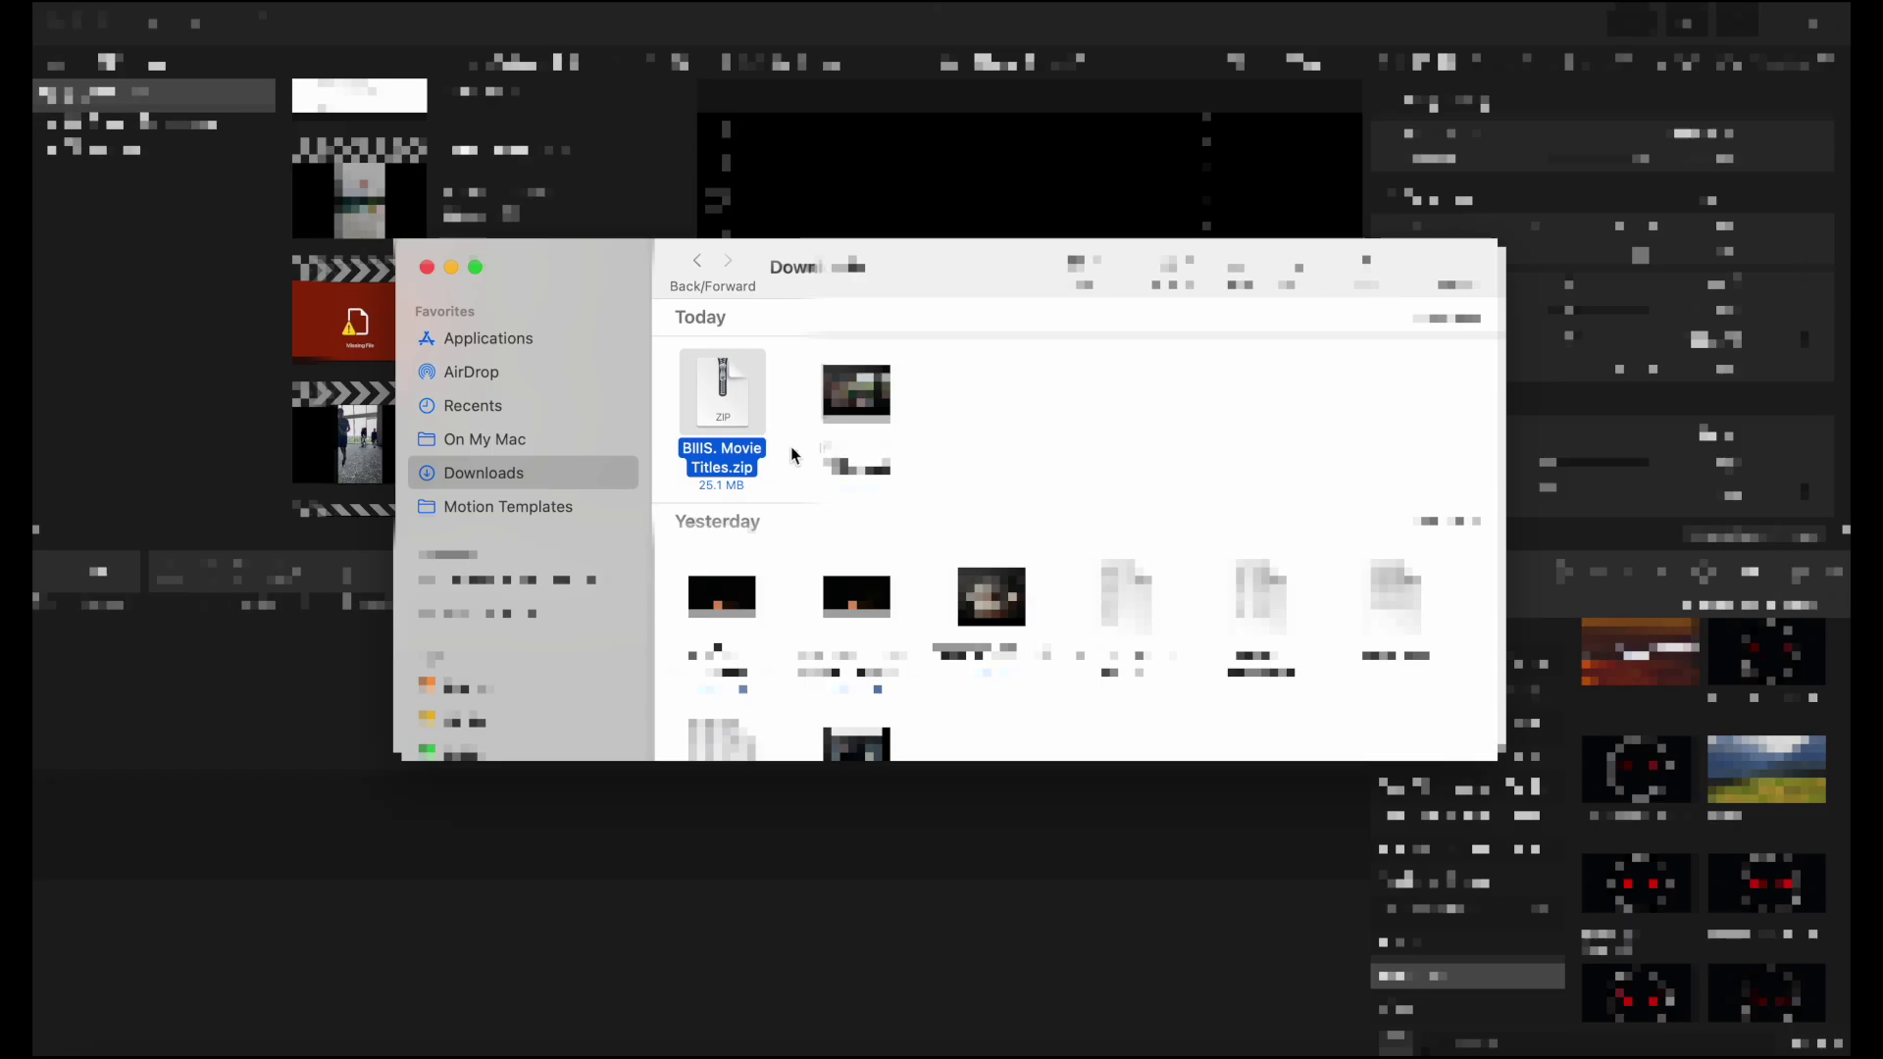
Unzip BIIIS. Movie Titles.zip and move the extracted folder into Motion Templates > Titles.
{"action": "double_click", "coordinate": [732, 416]}
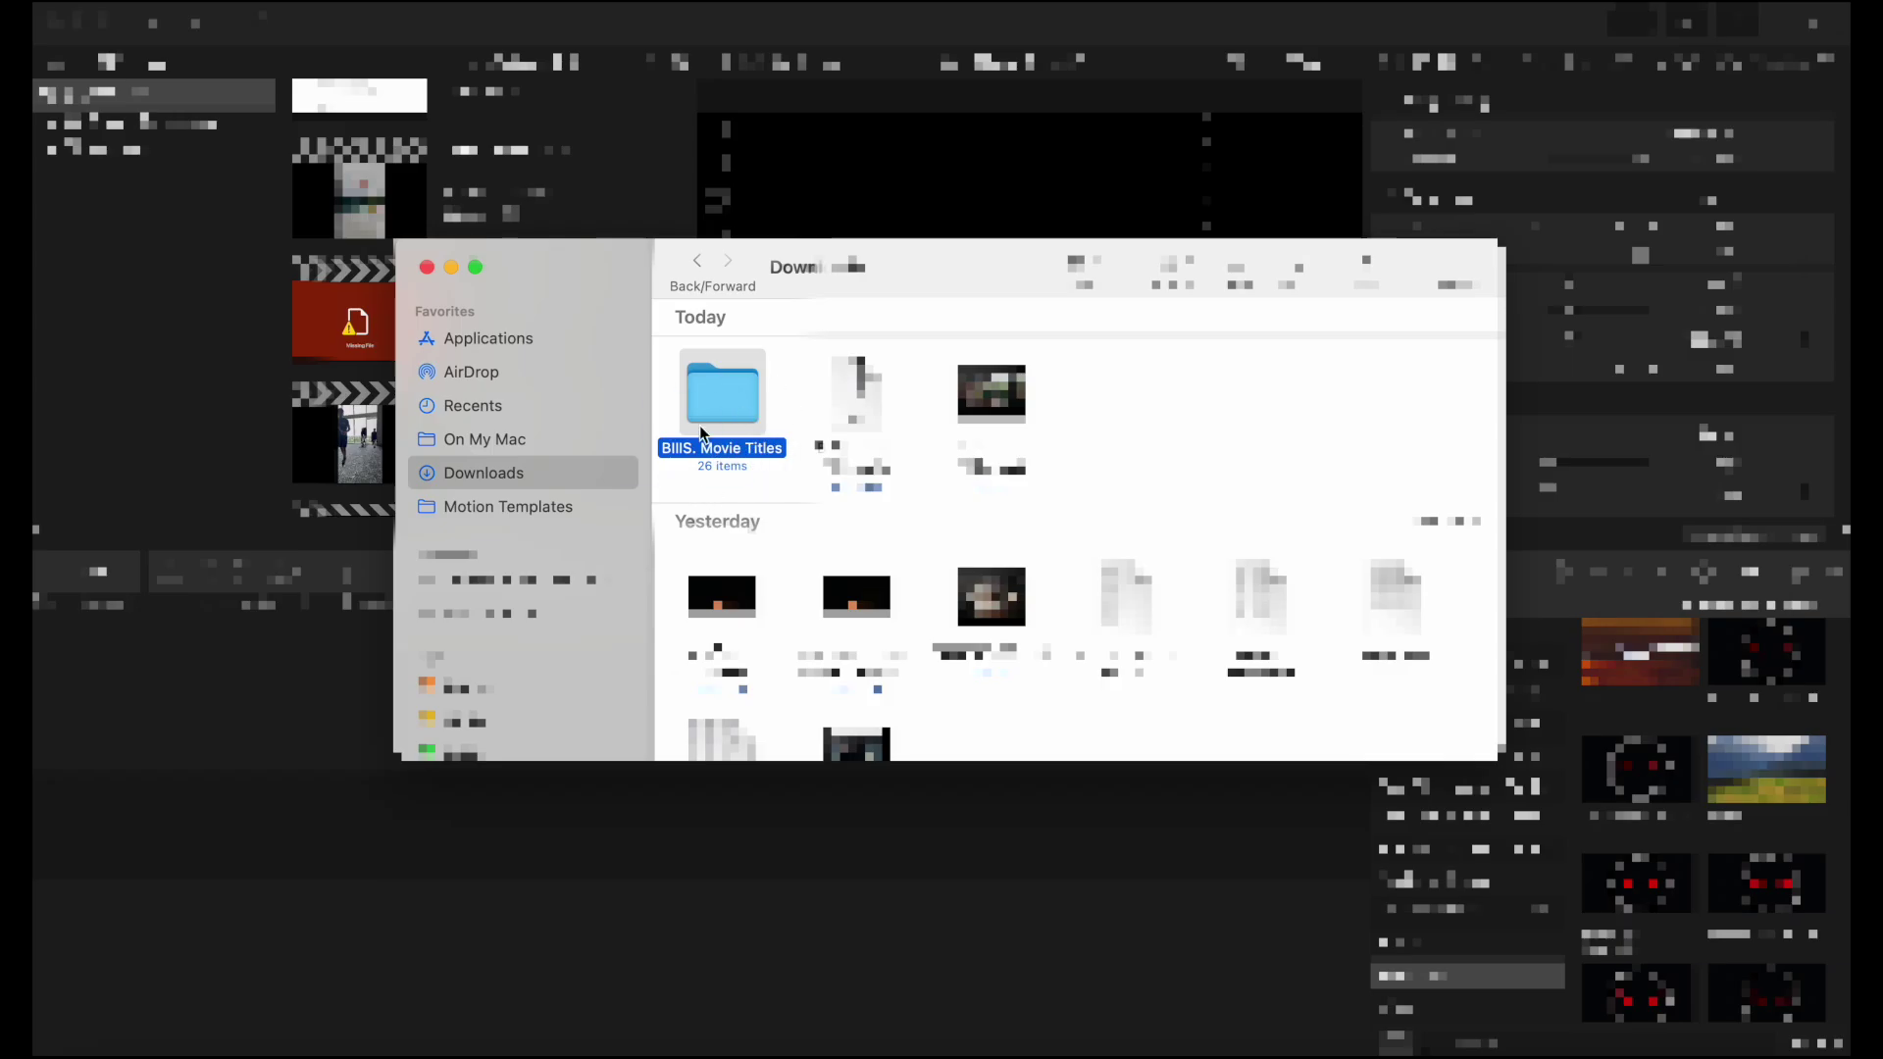
{"action": "left_click_drag", "start_coordinate": [700, 431], "coordinate": [928, 375]}
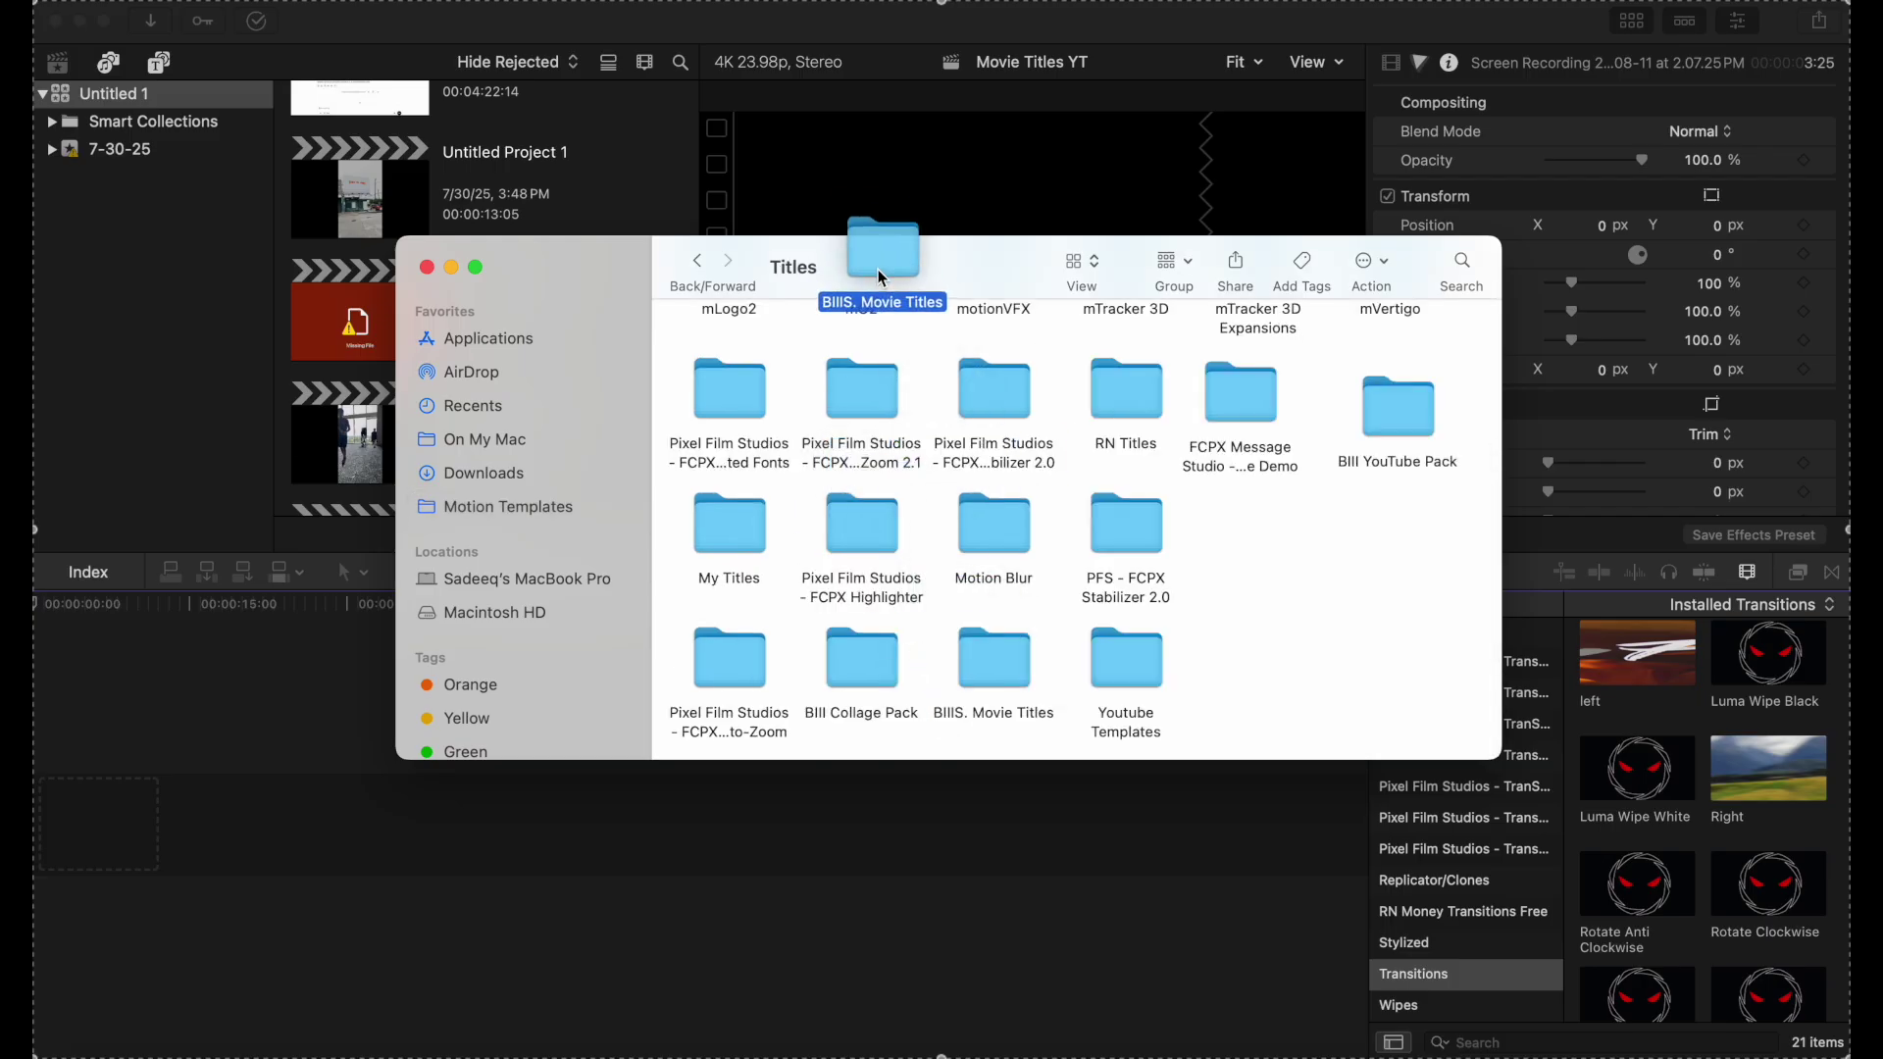
{"action": "left_click_drag", "start_coordinate": [882, 278], "coordinate": [882, 277]}
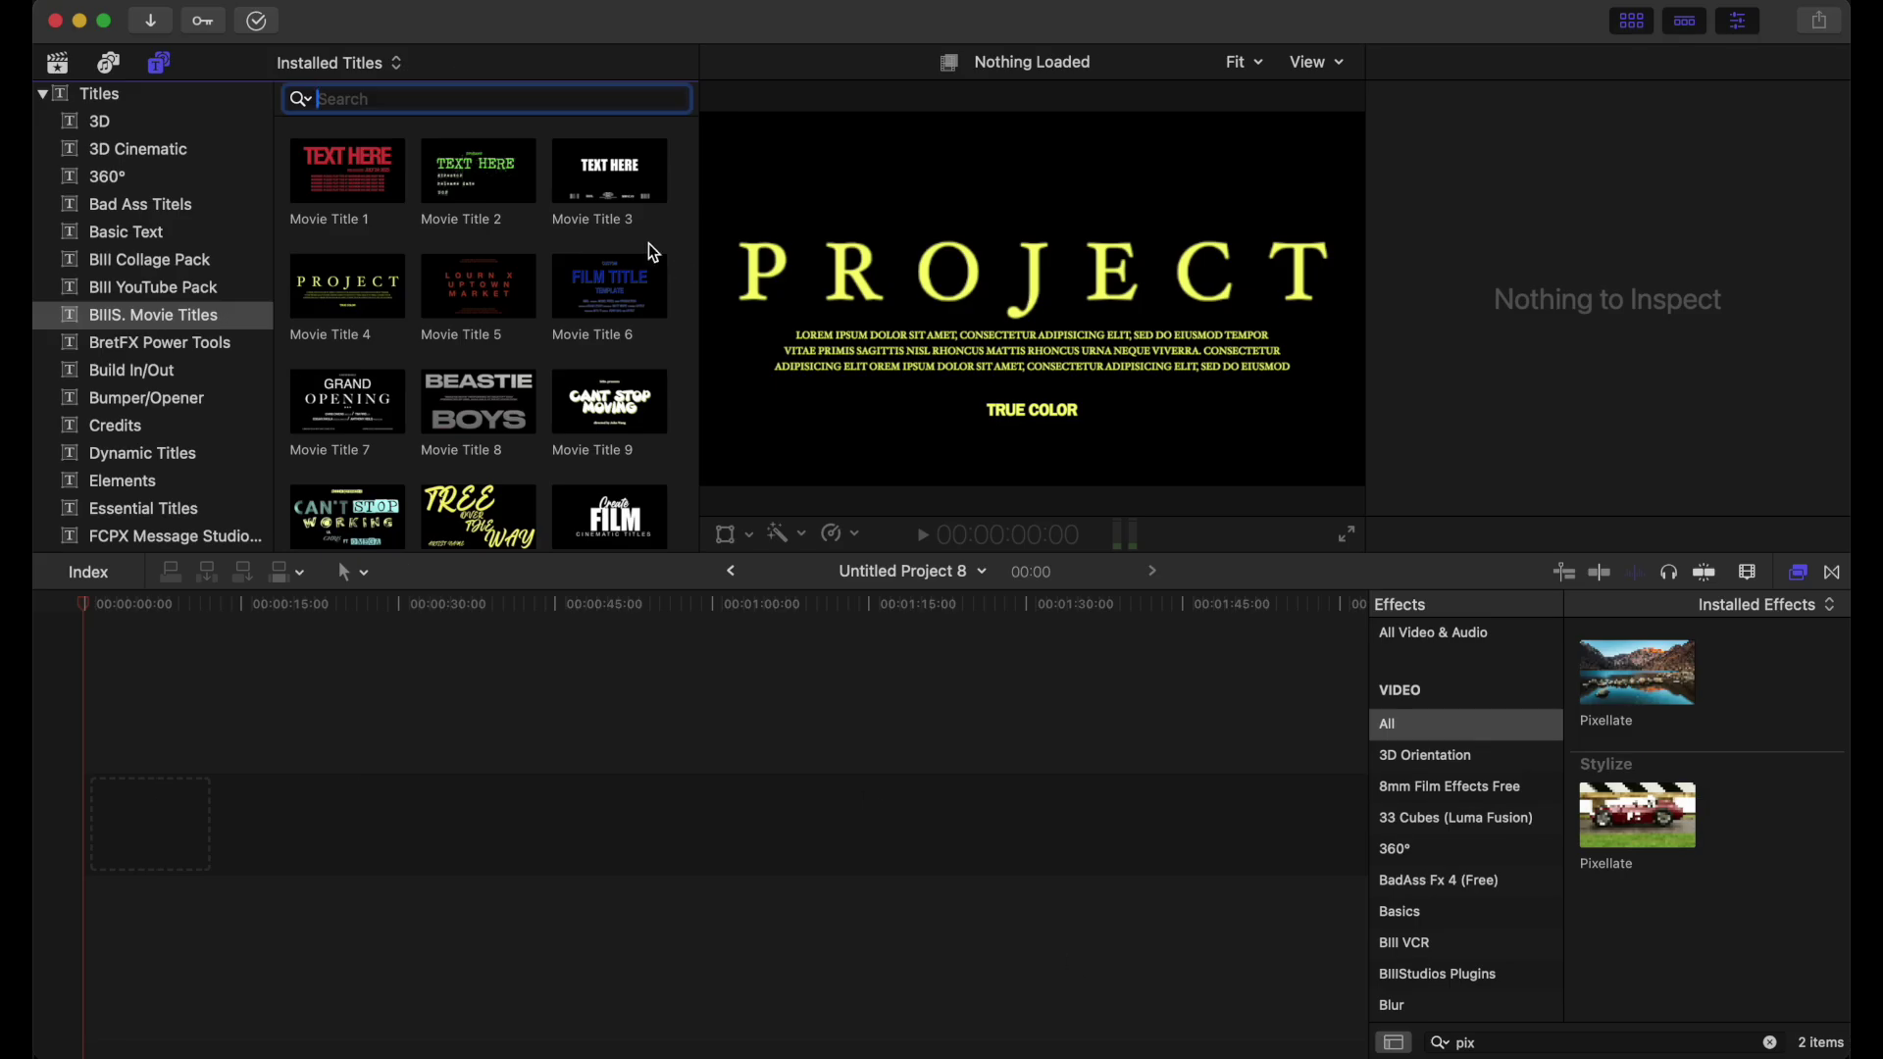
Preview Movie Title 1 and scroll through the BIIIS. Movie Titles pack in the Titles browser.
{"action": "left_click", "coordinate": [366, 172]}
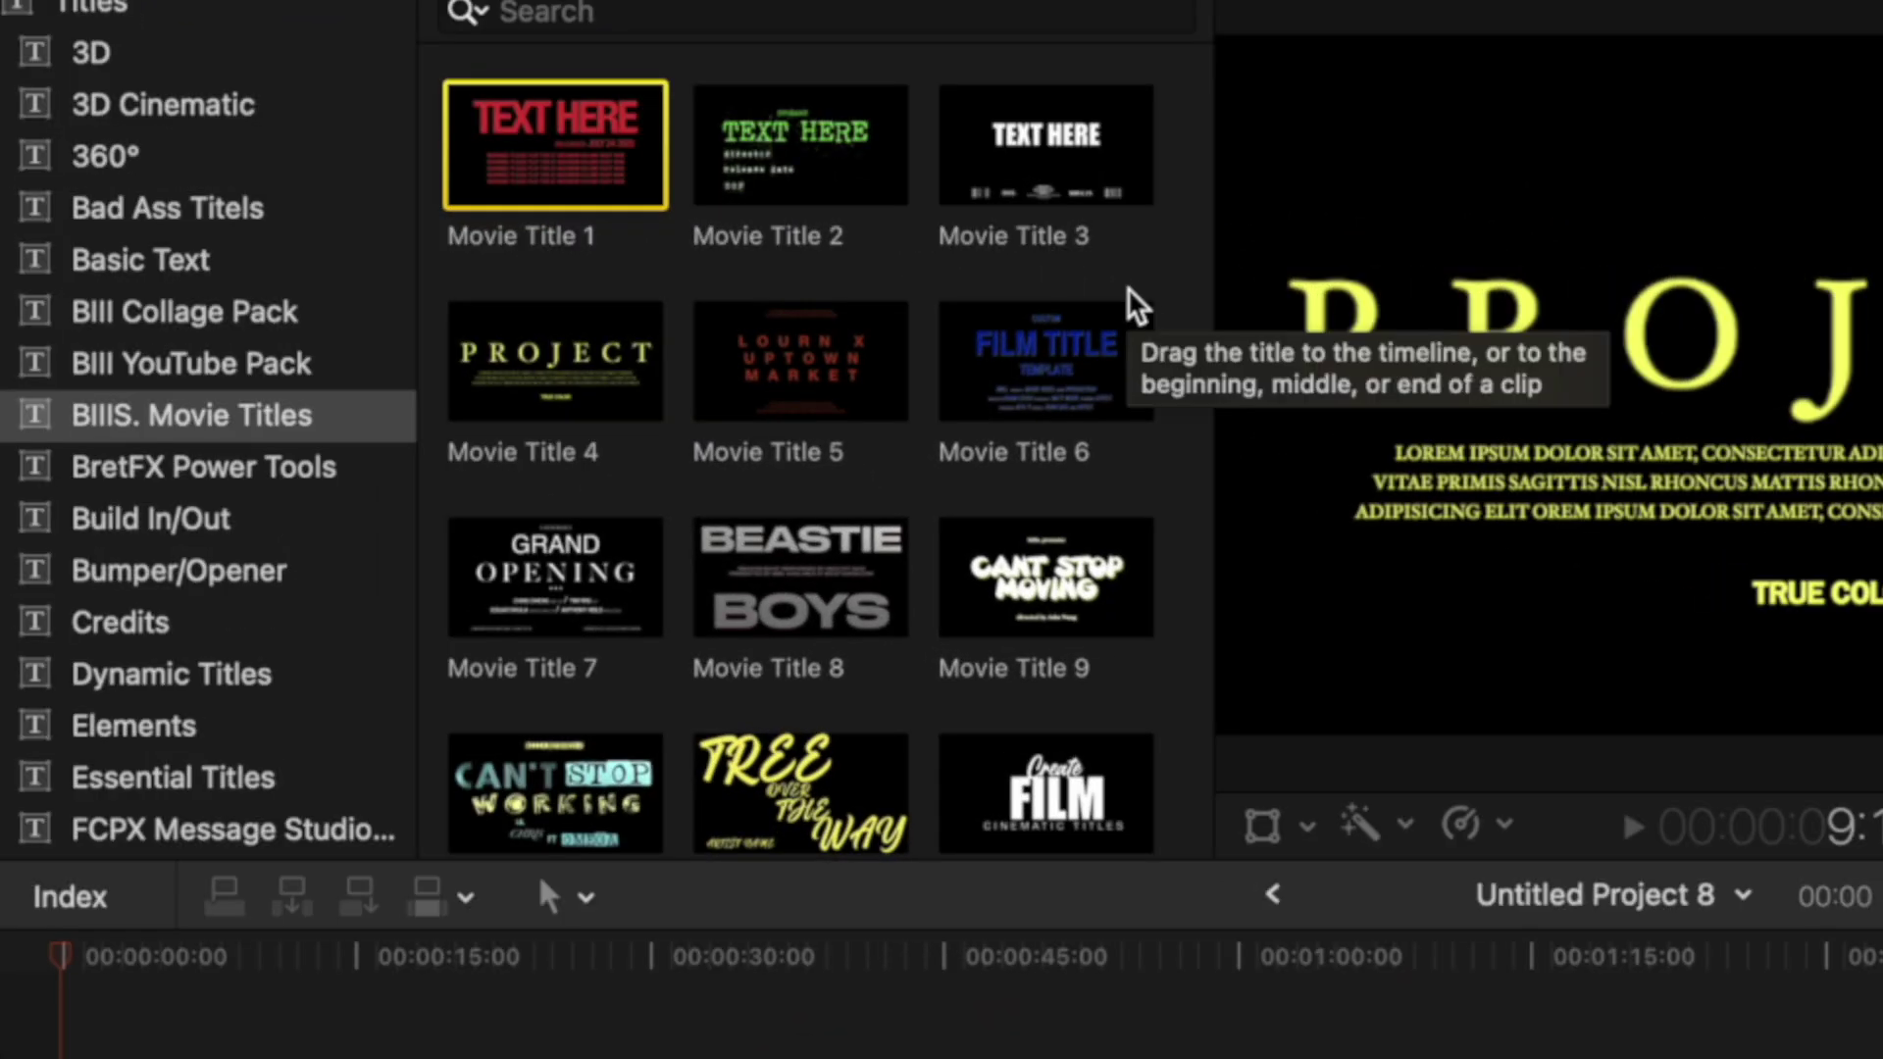
{"action": "scroll", "coordinate": [1128, 286], "scroll_direction": "down", "scroll_amount": 2}
{"action": "scroll", "coordinate": [1128, 286], "scroll_direction": "up", "scroll_amount": 2}
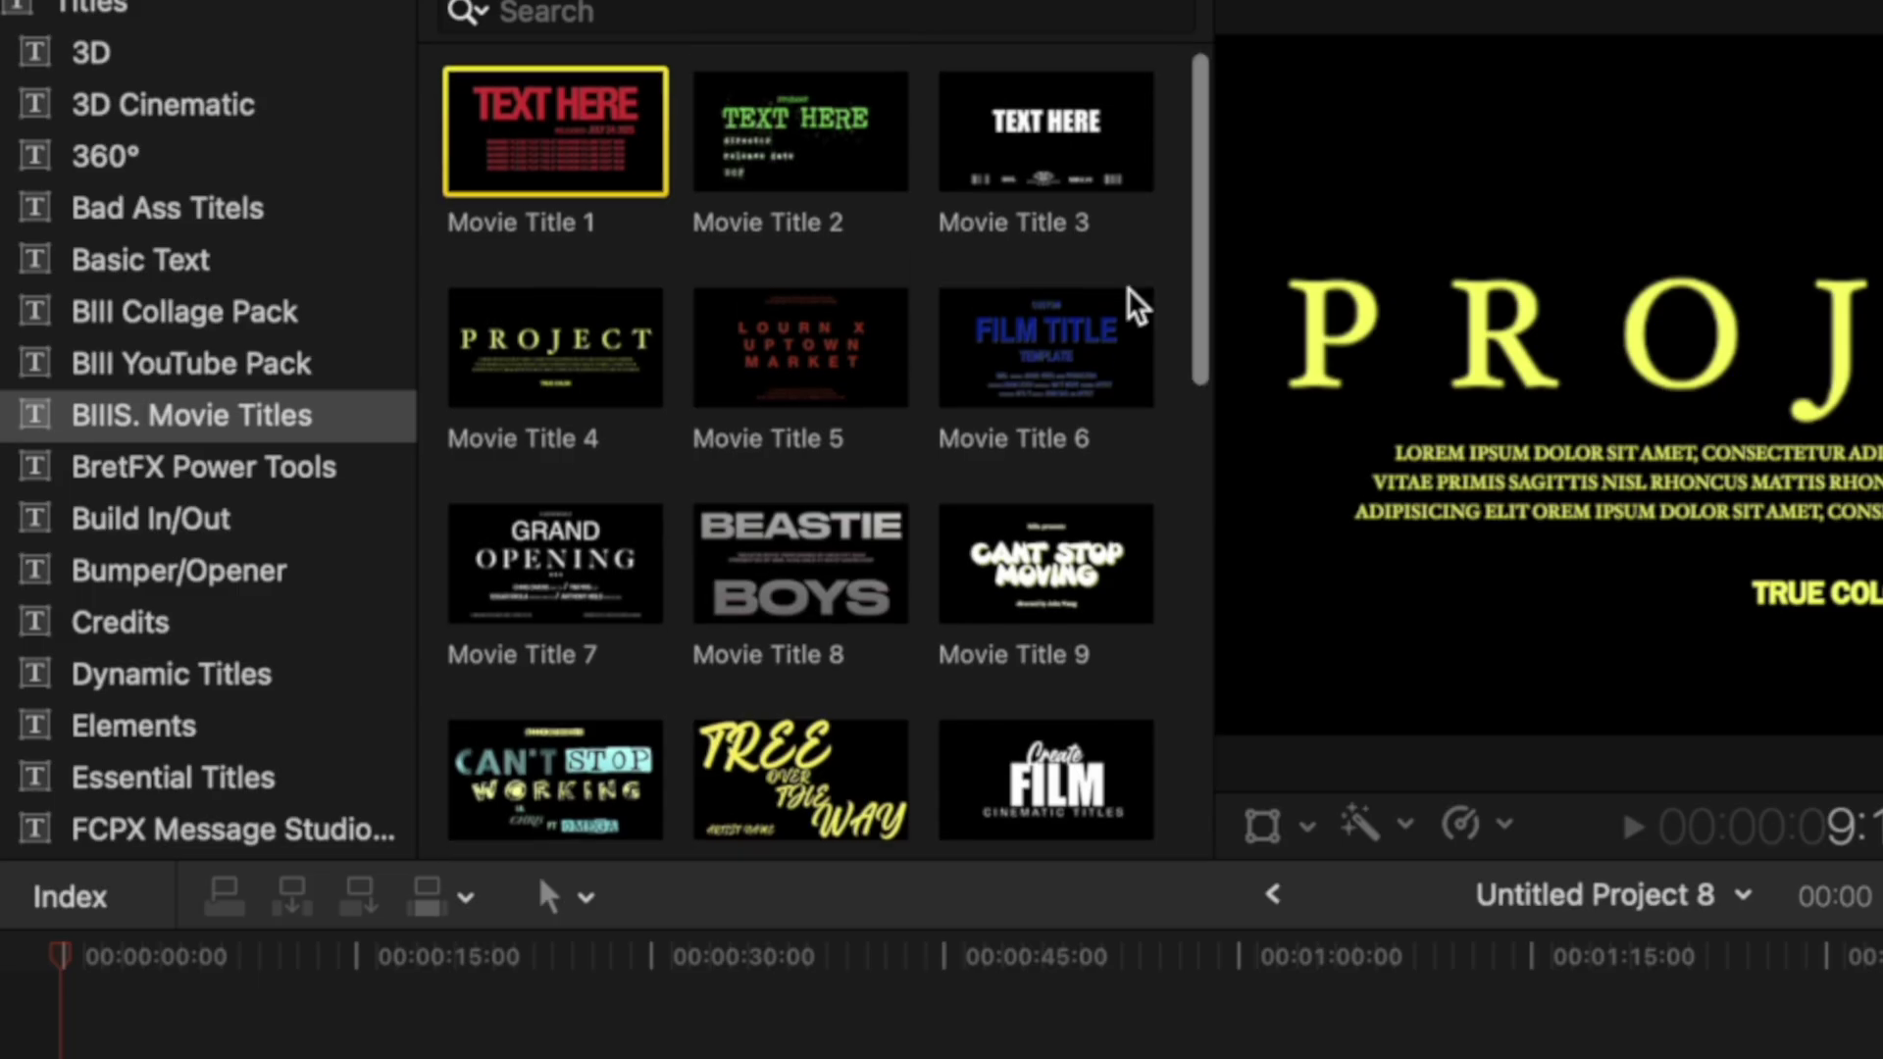
{"action": "scroll", "coordinate": [1127, 286], "scroll_direction": "down", "scroll_amount": 5}
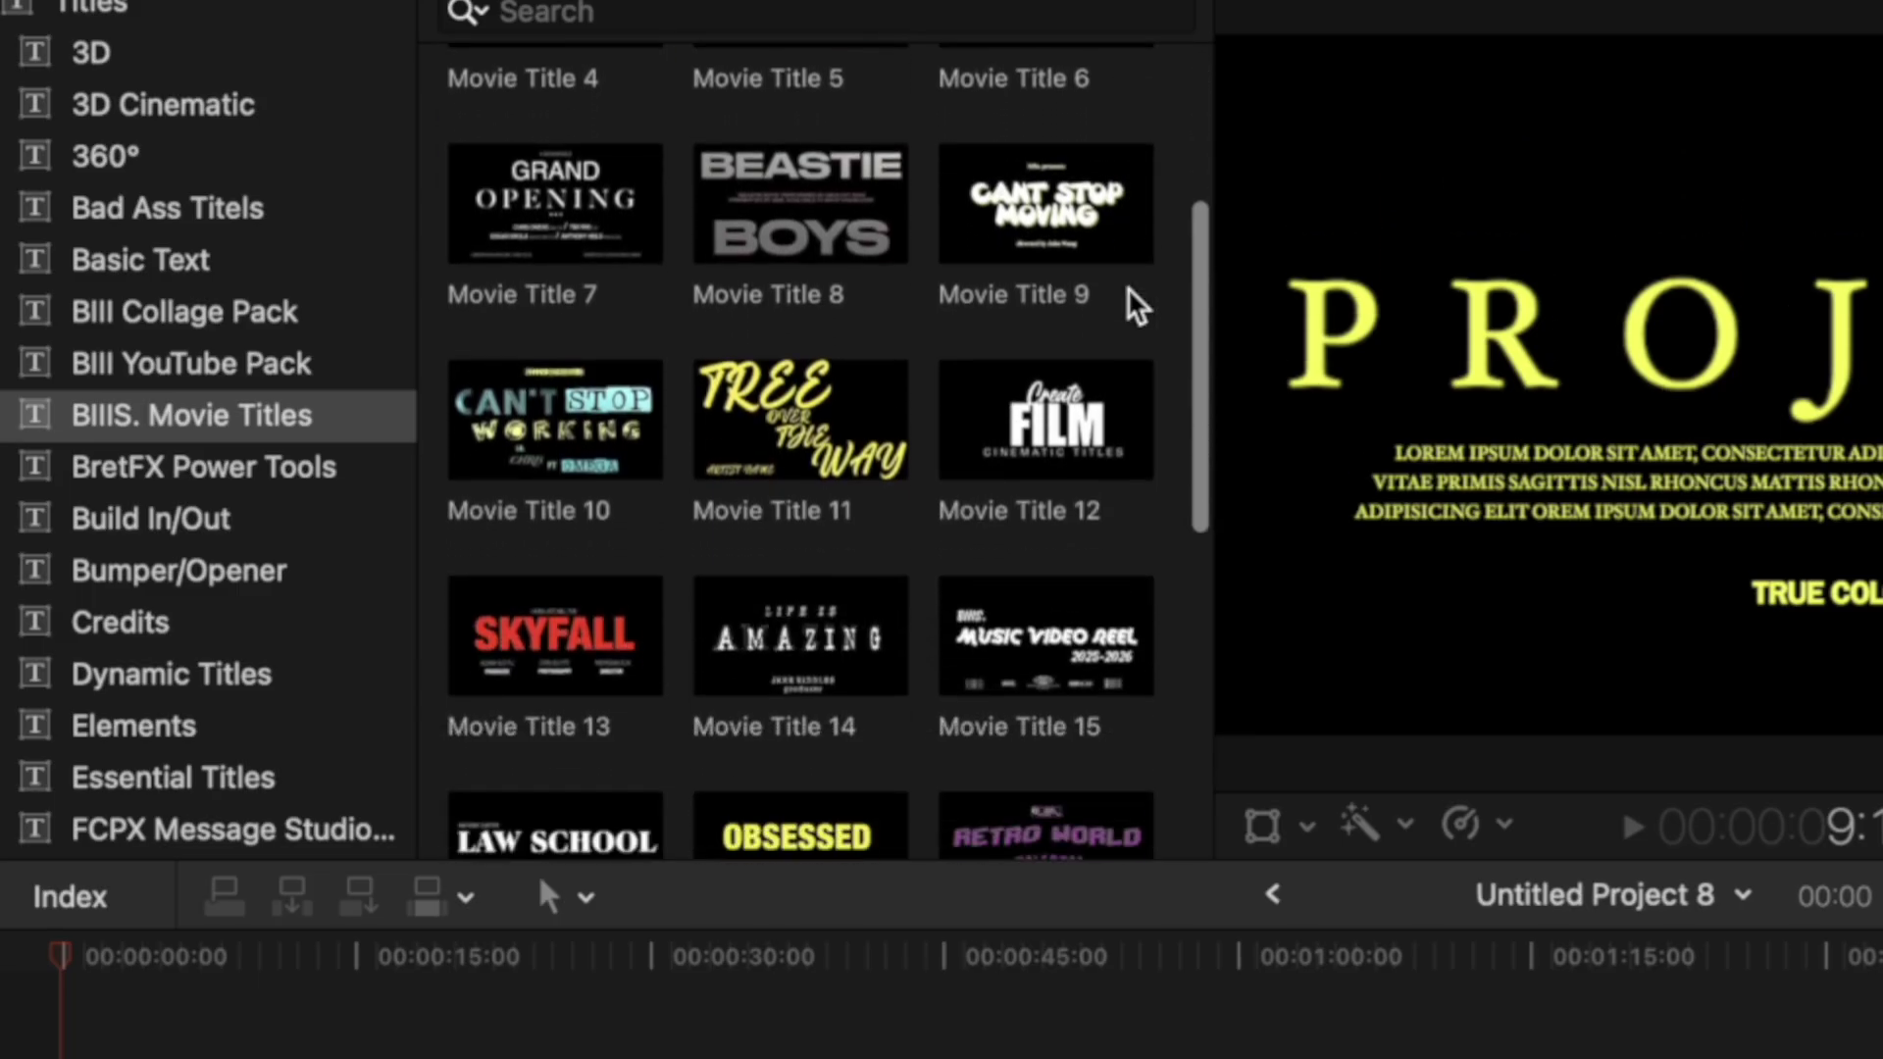
{"action": "scroll", "coordinate": [1127, 287], "scroll_direction": "down", "scroll_amount": 5}
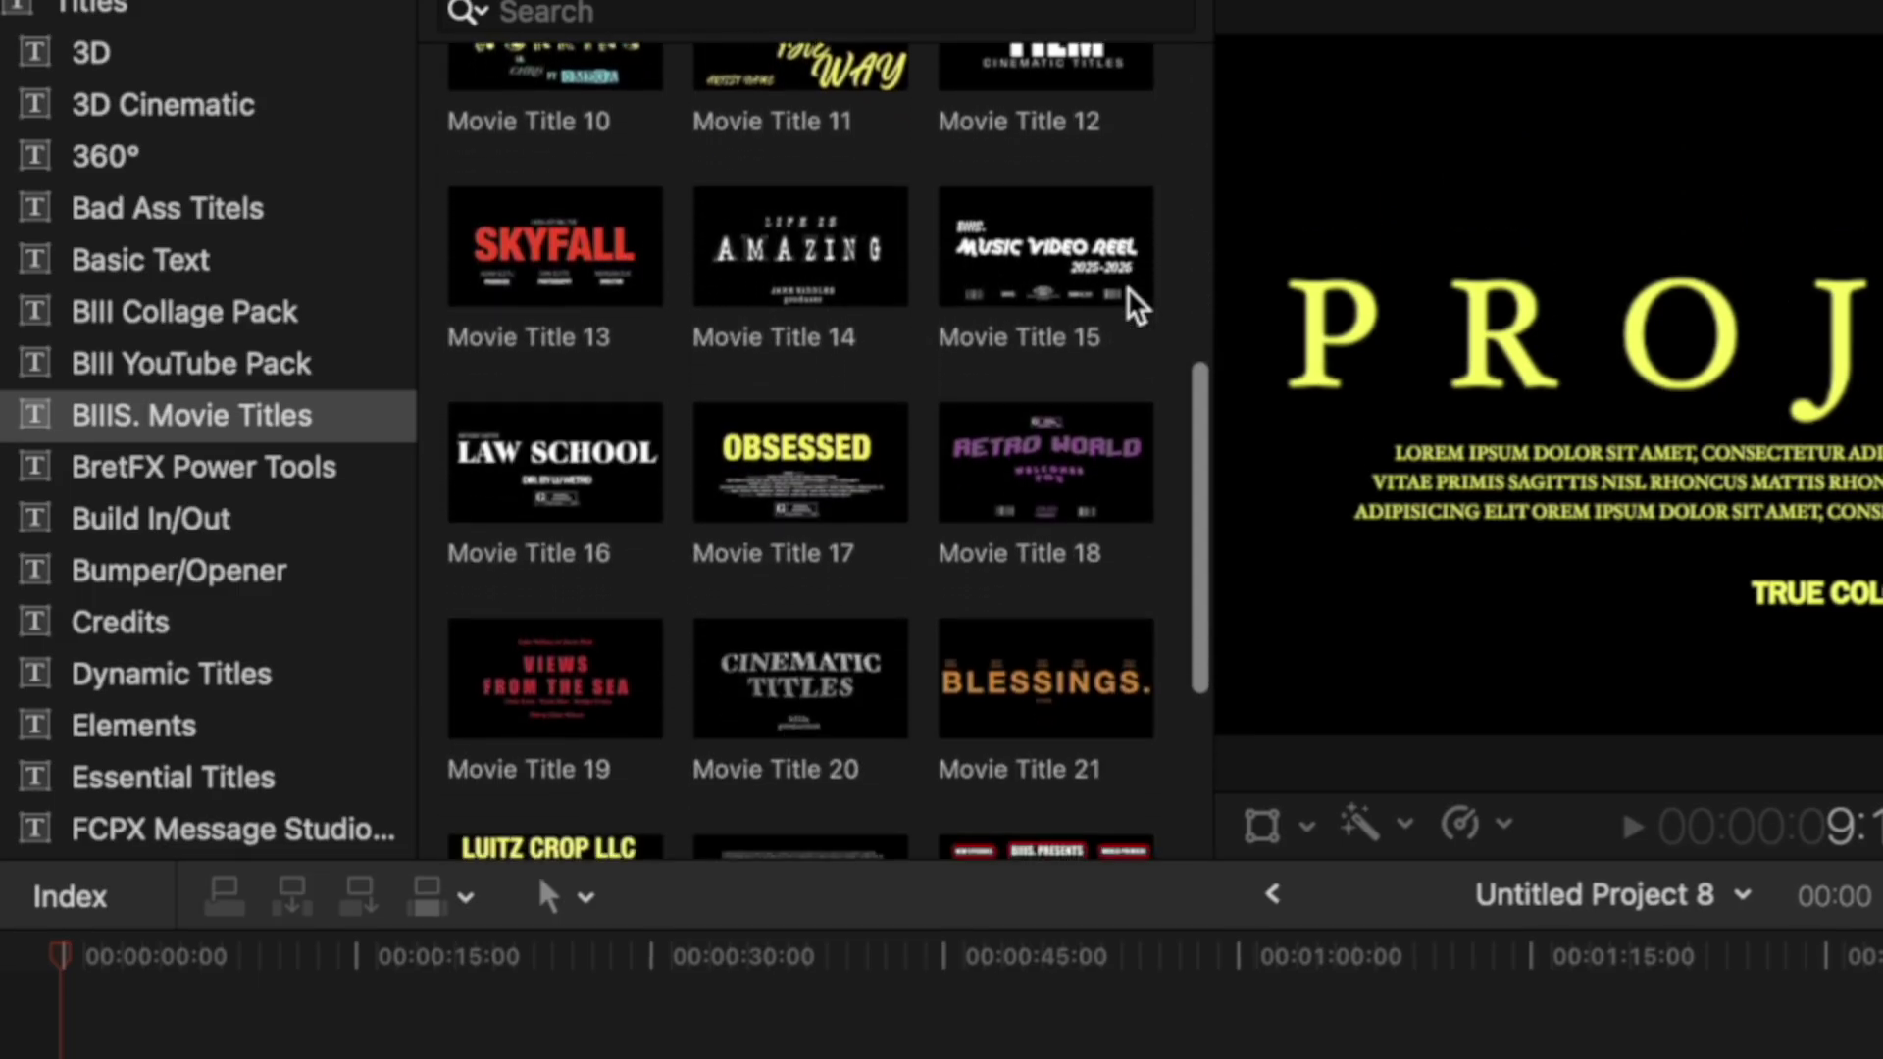
{"action": "scroll", "coordinate": [1127, 286], "scroll_direction": "down", "scroll_amount": 5}
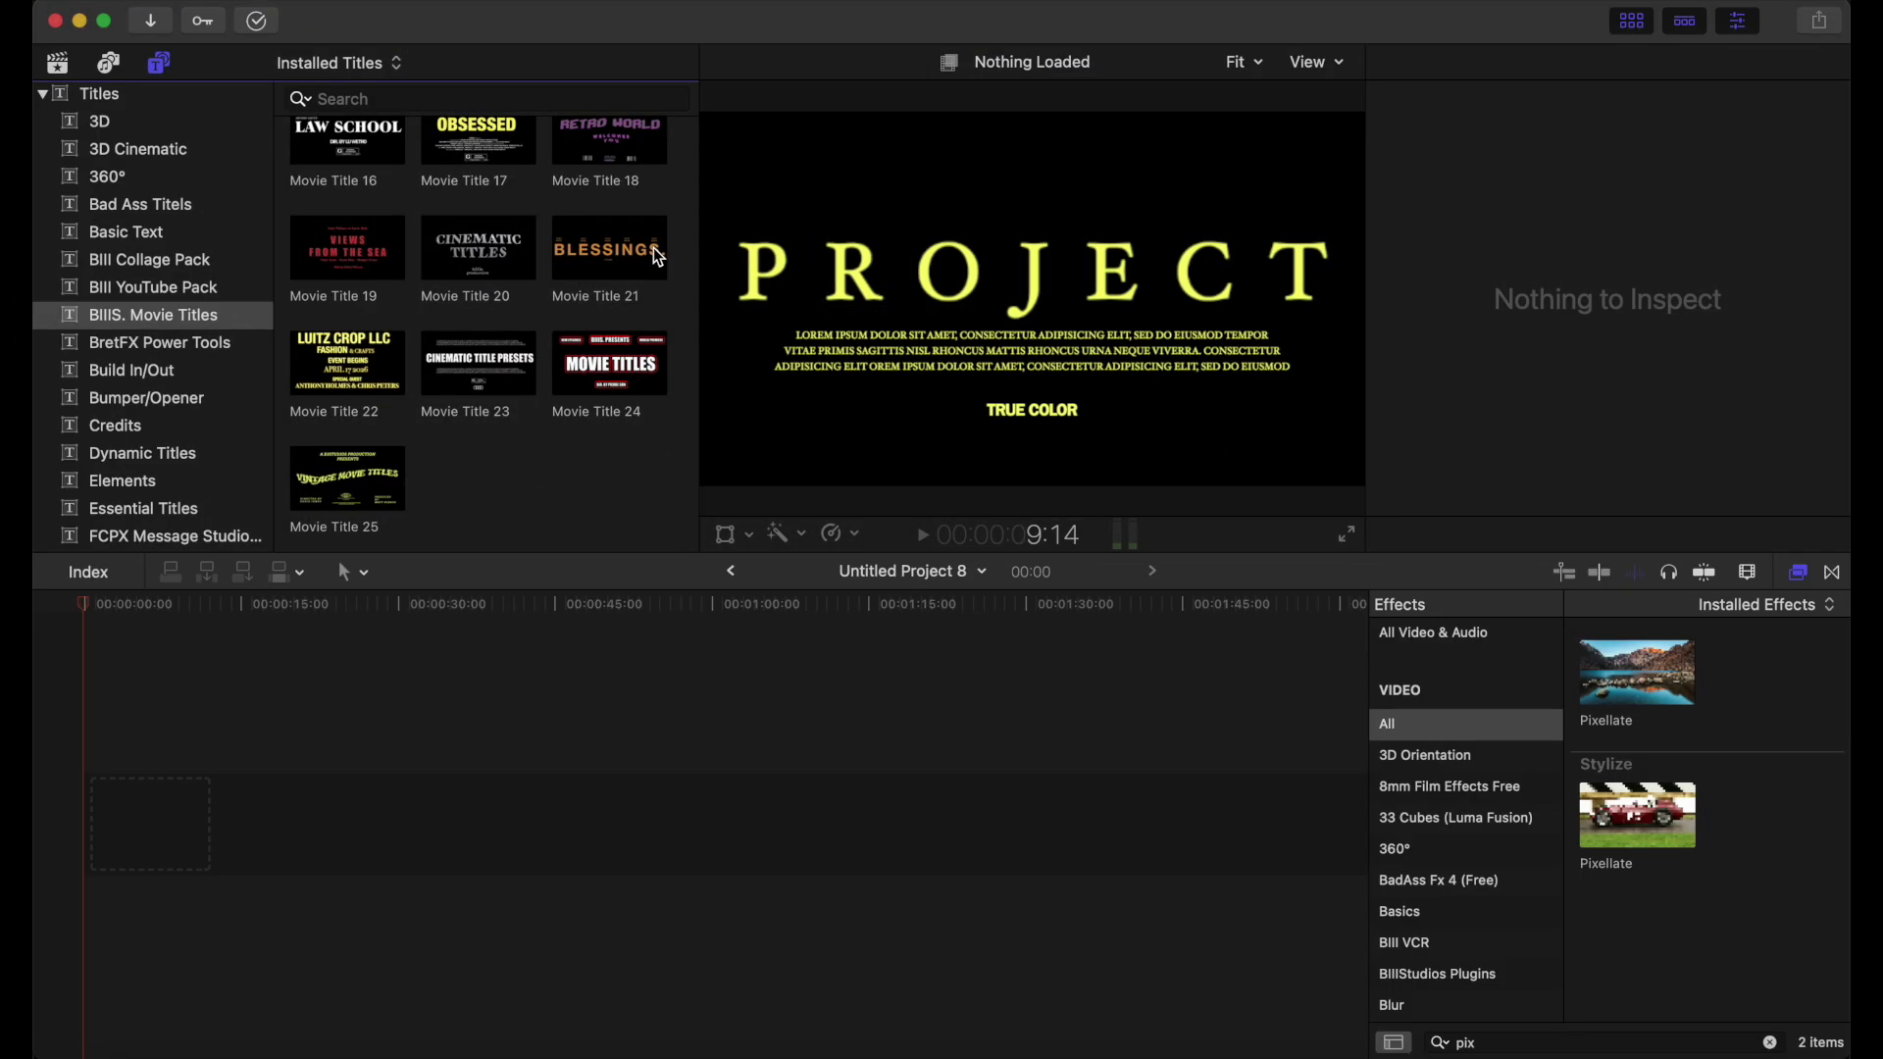
{"action": "scroll", "coordinate": [655, 252], "scroll_direction": "up", "scroll_amount": 4}
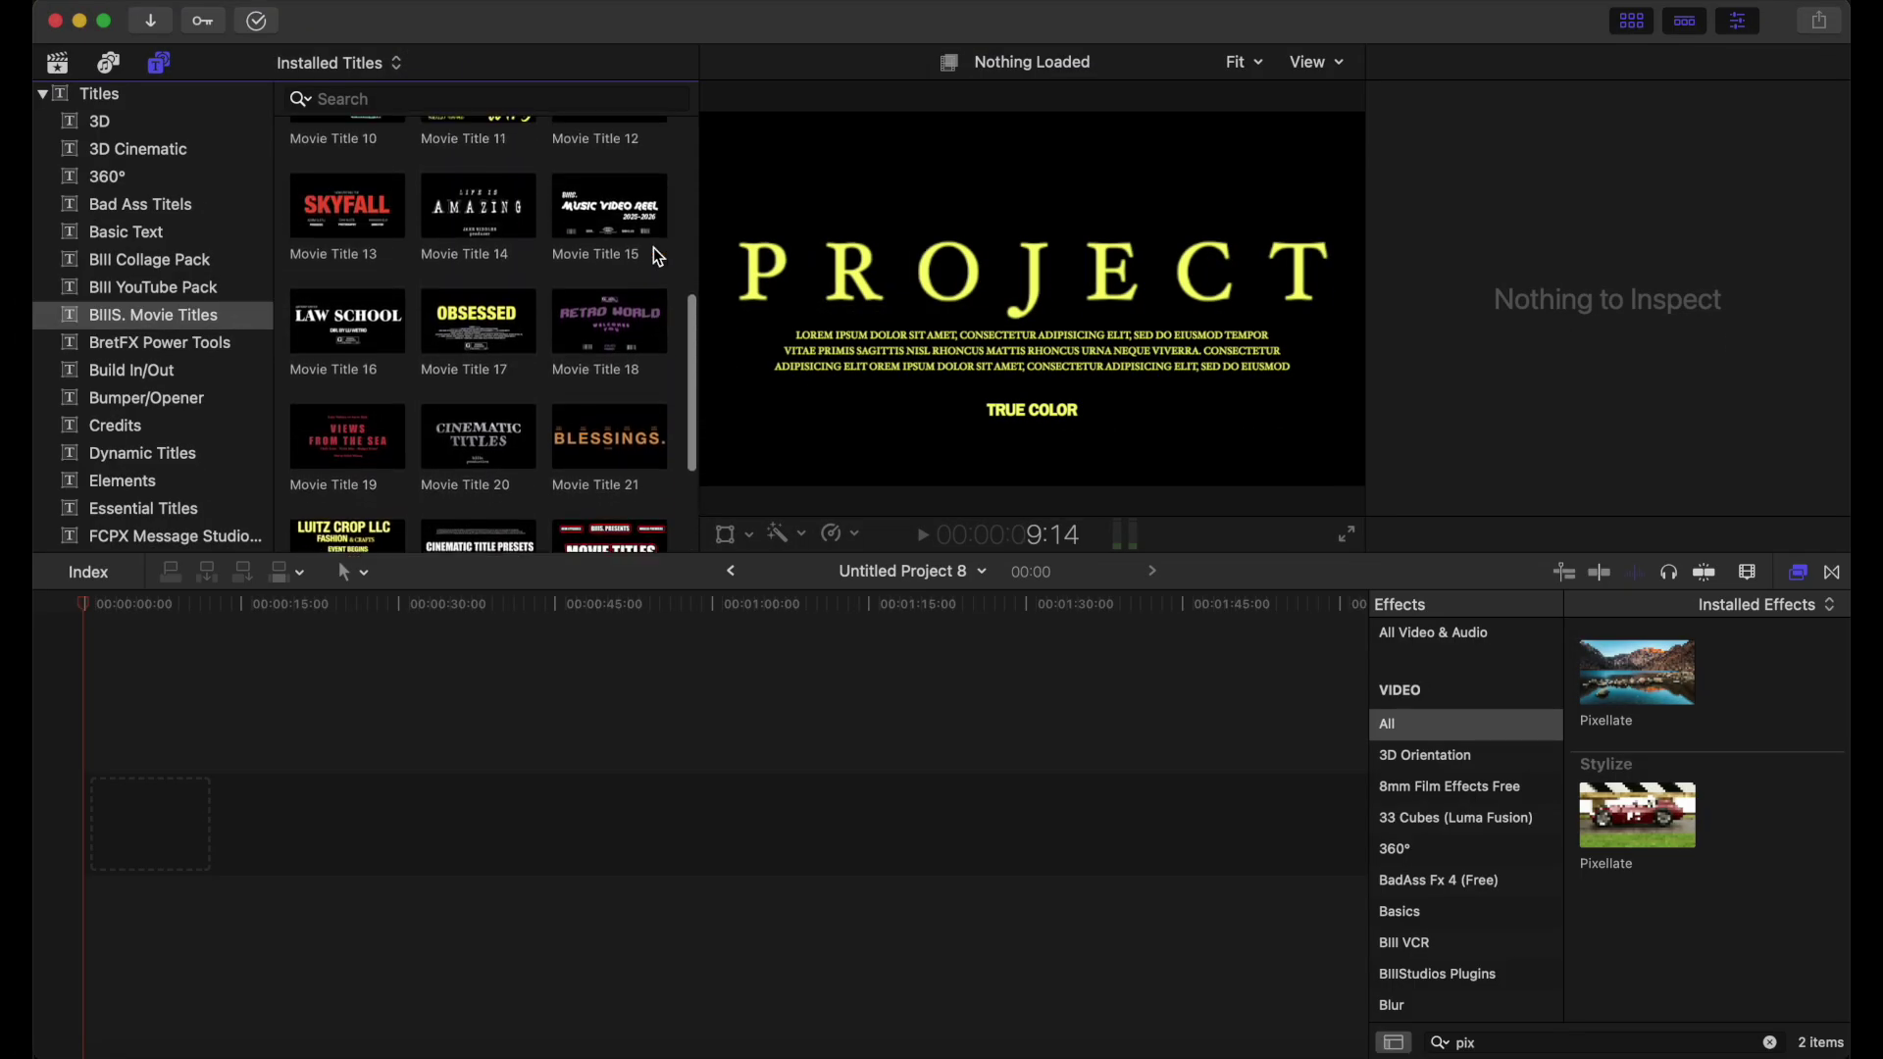
{"action": "scroll", "coordinate": [657, 257], "scroll_direction": "up", "scroll_amount": 4}
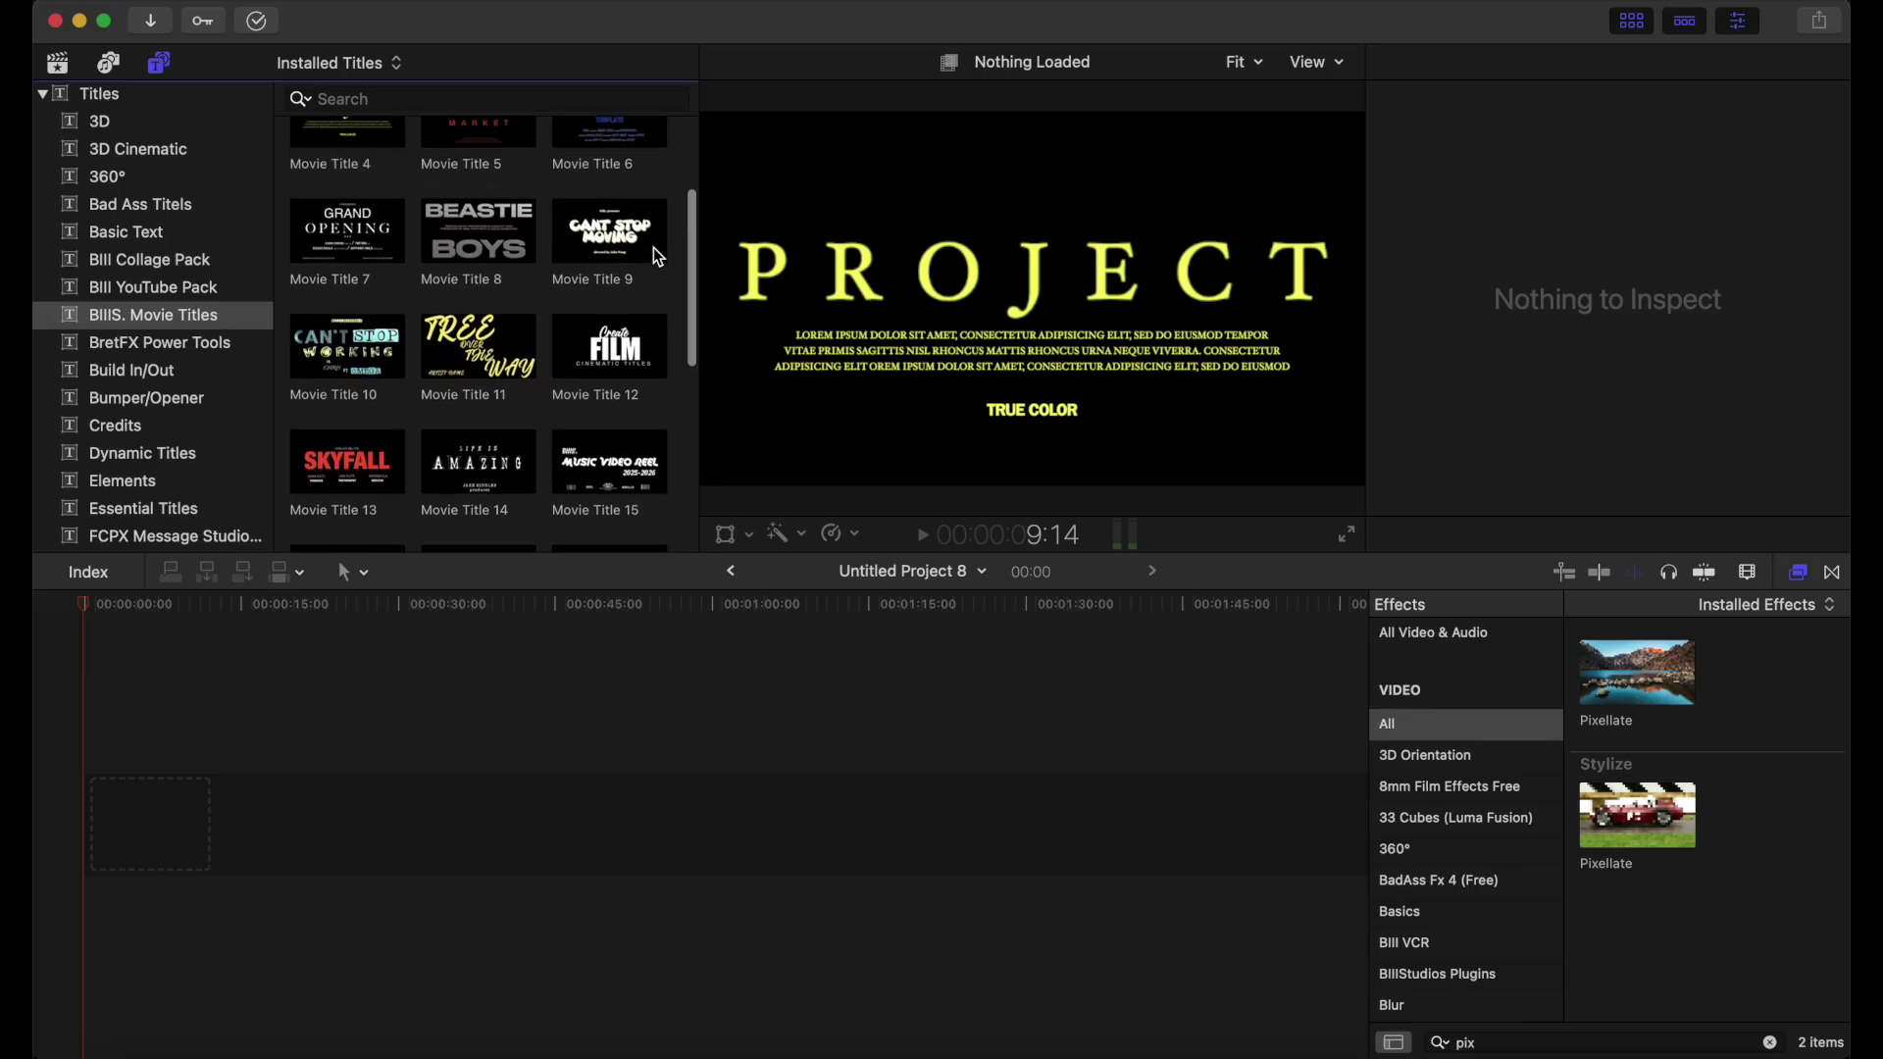
{"action": "scroll", "coordinate": [657, 257], "scroll_direction": "up", "scroll_amount": 2}
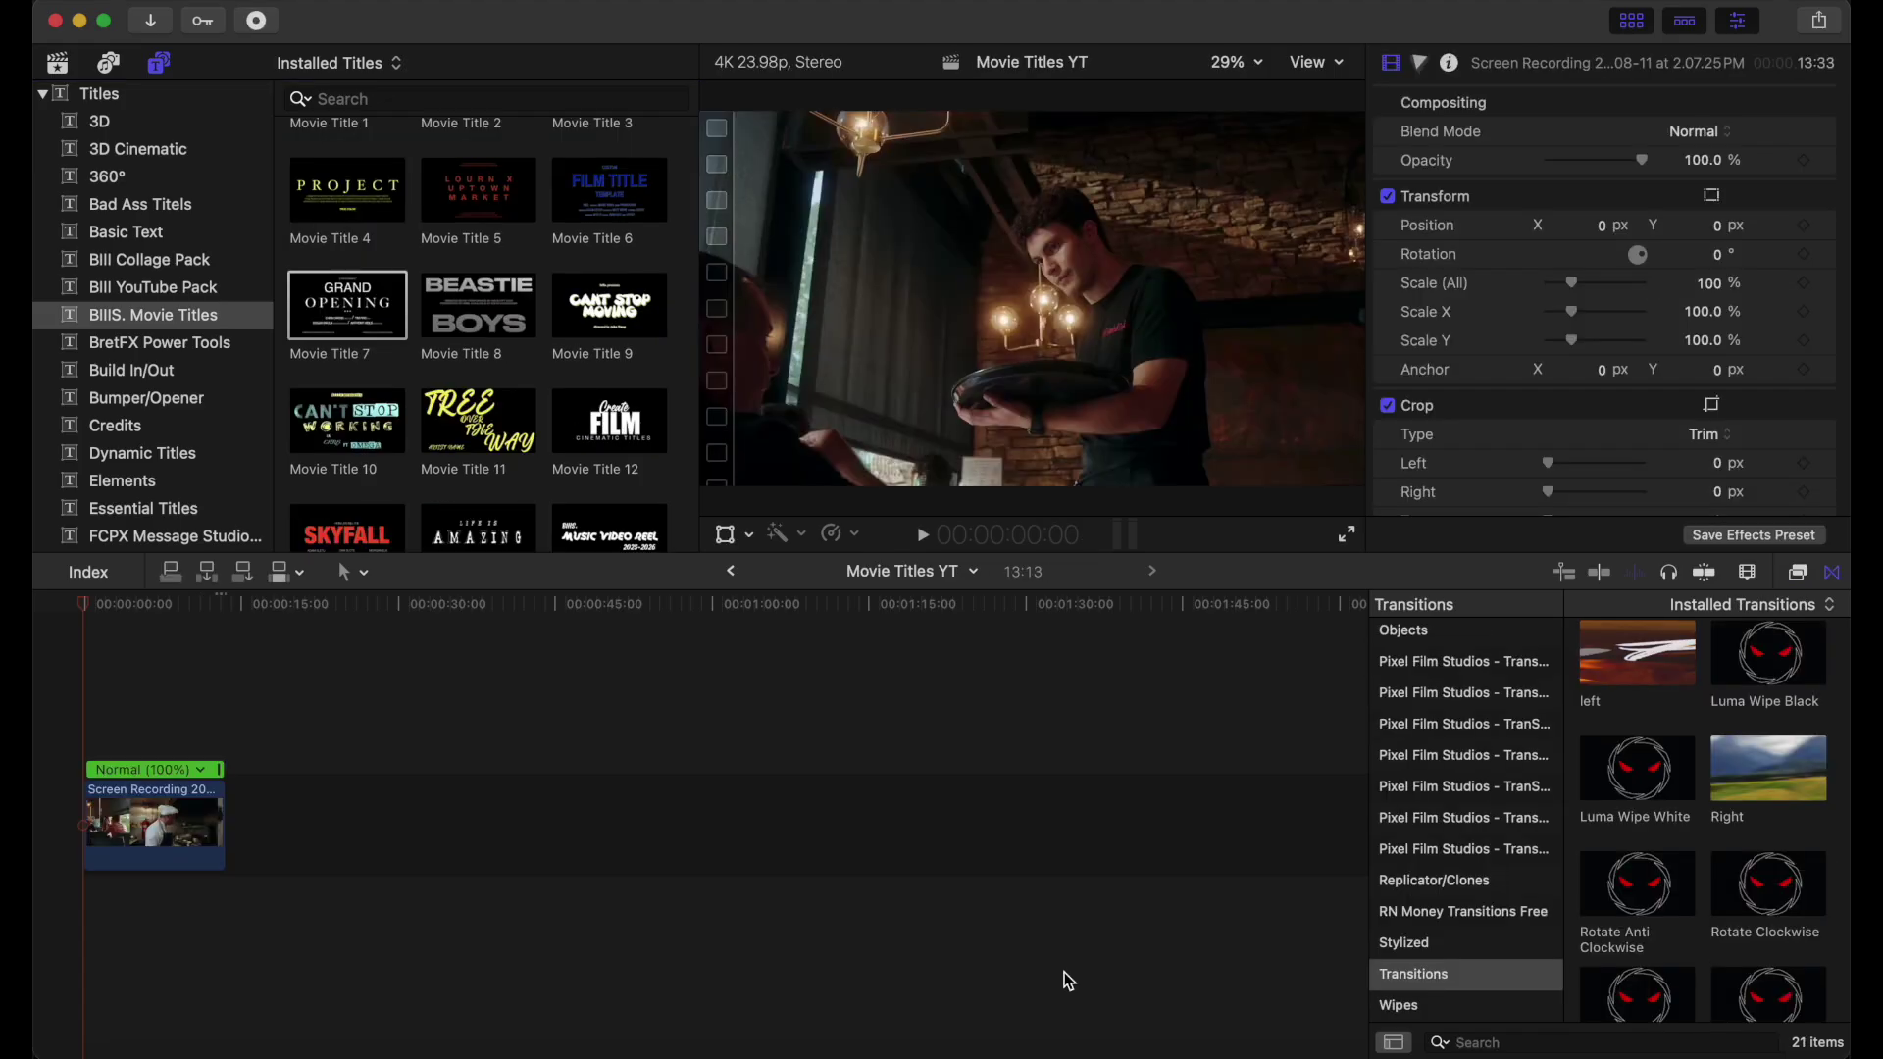
Add Movie Title 7 to the timeline, review playback, and connect it above the footage start.
{"action": "scroll", "coordinate": [525, 162], "scroll_direction": "up", "scroll_amount": 2}
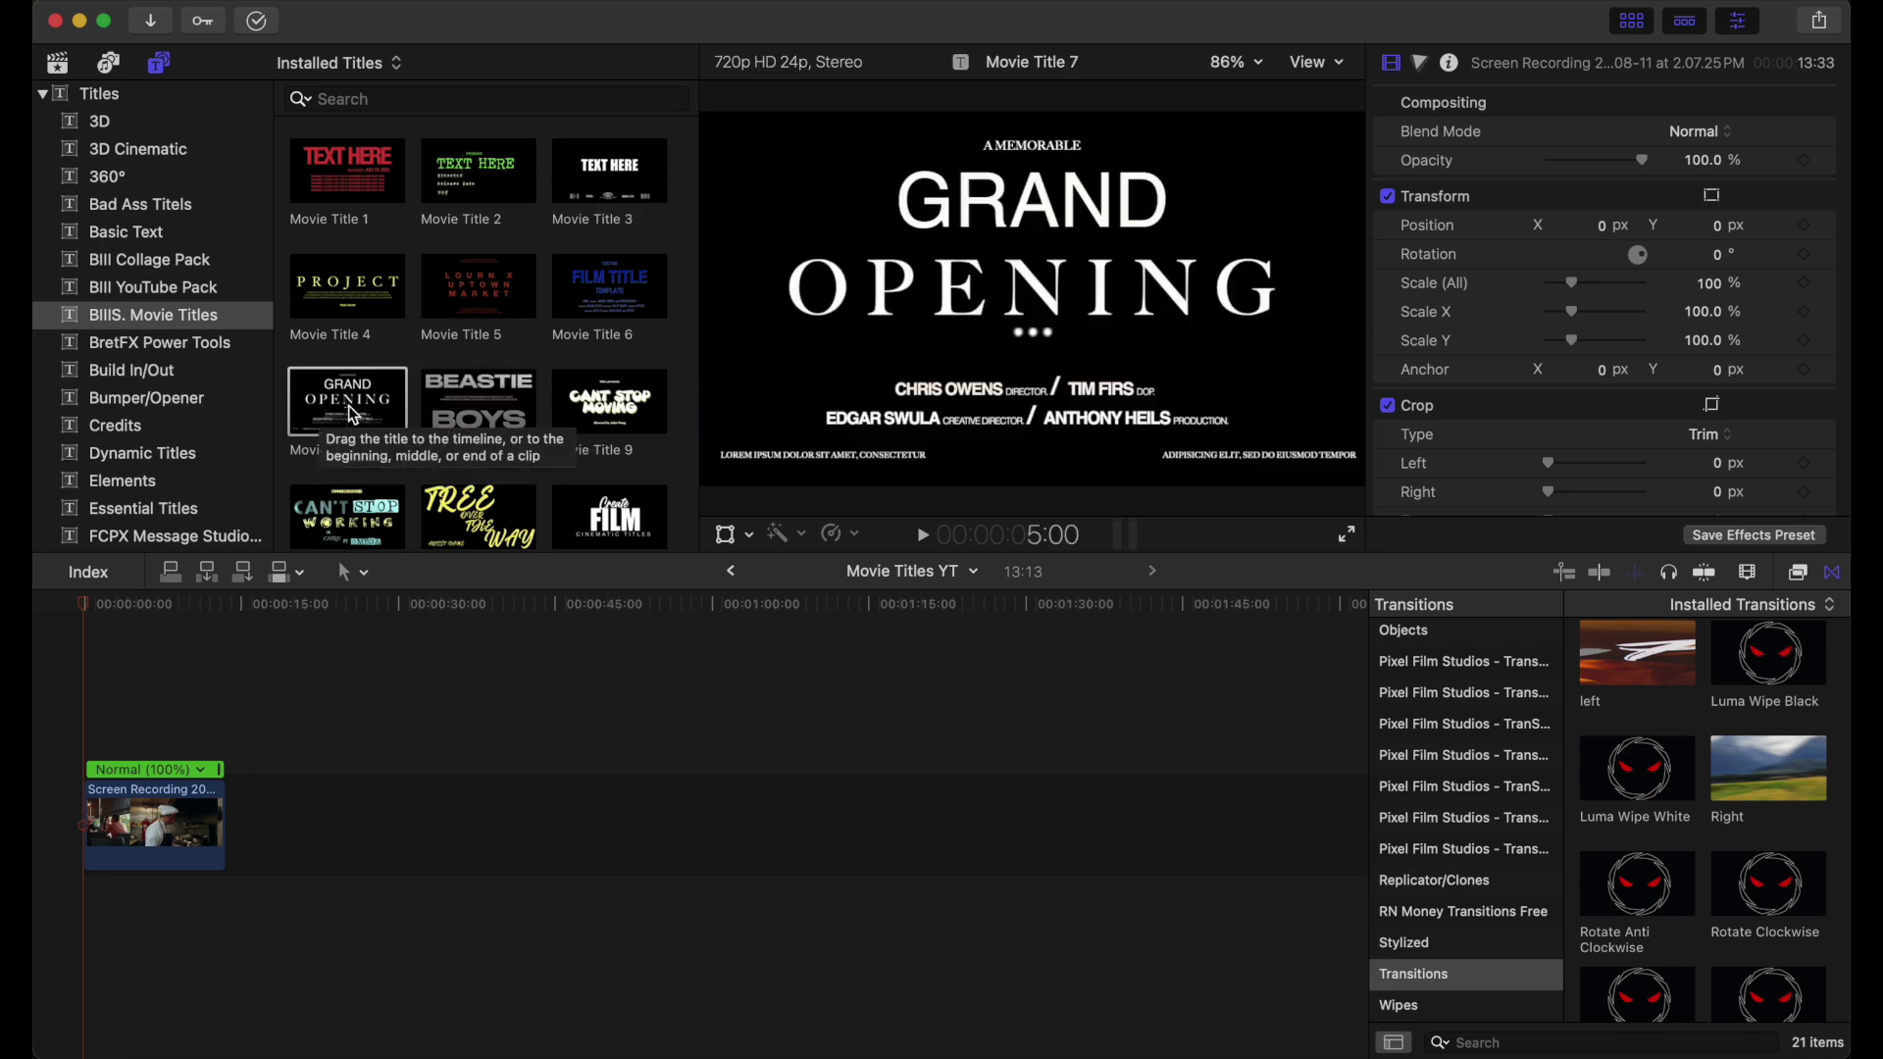
{"action": "left_click_drag", "start_coordinate": [350, 417], "coordinate": [345, 784]}
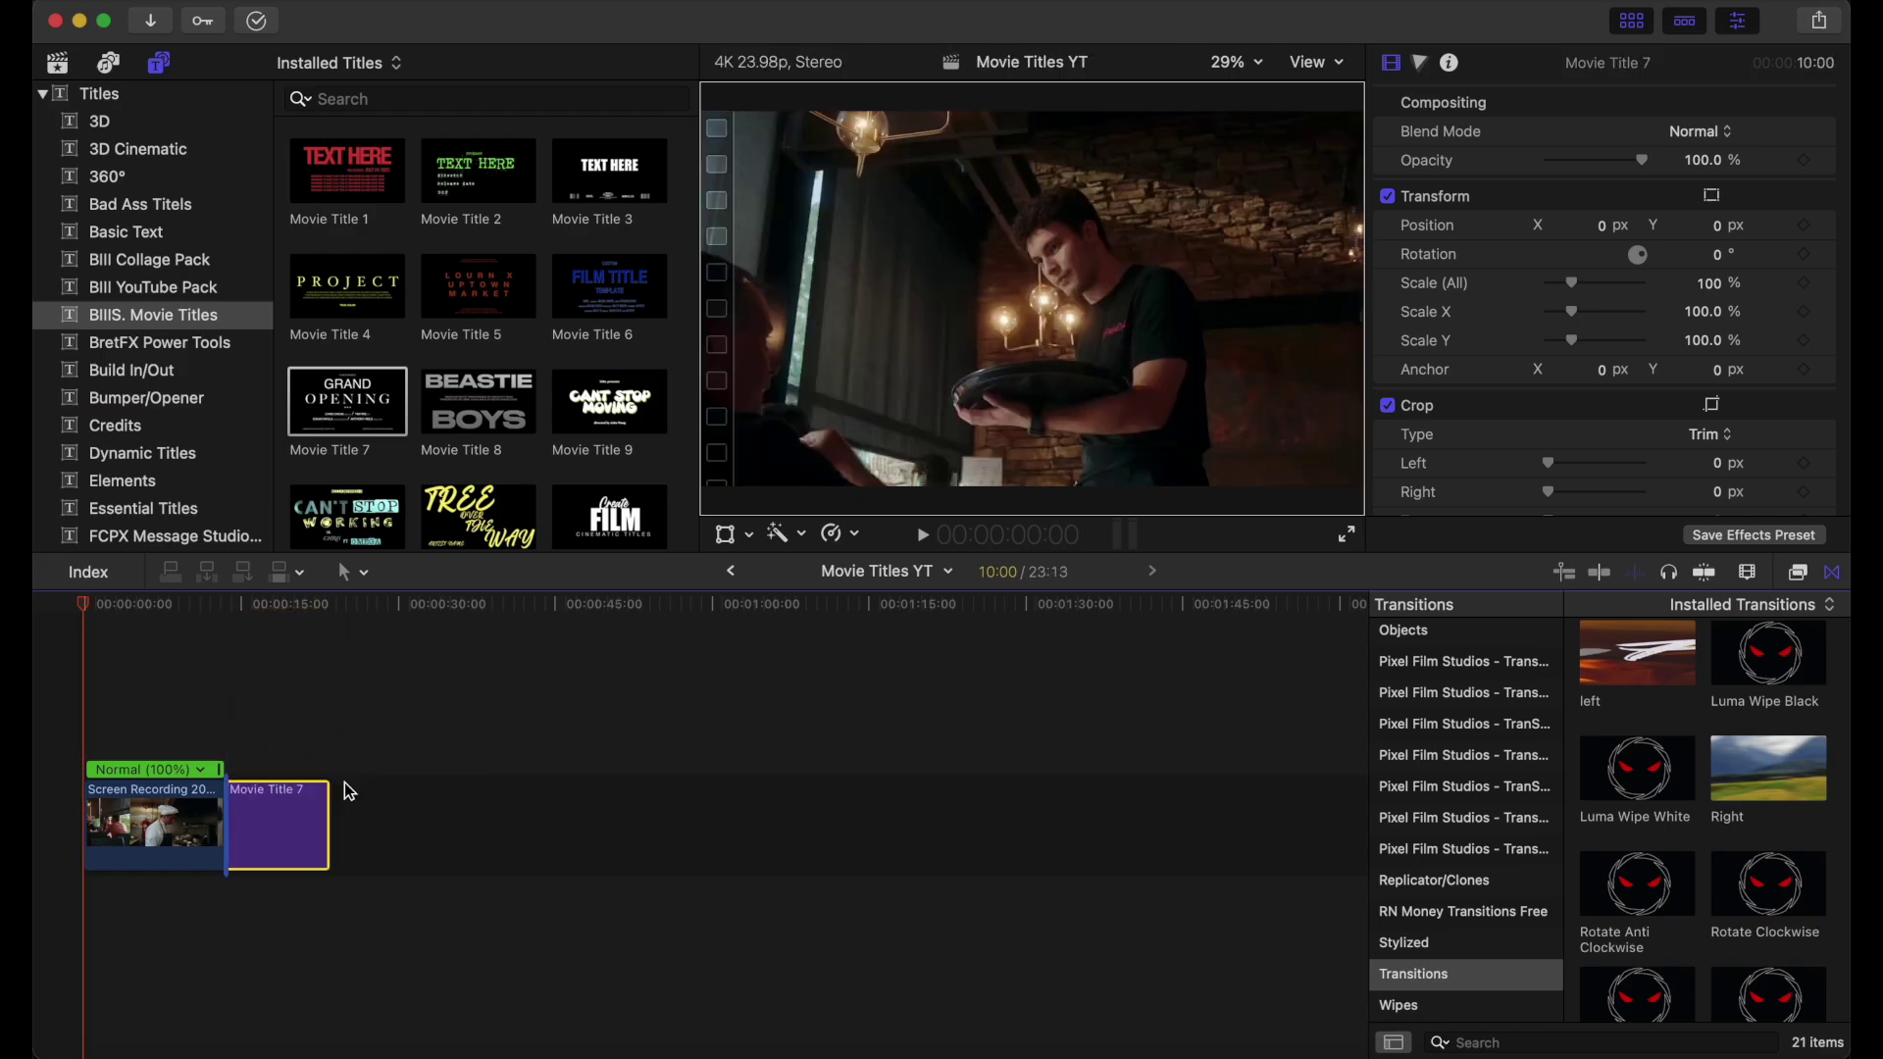
{"action": "left_click", "coordinate": [90, 715]}
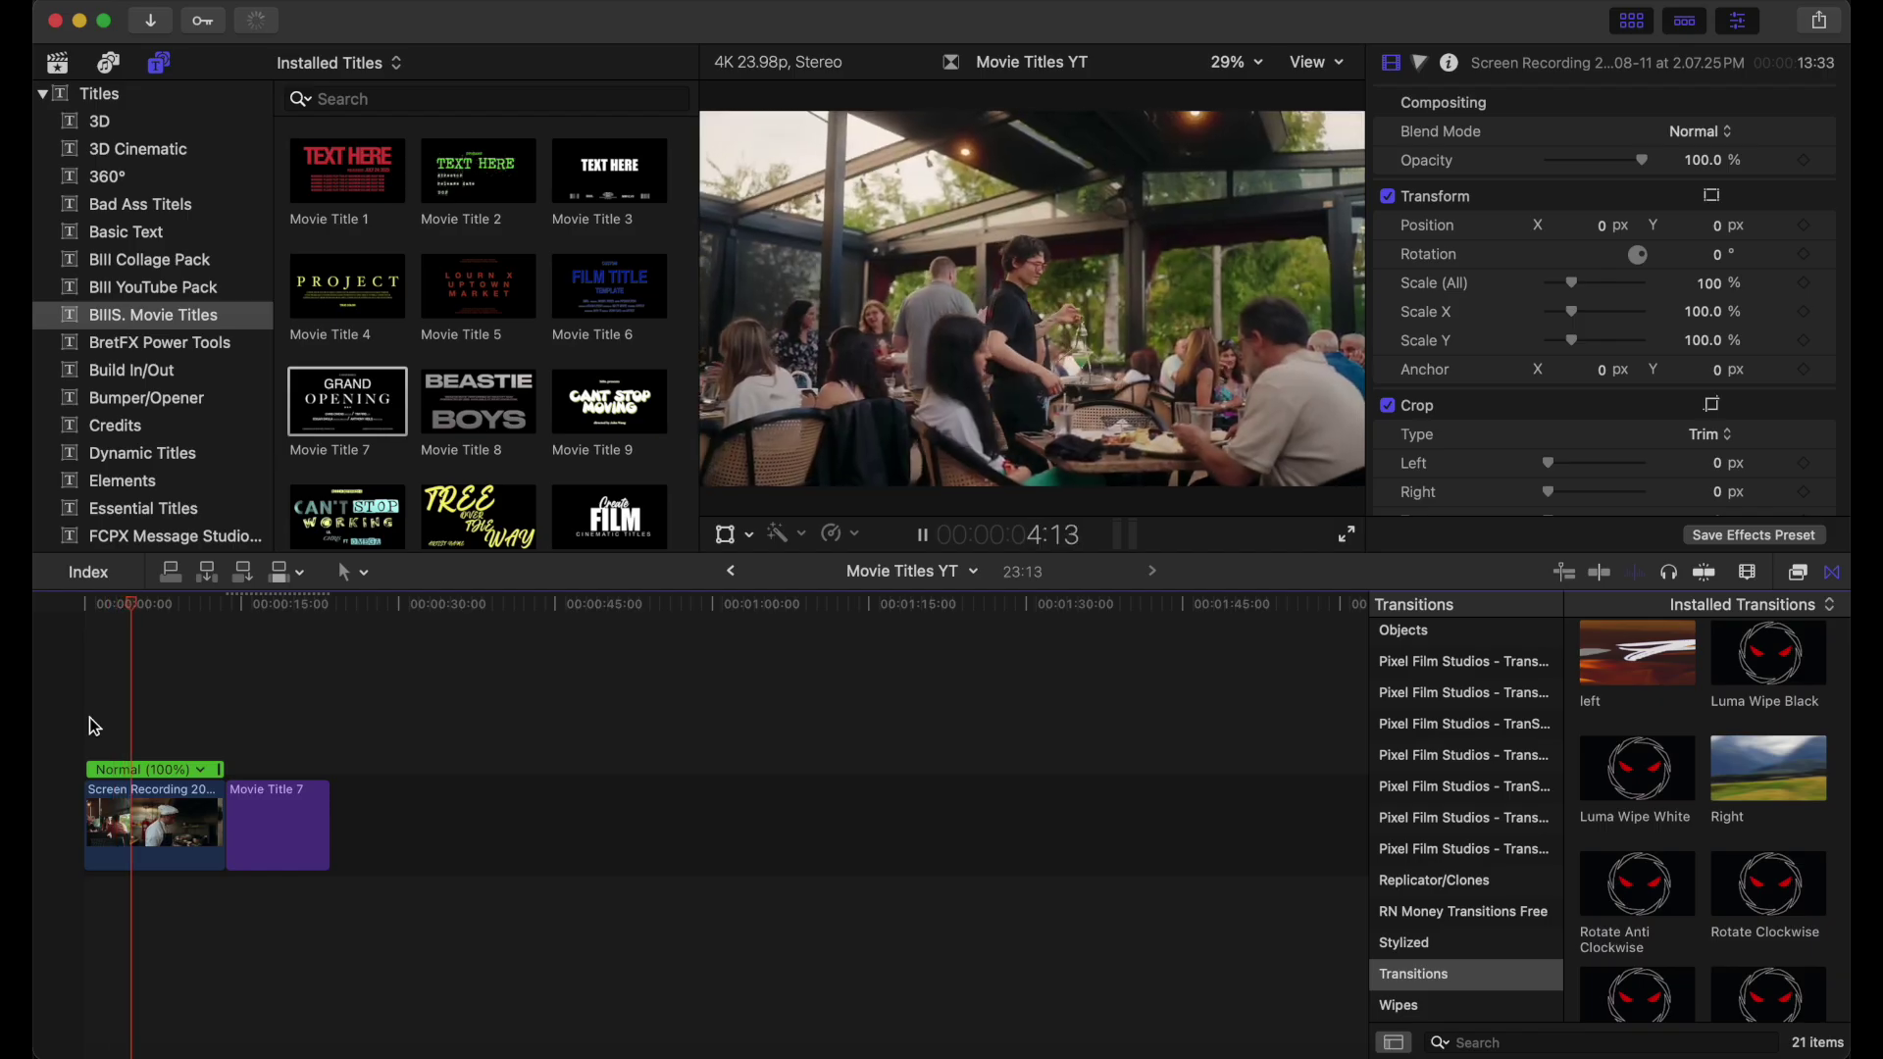
{"action": "key", "text": "space"}
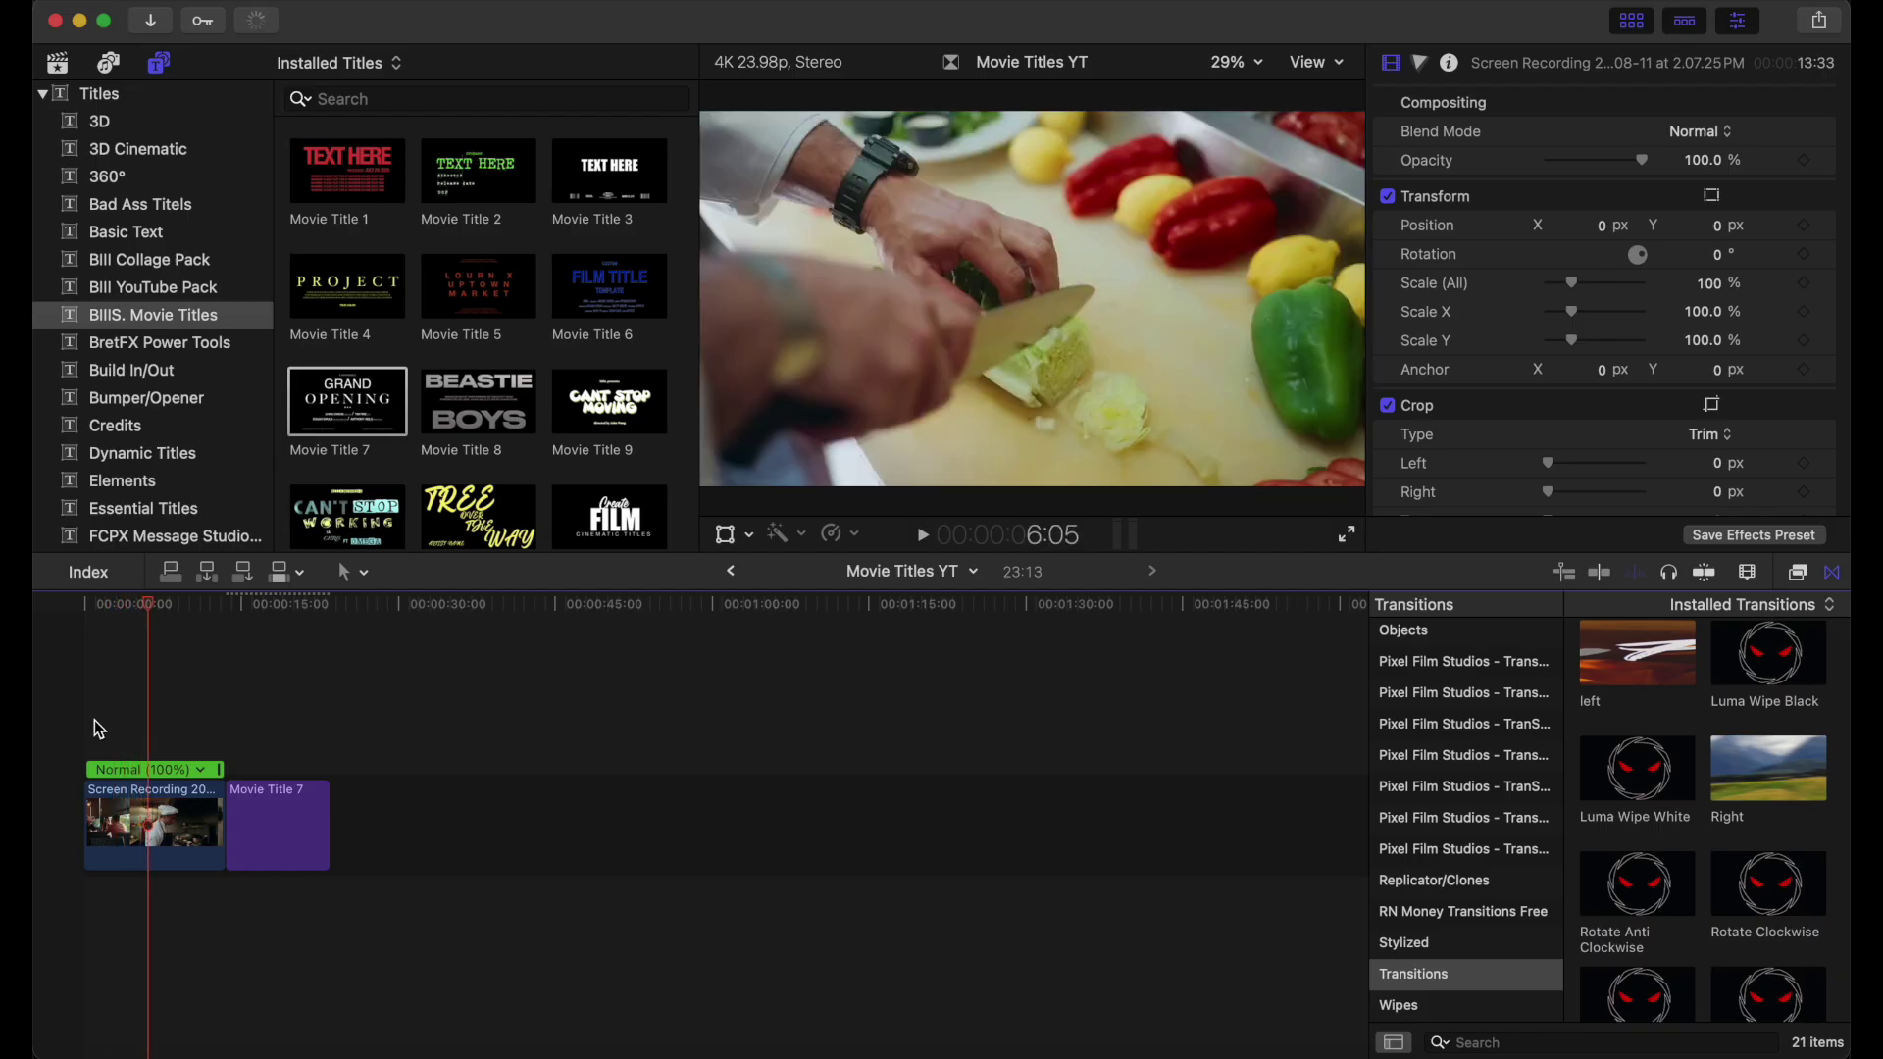
{"action": "left_click", "coordinate": [88, 716]}
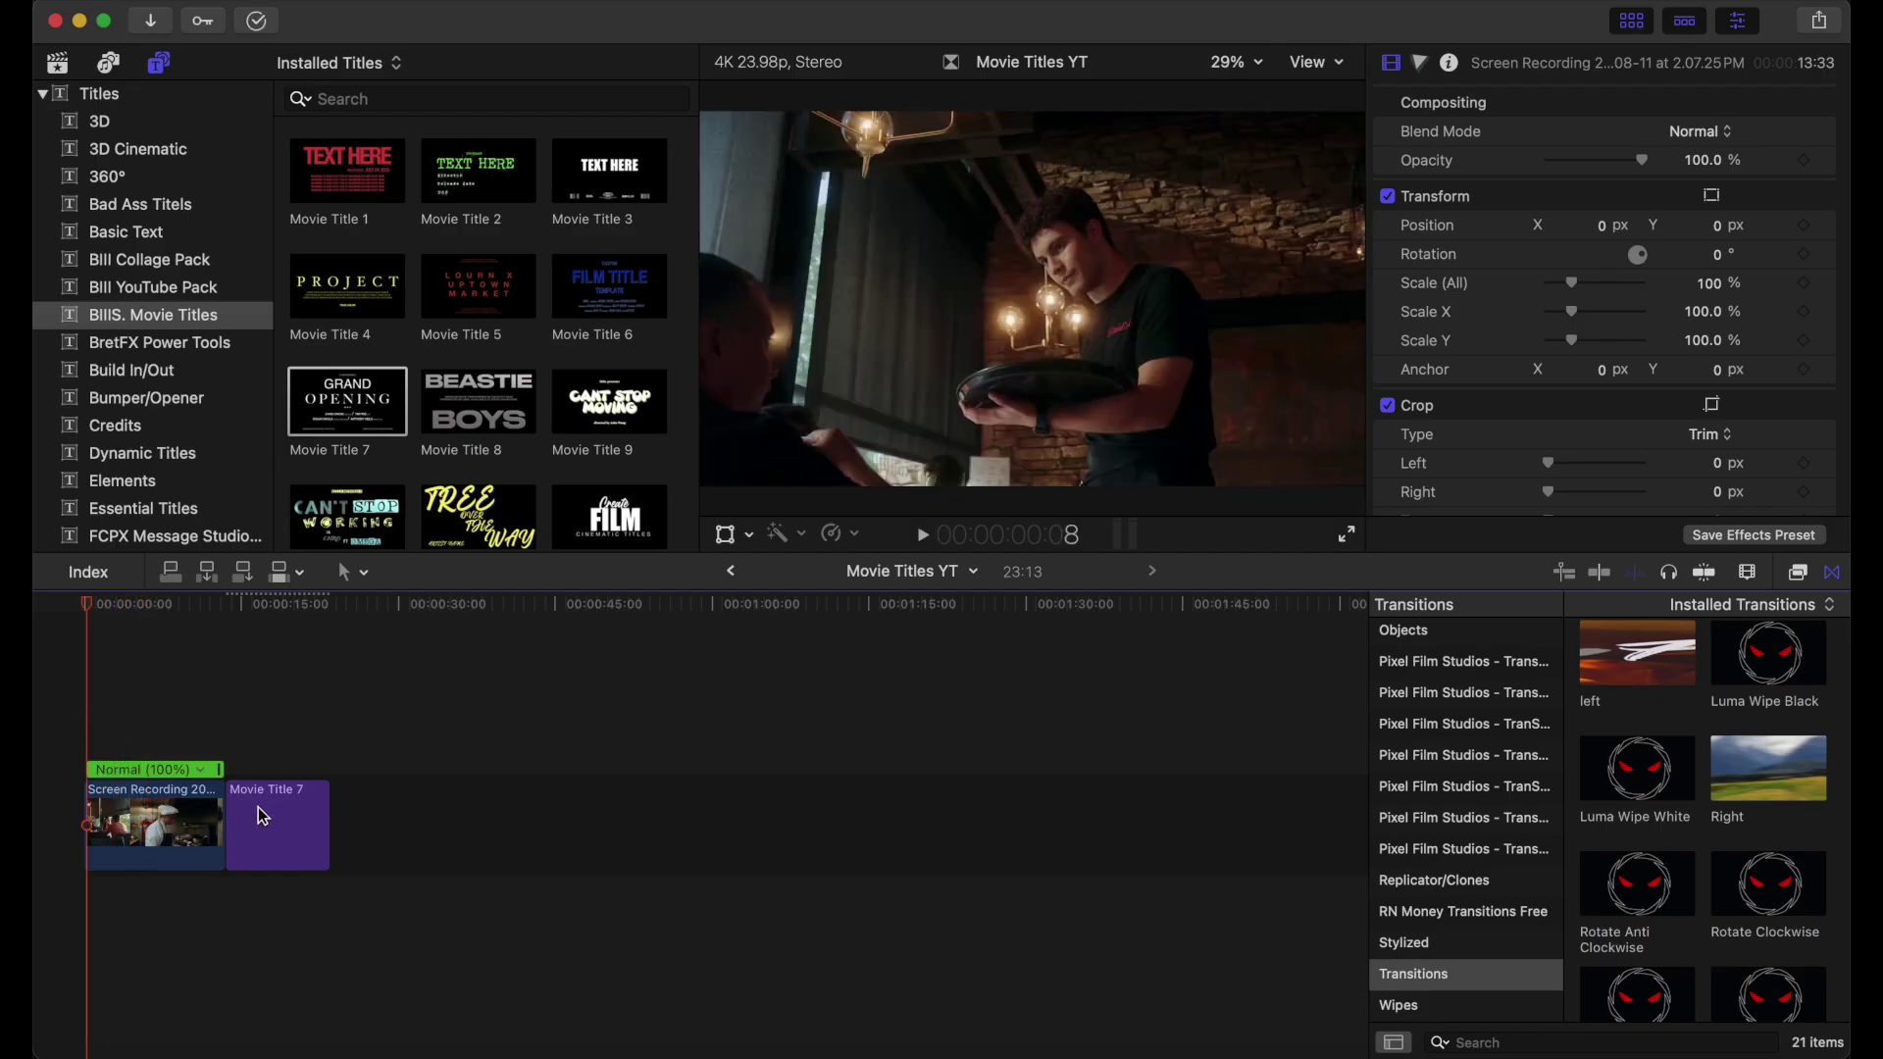
{"action": "left_click_drag", "start_coordinate": [262, 816], "coordinate": [108, 736]}
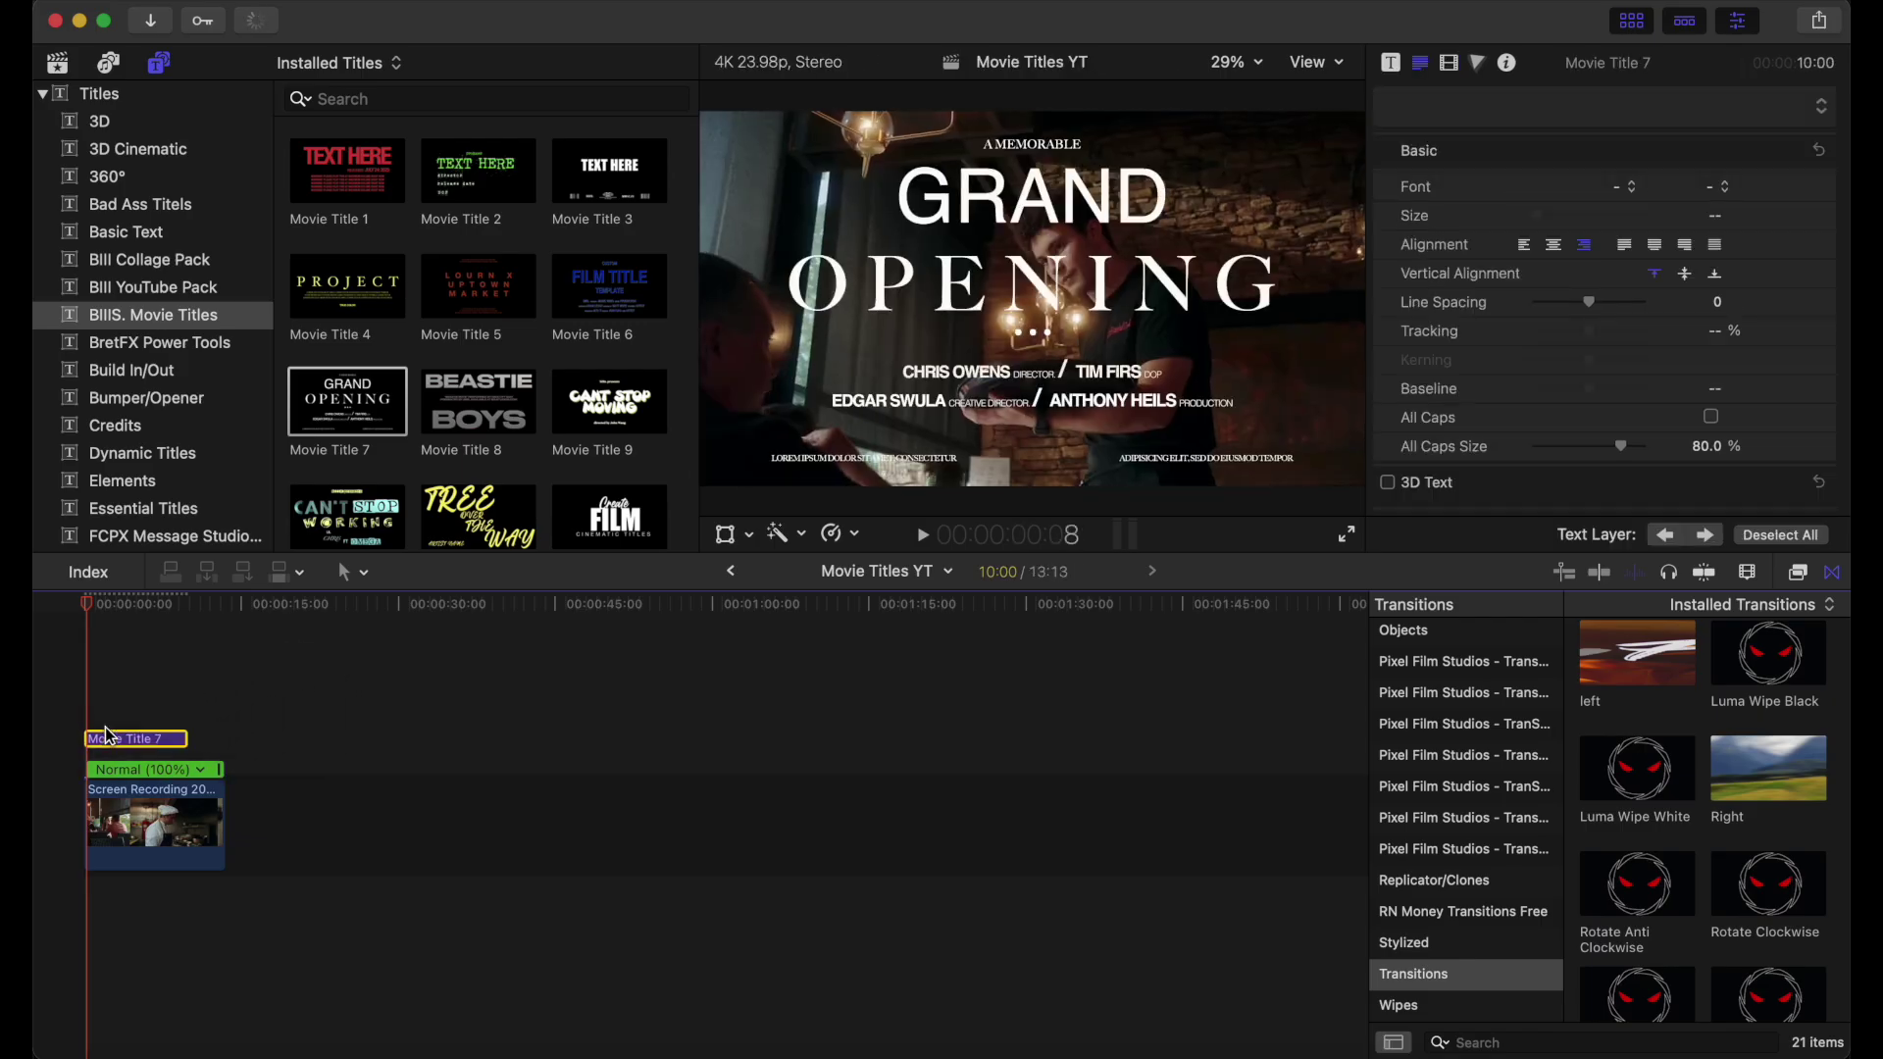
Play the edit from the start to preview GRAND OPENING over the footage, then return to the start.
{"action": "left_click", "coordinate": [78, 721]}
{"action": "key", "text": "space"}
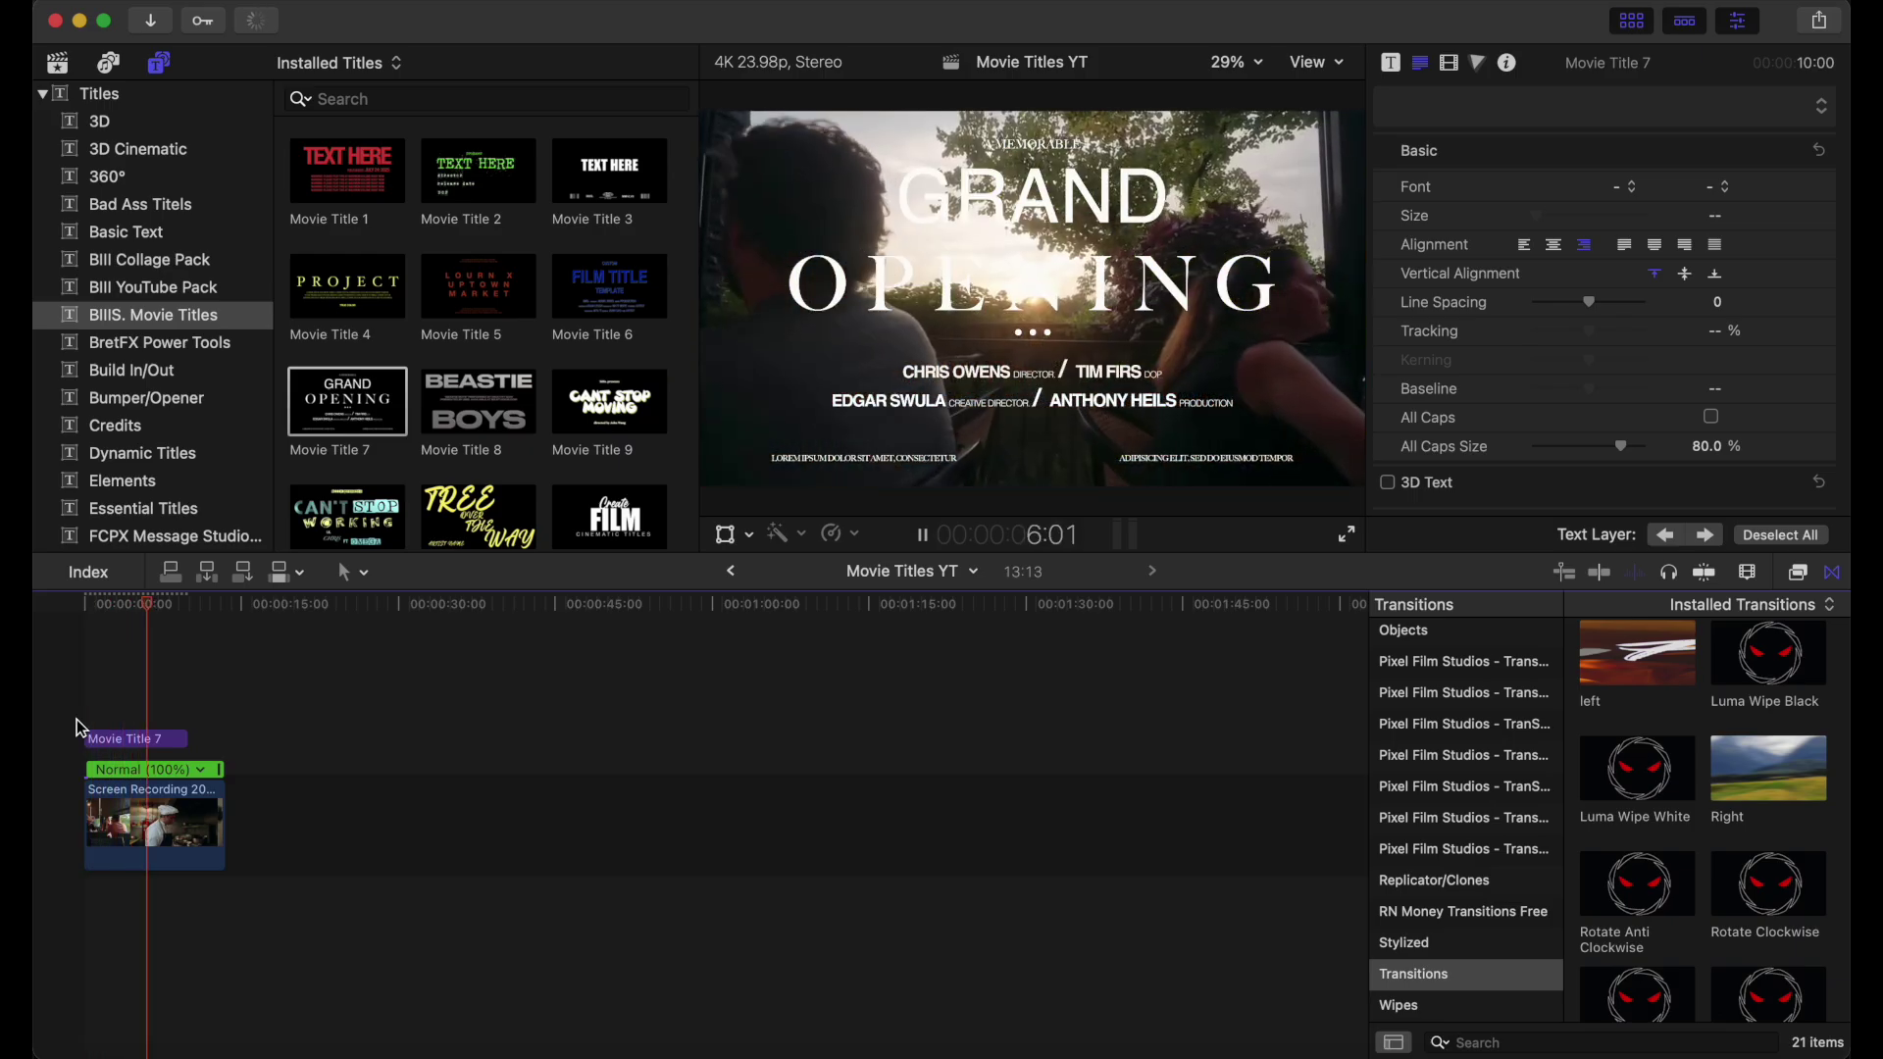
{"action": "key", "text": "space"}
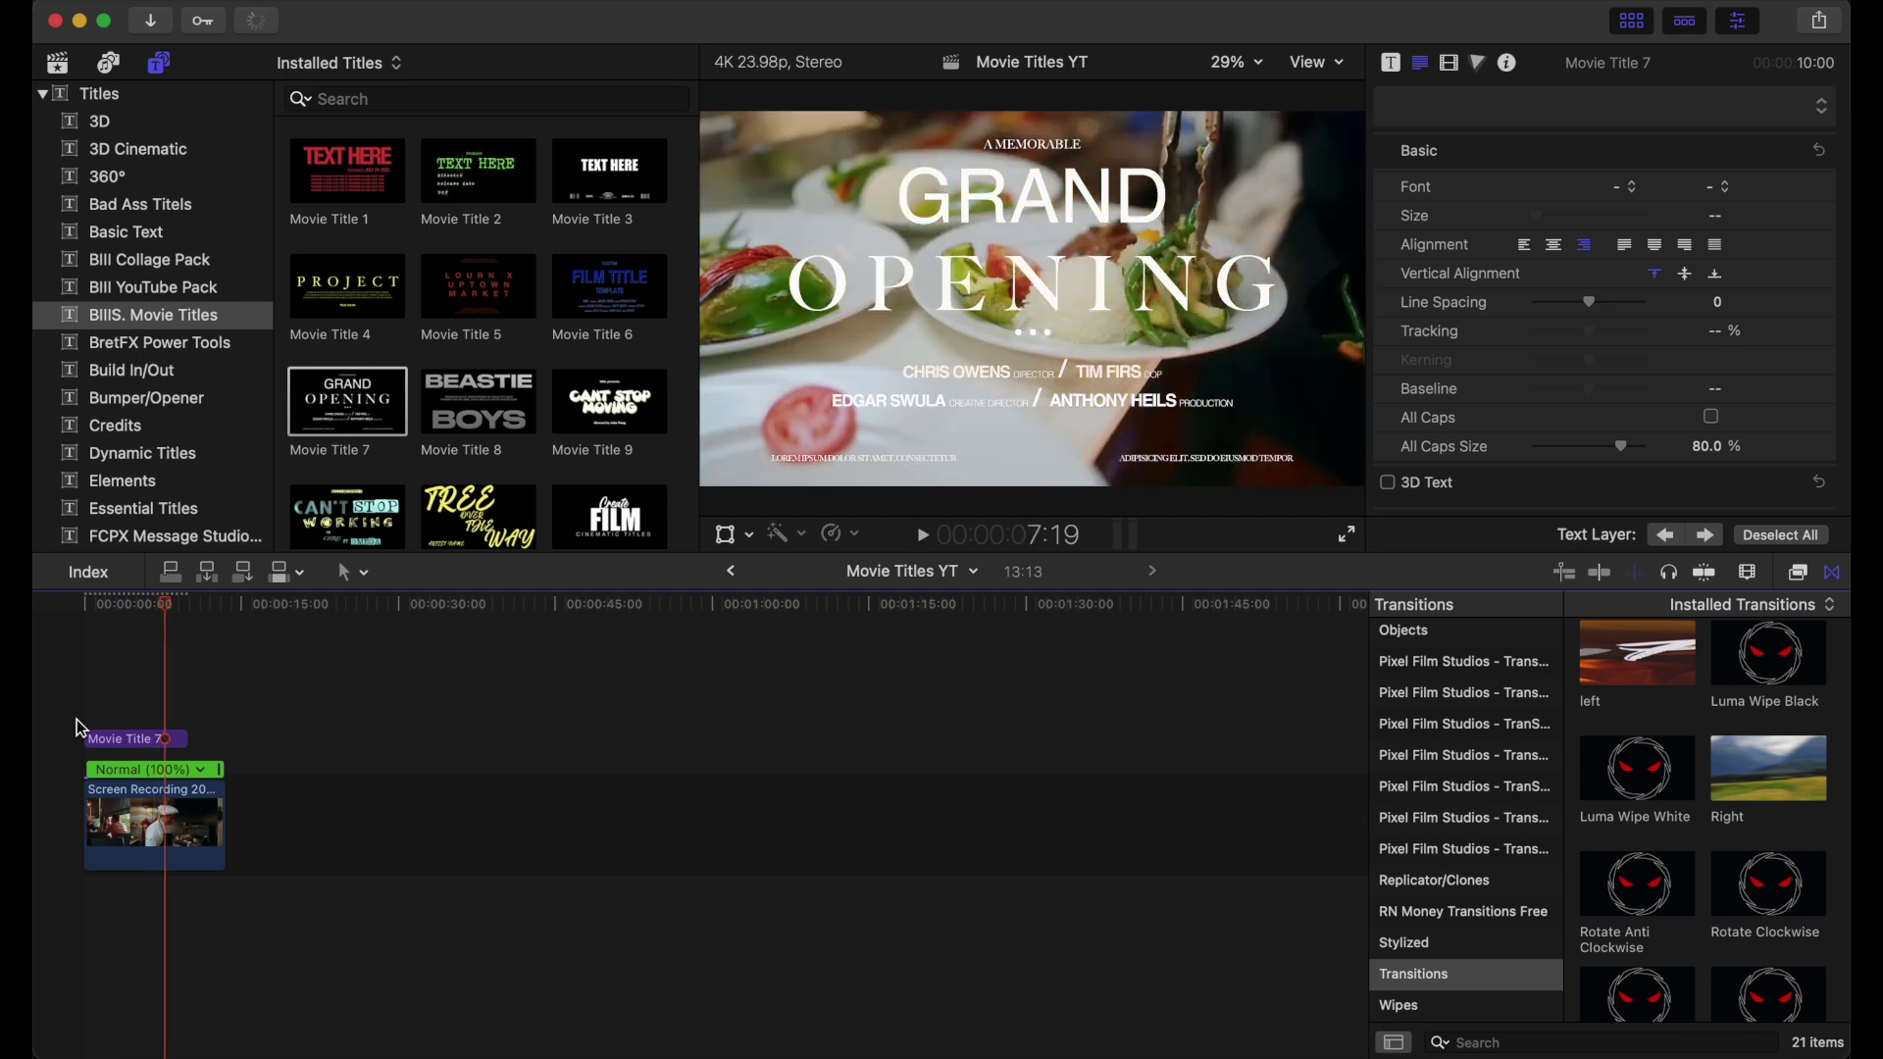
{"action": "left_click", "coordinate": [79, 728]}
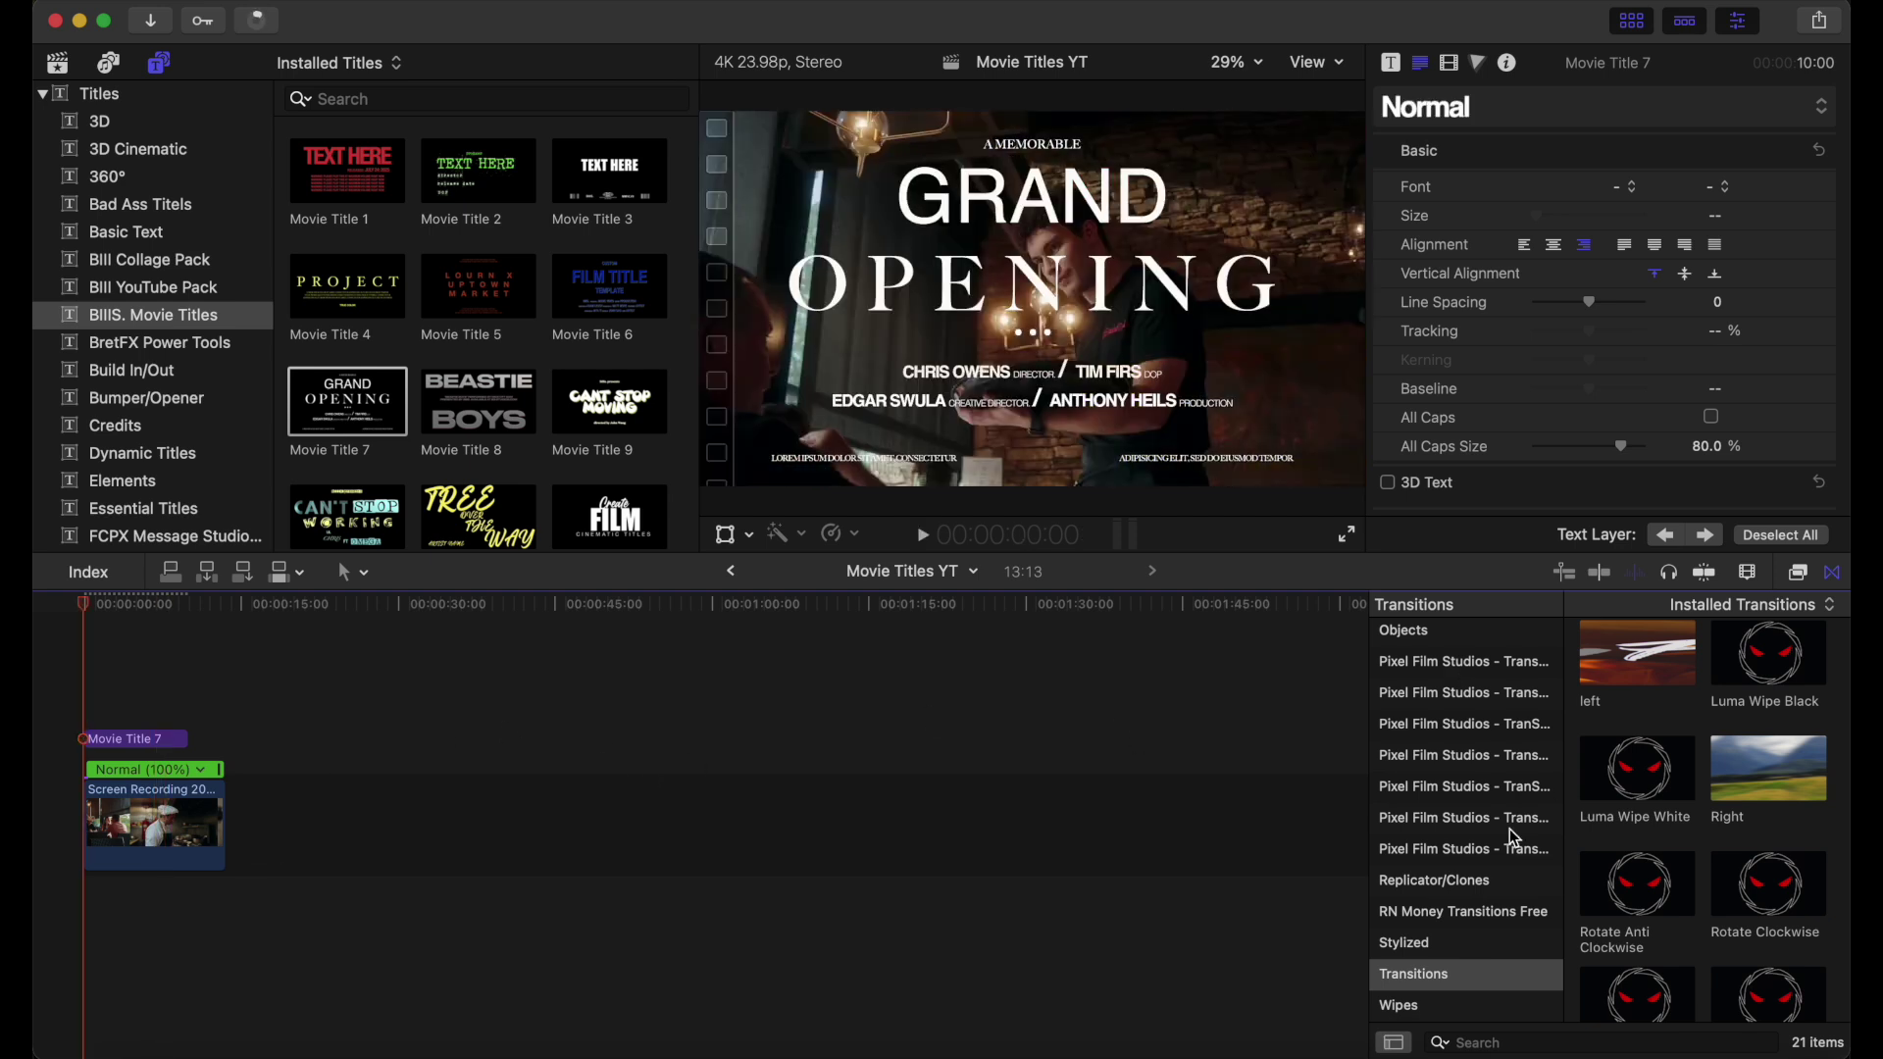
Give the Grand Opening title a Cross Dissolve fade-in and preview it.
{"action": "scroll", "coordinate": [1508, 828], "scroll_direction": "up", "scroll_amount": 10}
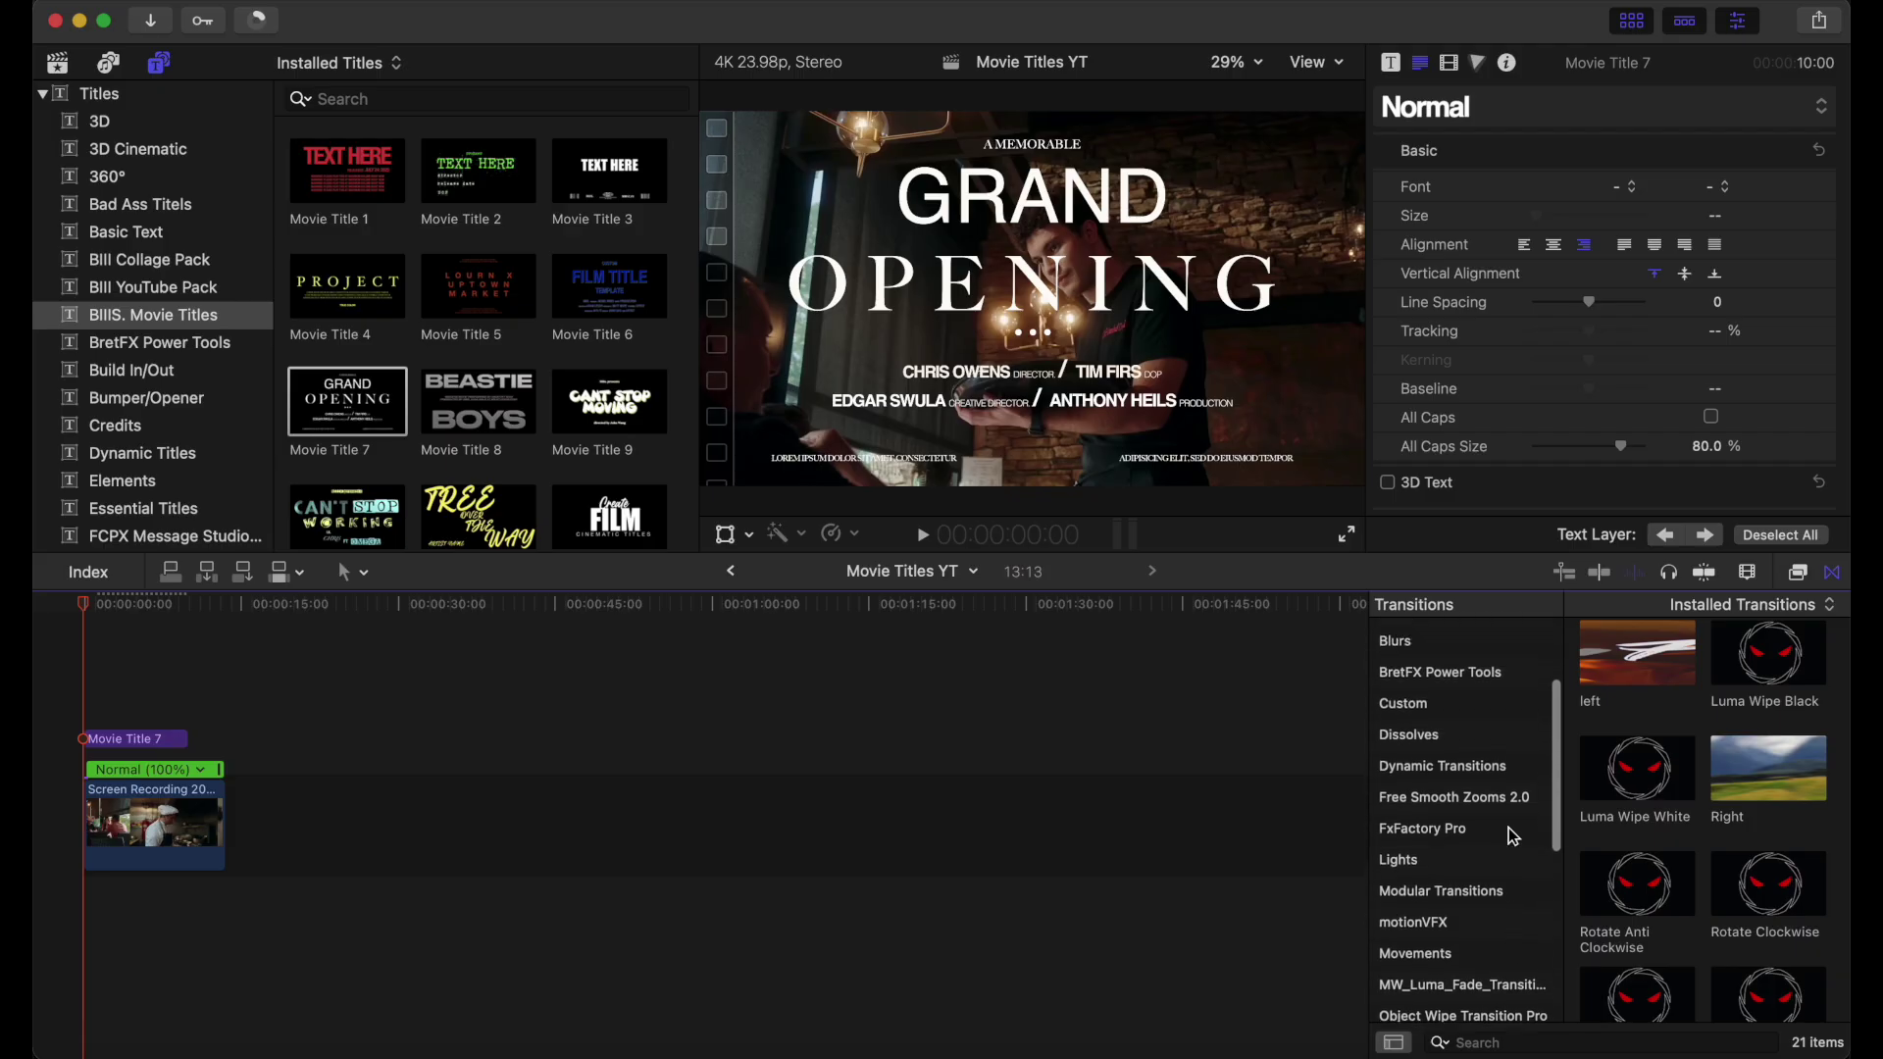
{"action": "left_click", "coordinate": [1463, 751]}
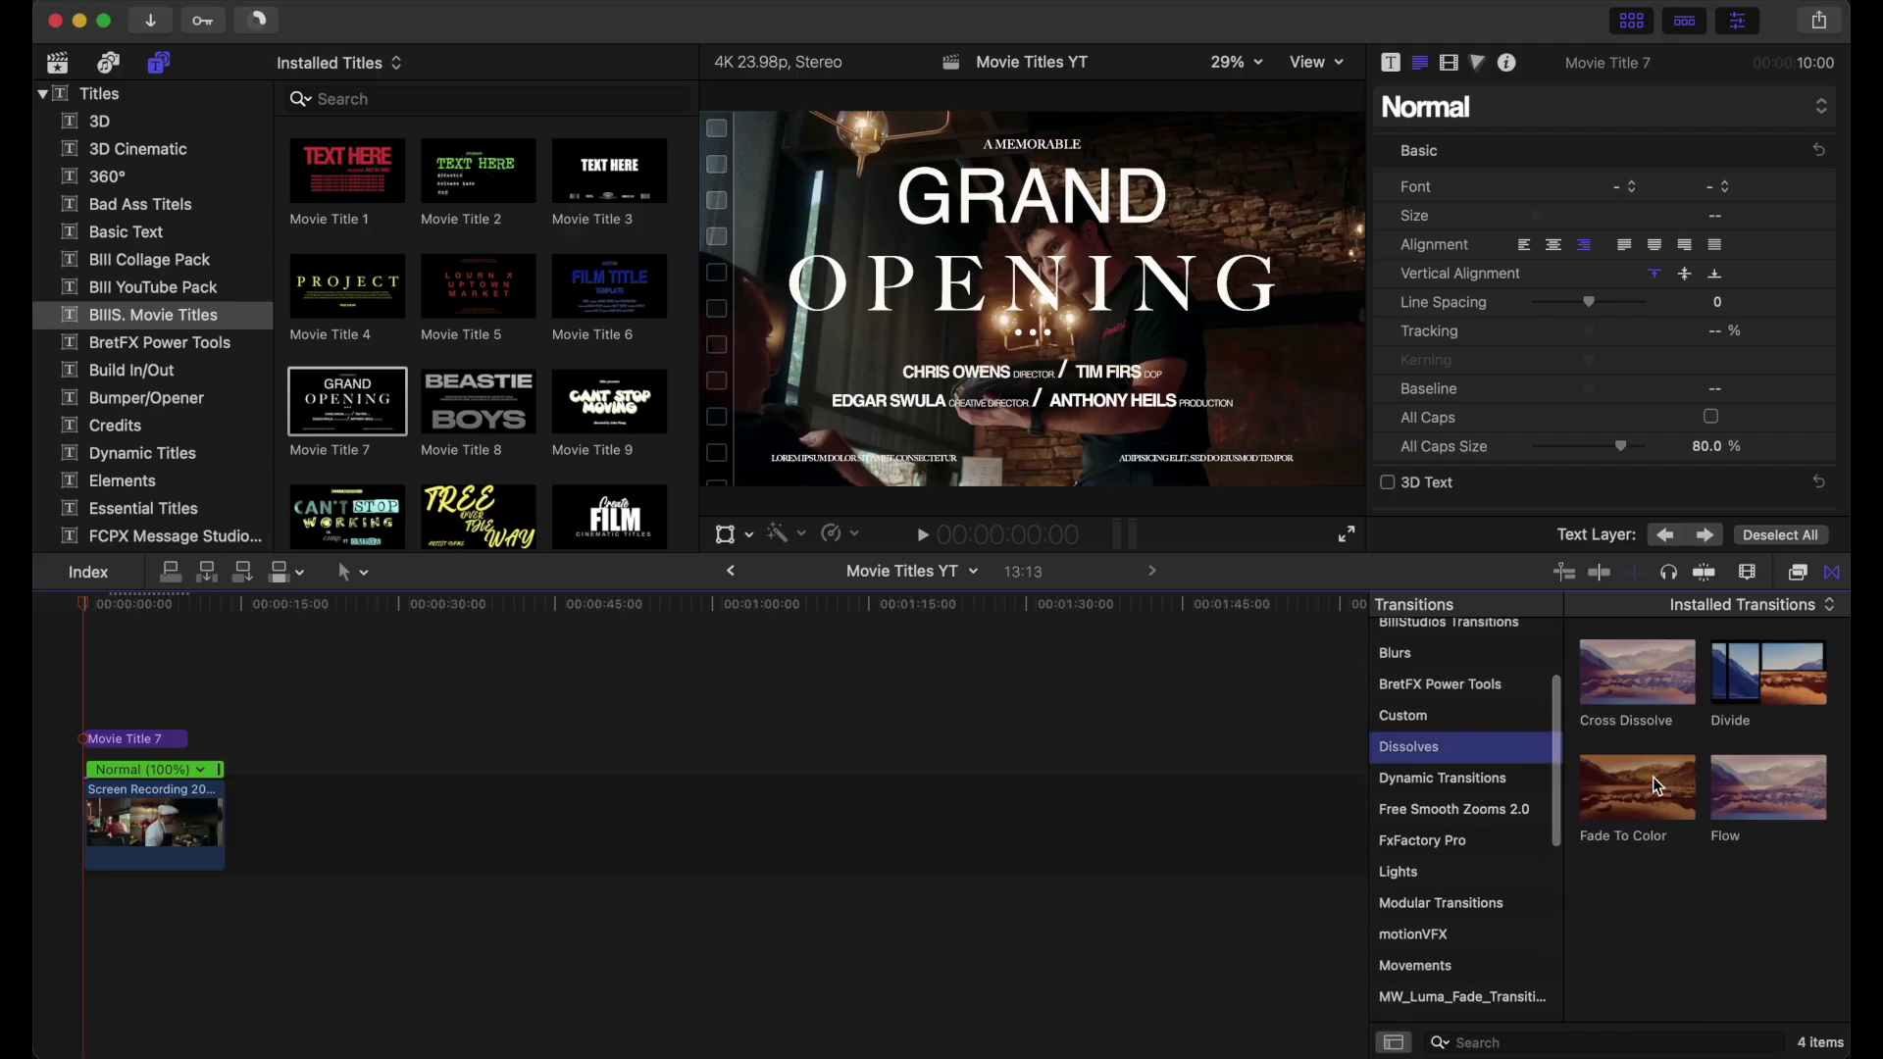
{"action": "left_click_drag", "start_coordinate": [1620, 696], "coordinate": [88, 731]}
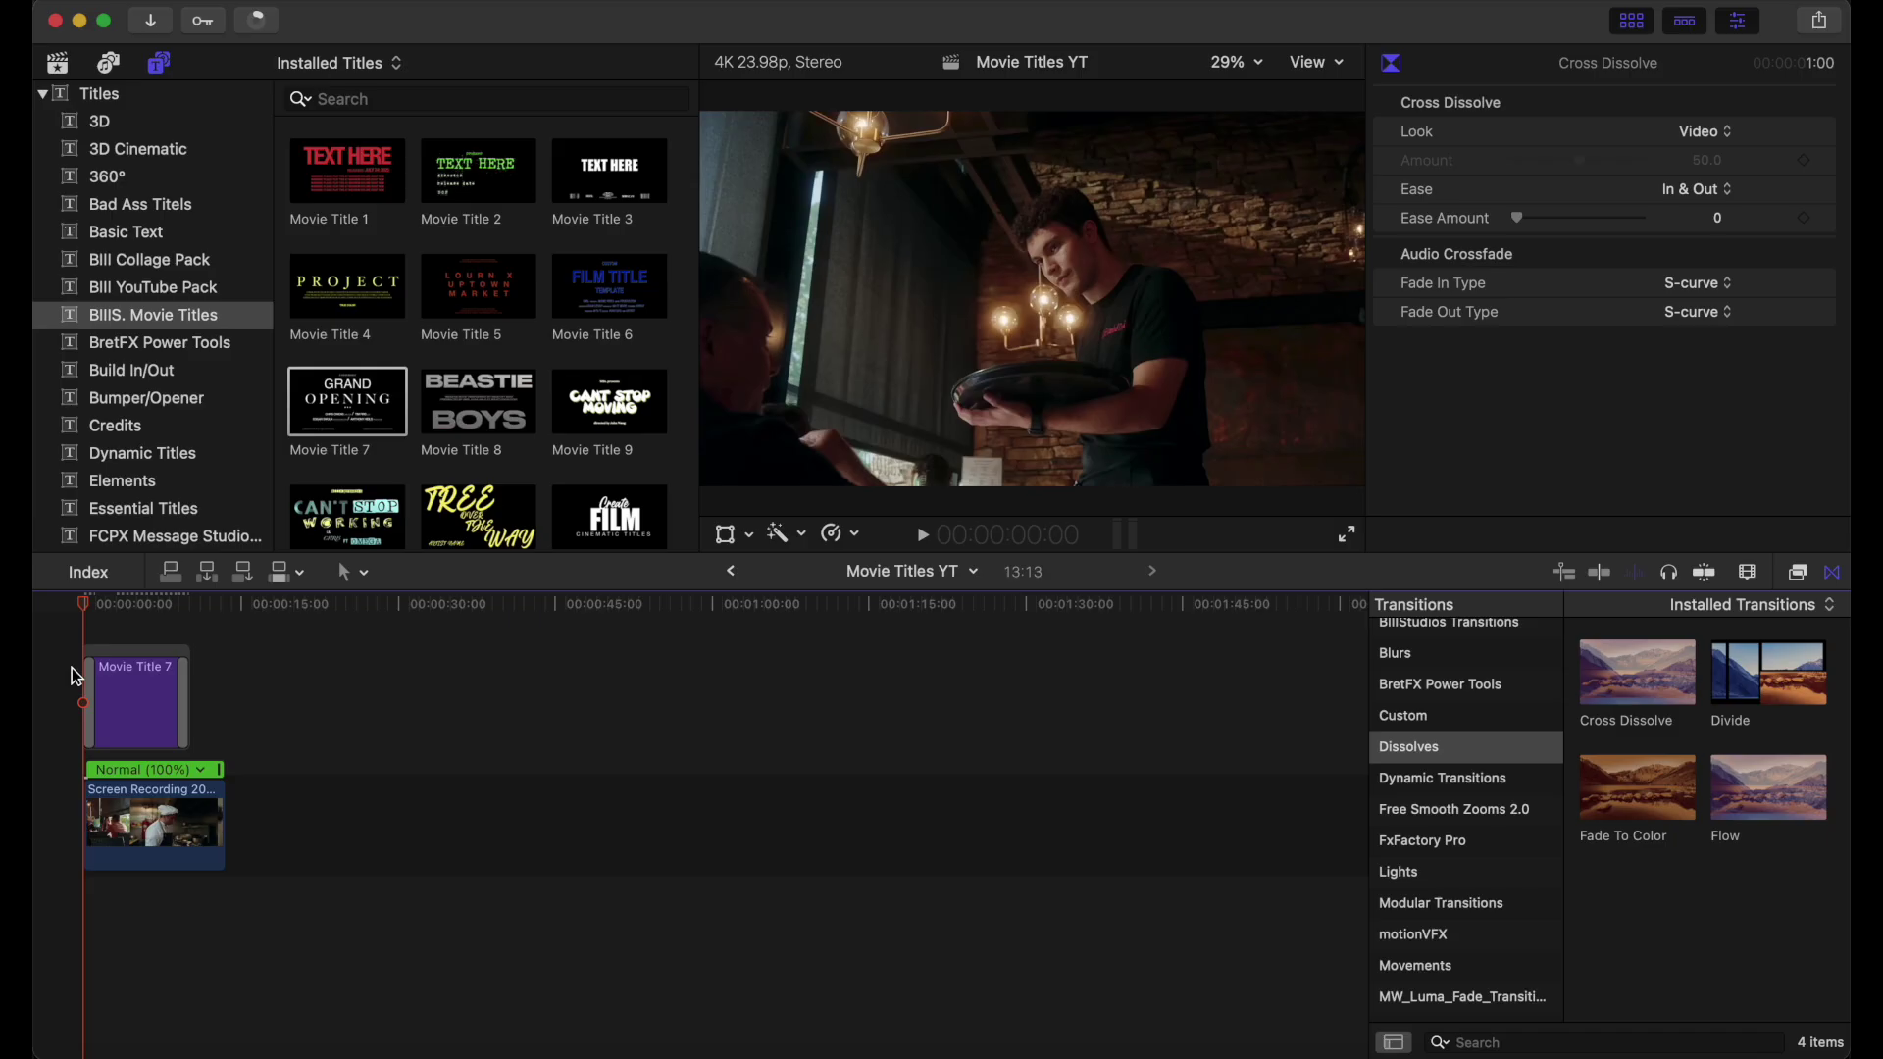
{"action": "key", "text": "space"}
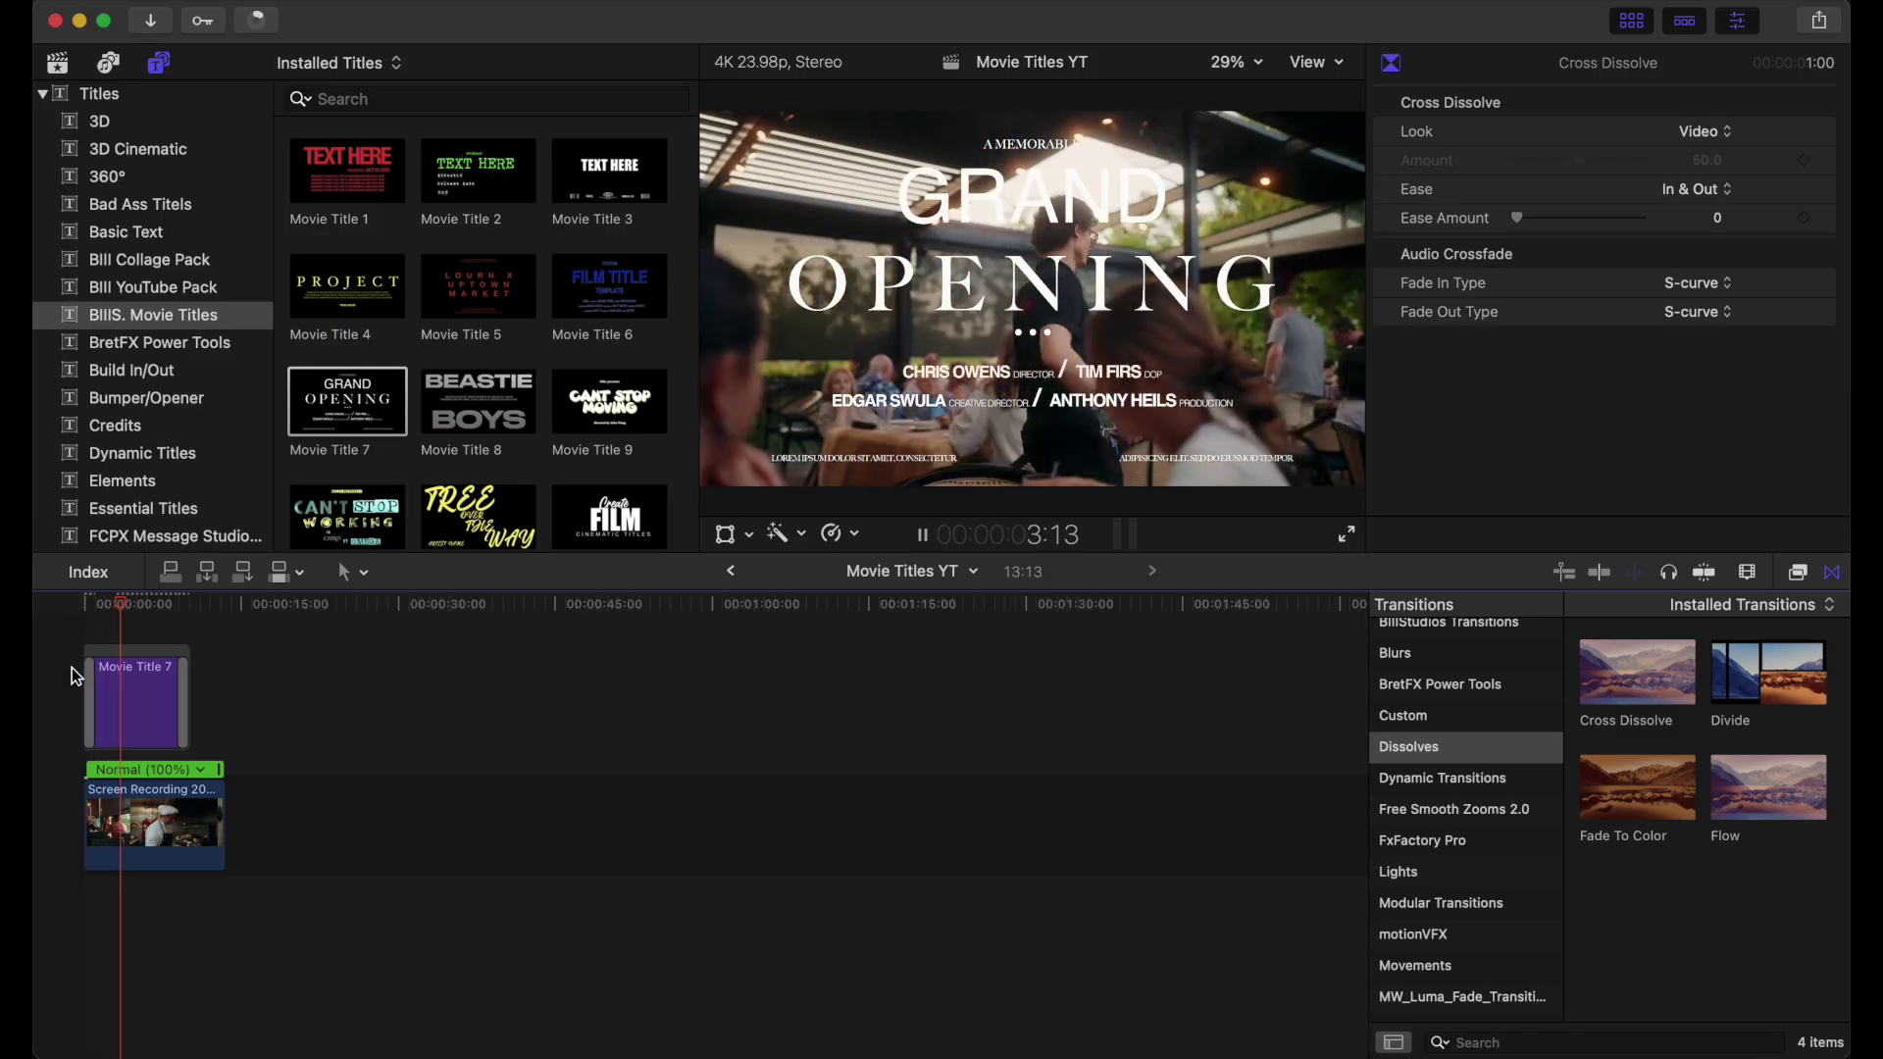
{"action": "key", "text": "space"}
Trim the title clip's end to the playhead at 7:19.
{"action": "left_click", "coordinate": [152, 696]}
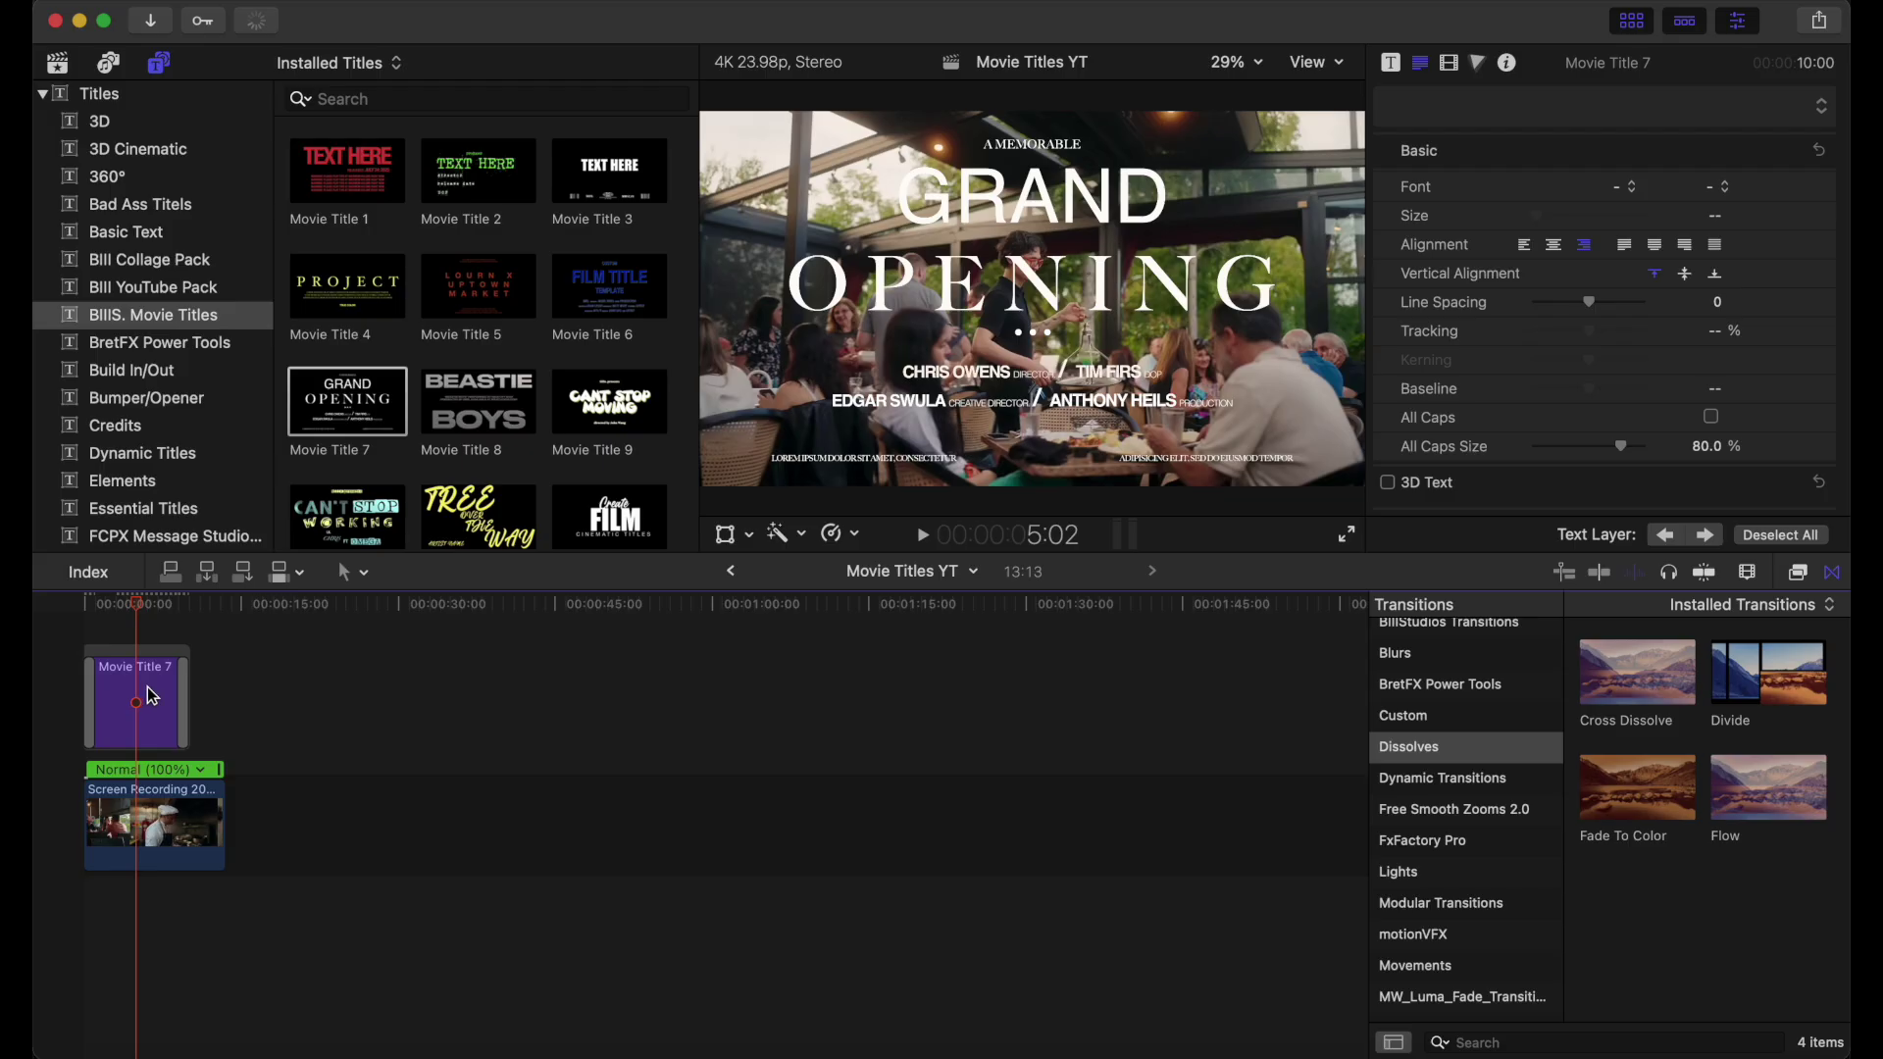
{"action": "left_click", "coordinate": [152, 694]}
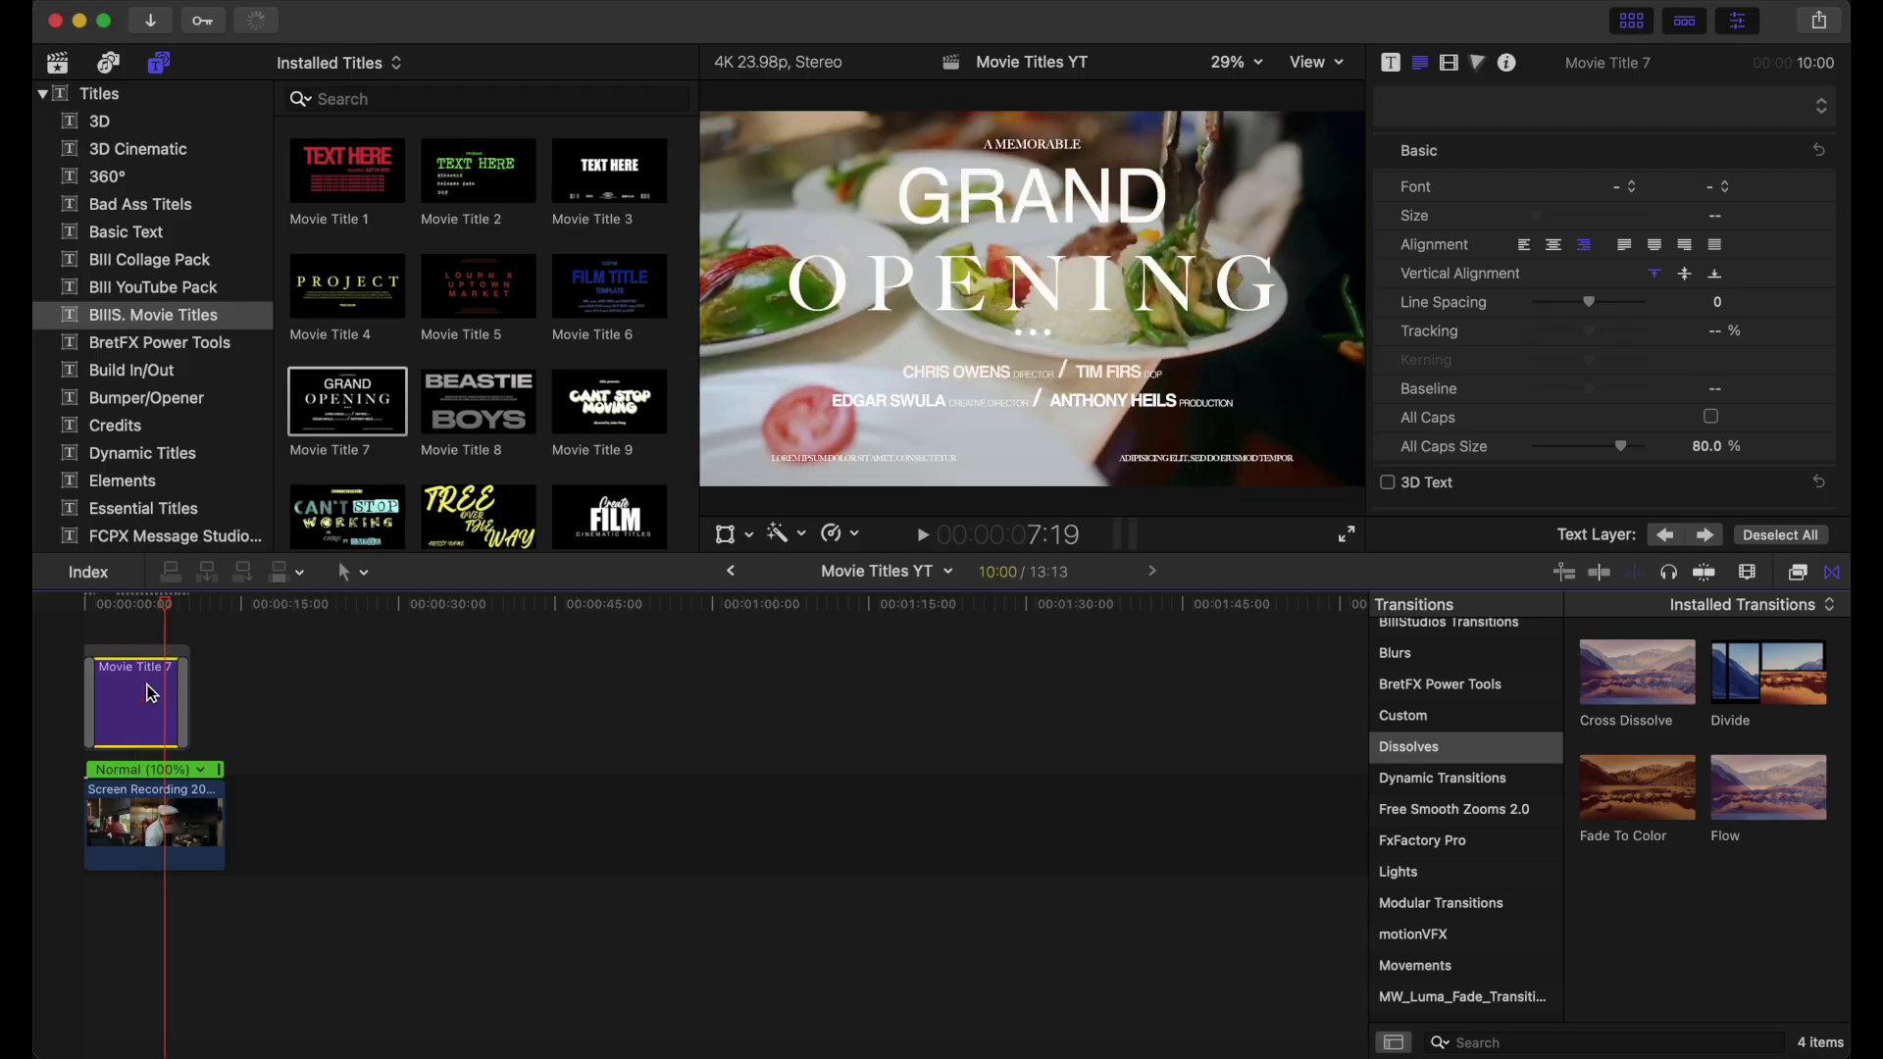
{"action": "key", "text": "alt+bracketright"}
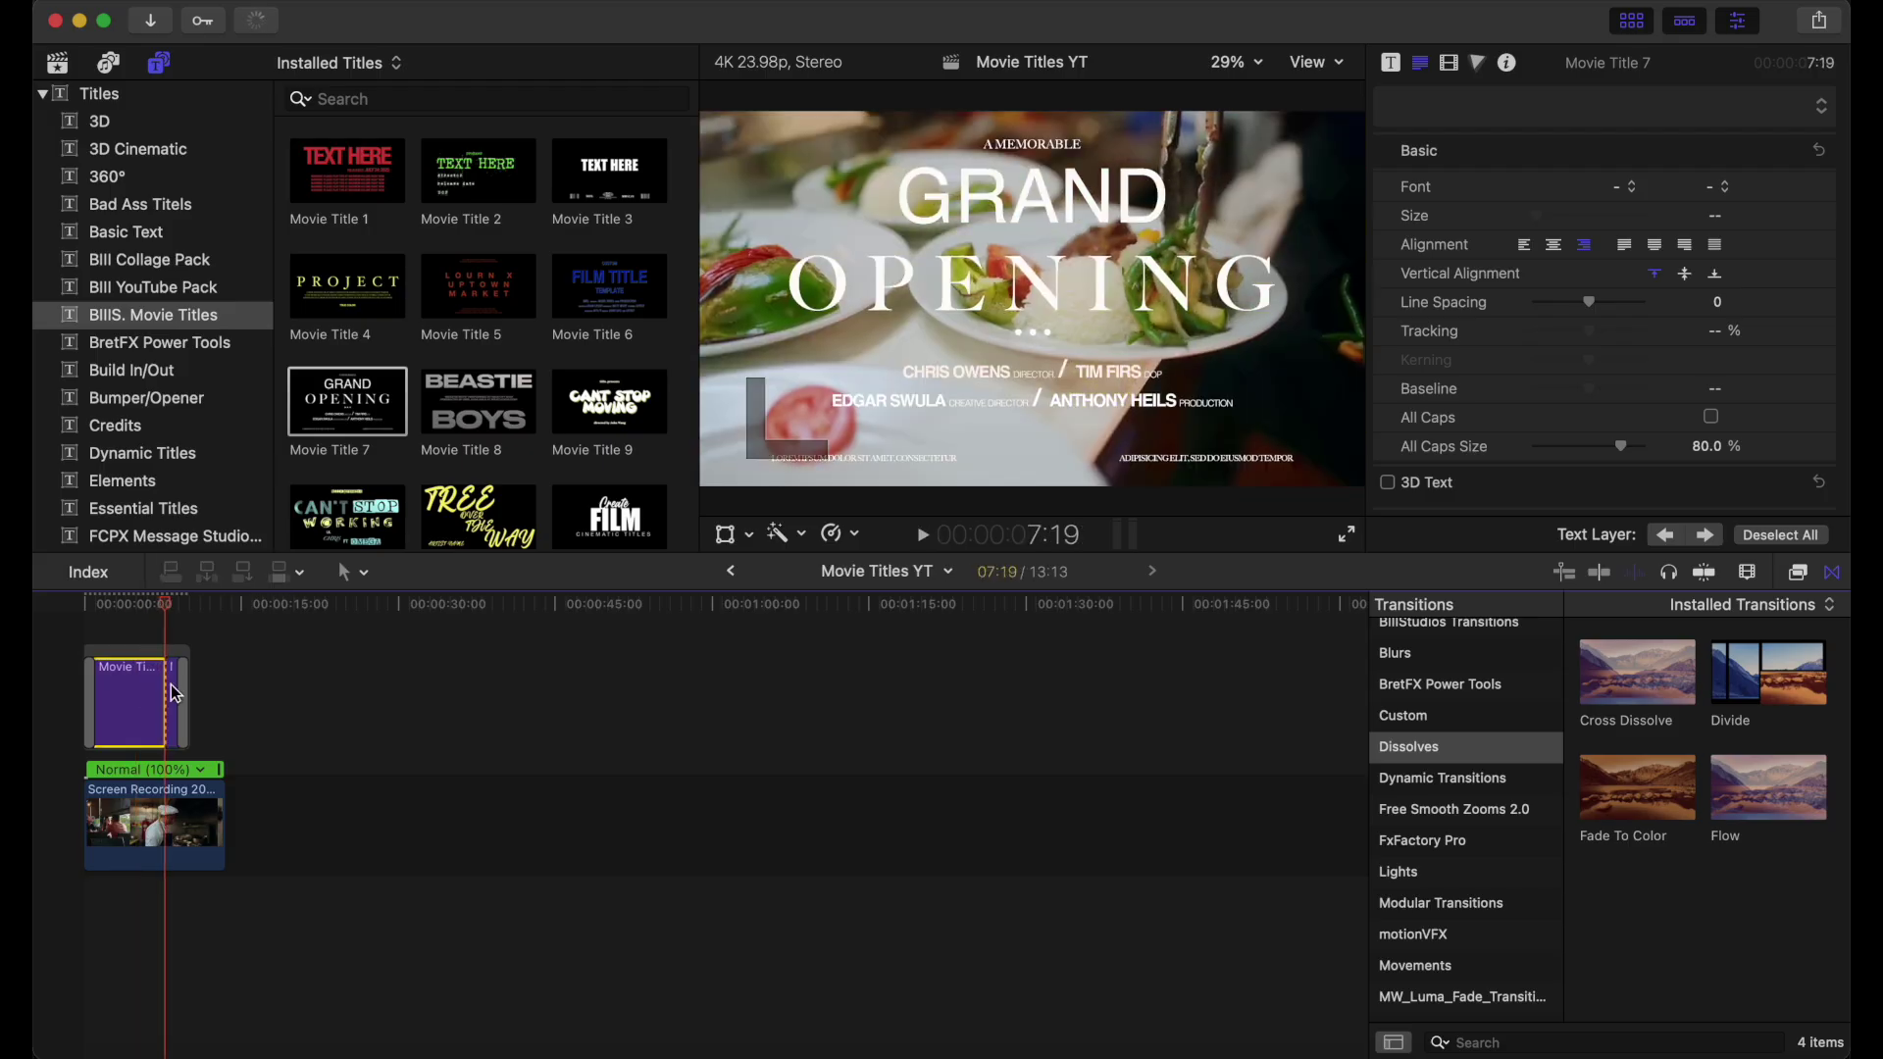
{"action": "left_click", "coordinate": [175, 693]}
{"action": "key", "text": "shift+x"}
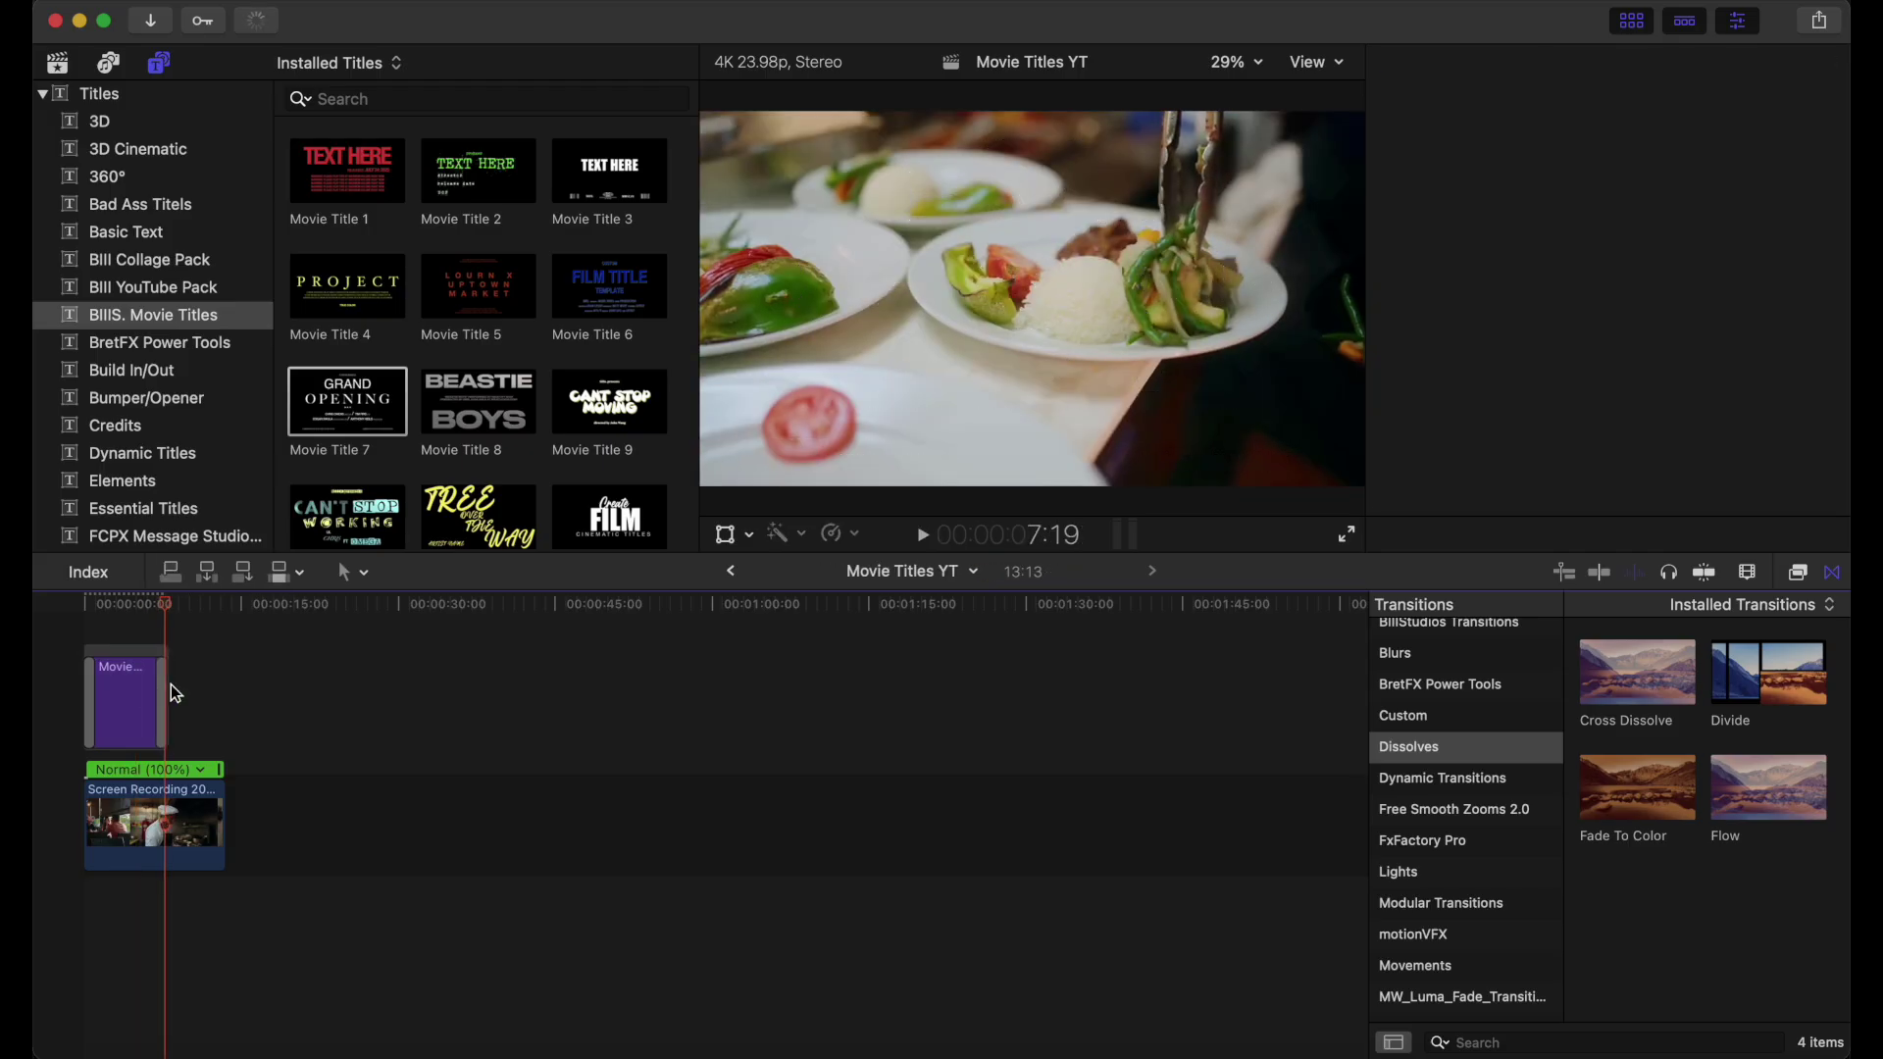
{"action": "left_click", "coordinate": [175, 693]}
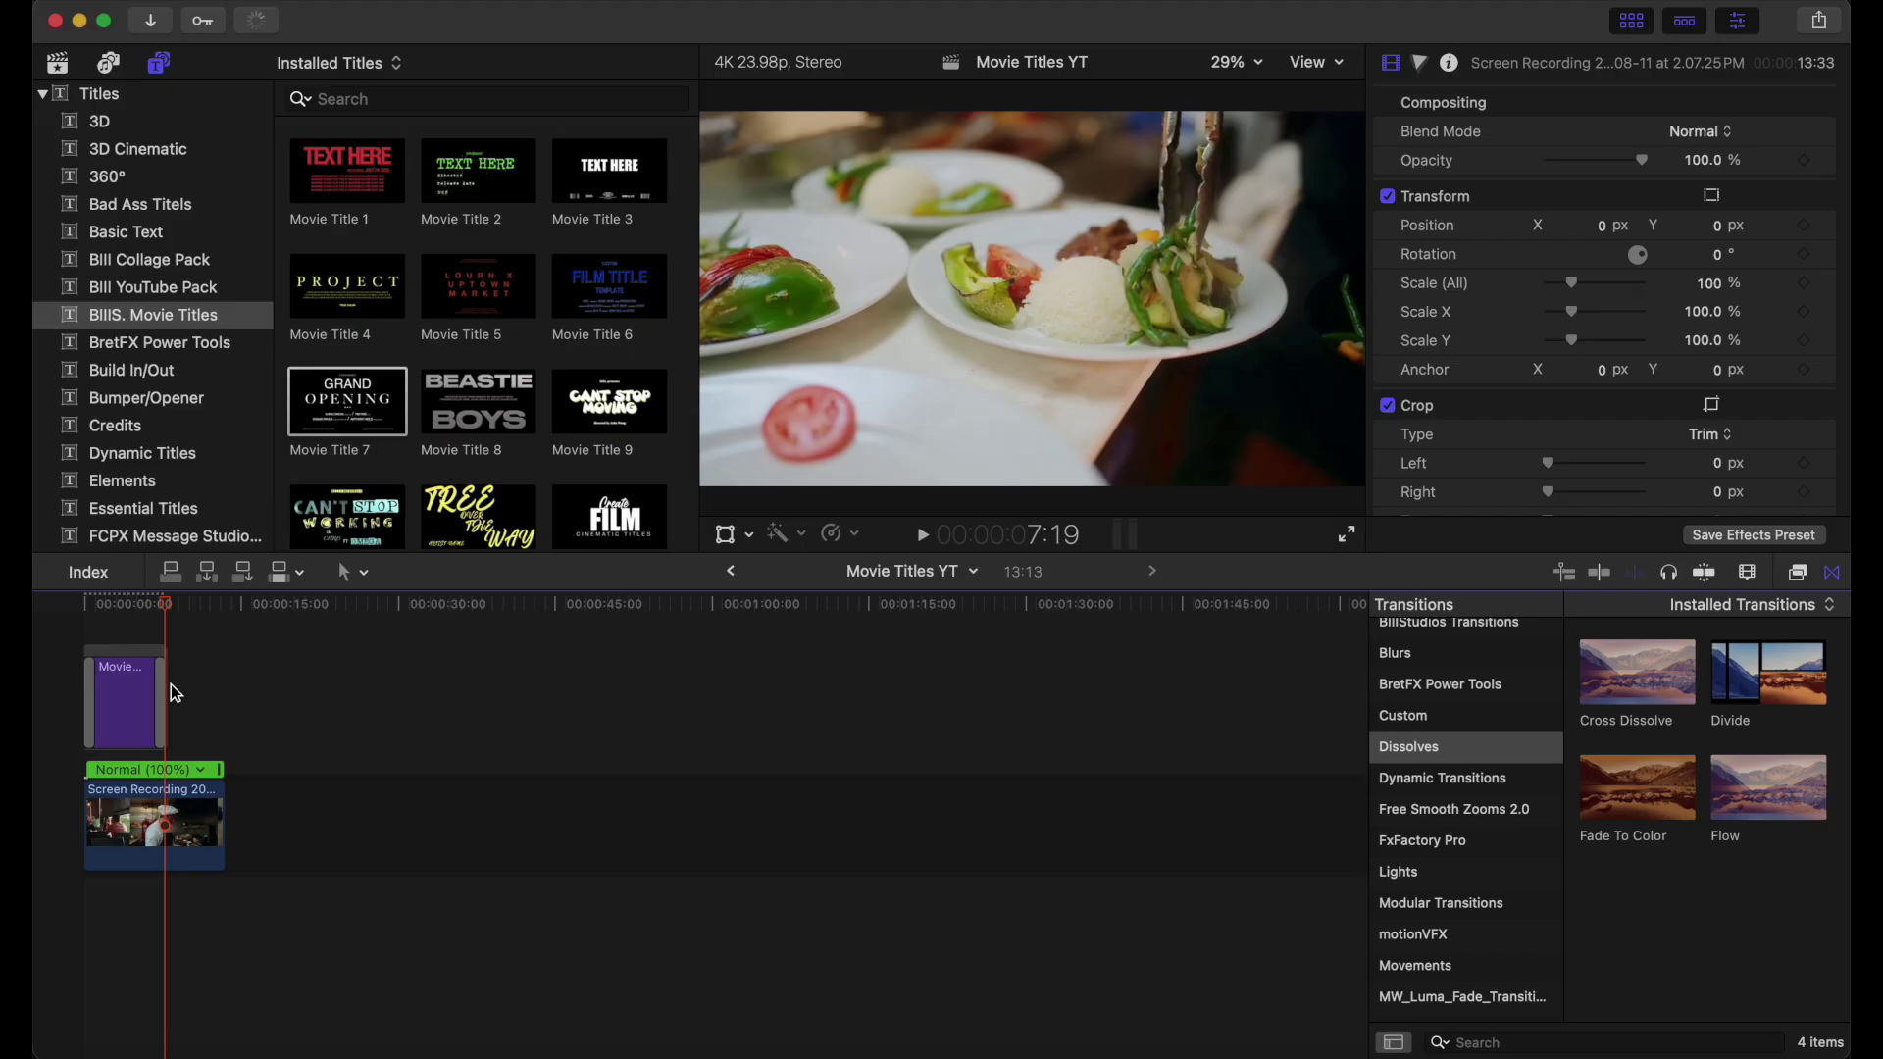
Replay the title and enable a drop shadow on its text.
{"action": "left_click", "coordinate": [93, 642]}
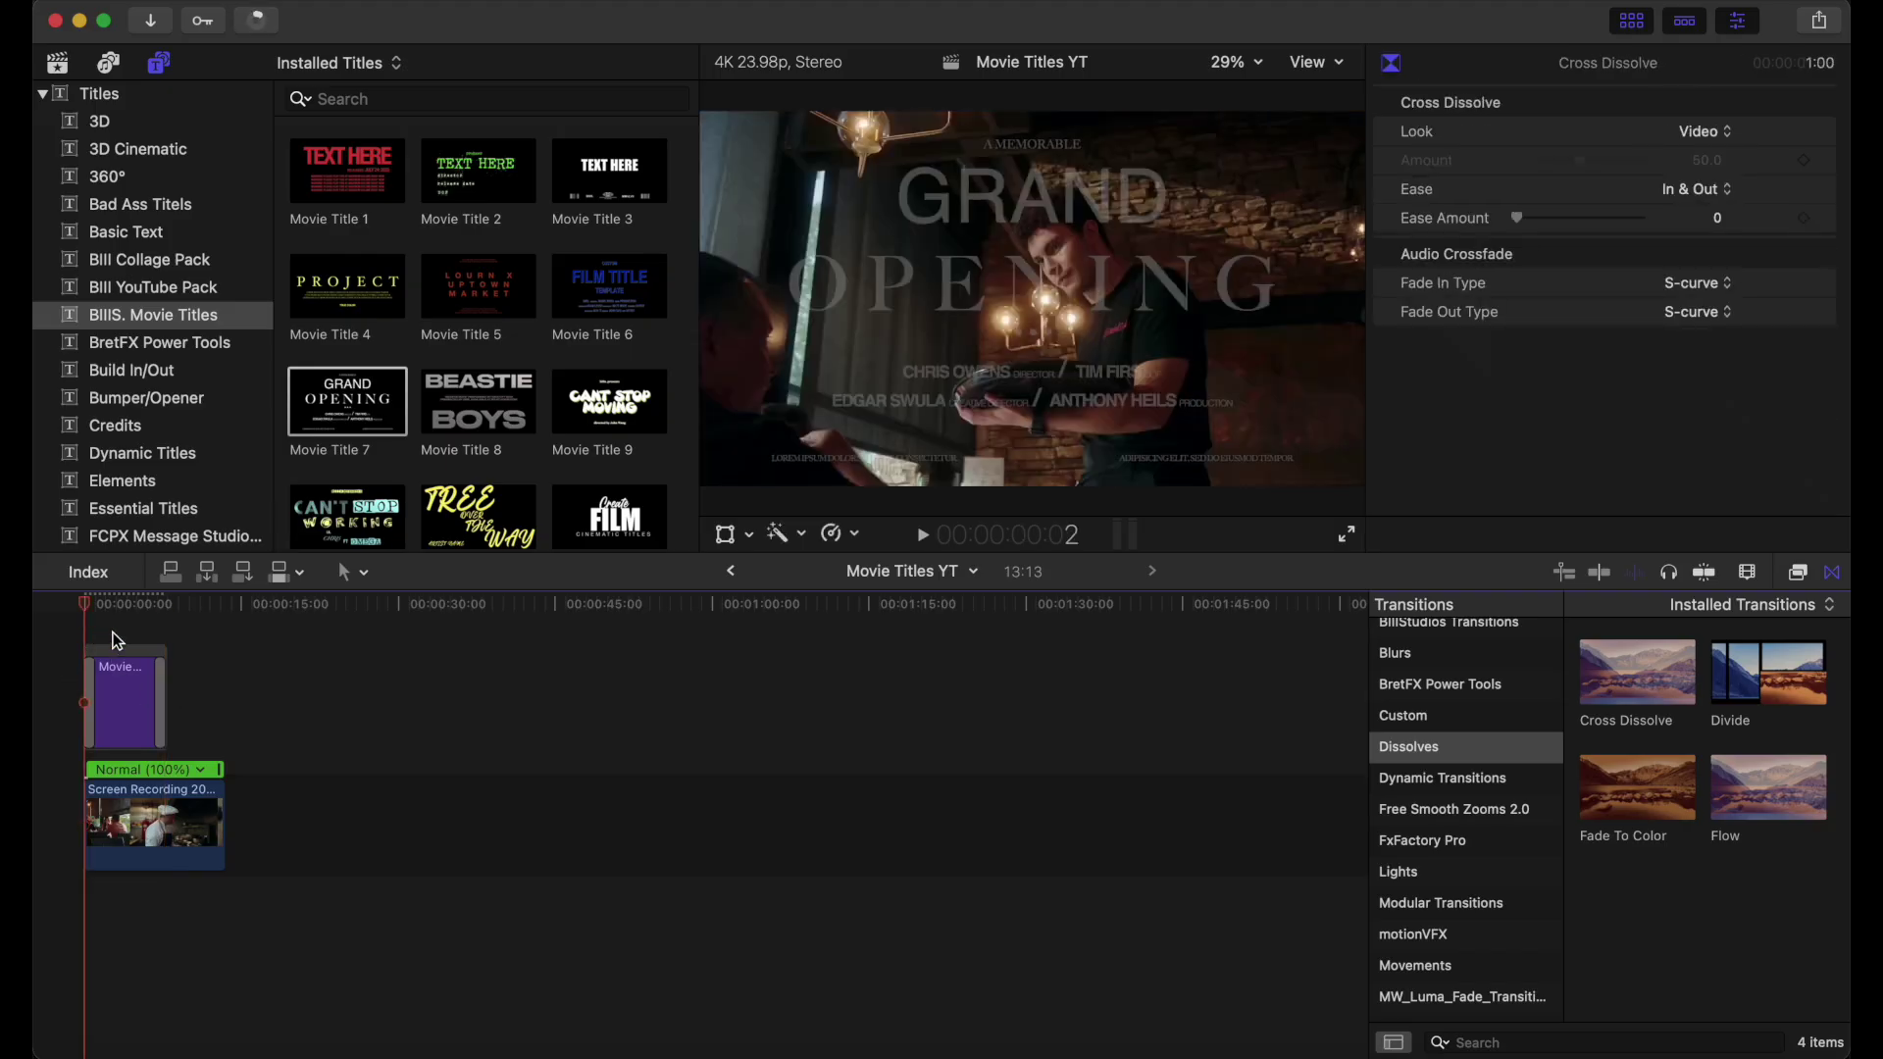
{"action": "key", "text": "space"}
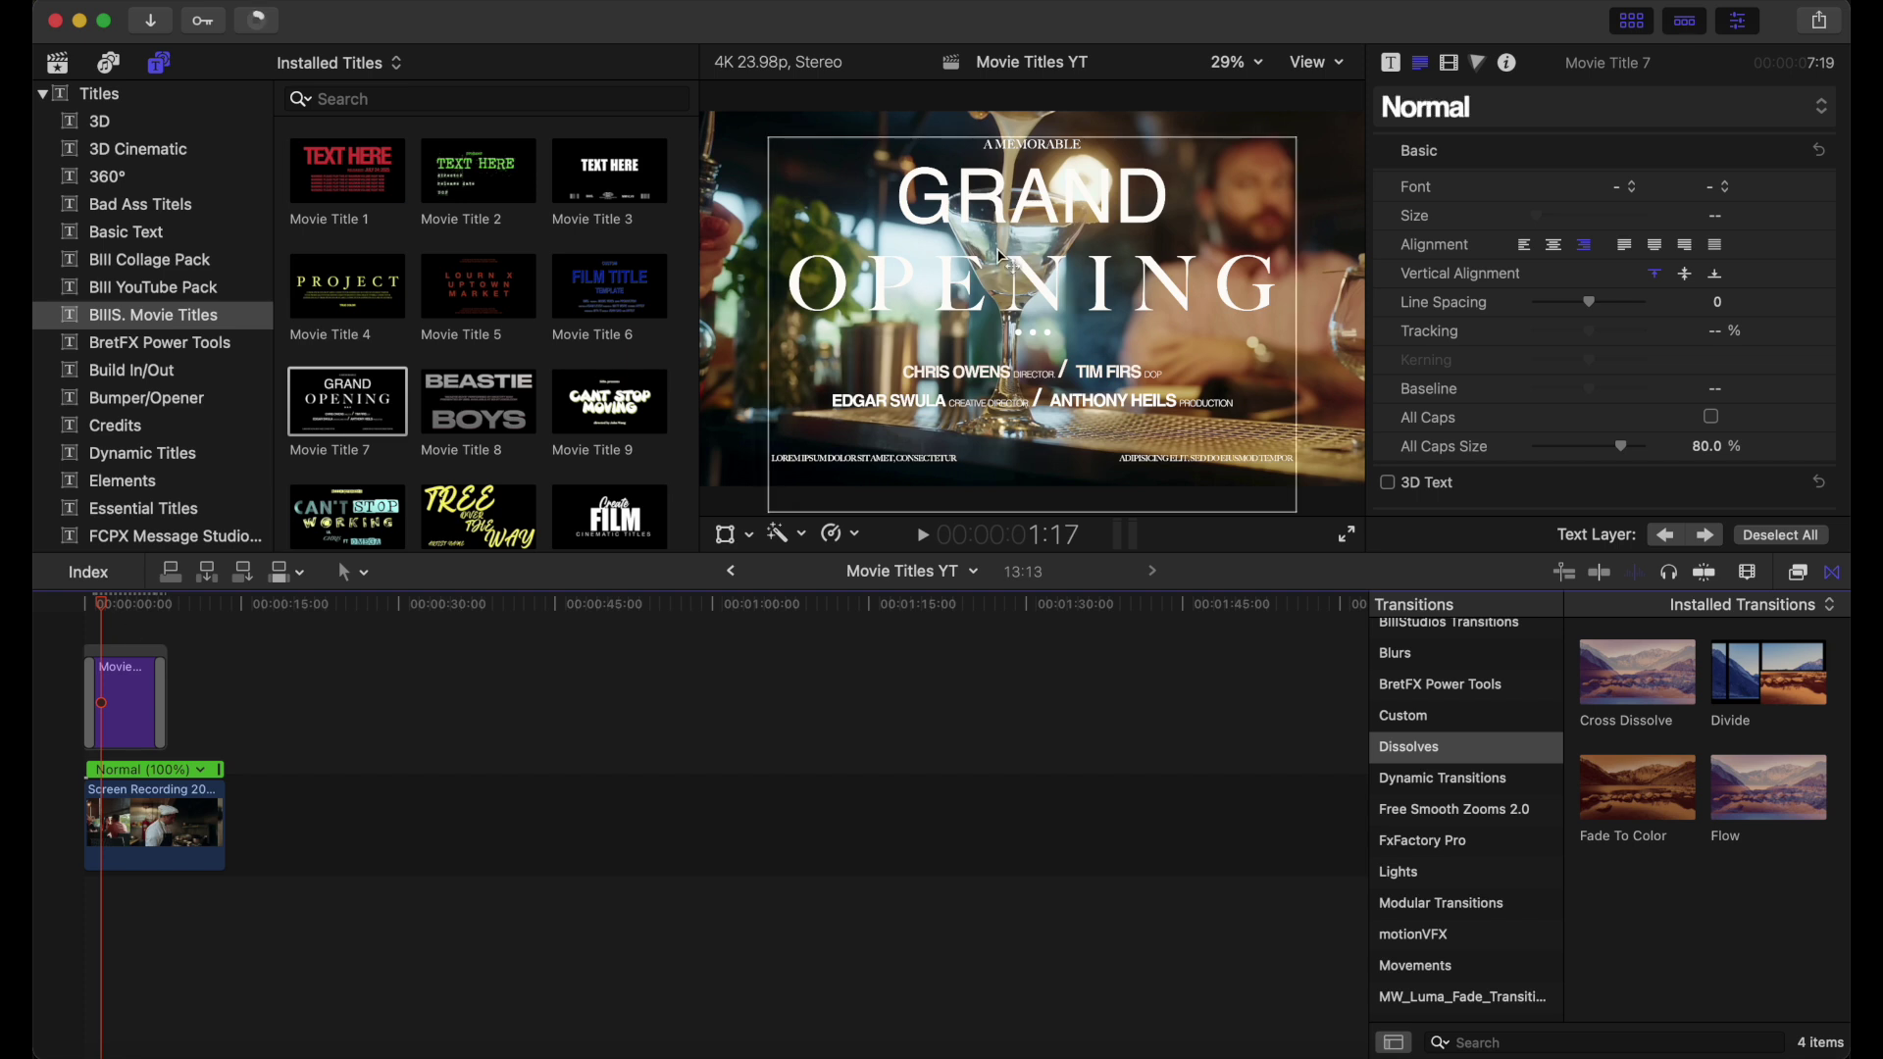
{"action": "left_click", "coordinate": [1000, 257]}
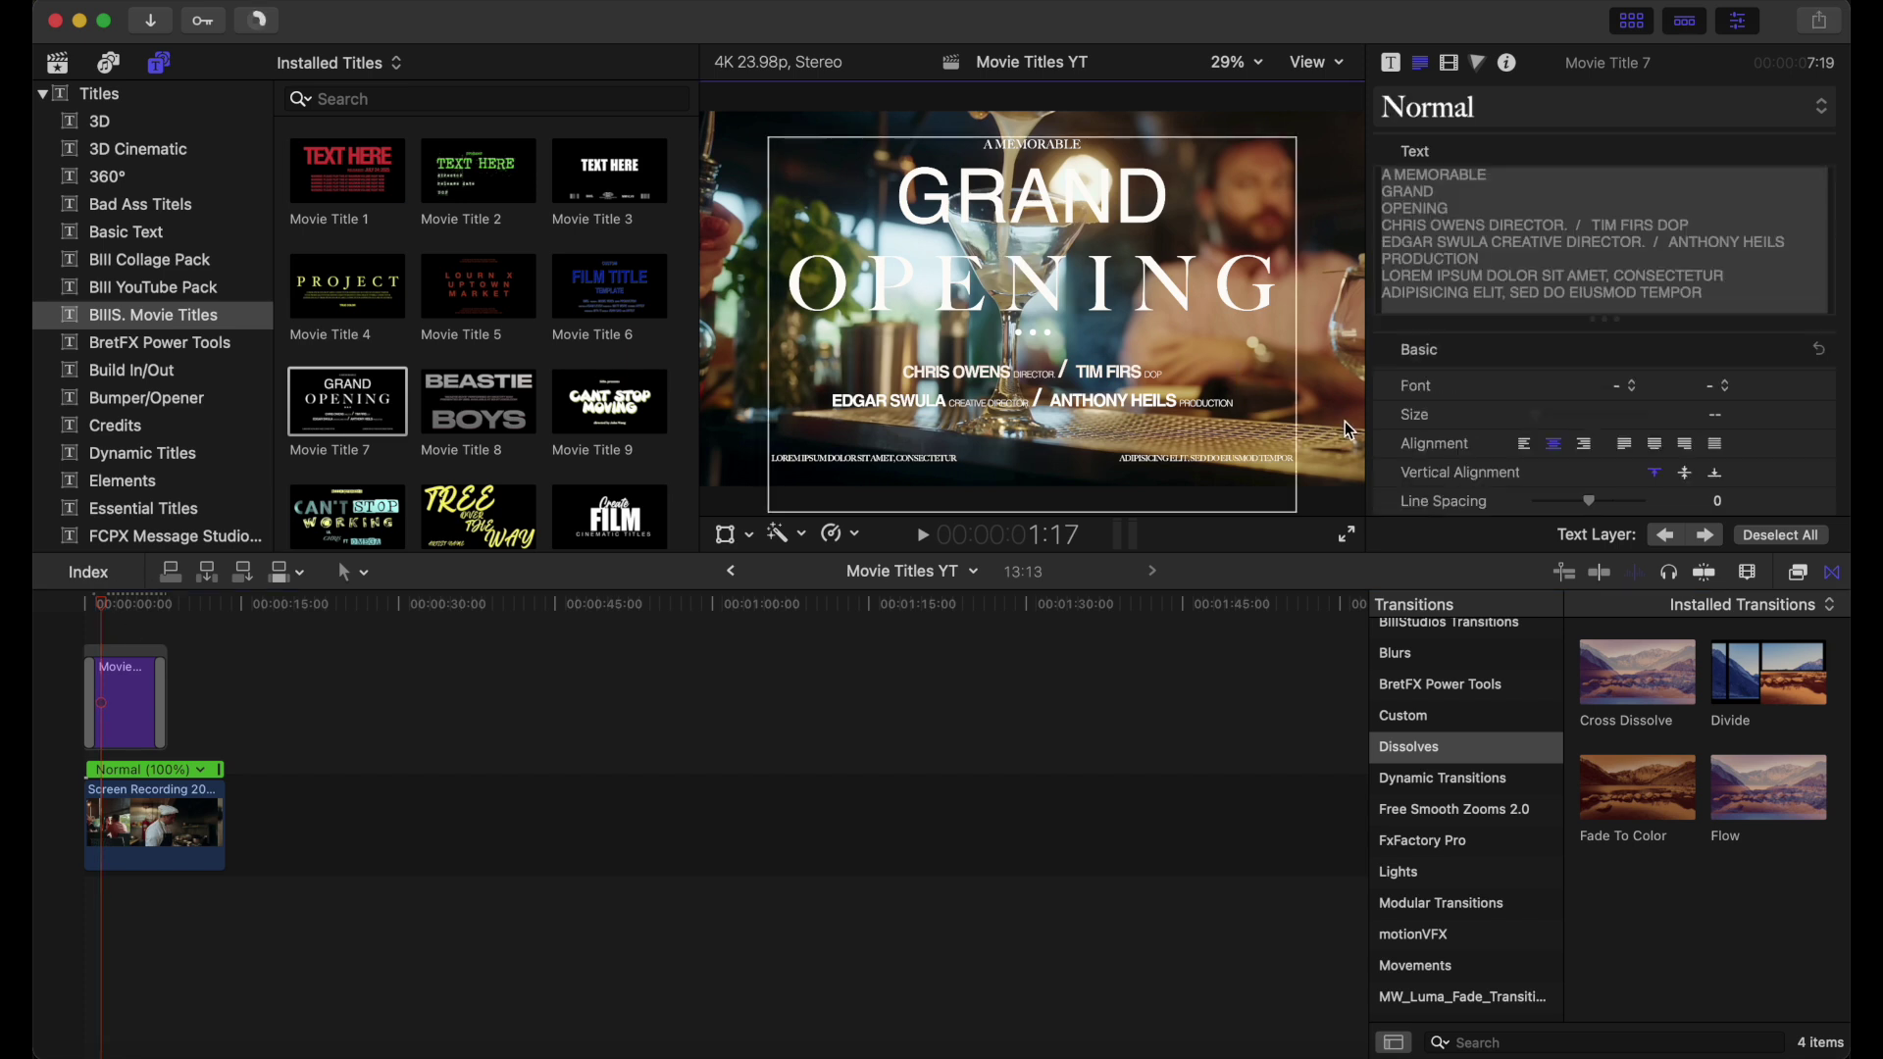
{"action": "scroll", "coordinate": [1492, 461], "scroll_direction": "down", "scroll_amount": 10}
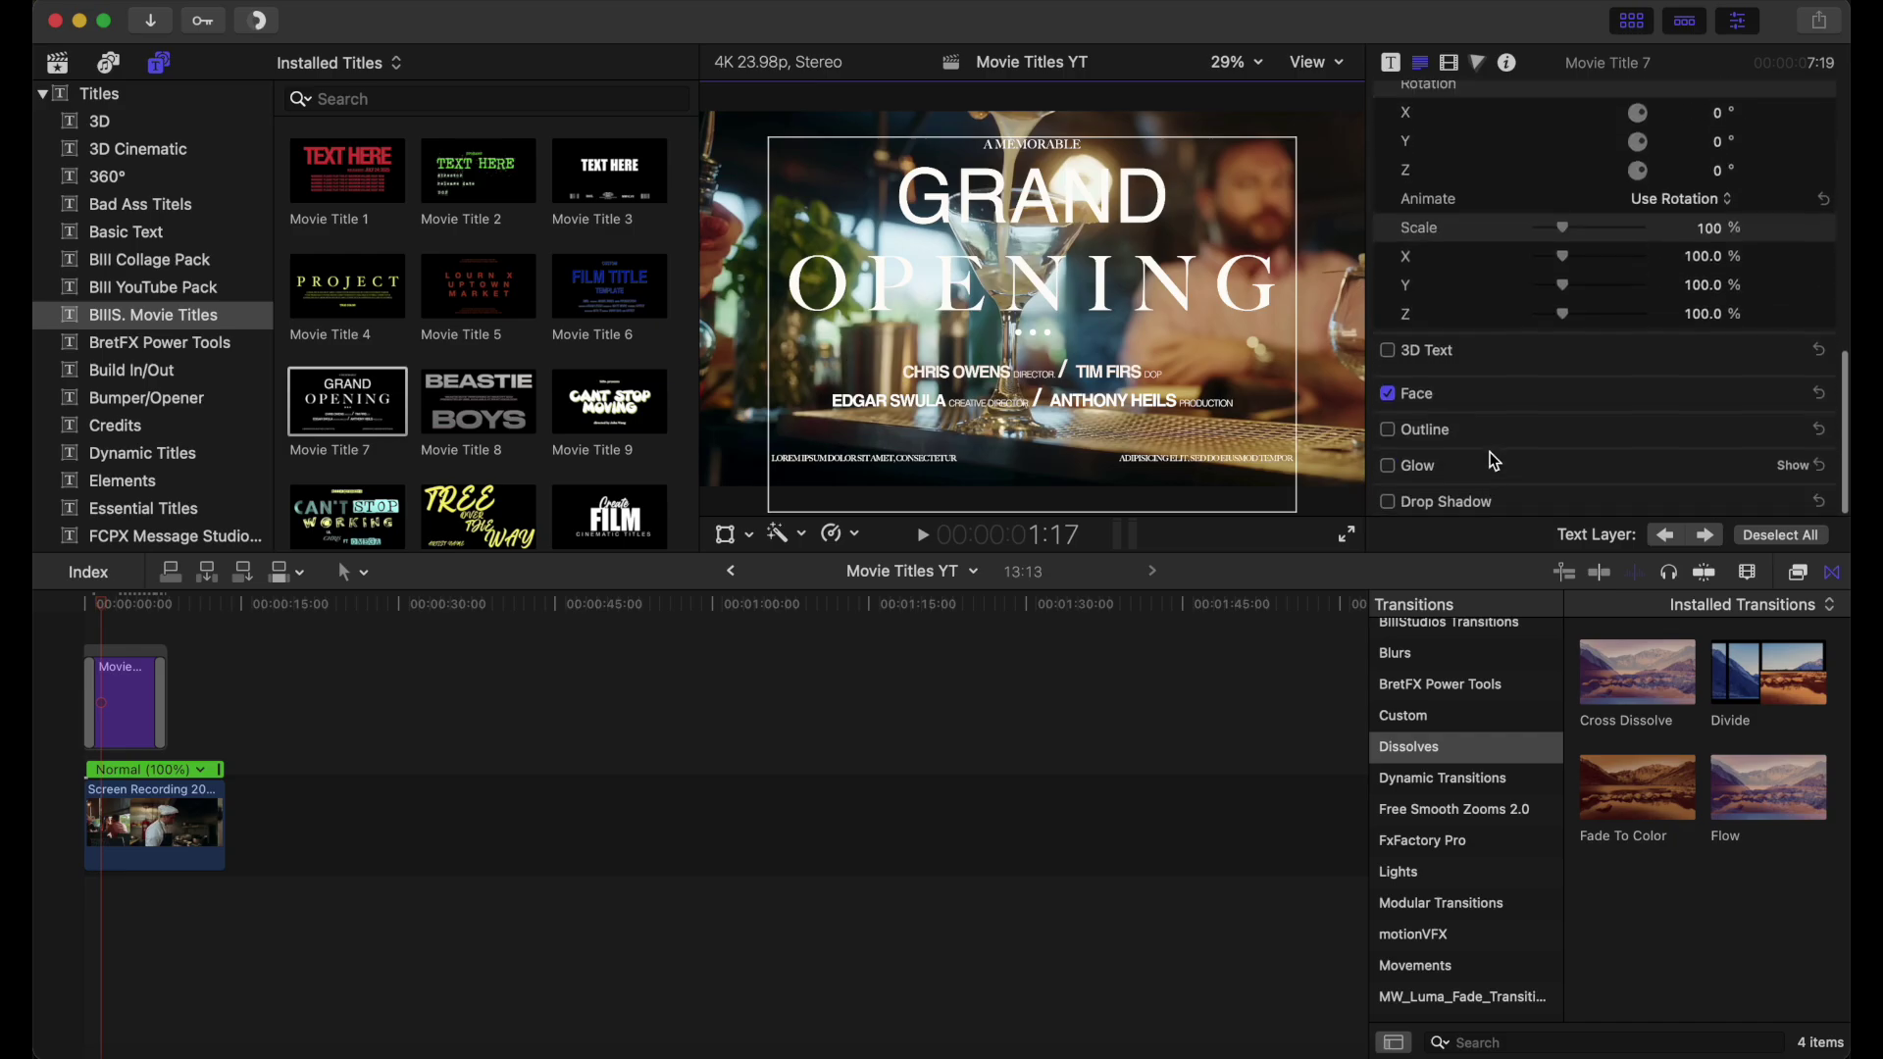
{"action": "left_click", "coordinate": [1388, 504]}
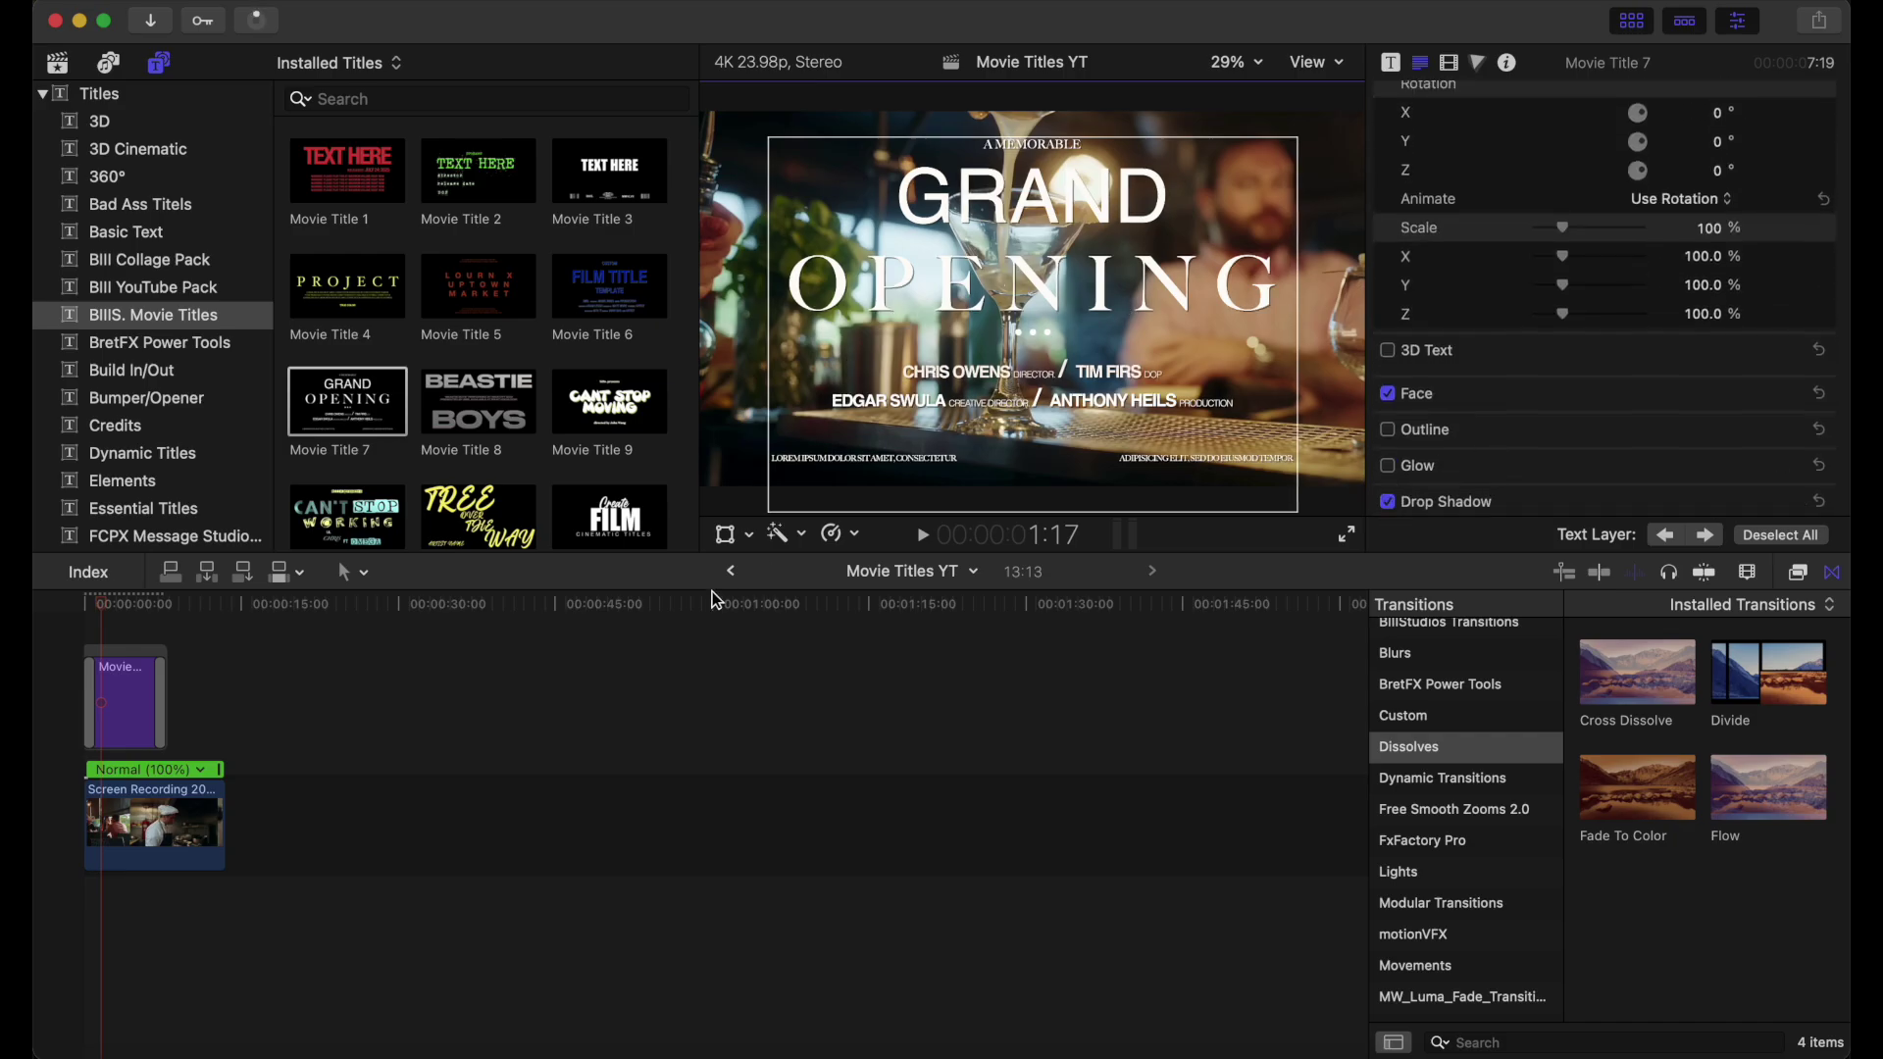
Color the title text face gold-yellow (R 234, G 205, B 82), then select the word OPENING.
{"action": "left_click", "coordinate": [1794, 396]}
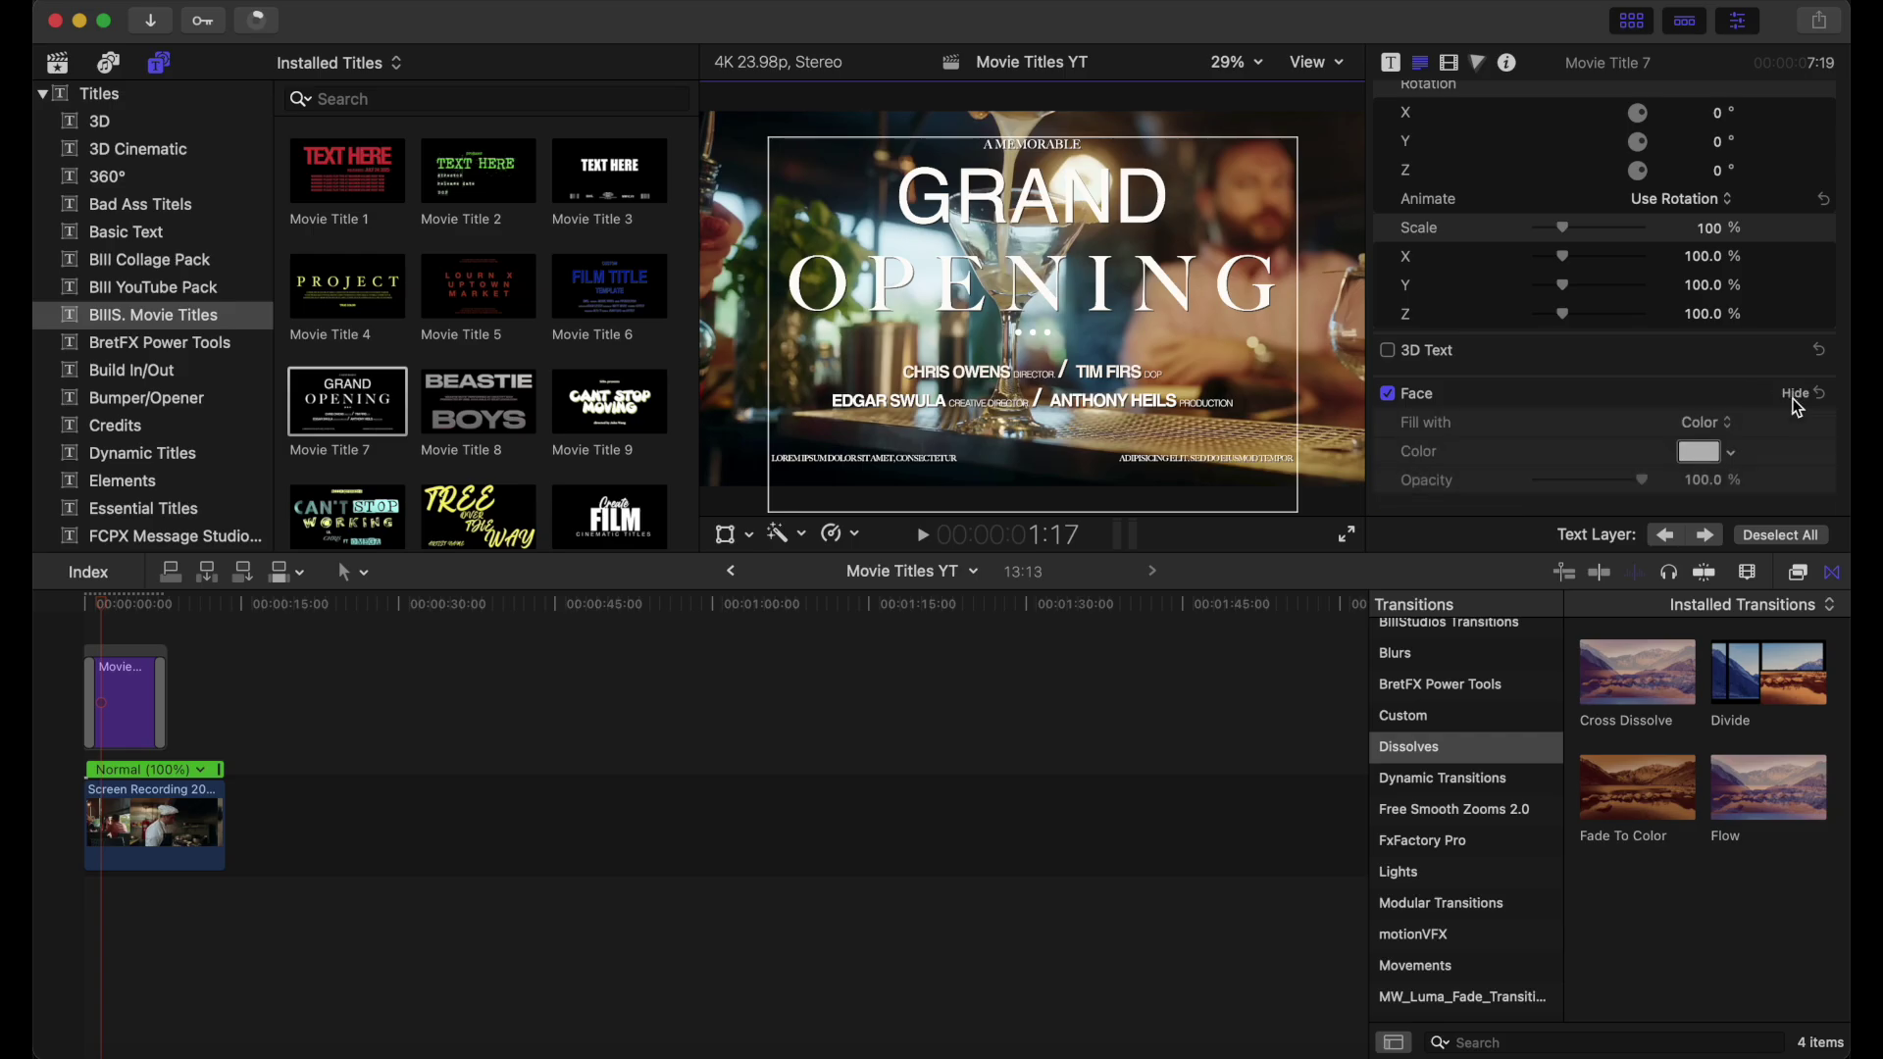
{"action": "left_click", "coordinate": [1731, 454]}
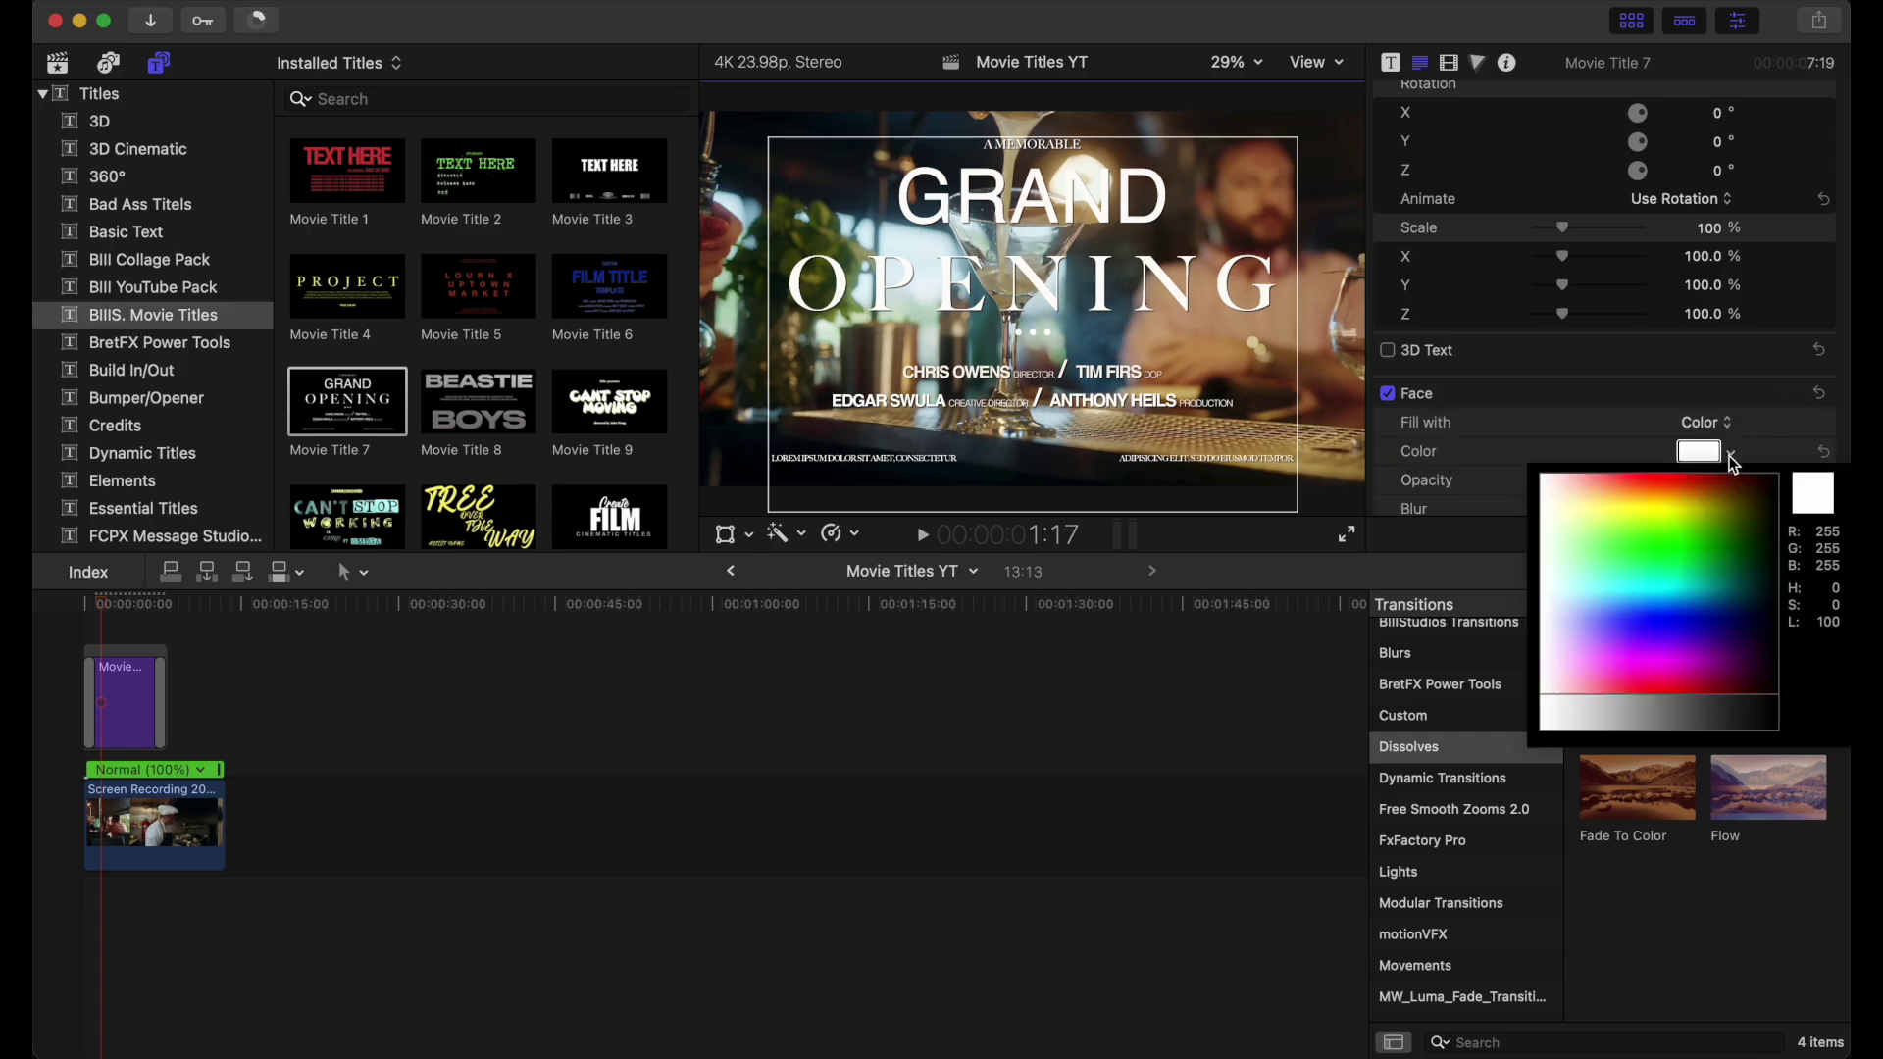
{"action": "left_click_drag", "start_coordinate": [1675, 502], "coordinate": [1680, 509]}
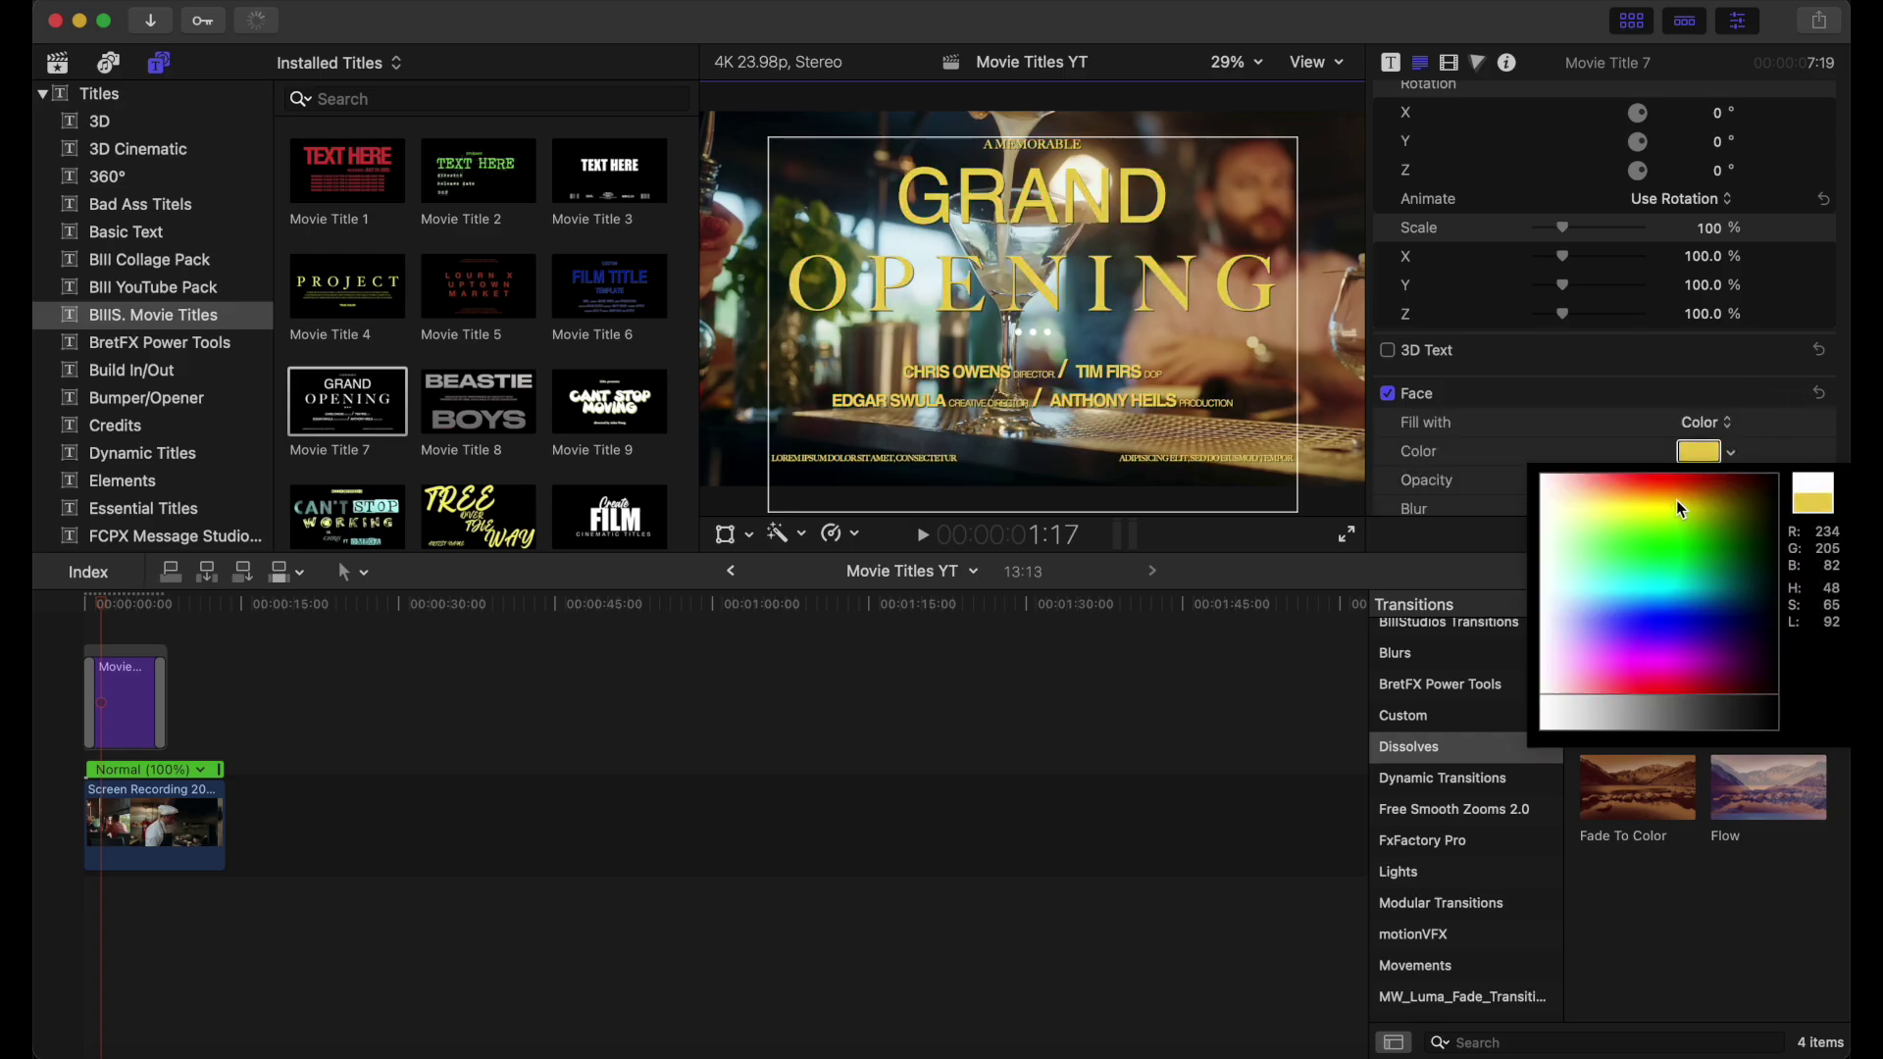
{"action": "left_click_drag", "start_coordinate": [1679, 508], "coordinate": [1681, 507]}
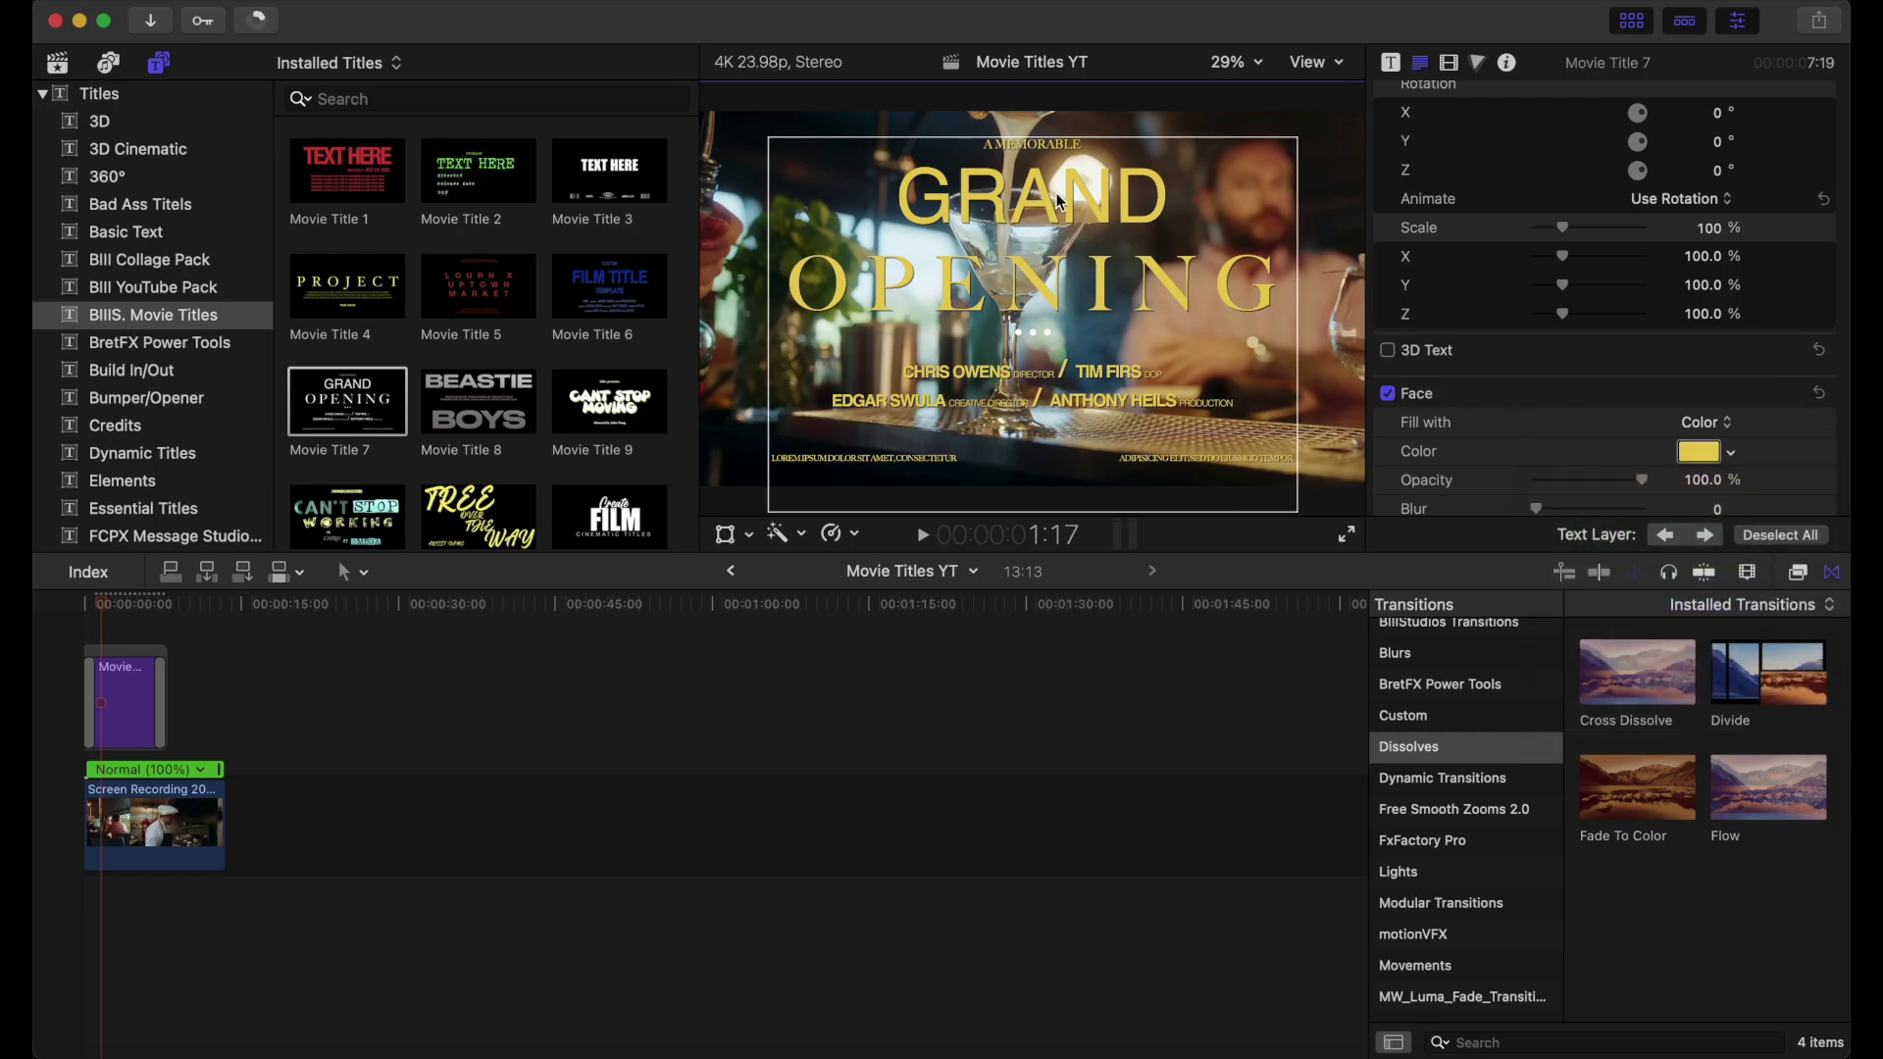
{"action": "left_click", "coordinate": [1046, 292]}
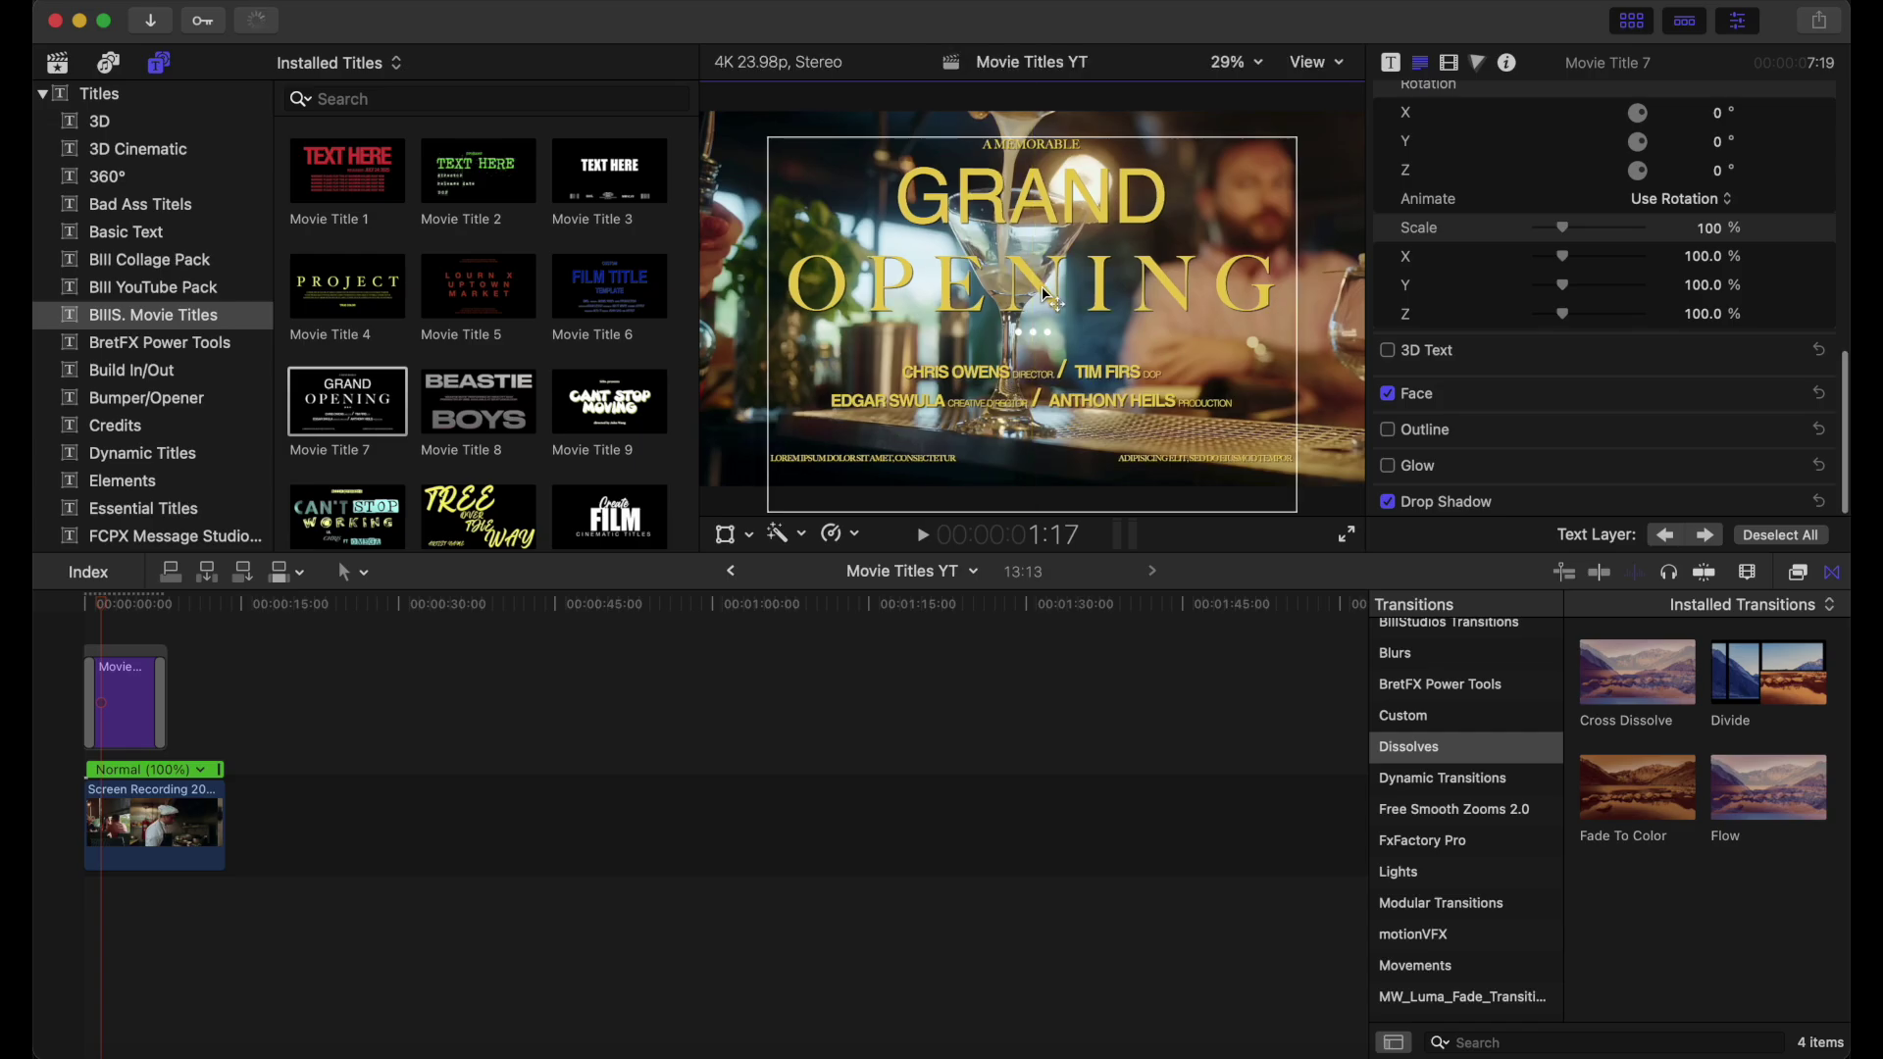
{"action": "double_click", "coordinate": [1043, 289]}
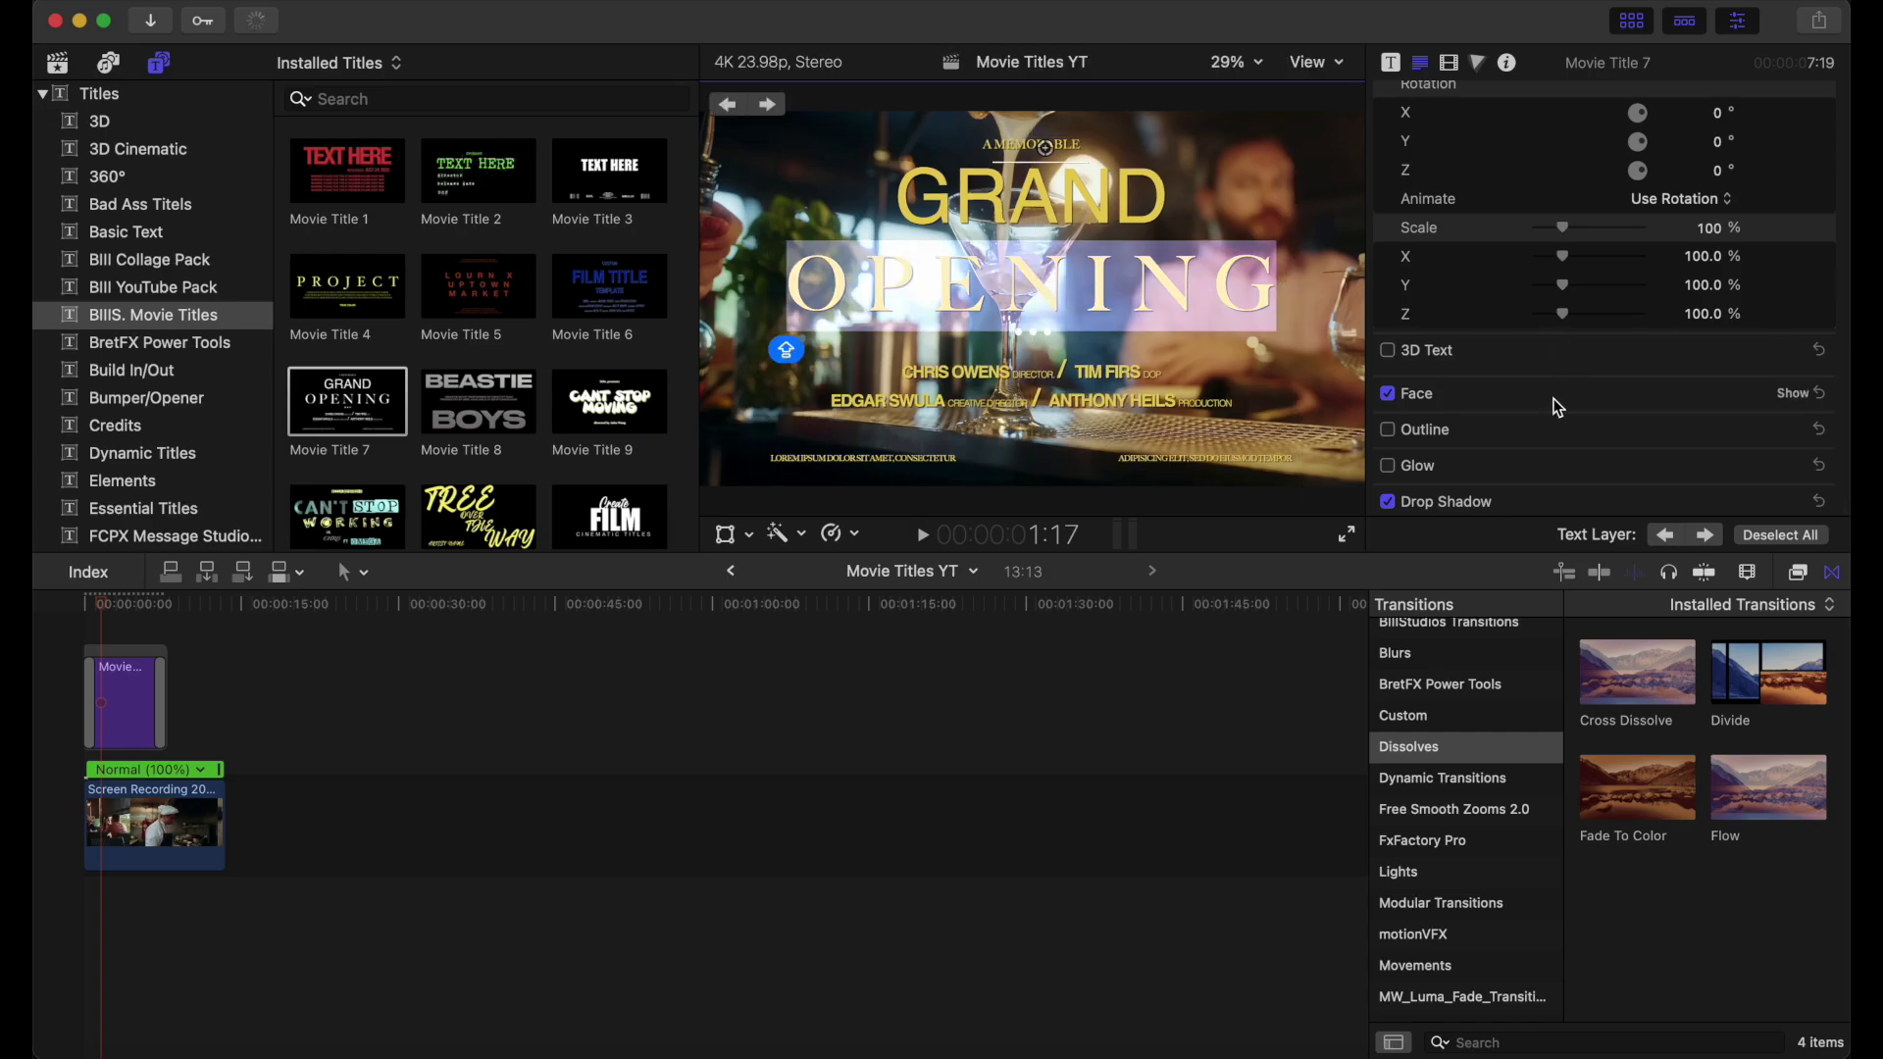
Widen the tracking of OPENING, then of GRAND to 31.11%.
{"action": "scroll", "coordinate": [1613, 337], "scroll_direction": "up", "scroll_amount": 10}
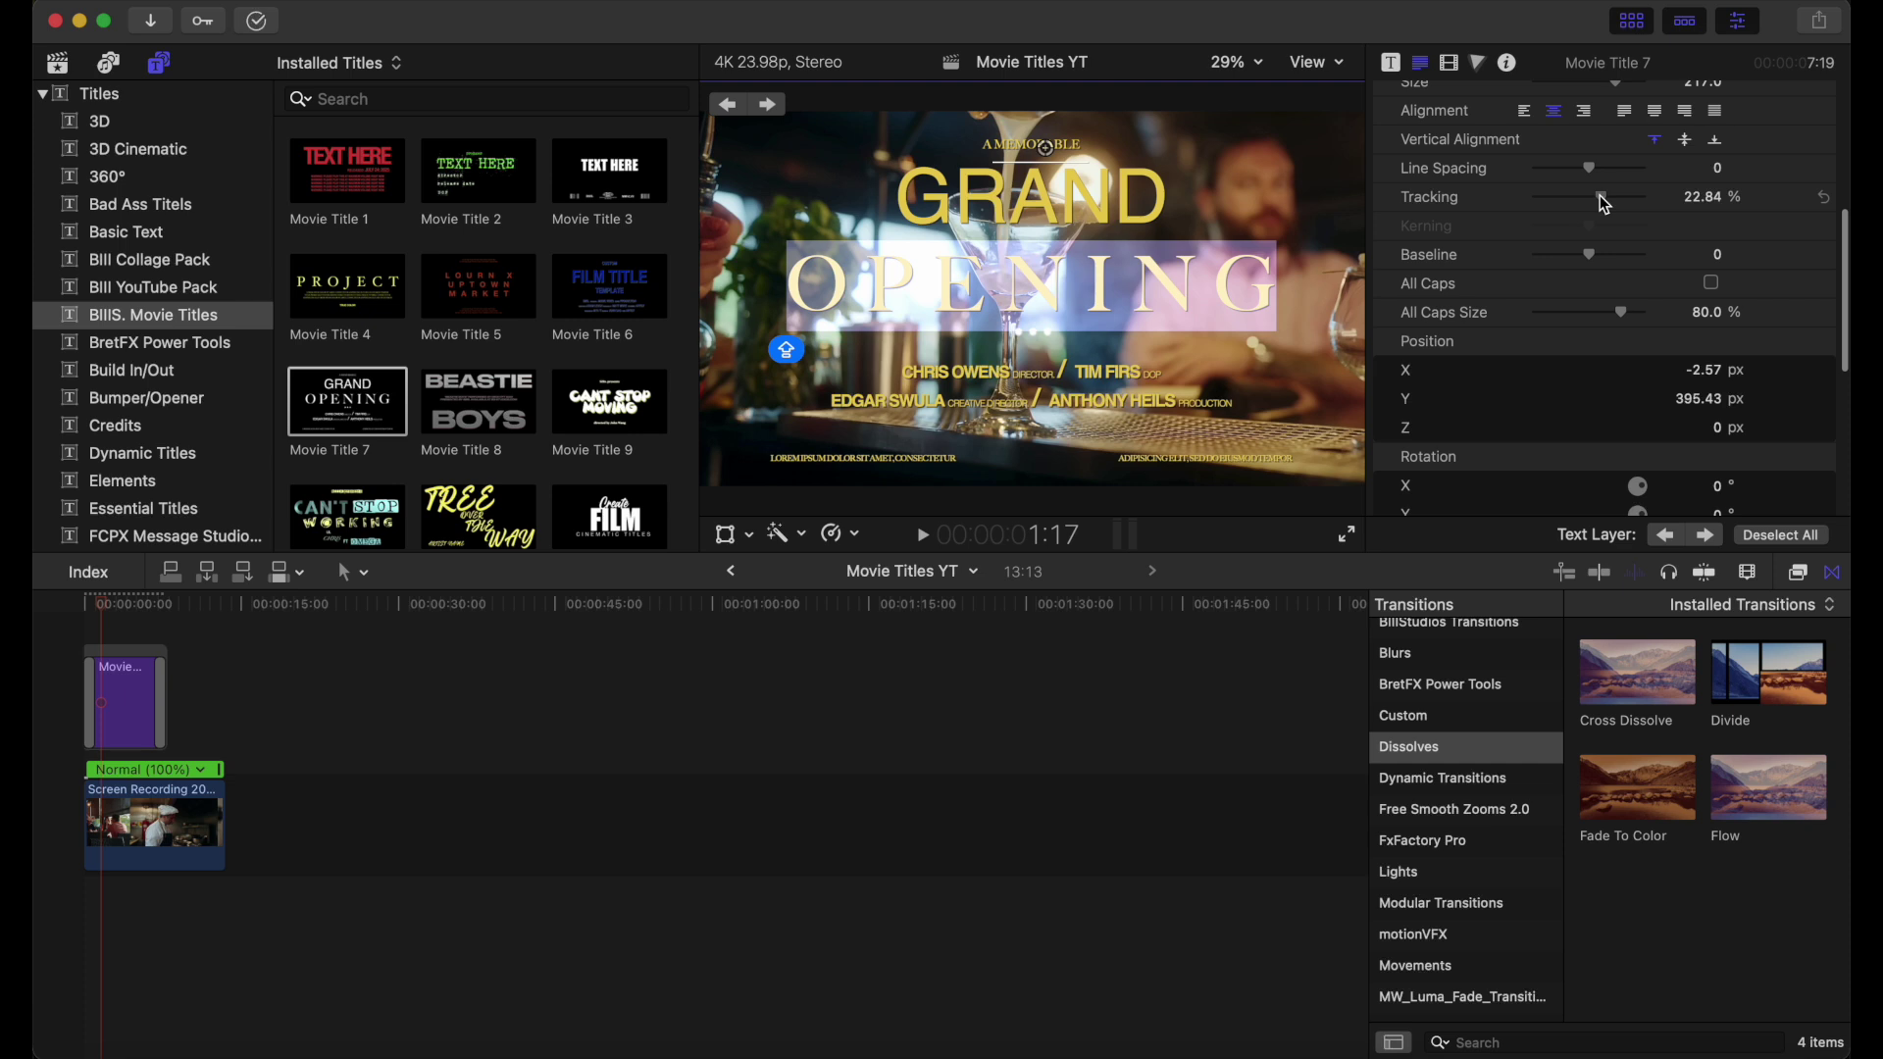
{"action": "left_click_drag", "start_coordinate": [1604, 204], "coordinate": [1613, 206]}
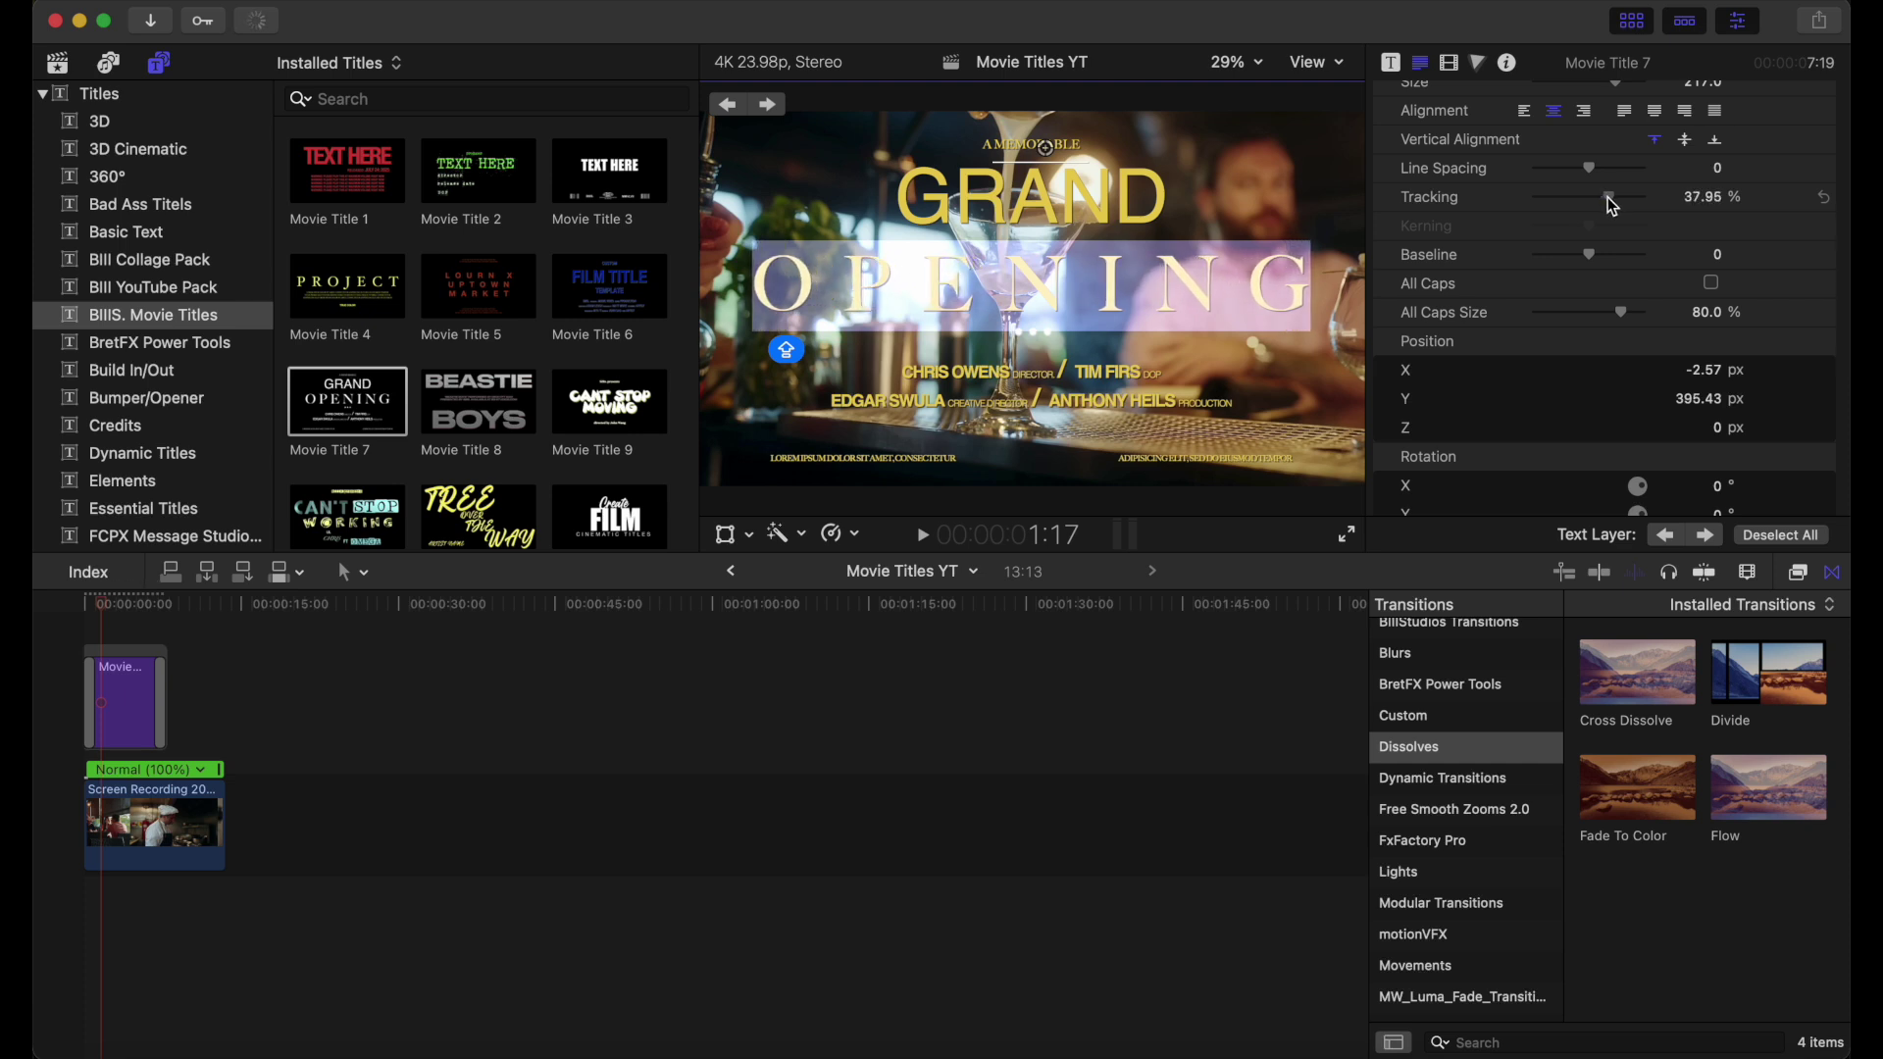
{"action": "left_click", "coordinate": [1148, 204]}
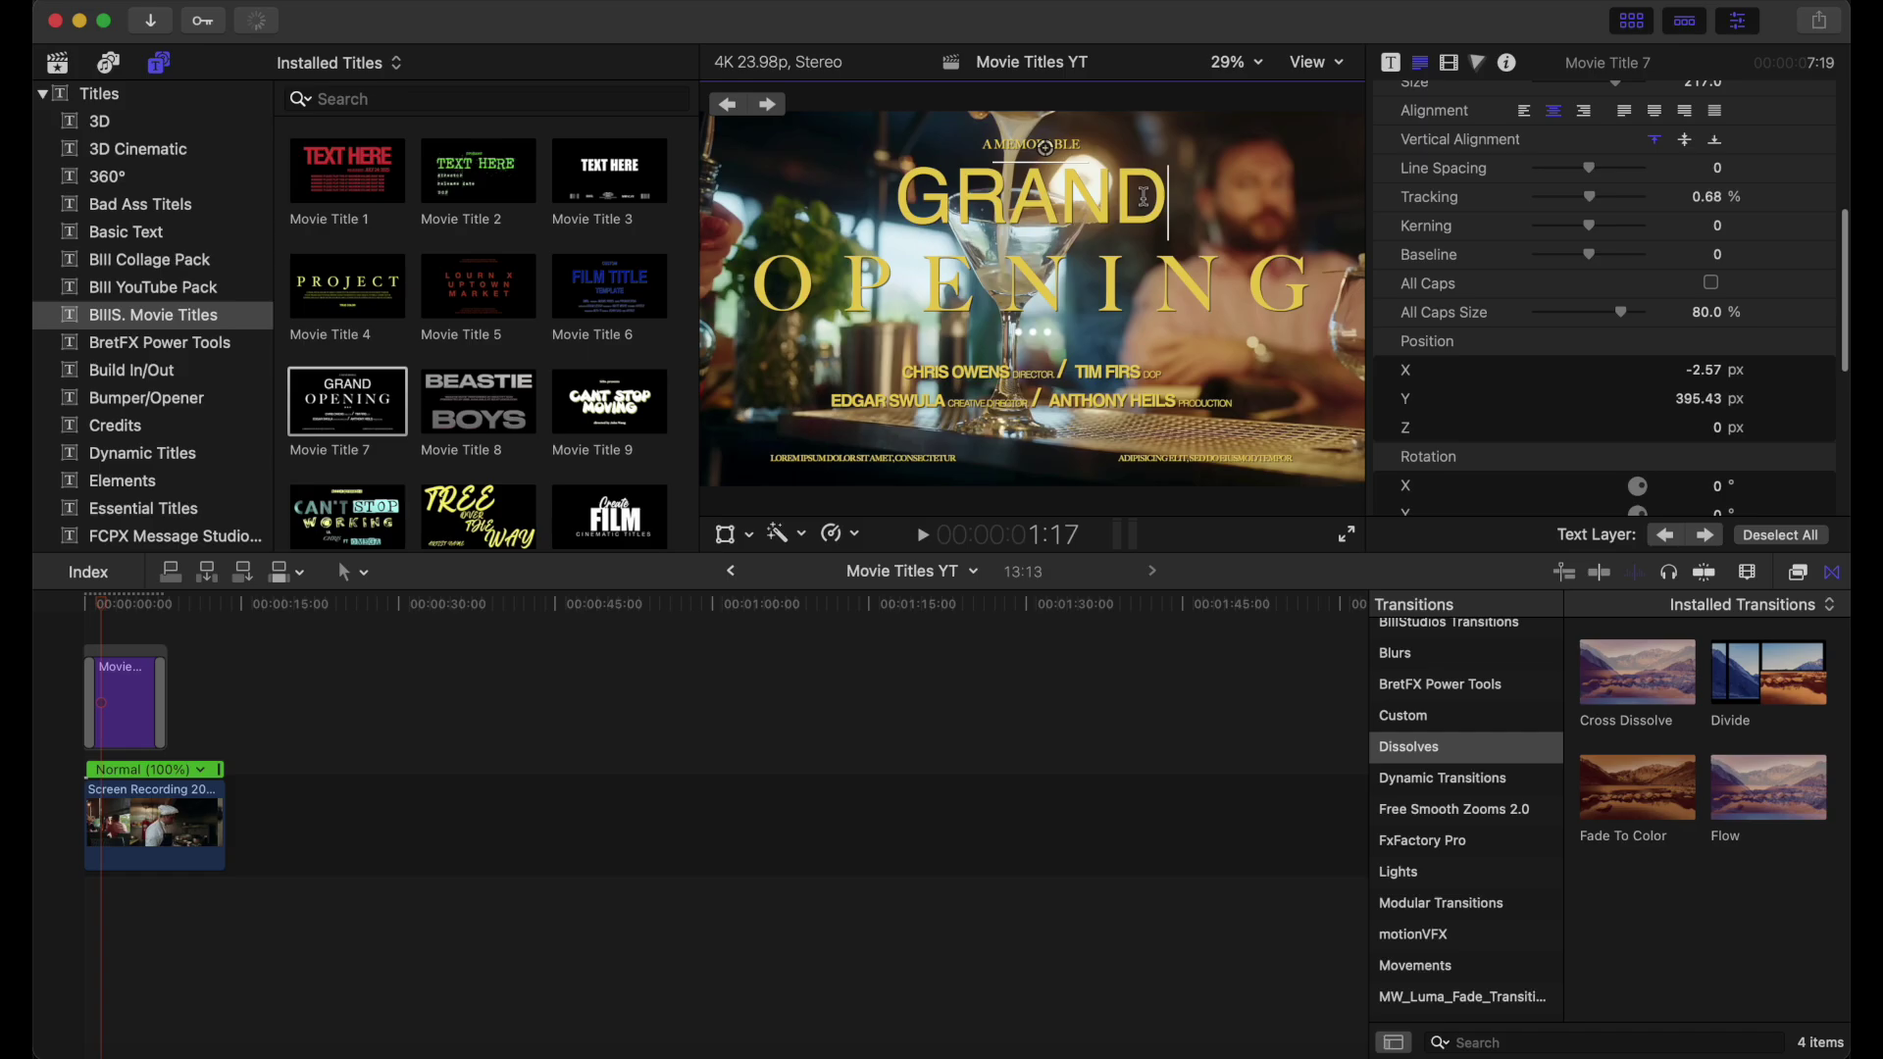
{"action": "double_click", "coordinate": [1143, 197]}
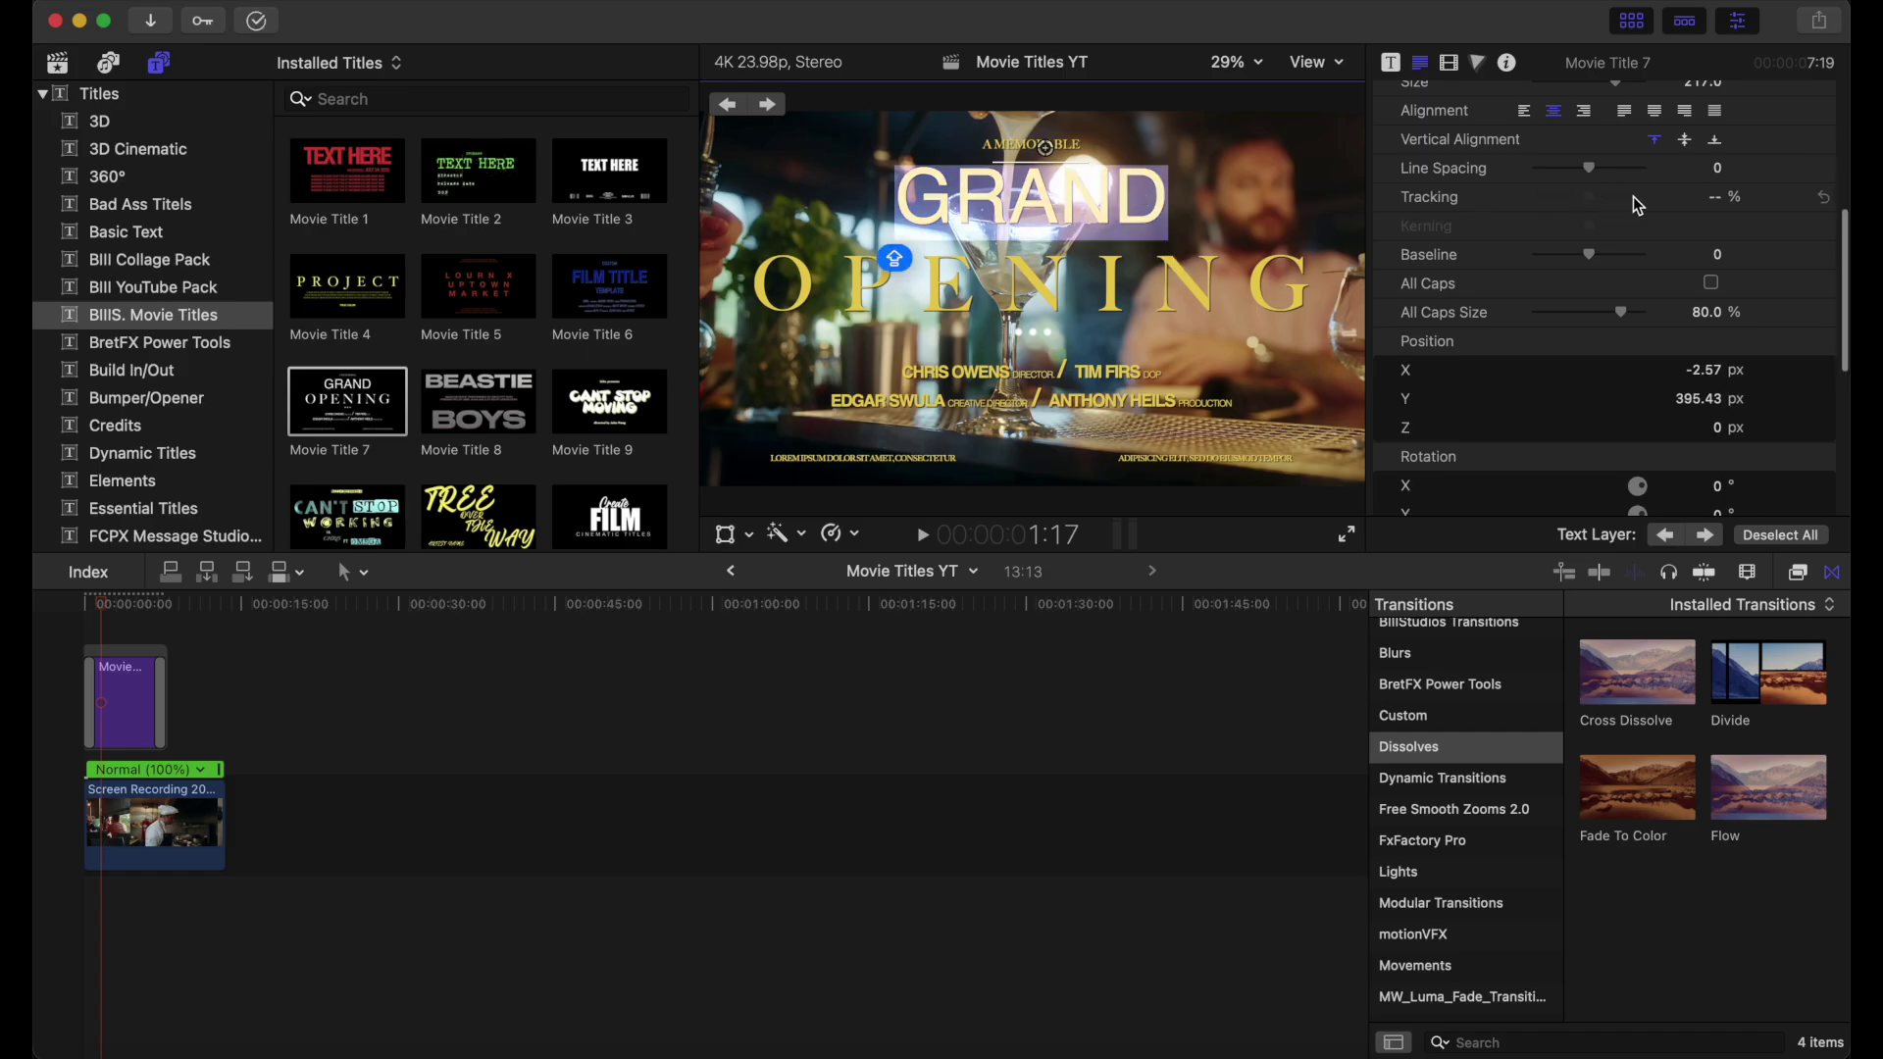
{"action": "left_click", "coordinate": [1113, 195]}
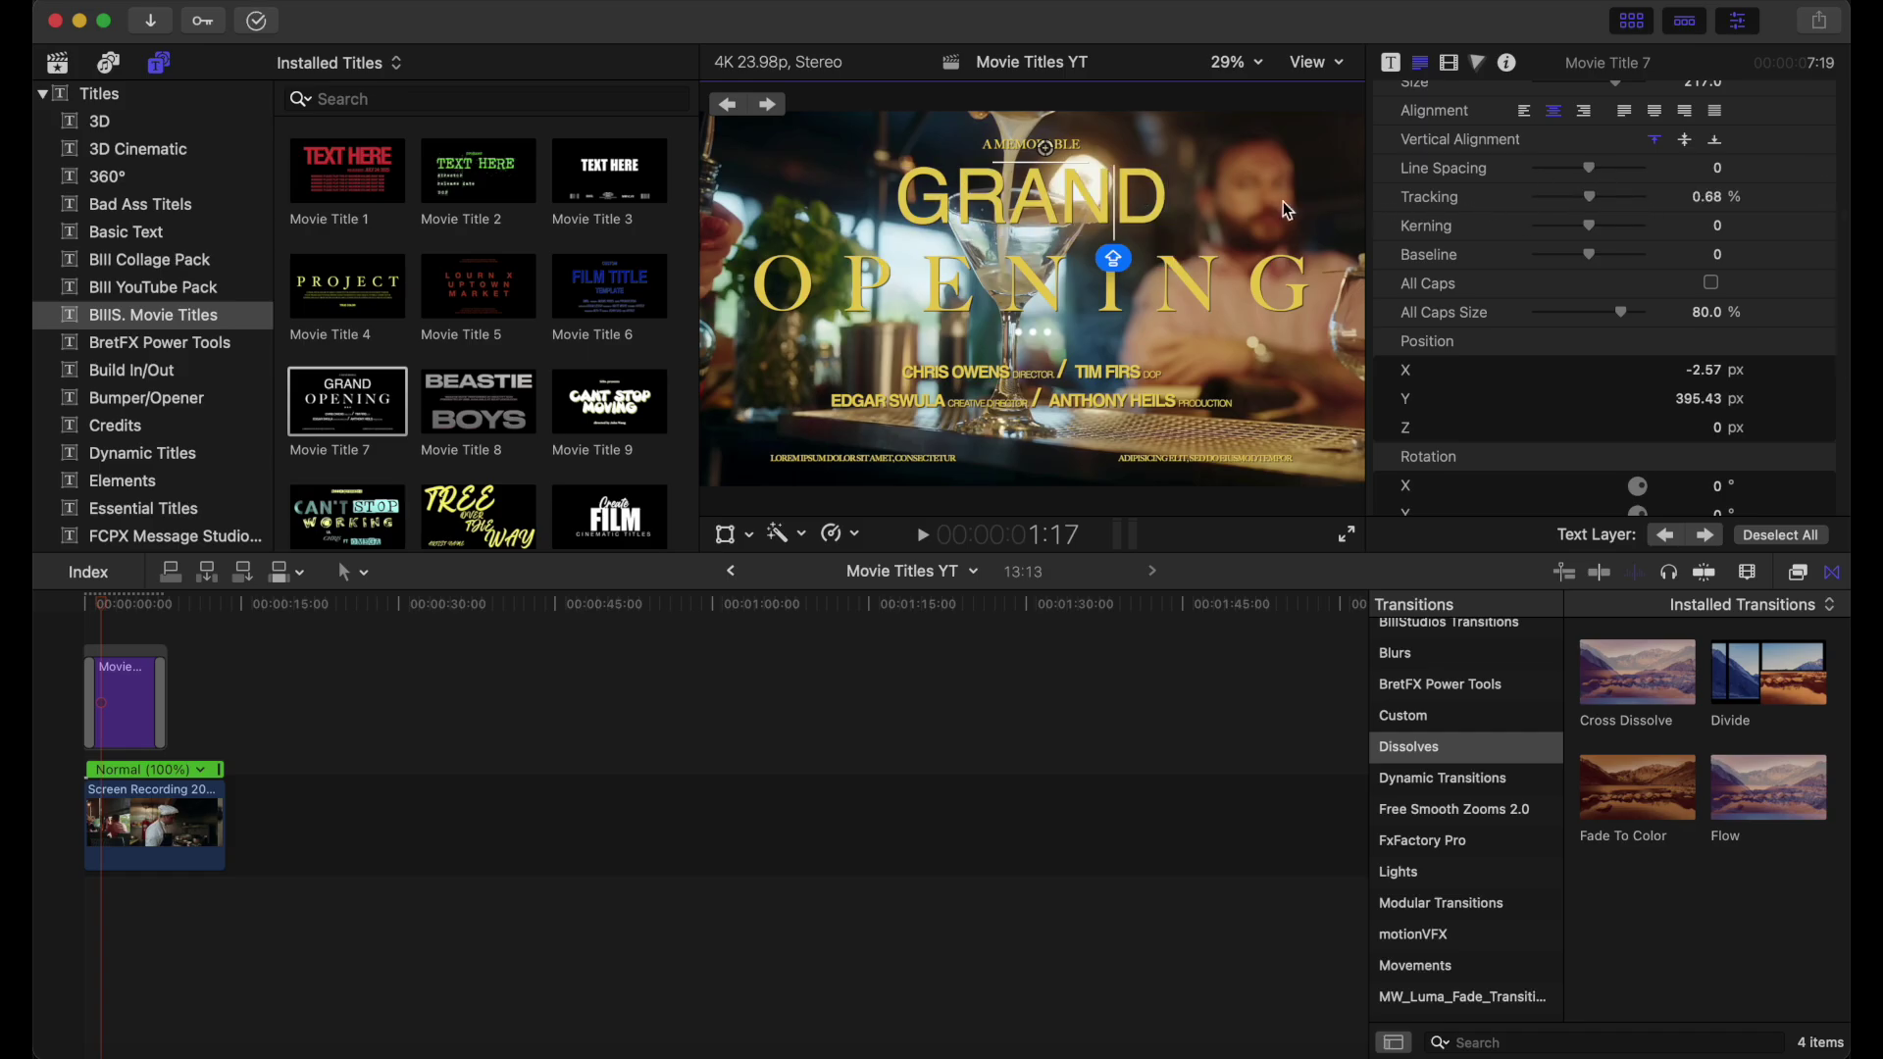
{"action": "left_click_drag", "start_coordinate": [1586, 198], "coordinate": [1604, 202]}
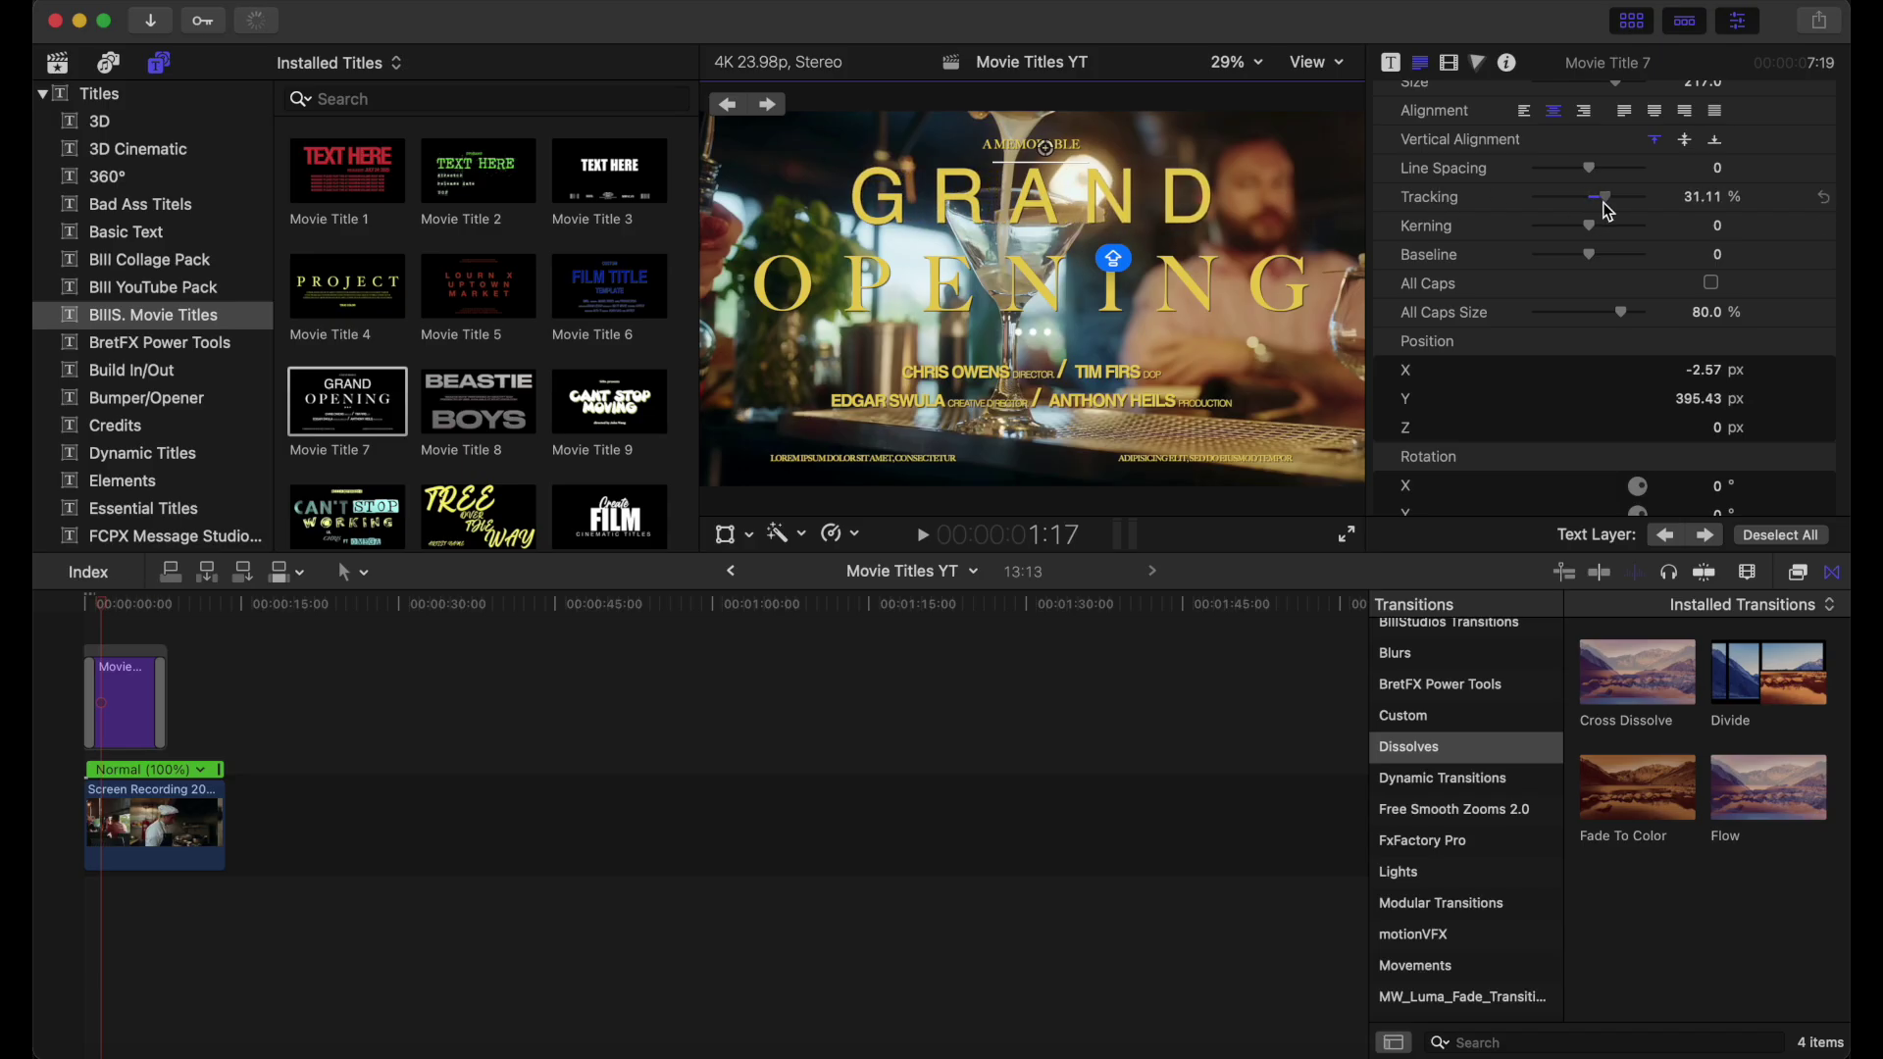
{"action": "left_click", "coordinate": [69, 628]}
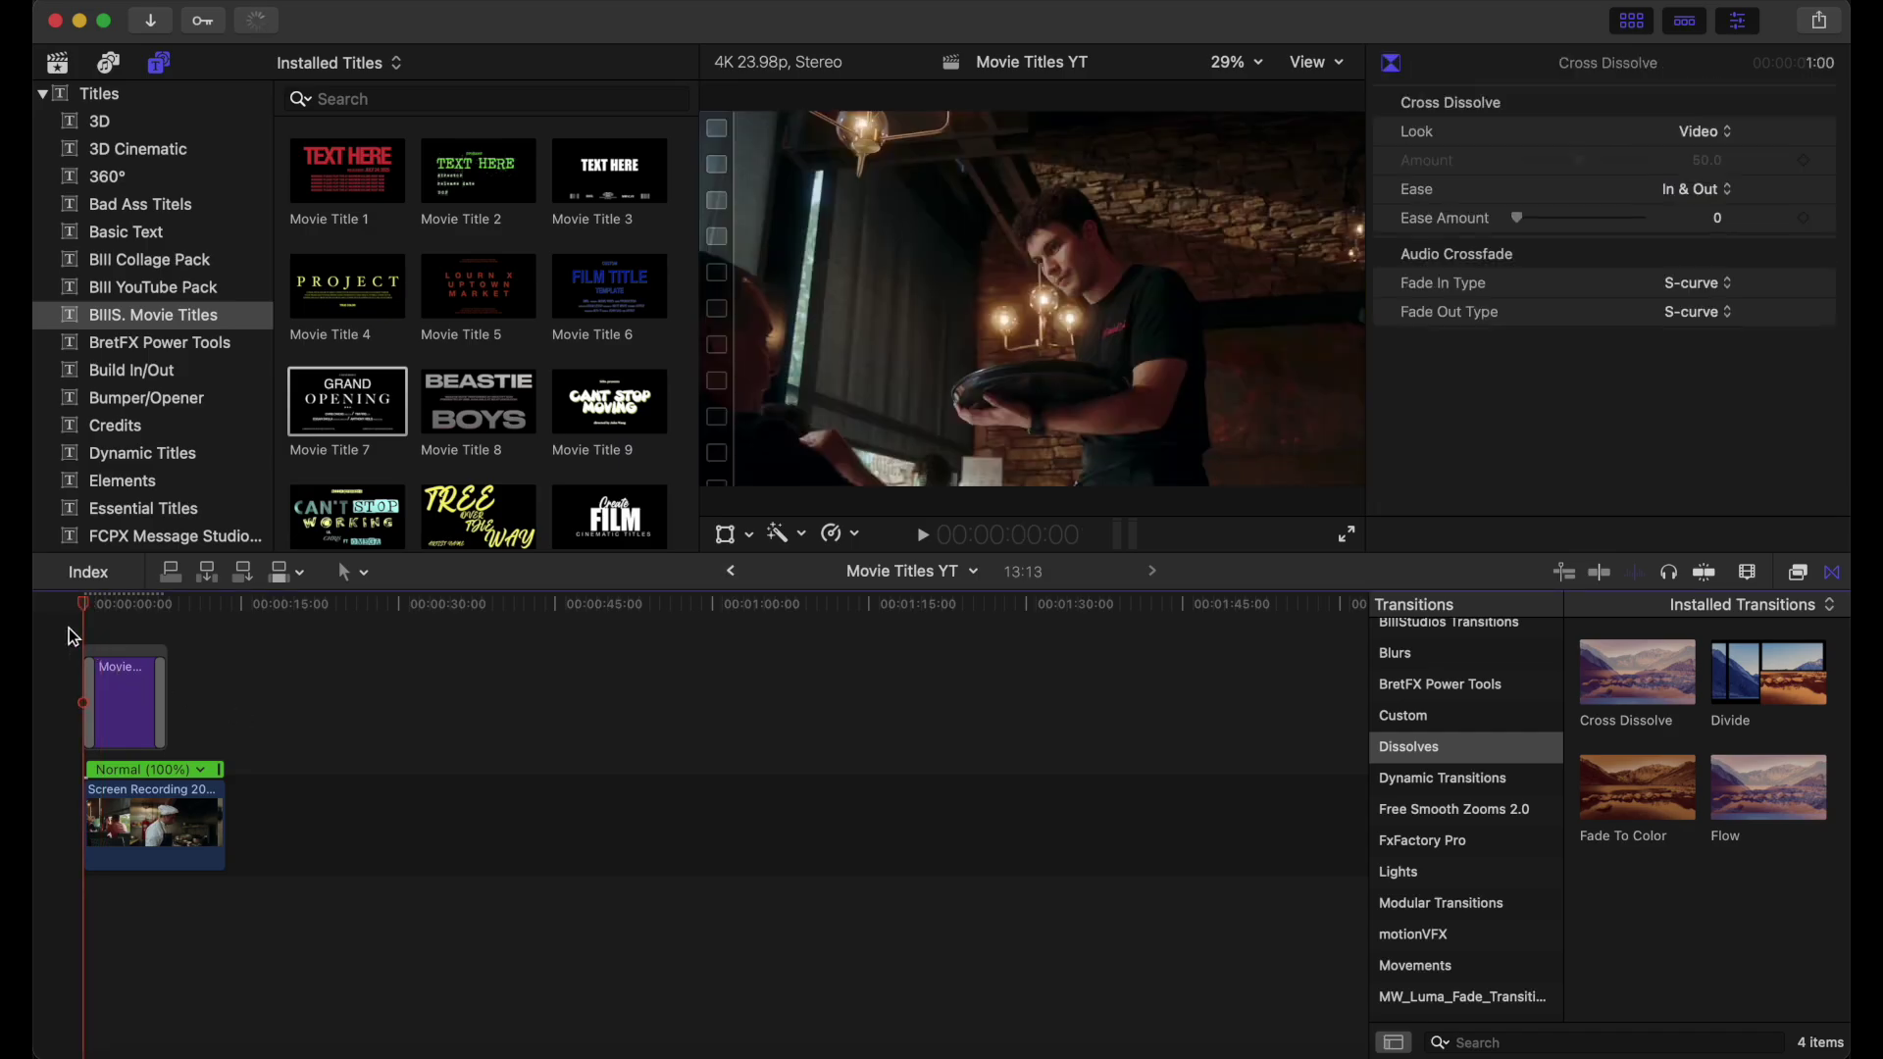
{"action": "key", "text": "space"}
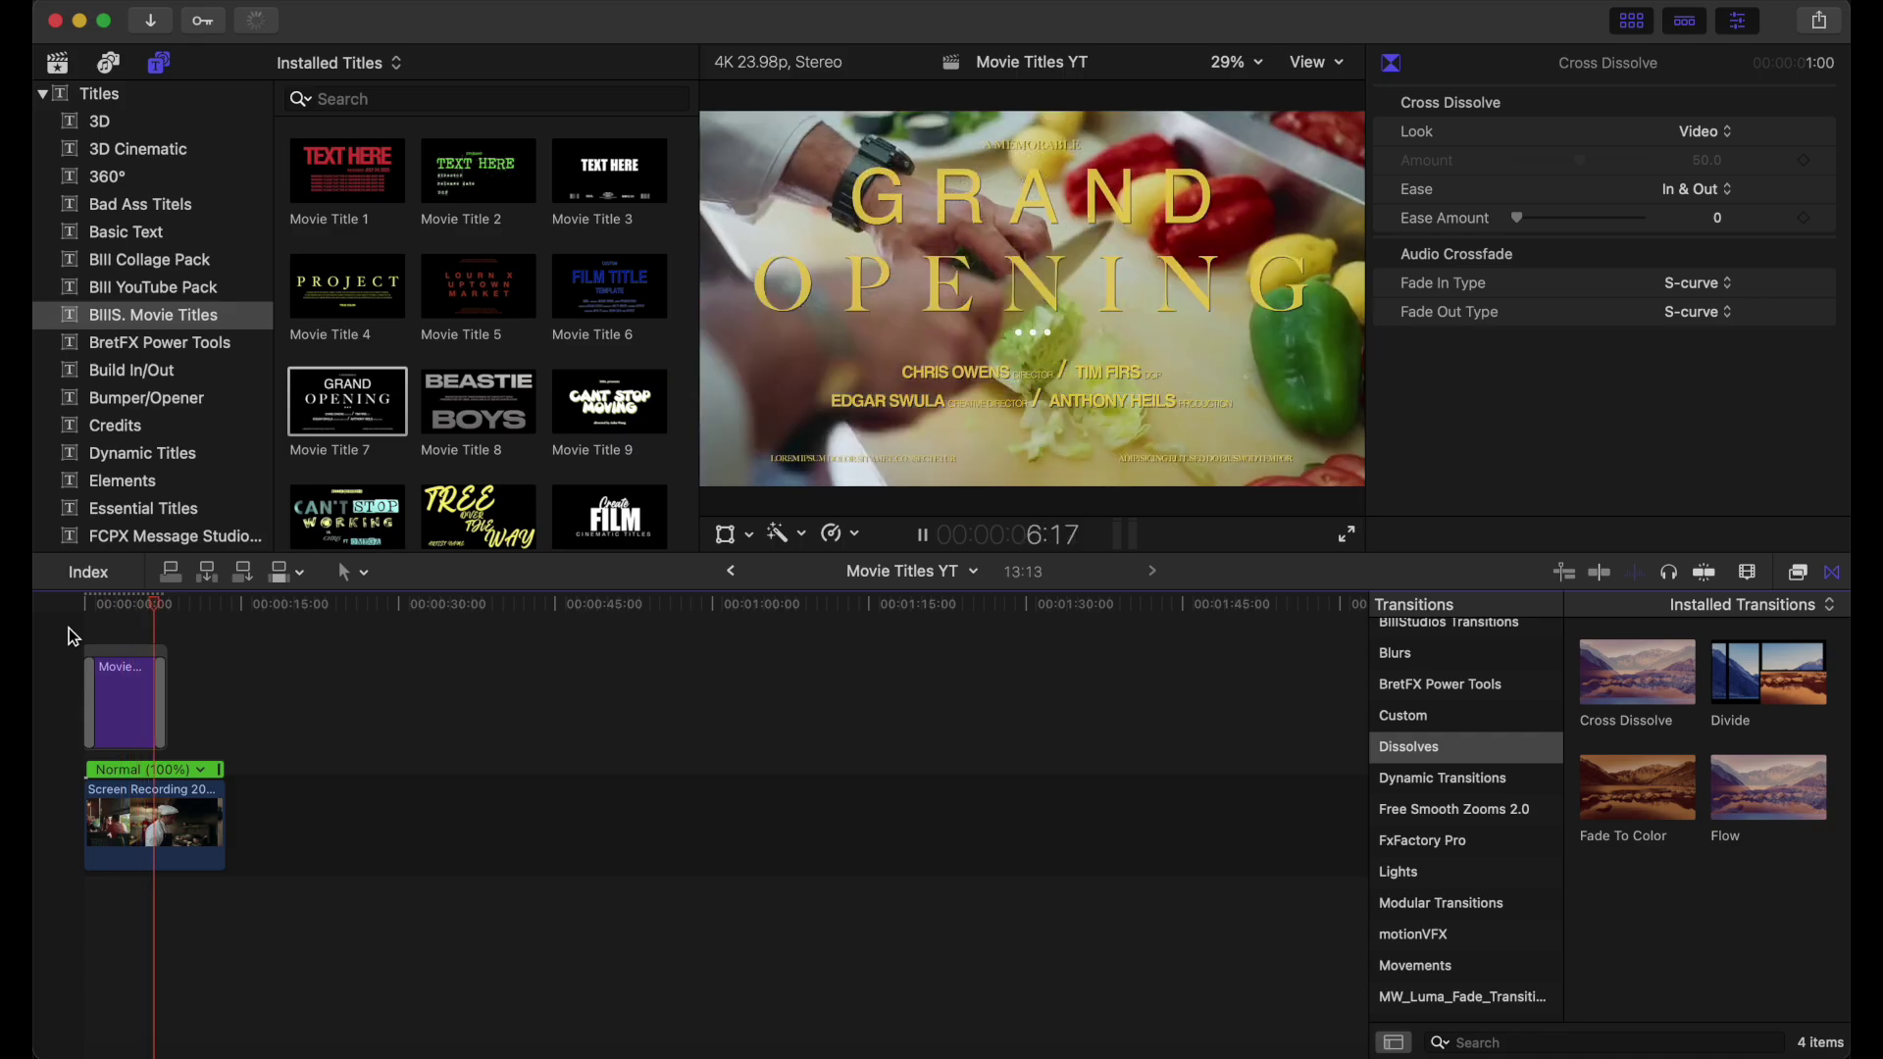
{"action": "key", "text": "space"}
{"action": "left_click", "coordinate": [193, 647]}
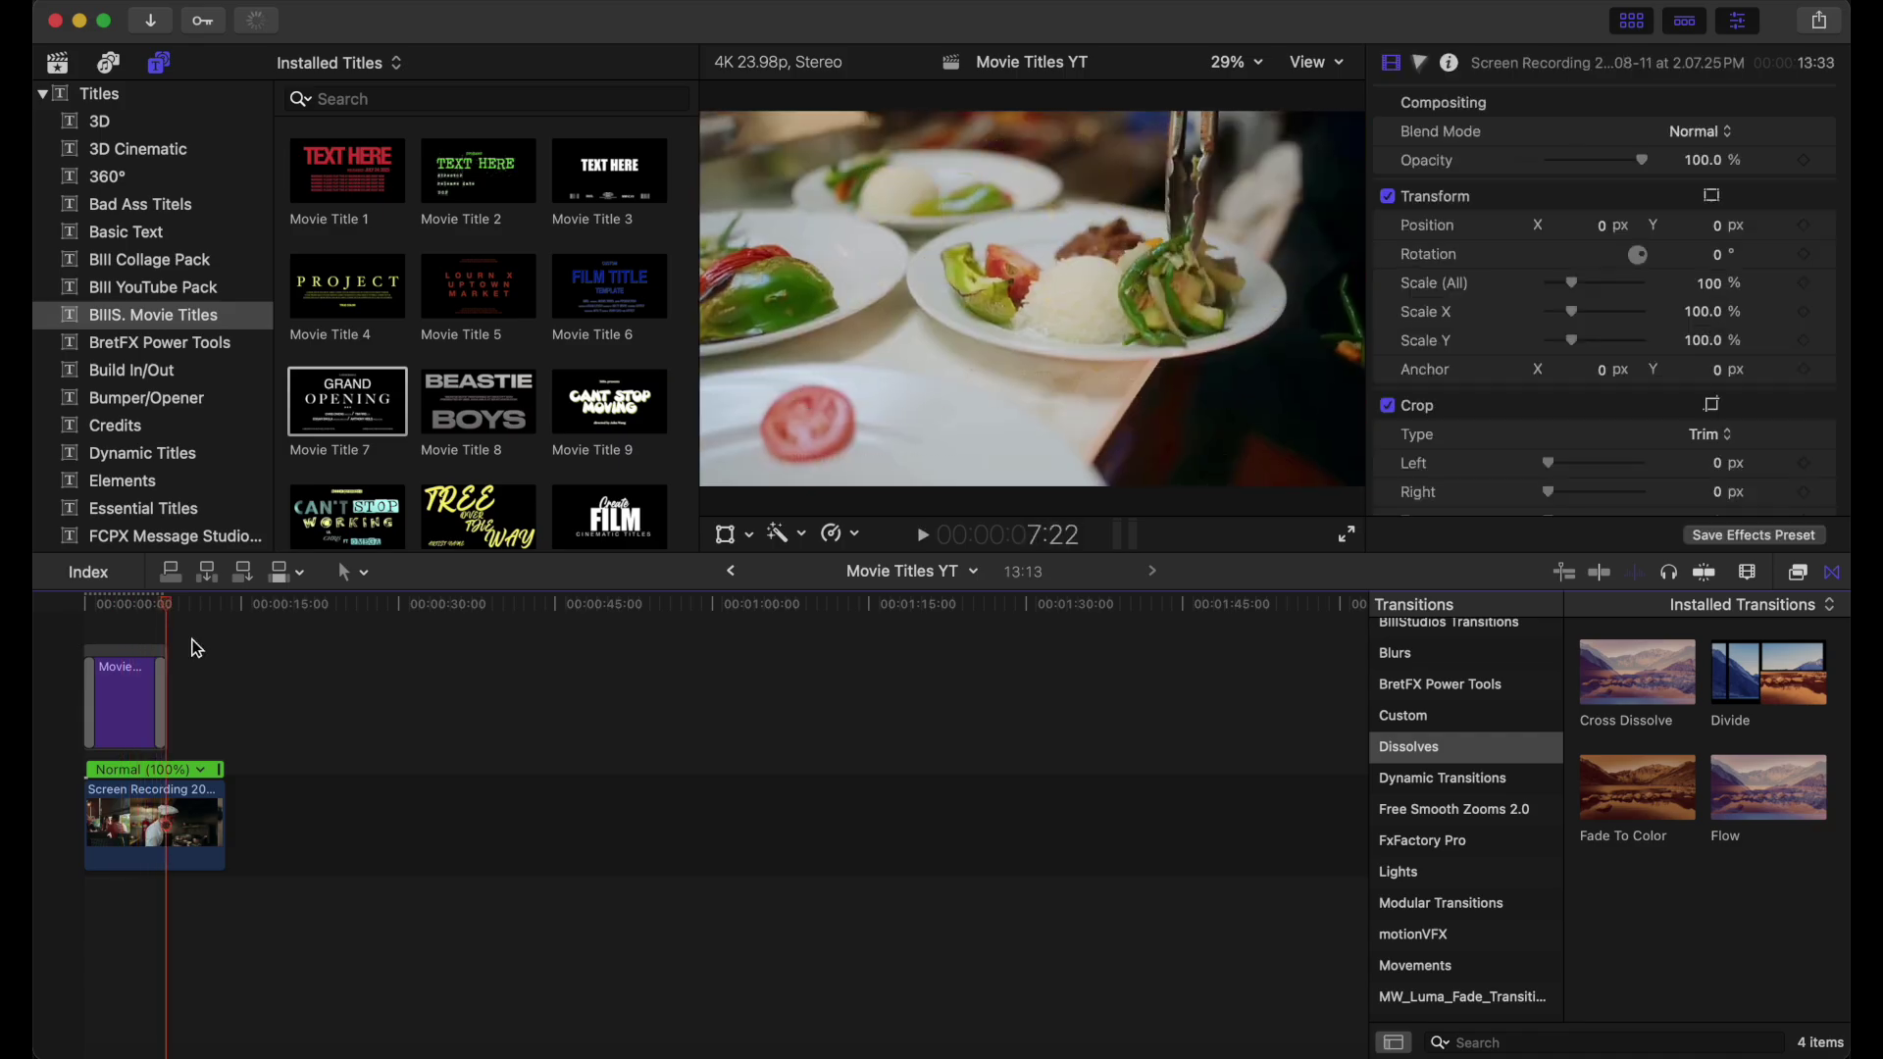
Replace the word GRAND in the title with SUPER.
{"action": "left_click", "coordinate": [124, 609]}
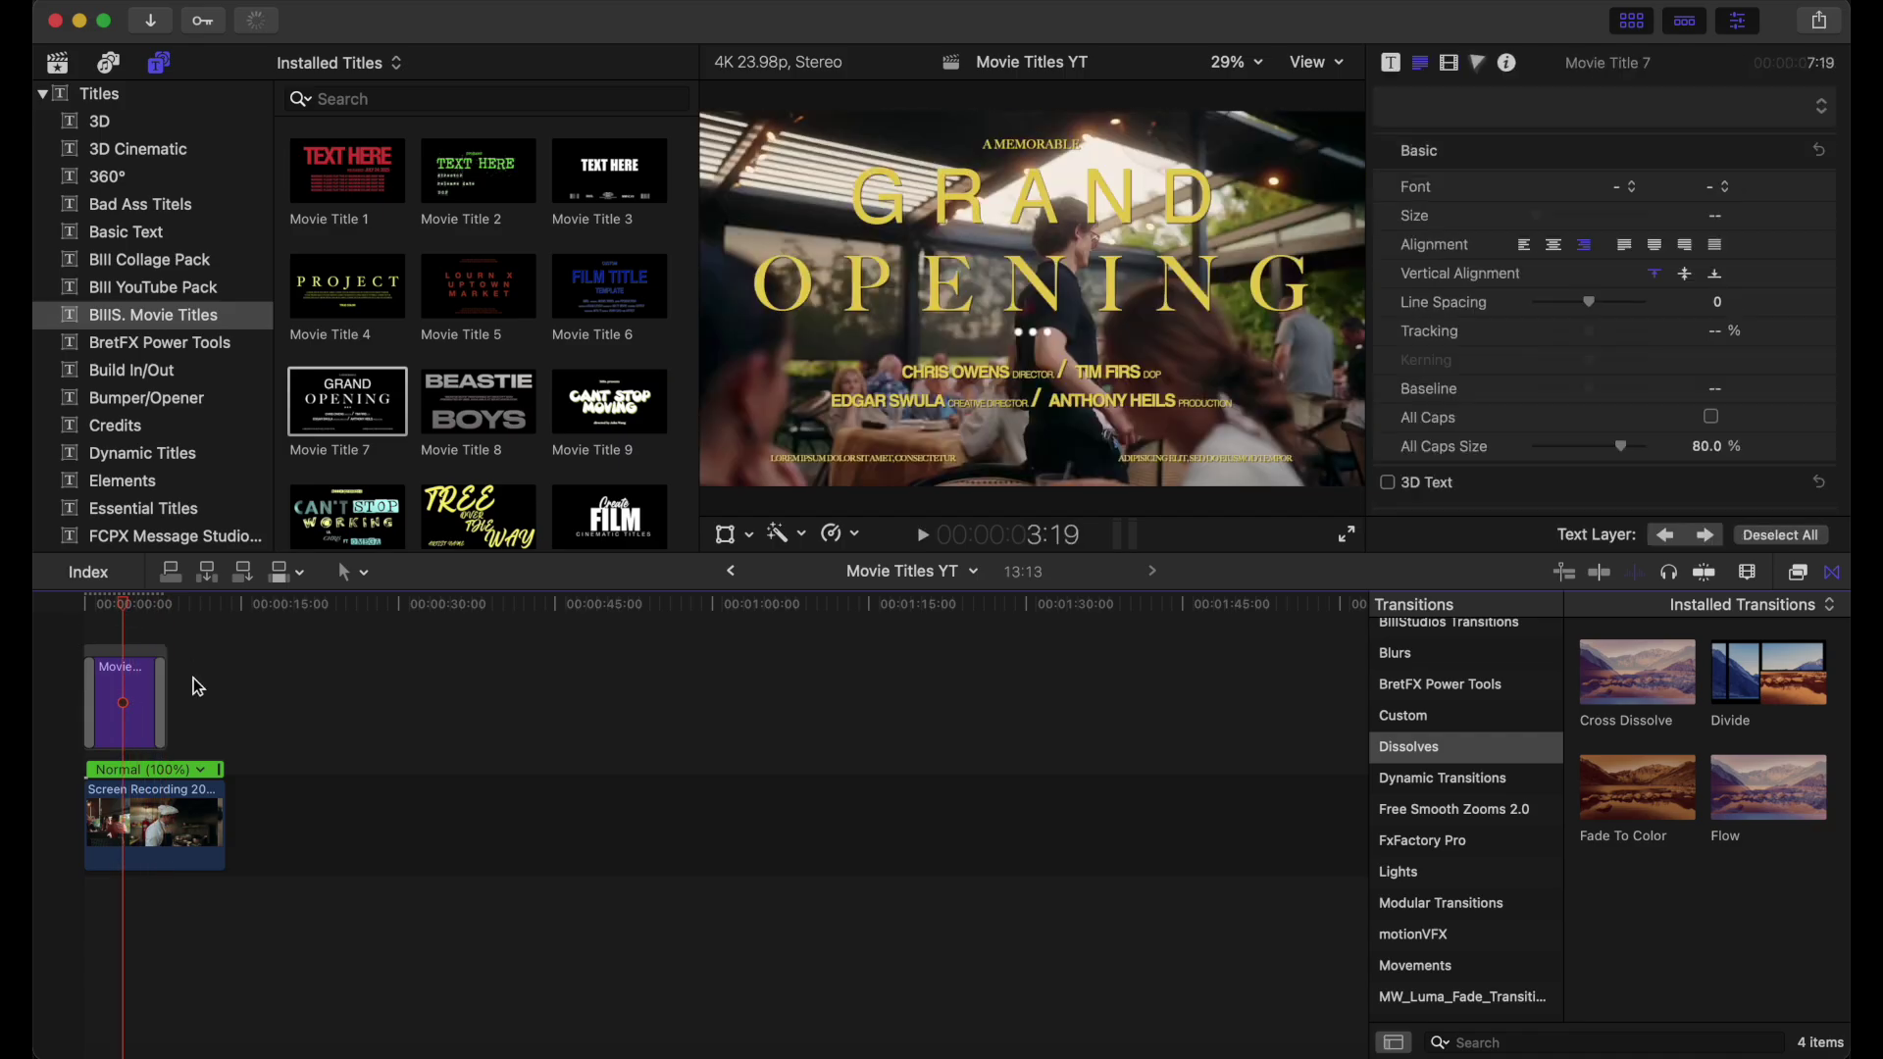
{"action": "double_click", "coordinate": [1055, 202]}
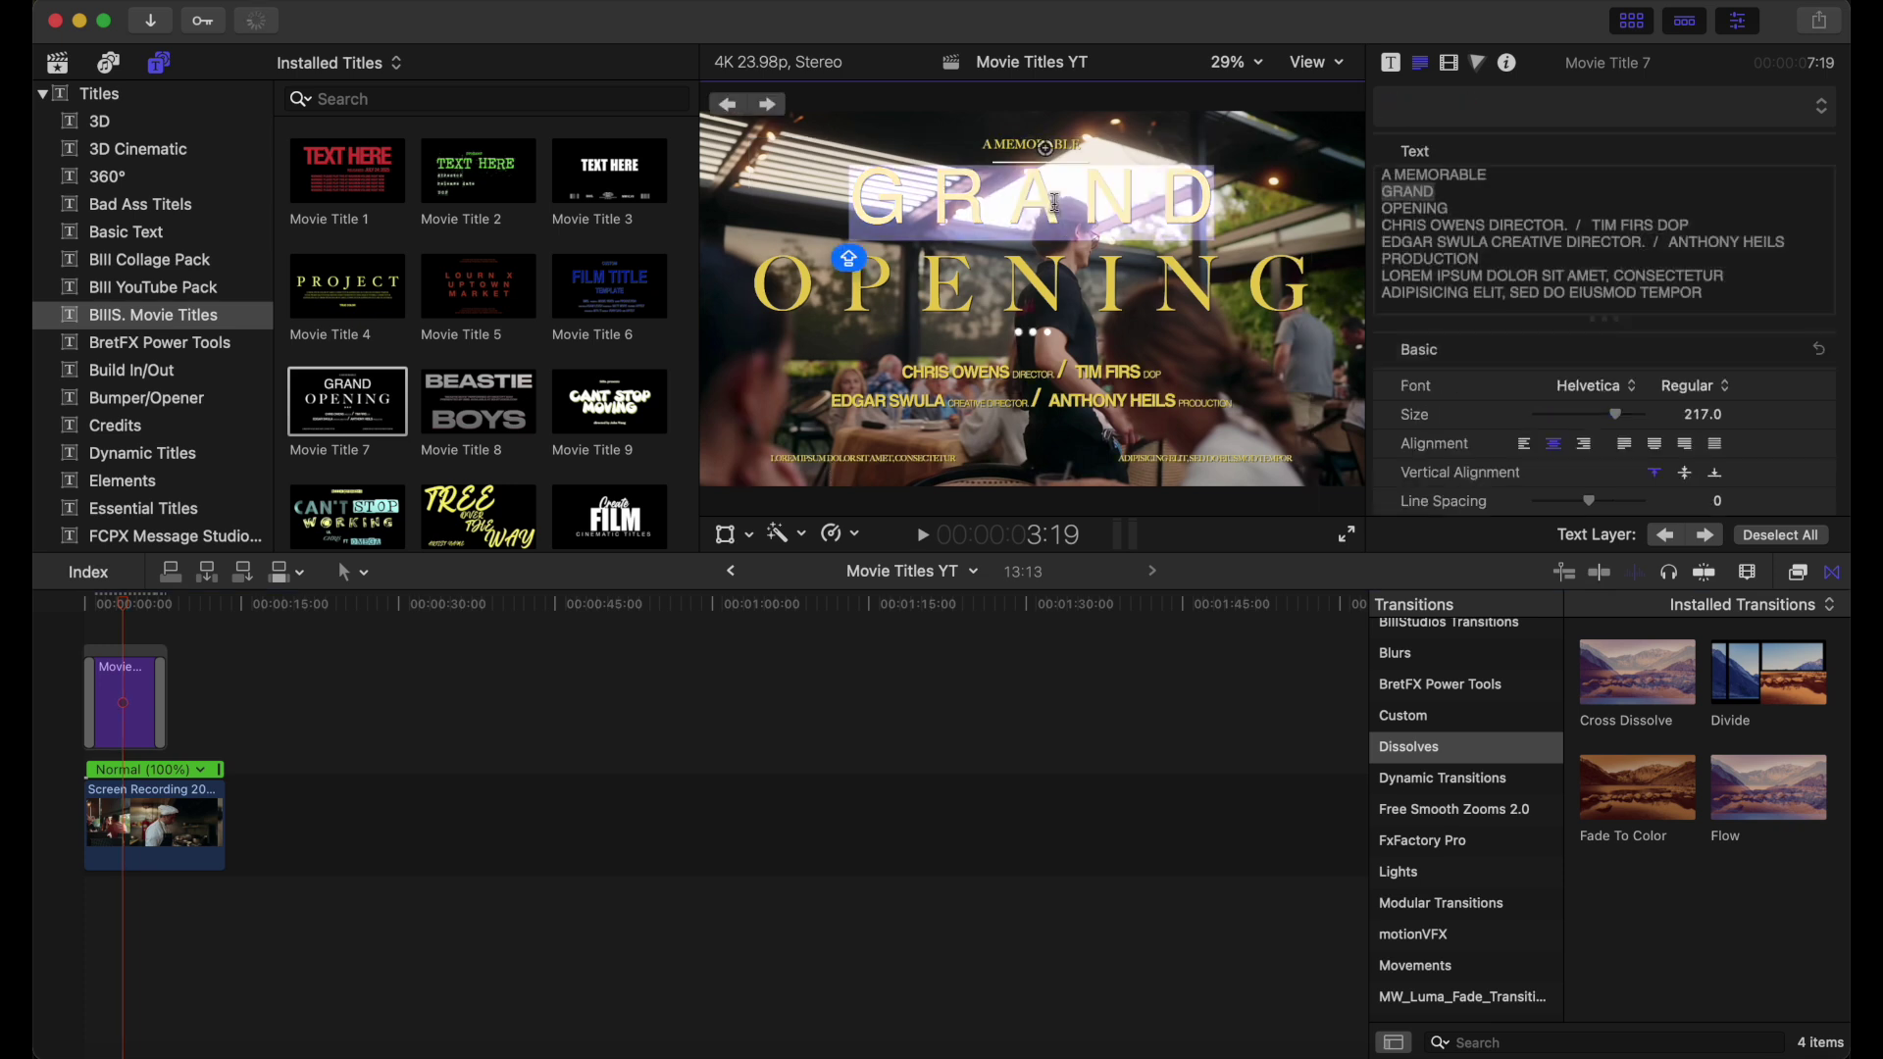
{"action": "type", "text": "SUP"}
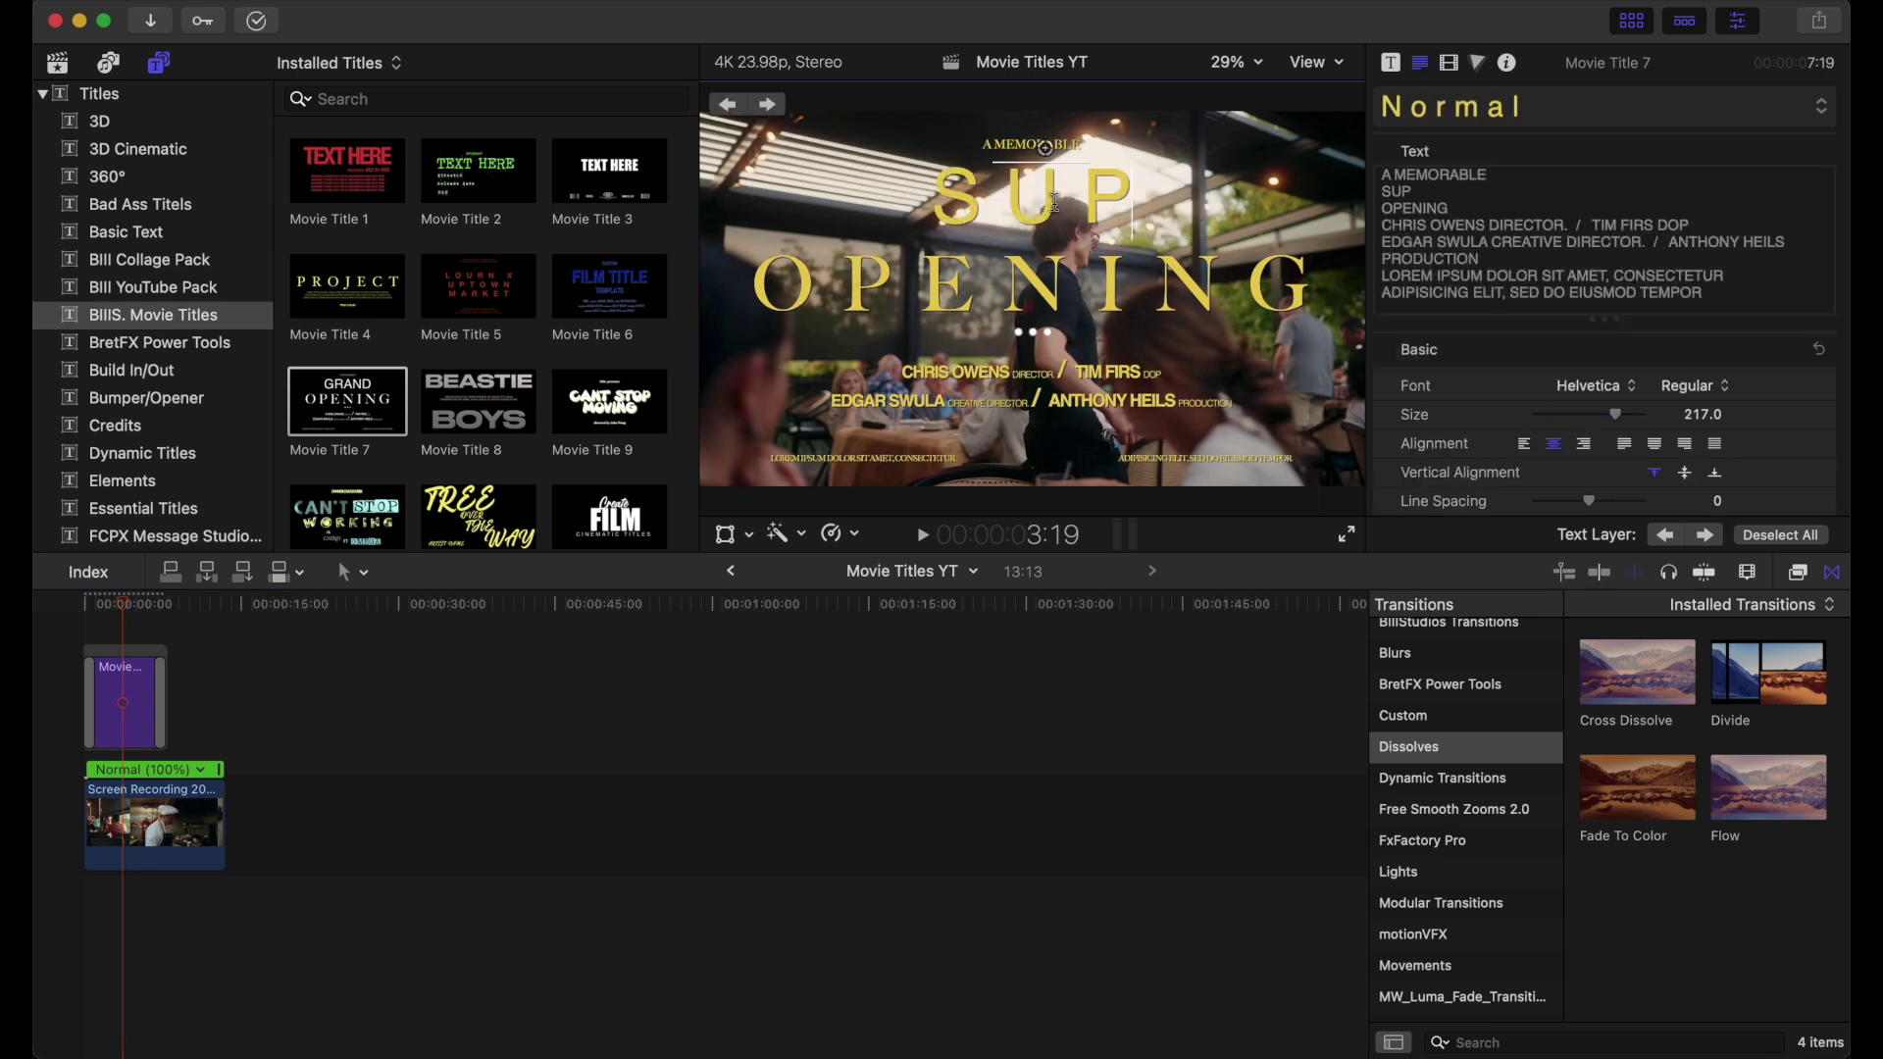
{"action": "type", "text": "ER"}
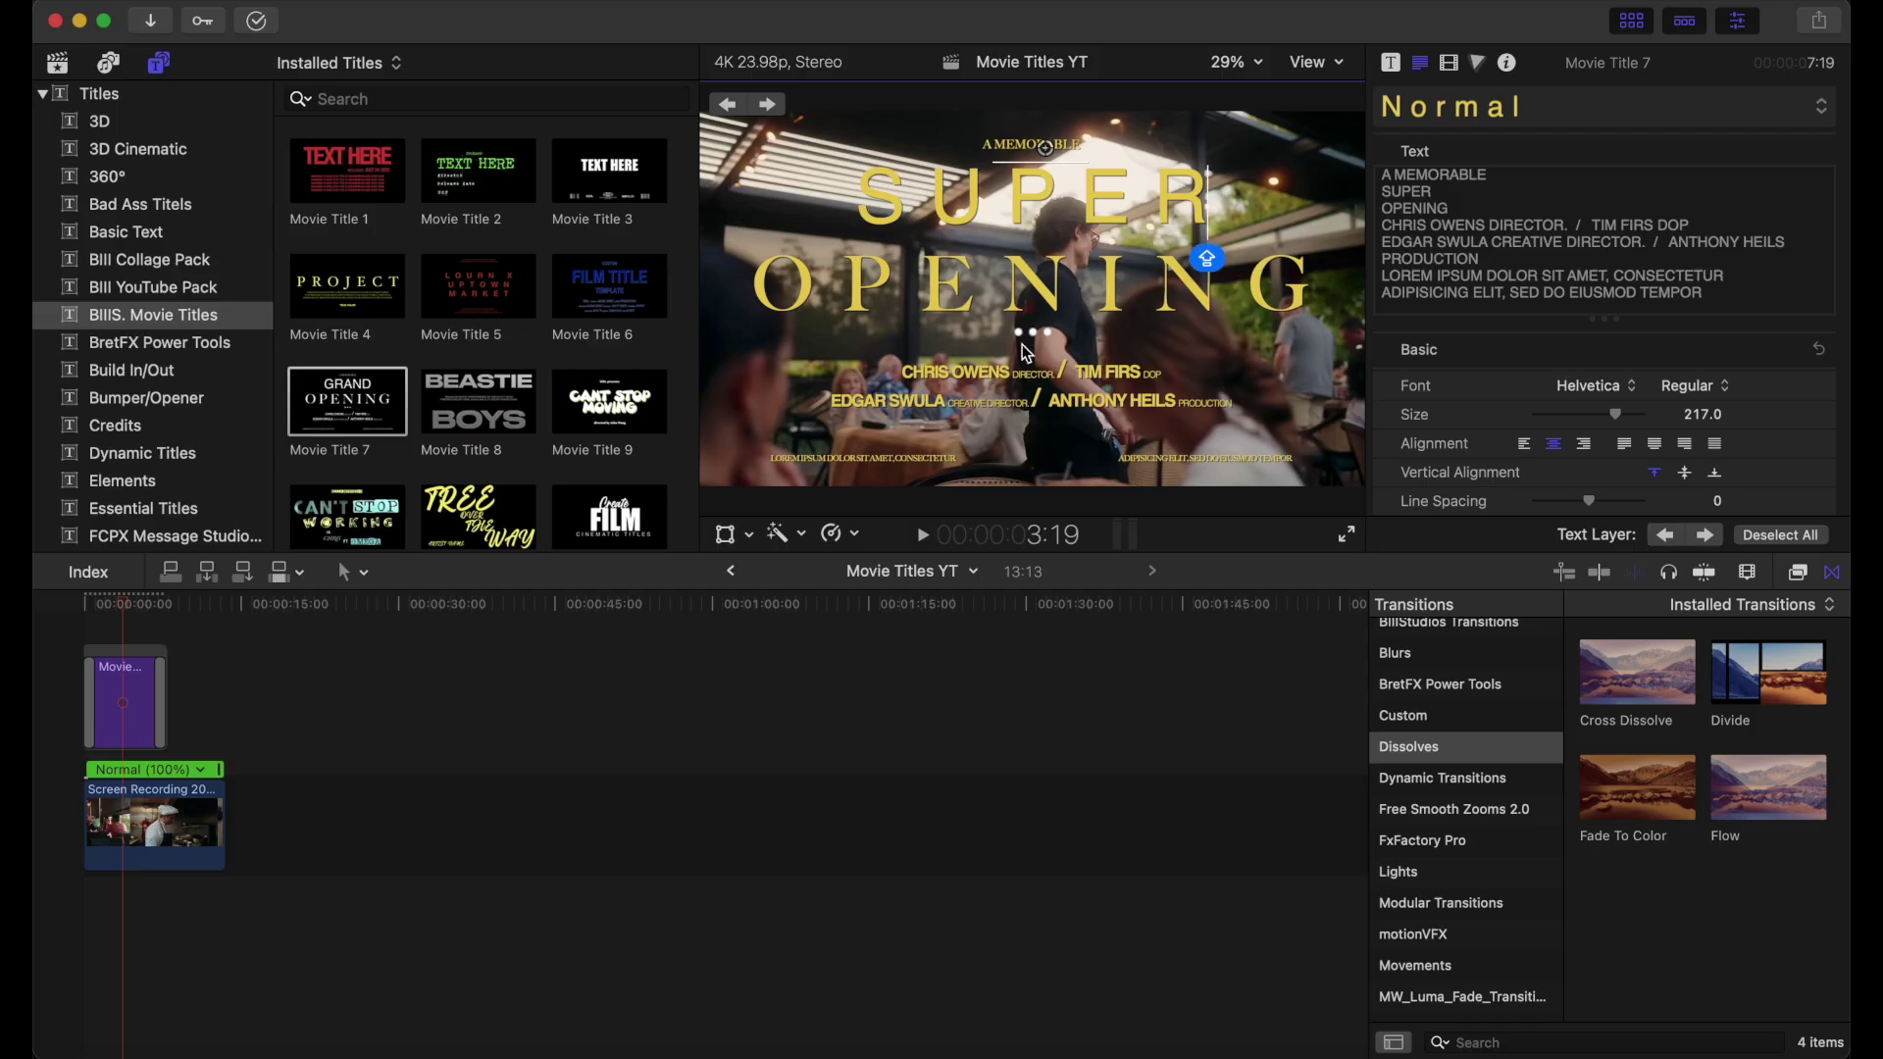
Change the lorem ipsum credit line to SUPER RESTAURANT and replay from the start.
{"action": "left_click", "coordinate": [844, 461]}
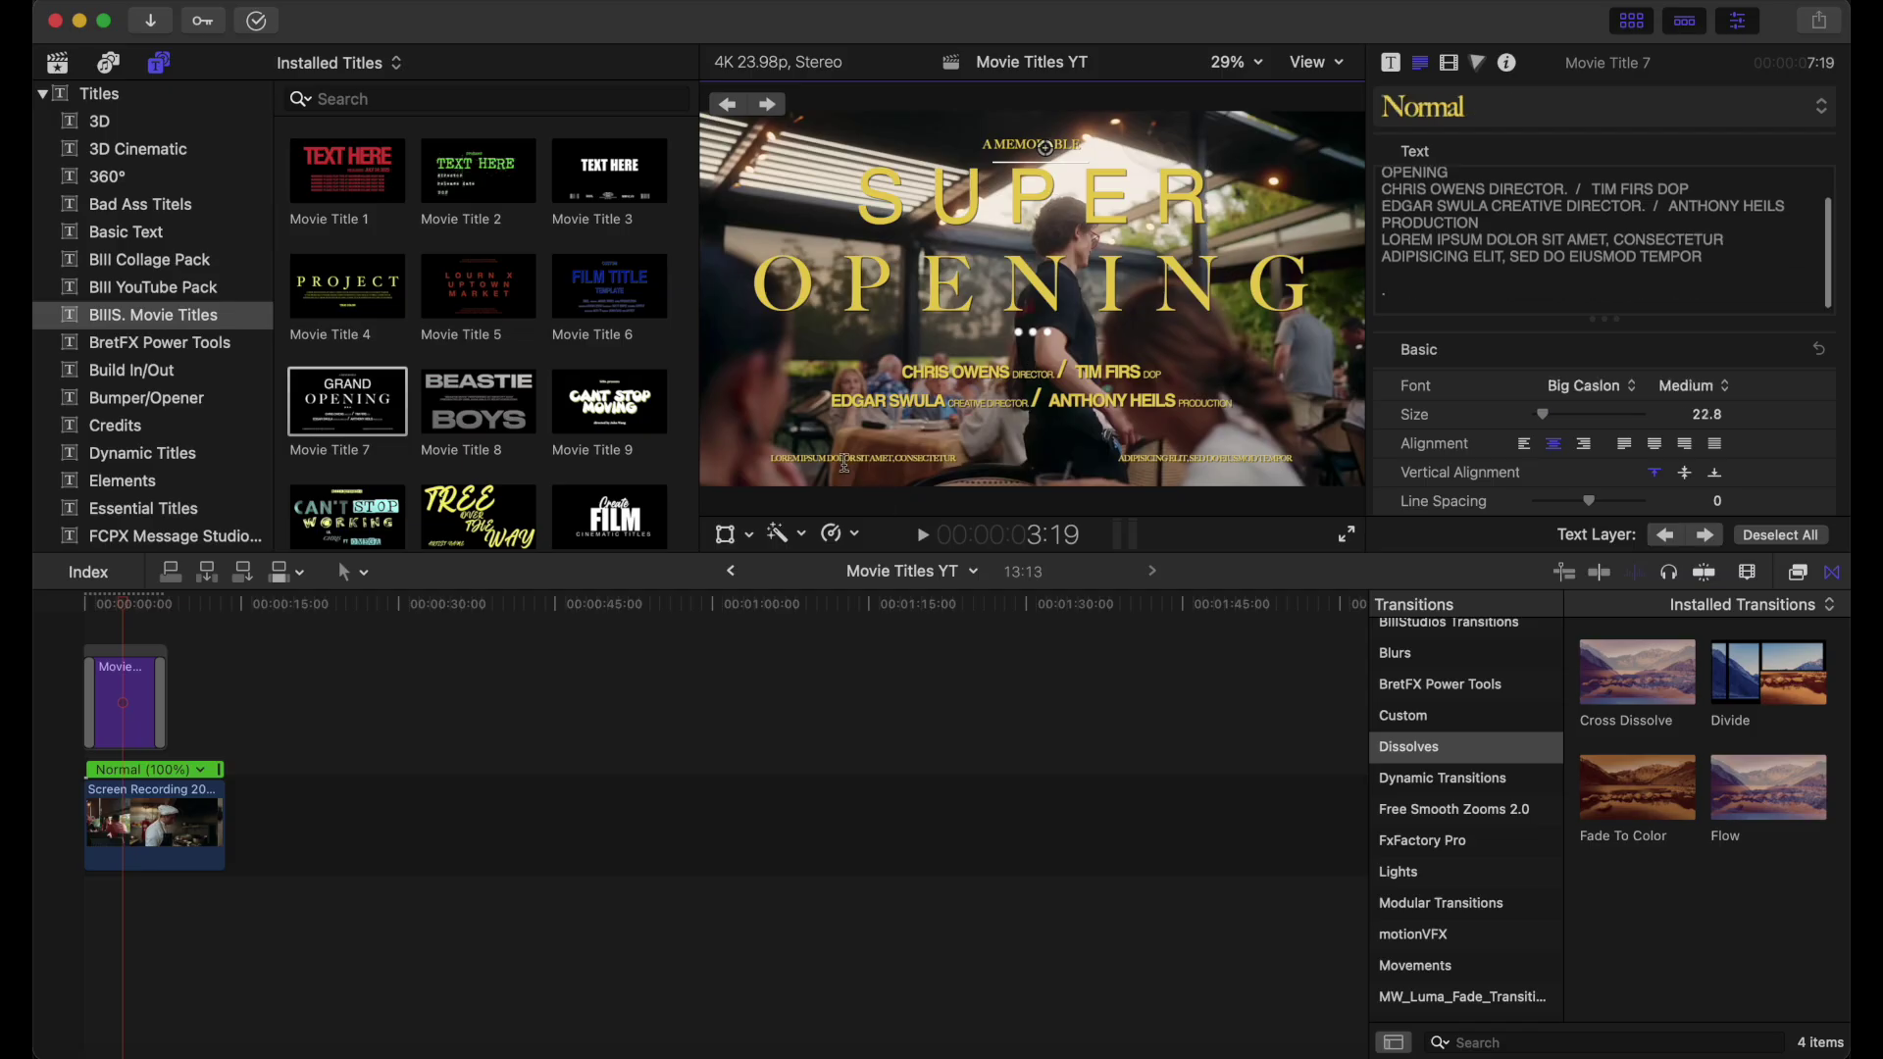
{"action": "double_click", "coordinate": [844, 461]}
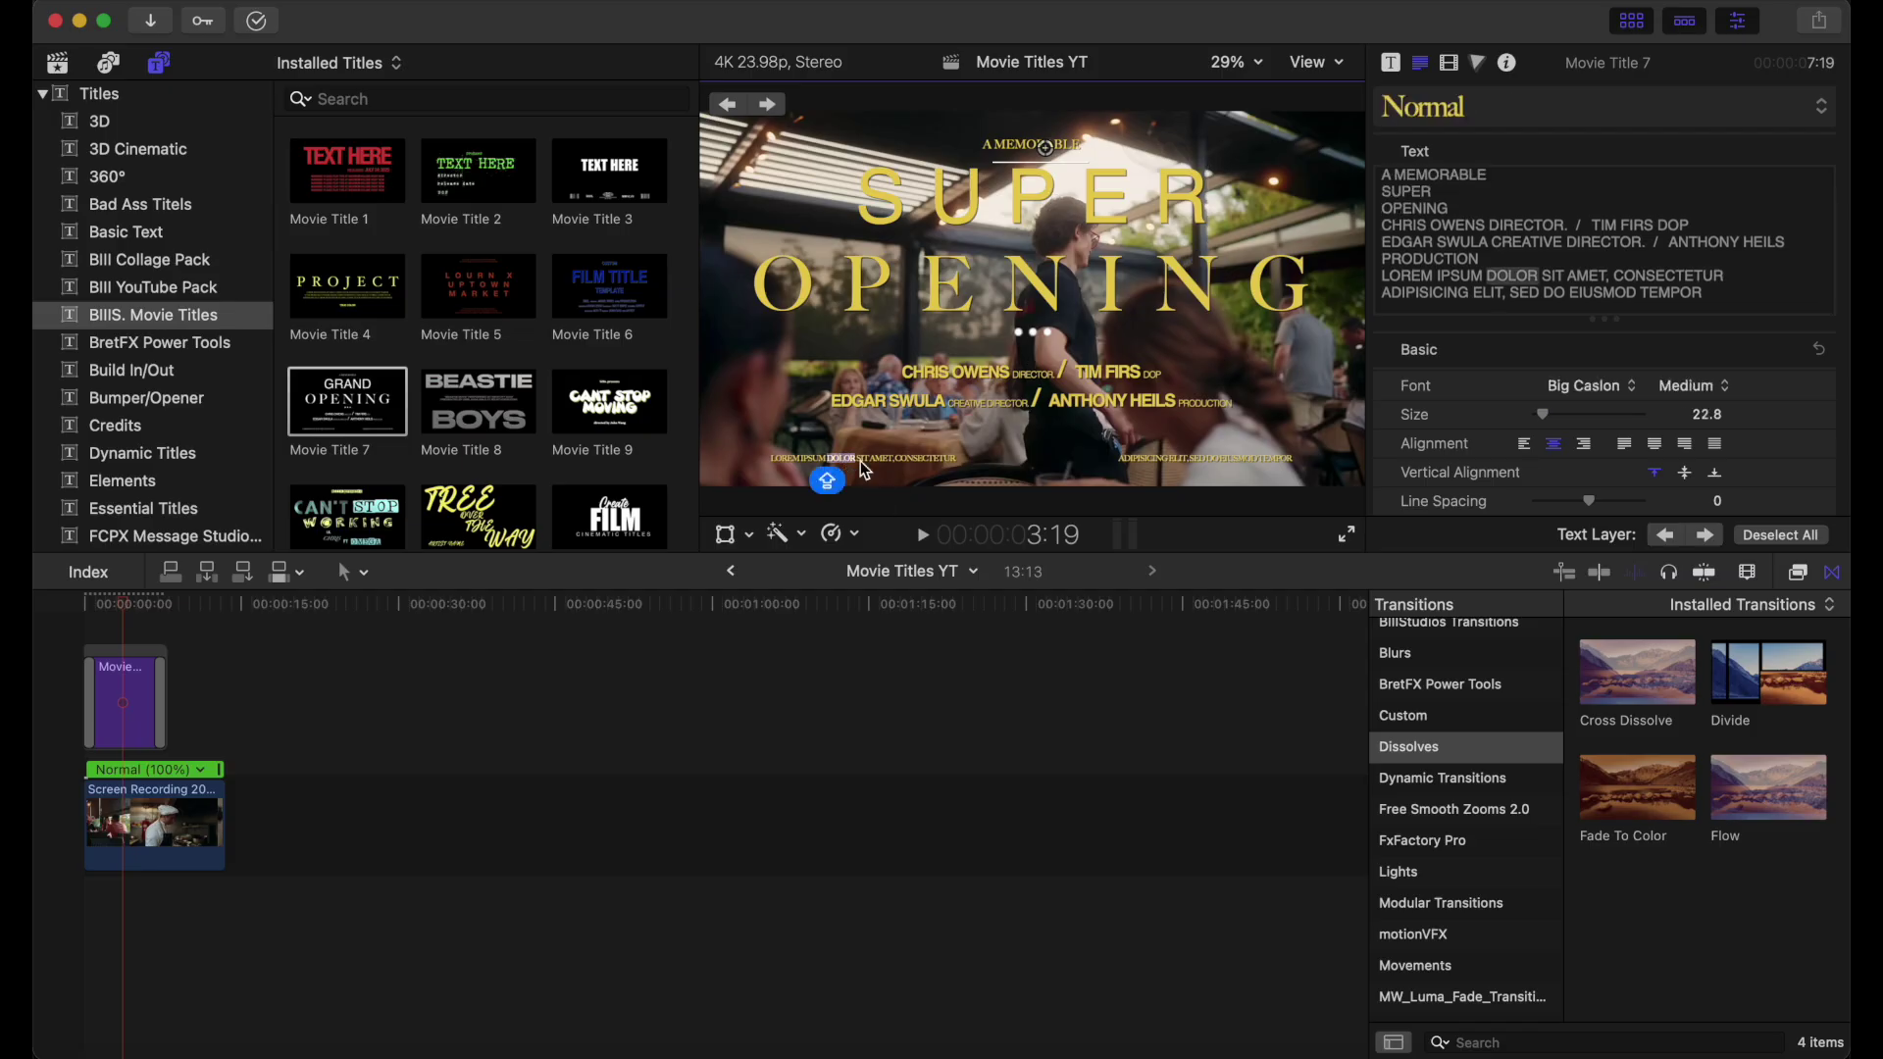
{"action": "left_click_drag", "start_coordinate": [953, 458], "coordinate": [803, 460]}
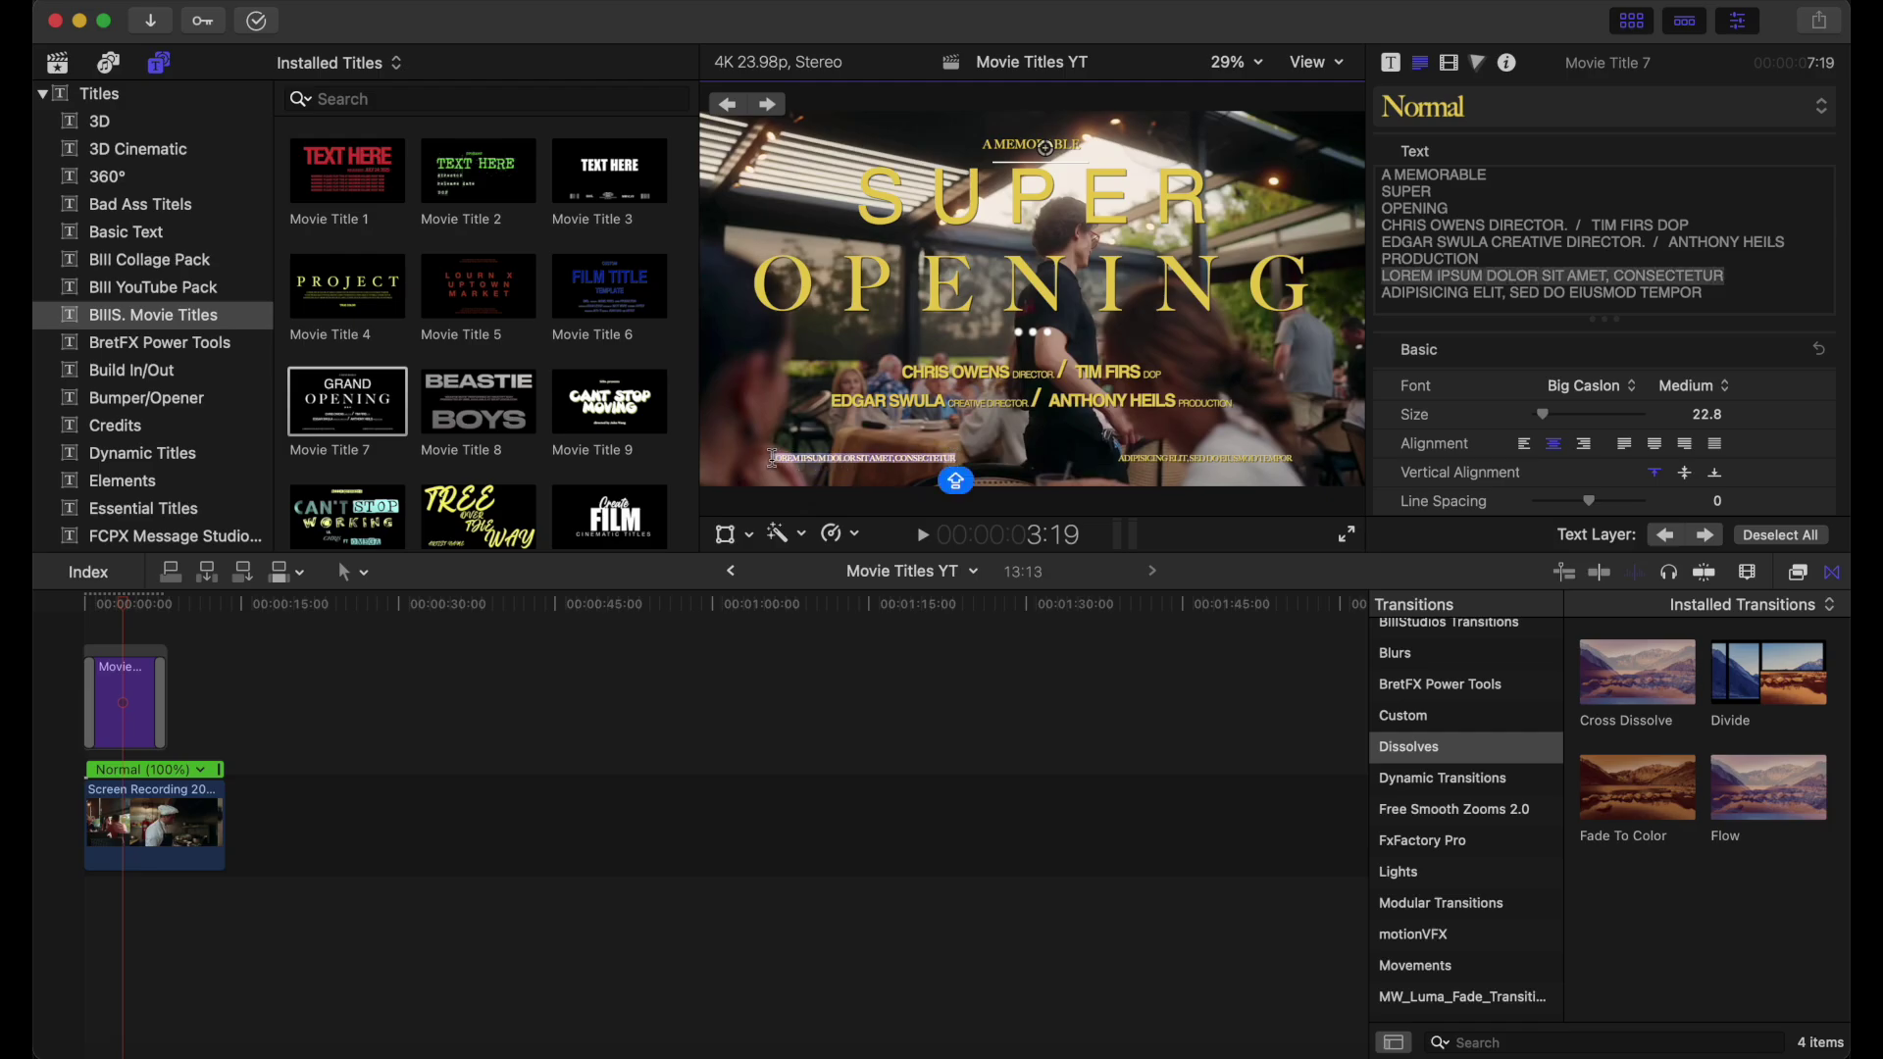
{"action": "type", "text": "SUPER"}
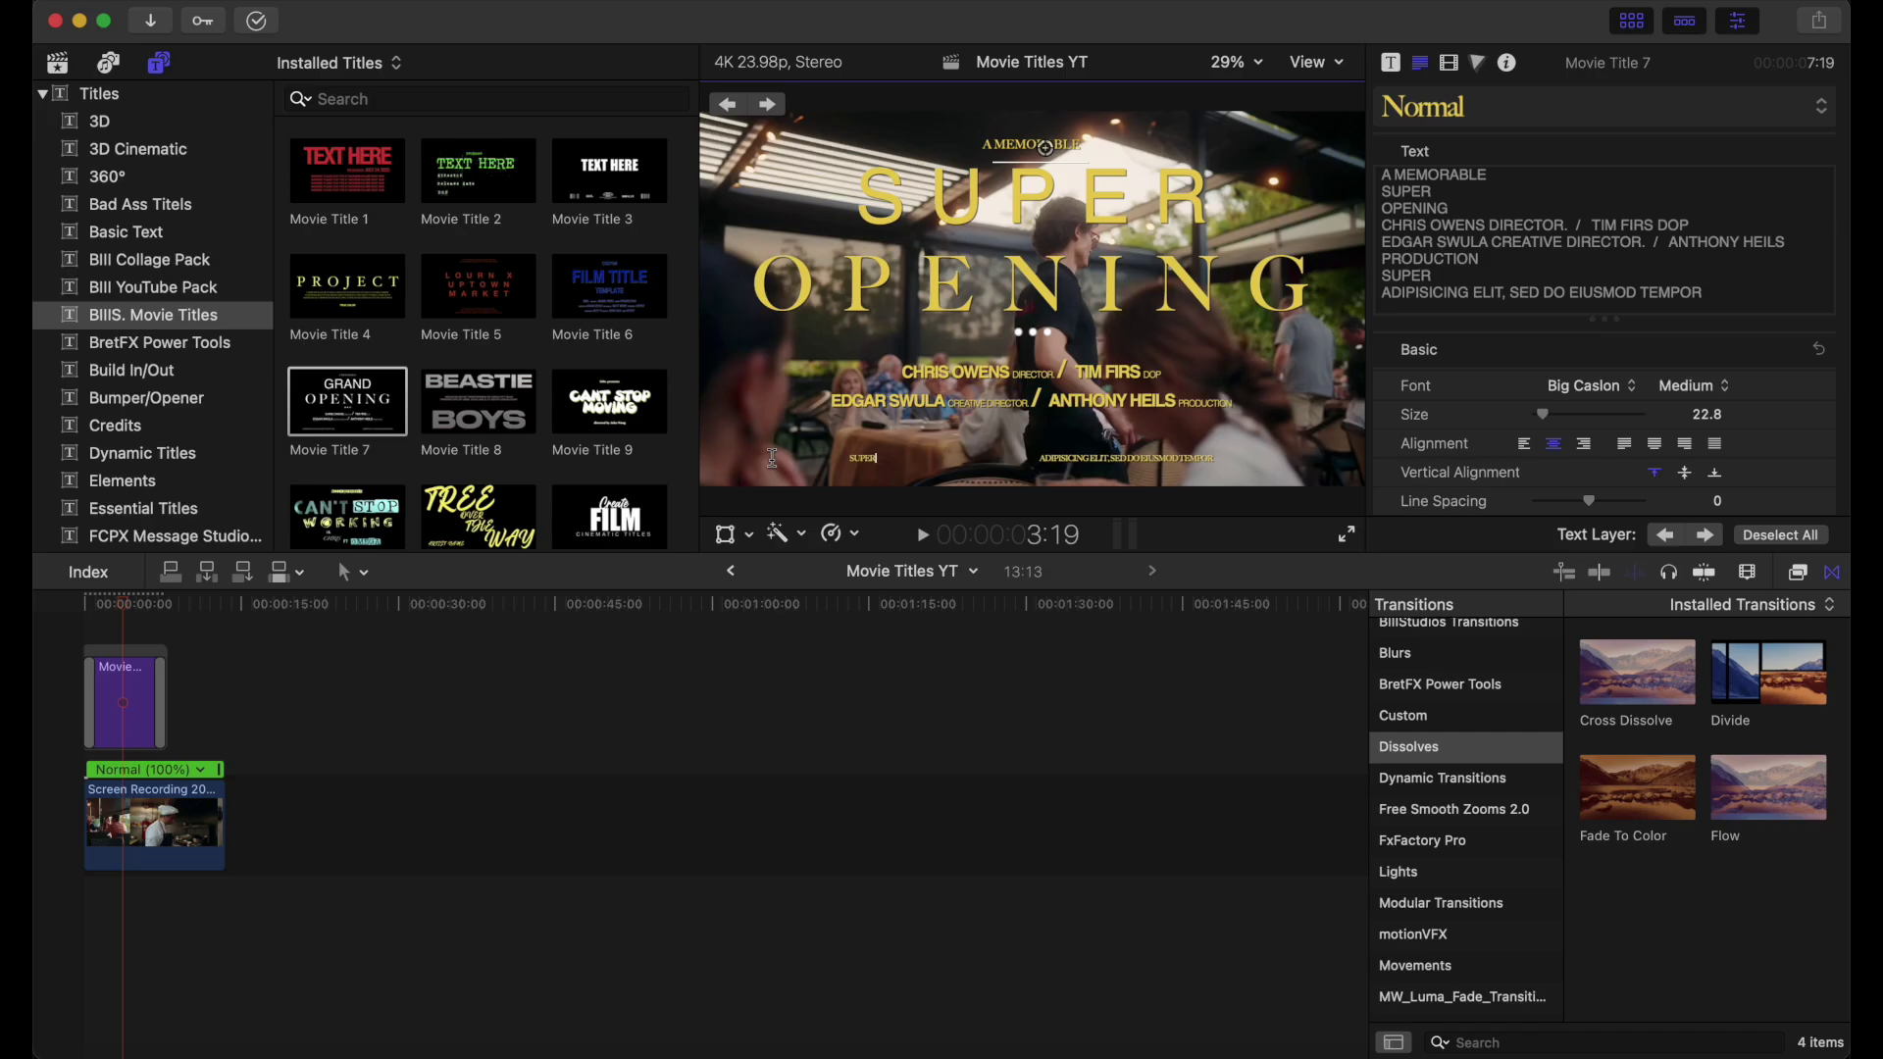
{"action": "type", "text": " RESTUA"}
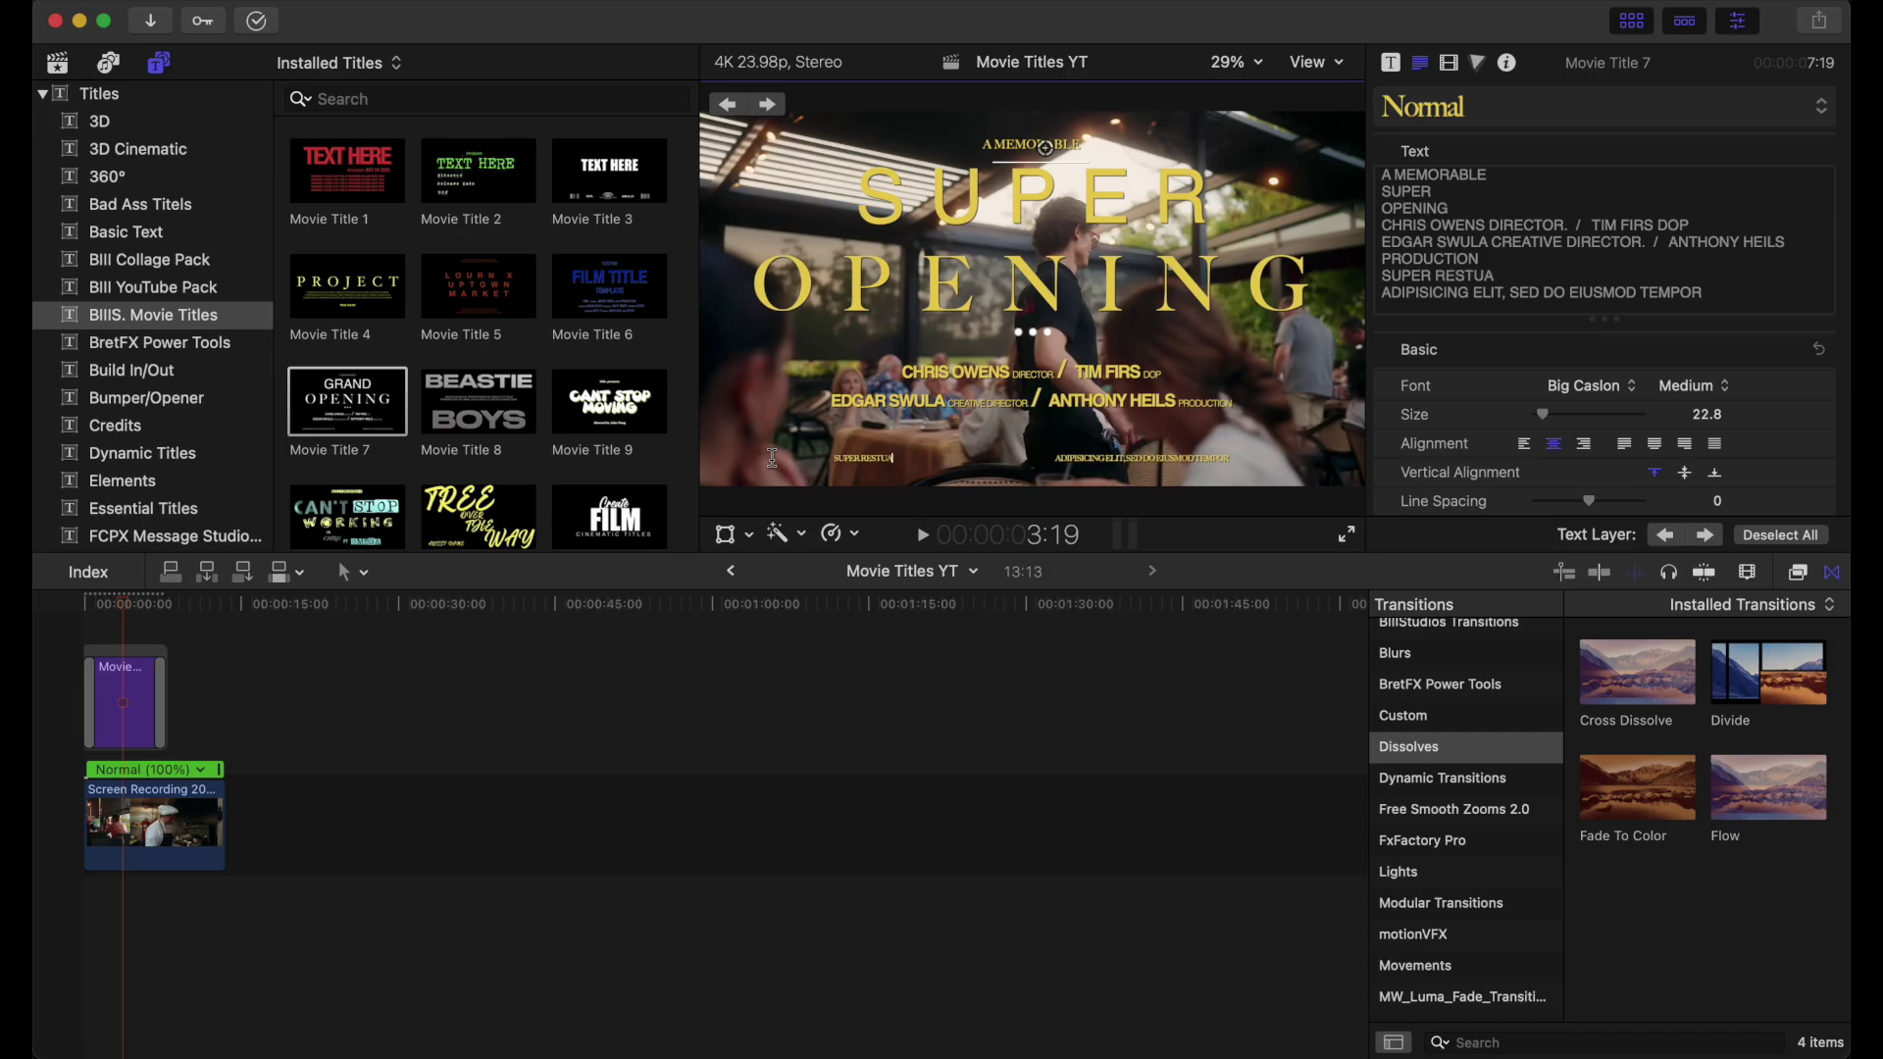
{"action": "key", "text": "BackSpace"}
{"action": "key", "text": "BackSpace"}
{"action": "type", "text": "AURANT"}
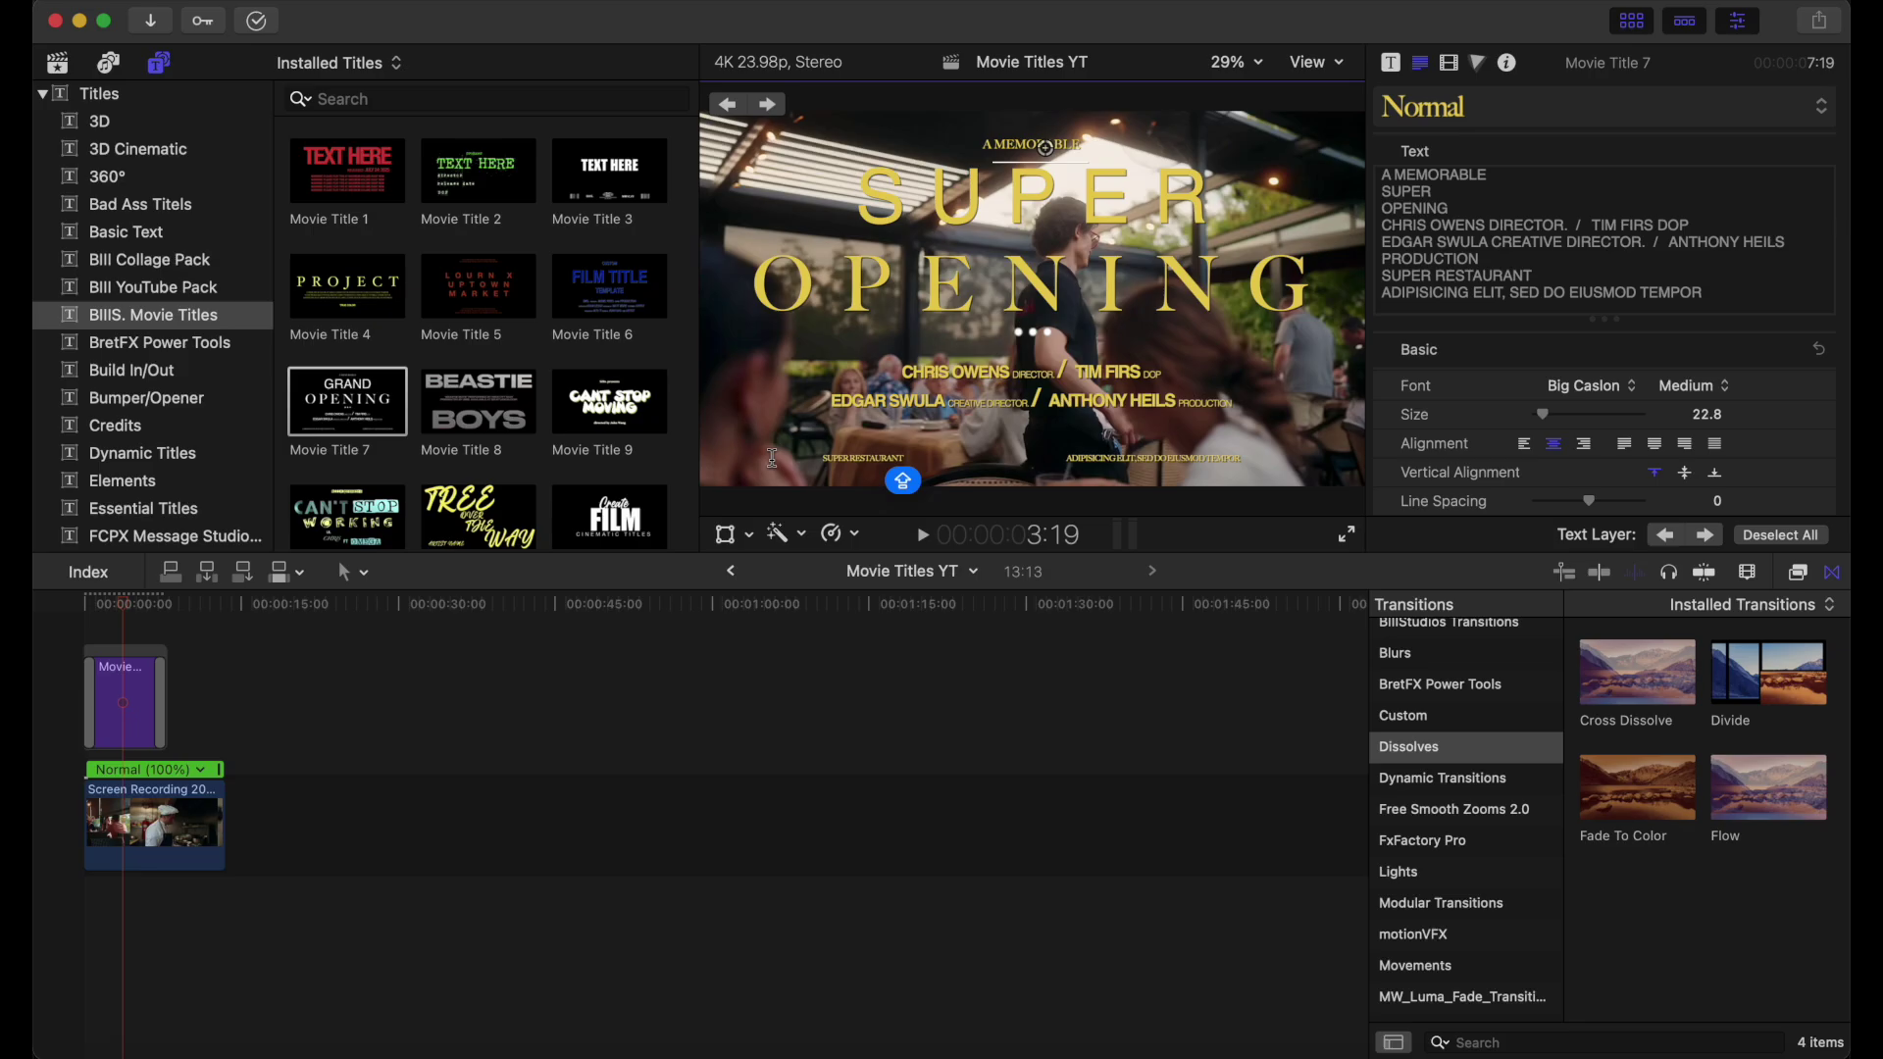
{"action": "left_click", "coordinate": [63, 645]}
{"action": "key", "text": "space"}
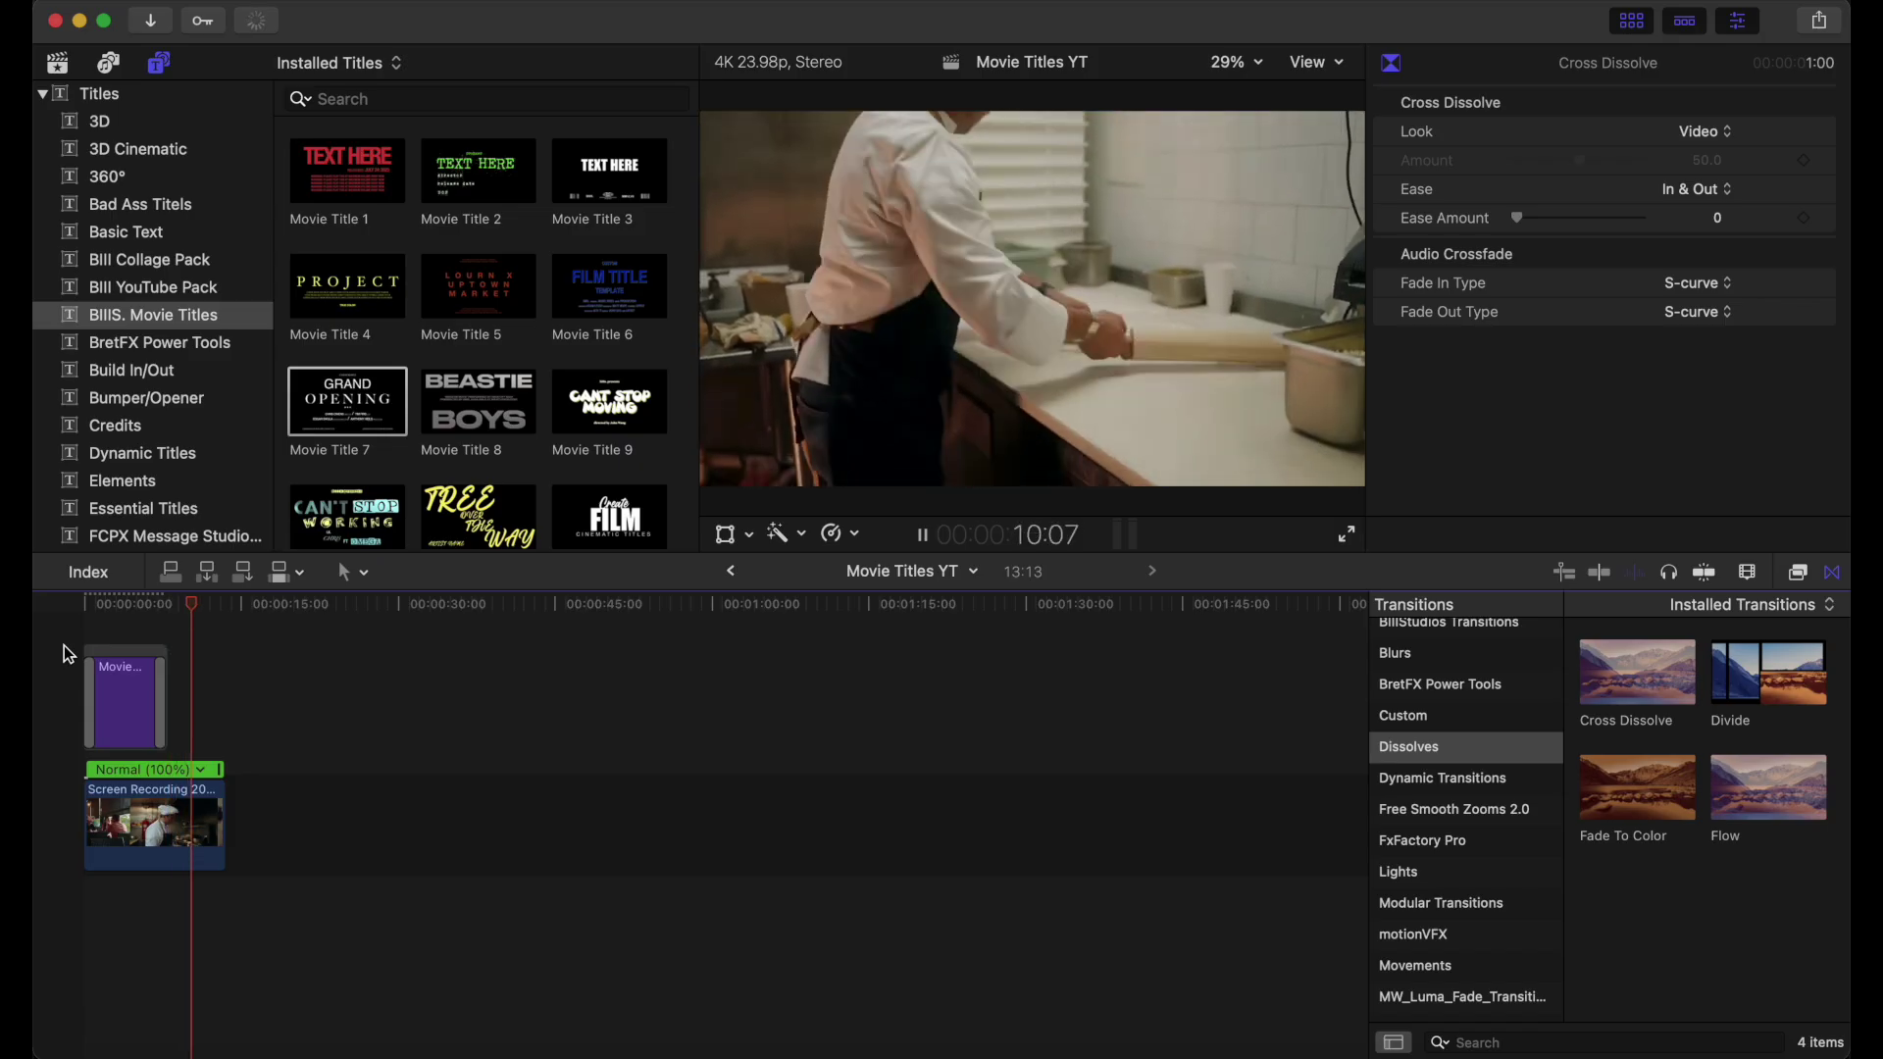
Pause playback and trim the screen recording clip's end so the project runs 10:19.
{"action": "key", "text": "space"}
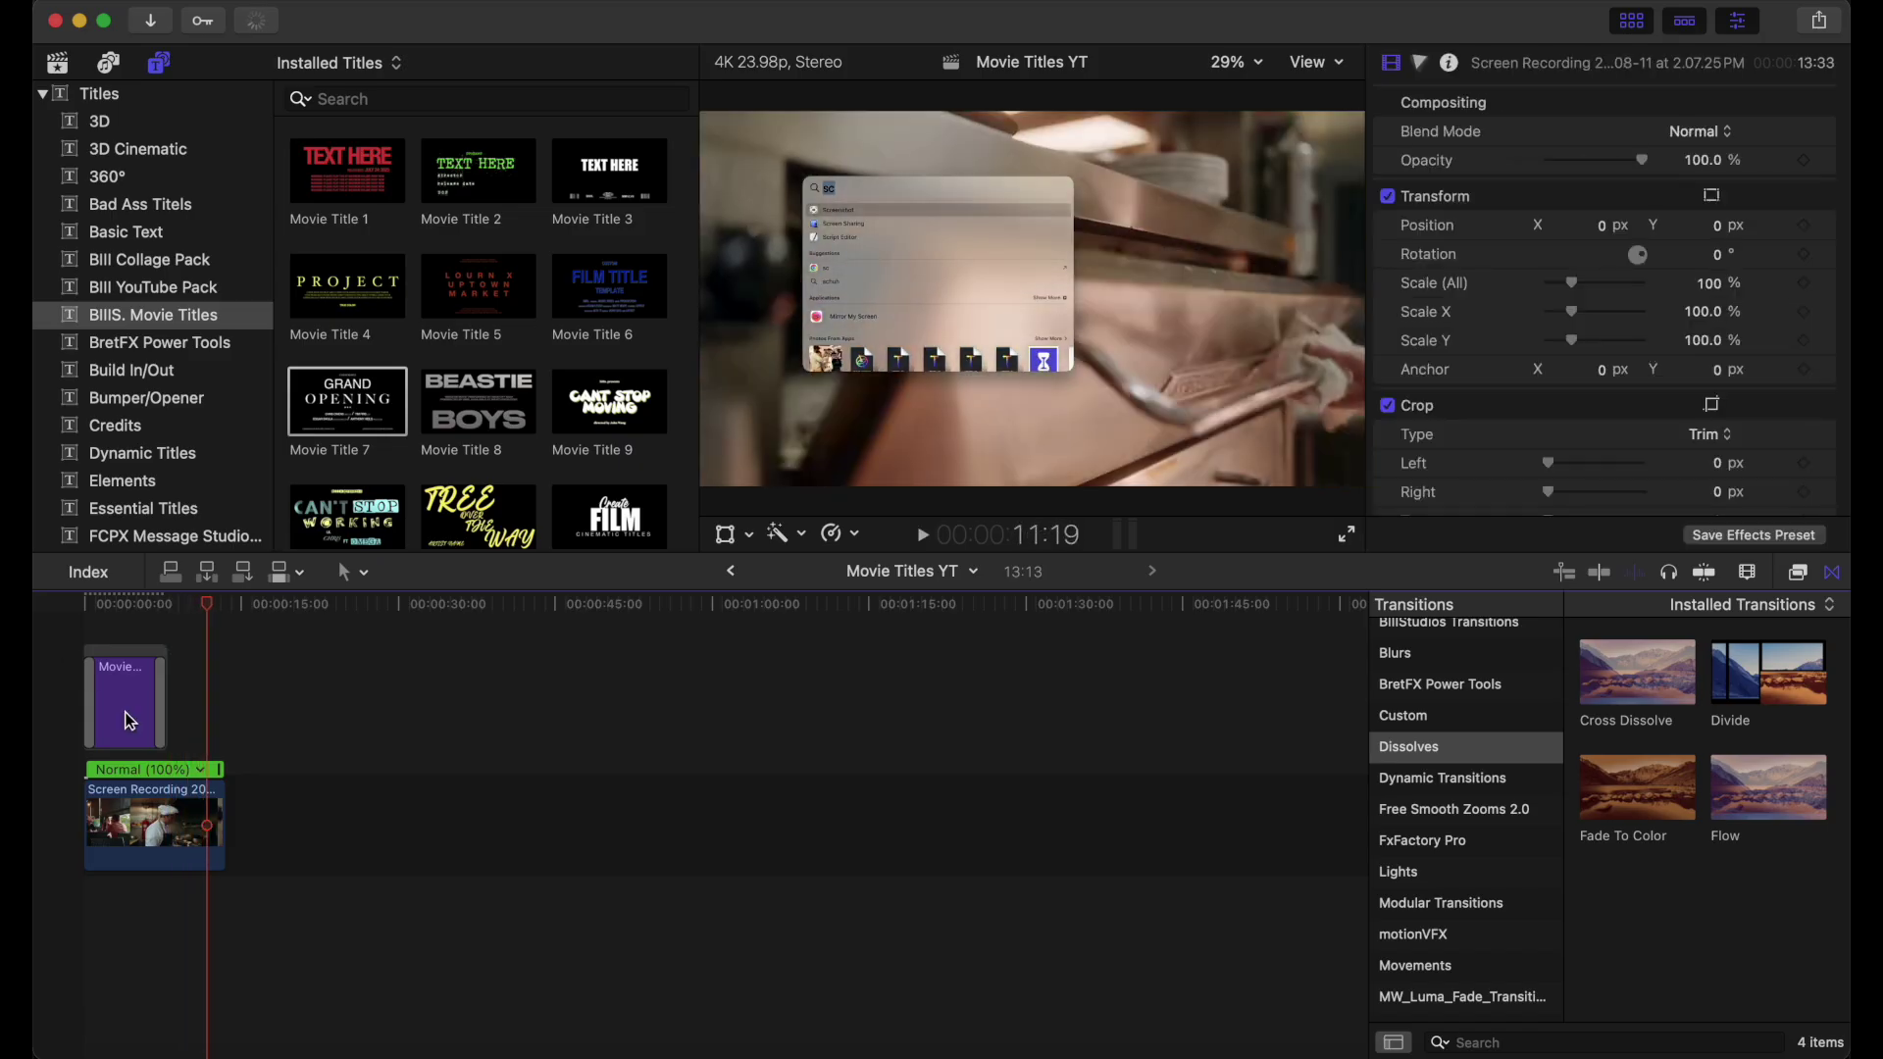
{"action": "left_click_drag", "start_coordinate": [223, 824], "coordinate": [194, 824]}
Play the two-men street footage from the start, stop it, and return the playhead to the start.
{"action": "left_click", "coordinate": [75, 644]}
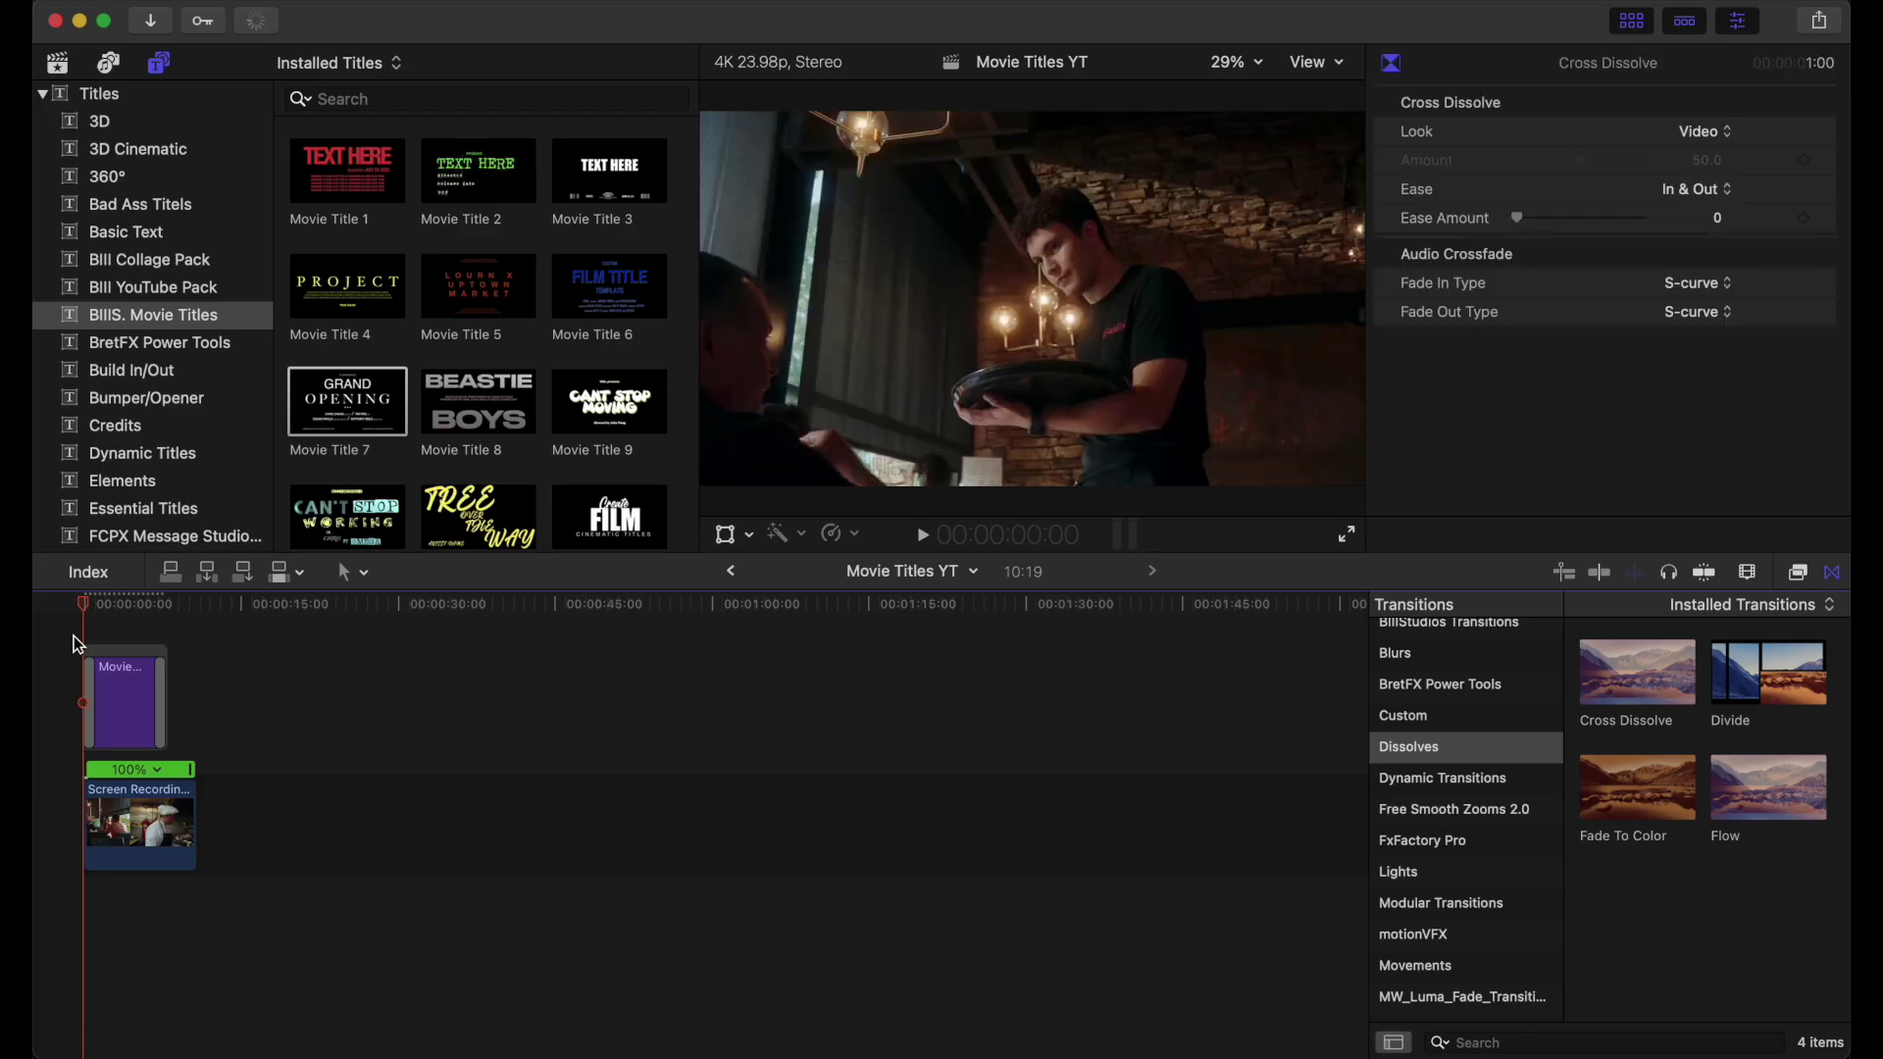
{"action": "key", "text": "space"}
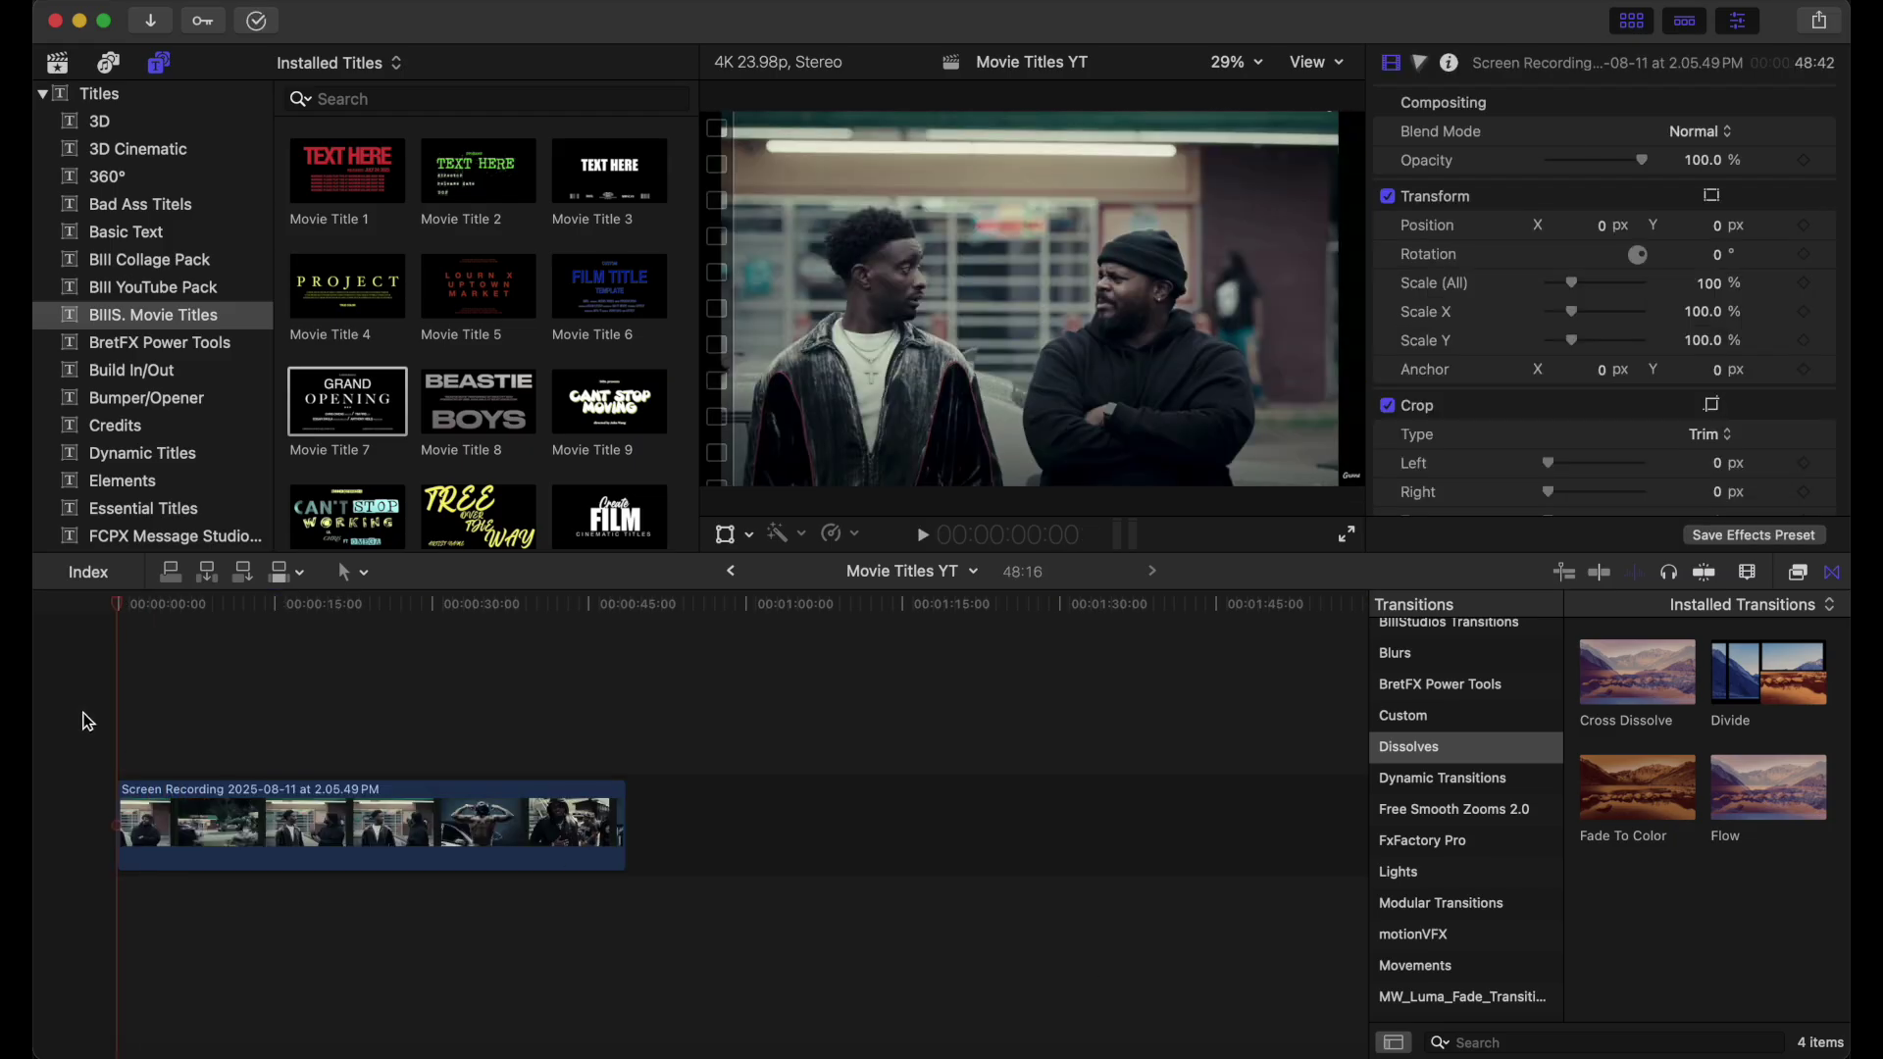
{"action": "key", "text": "space"}
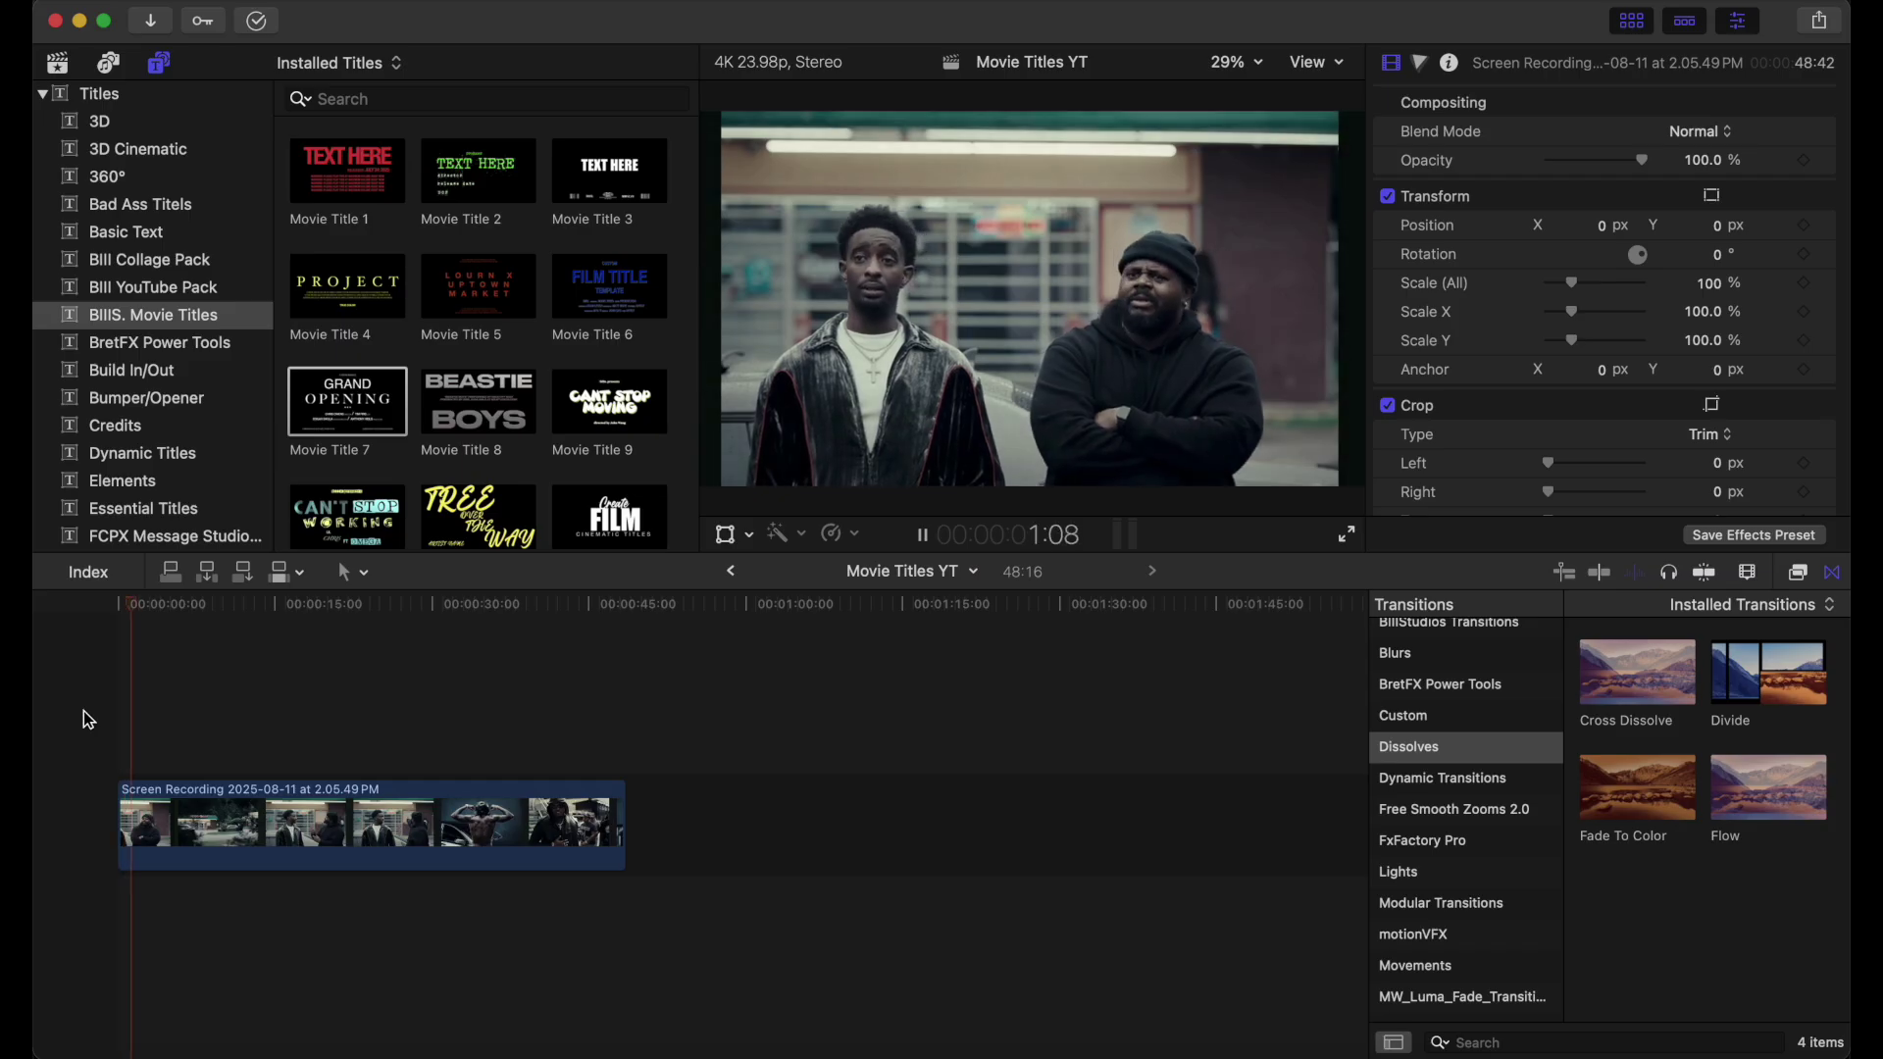
{"action": "key", "text": "space"}
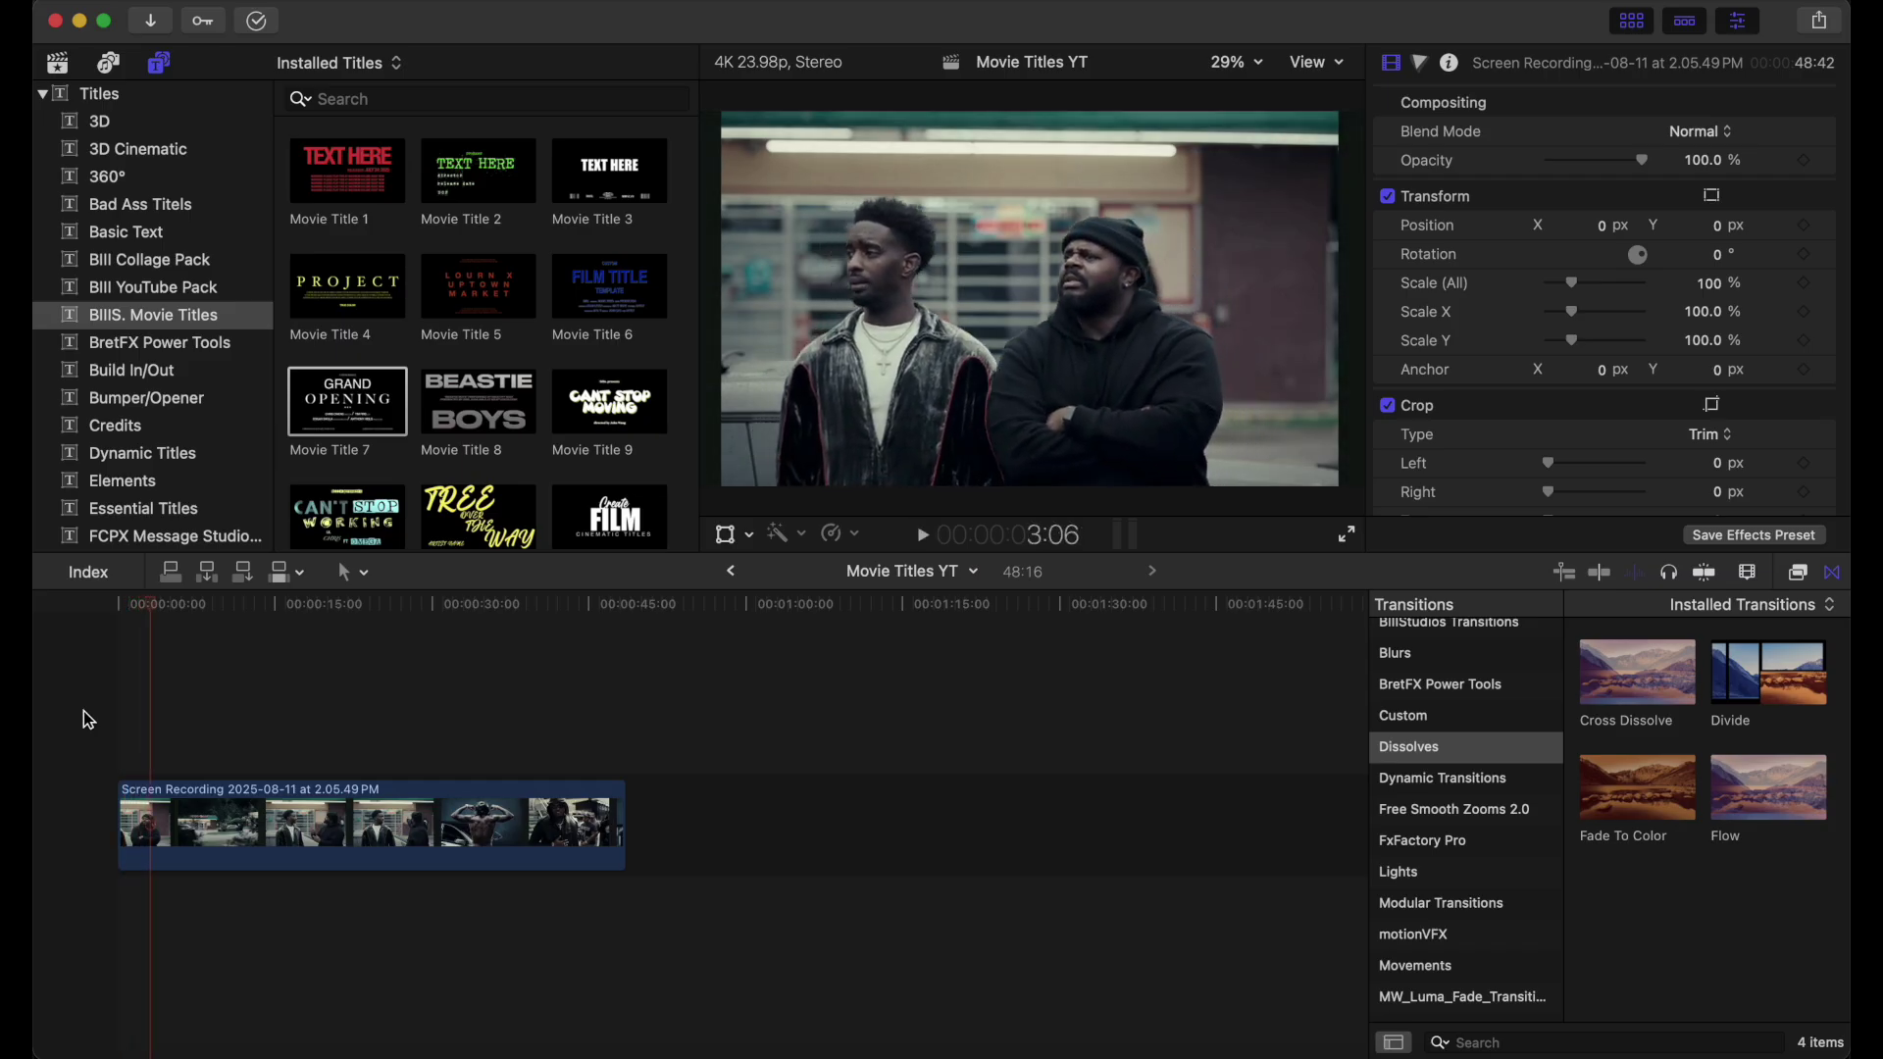
{"action": "left_click", "coordinate": [118, 726]}
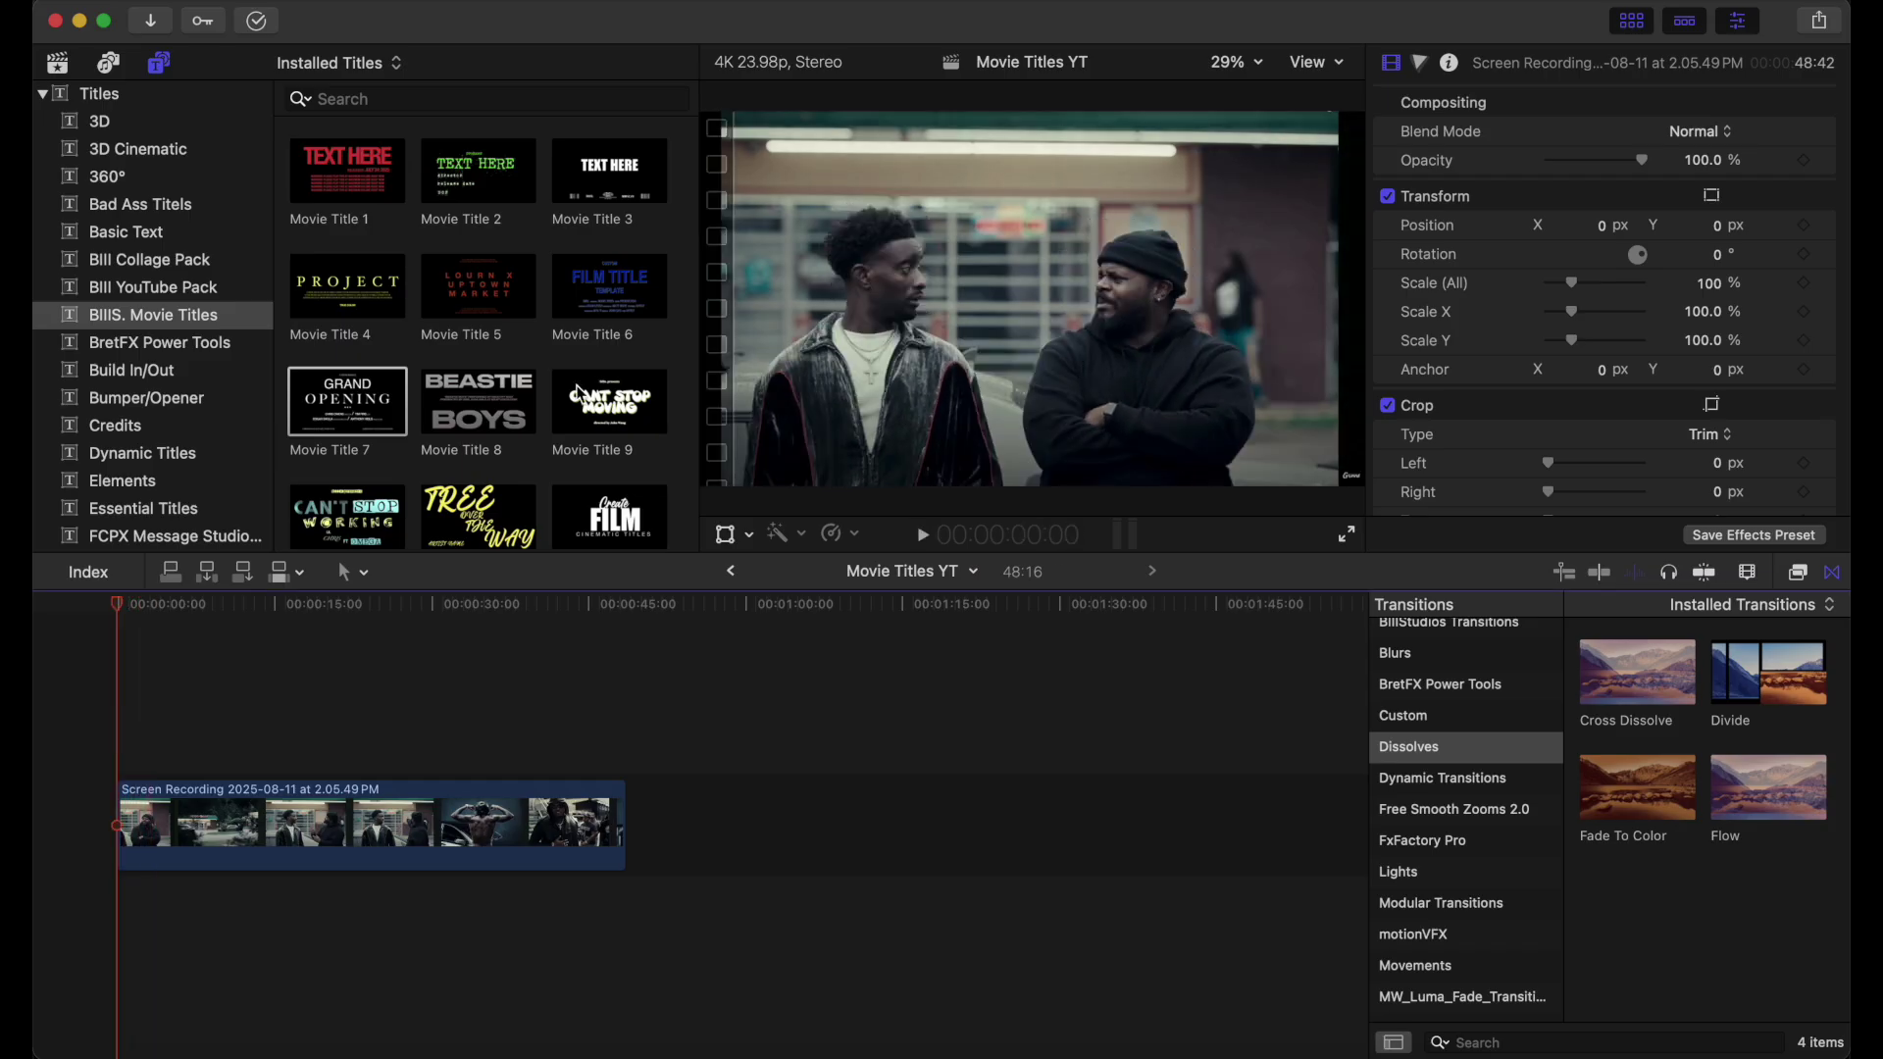
Add Movie Title 13 above the street footage's start and apply a Cross Dissolve to it.
{"action": "scroll", "coordinate": [579, 397], "scroll_direction": "down", "scroll_amount": 5}
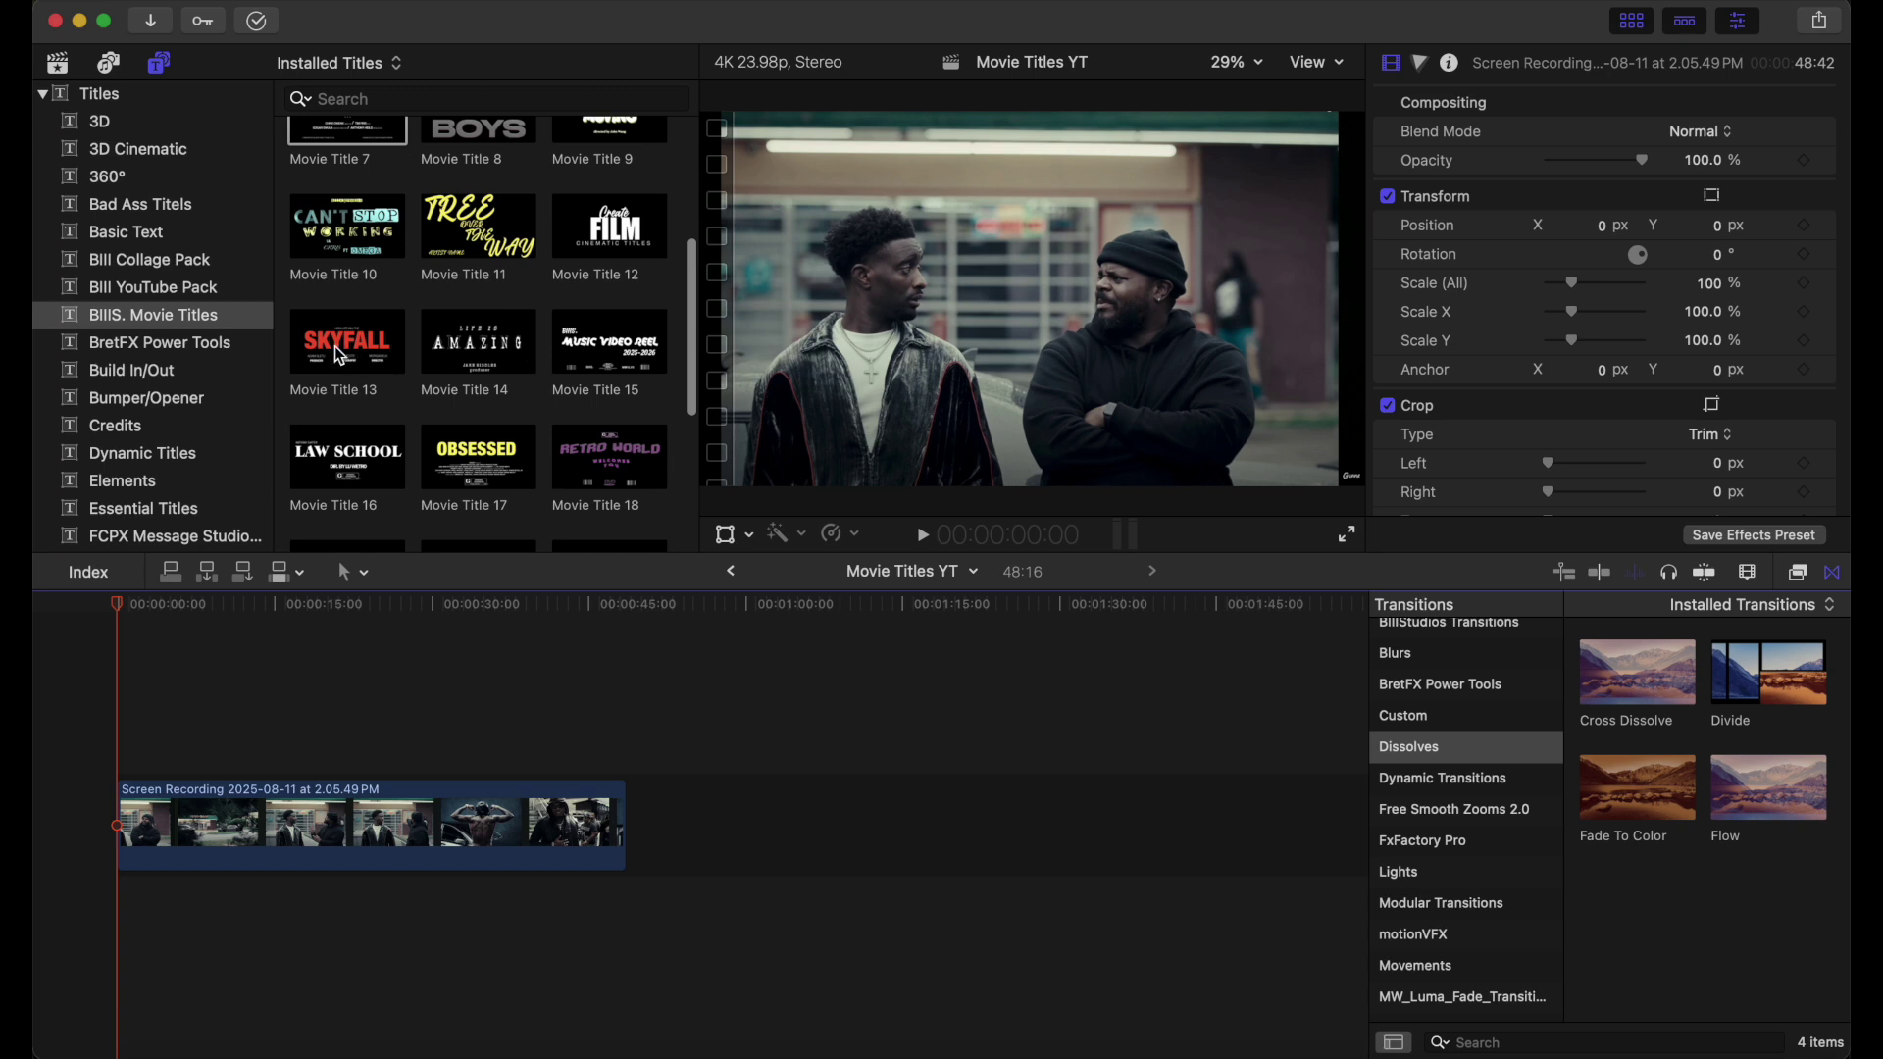
{"action": "left_click_drag", "start_coordinate": [332, 347], "coordinate": [162, 765]}
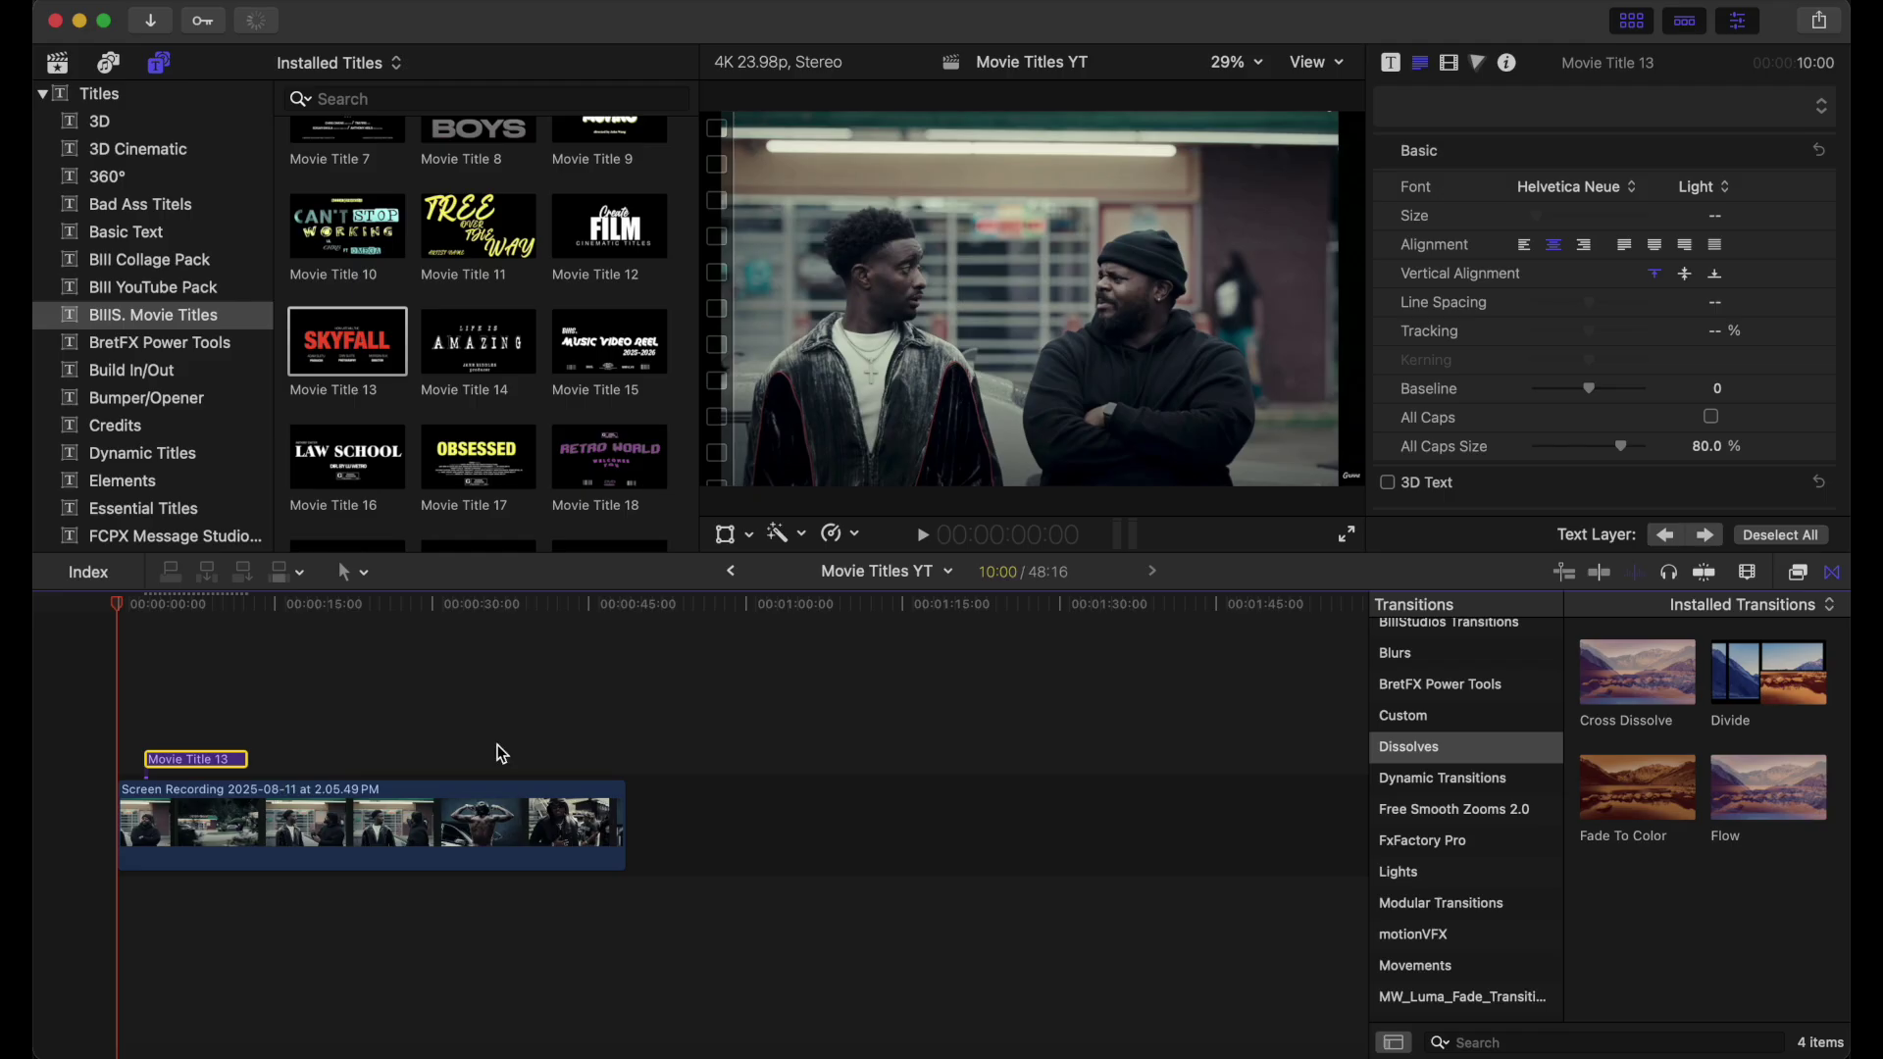
{"action": "left_click_drag", "start_coordinate": [1608, 681], "coordinate": [299, 763]}
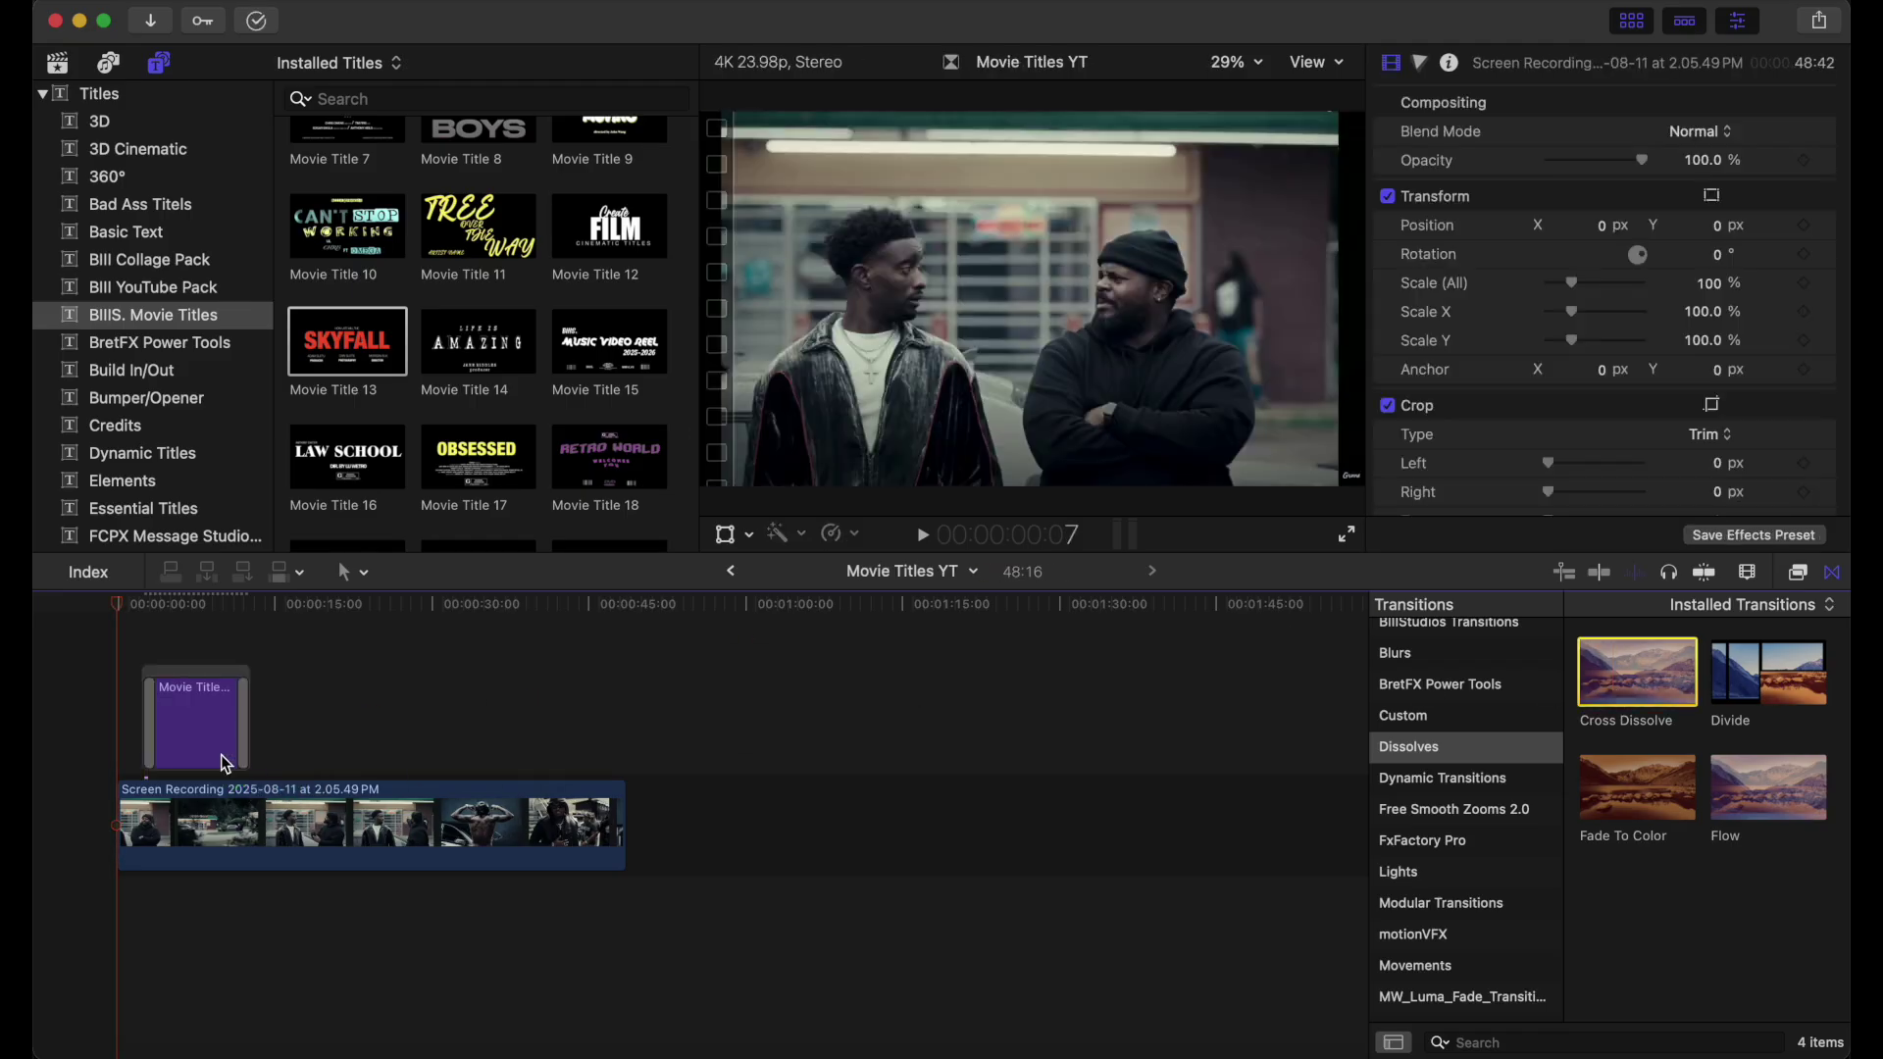
{"action": "key", "text": "space"}
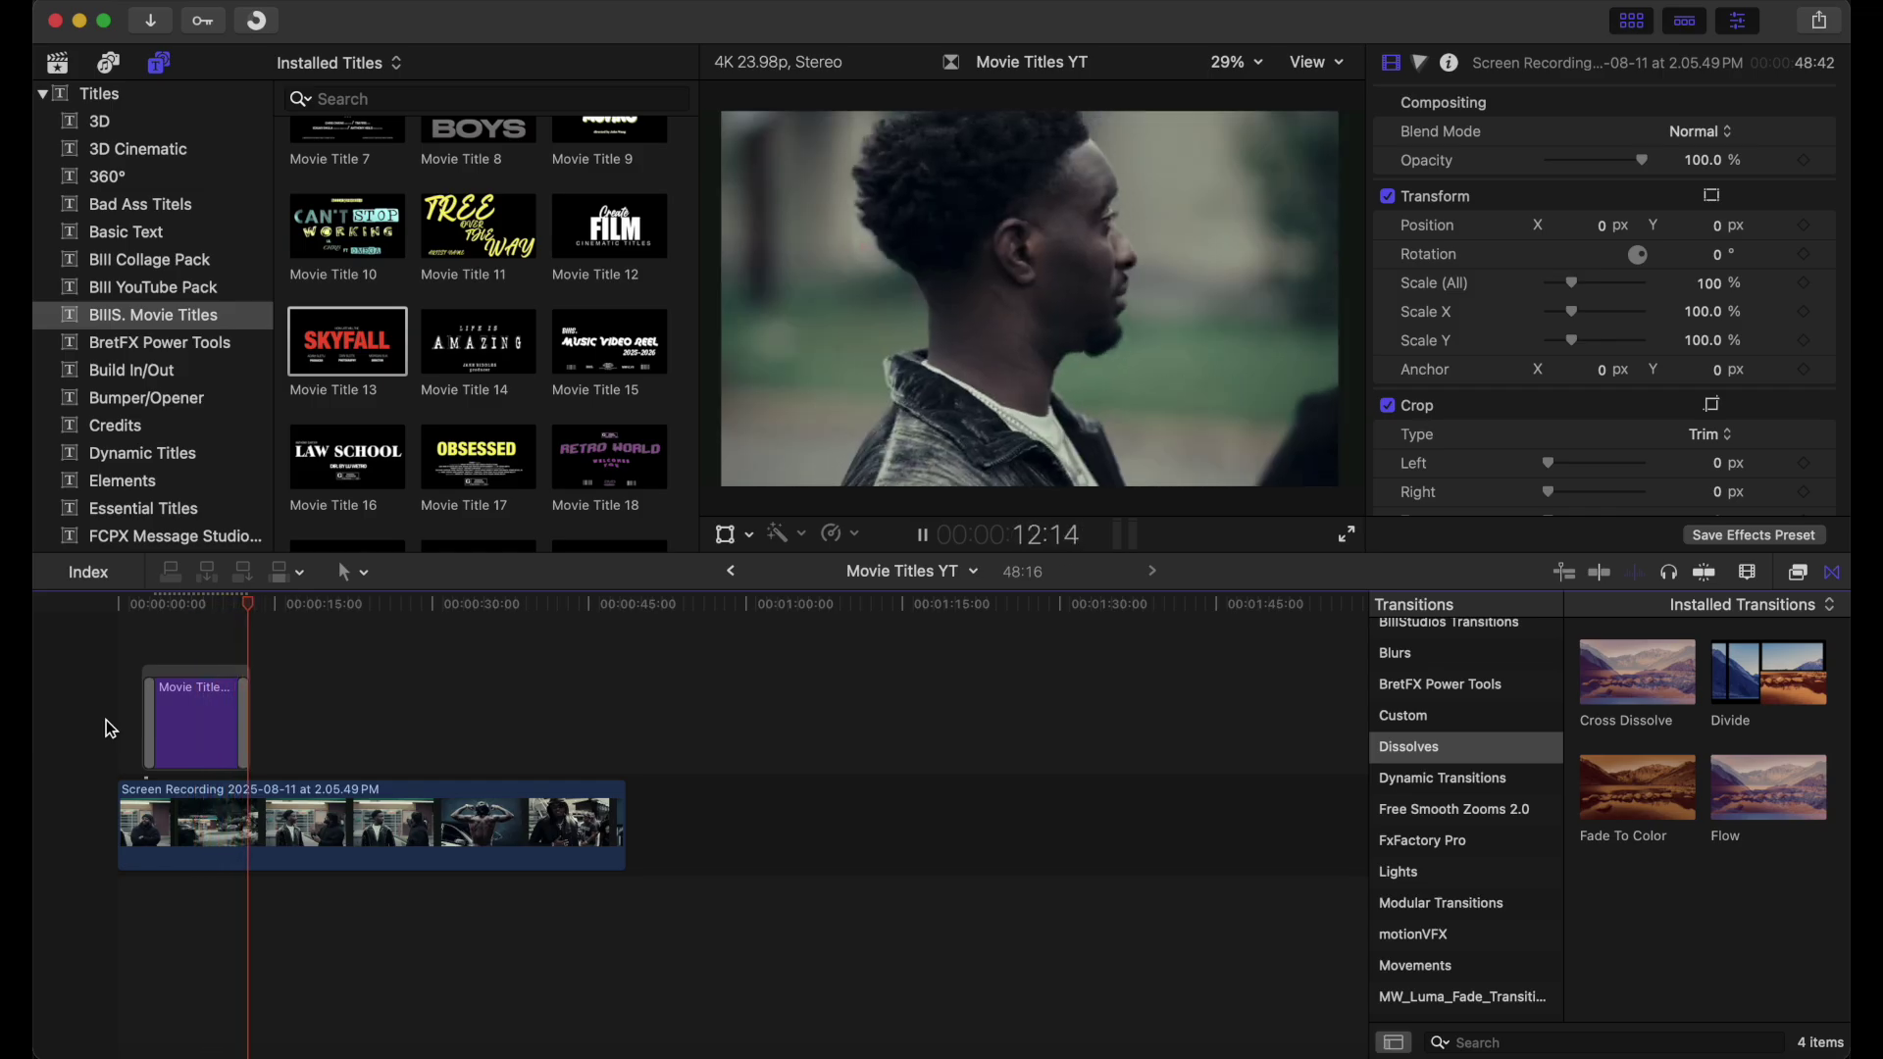
{"action": "key", "text": "space"}
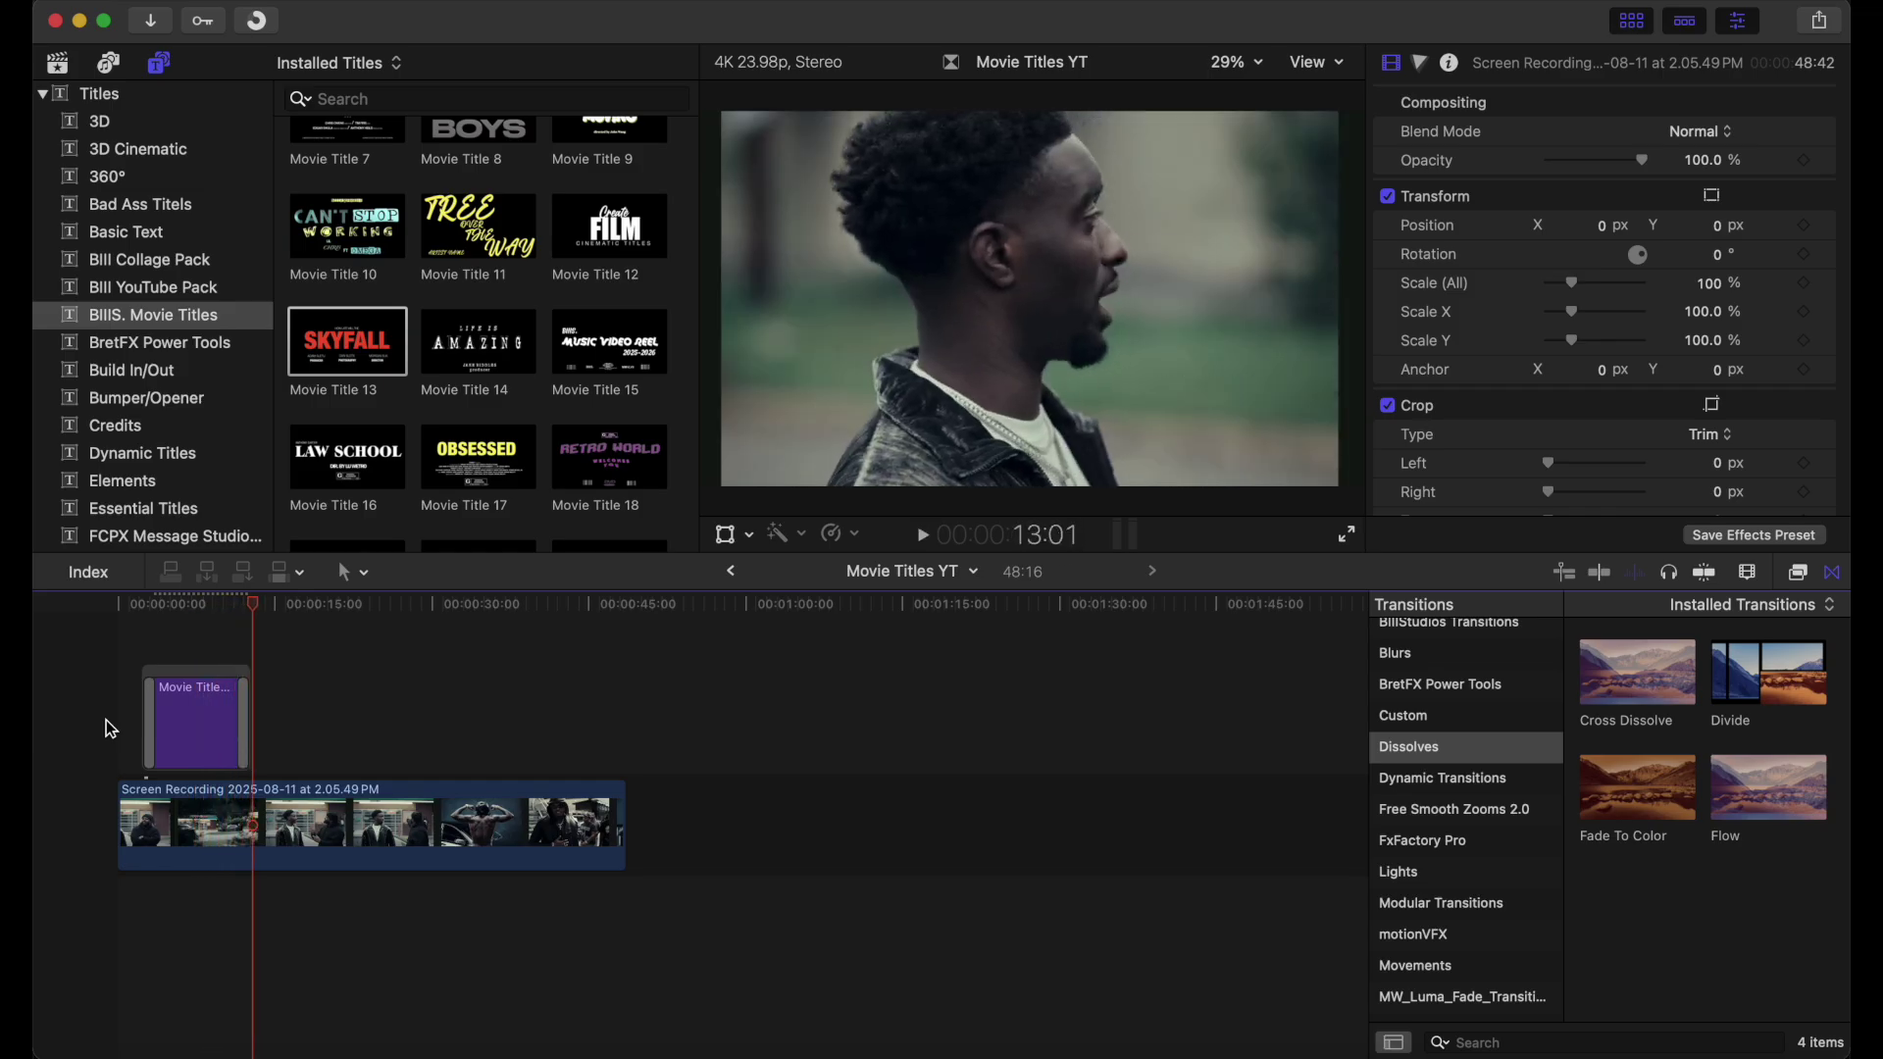
{"action": "left_click", "coordinate": [180, 643]}
Set the SKYFALL text face colour to mint green (R 132, G 249, B 223).
{"action": "left_click", "coordinate": [185, 687]}
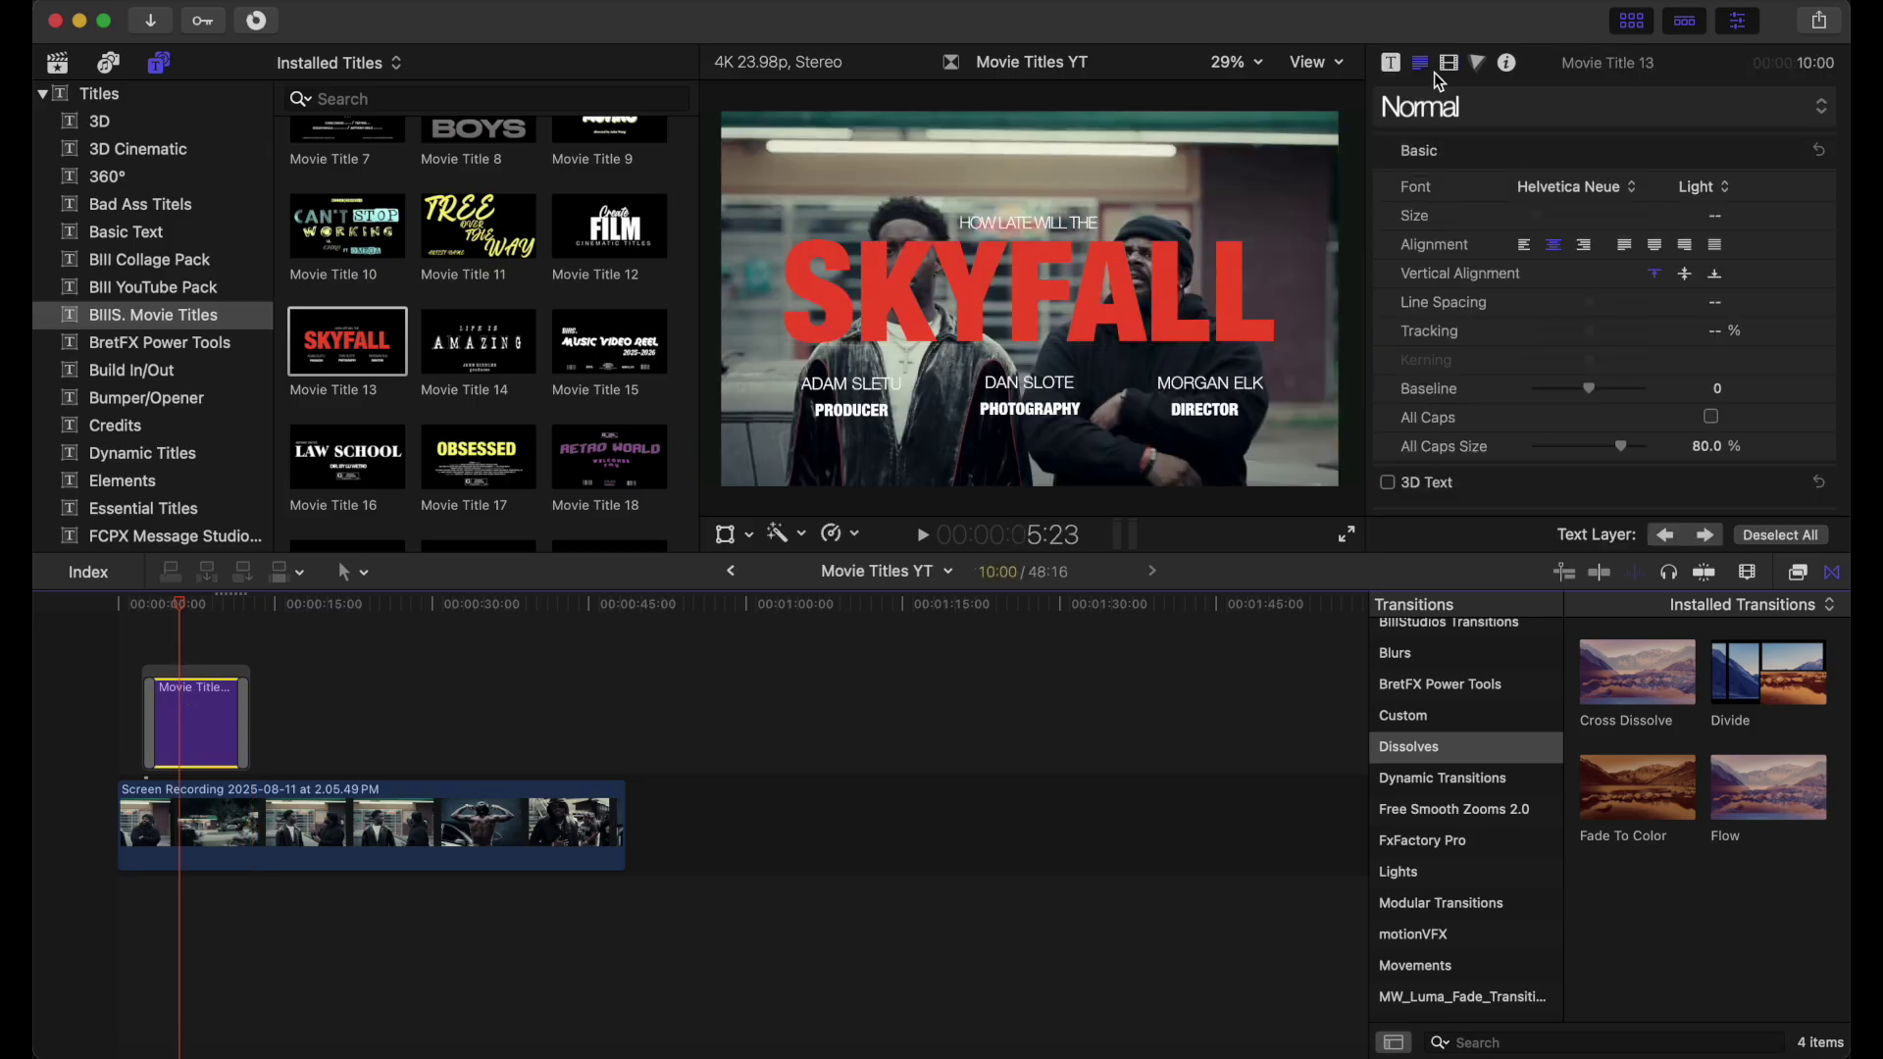
{"action": "scroll", "coordinate": [1452, 279], "scroll_direction": "down", "scroll_amount": 5}
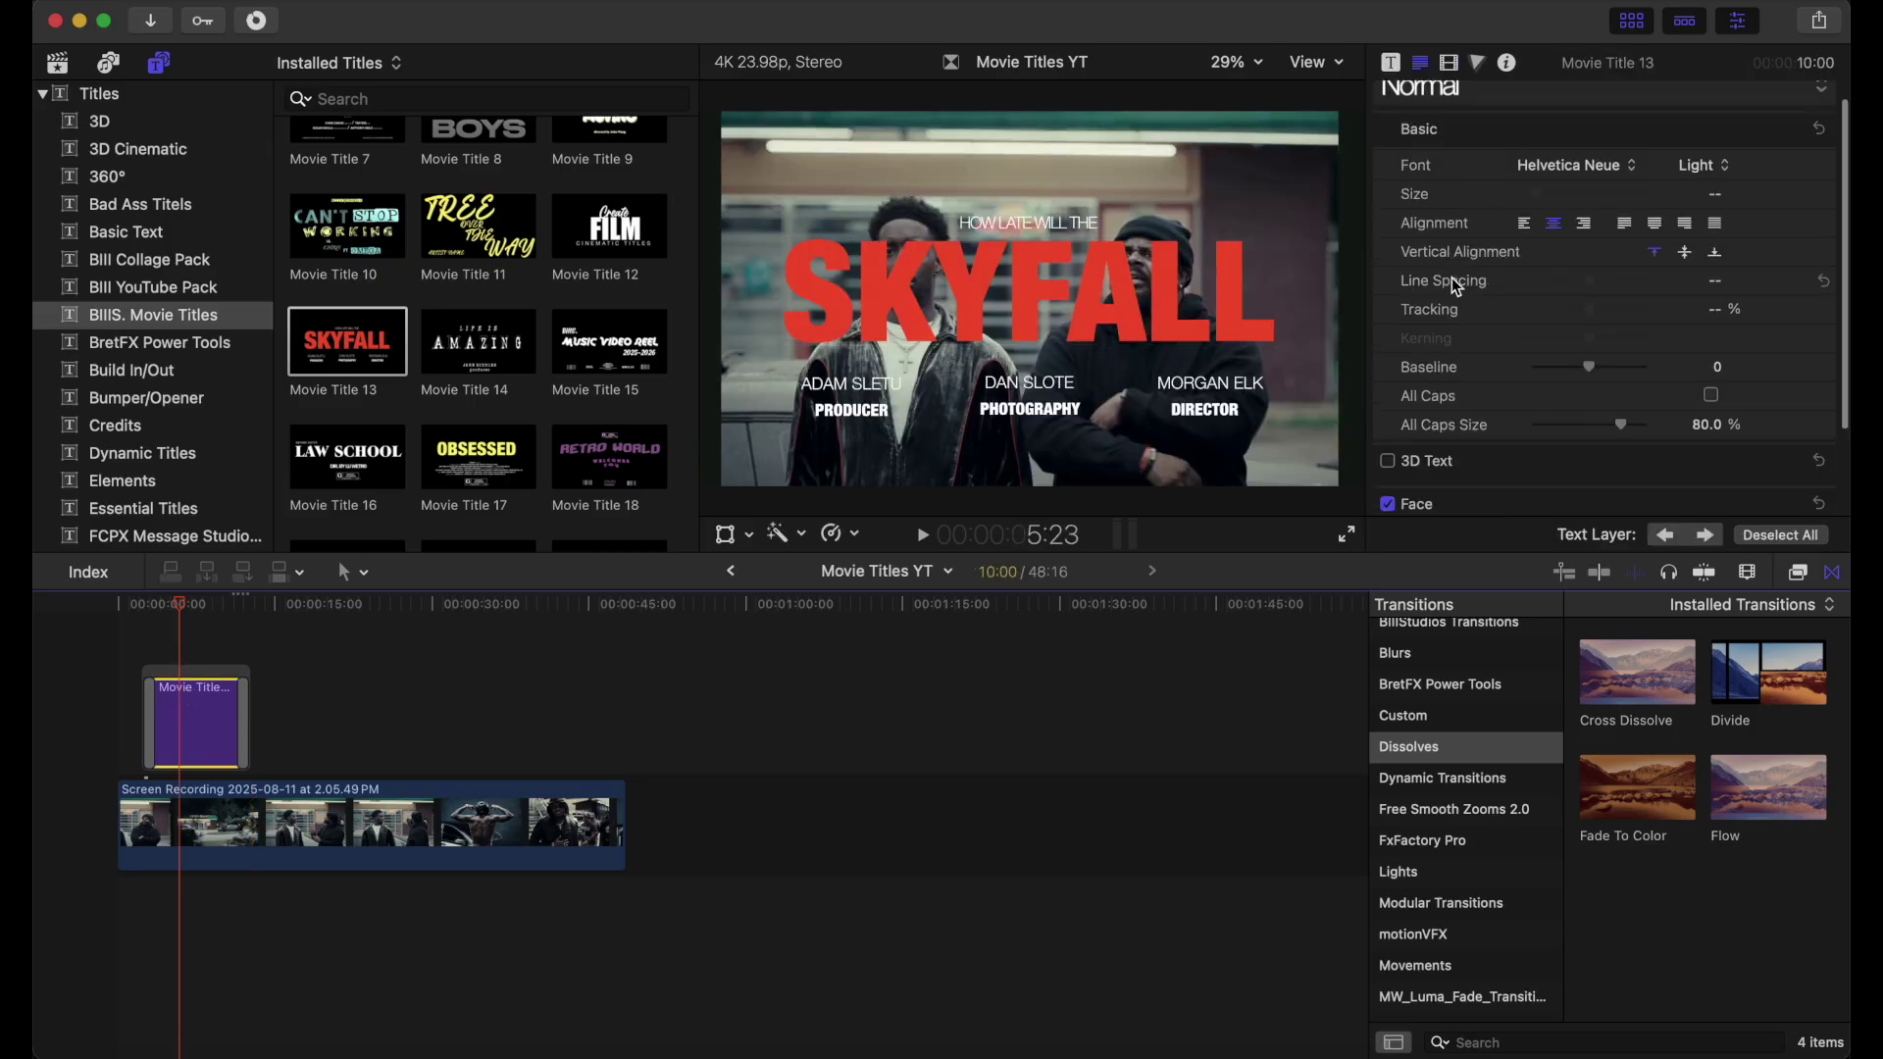
{"action": "left_click", "coordinate": [1121, 299]}
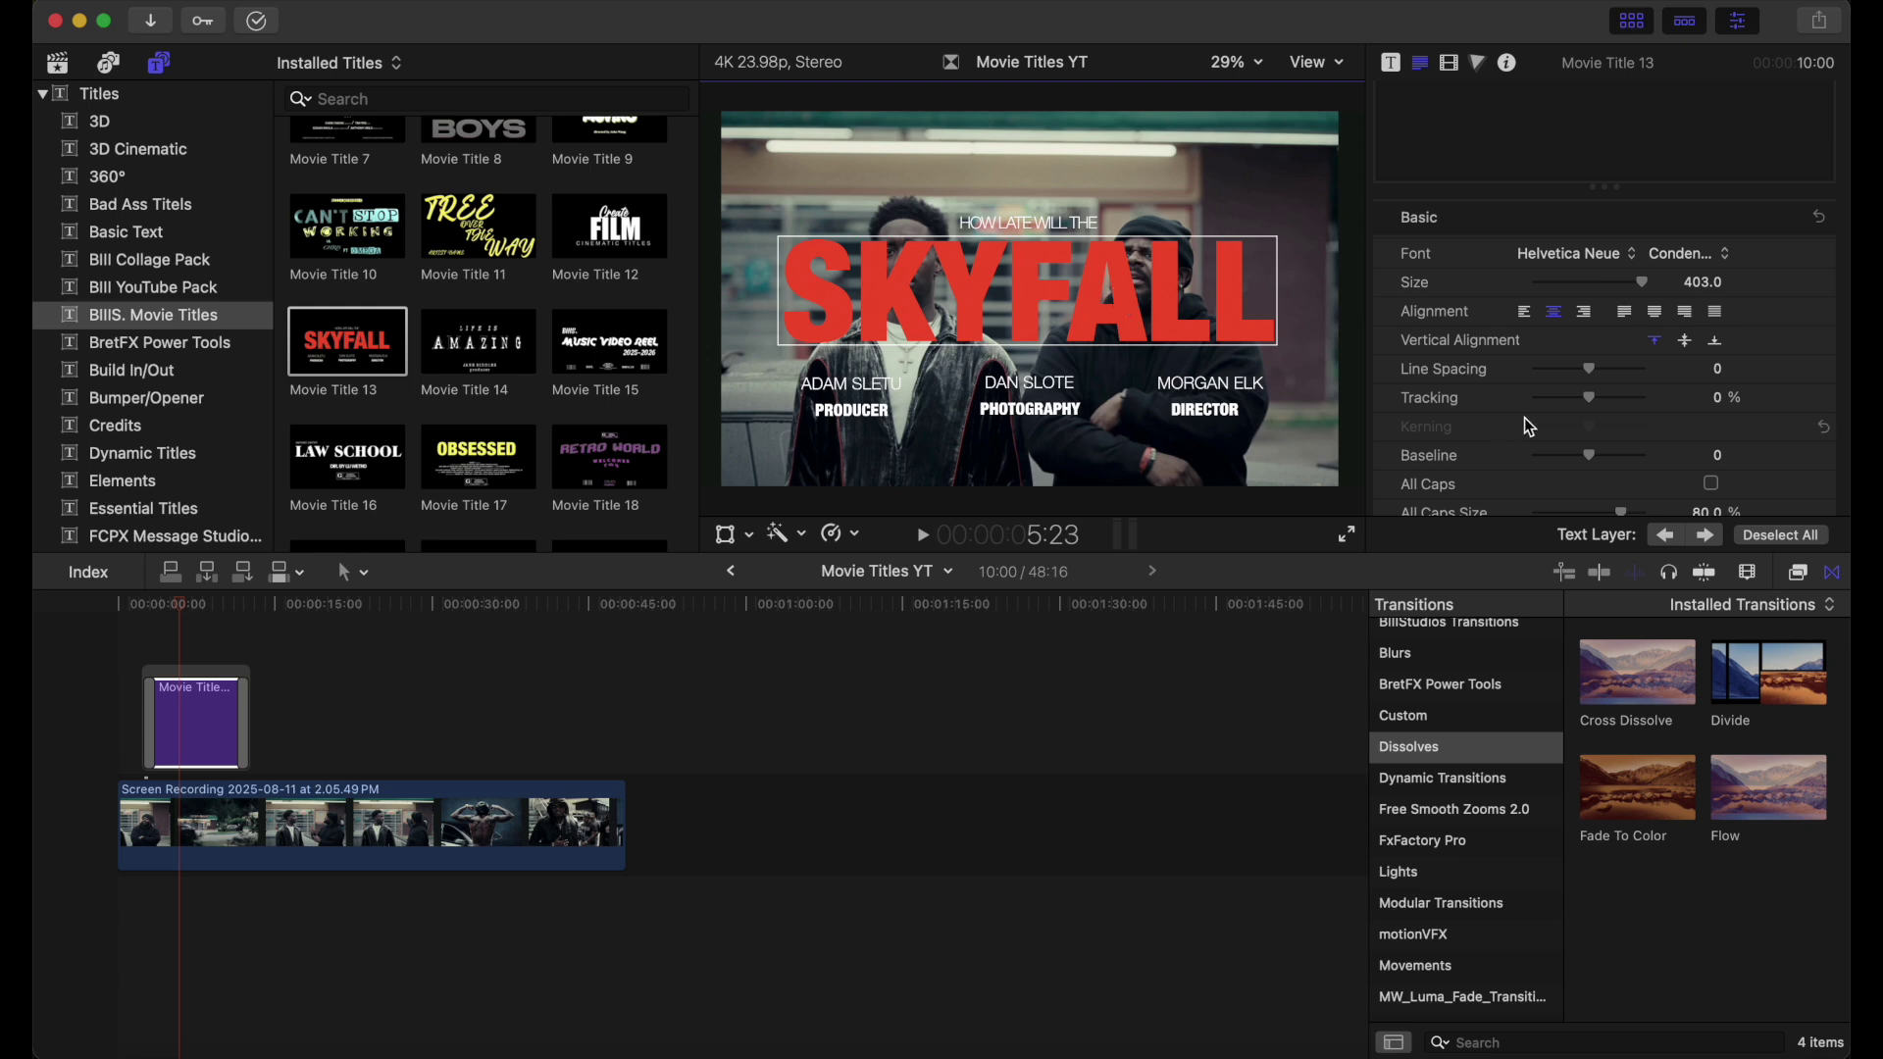
{"action": "scroll", "coordinate": [1569, 412], "scroll_direction": "down", "scroll_amount": 10}
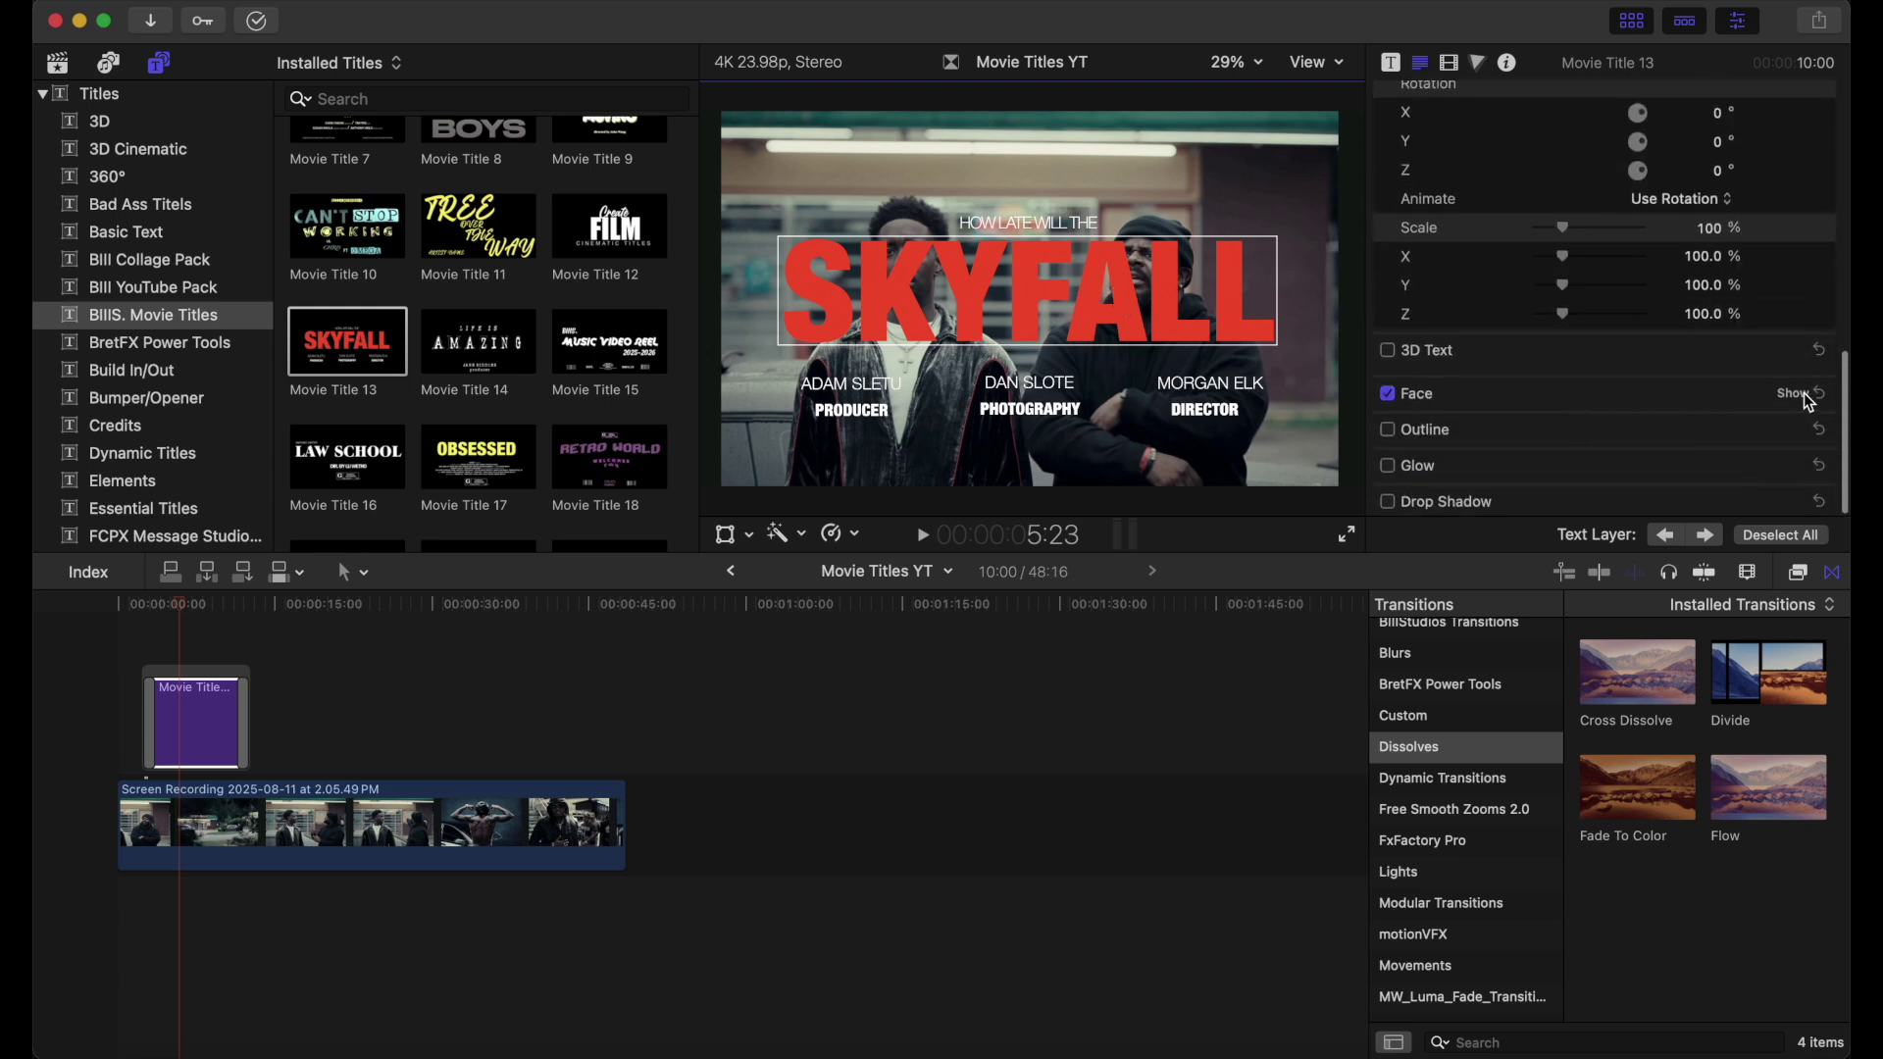
{"action": "left_click", "coordinate": [1807, 394]}
{"action": "left_click", "coordinate": [1727, 454]}
{"action": "left_click", "coordinate": [1699, 512]}
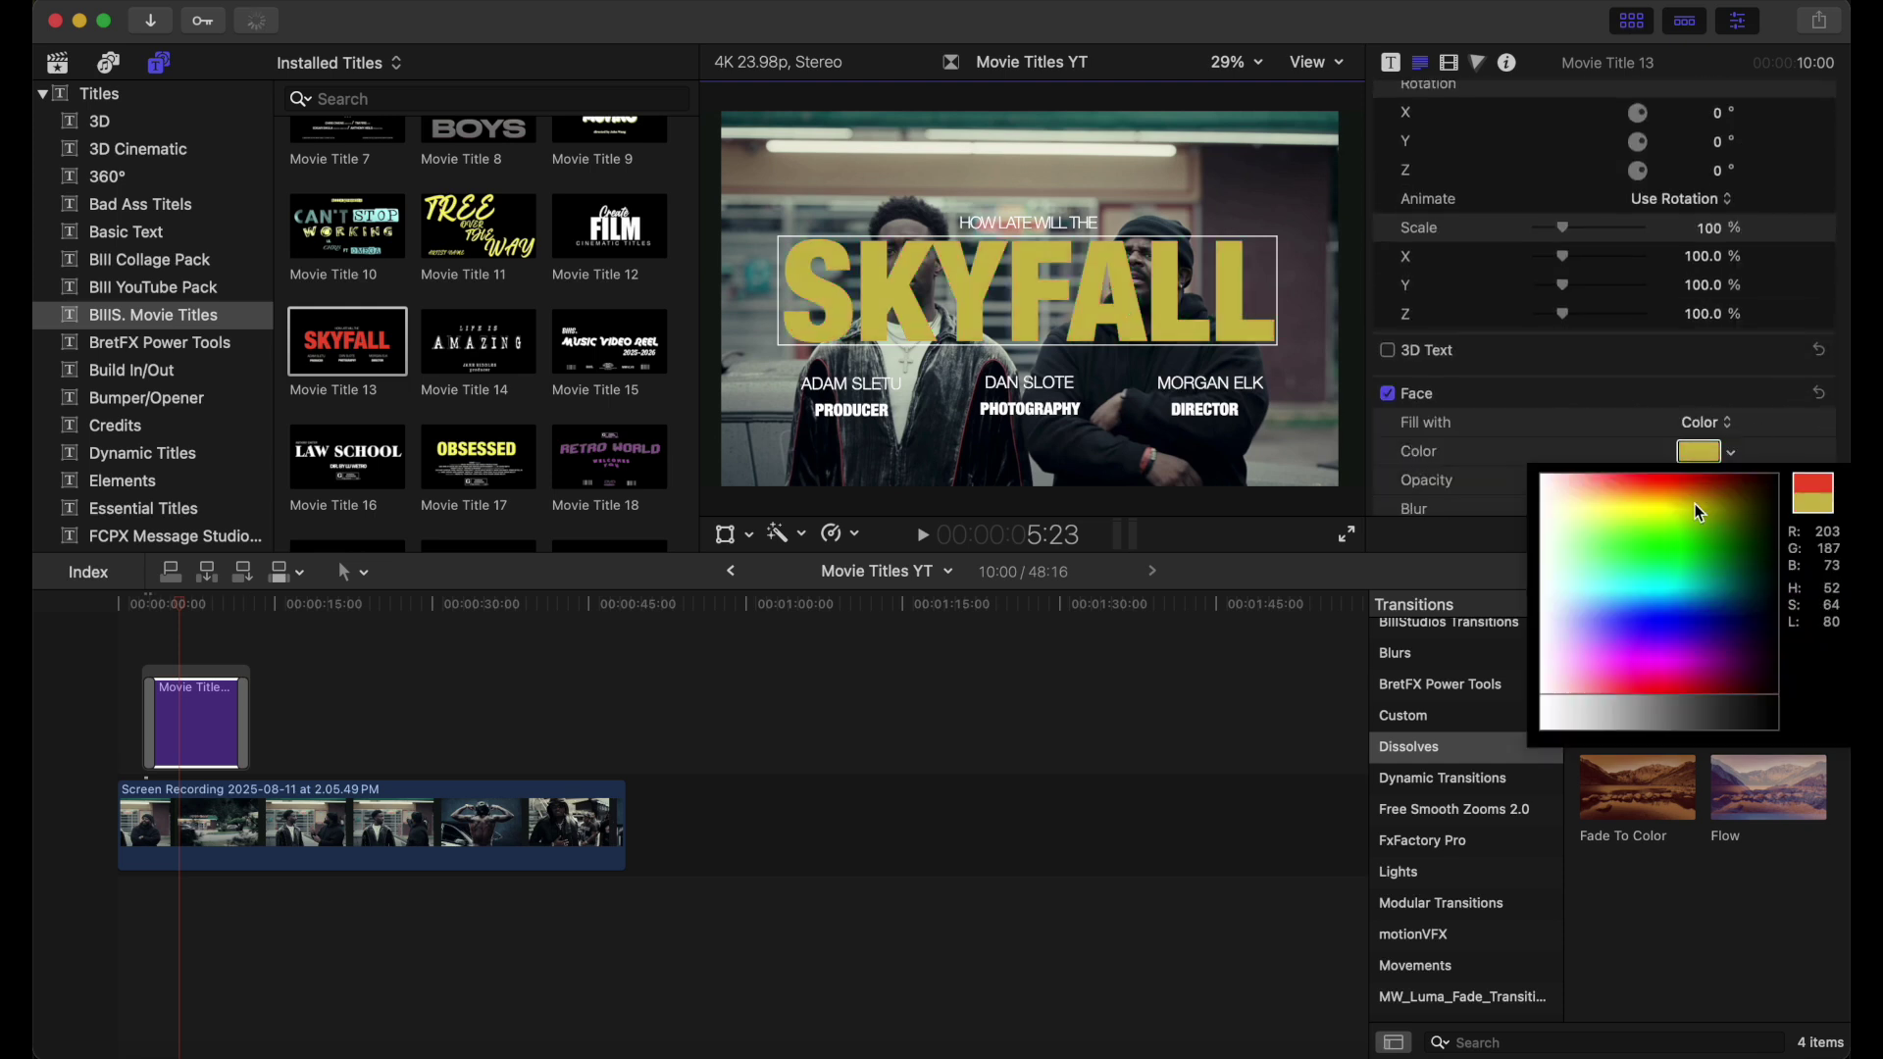
{"action": "left_click_drag", "start_coordinate": [1699, 512], "coordinate": [1650, 575]}
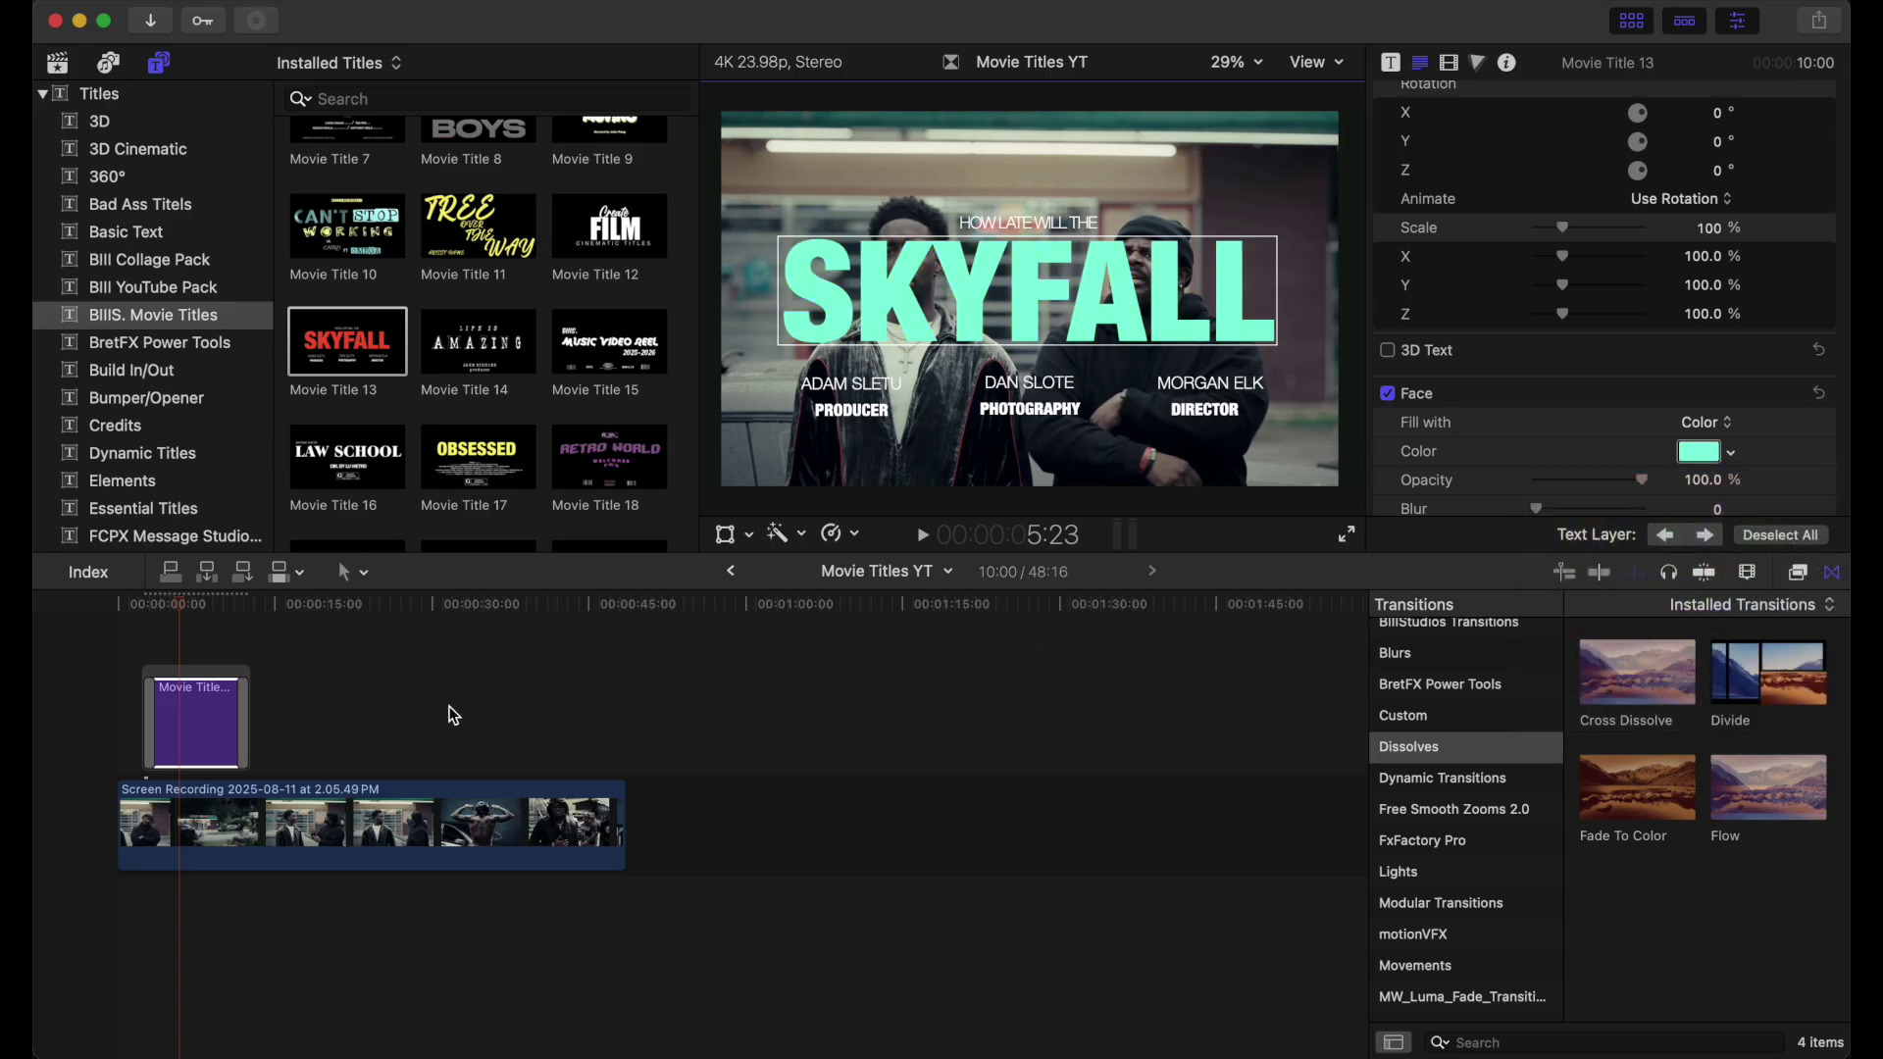
{"action": "double_click", "coordinate": [1137, 287]}
Replace the word SKYFALL with MAIN EVENT in capitals.
{"action": "key", "text": "Caps_Lock"}
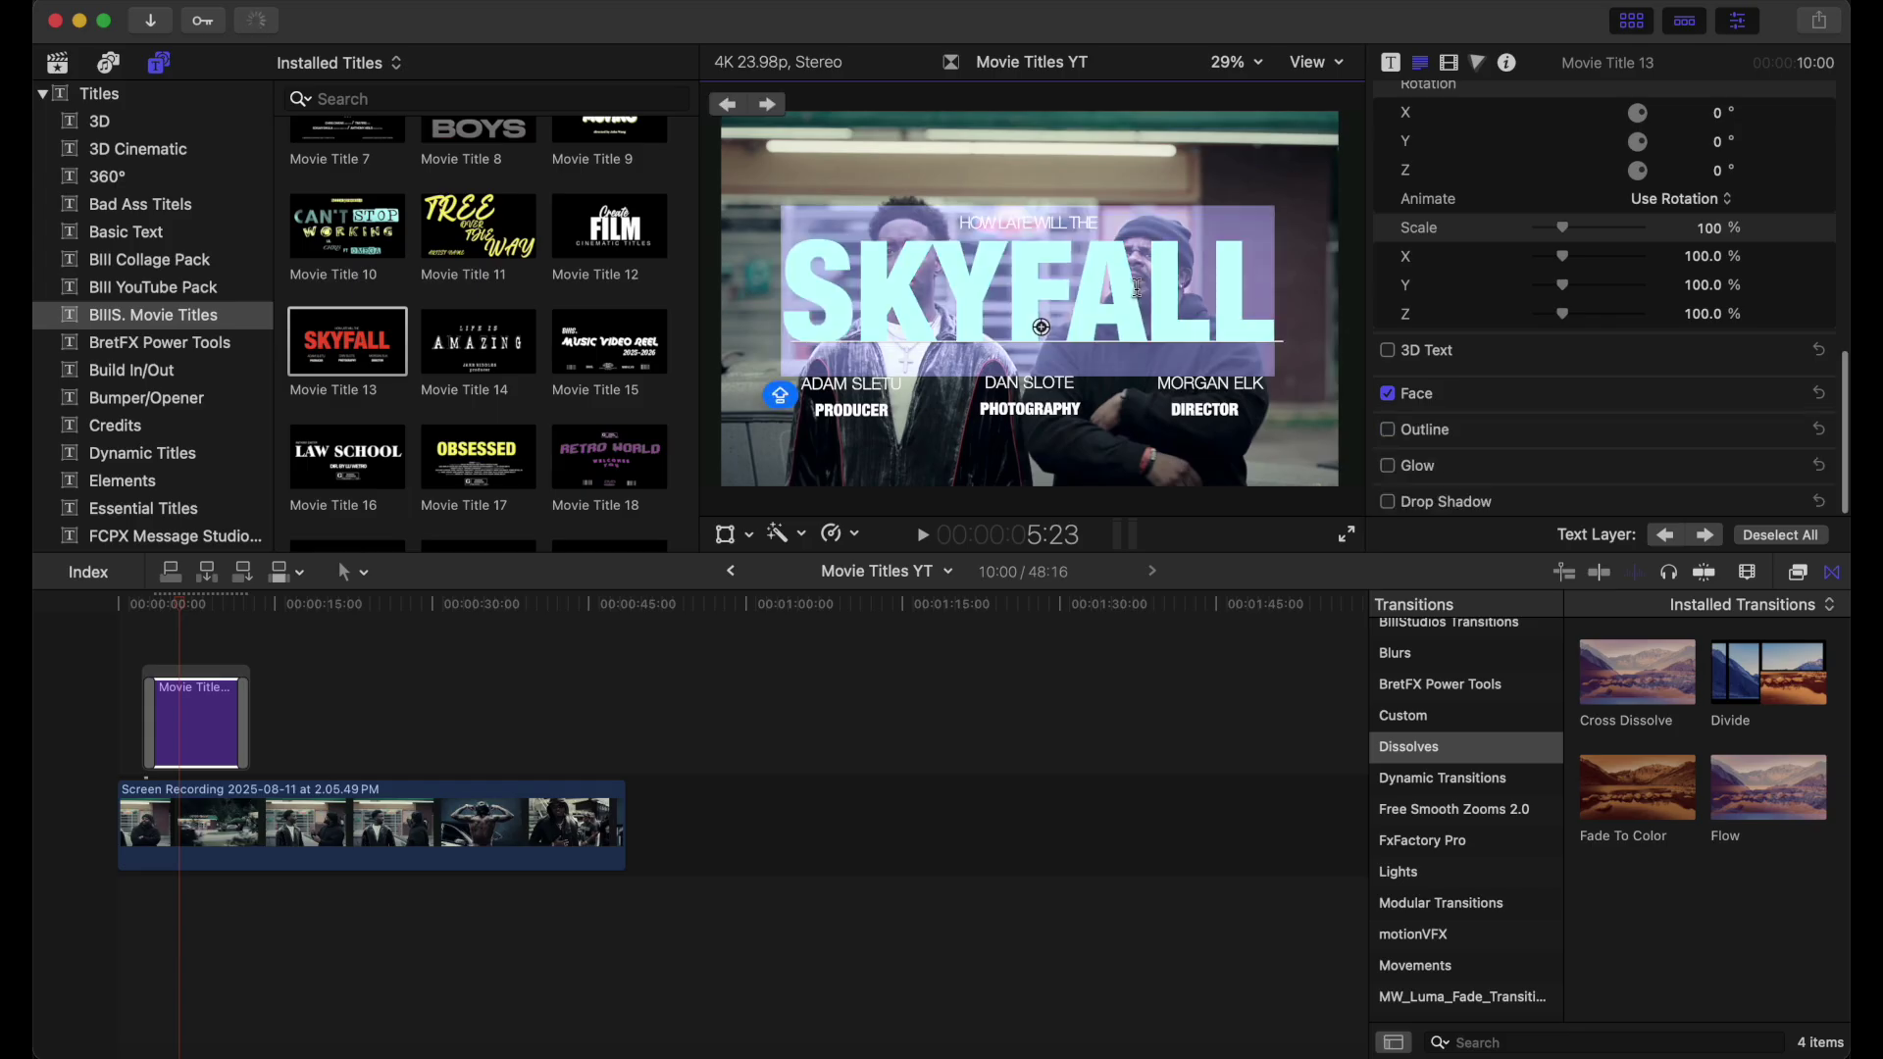
{"action": "left_click", "coordinate": [1243, 310]}
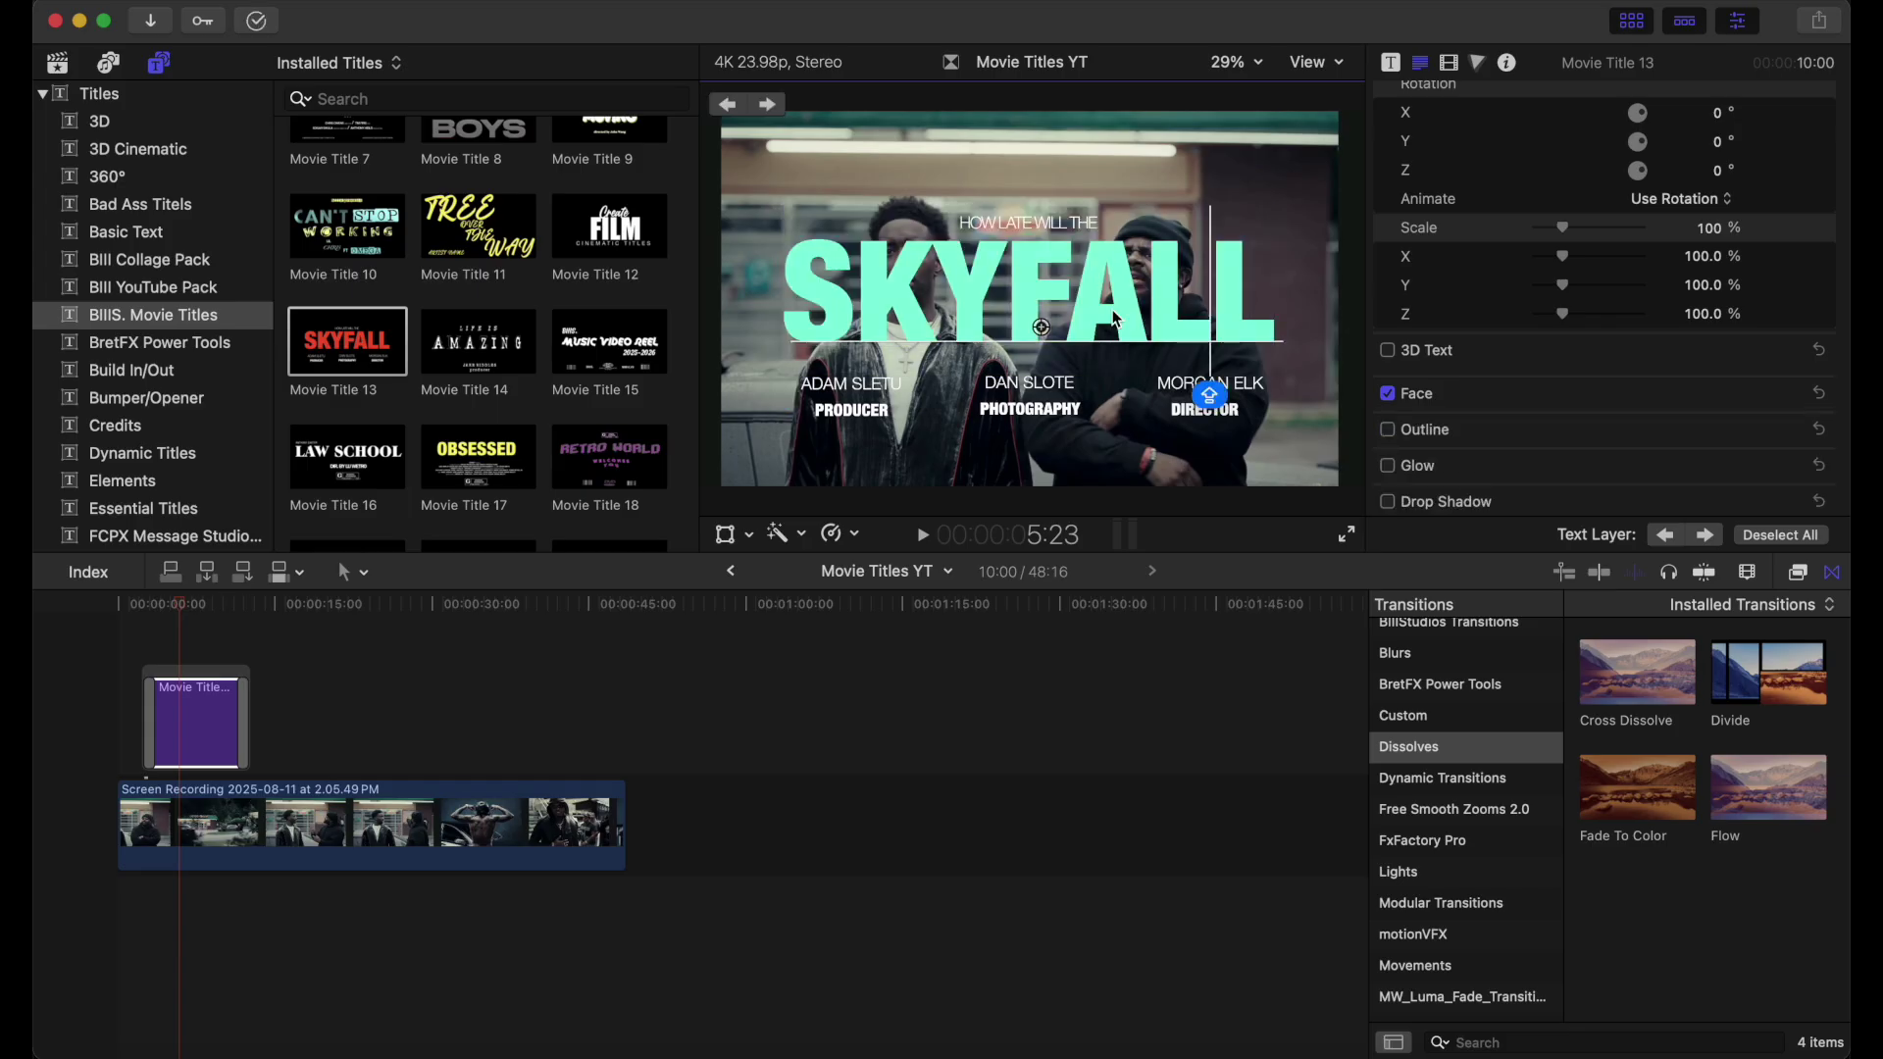
{"action": "key", "text": "BackSpace"}
{"action": "key", "text": "BackSpace"}
{"action": "key", "text": "BackSpace"}
{"action": "key", "text": "BackSpace"}
{"action": "key", "text": "BackSpace"}
{"action": "key", "text": "BackSpace"}
{"action": "key", "text": "BackSpace"}
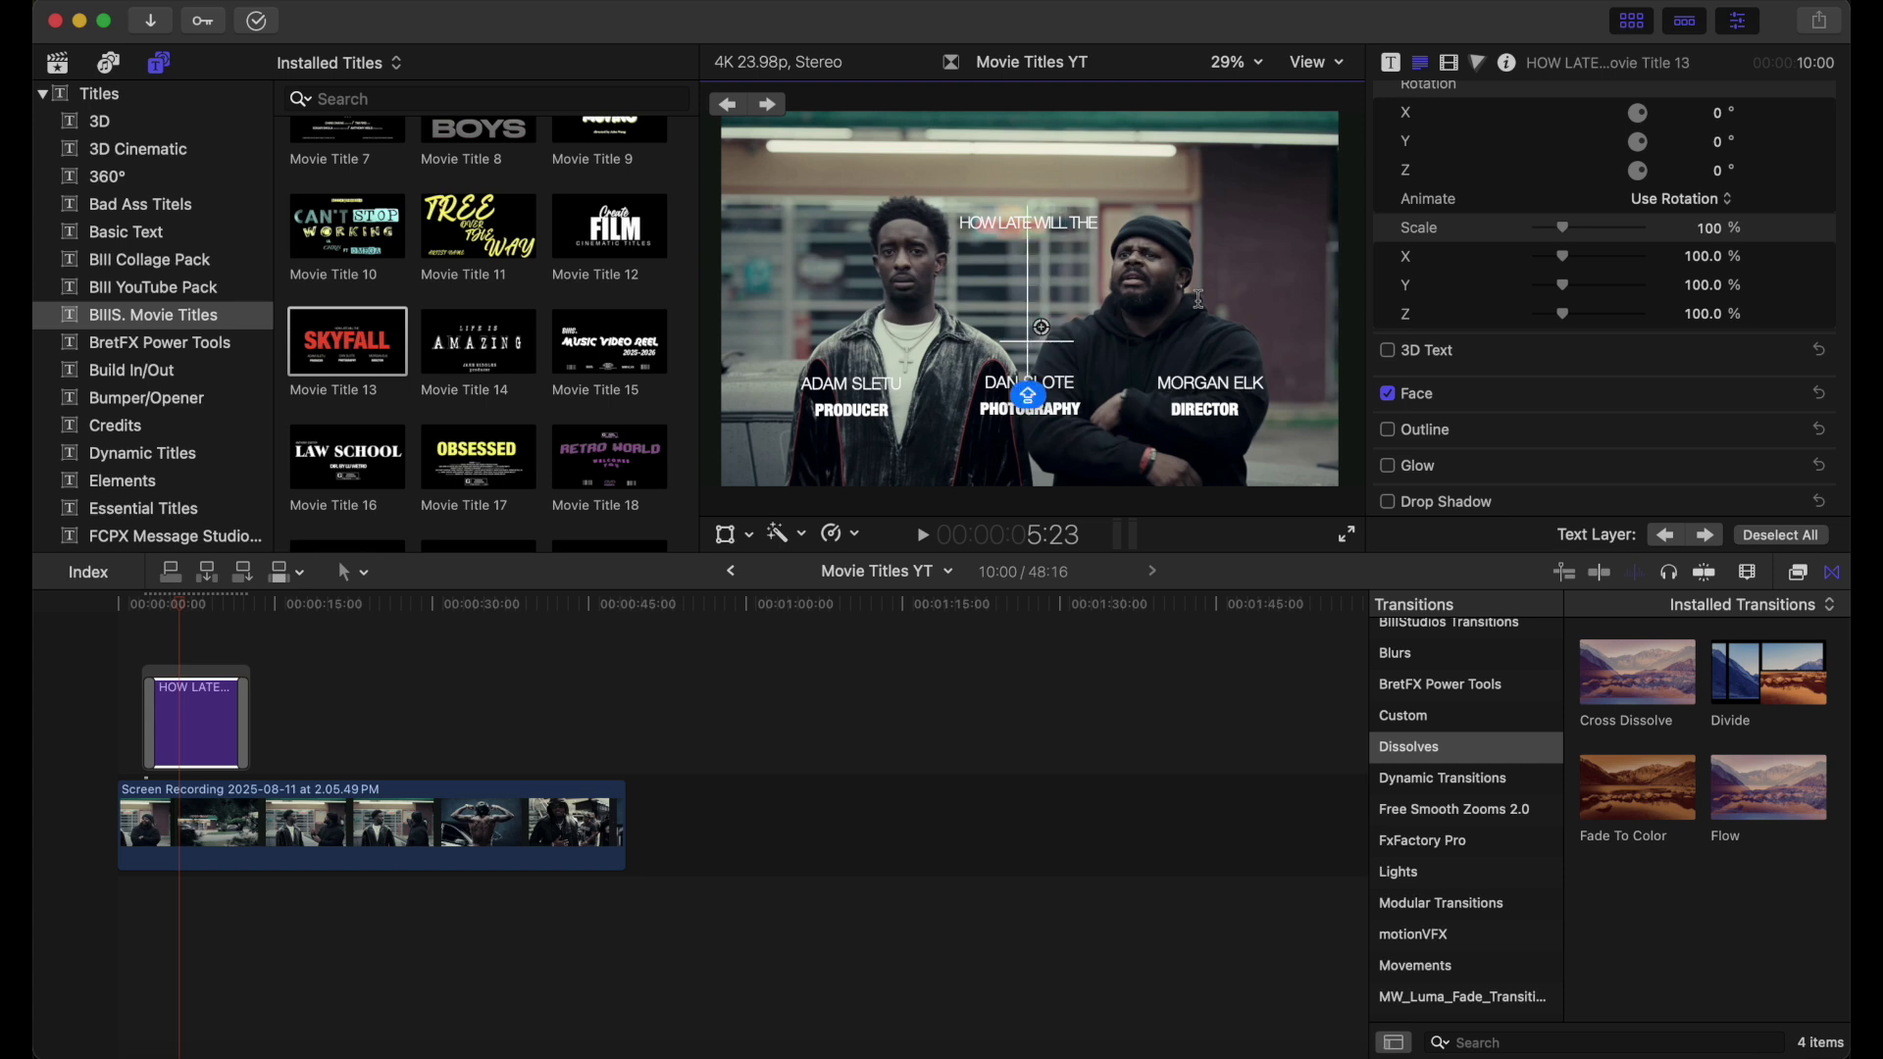
{"action": "type", "text": "MAIN"}
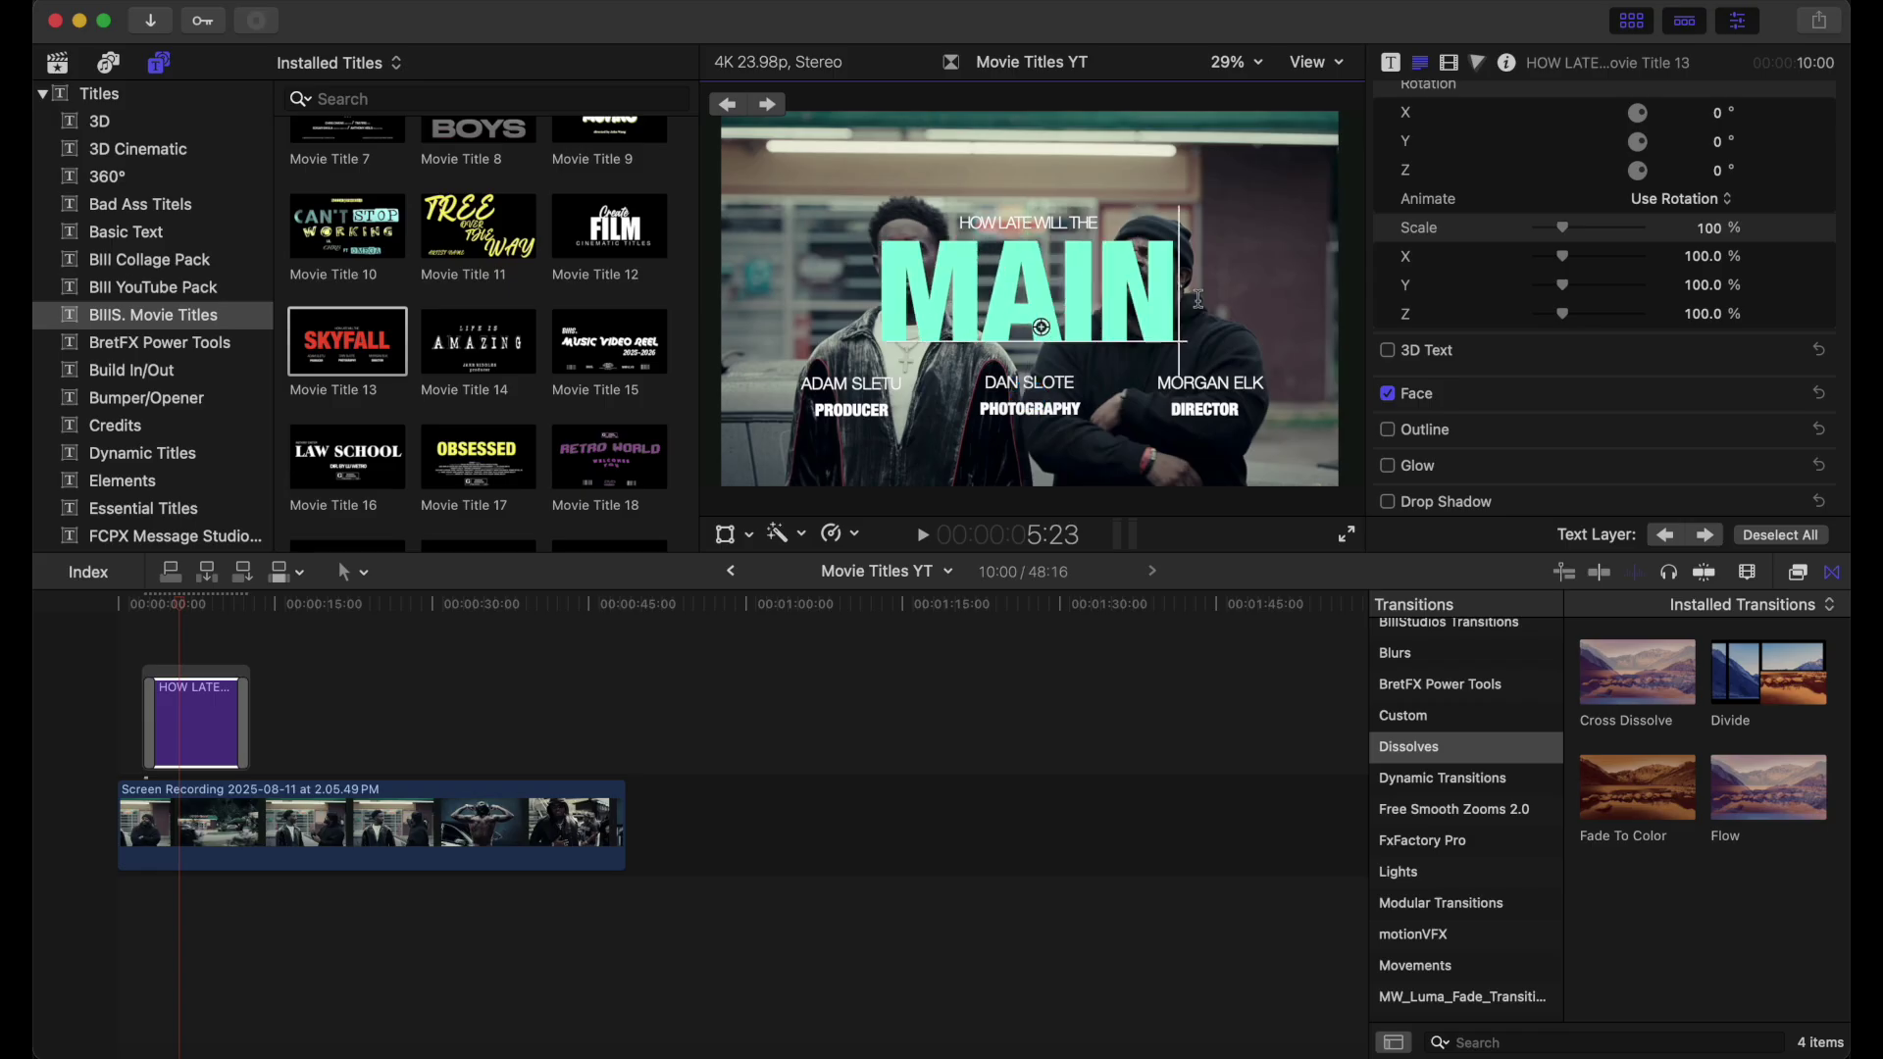
{"action": "type", "text": " EVENT"}
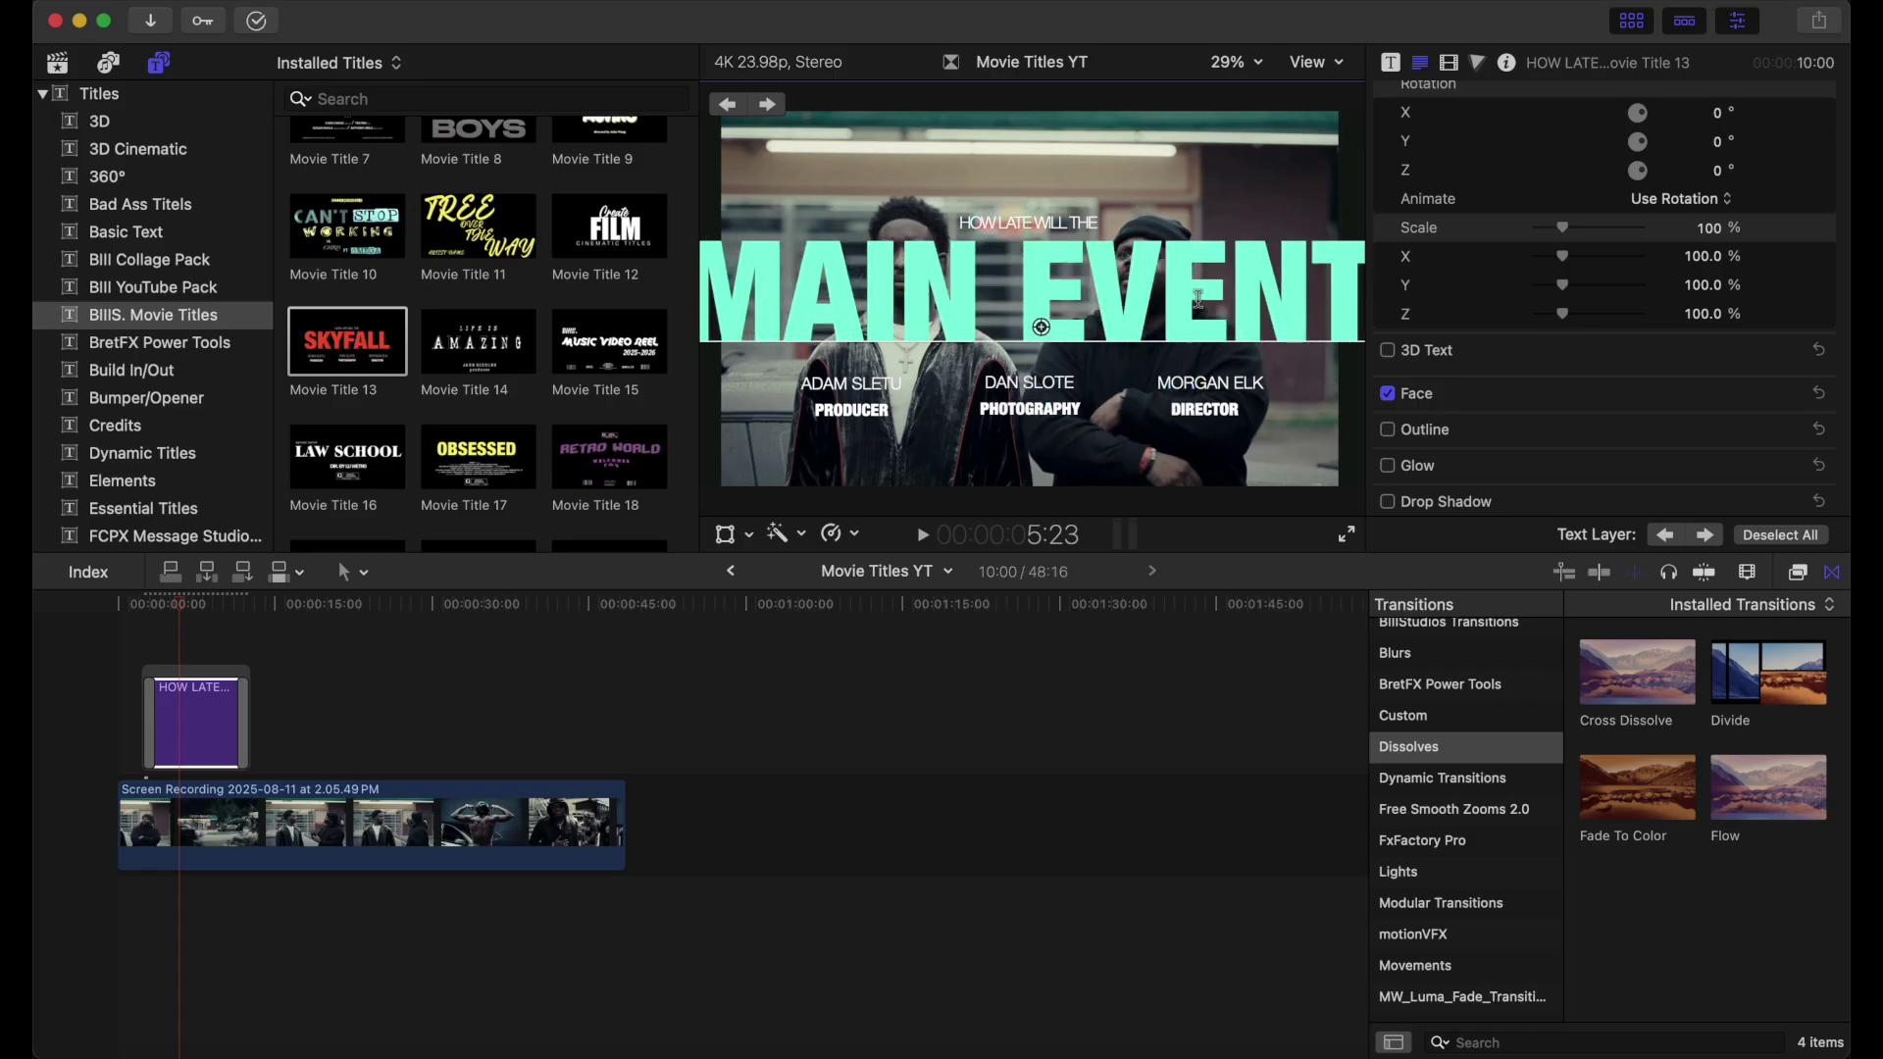
Reduce the MAIN EVENT font size to 320.8 so it fits the frame.
{"action": "scroll", "coordinate": [1536, 331], "scroll_direction": "up", "scroll_amount": 5}
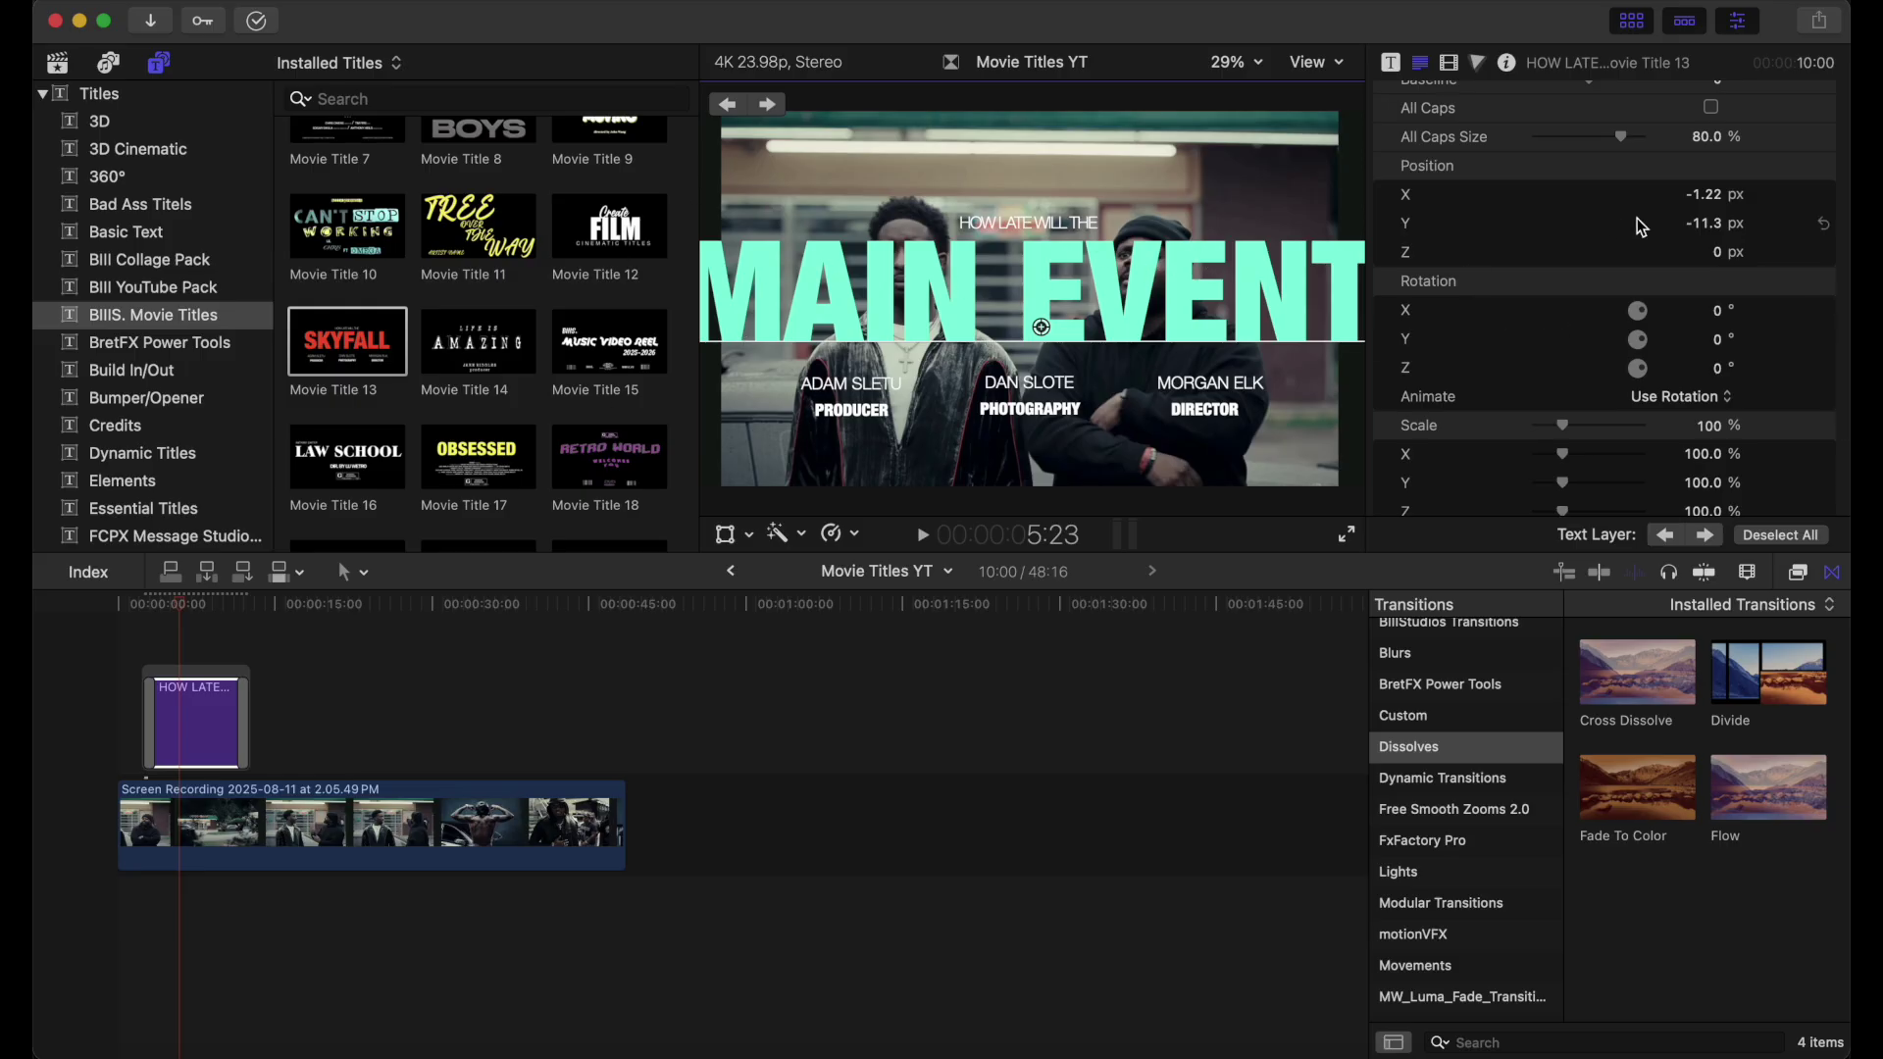
{"action": "scroll", "coordinate": [1640, 228], "scroll_direction": "up", "scroll_amount": 8}
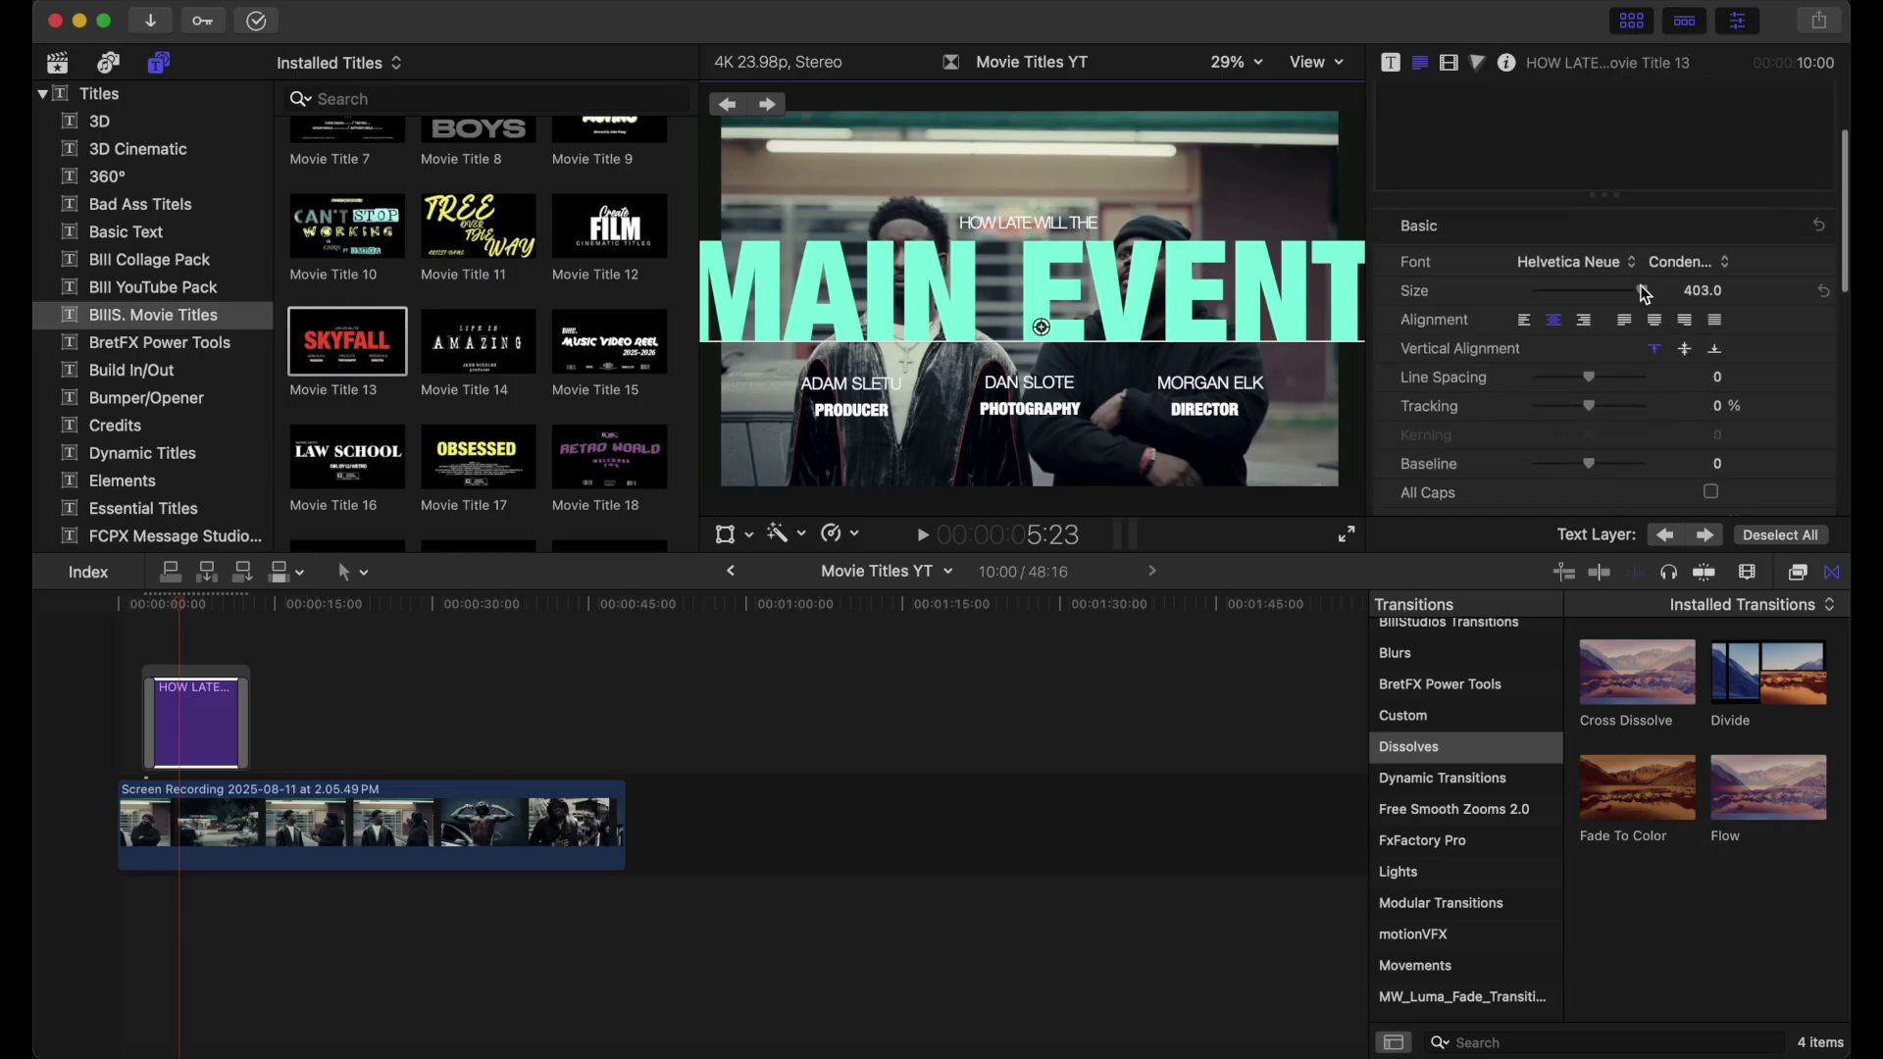
{"action": "left_click_drag", "start_coordinate": [1703, 289], "coordinate": [1689, 290]}
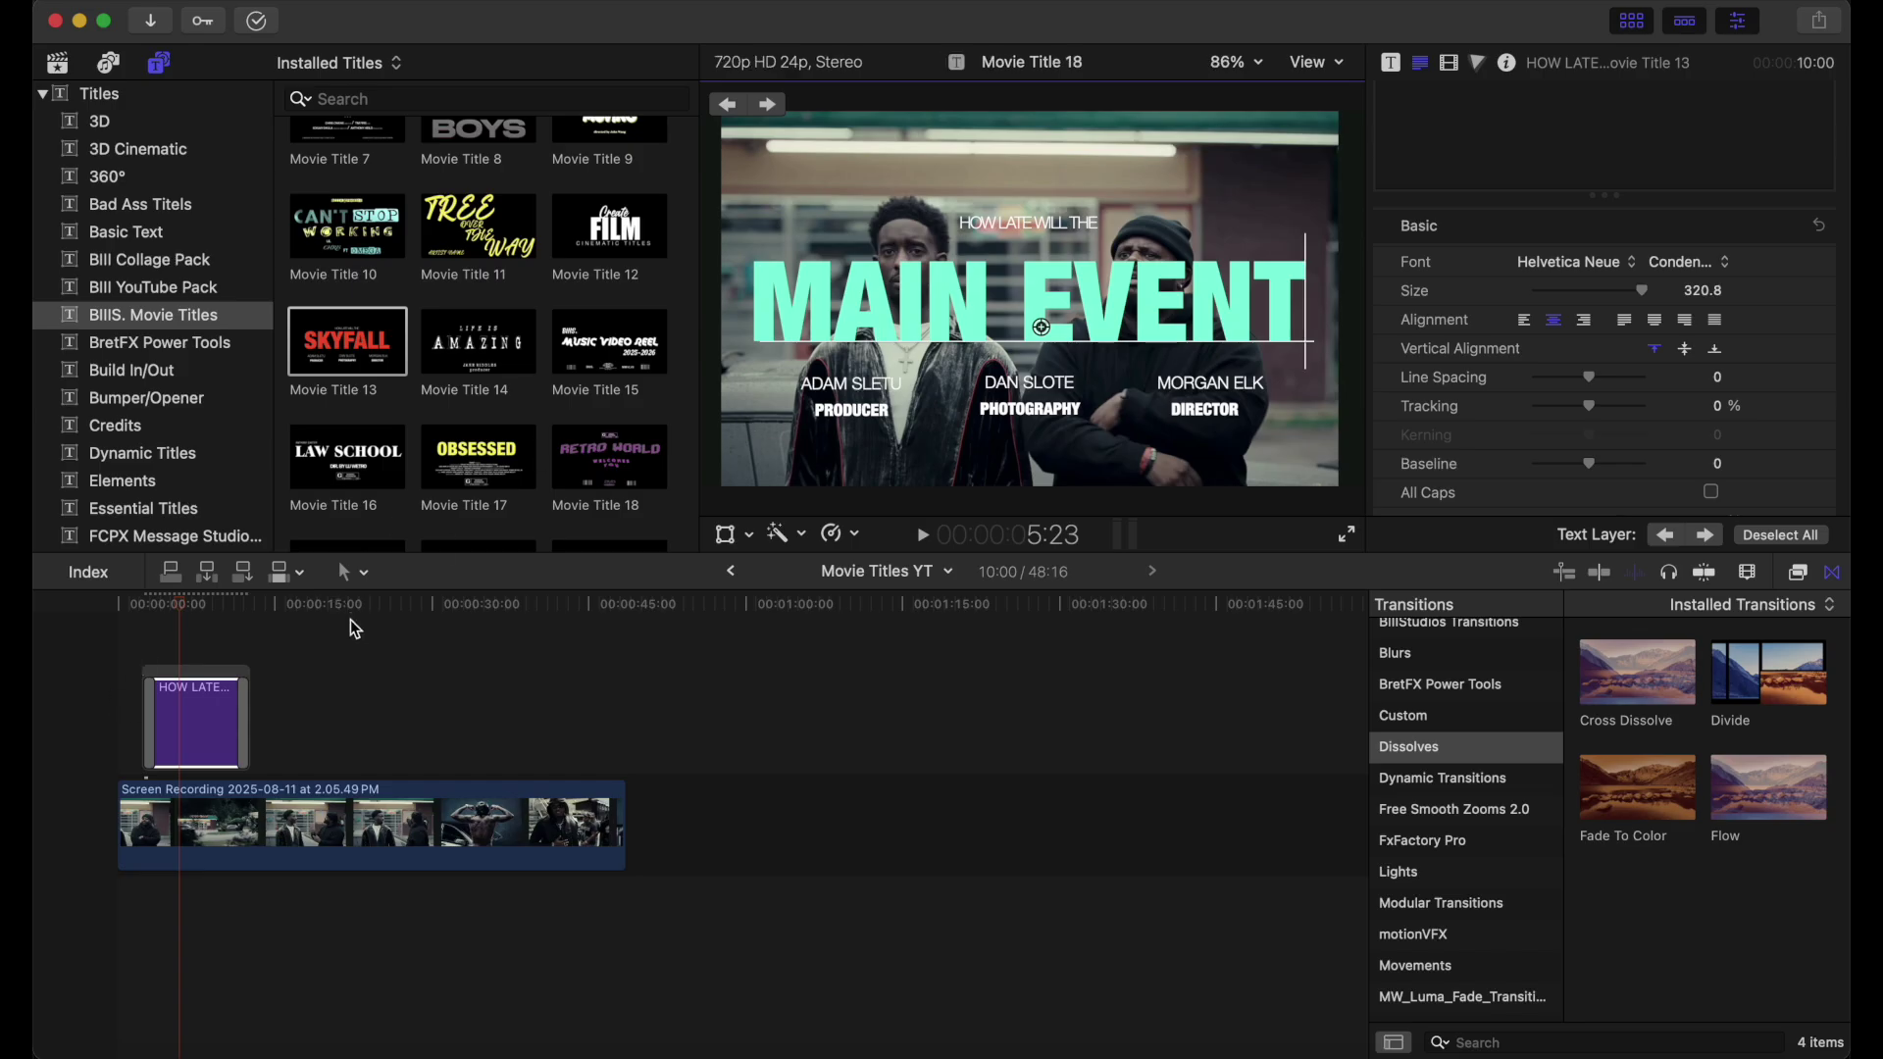
Replay the edited title from the start, then park the playhead on it to show the credits.
{"action": "left_click", "coordinate": [129, 649]}
{"action": "key", "text": "space"}
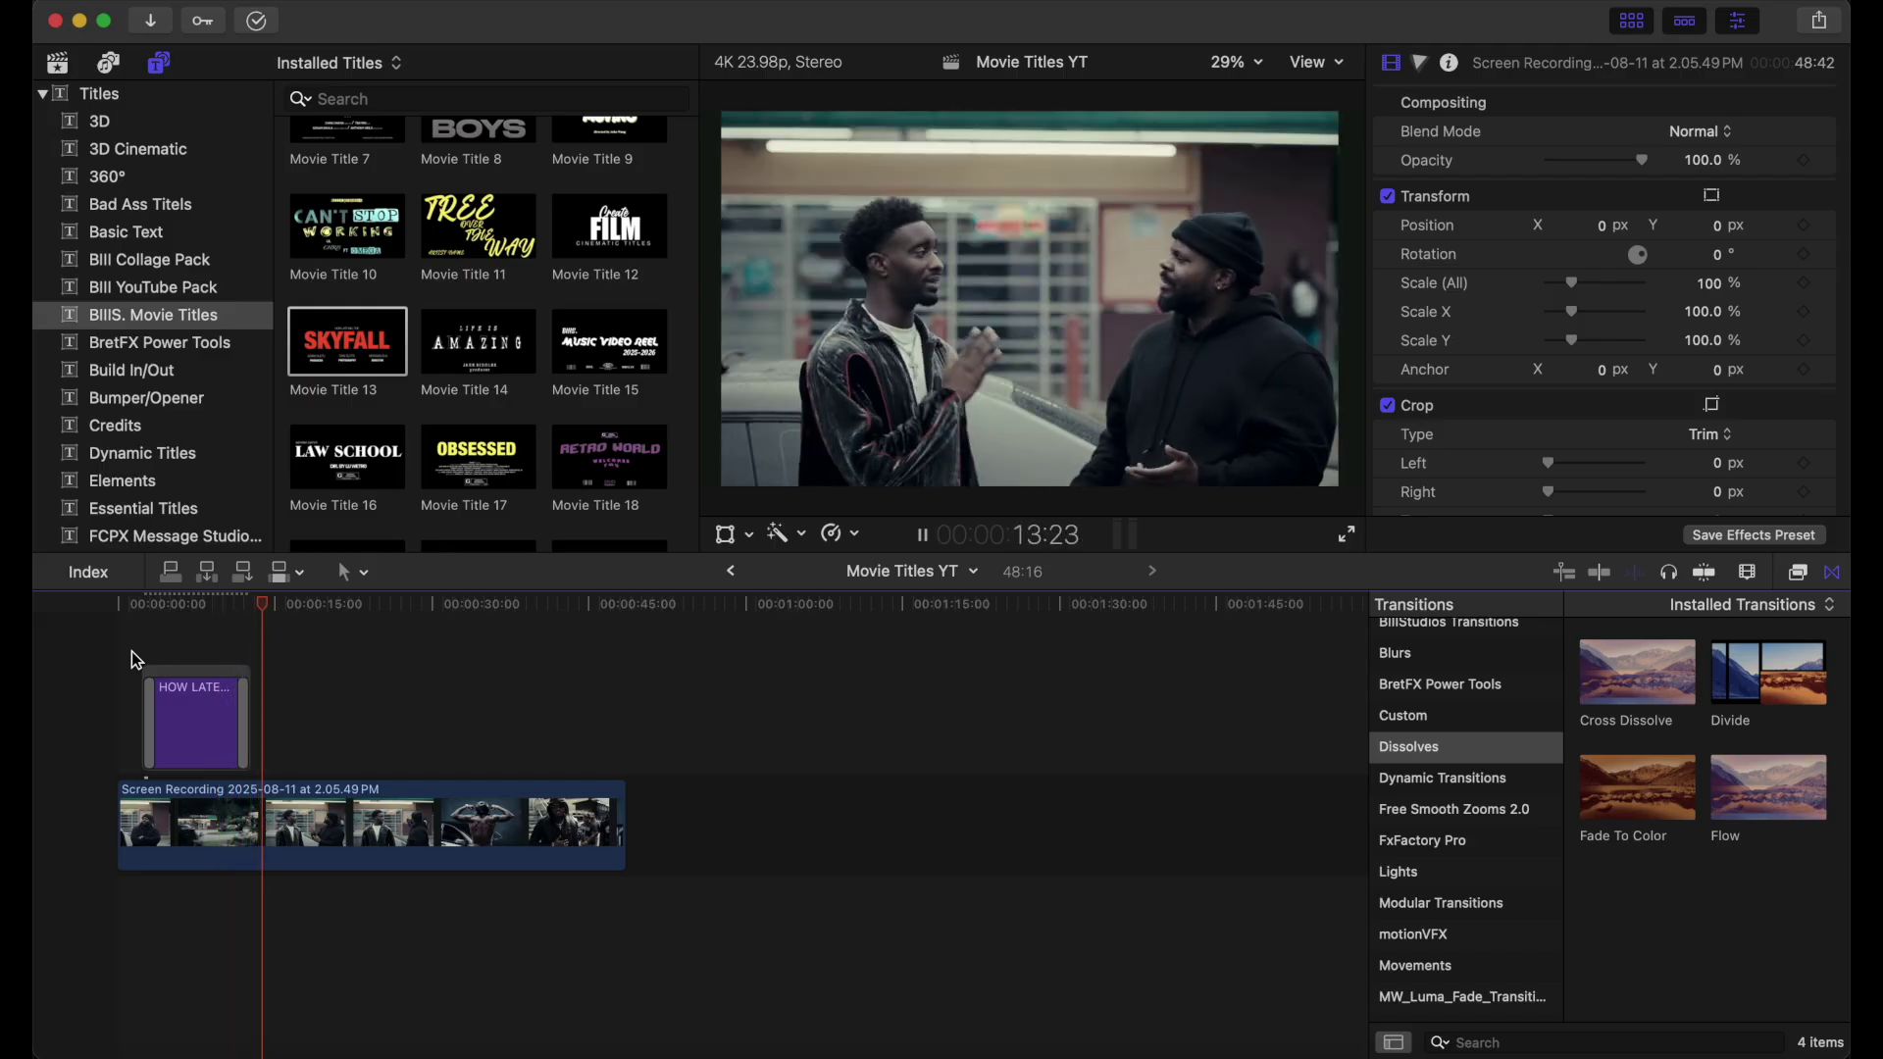
{"action": "left_click", "coordinate": [189, 644]}
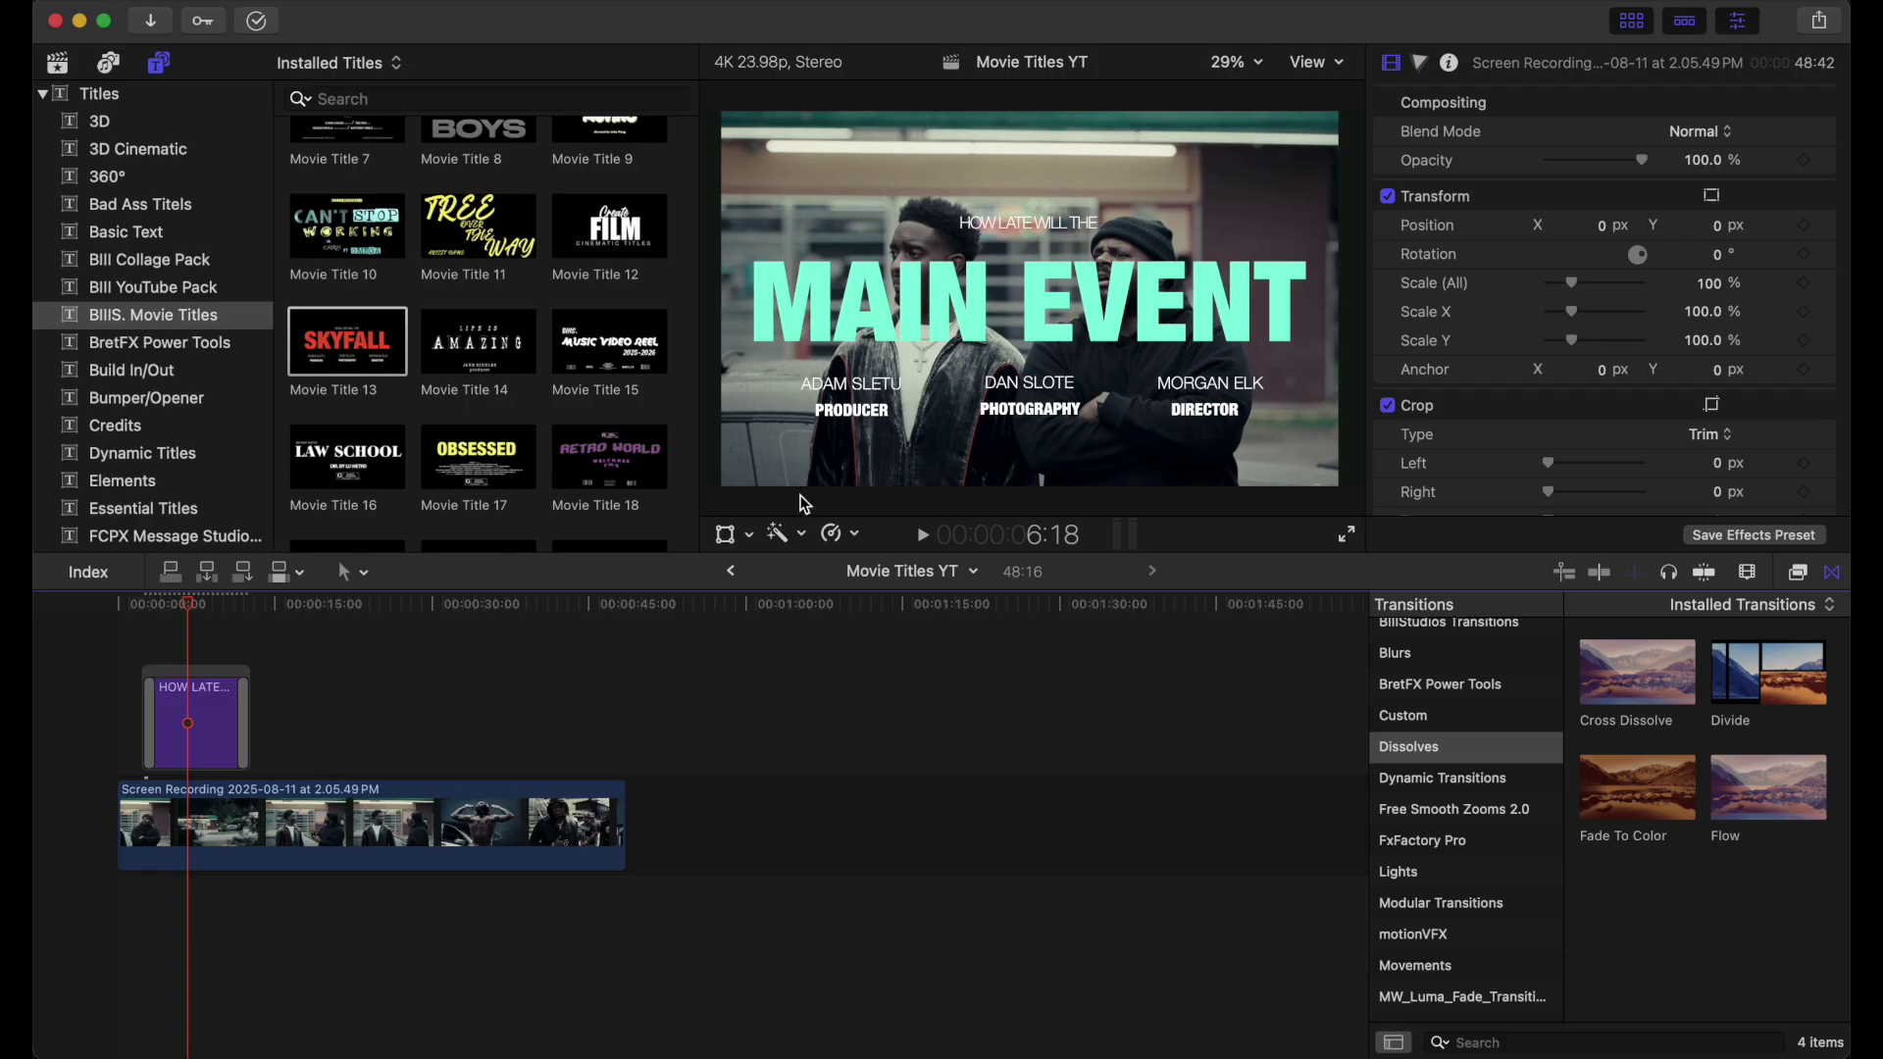
Change the producer credit's face colour to mint cyan.
{"action": "left_click", "coordinate": [855, 403]}
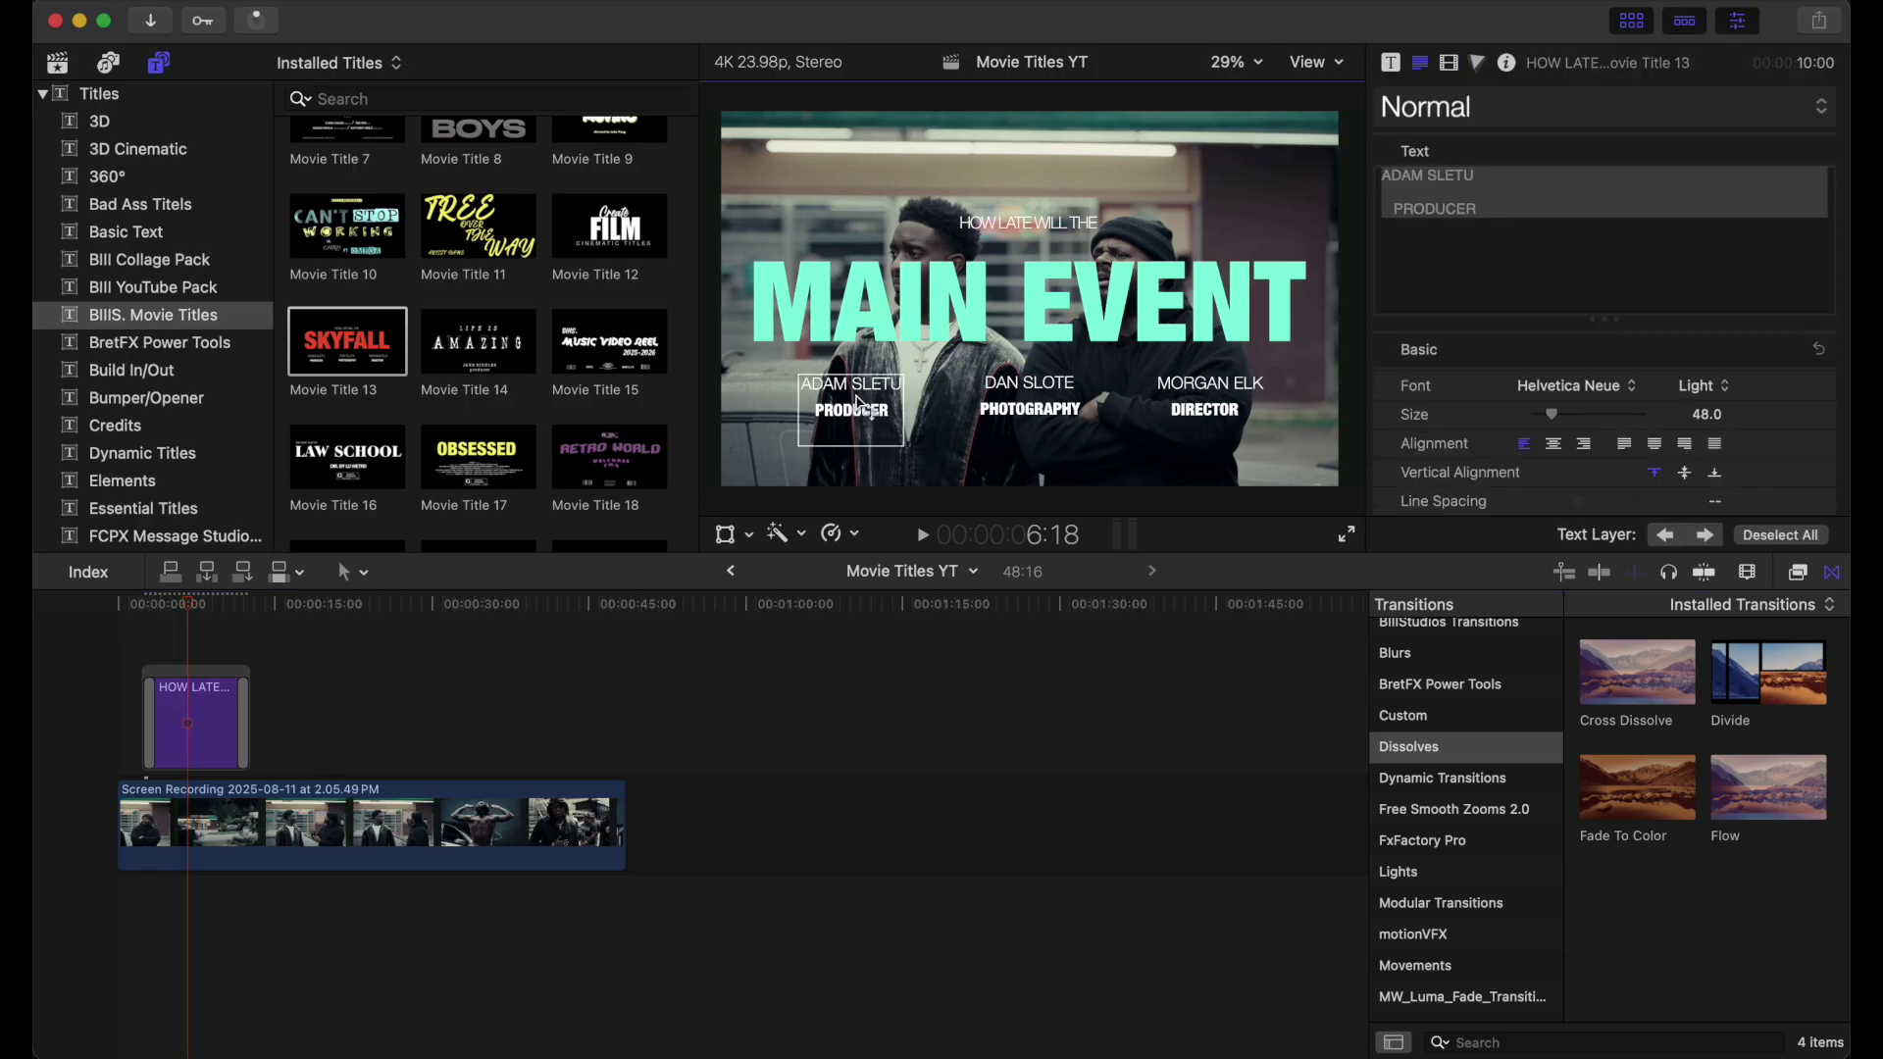
{"action": "scroll", "coordinate": [1414, 447], "scroll_direction": "down", "scroll_amount": 15}
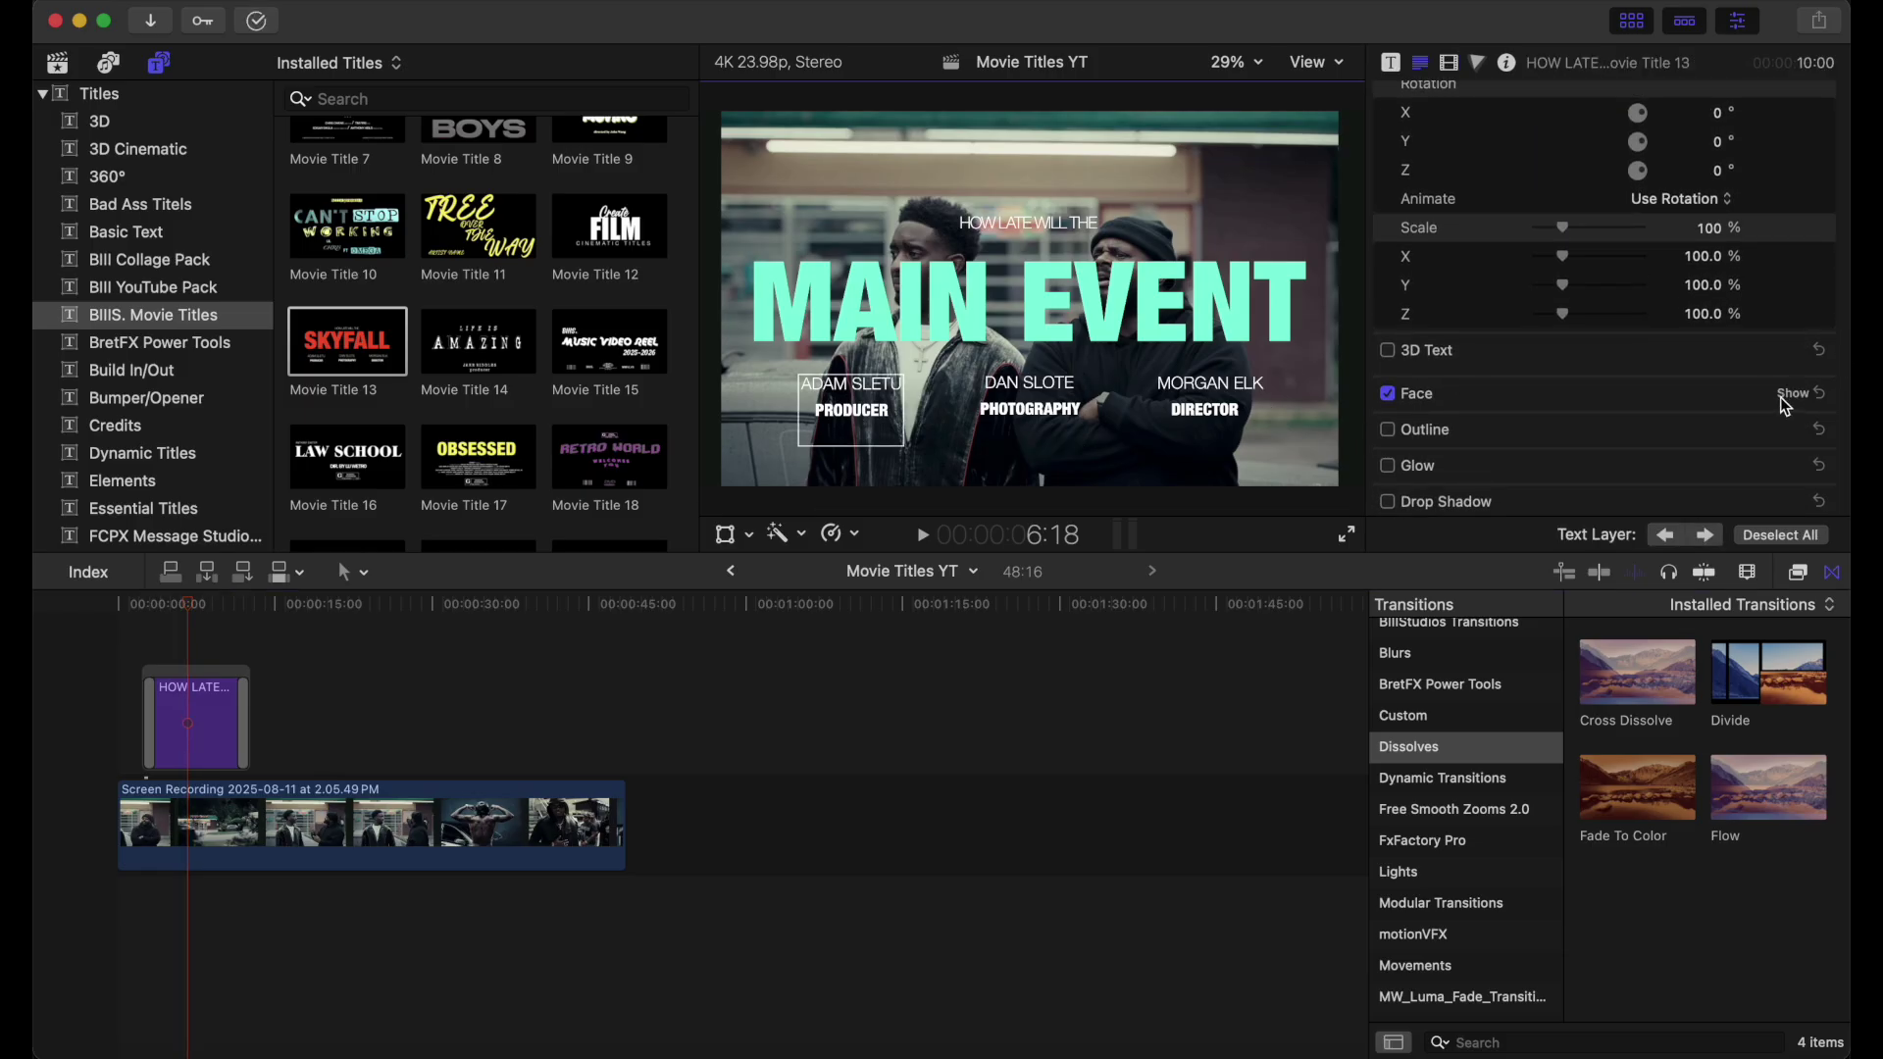
{"action": "left_click", "coordinate": [1785, 395]}
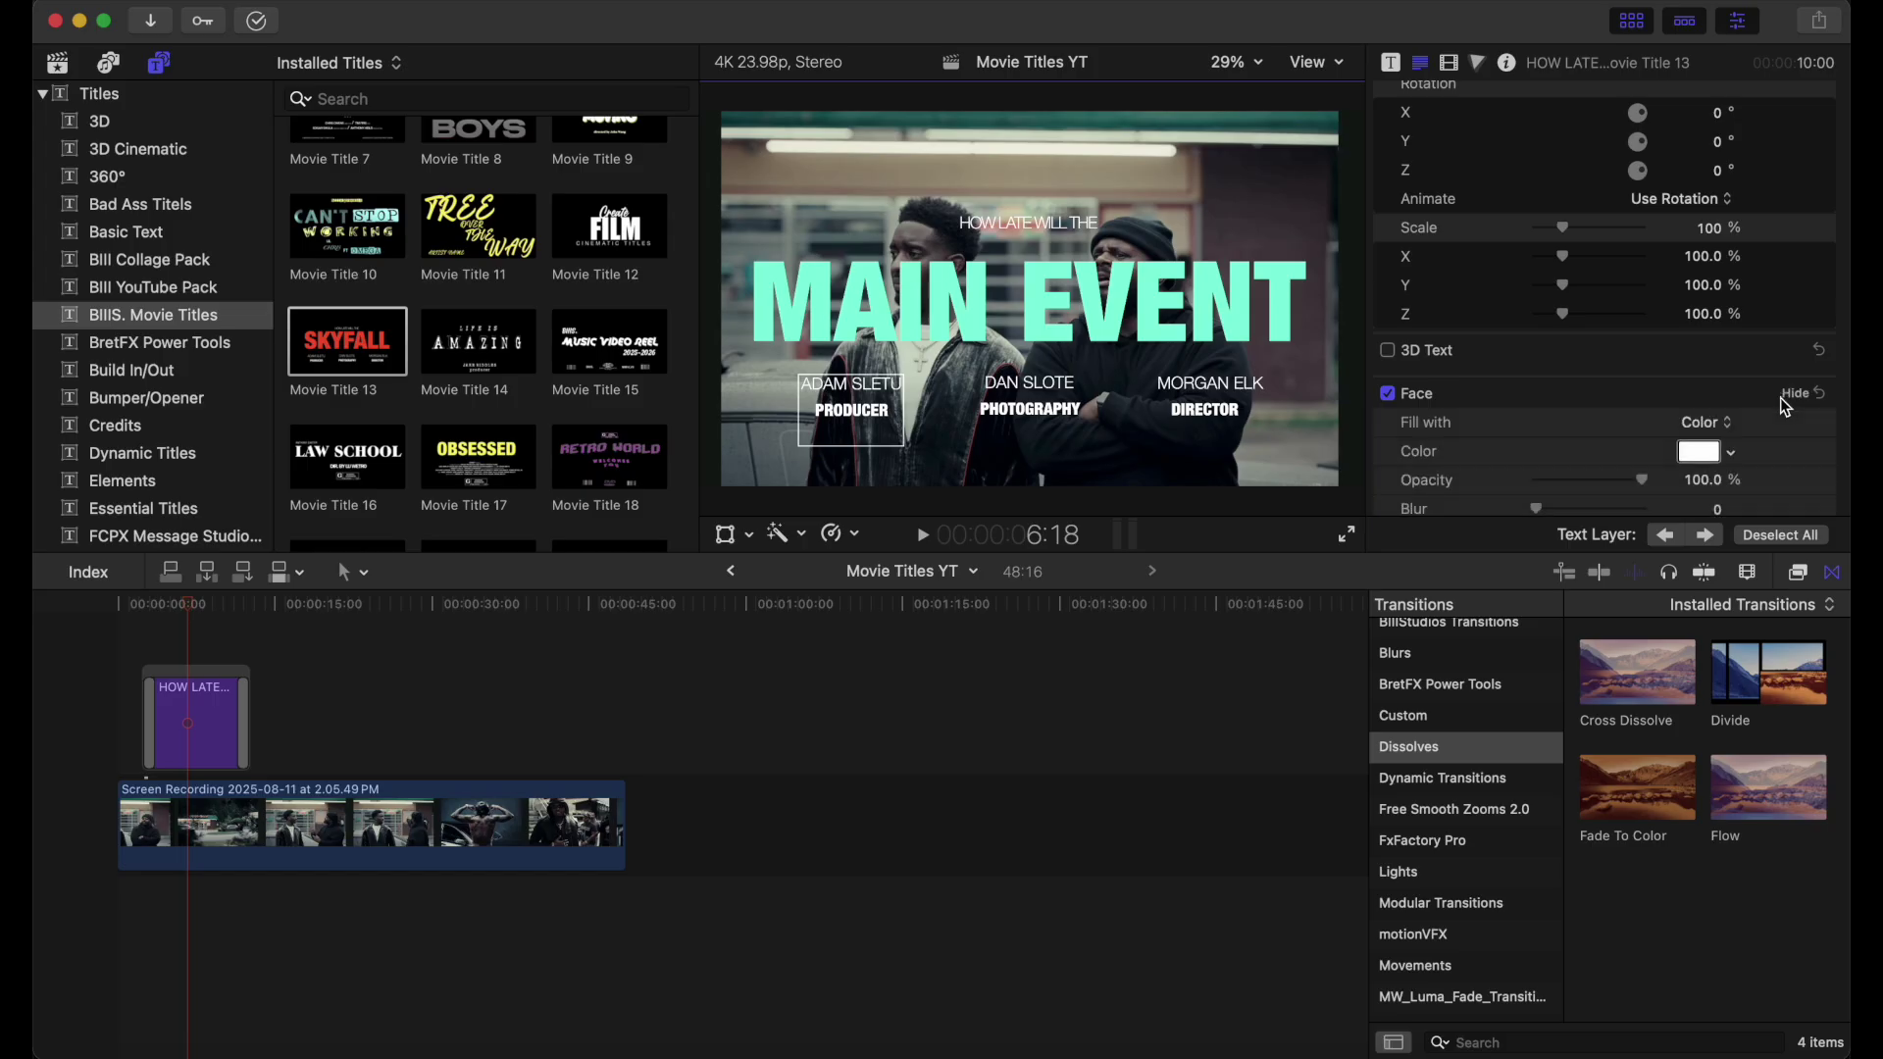
{"action": "left_click", "coordinate": [1731, 454]}
{"action": "left_click", "coordinate": [1657, 545]}
{"action": "mouse_move", "coordinate": [1653, 562]}
{"action": "left_mouse_down"}
{"action": "mouse_move", "coordinate": [1661, 590]}
{"action": "mouse_move", "coordinate": [1638, 591]}
{"action": "mouse_move", "coordinate": [1658, 588]}
{"action": "left_mouse_up"}
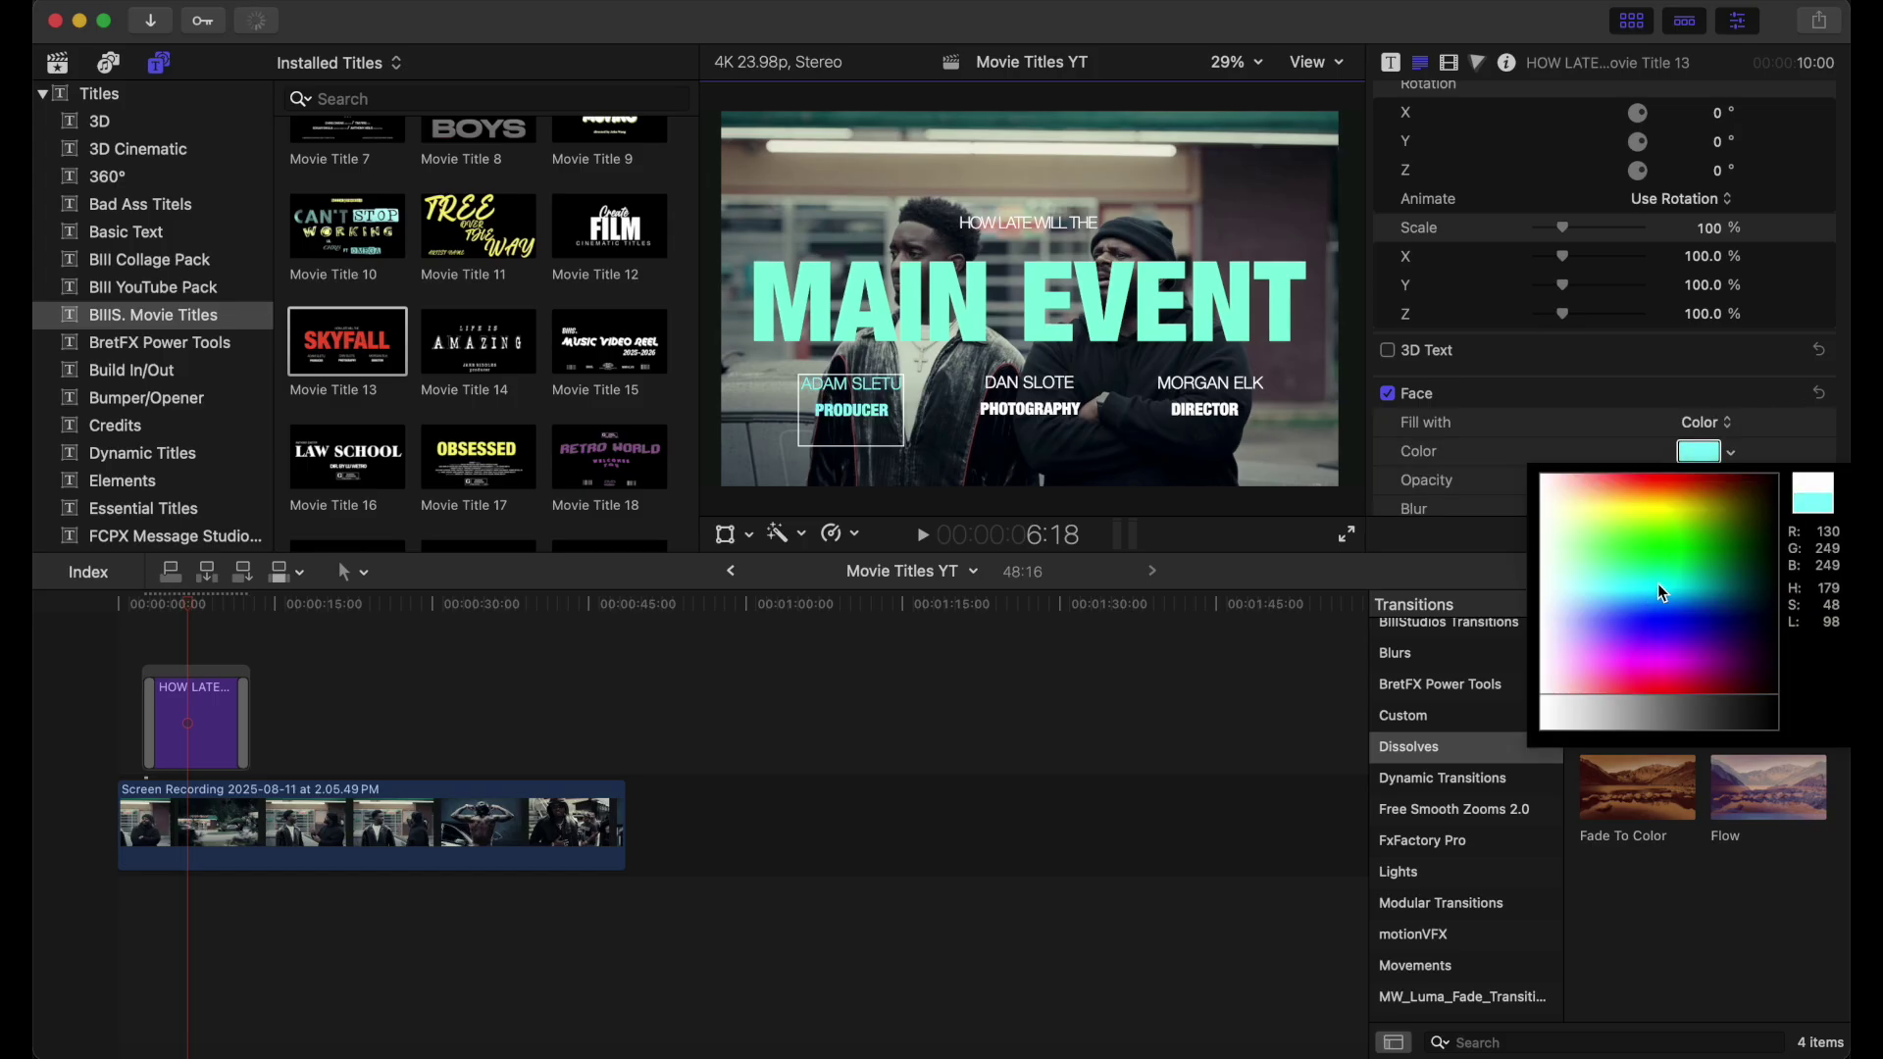
{"action": "key", "text": "Escape"}
Make the director credit mint cyan and delete the HOW LATE WILL THE line.
{"action": "left_click", "coordinate": [1209, 397]}
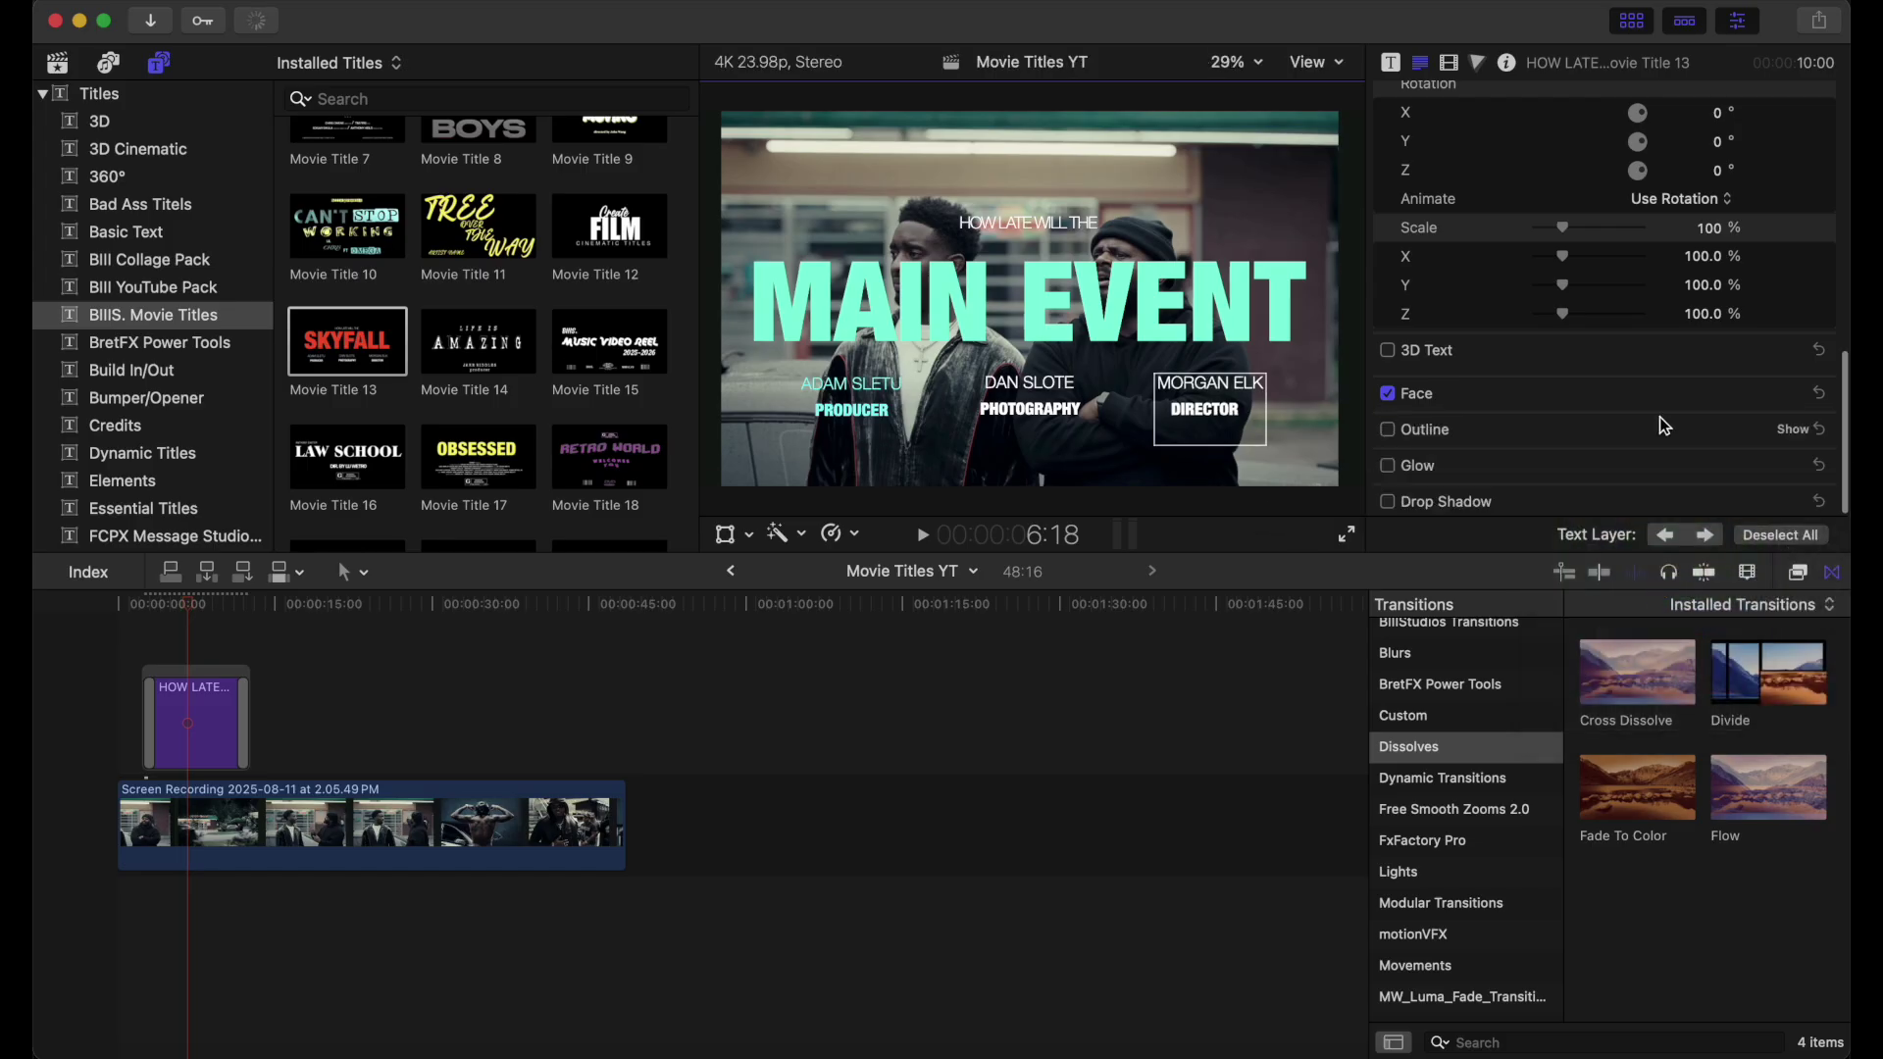
{"action": "left_click", "coordinate": [1787, 392]}
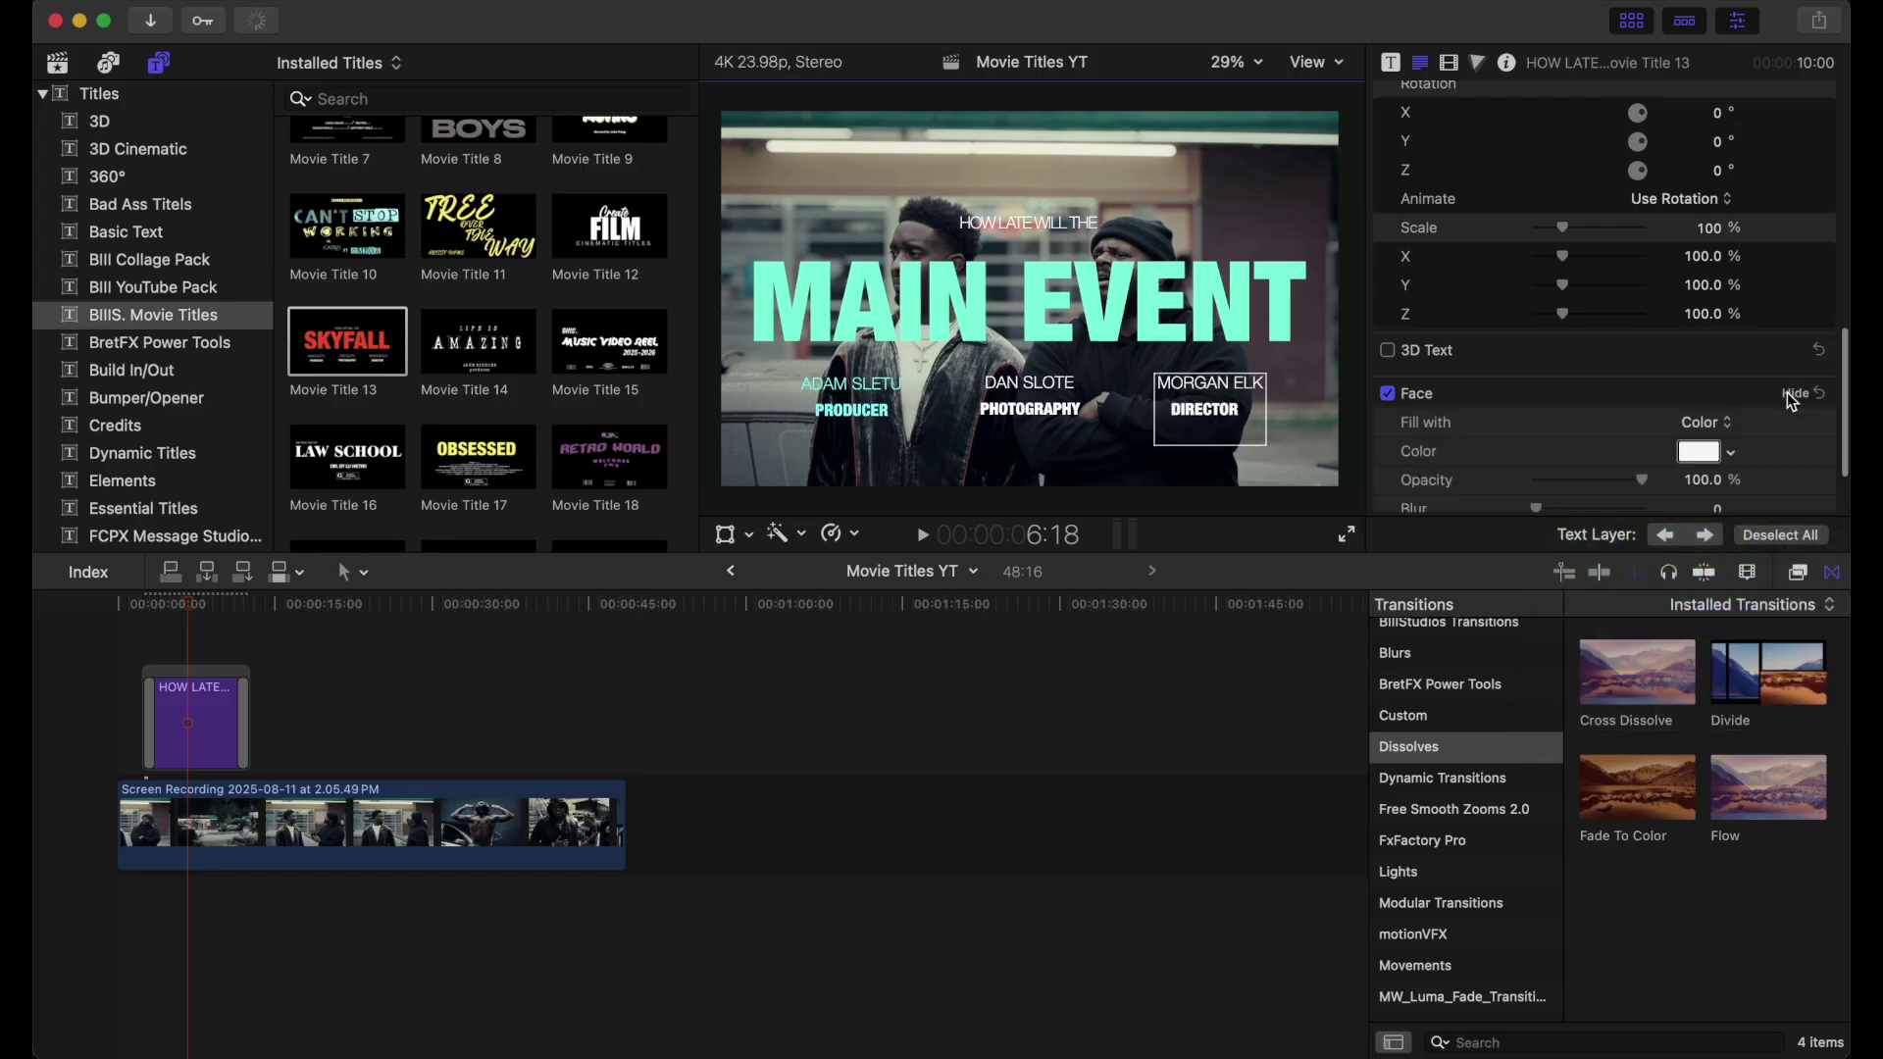
{"action": "left_click", "coordinate": [1729, 454]}
{"action": "left_click", "coordinate": [1645, 561]}
{"action": "left_click", "coordinate": [1633, 580]}
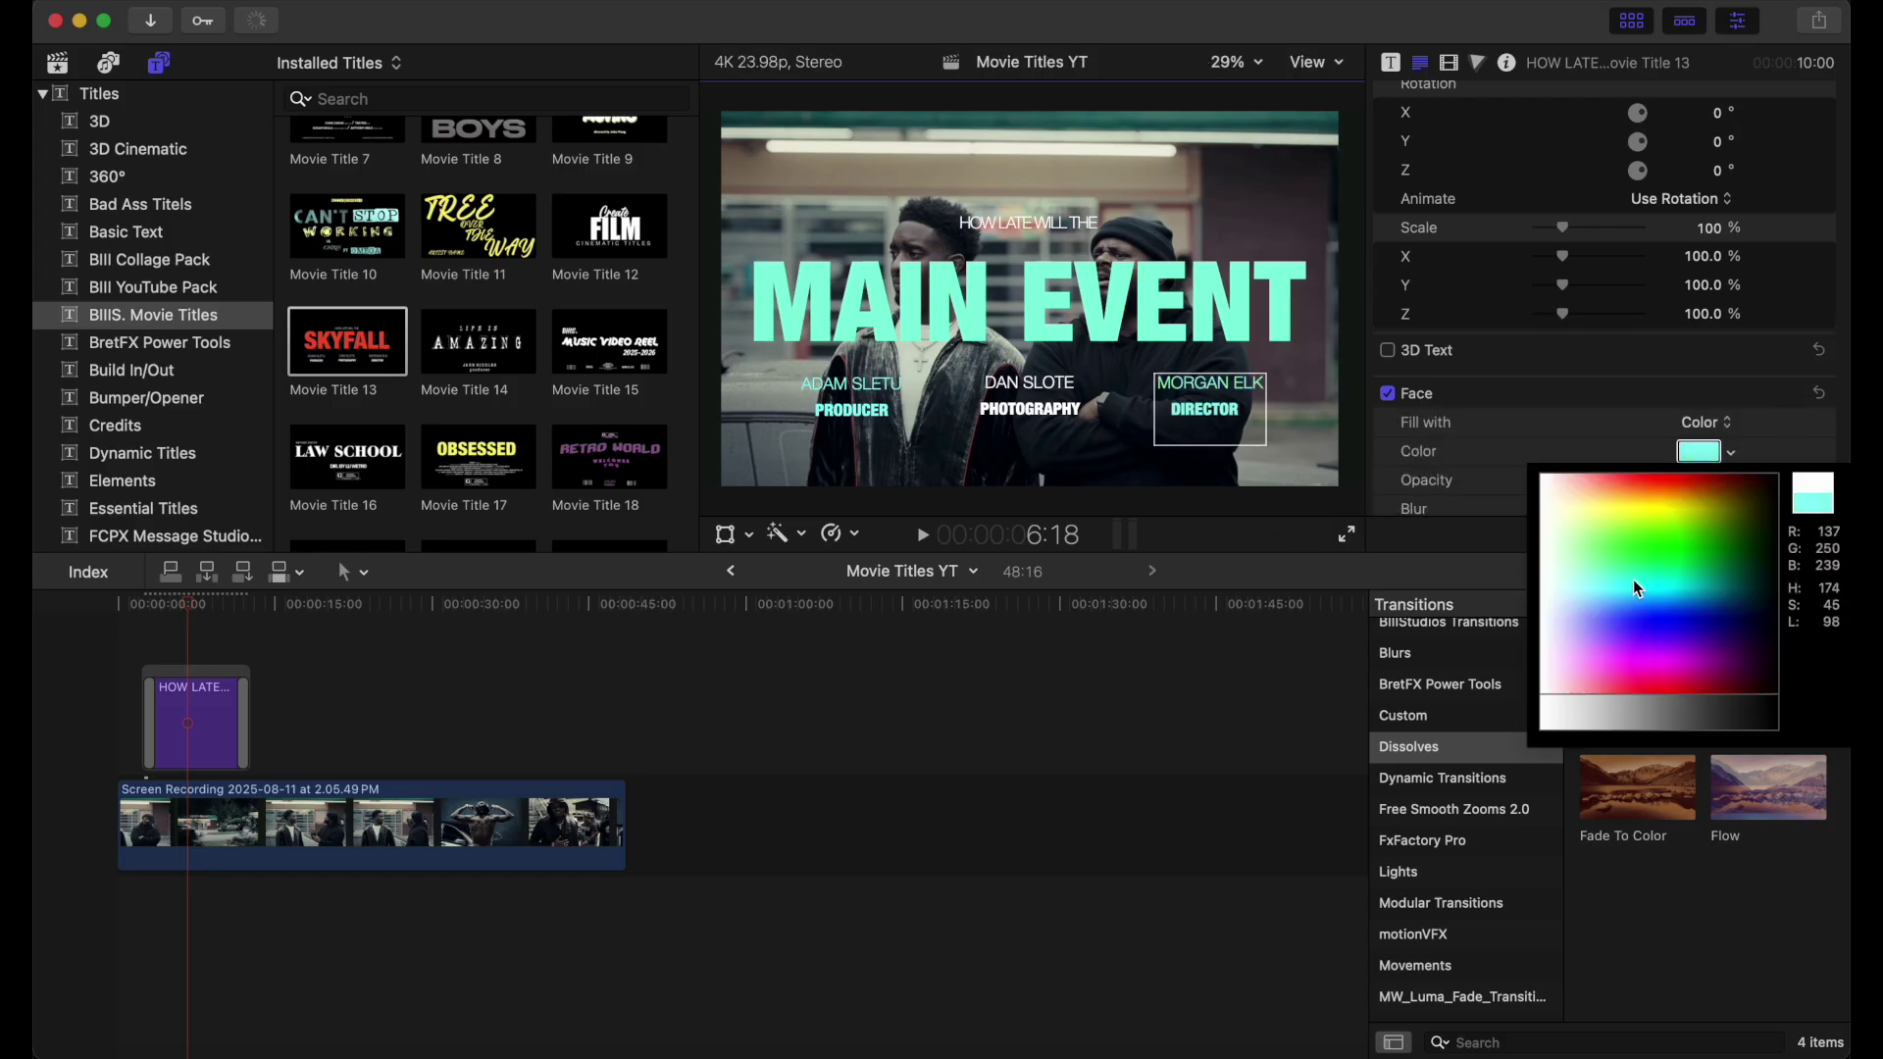
{"action": "key", "text": "Escape"}
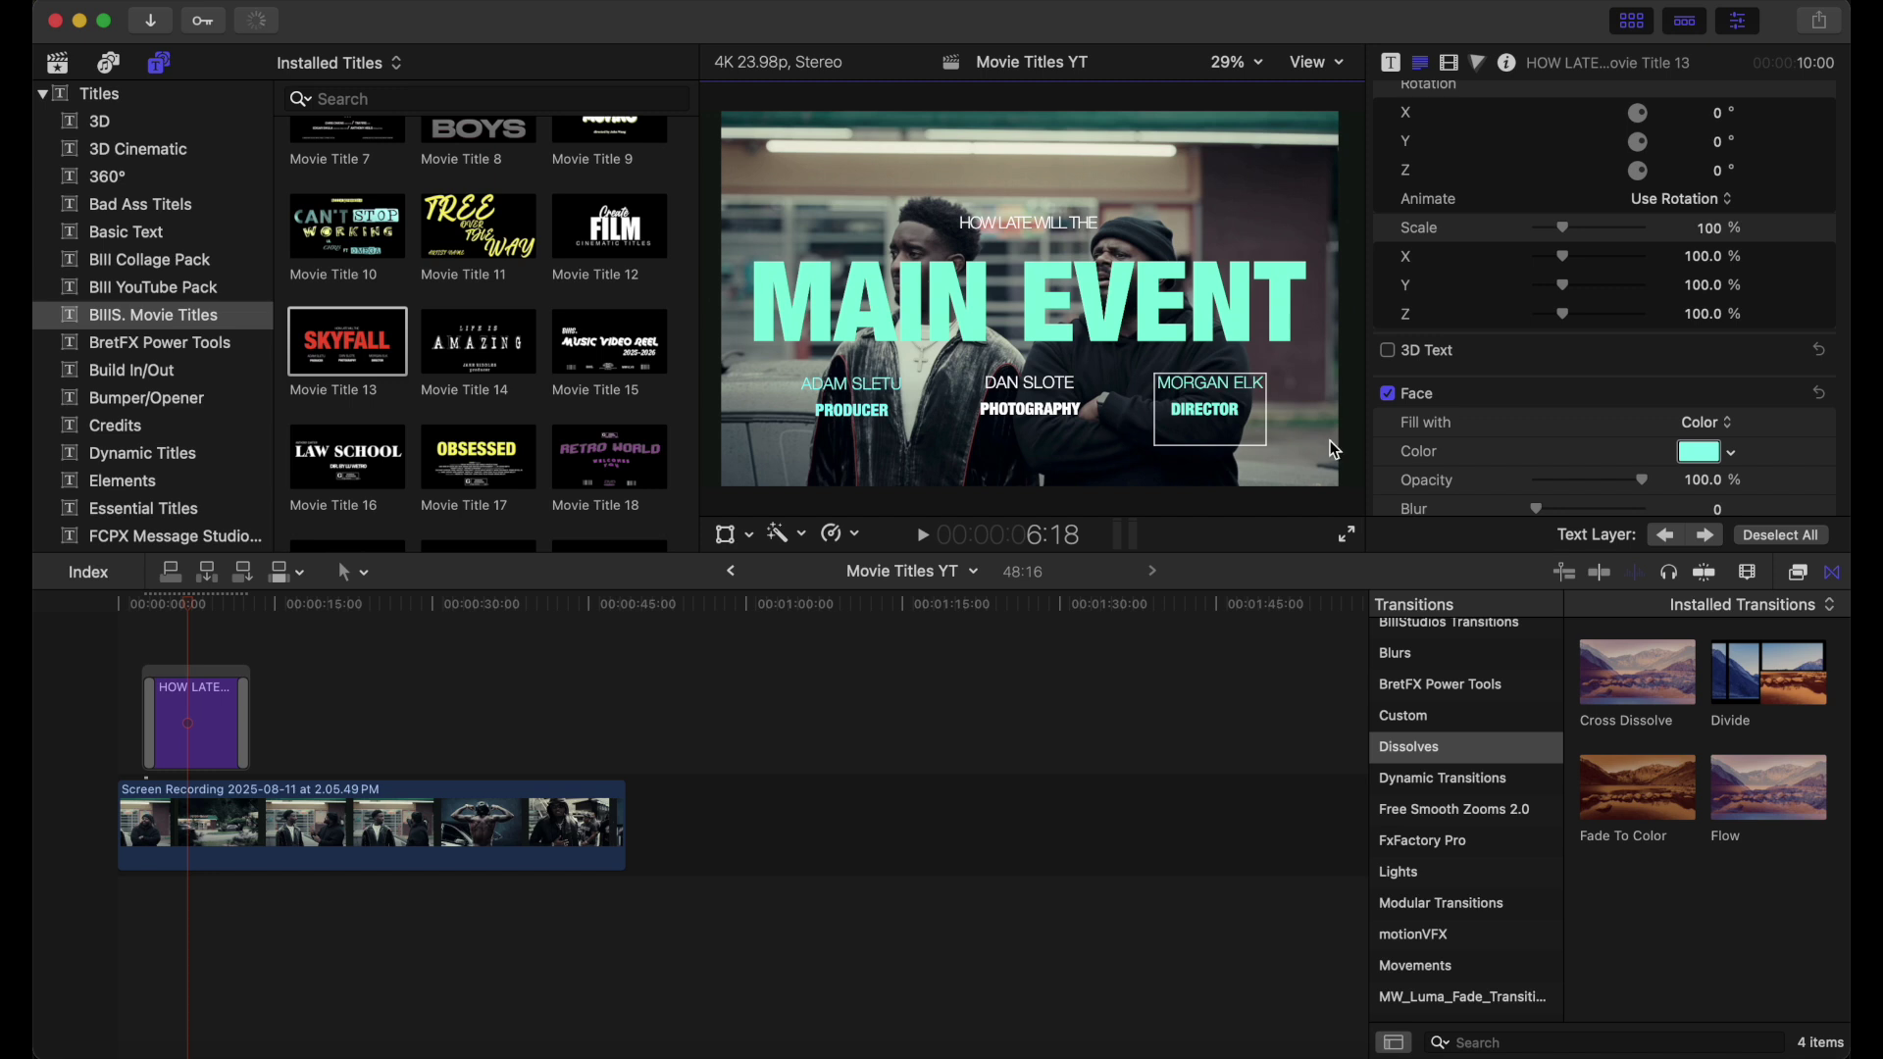
{"action": "left_click", "coordinate": [1020, 231]}
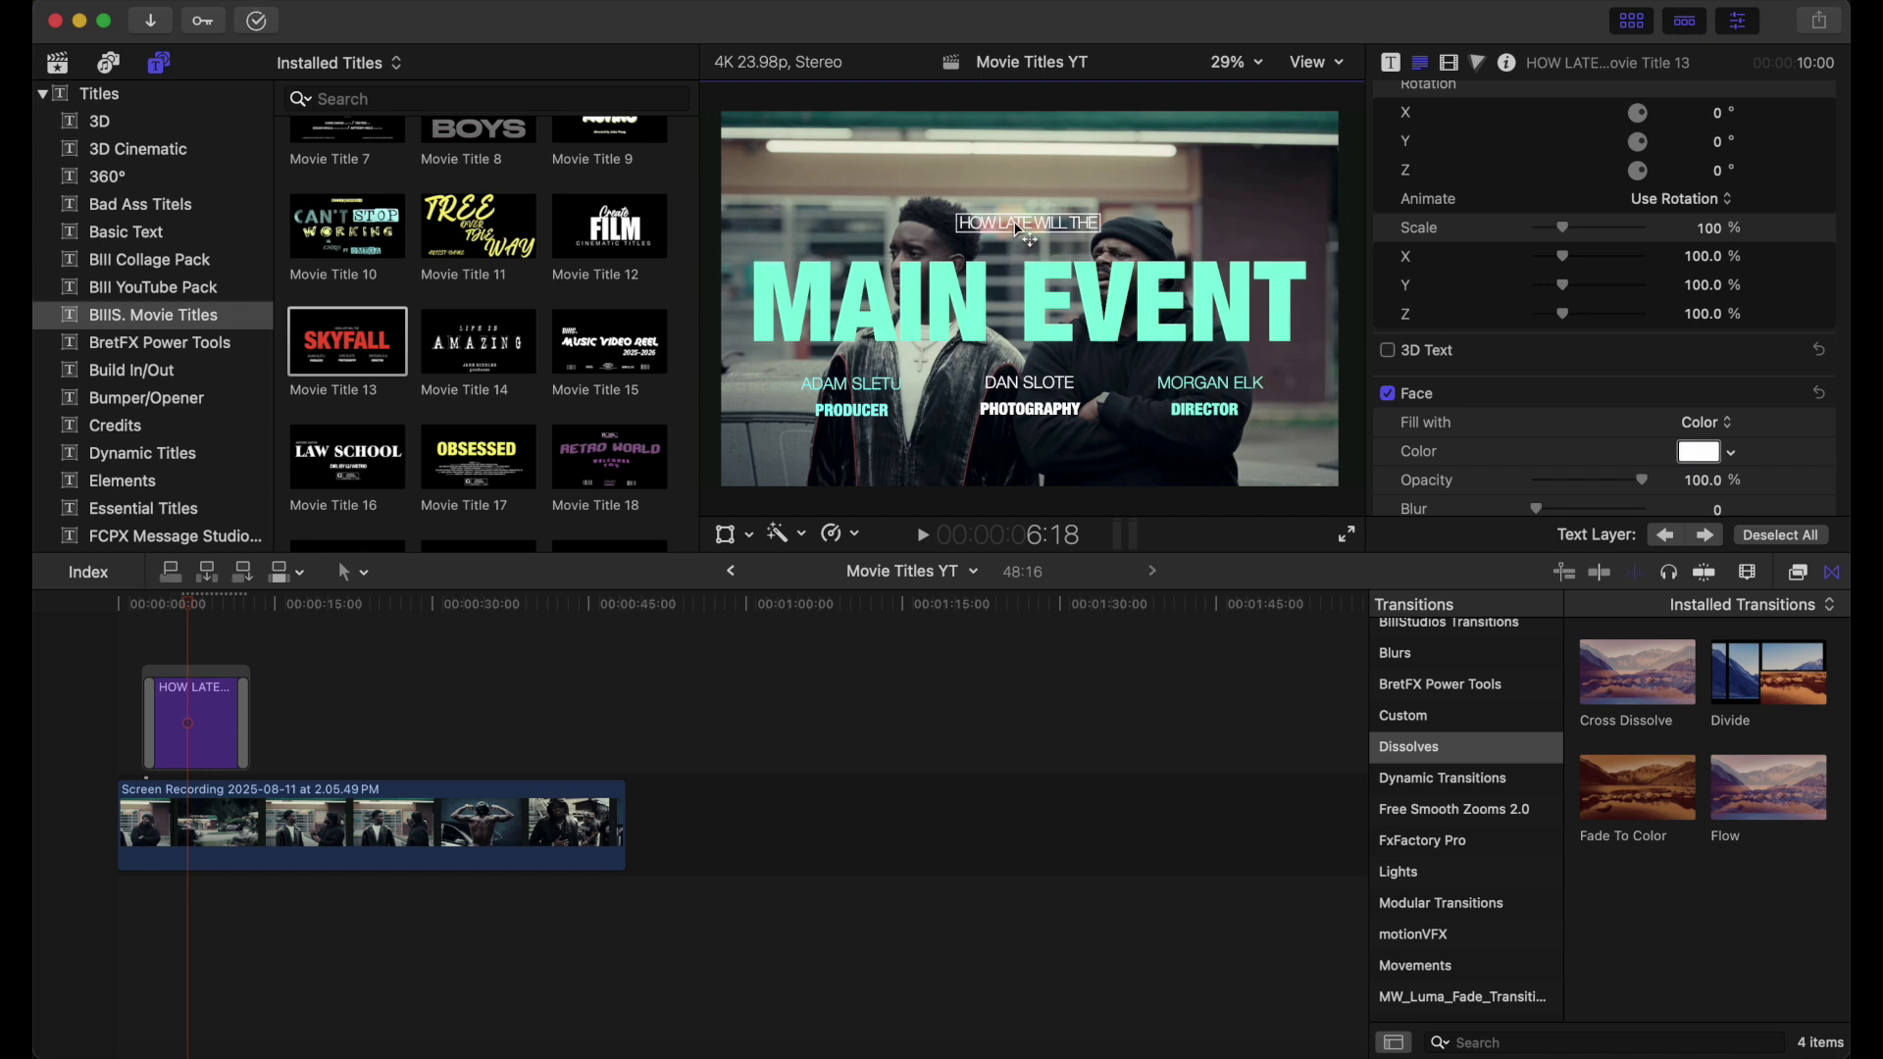
{"action": "key", "text": "BackSpace"}
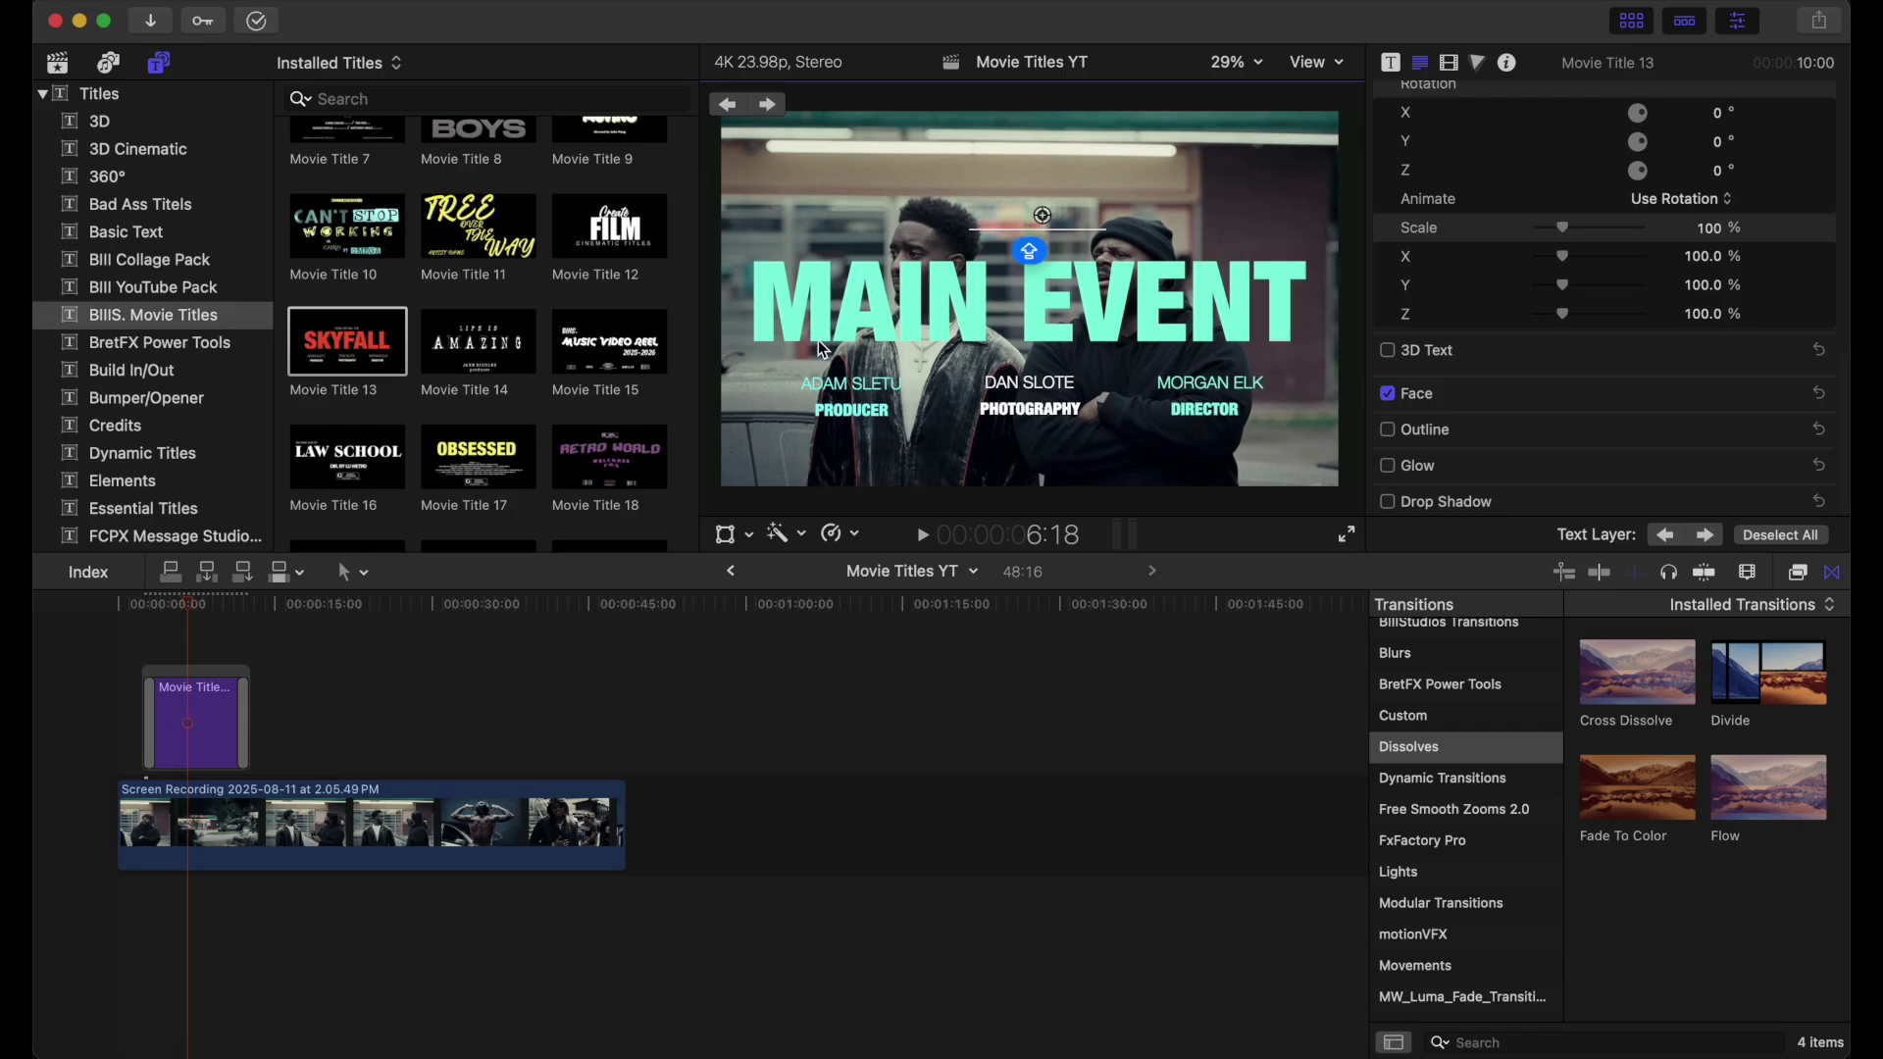
Leave text editing and play back the finished MAIN EVENT title over the street footage.
{"action": "triple_click", "coordinate": [965, 304]}
{"action": "key", "text": "Caps_Lock"}
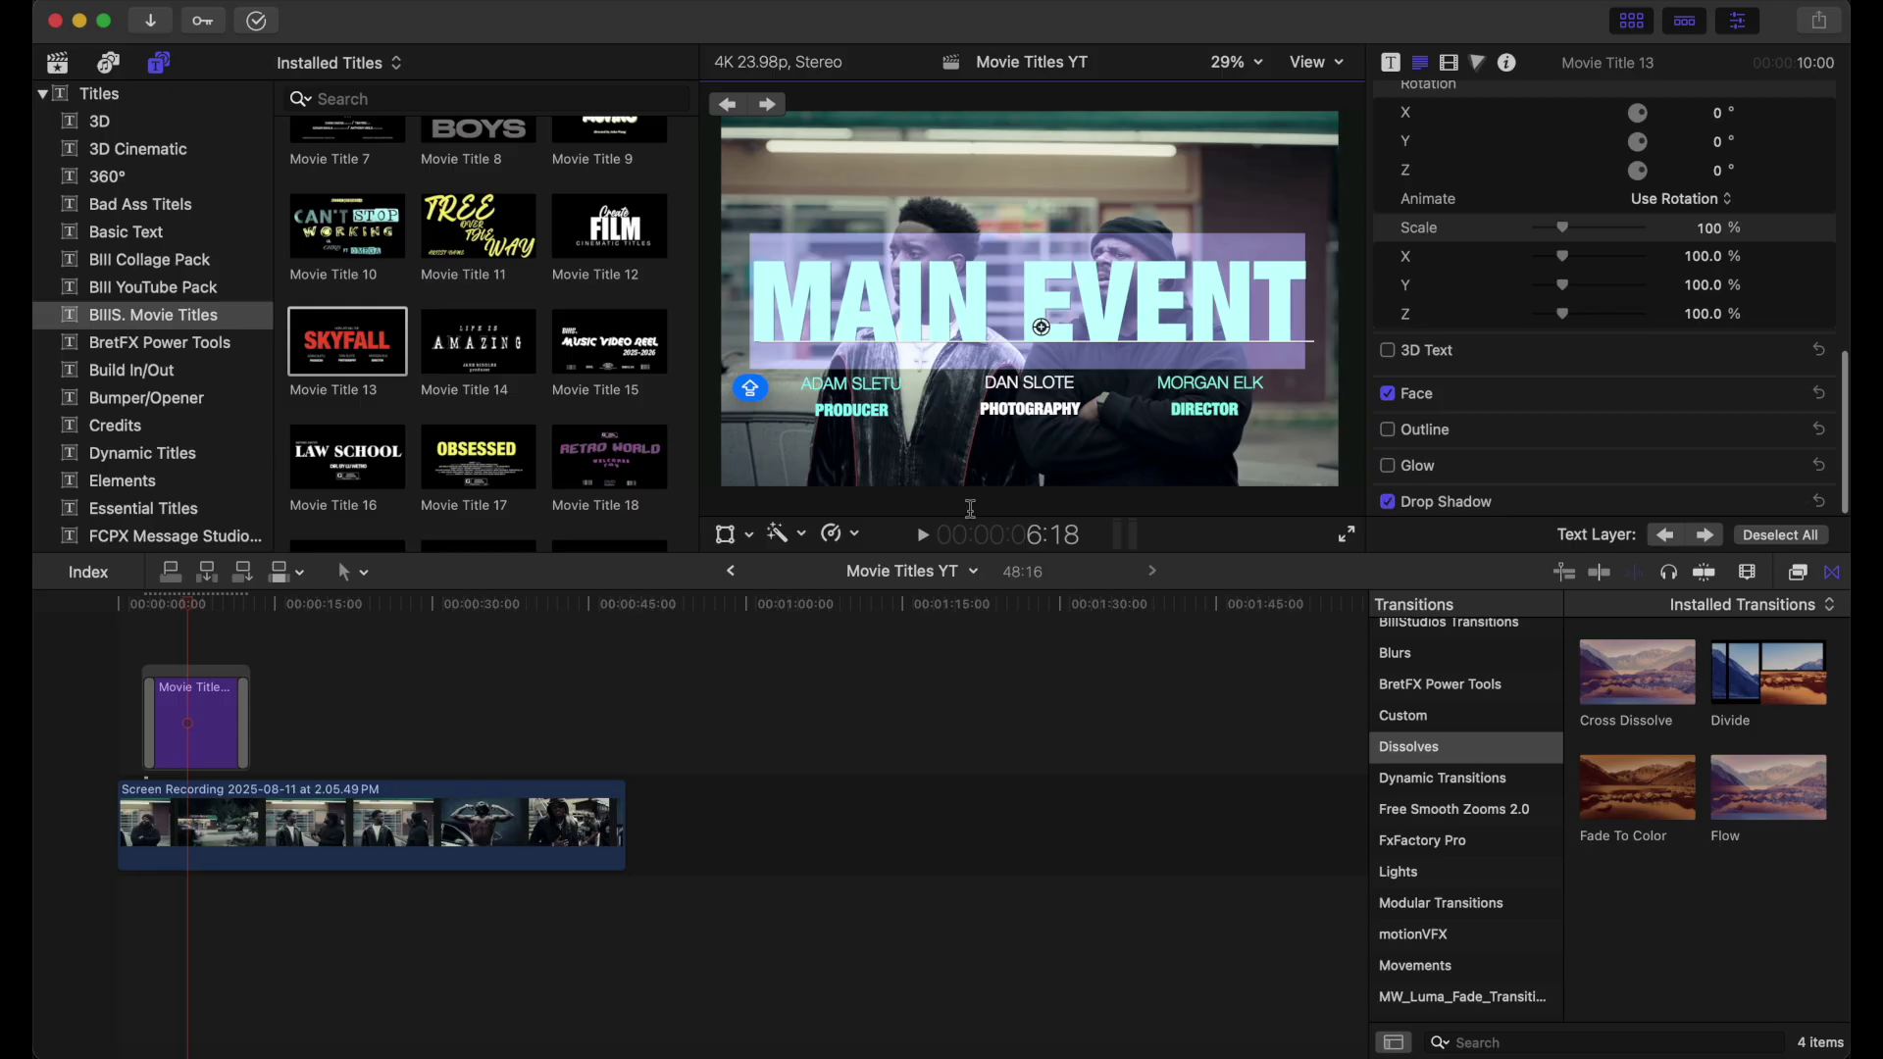
{"action": "left_click", "coordinate": [953, 427]}
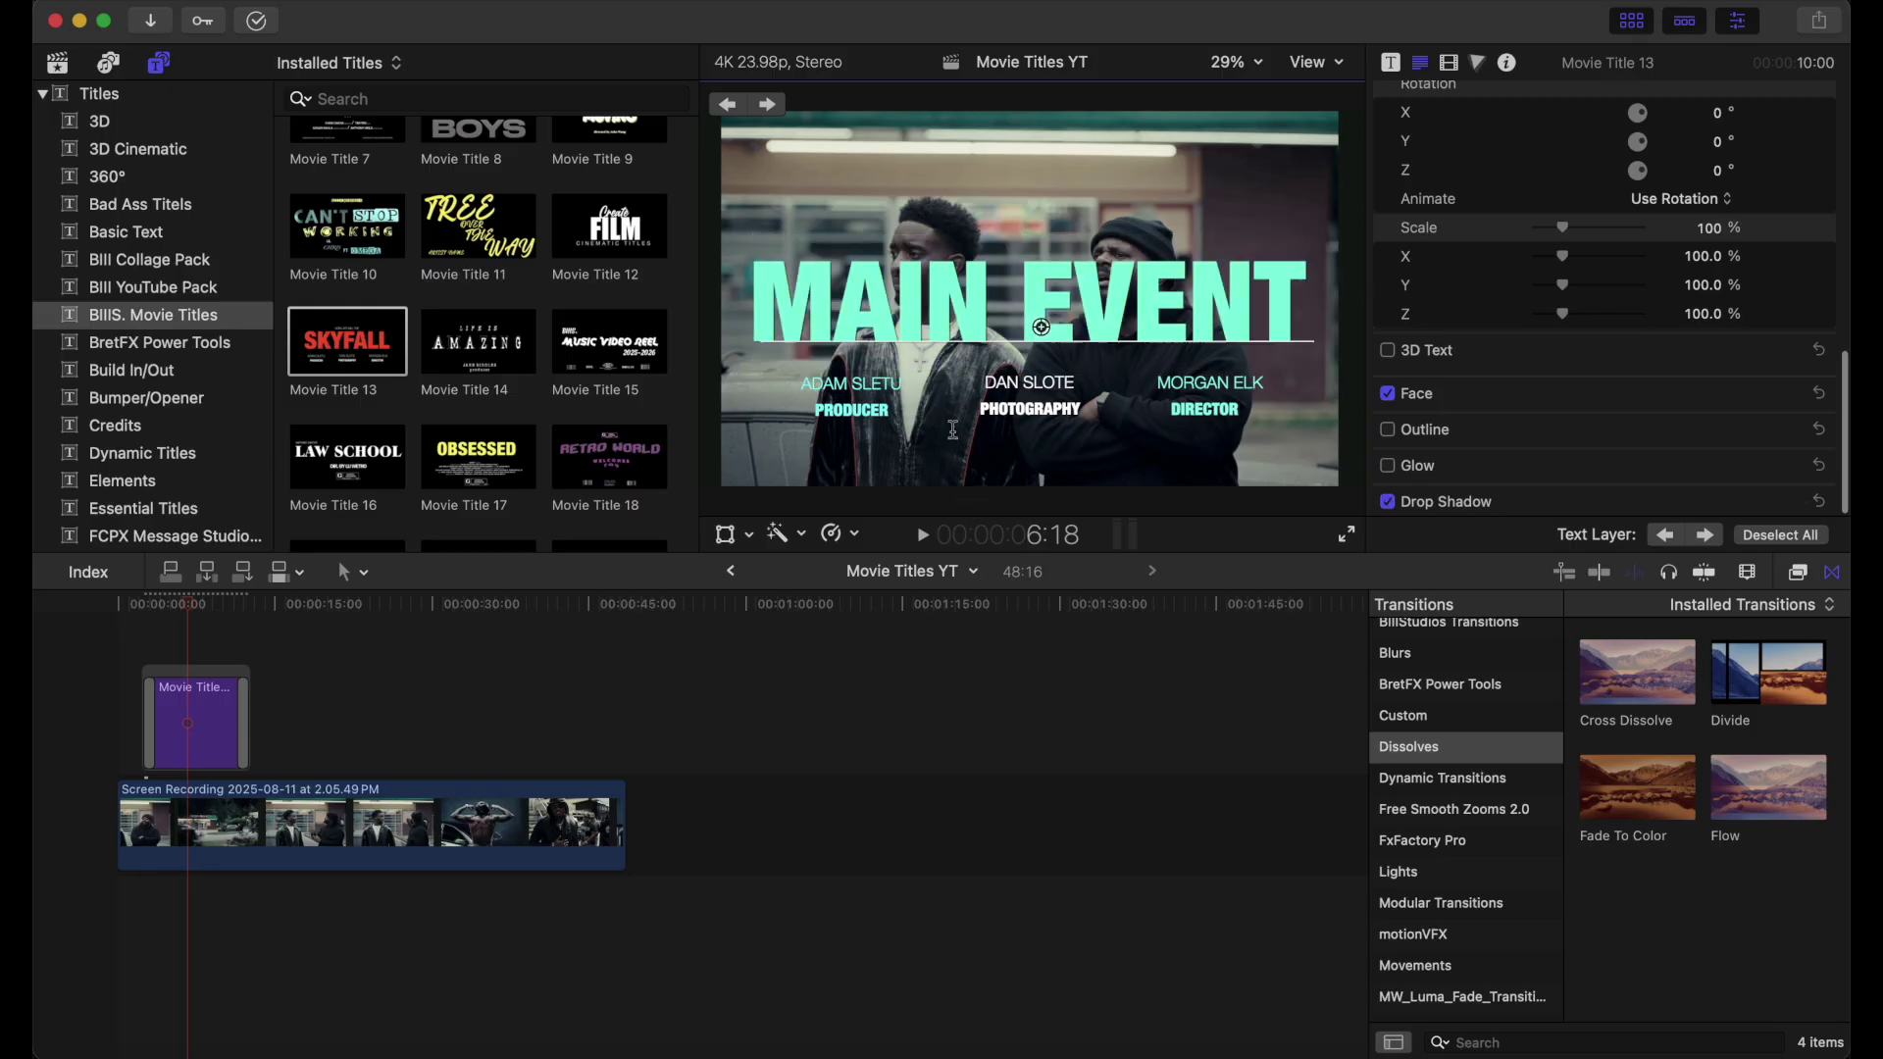
{"action": "left_click", "coordinate": [145, 643]}
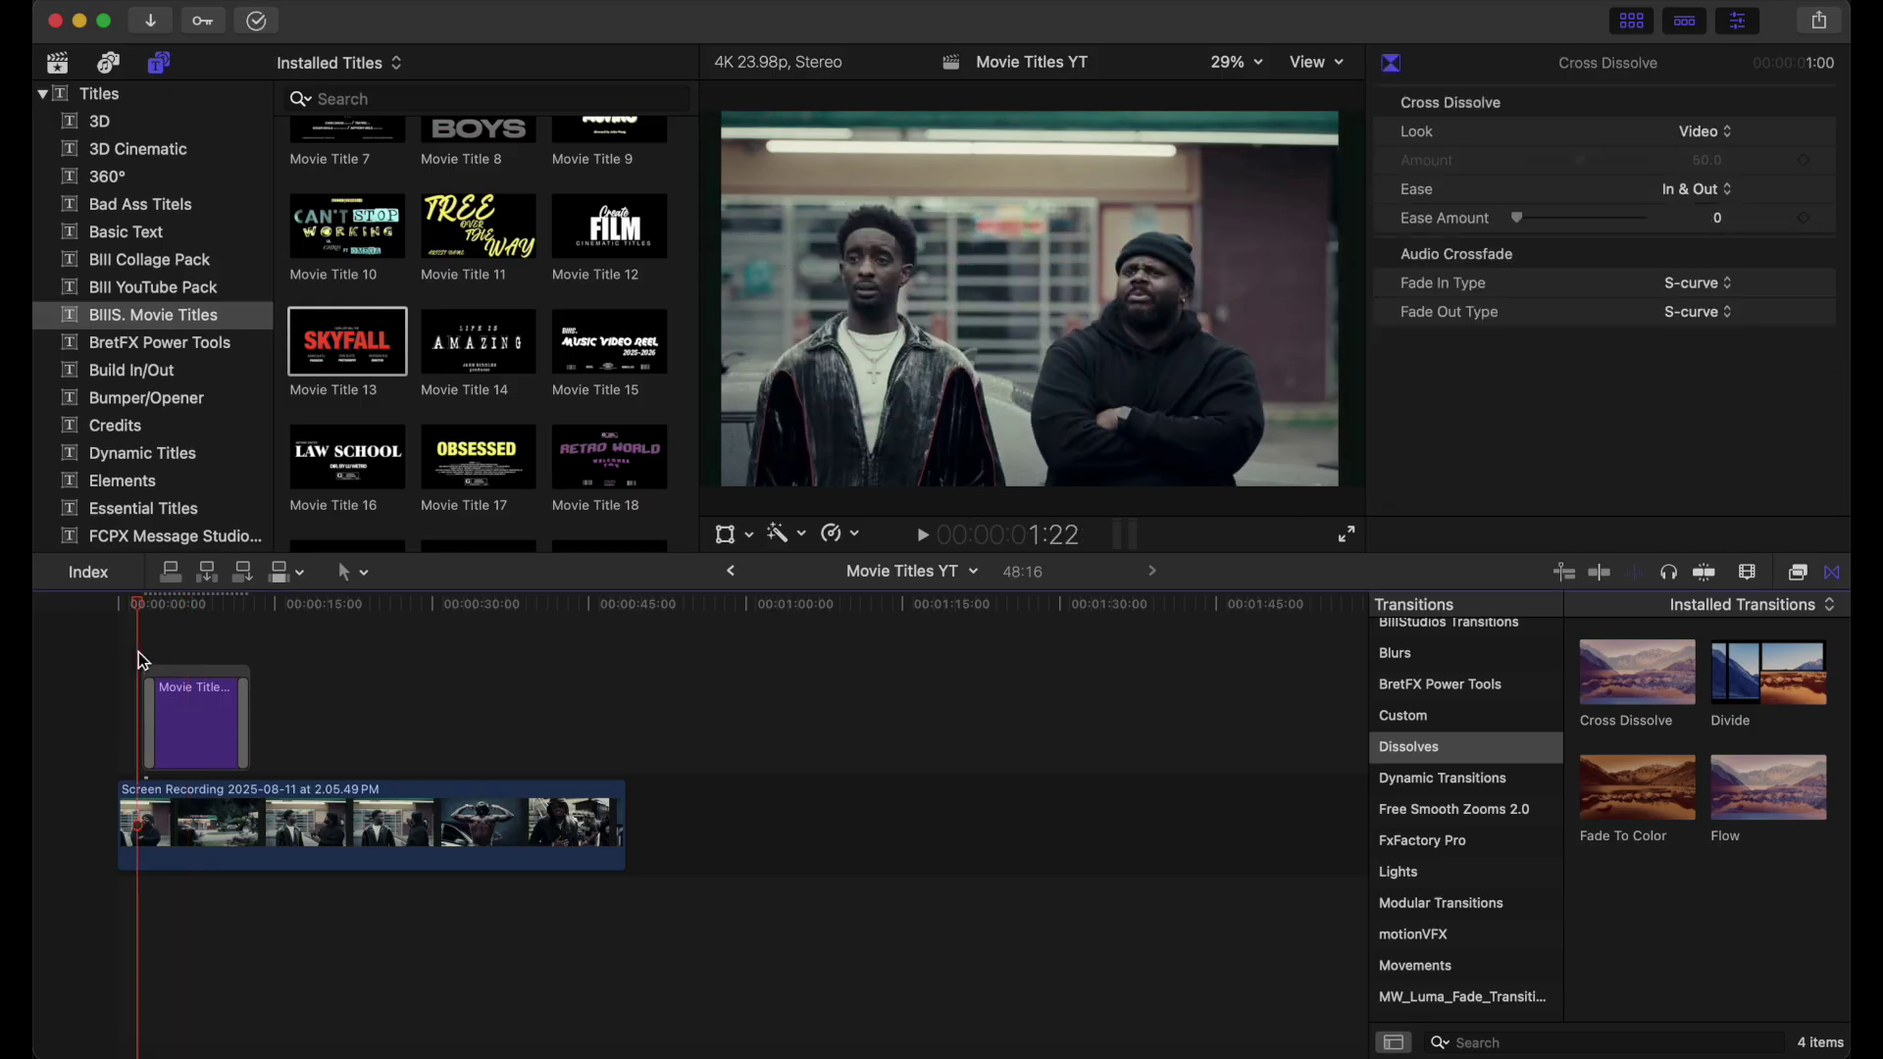
{"action": "left_click", "coordinate": [138, 651]}
{"action": "key", "text": "space"}
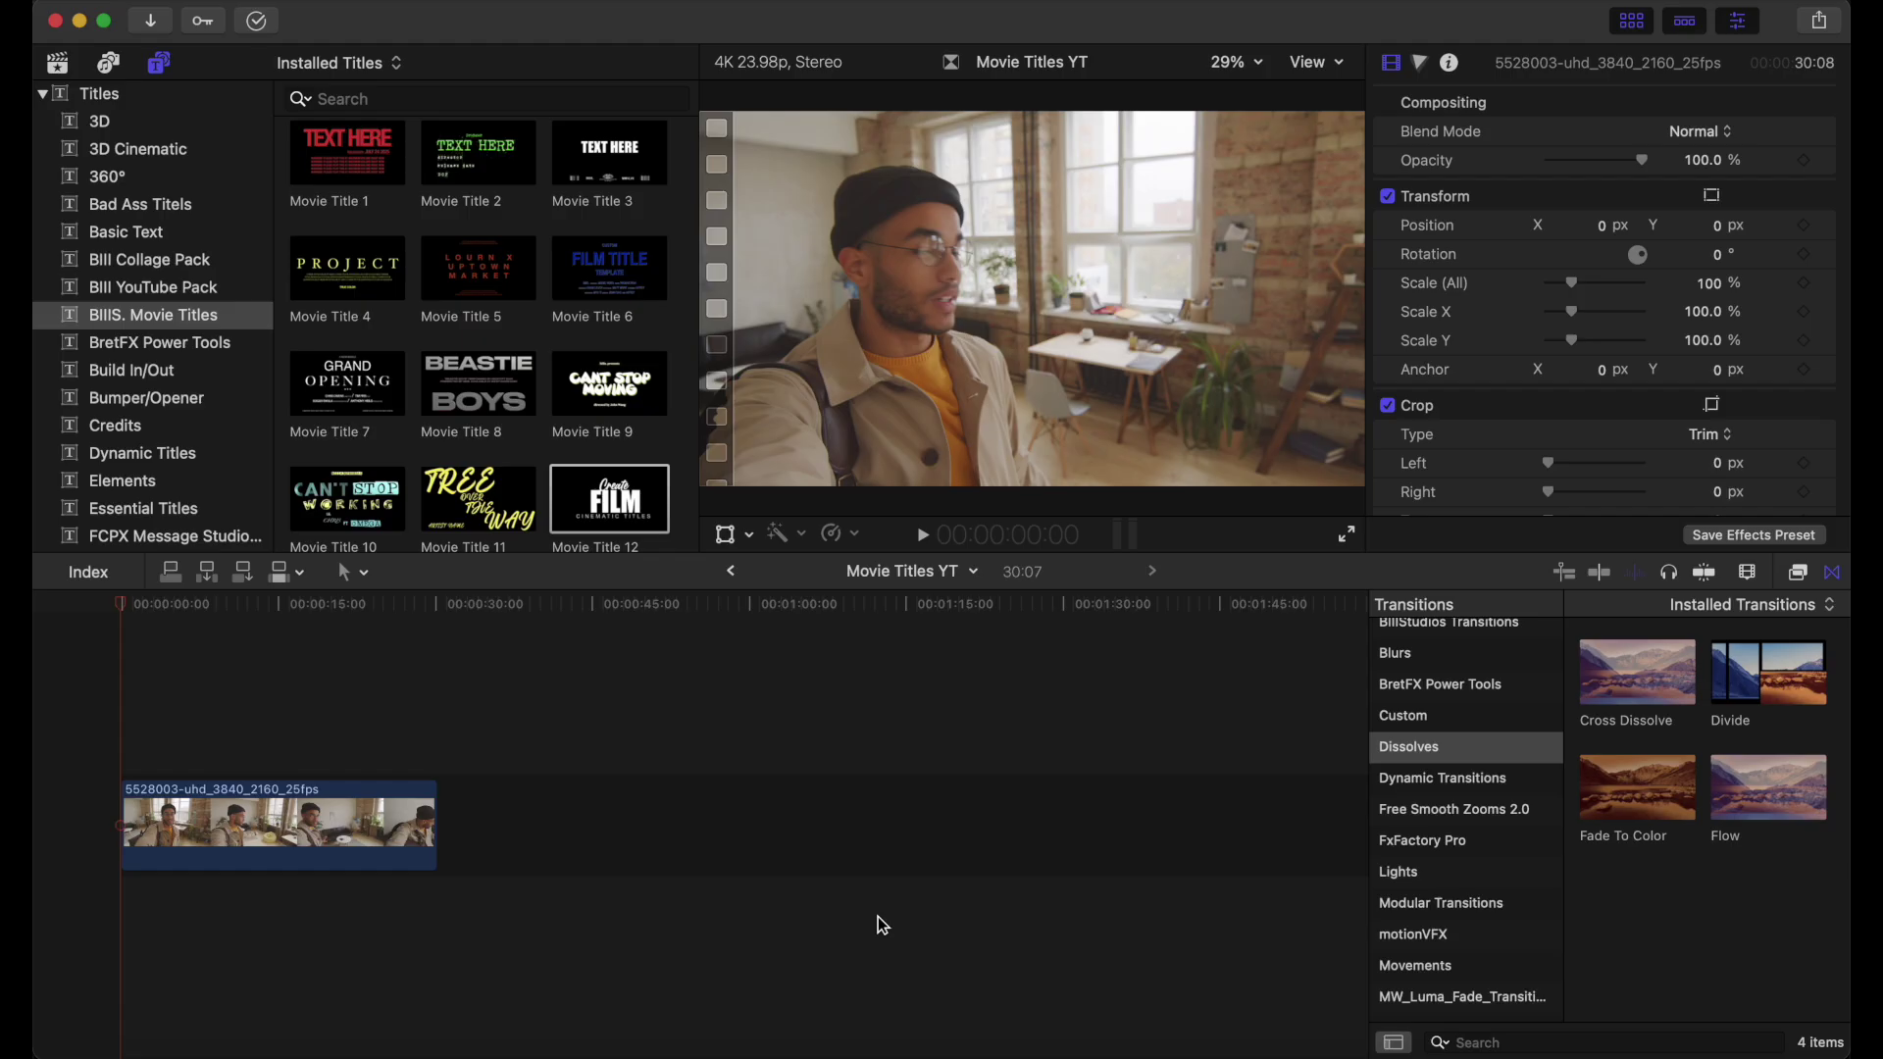
Briefly preview the vlog clip, then add Movie Title 12 above its start.
{"action": "key", "text": "space"}
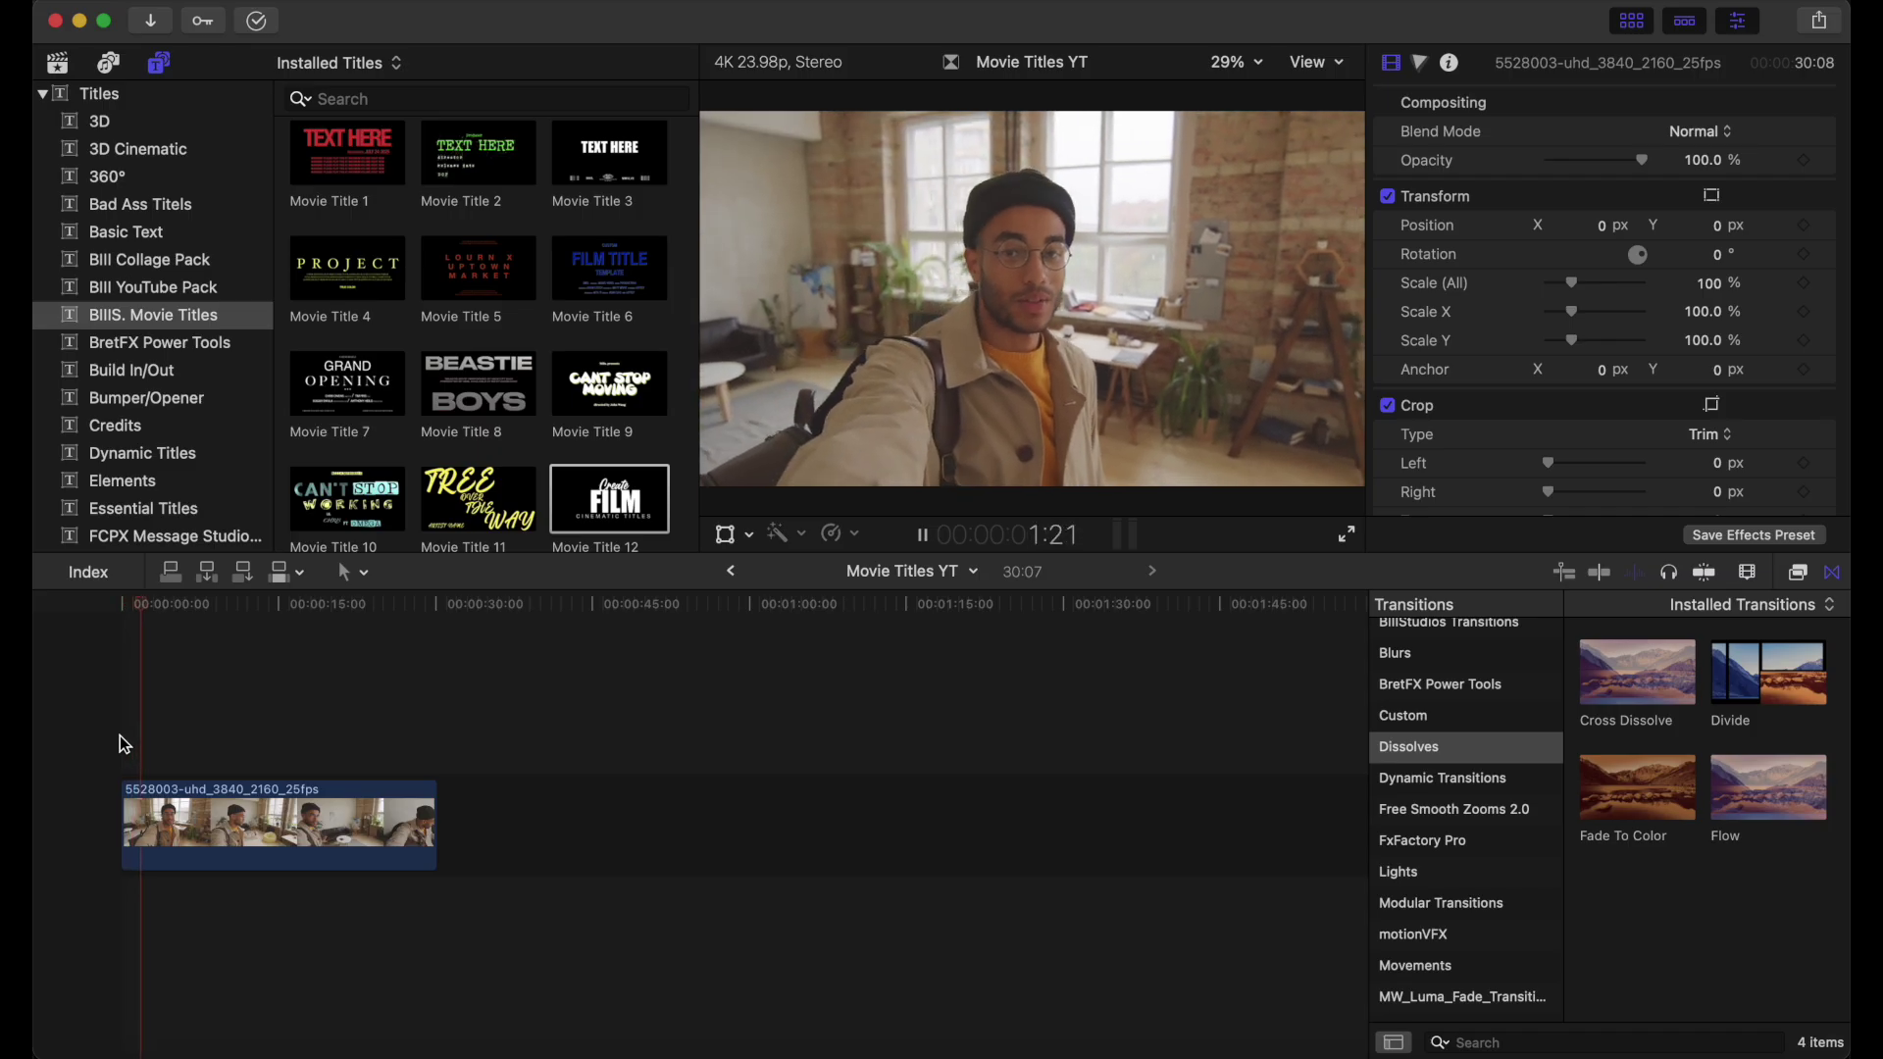
{"action": "key", "text": "space"}
{"action": "scroll", "coordinate": [498, 478], "scroll_direction": "down", "scroll_amount": 3}
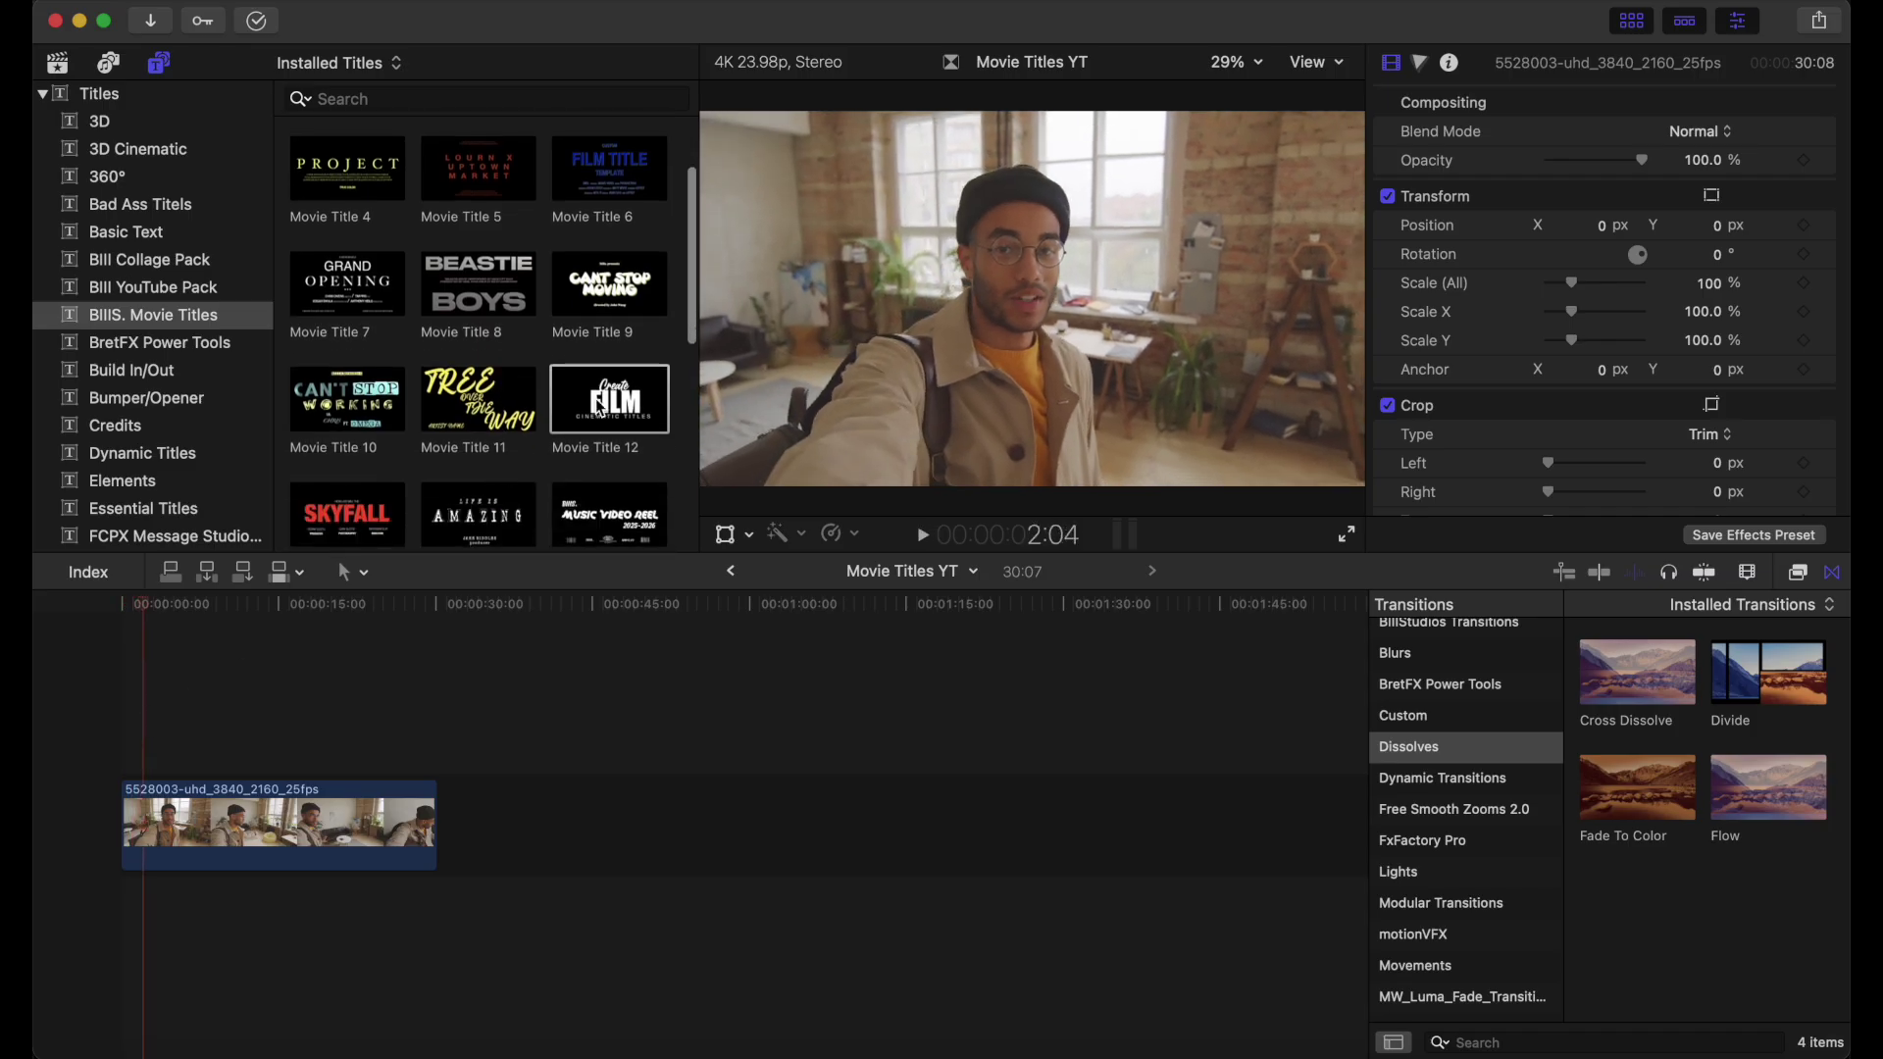
{"action": "left_click_drag", "start_coordinate": [624, 402], "coordinate": [142, 762]}
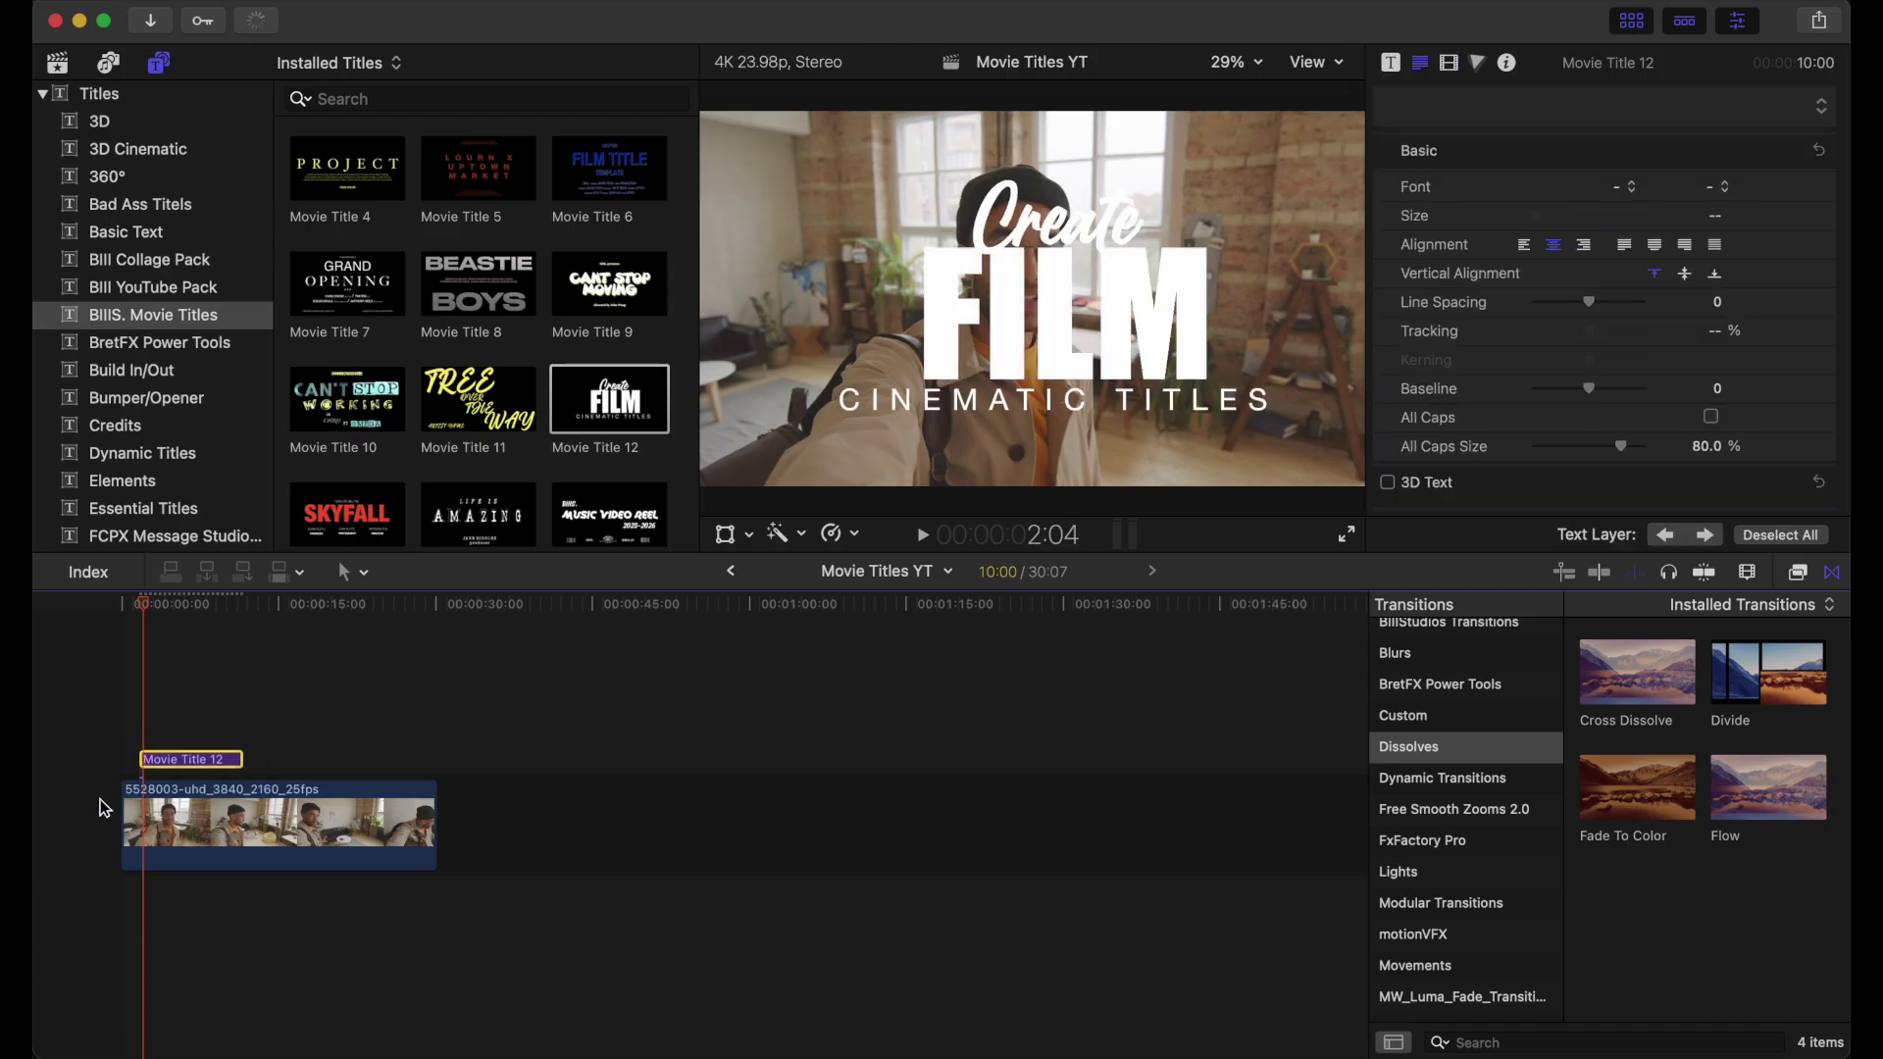
Preview the vlog with Movie Title 12 from the start, then select the title's Create text layer.
{"action": "left_click", "coordinate": [120, 743]}
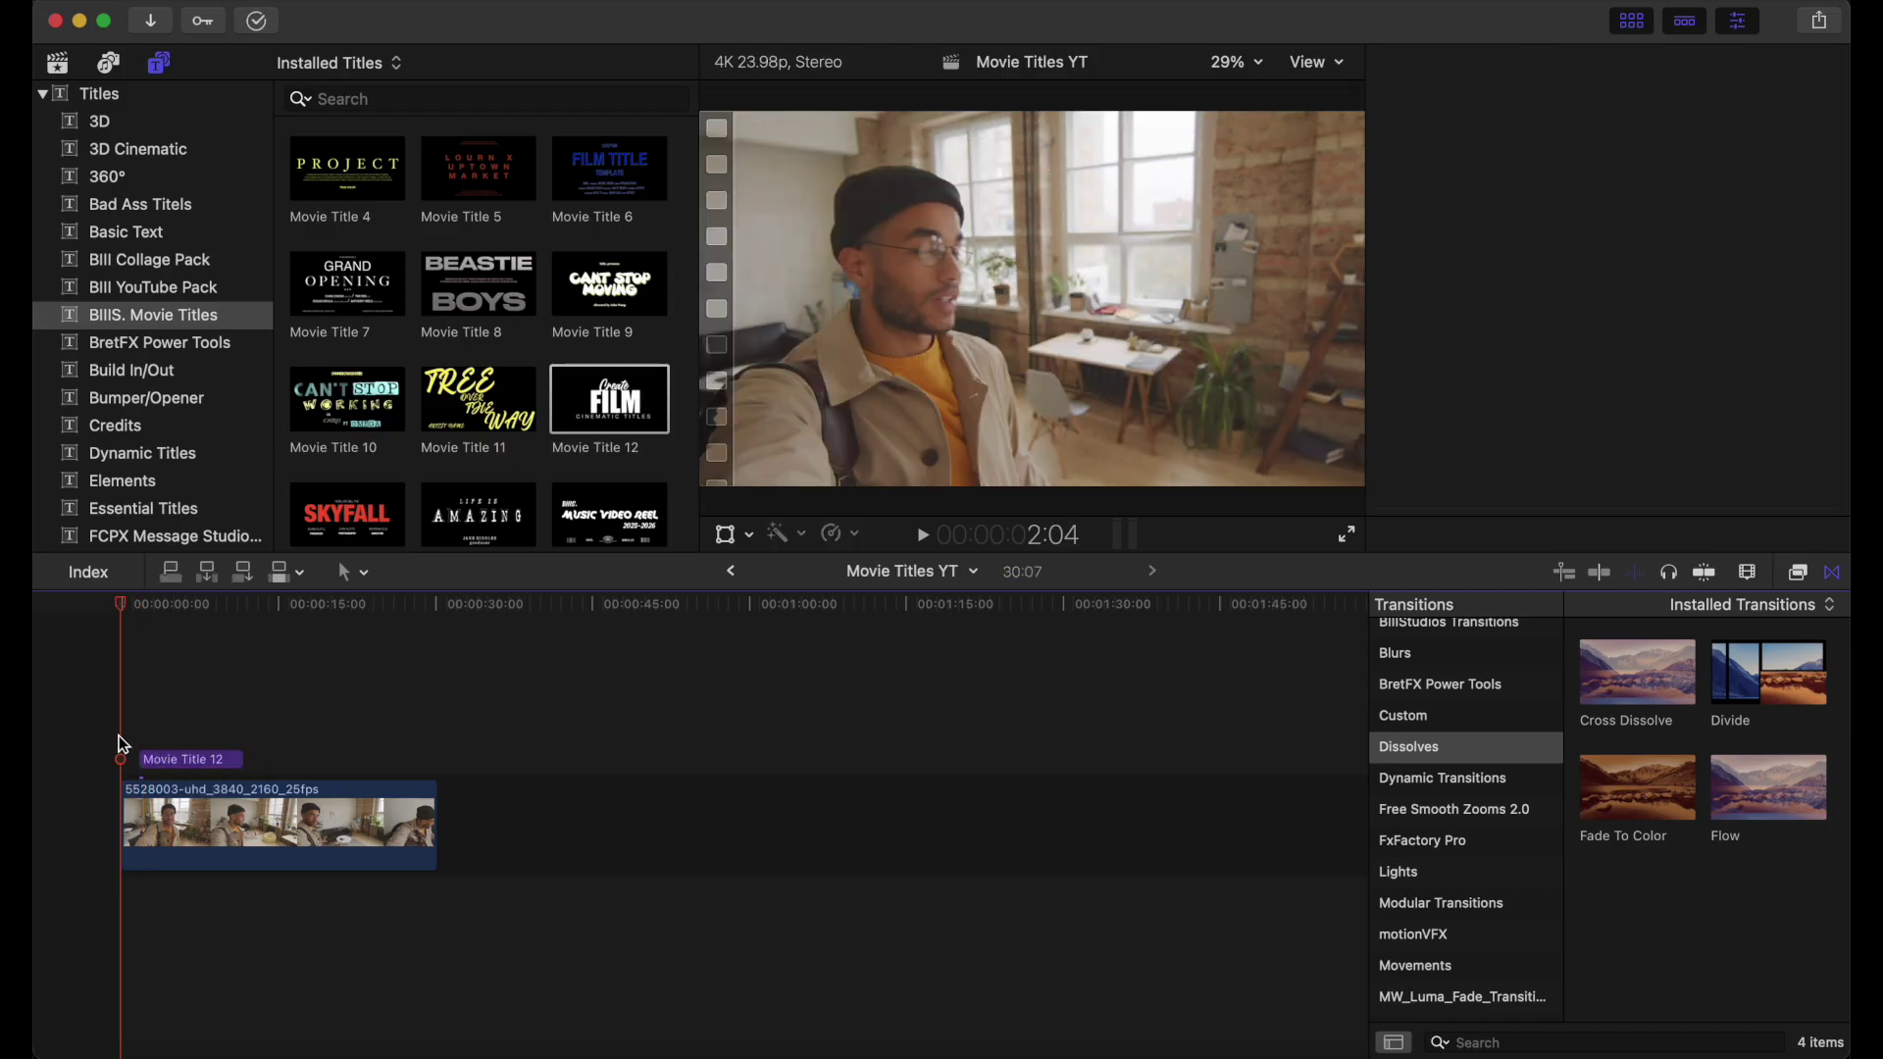
{"action": "key", "text": "space"}
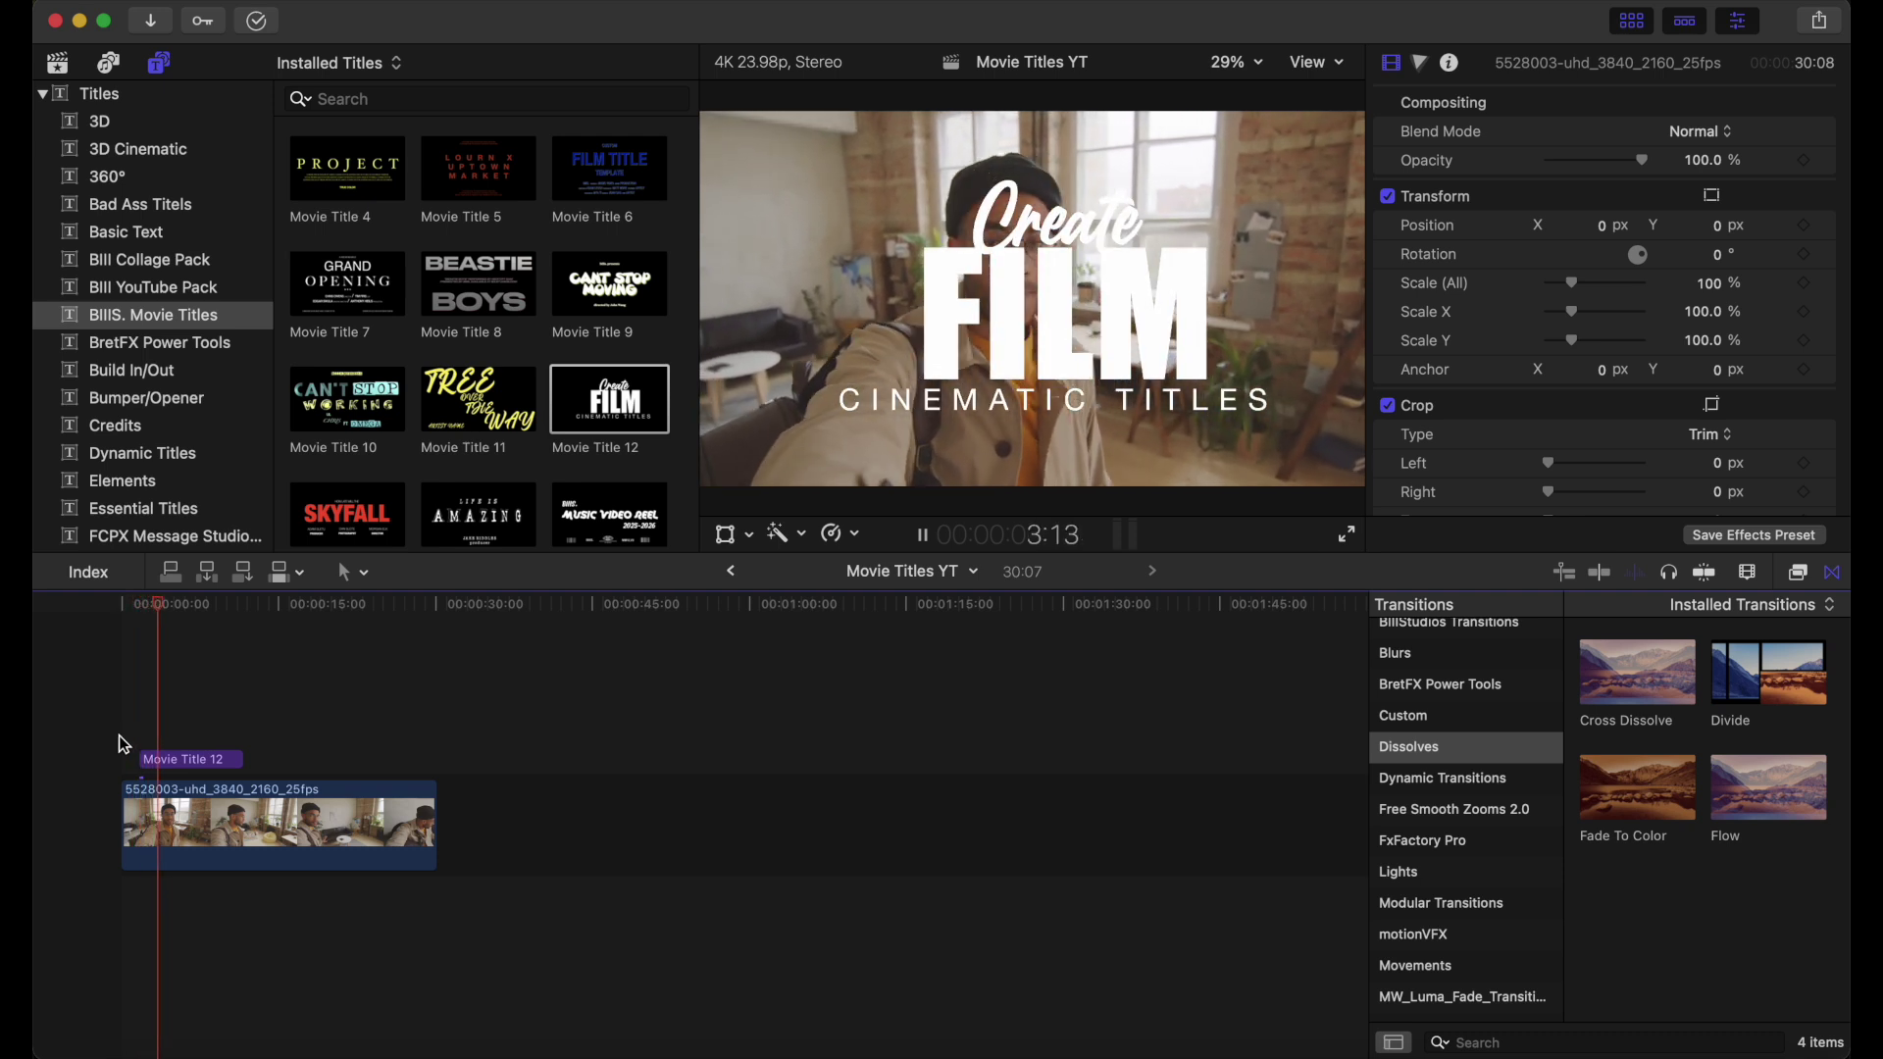
{"action": "key", "text": "space"}
{"action": "left_click", "coordinate": [172, 760]}
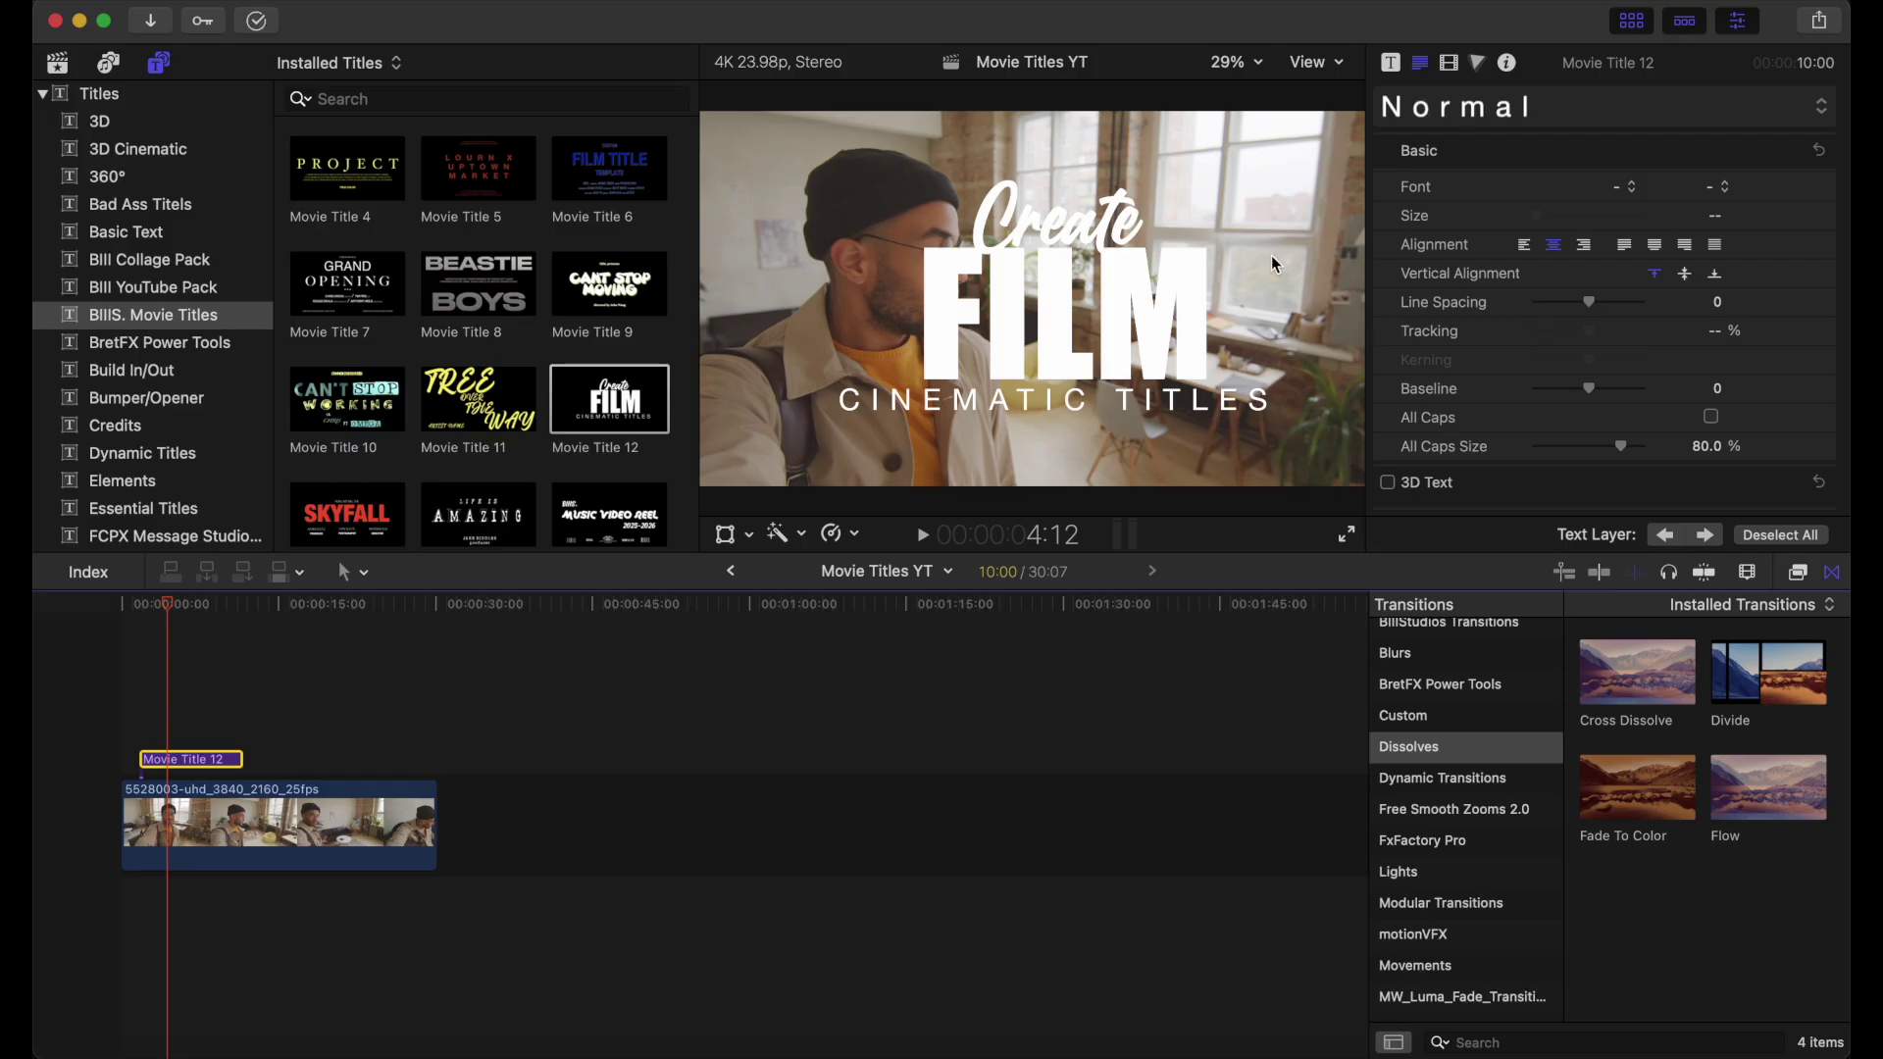
{"action": "left_click", "coordinate": [1091, 230]}
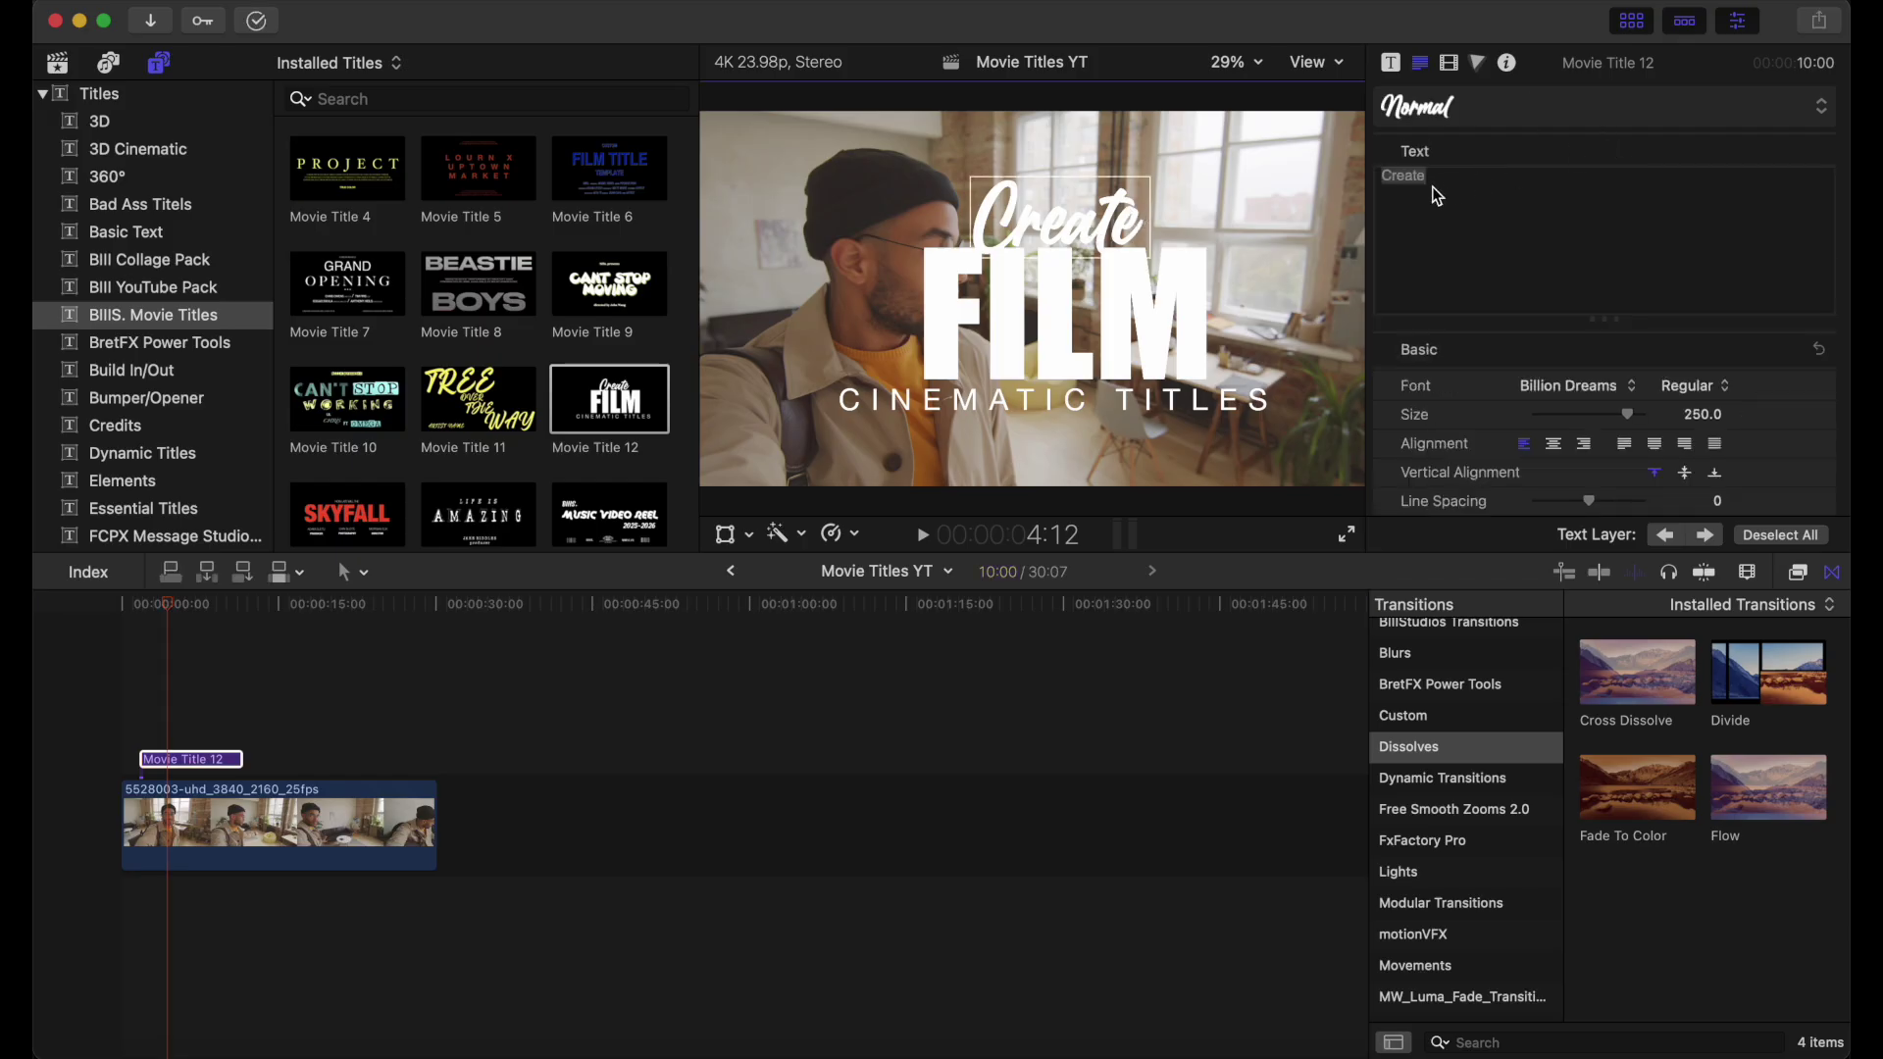
Change the top line to A DAY IN at size 203, centre-aligned and moved over FILM.
{"action": "type", "text": "A DAY"}
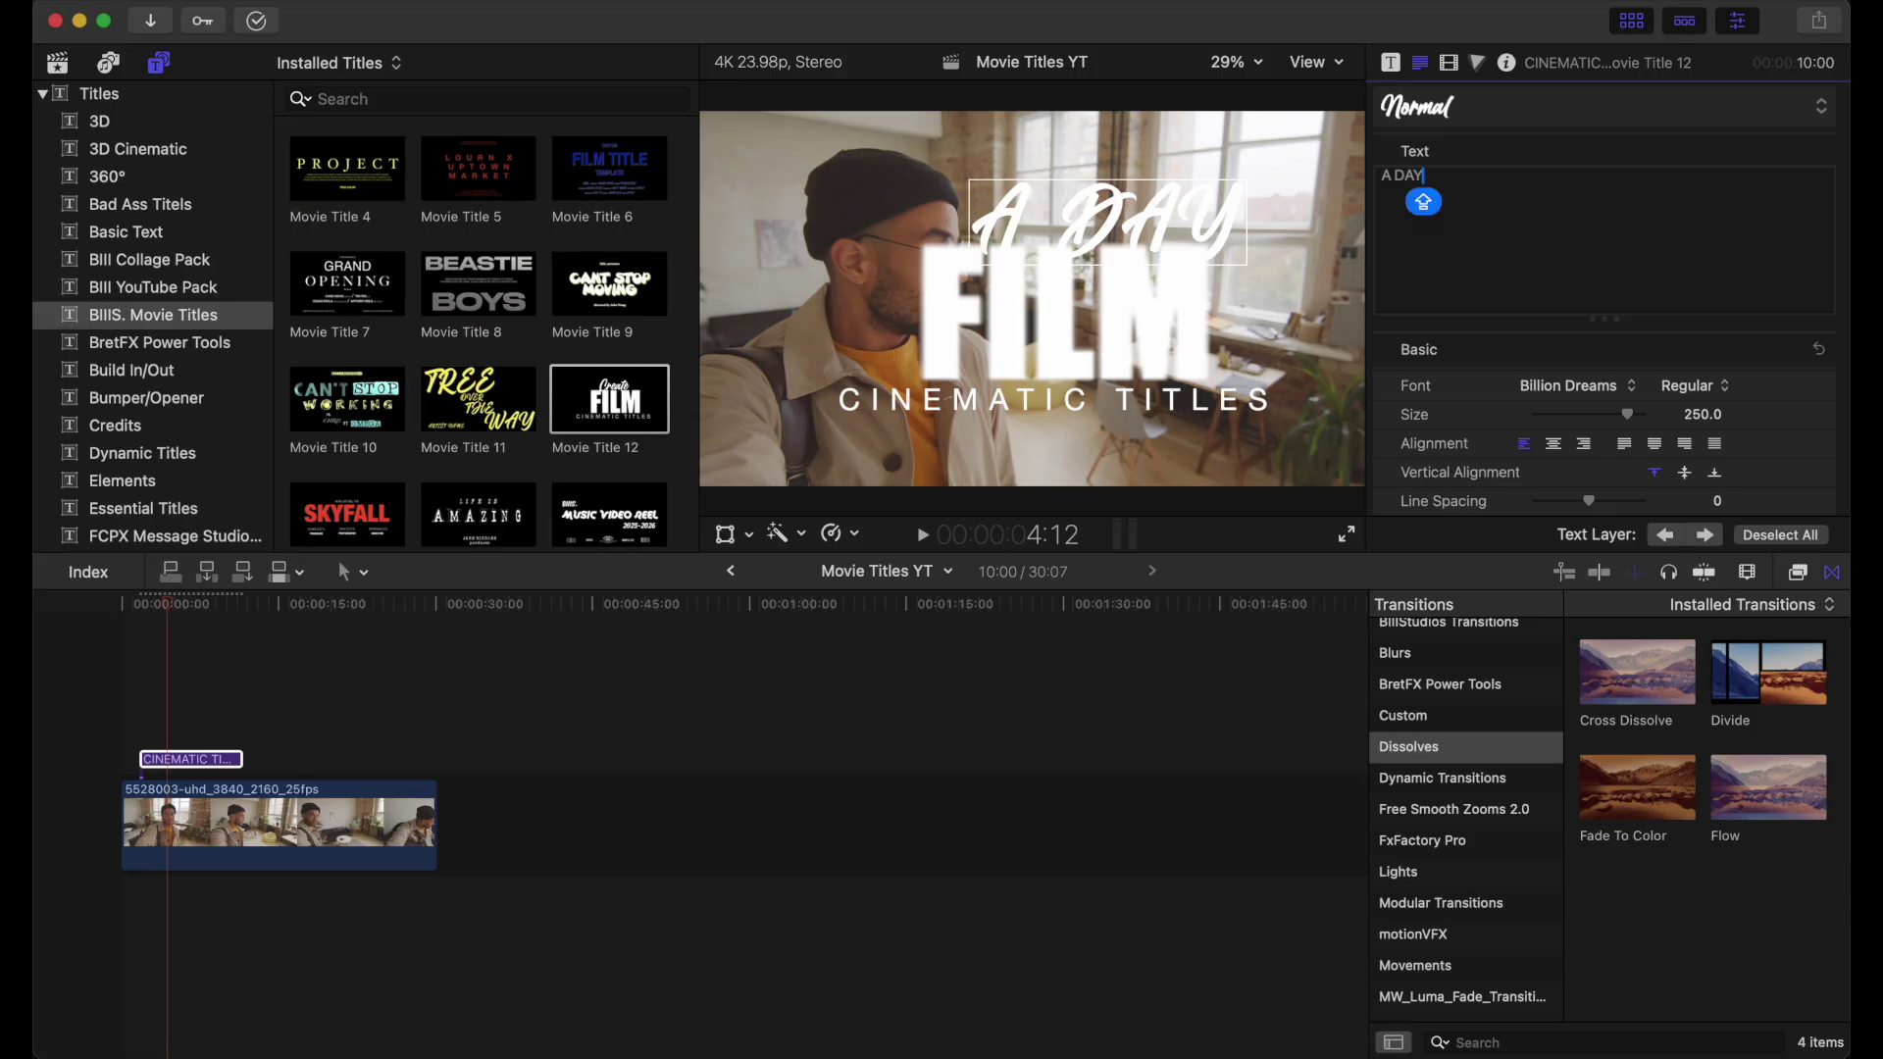
{"action": "type", "text": " IN"}
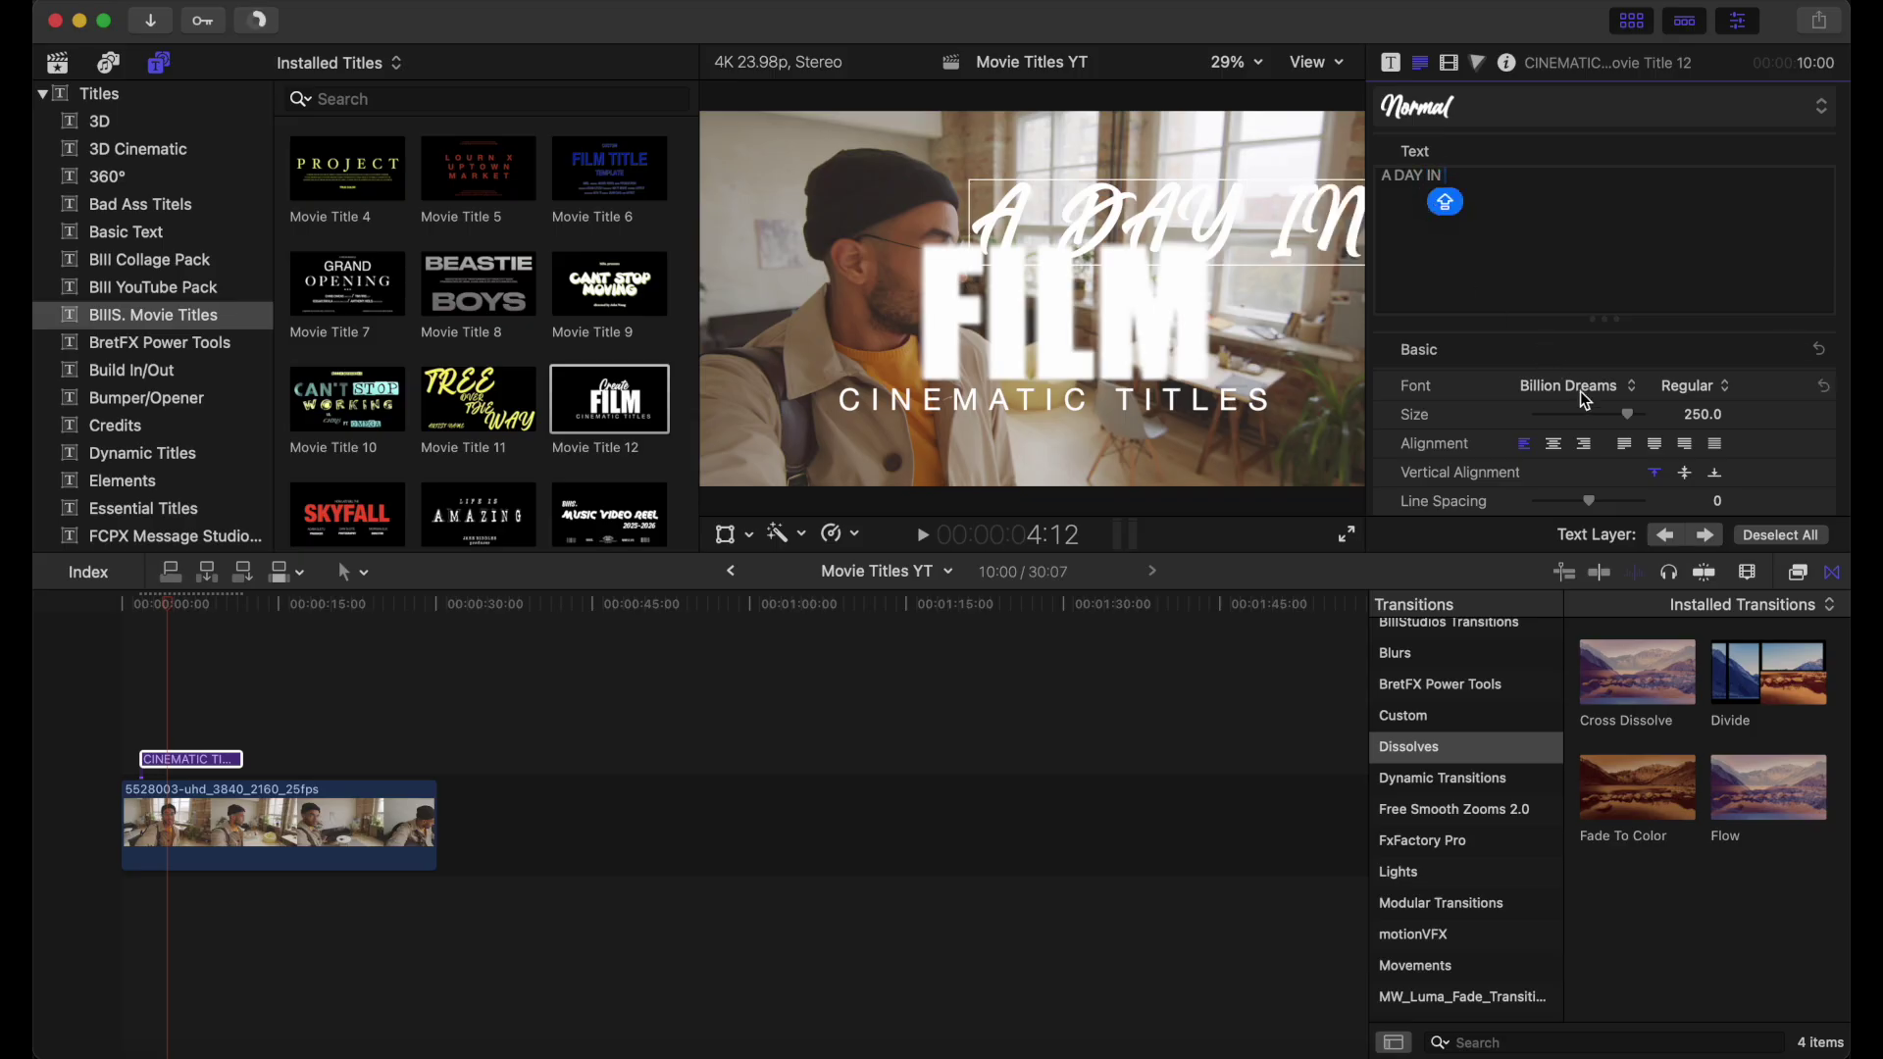
{"action": "left_click_drag", "start_coordinate": [1622, 413], "coordinate": [1604, 418]}
{"action": "left_click", "coordinate": [1553, 444]}
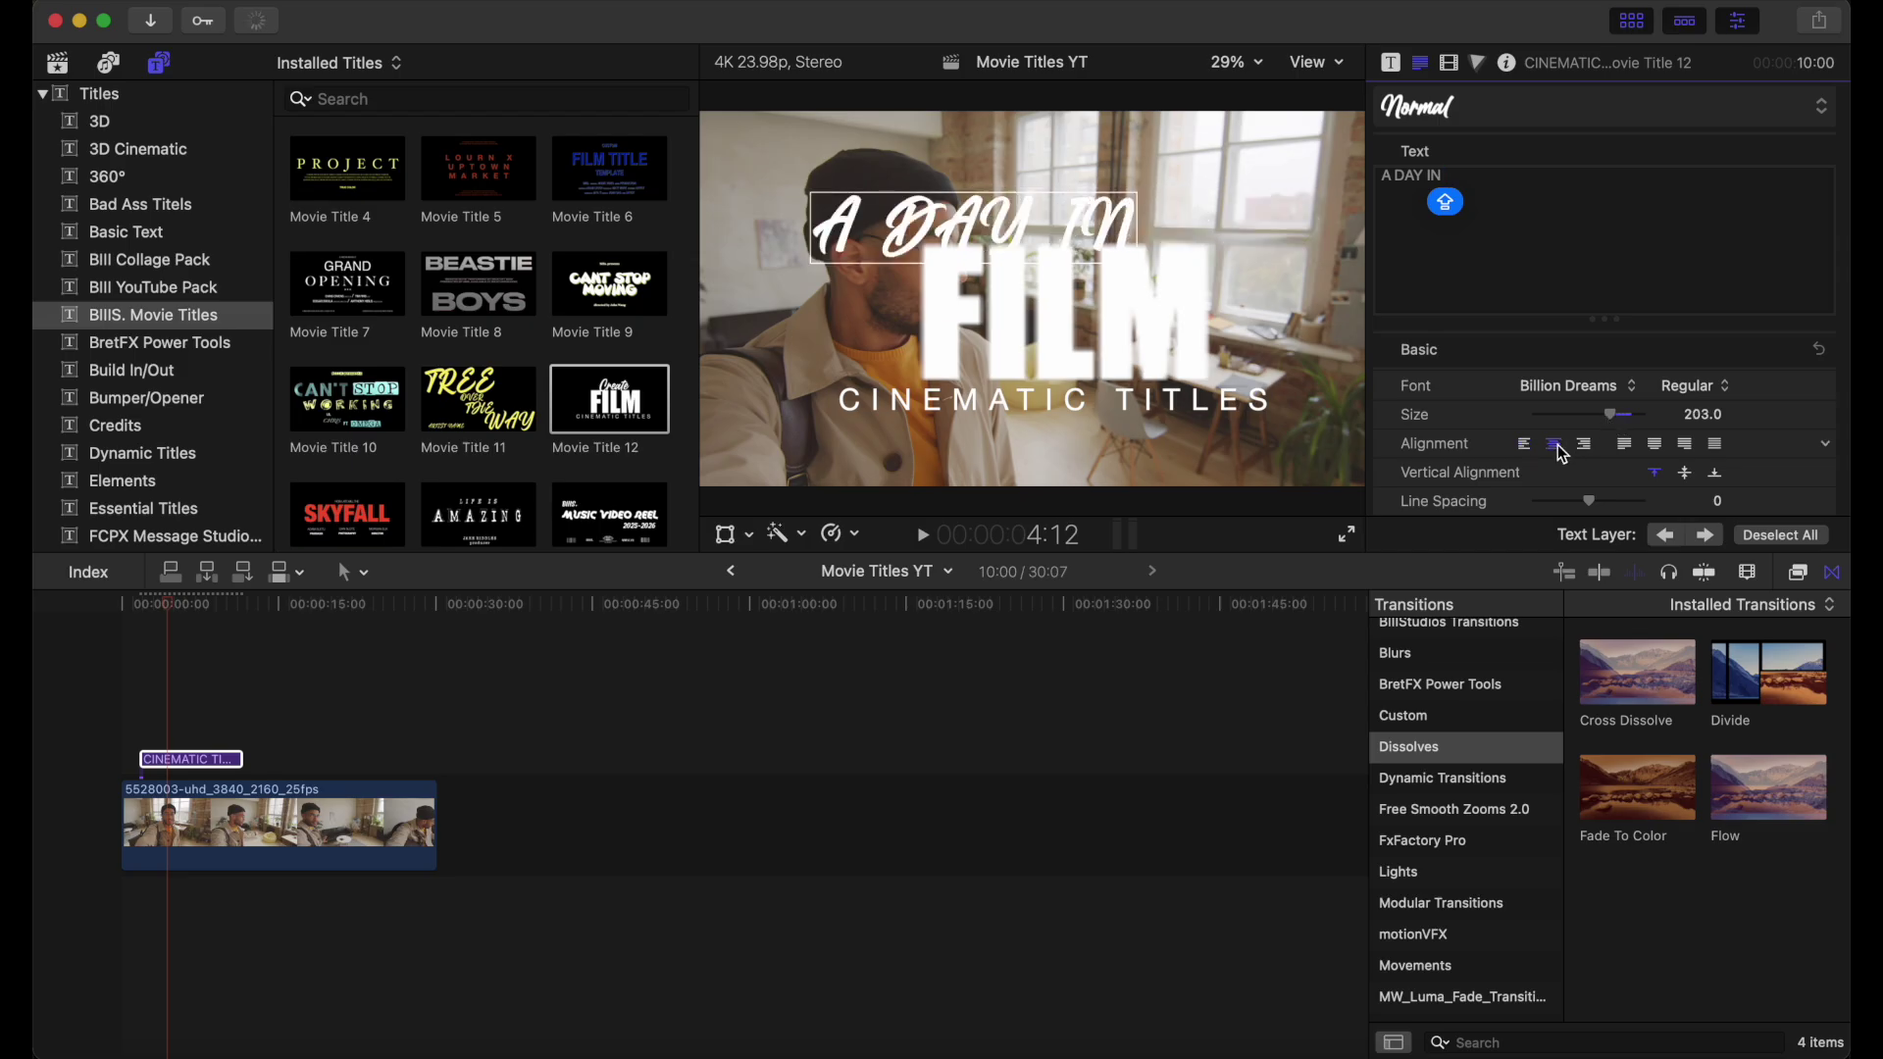
{"action": "left_click_drag", "start_coordinate": [962, 210], "coordinate": [1051, 208]}
Tighten the A DAY IN tracking to -11.34%, keeping the Regular font weight.
{"action": "scroll", "coordinate": [1539, 417], "scroll_direction": "down", "scroll_amount": 2}
{"action": "scroll", "coordinate": [1540, 417], "scroll_direction": "down", "scroll_amount": 1}
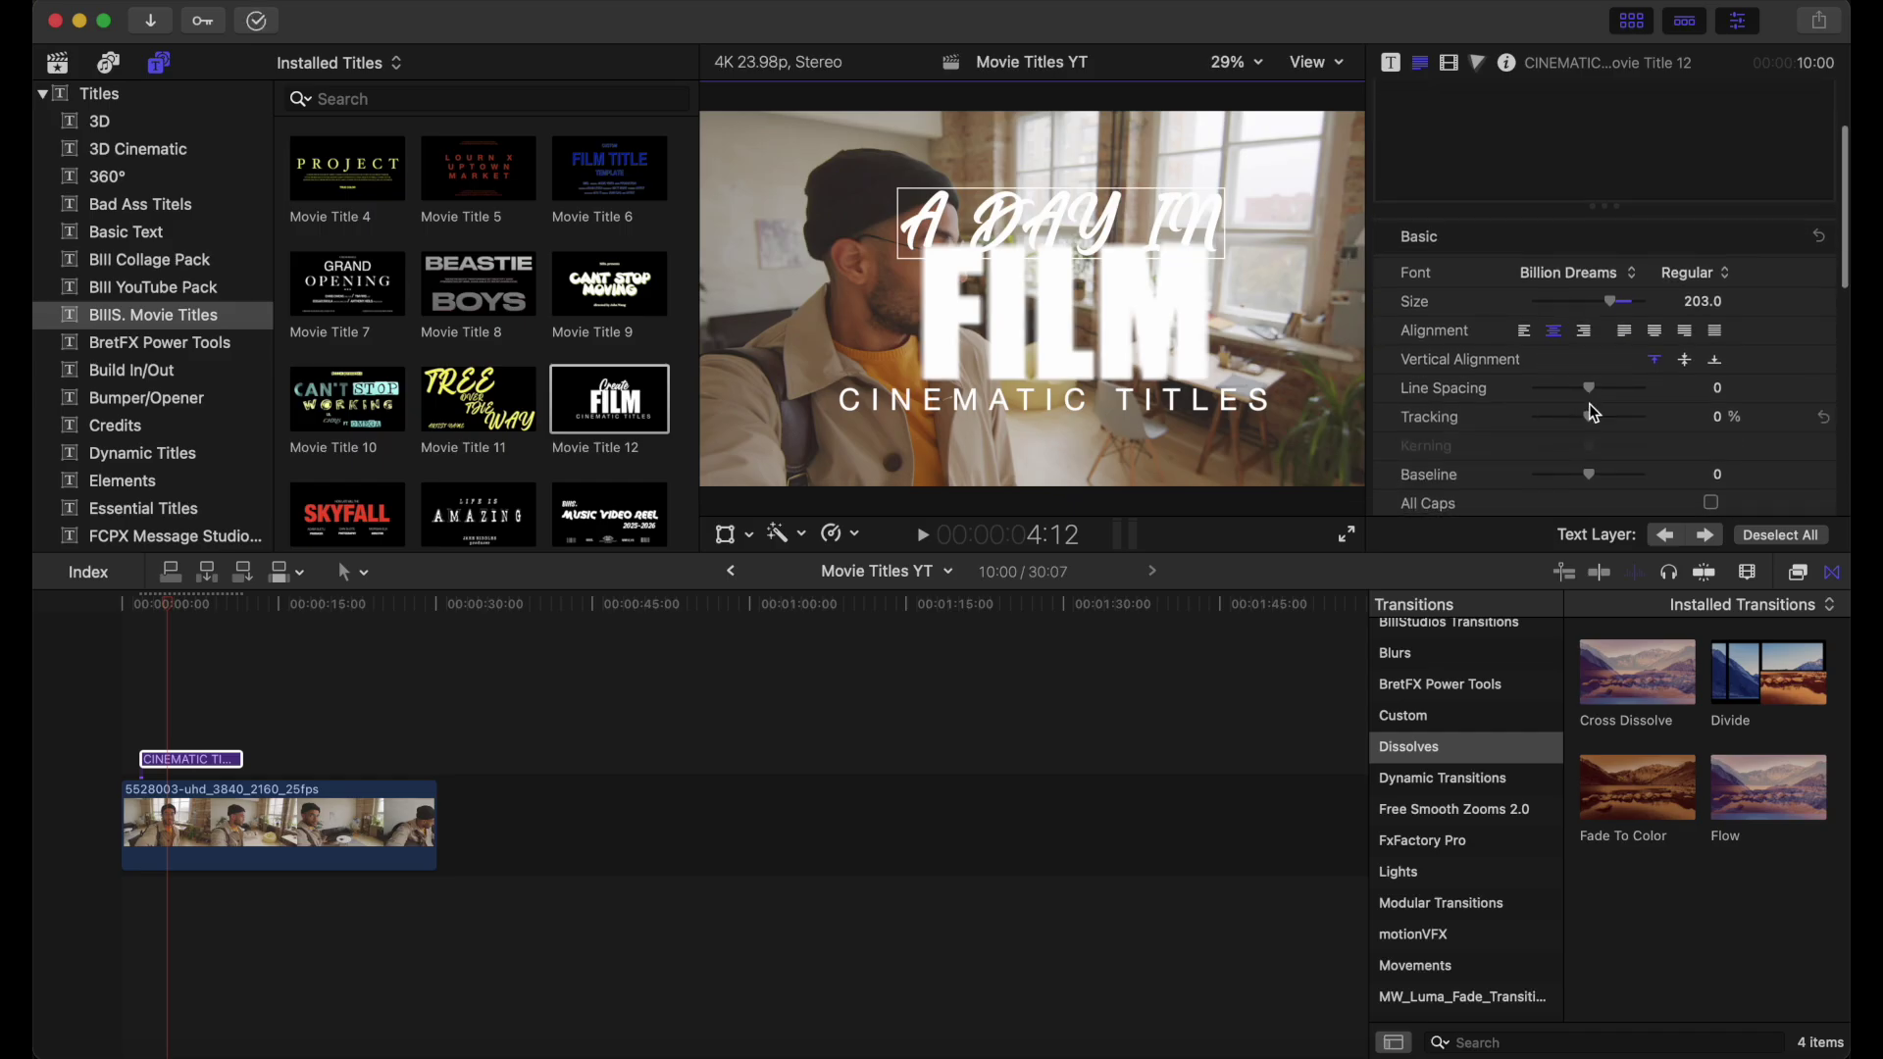
{"action": "left_click_drag", "start_coordinate": [1594, 420], "coordinate": [1587, 422]}
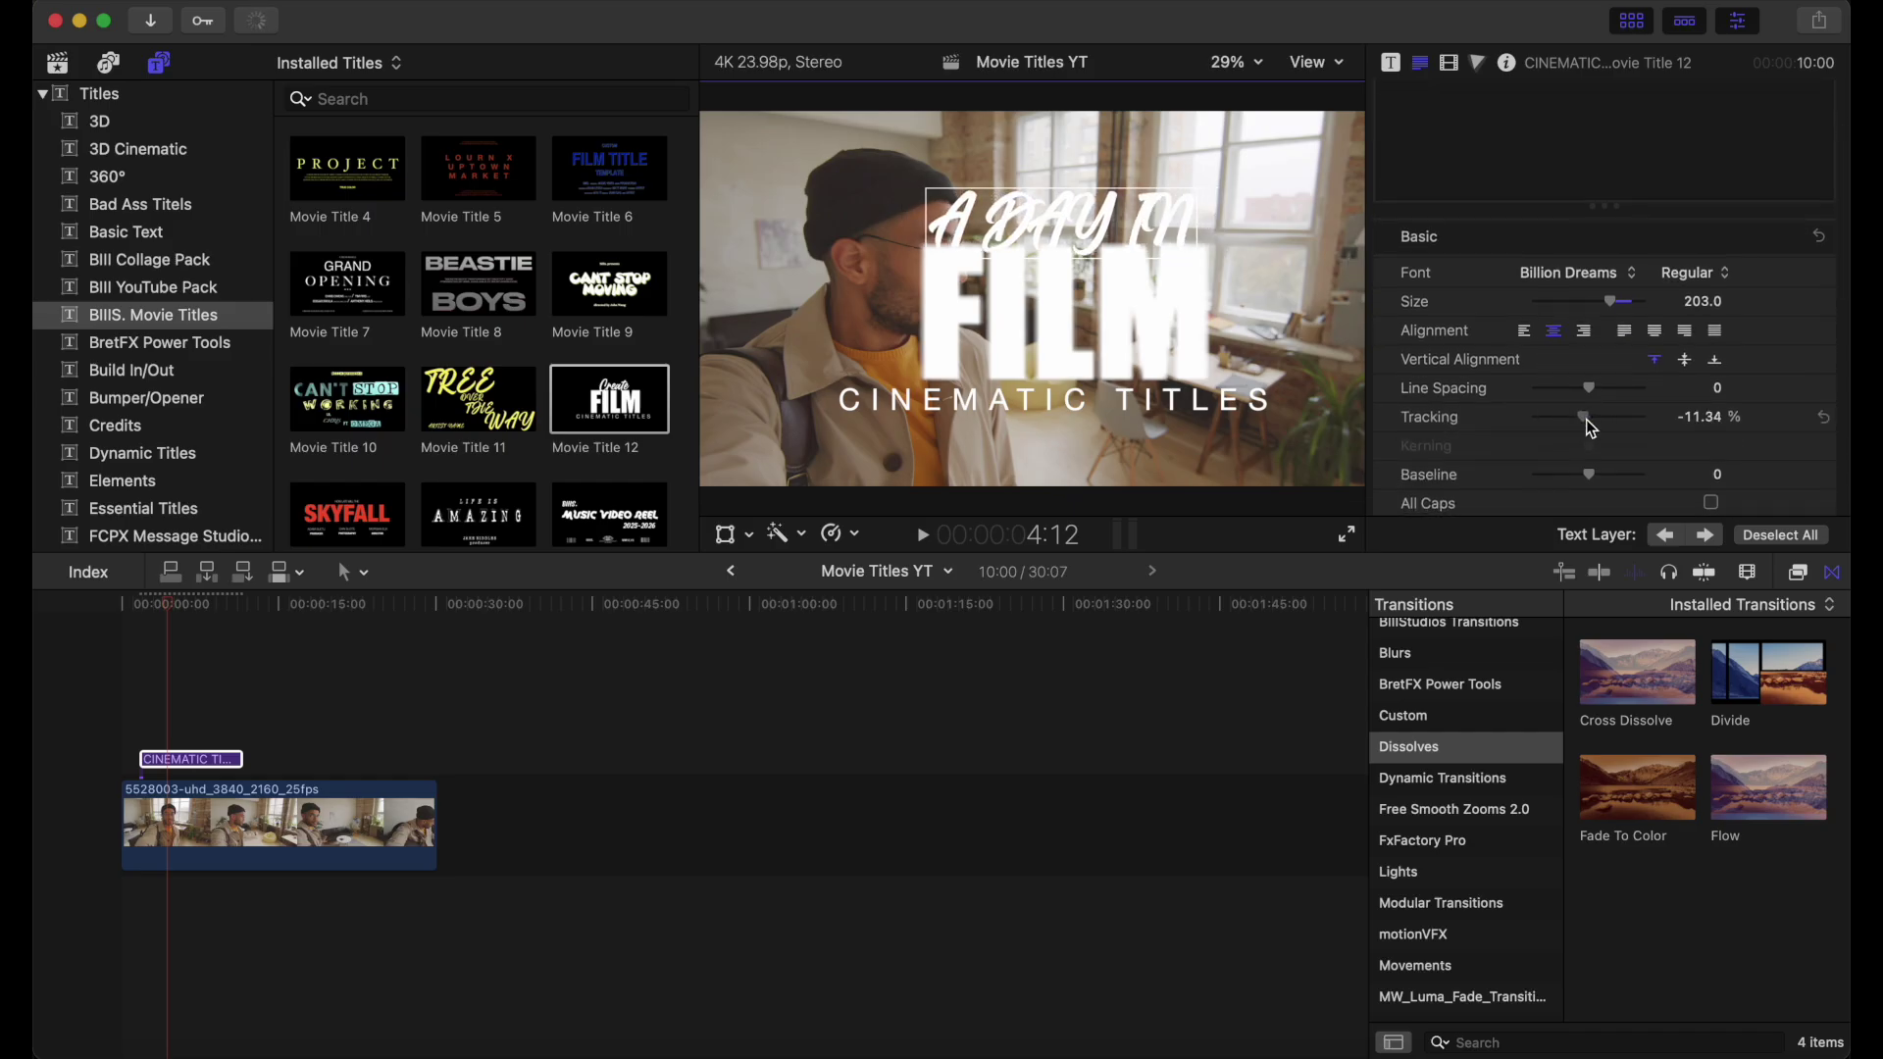
{"action": "left_click", "coordinate": [1702, 276]}
{"action": "left_click", "coordinate": [1703, 281]}
{"action": "left_click", "coordinate": [1072, 402]}
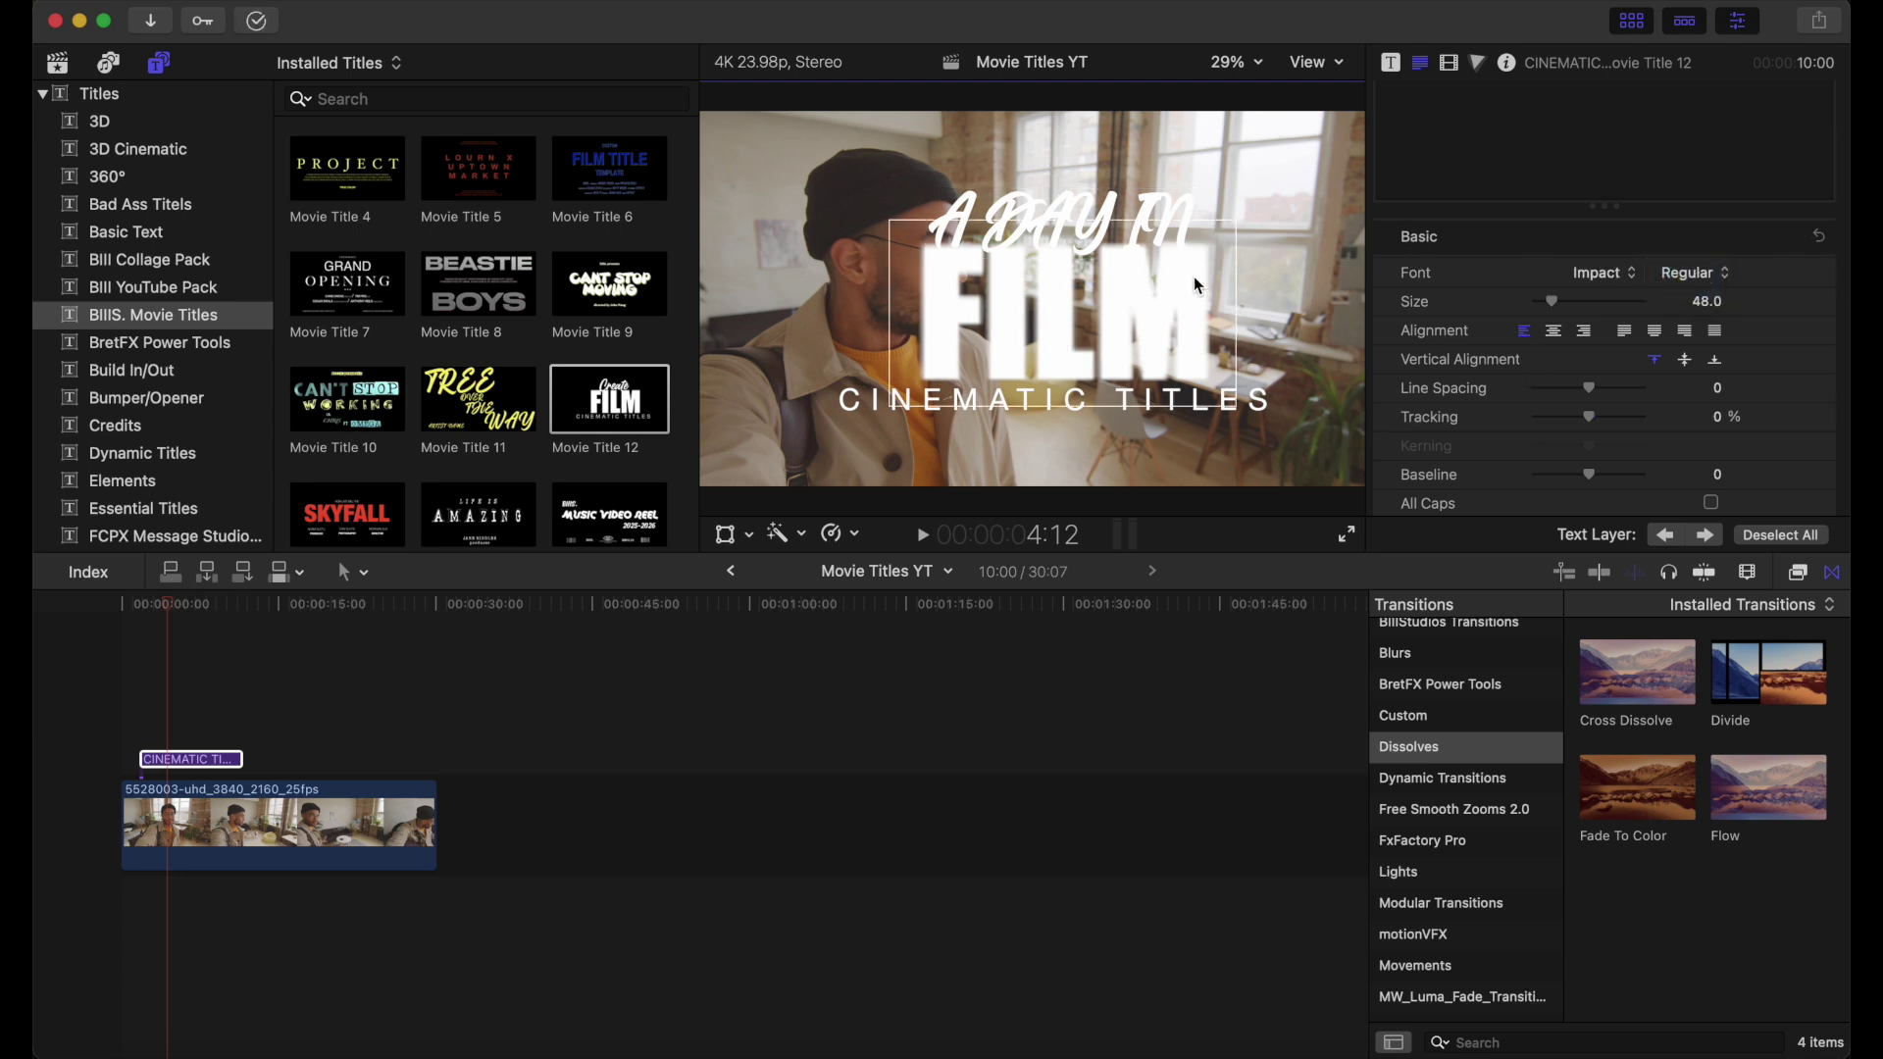
Replace FILM with MEXICO, centre-align it and drag it back to the middle.
{"action": "double_click", "coordinate": [1140, 299]}
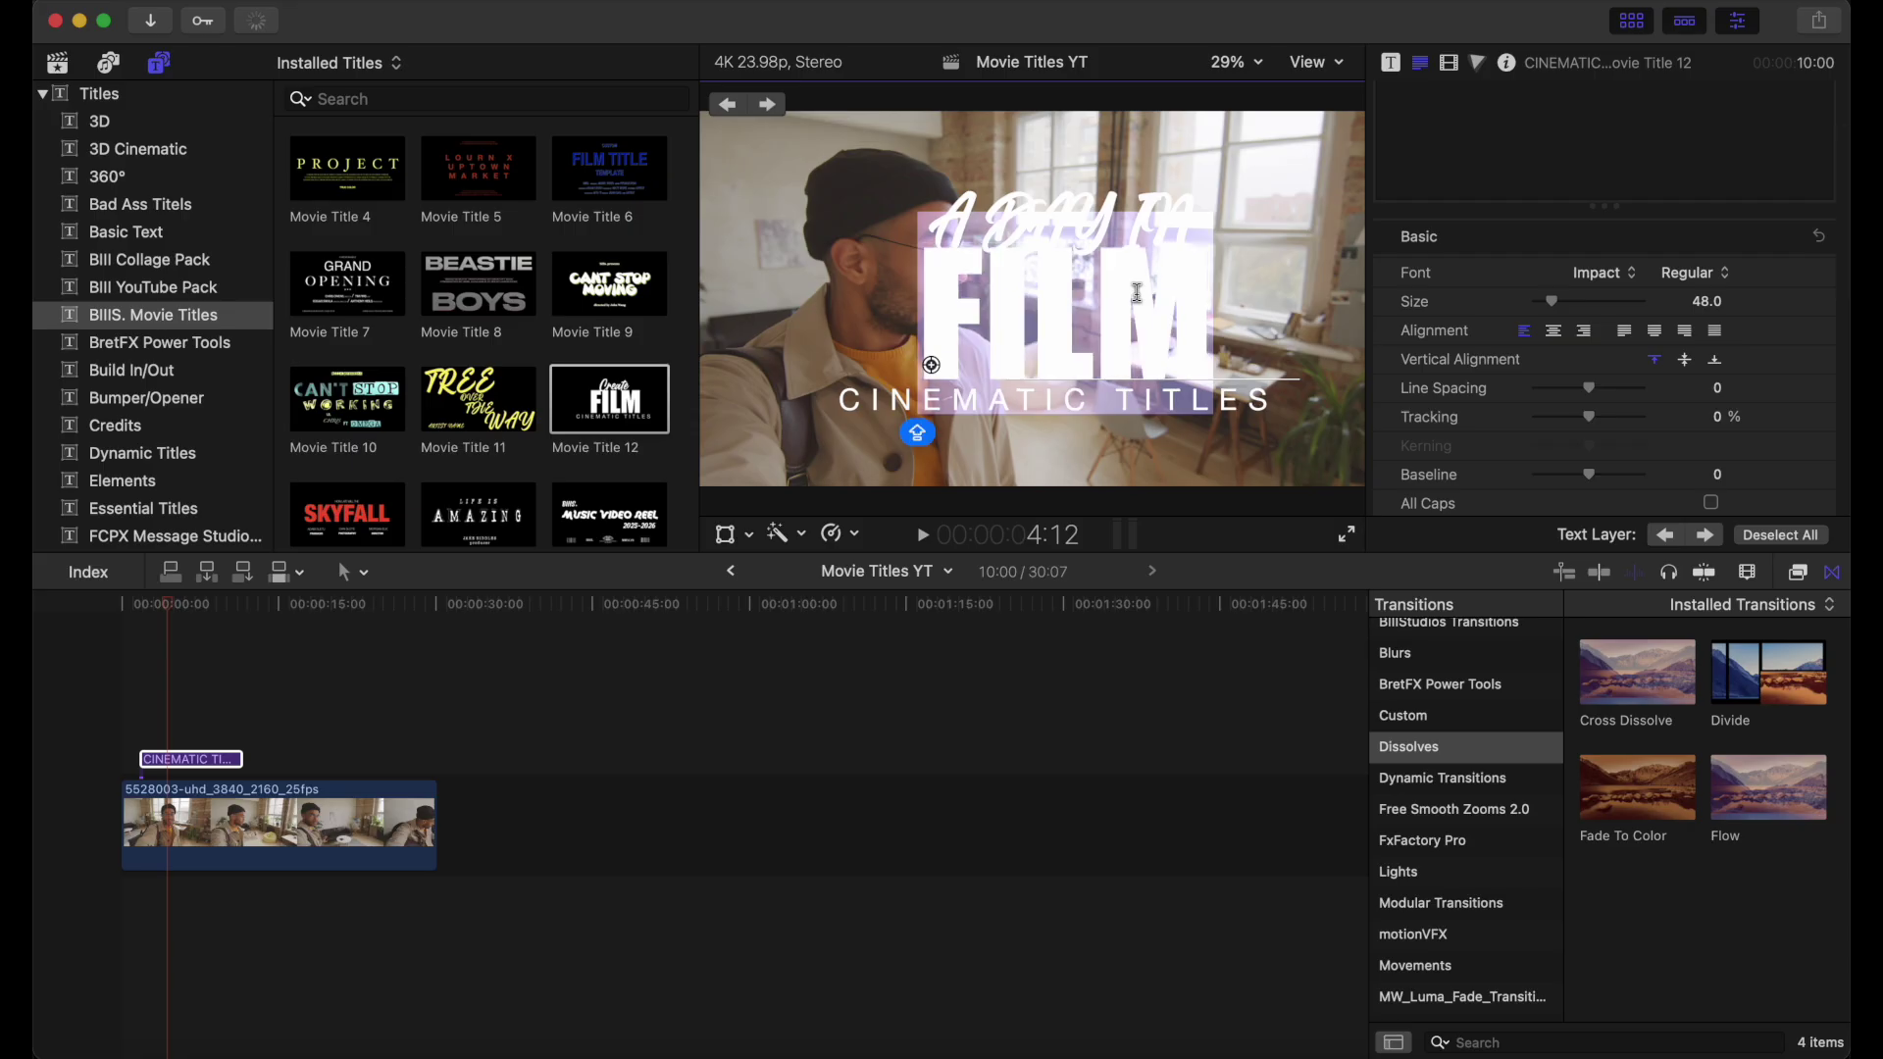
{"action": "type", "text": "MEXICO"}
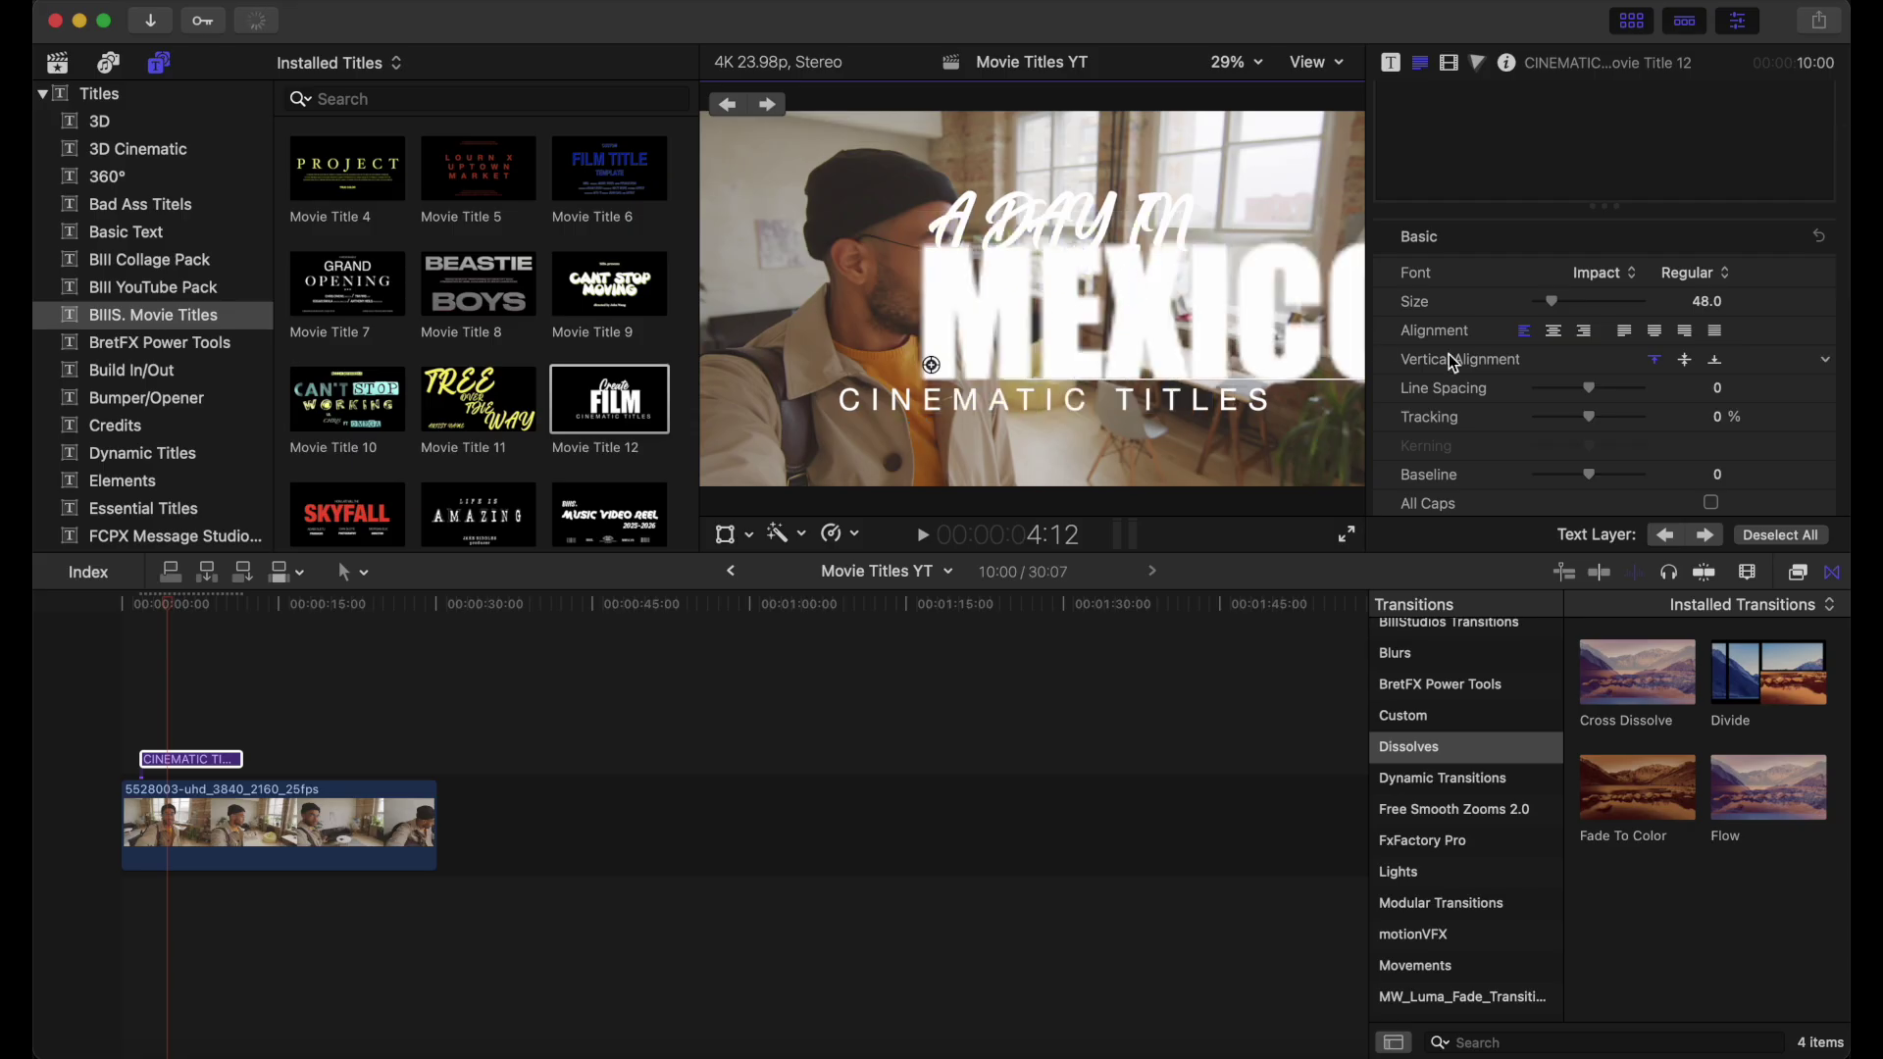
{"action": "left_click", "coordinate": [1555, 331]}
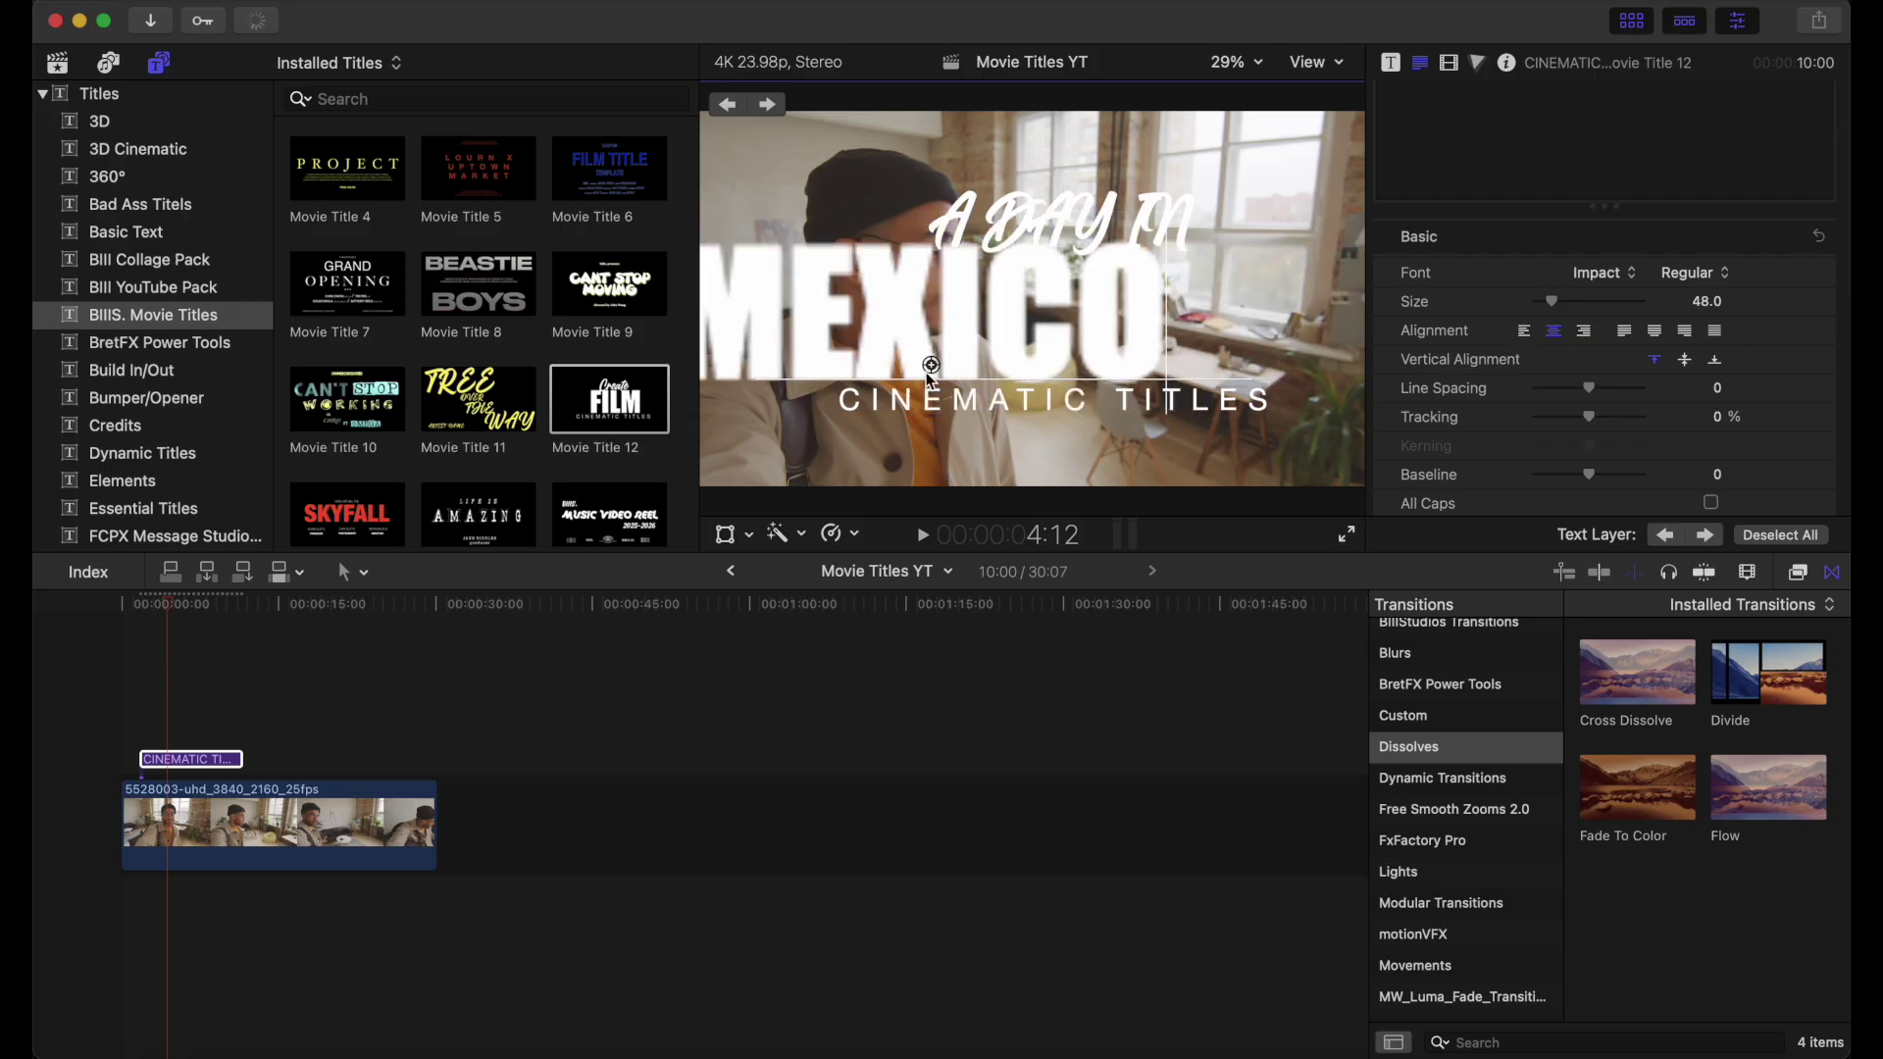
{"action": "left_click_drag", "start_coordinate": [930, 366], "coordinate": [1064, 361]}
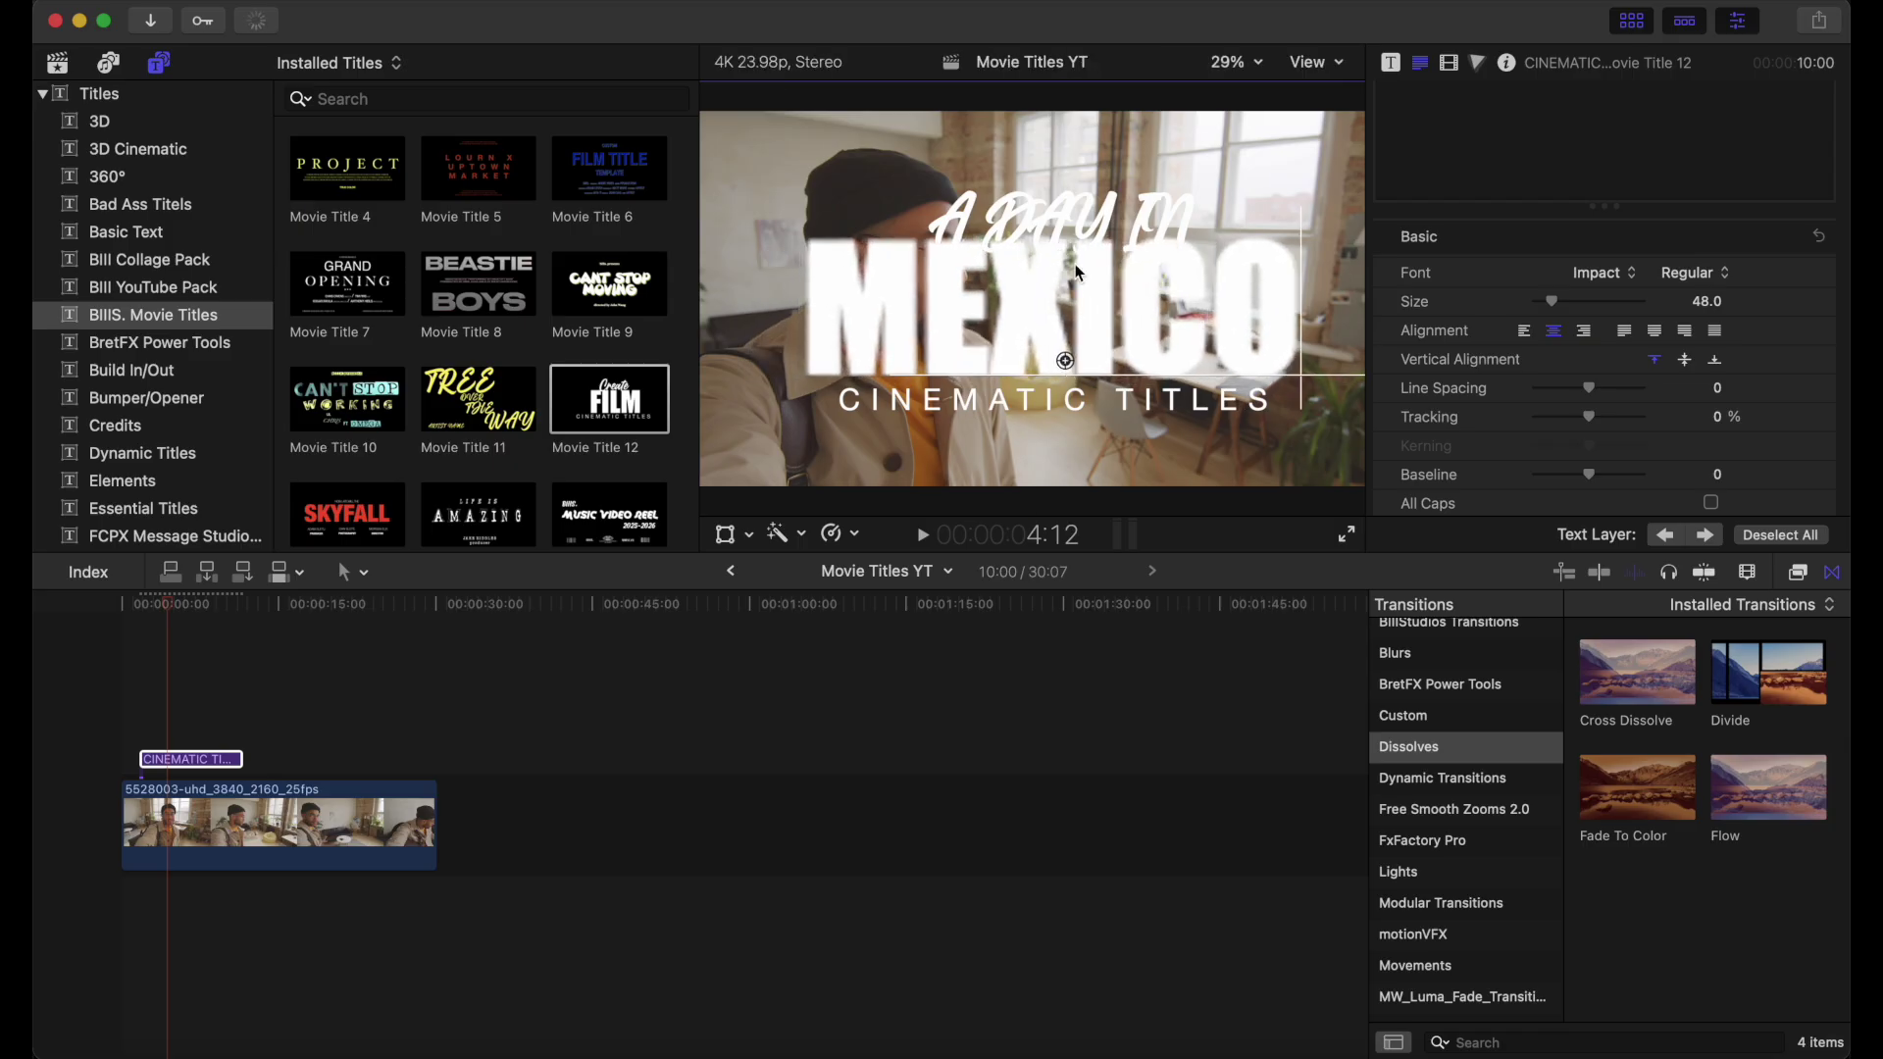
Change the CINEMATIC TITLES line to the creator's name plus VLOG in capitals, and add a cross dissolve to the title clip.
{"action": "left_click", "coordinate": [1033, 397]}
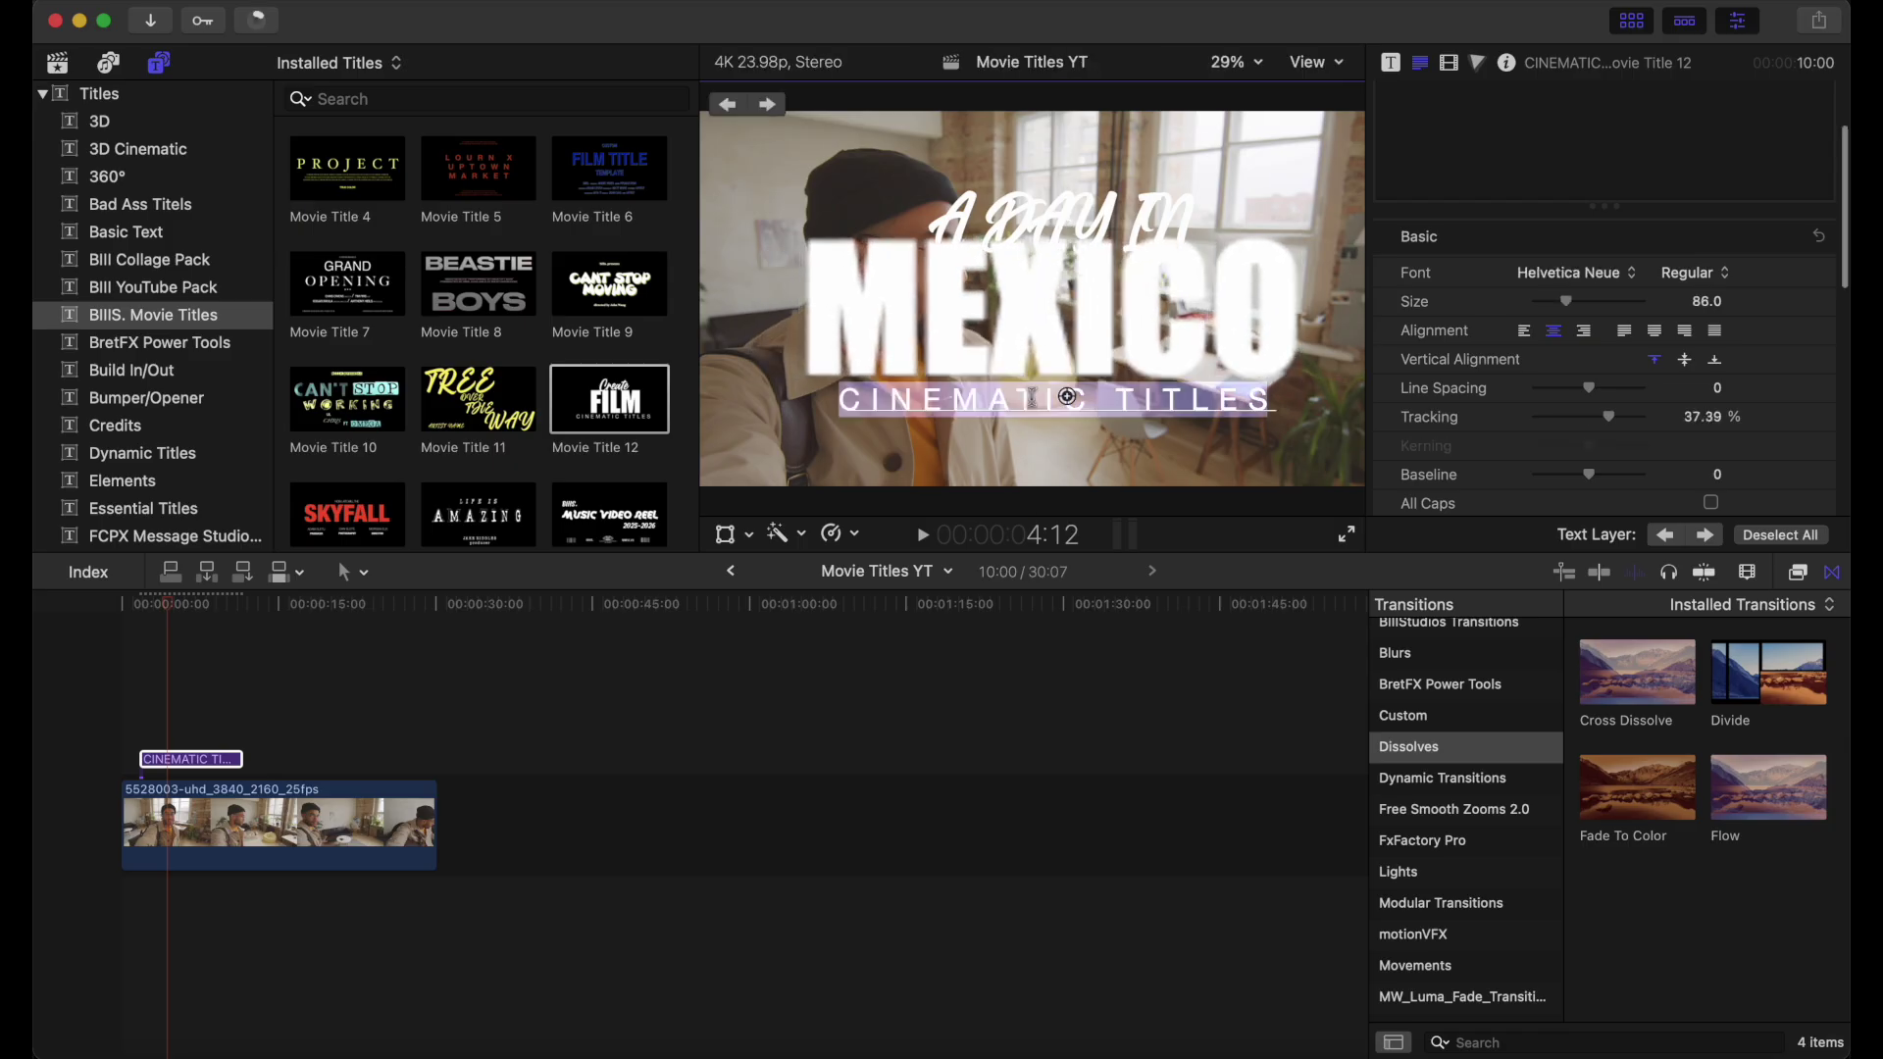
{"action": "type", "text": "D"}
{"action": "key", "text": "Caps_Lock"}
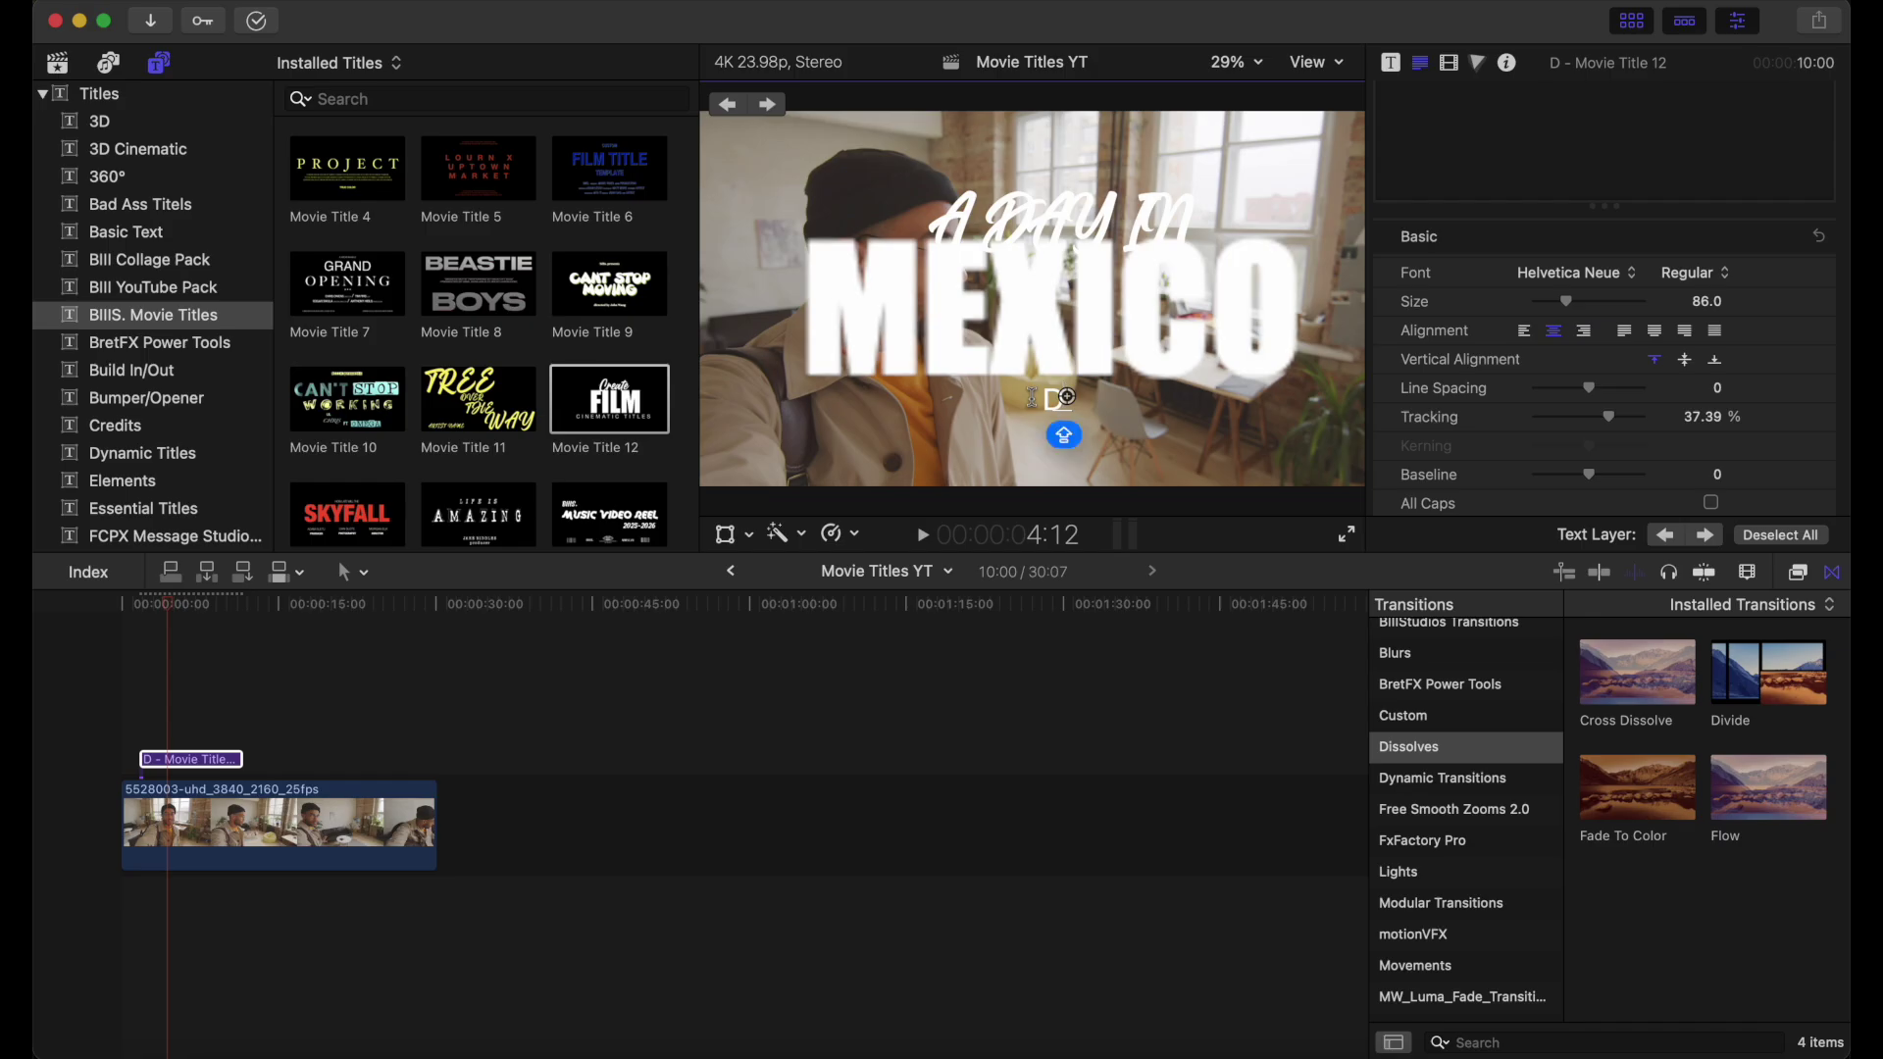
{"action": "key", "text": "BackSpace"}
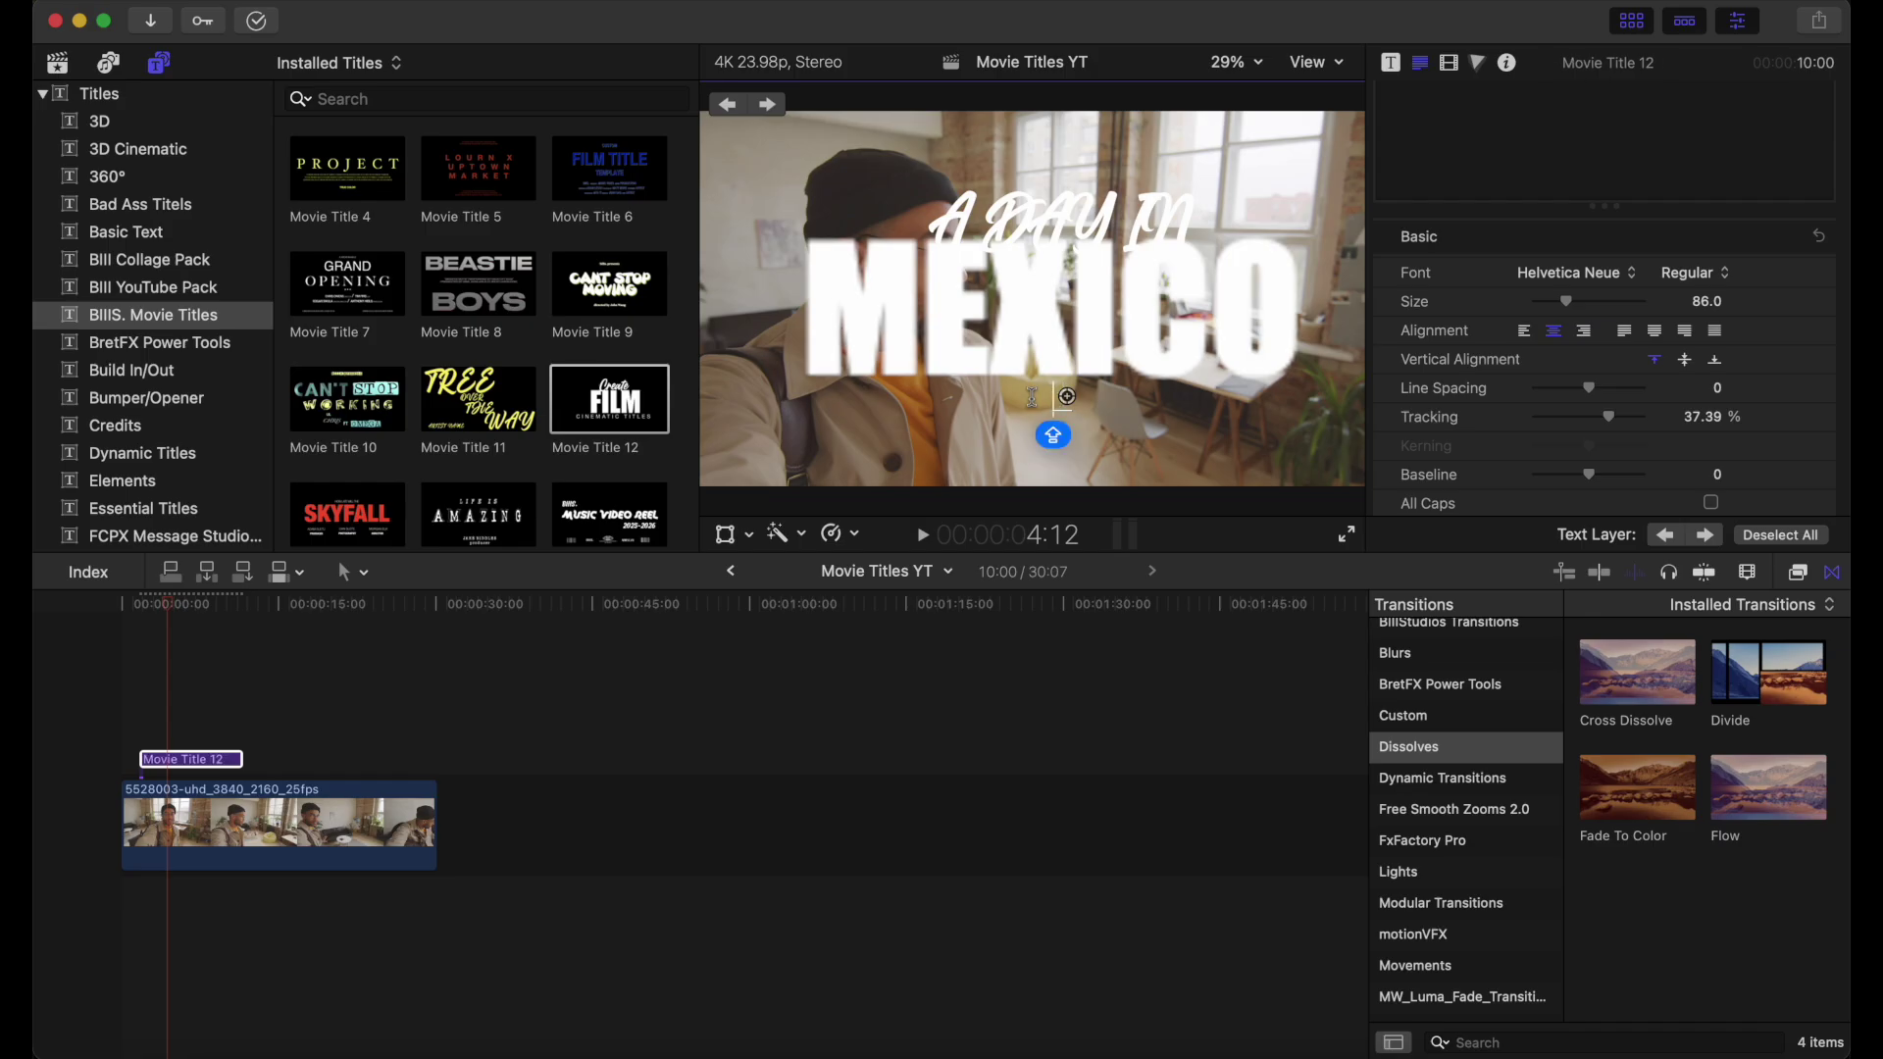
{"action": "type", "text": "JOHN'S"}
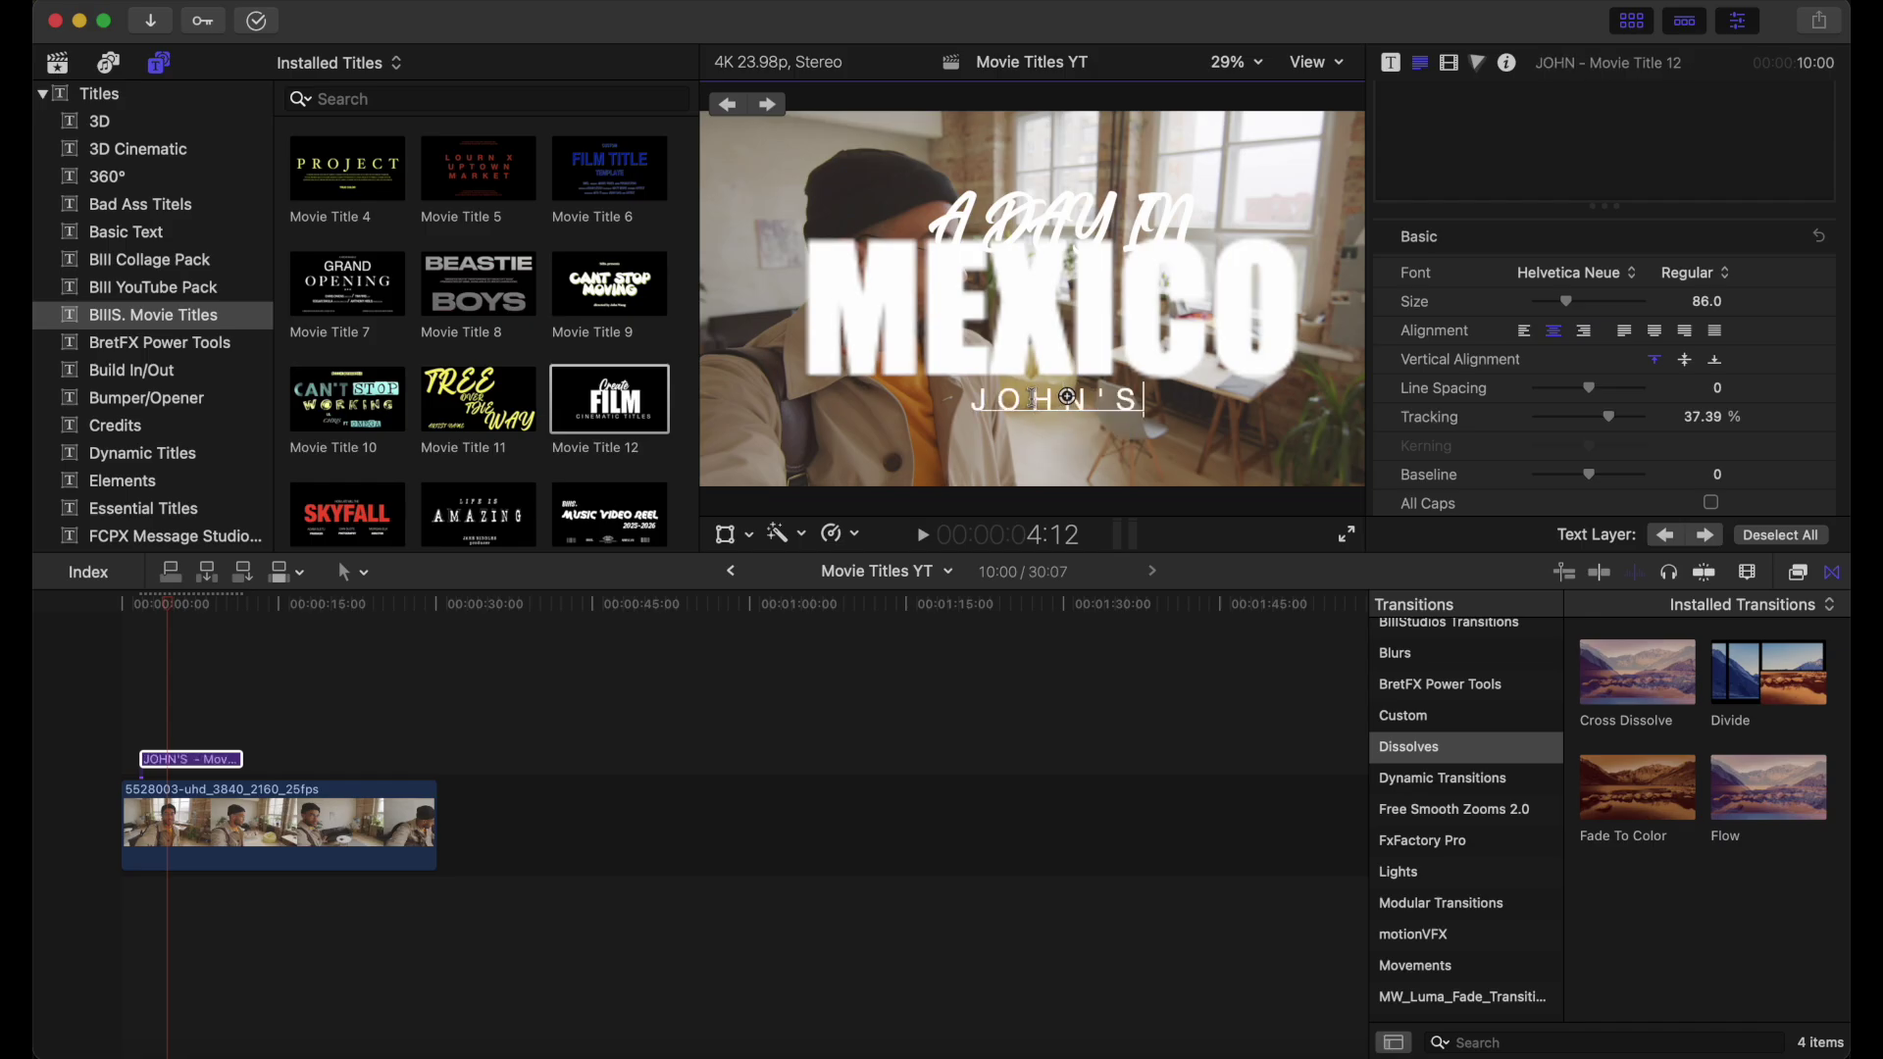
{"action": "type", "text": " VLOG"}
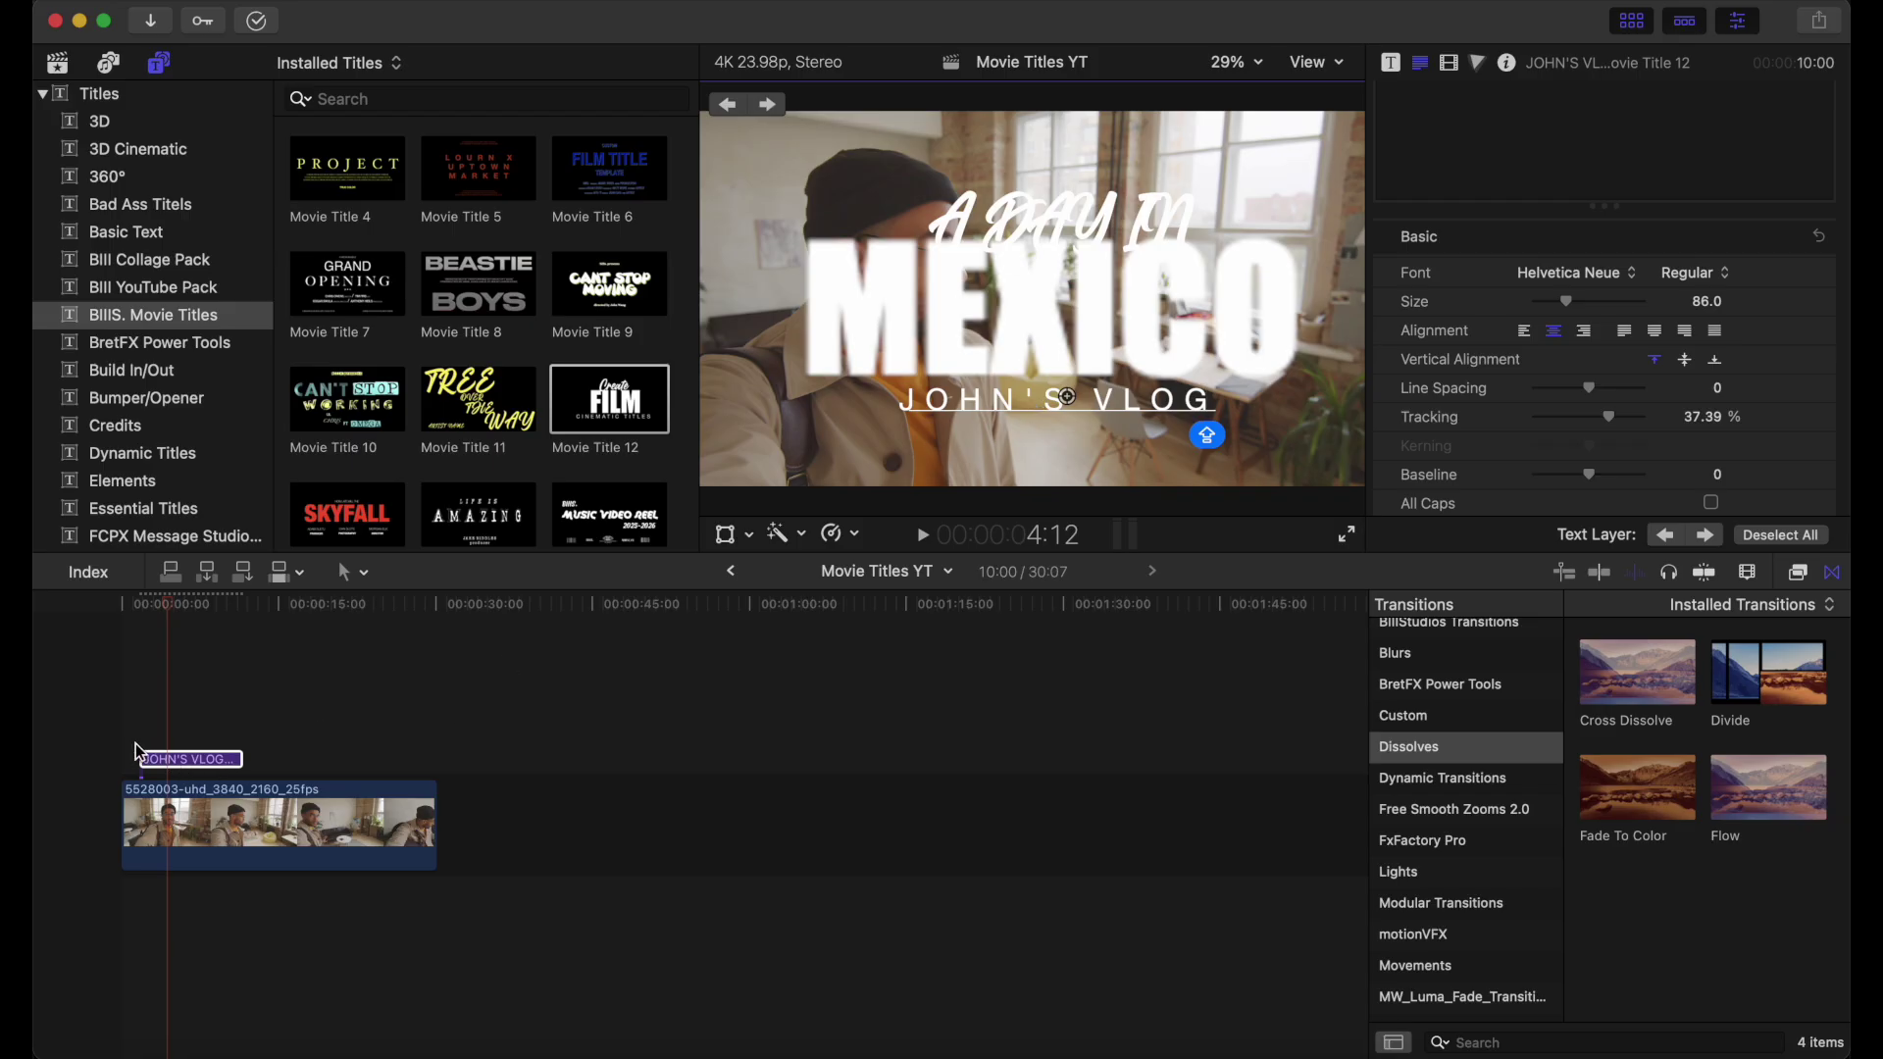
{"action": "left_click_drag", "start_coordinate": [1591, 704], "coordinate": [203, 764]}
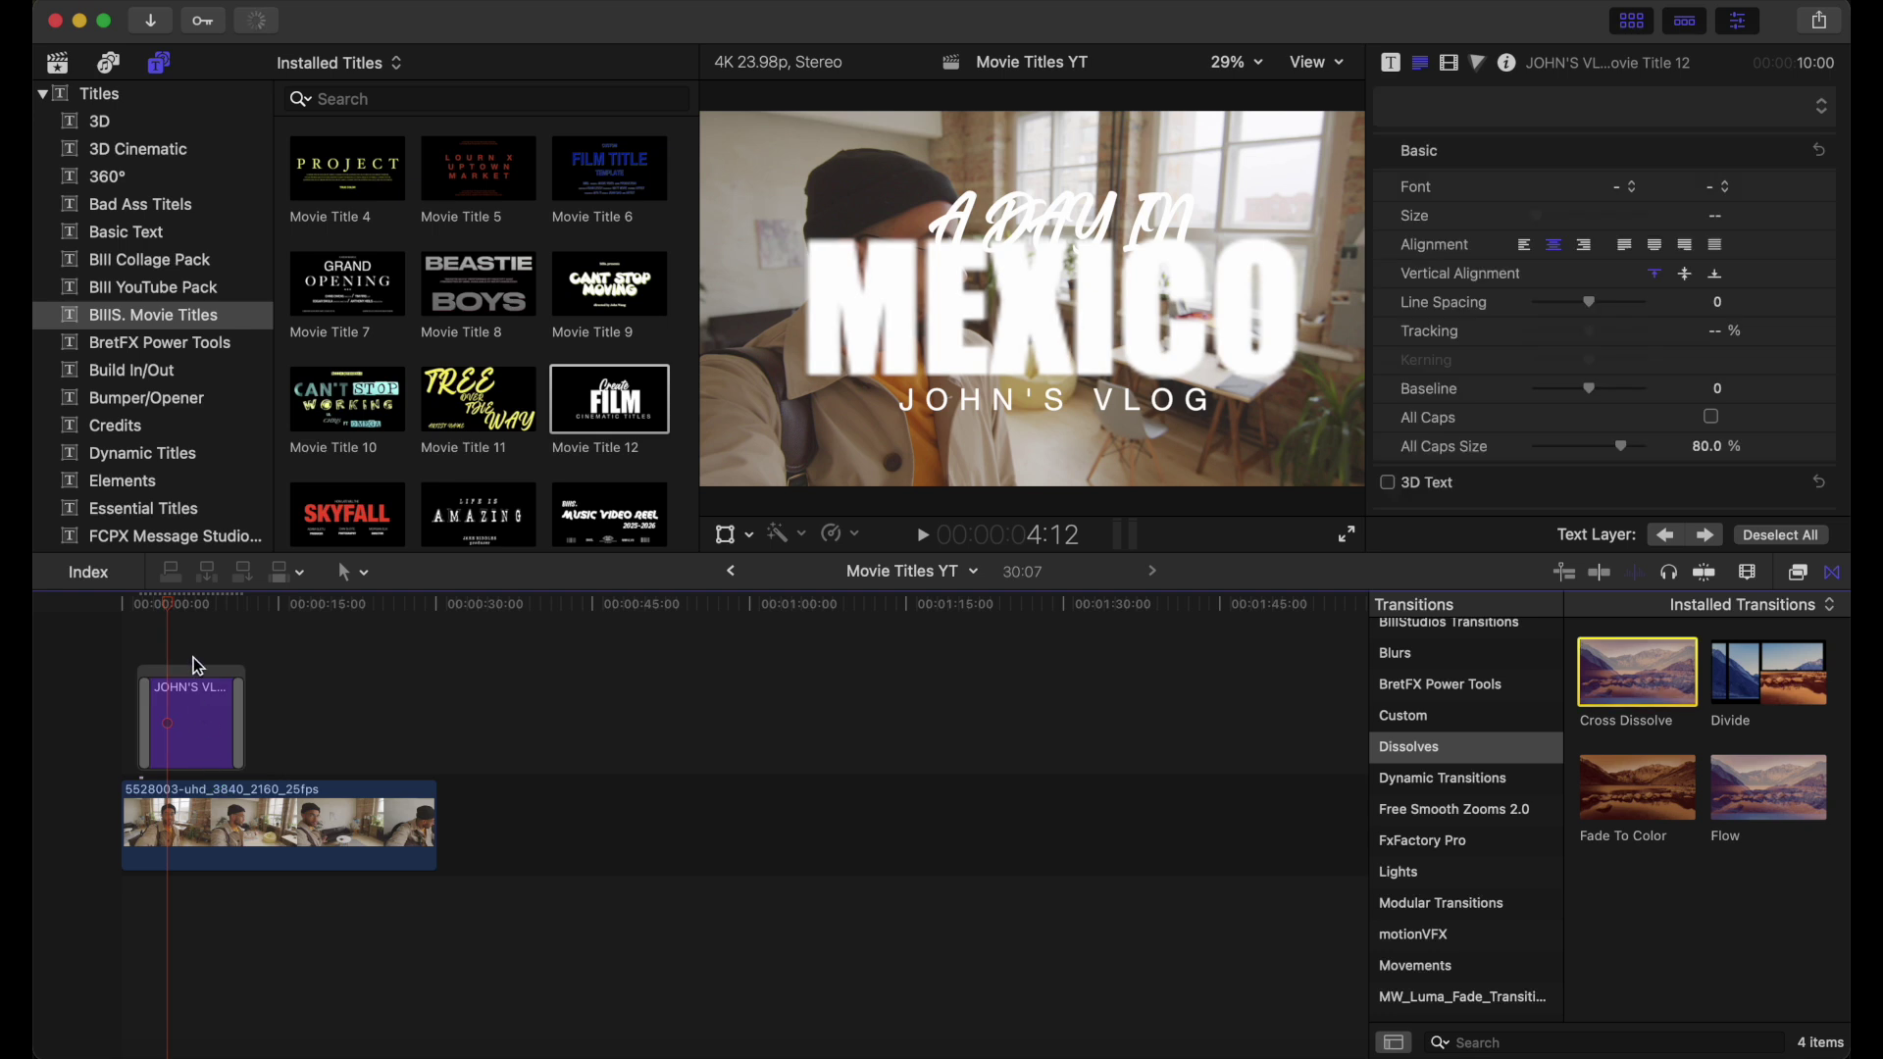
Split the vlog title clip at the playhead, delete its end piece, and play from the start.
{"action": "left_click", "coordinate": [203, 704]}
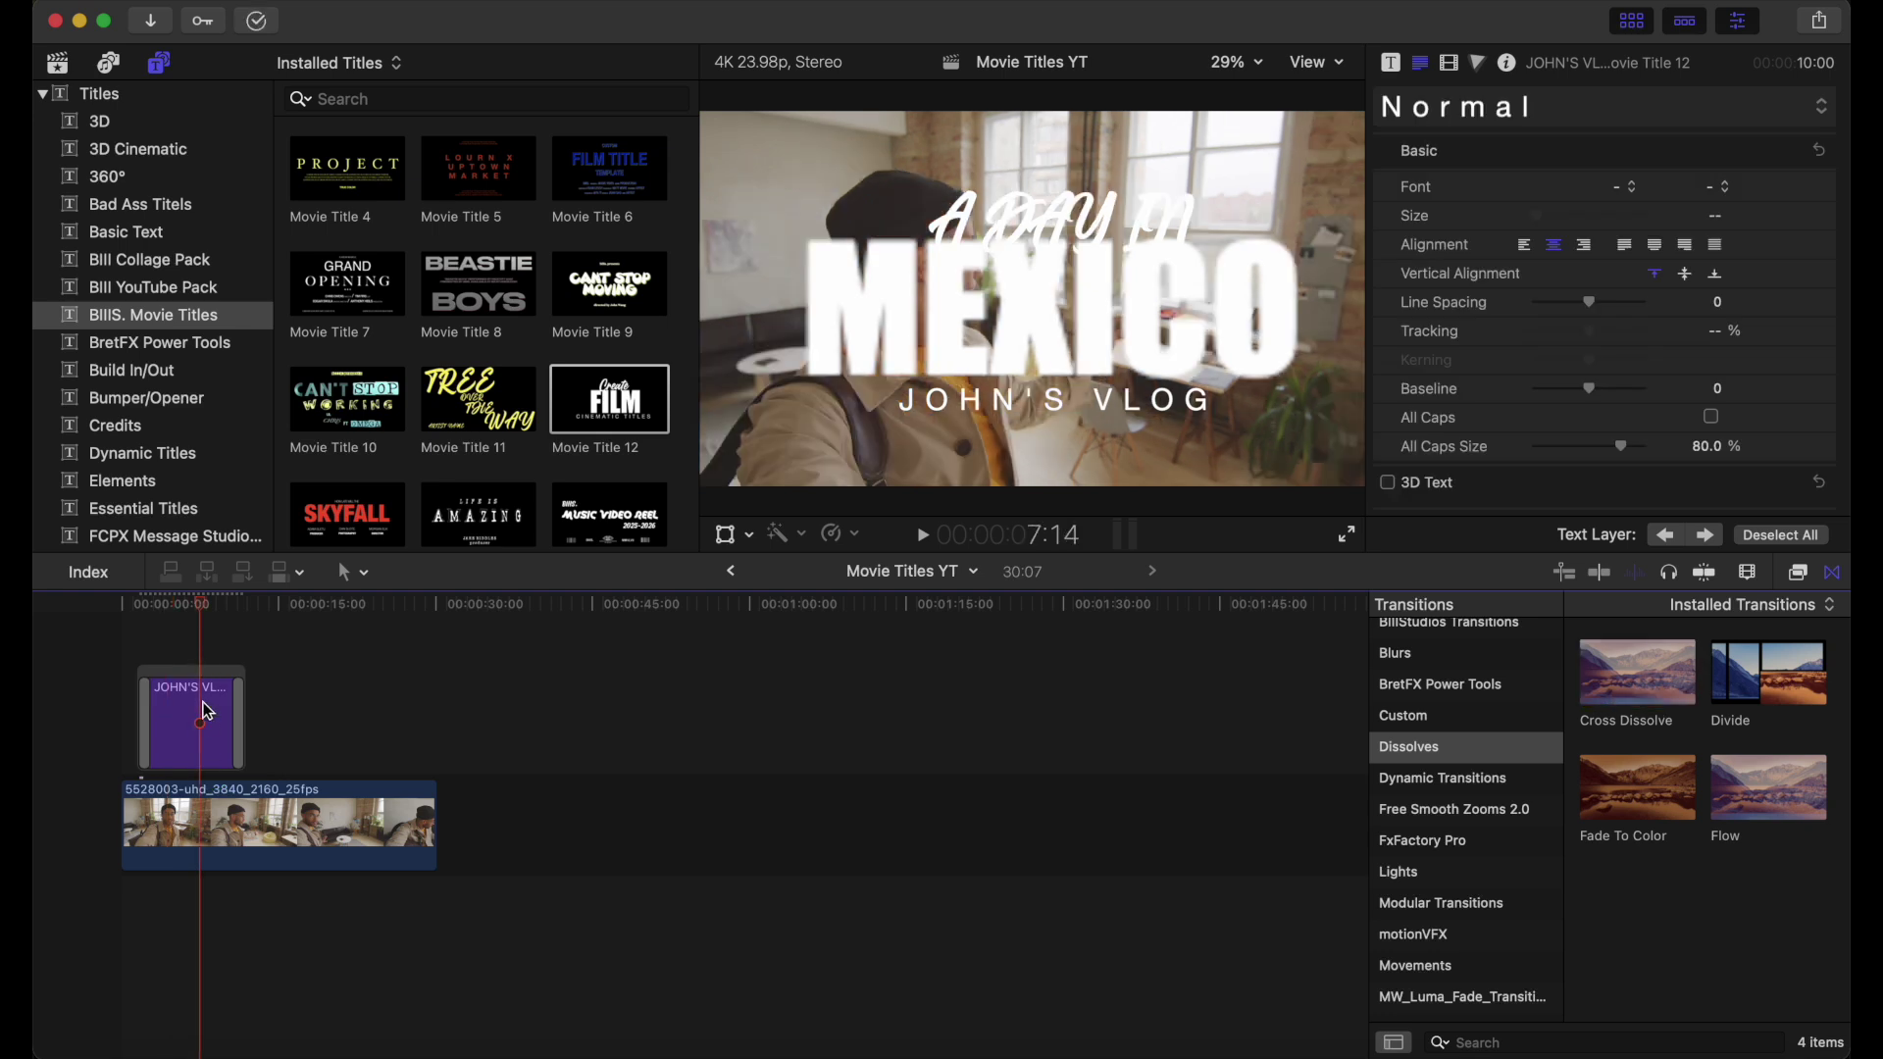
{"action": "key", "text": "super+b"}
{"action": "left_click", "coordinate": [218, 720]}
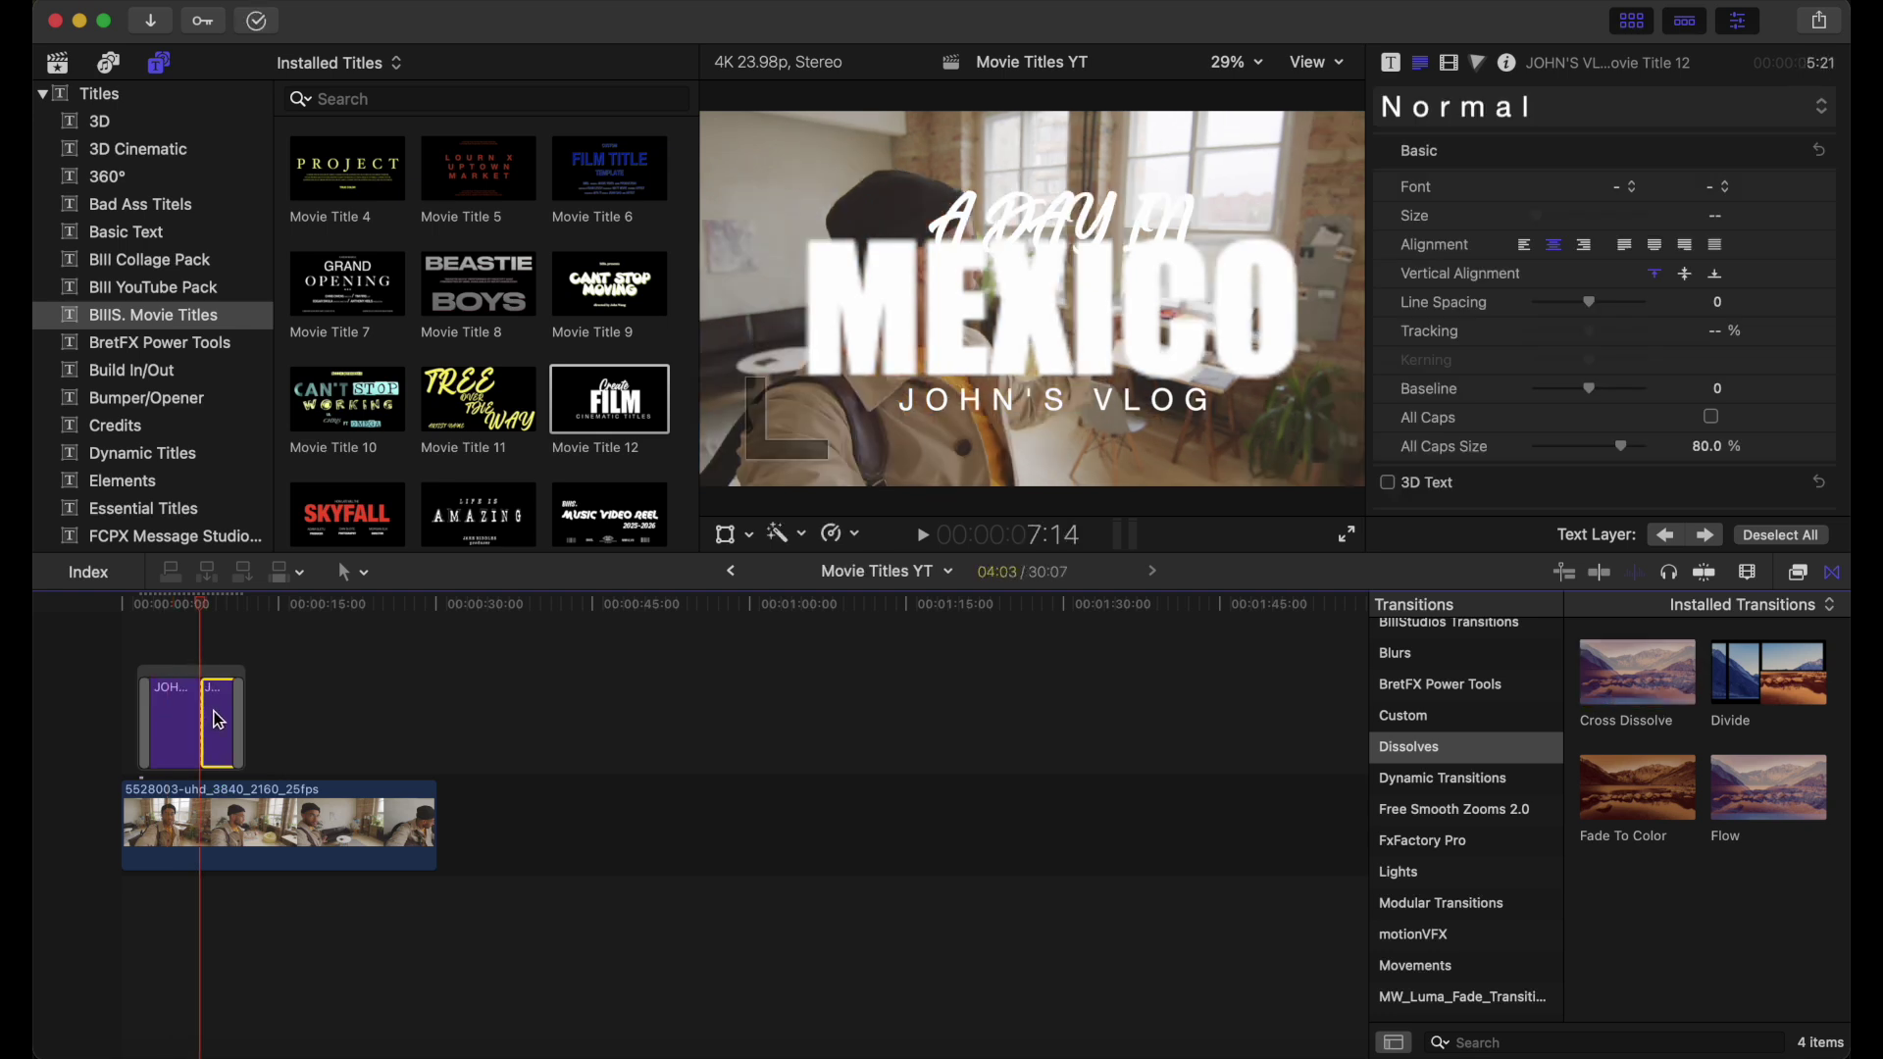
{"action": "key", "text": "Delete"}
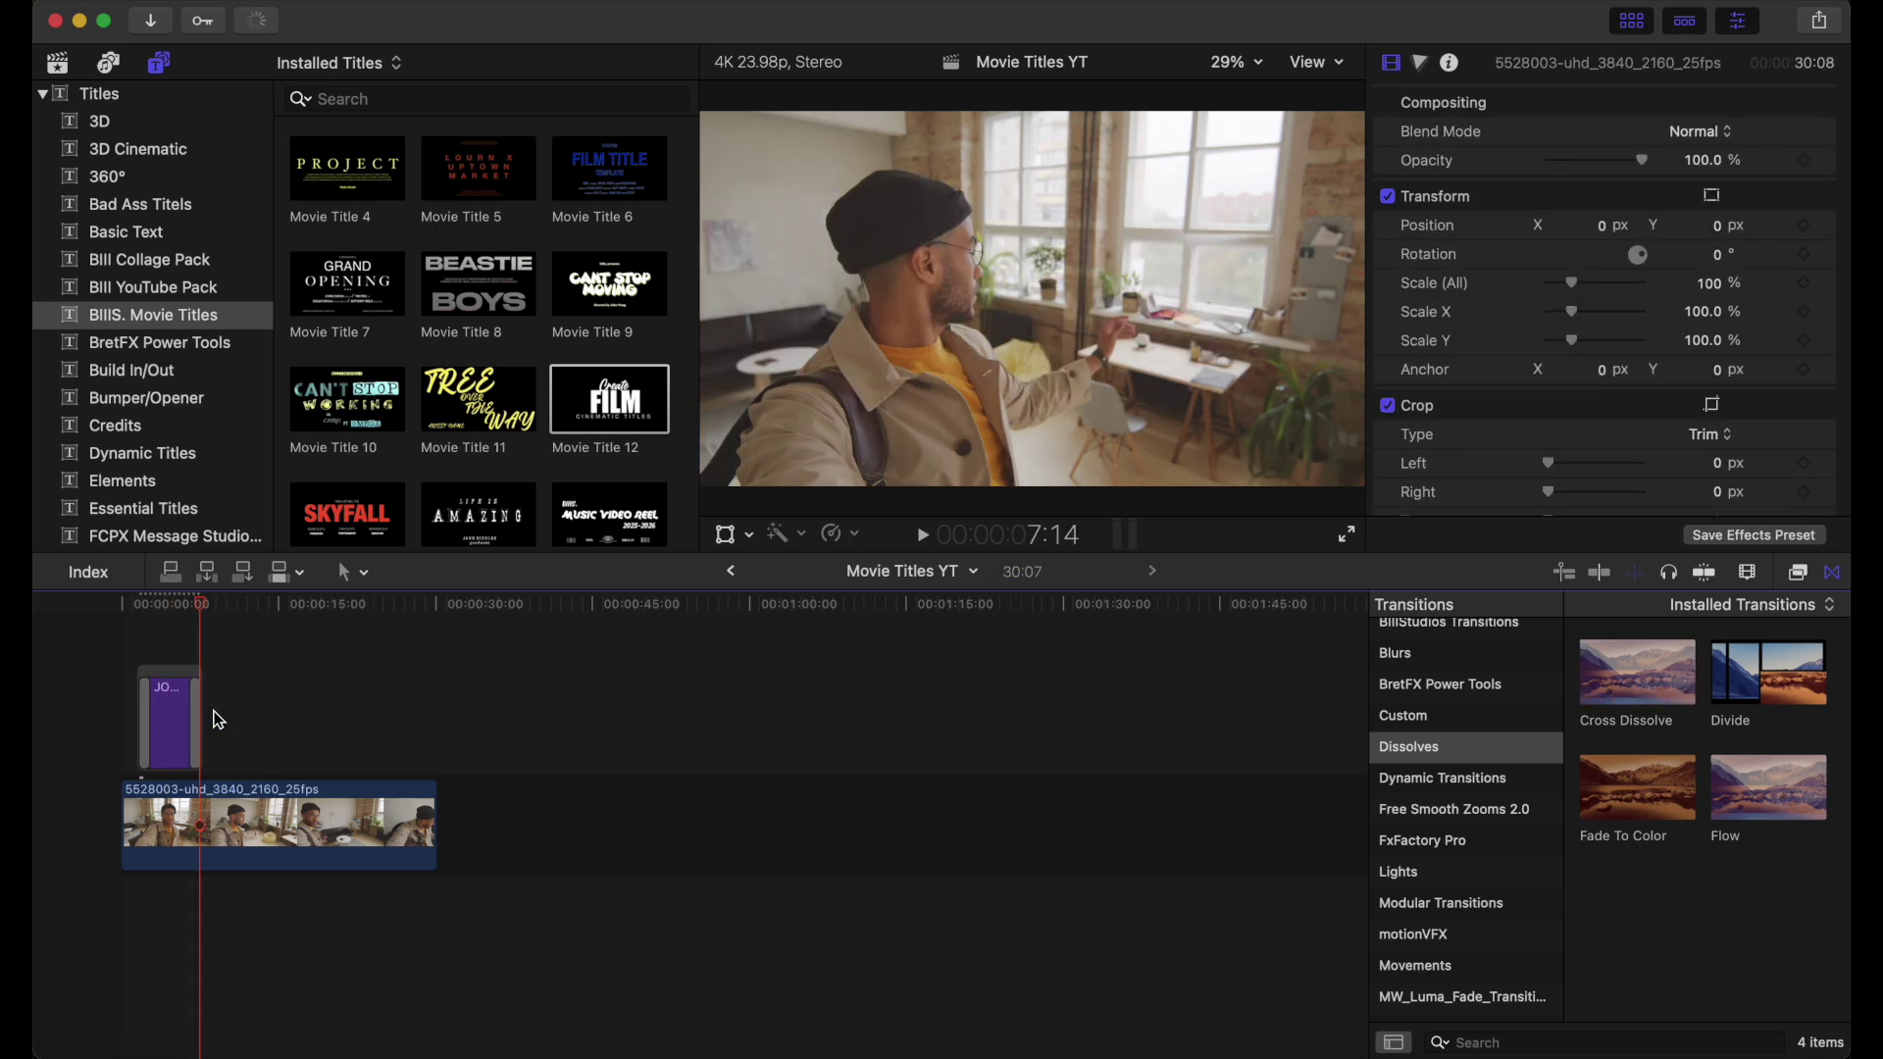
{"action": "key", "text": "Home"}
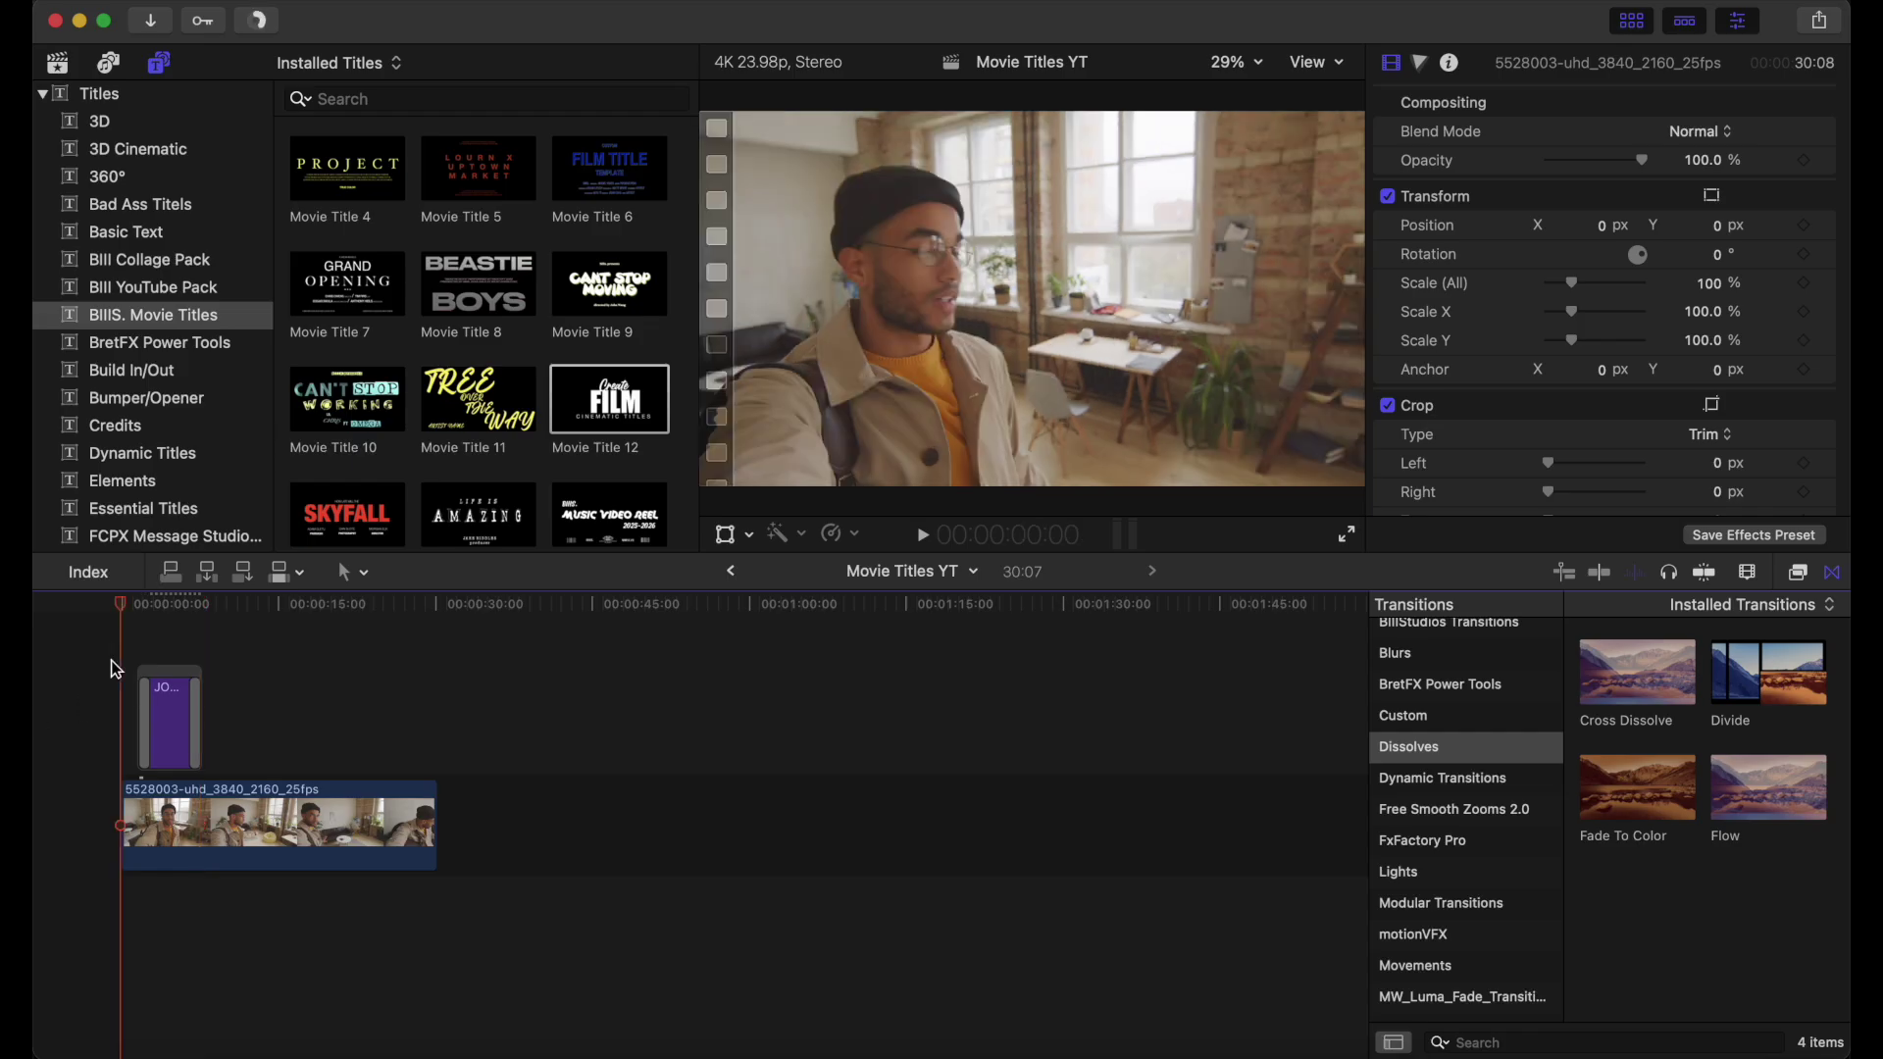
{"action": "key", "text": "space"}
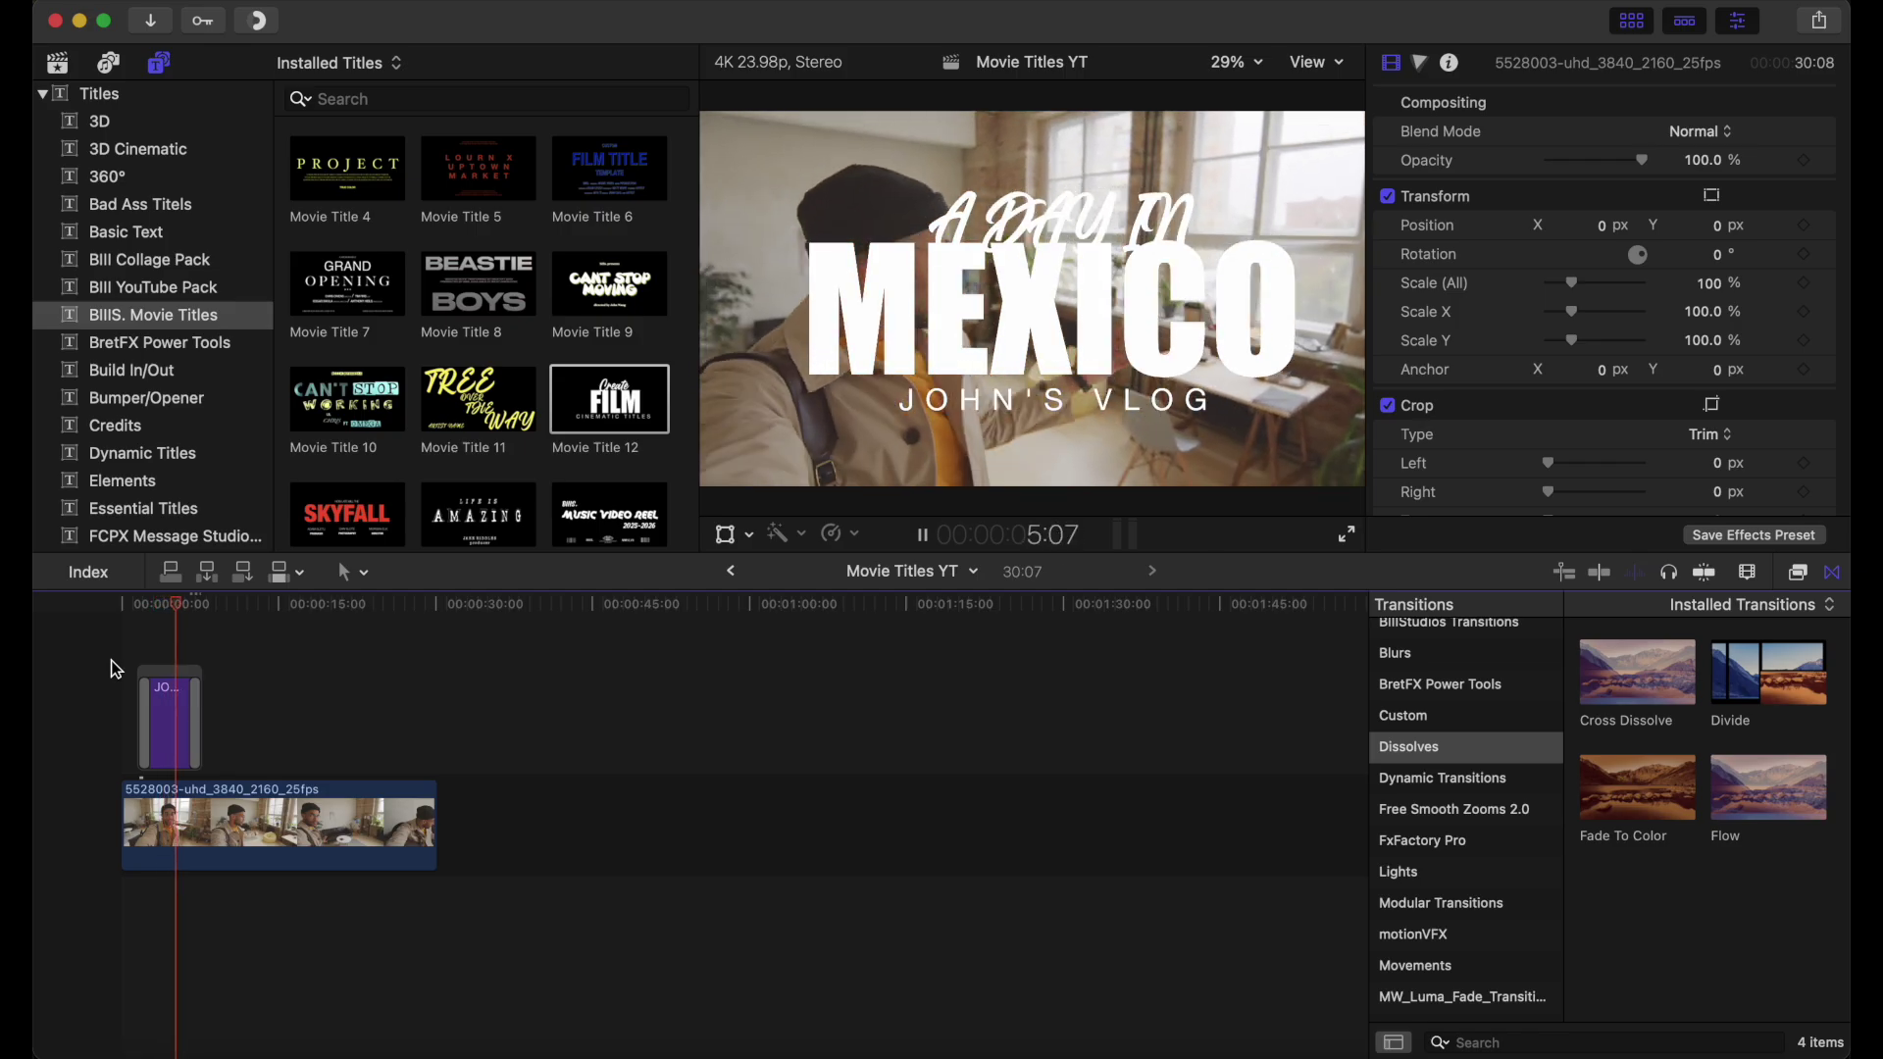
Move the A DAY IN line up above MEXICO and preview the opening.
{"action": "left_click", "coordinate": [157, 696]}
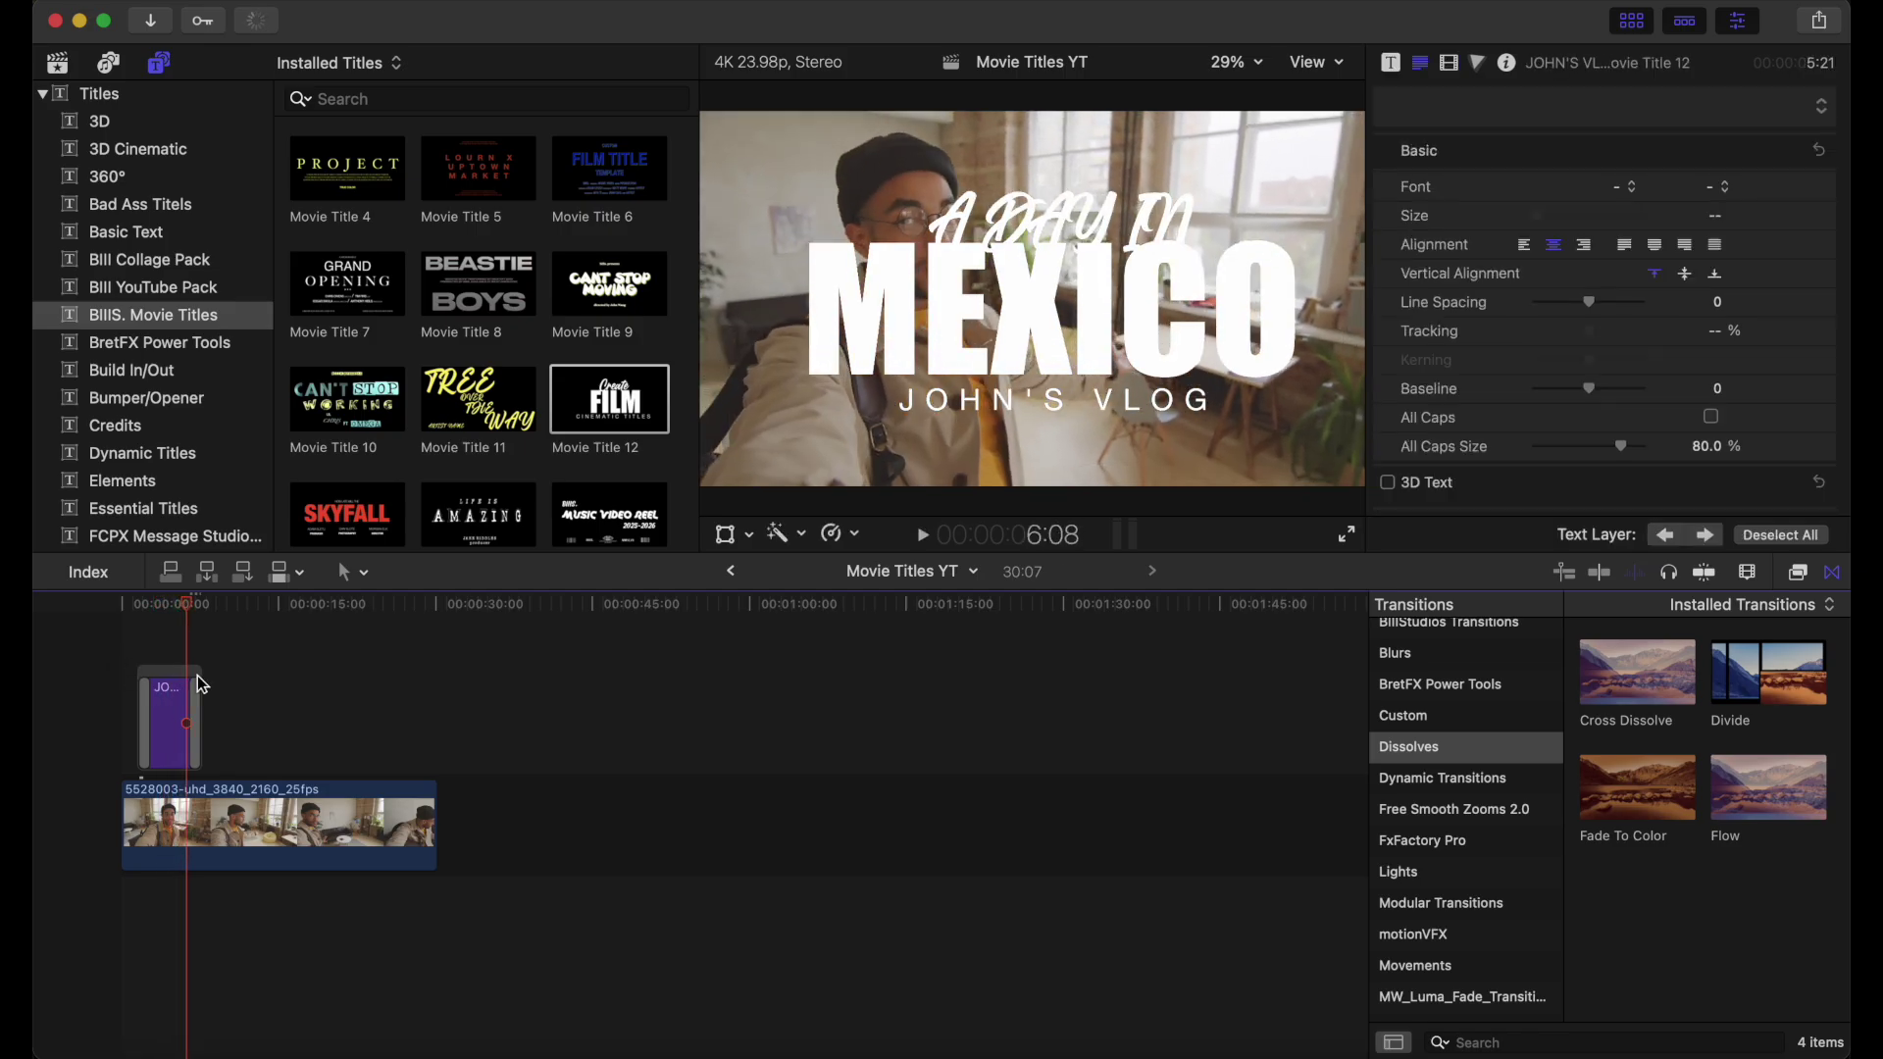
{"action": "left_click", "coordinate": [1045, 214]}
{"action": "left_click_drag", "start_coordinate": [1044, 214], "coordinate": [1028, 190]}
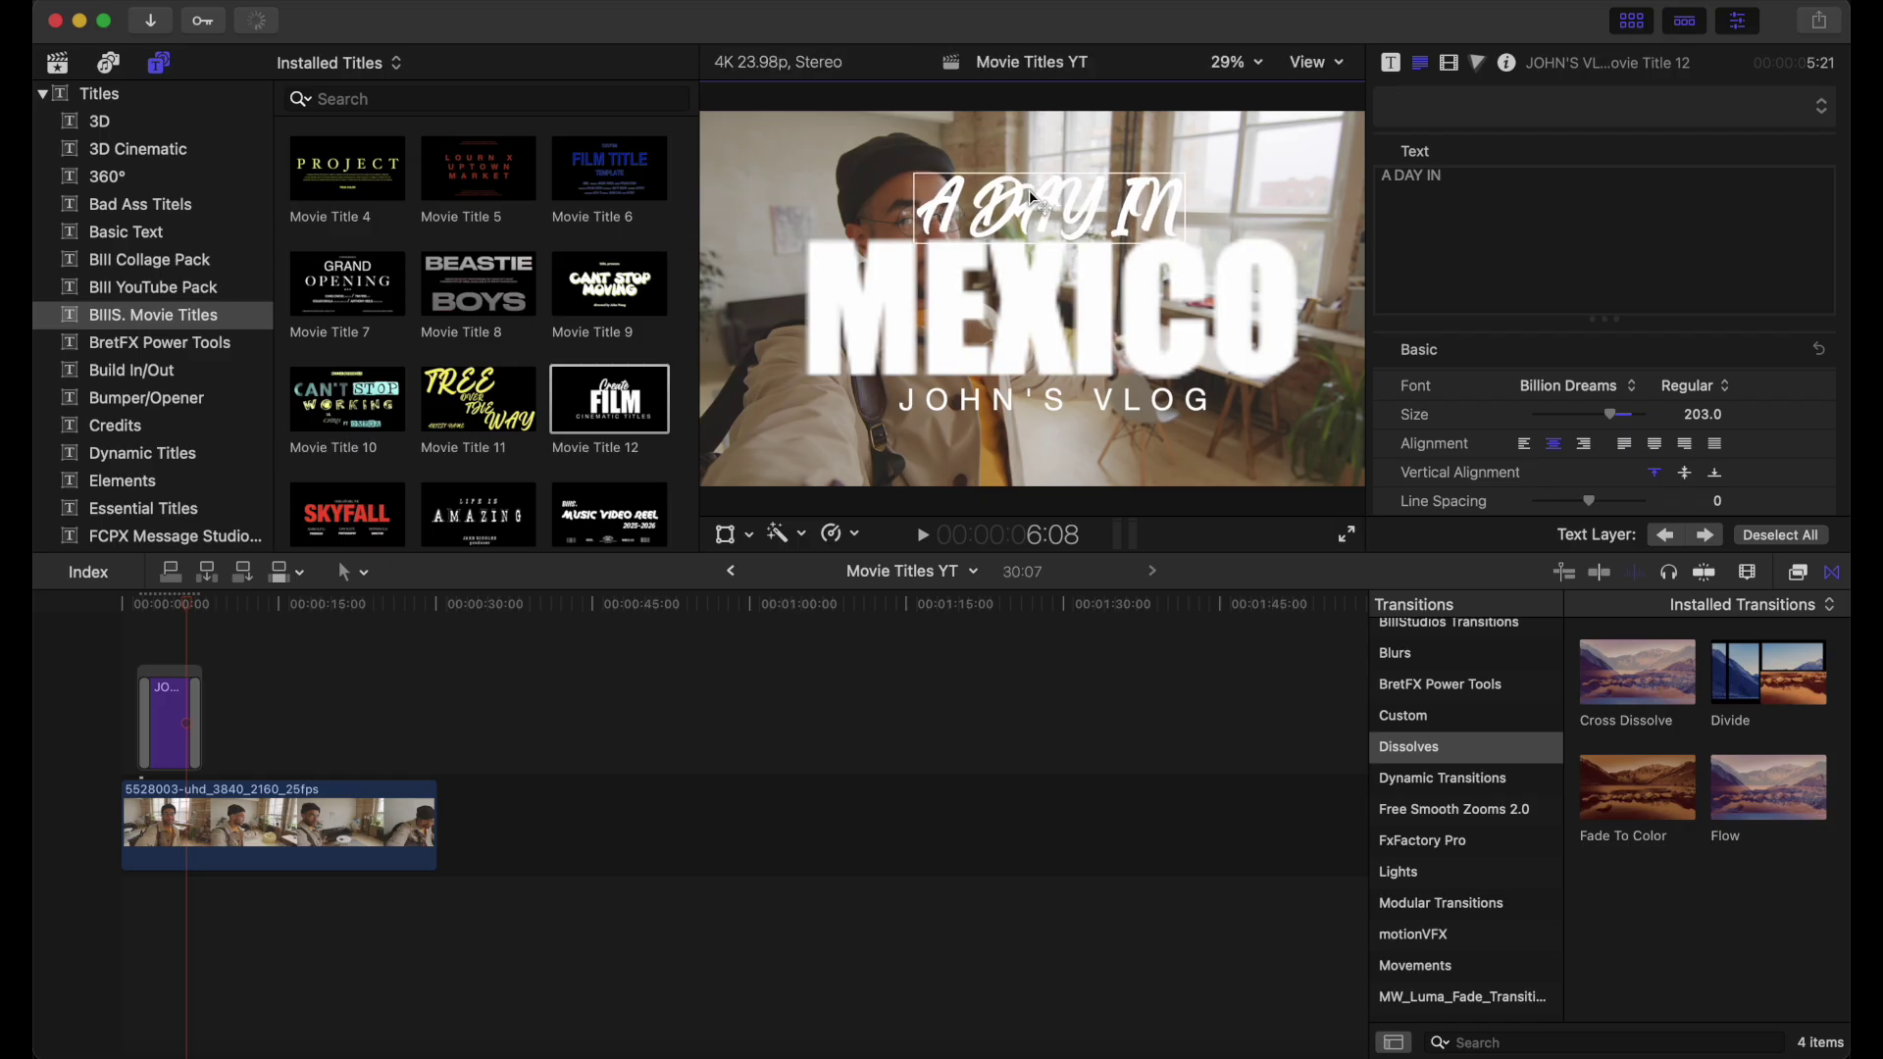
{"action": "left_click", "coordinate": [131, 649]}
{"action": "key", "text": "space"}
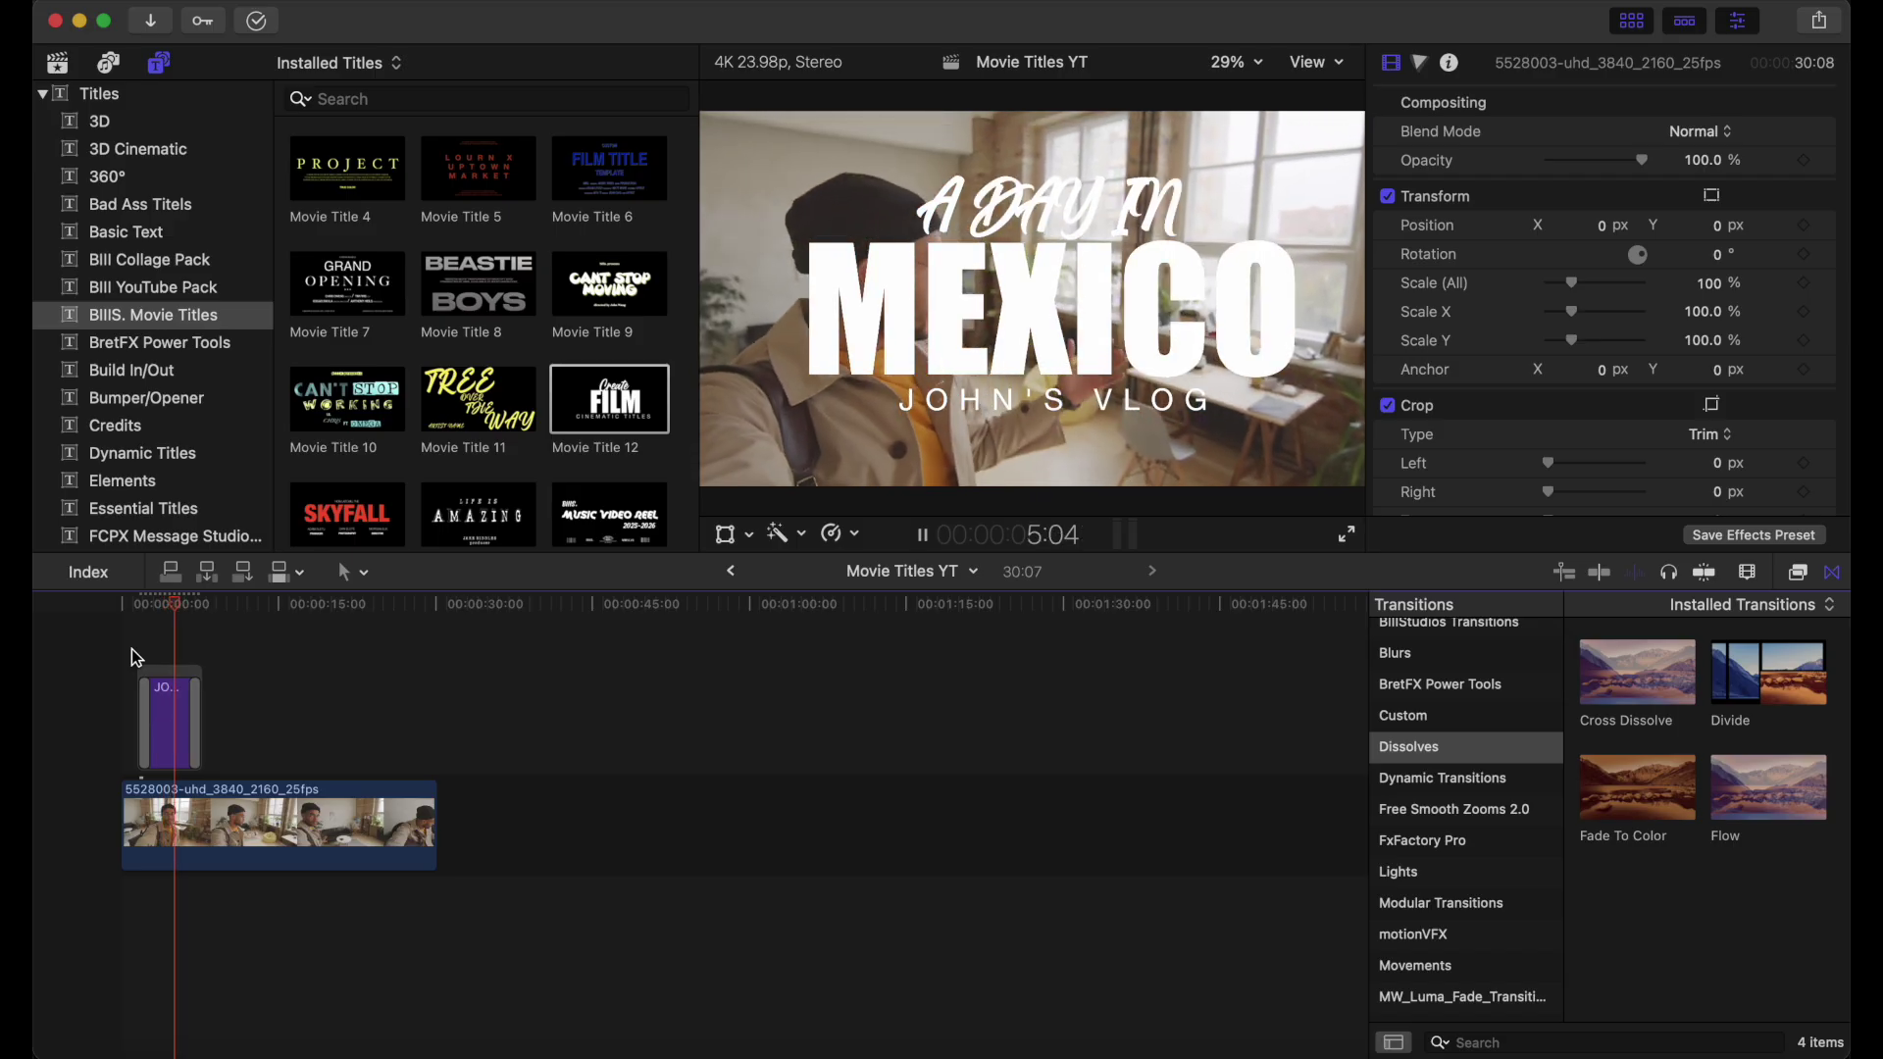
{"action": "key", "text": "space"}
Turn on a drop shadow for the vlog byline and preview it from the start.
{"action": "left_click", "coordinate": [1016, 297]}
{"action": "left_click", "coordinate": [1041, 196]}
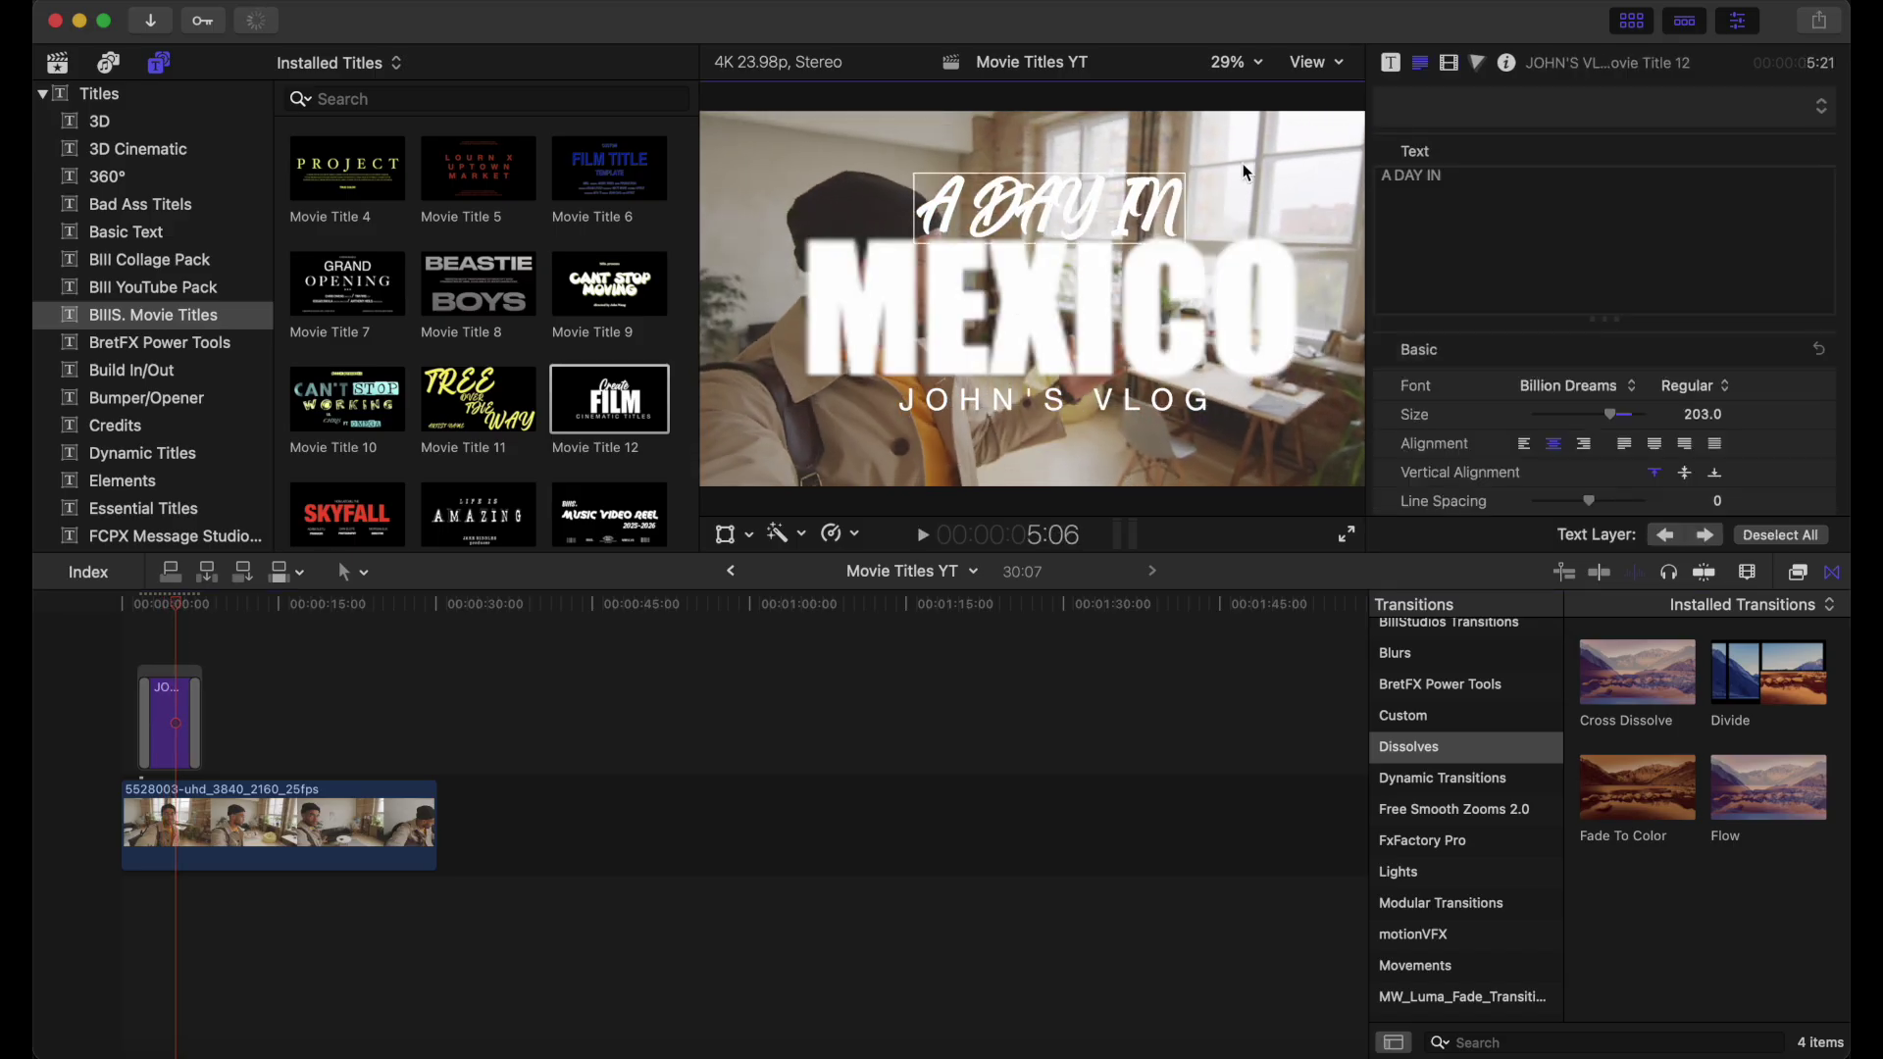
{"action": "scroll", "coordinate": [1597, 462], "scroll_direction": "down", "scroll_amount": 10}
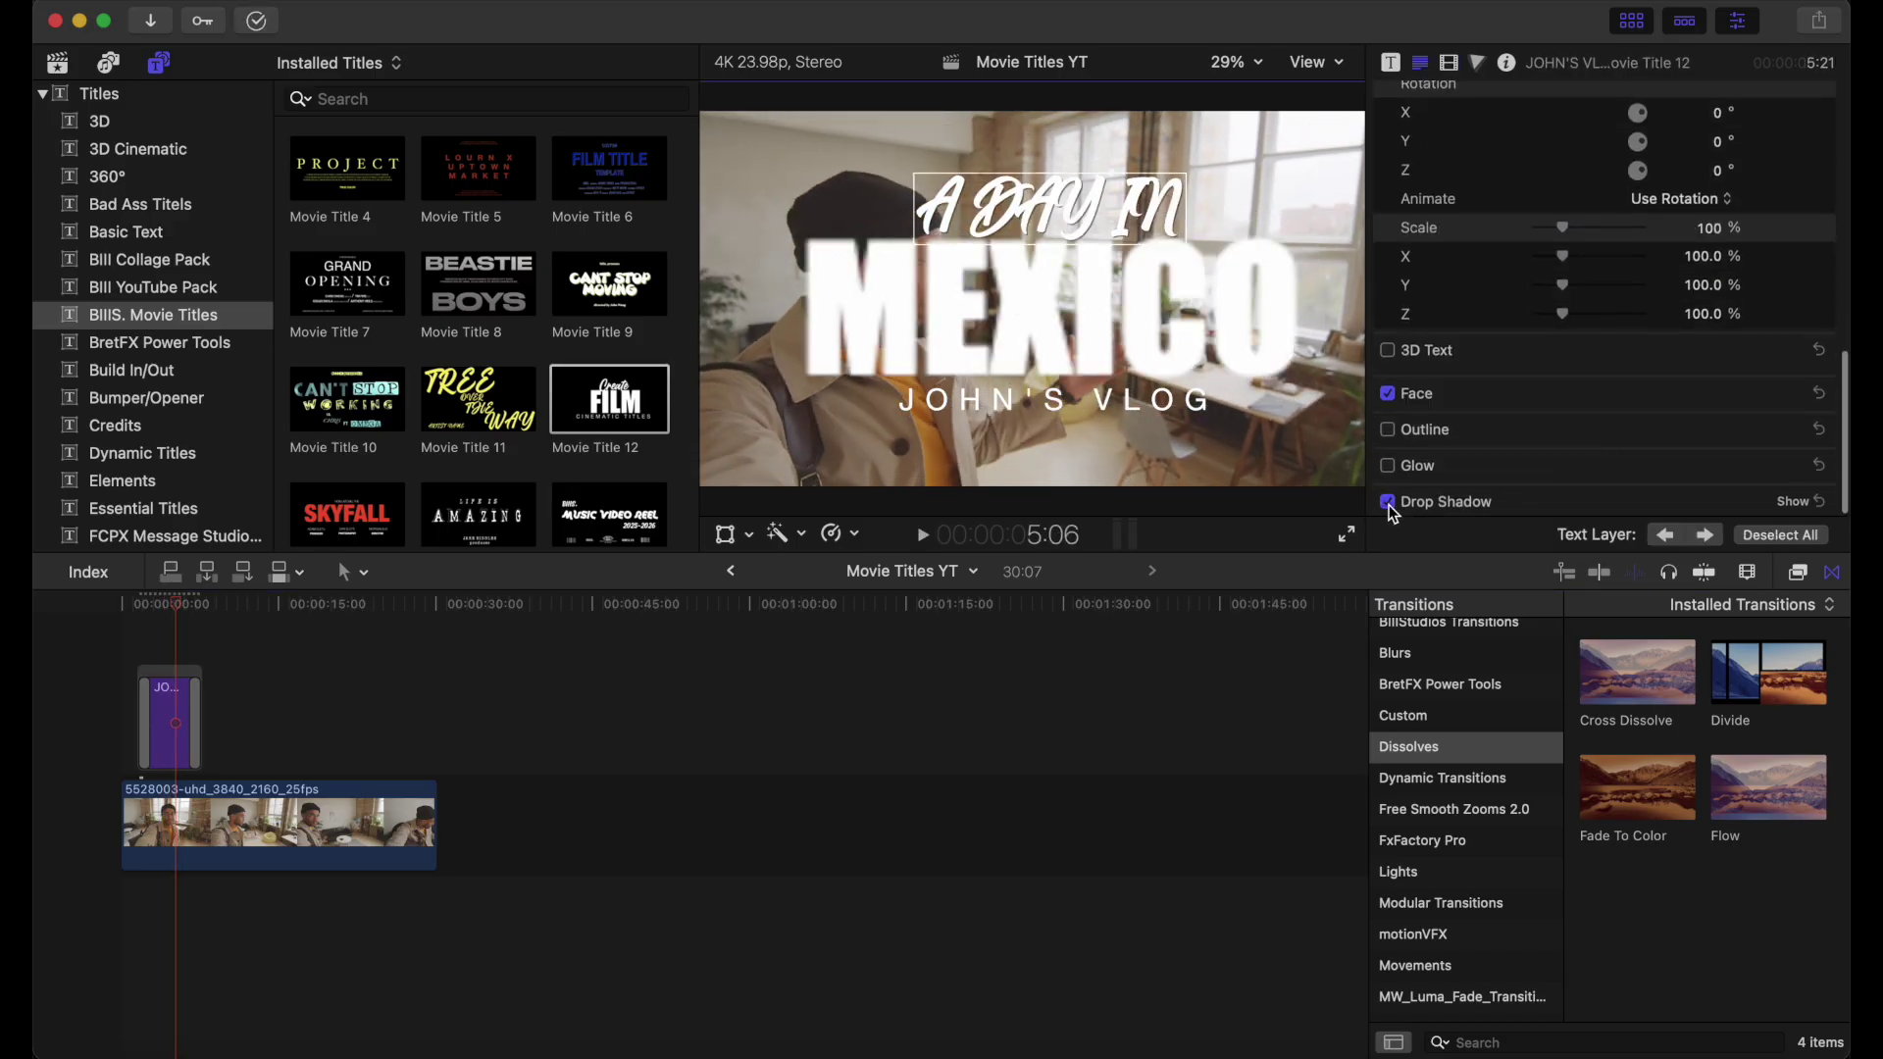
{"action": "left_click", "coordinate": [1213, 347]}
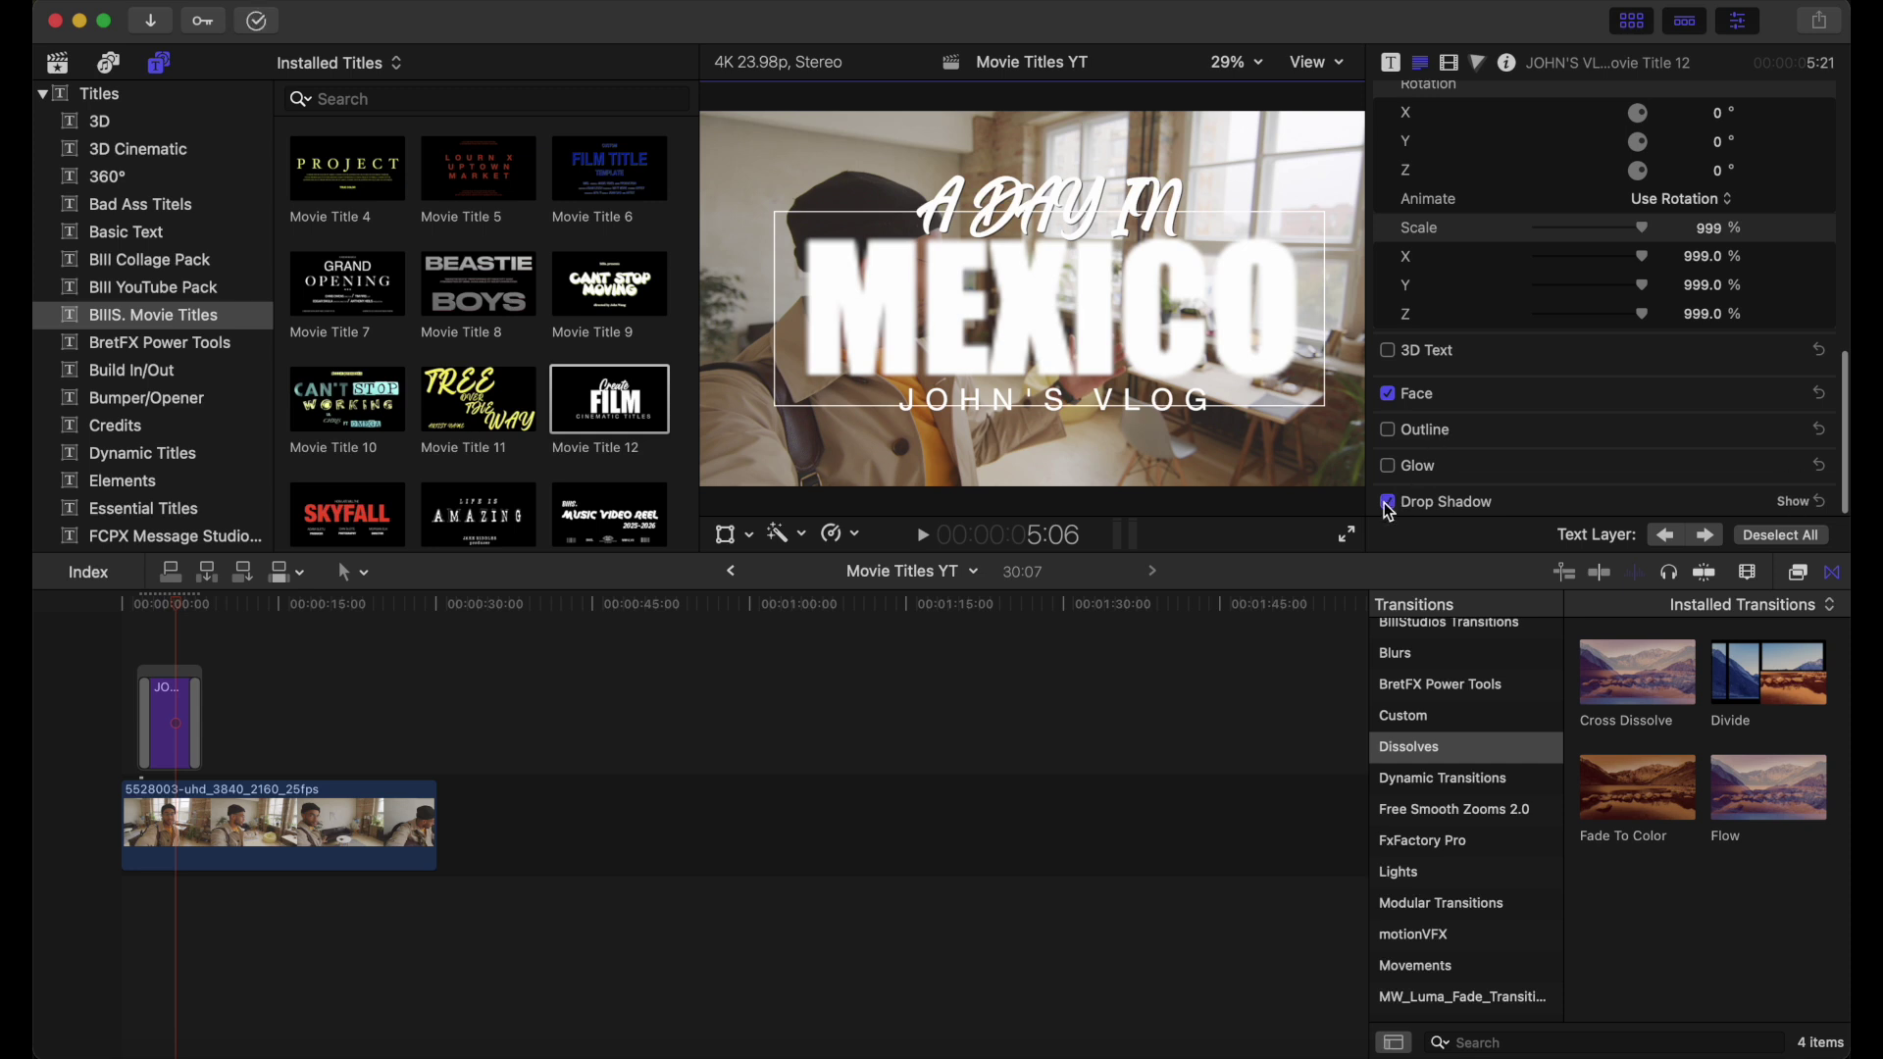
{"action": "left_click", "coordinate": [1184, 405]}
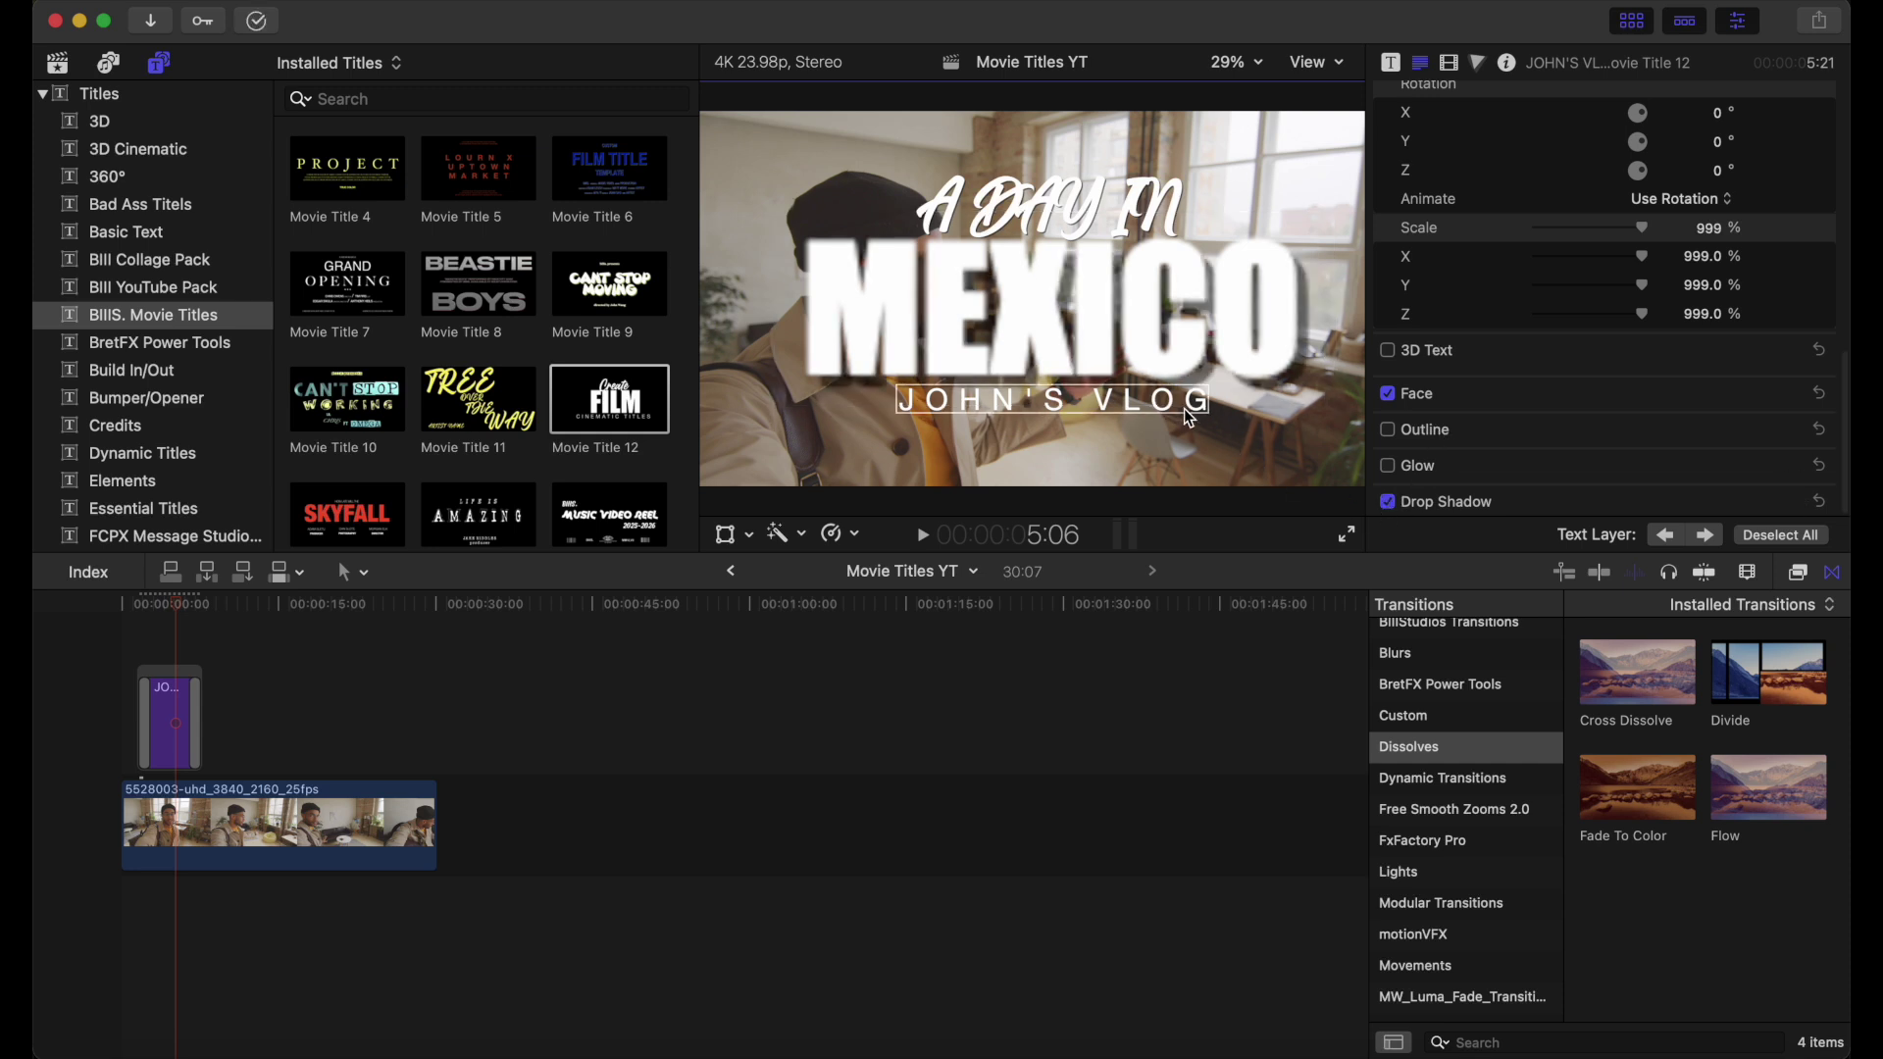
{"action": "left_click", "coordinate": [1388, 503]}
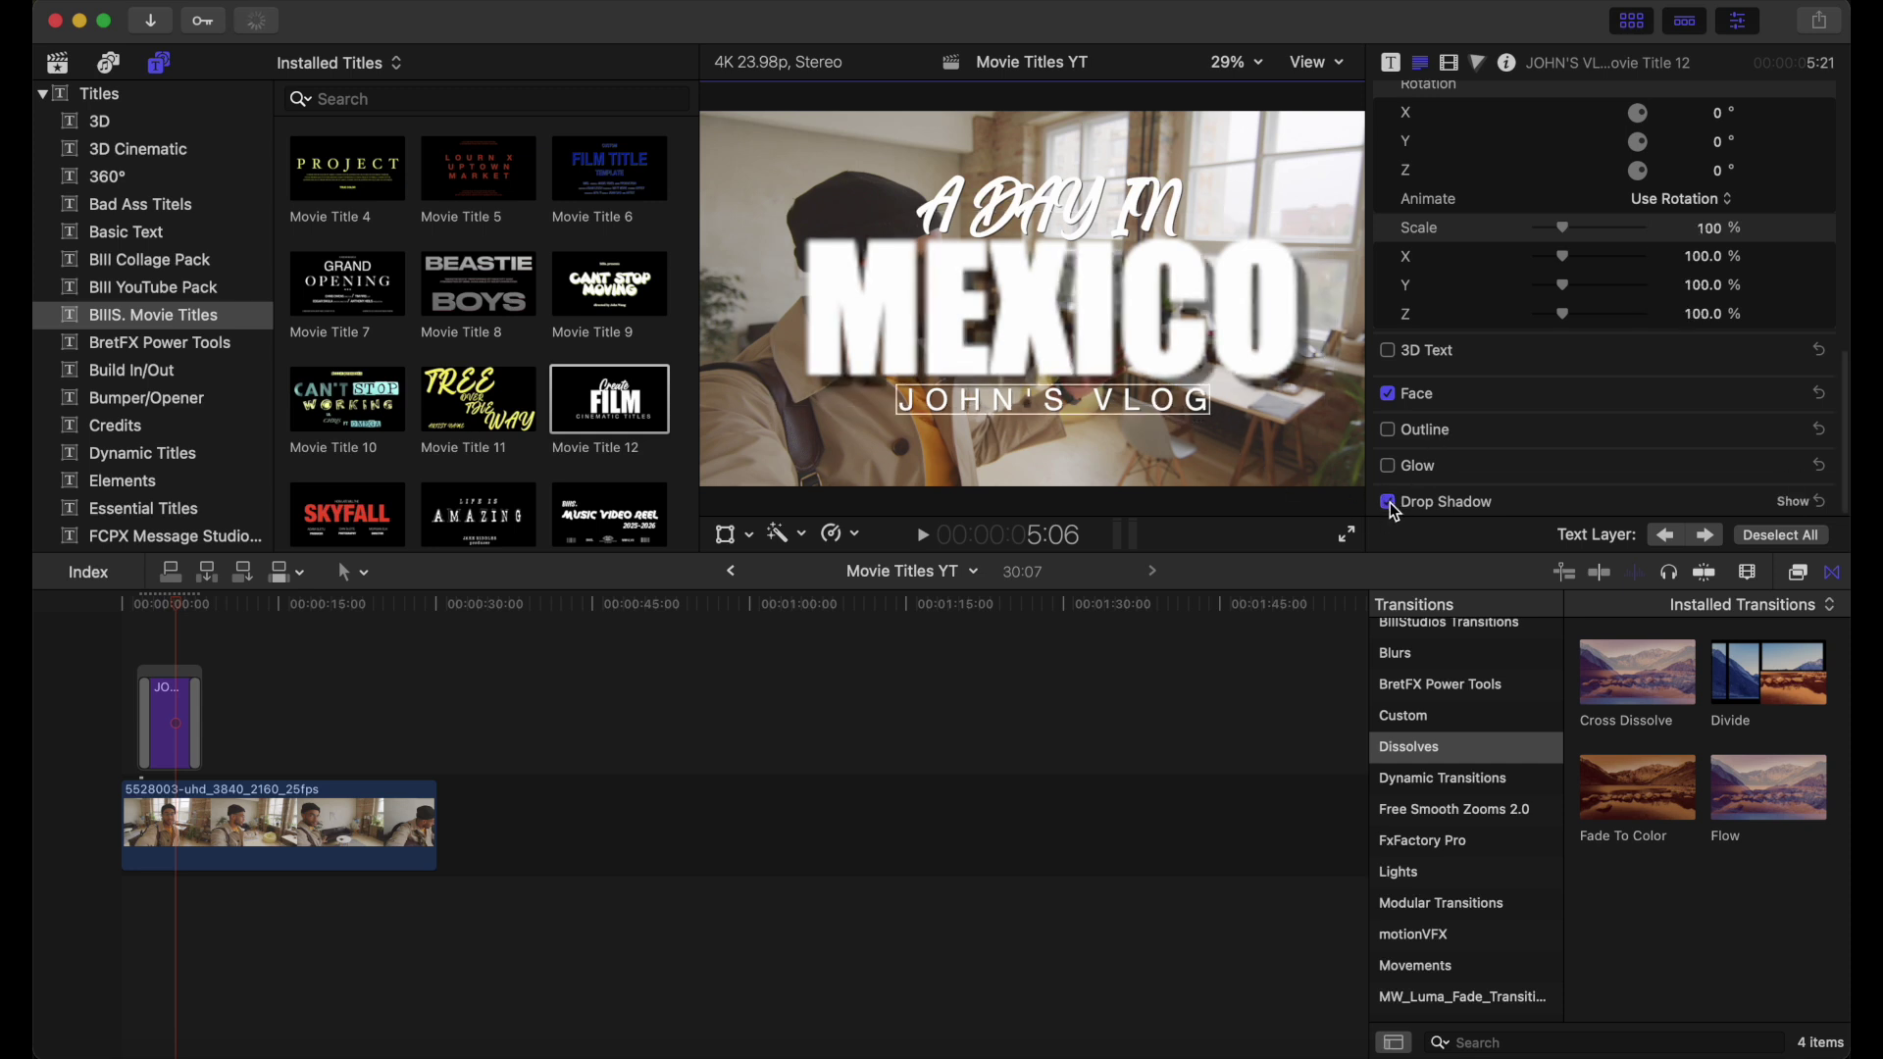
{"action": "left_click", "coordinate": [117, 650]}
{"action": "key", "text": "space"}
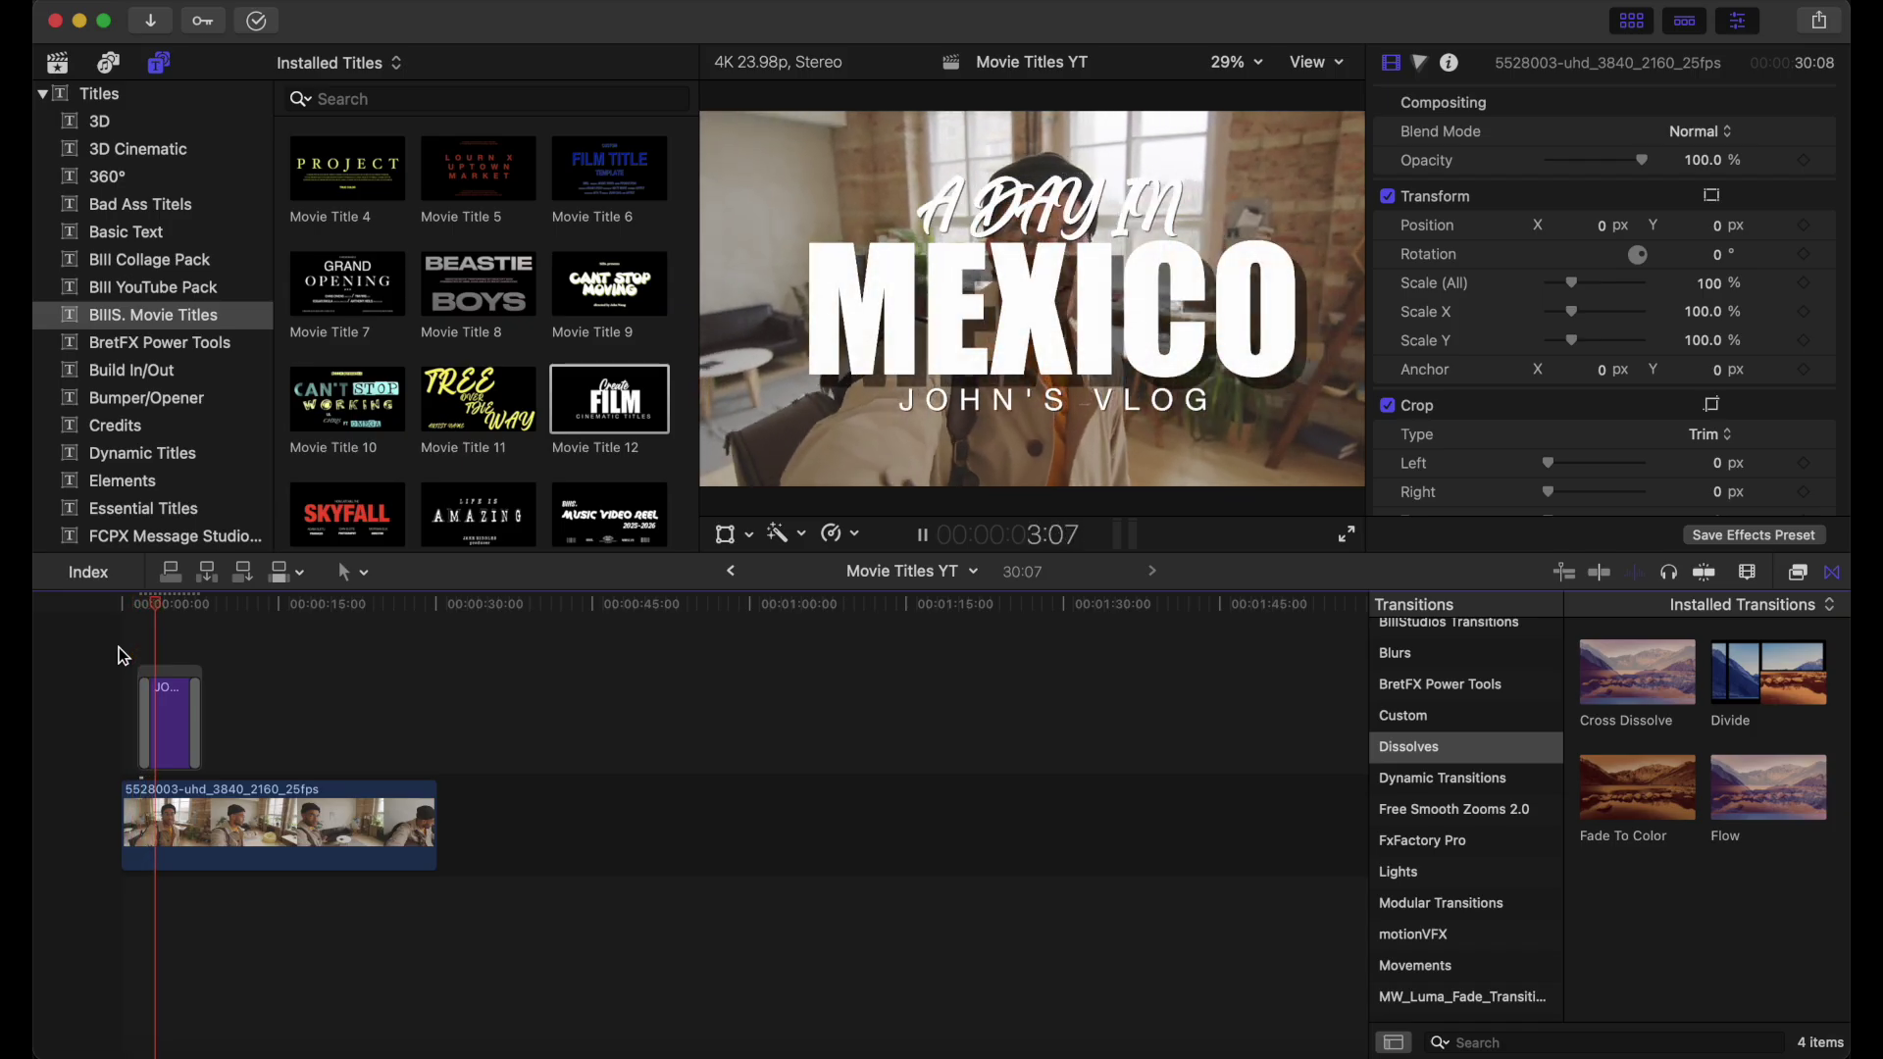
{"action": "key", "text": "space"}
Set the MEXICO drop shadow to distance 1.8 and opacity about 79.56%.
{"action": "left_click", "coordinate": [1157, 267]}
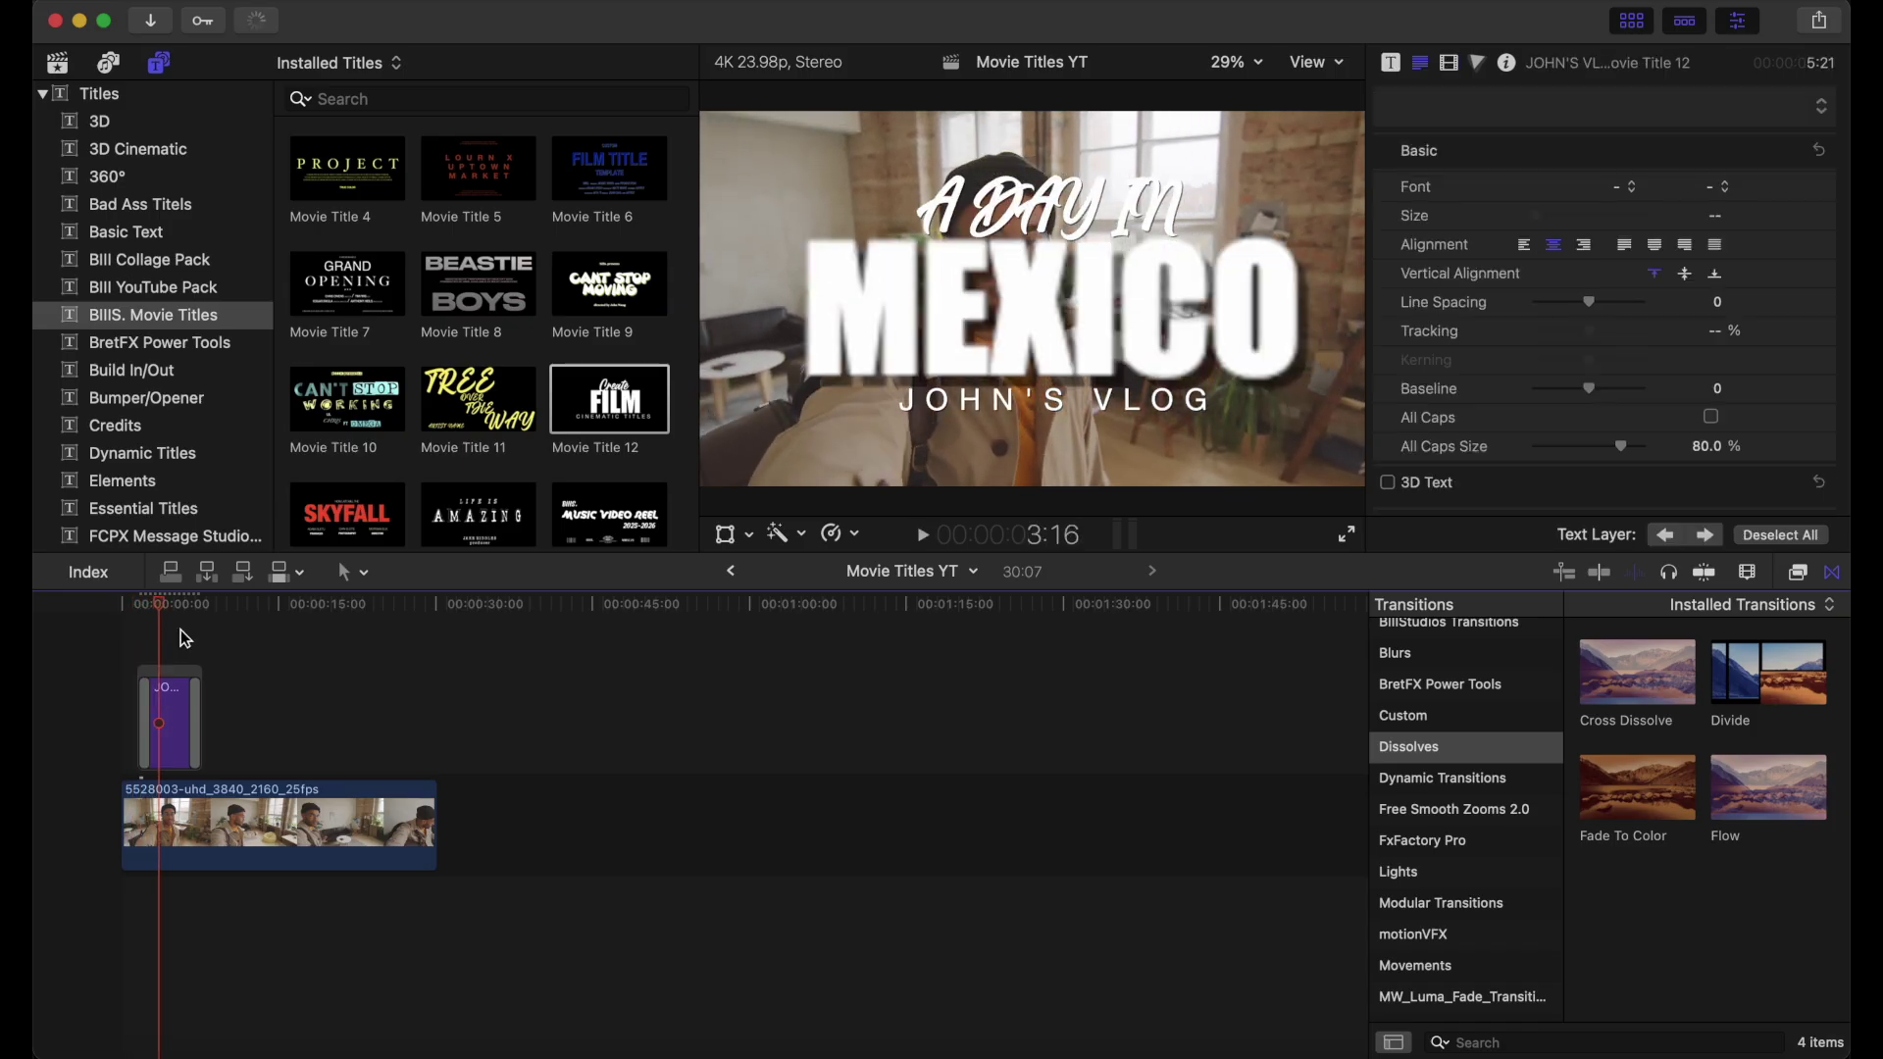
{"action": "left_click", "coordinate": [1116, 326]}
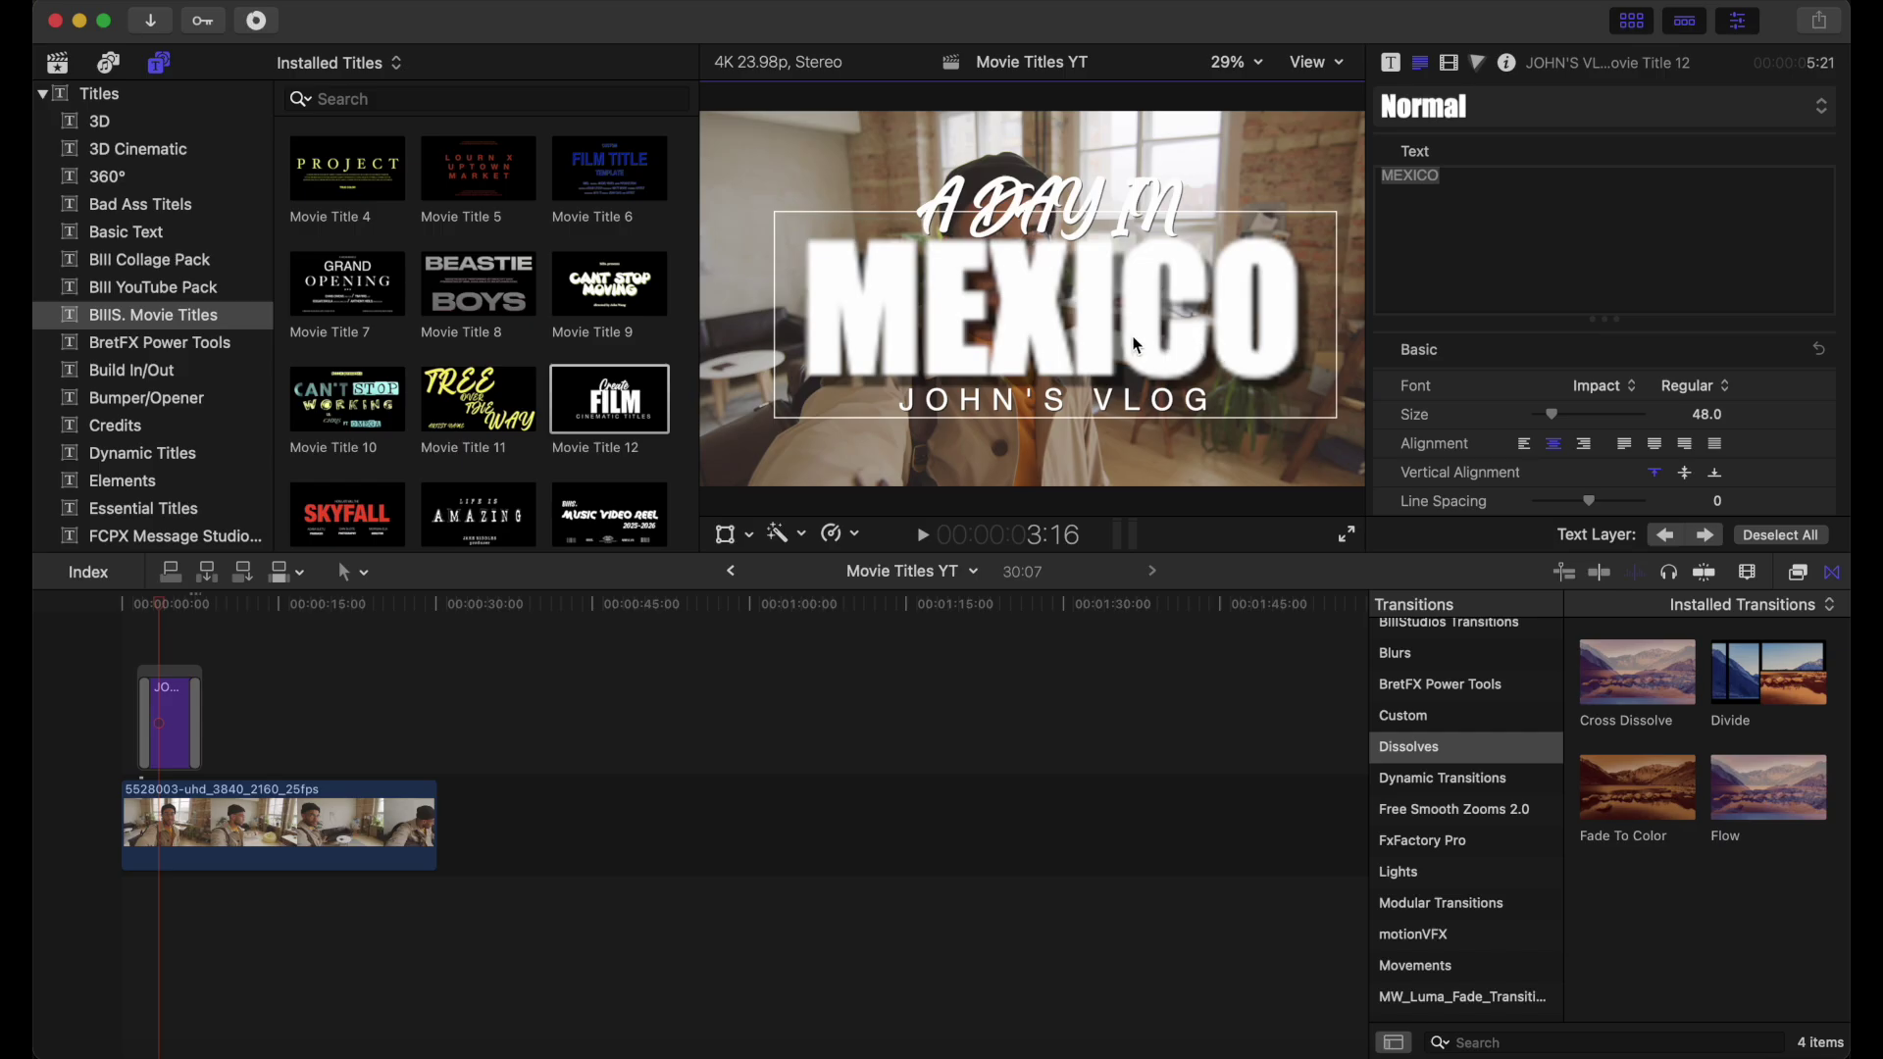
{"action": "scroll", "coordinate": [1512, 449], "scroll_direction": "down", "scroll_amount": 10}
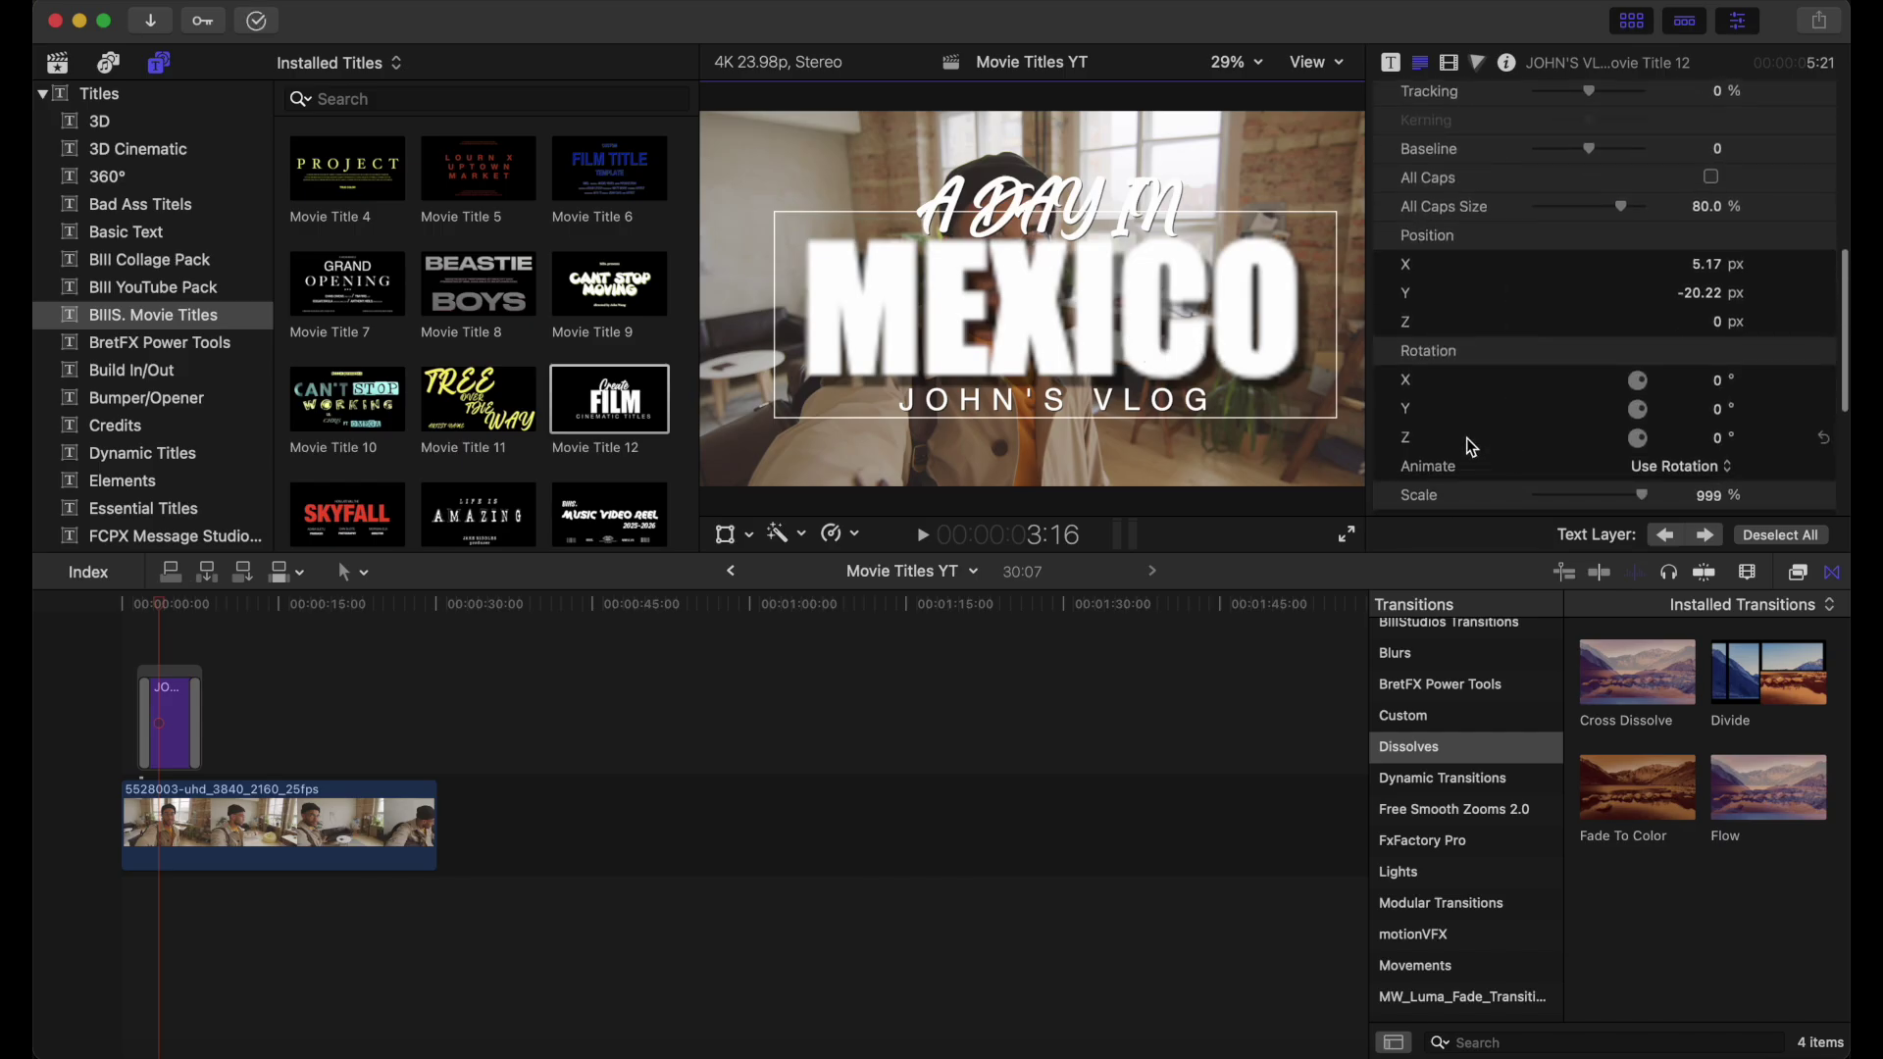
{"action": "scroll", "coordinate": [1502, 422], "scroll_direction": "down", "scroll_amount": 5}
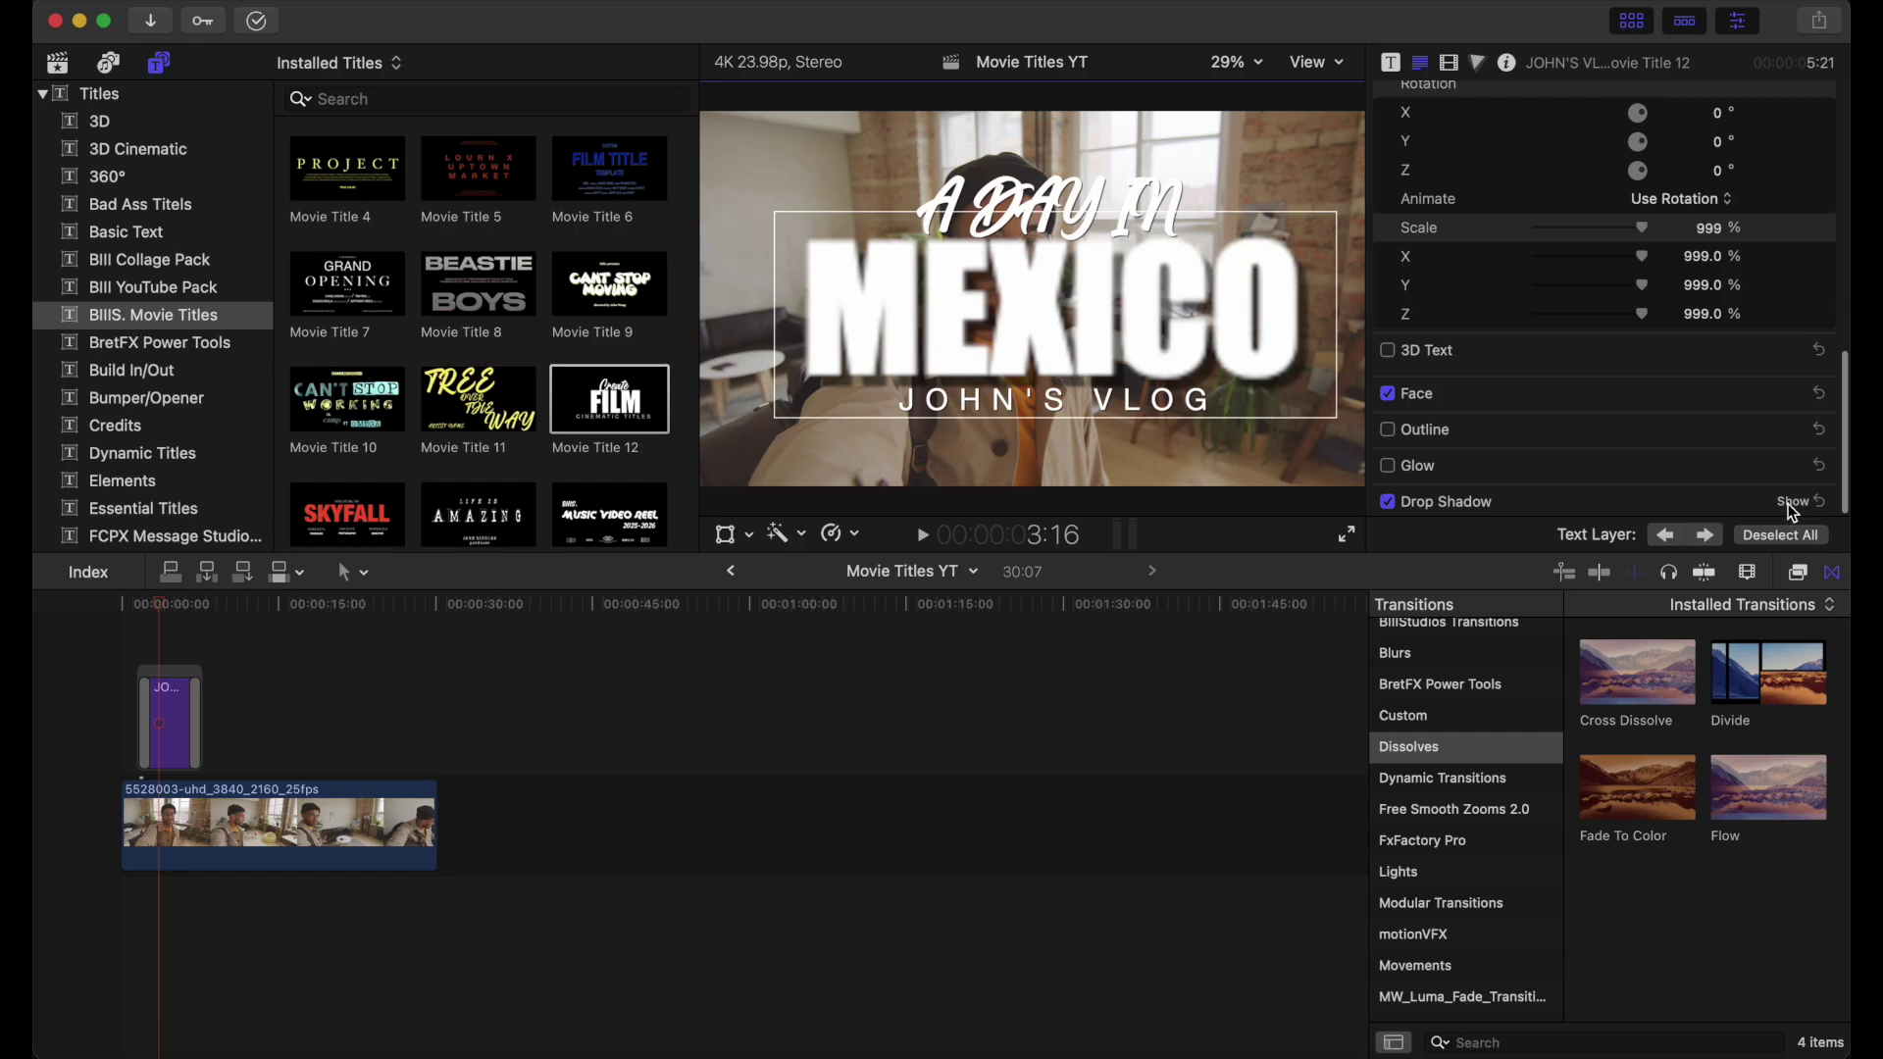
{"action": "left_click", "coordinate": [1793, 502]}
{"action": "scroll", "coordinate": [1639, 431], "scroll_direction": "down", "scroll_amount": 4}
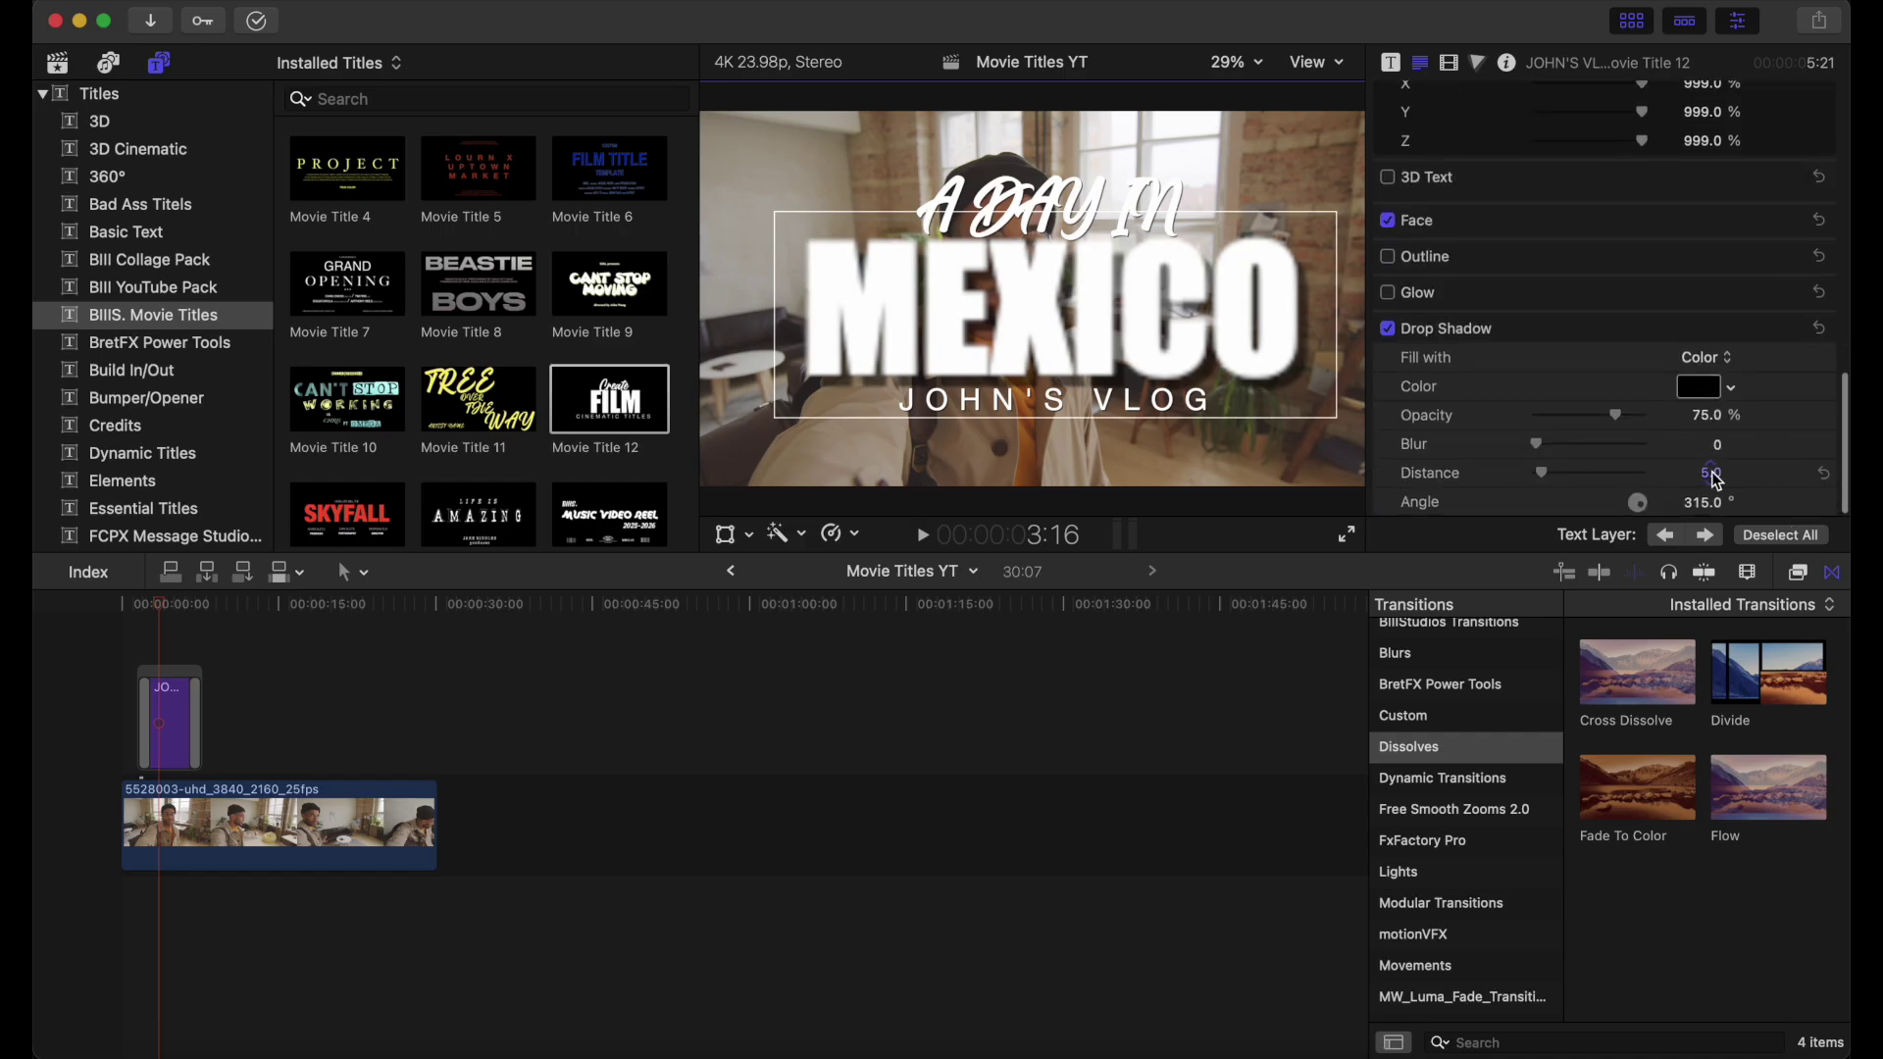
{"action": "left_click_drag", "start_coordinate": [1716, 481], "coordinate": [1686, 481]}
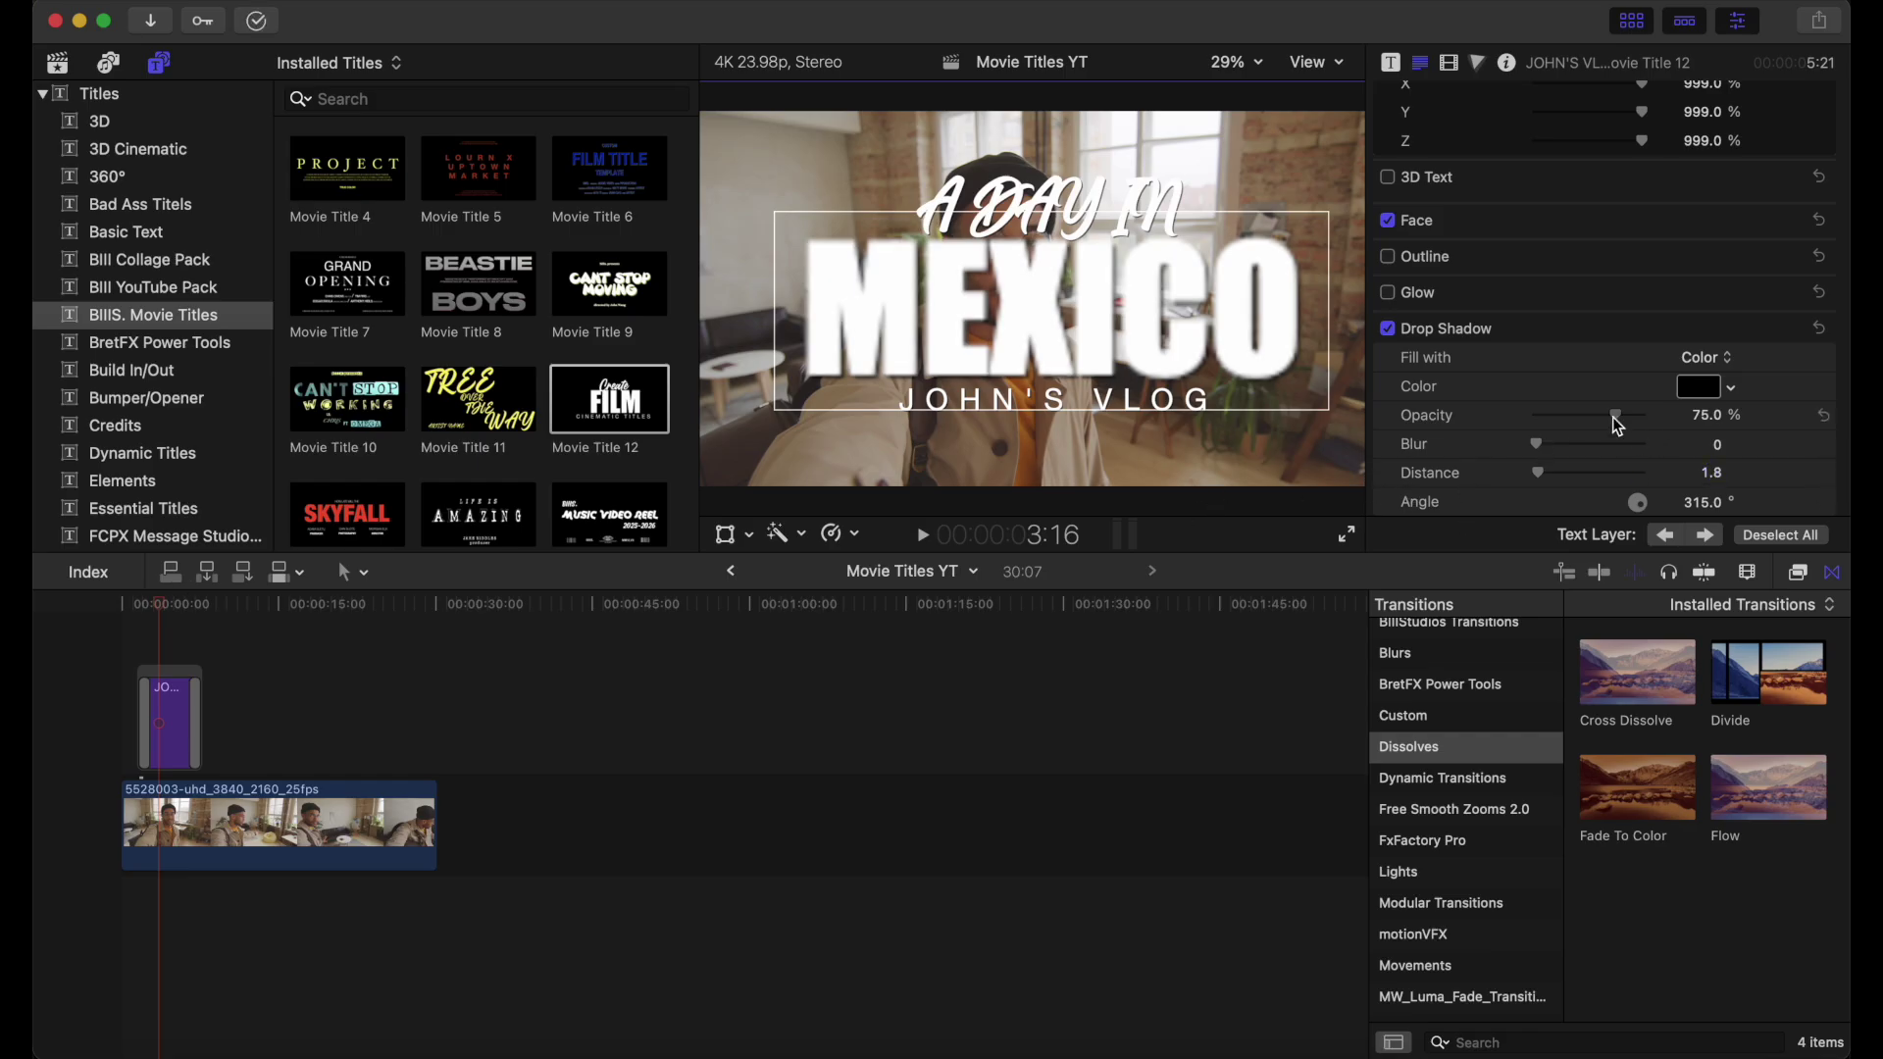
{"action": "left_click_drag", "start_coordinate": [1615, 416], "coordinate": [1621, 416]}
{"action": "scroll", "coordinate": [1575, 419], "scroll_direction": "up", "scroll_amount": 3}
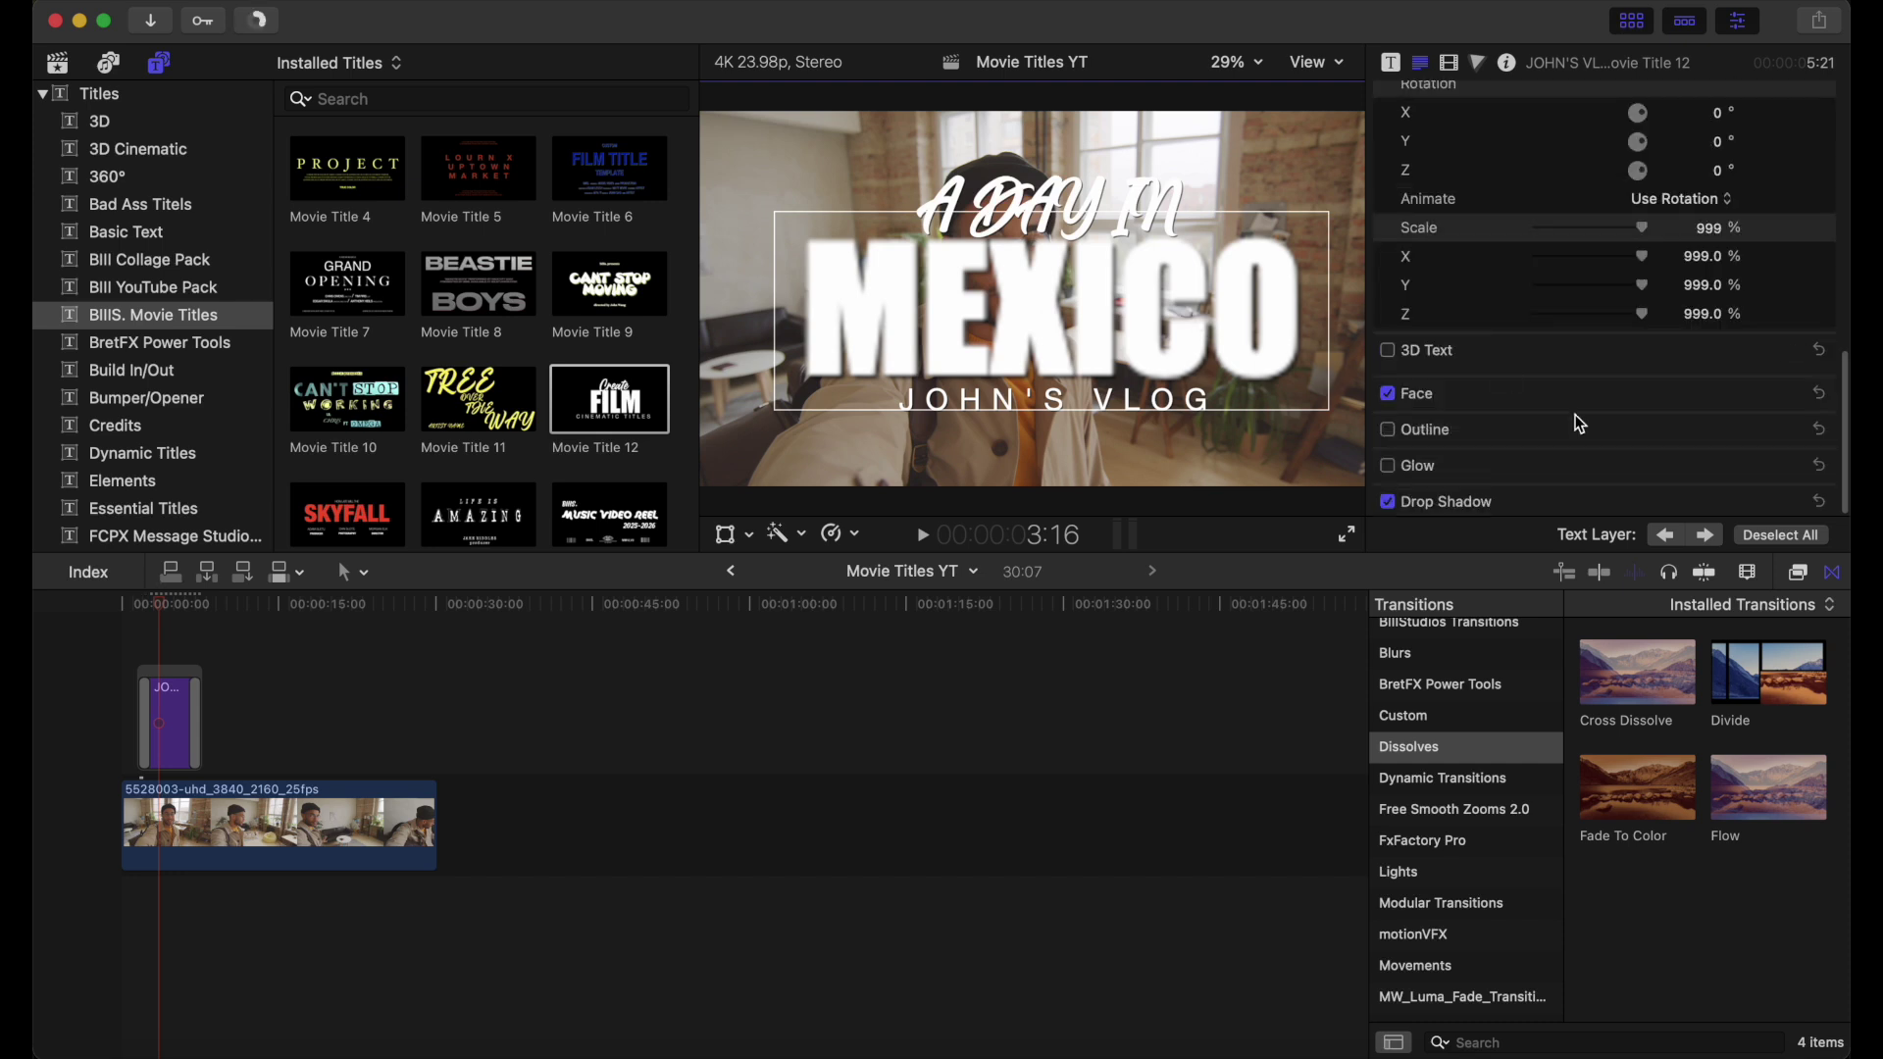
Change the MEXICO face colour from gold to green and play the vlog from the start.
{"action": "left_click", "coordinate": [1795, 394]}
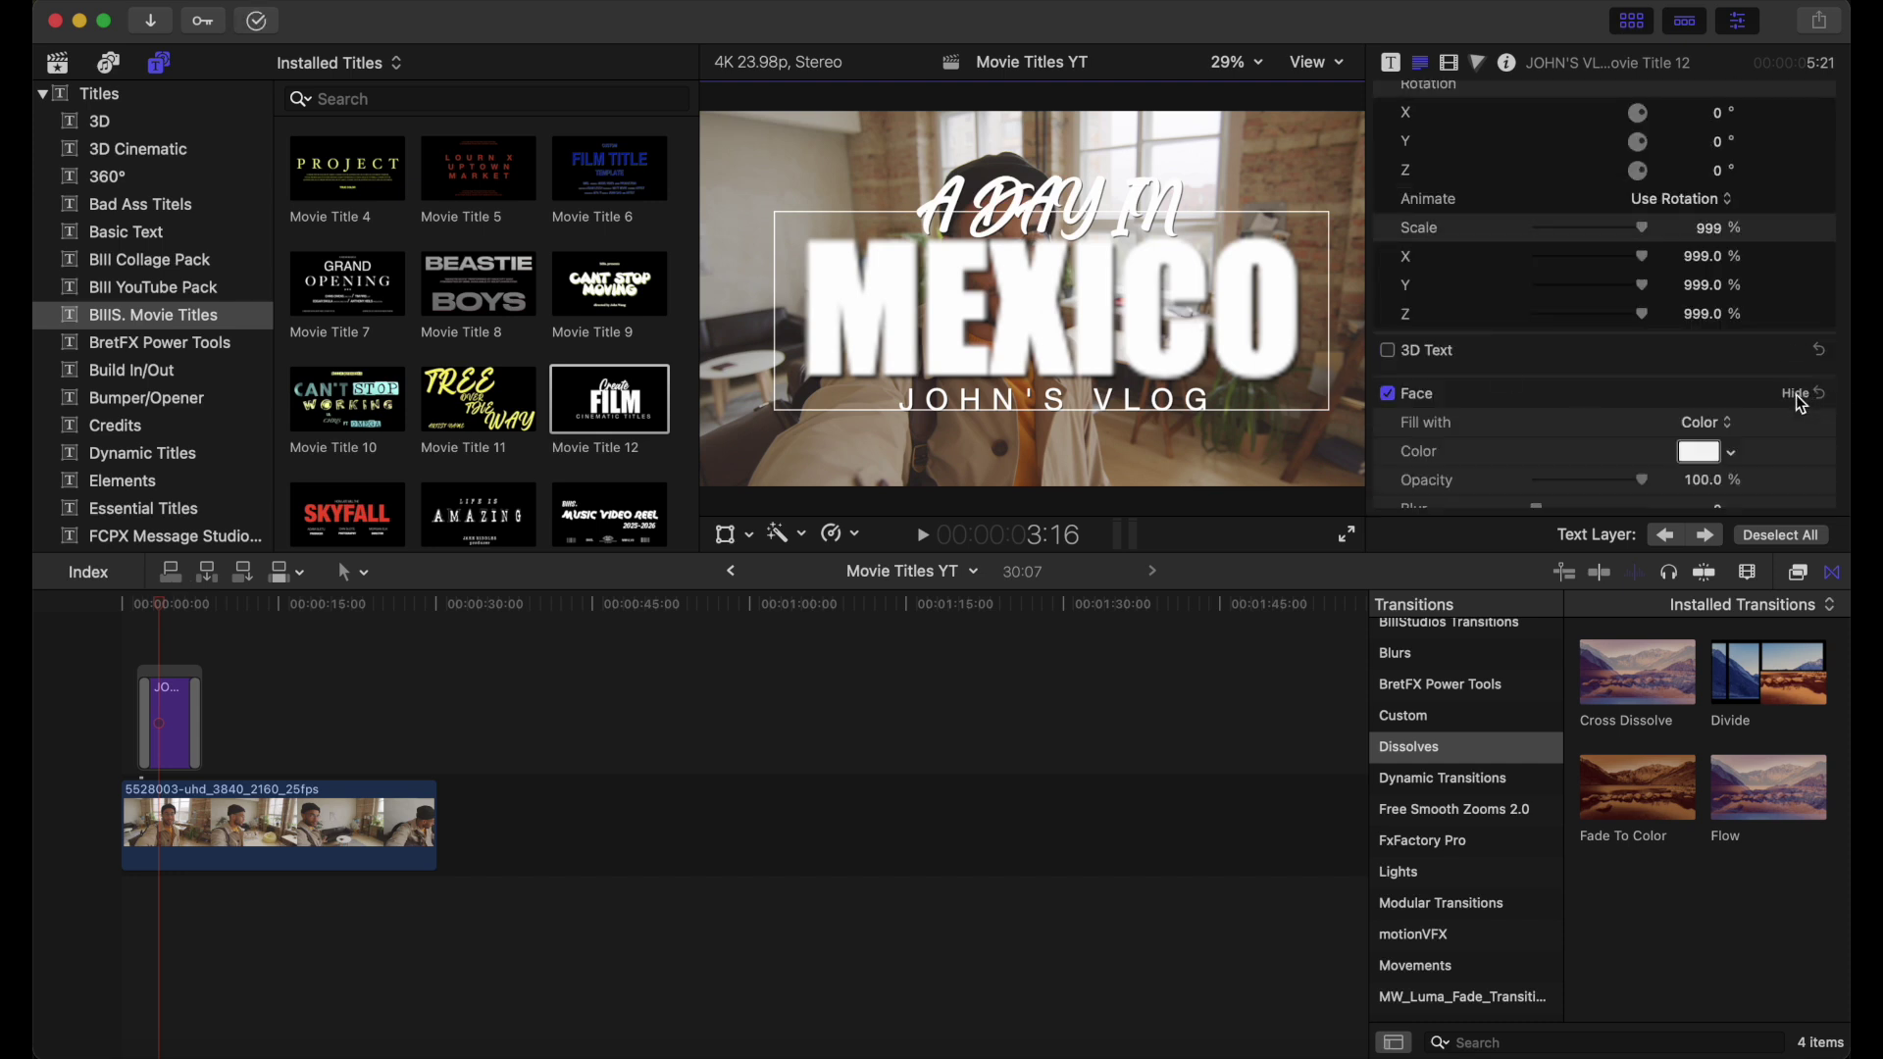
{"action": "left_click", "coordinate": [1730, 452]}
{"action": "left_click", "coordinate": [1717, 493]}
{"action": "left_click_drag", "start_coordinate": [1718, 493], "coordinate": [1711, 503]}
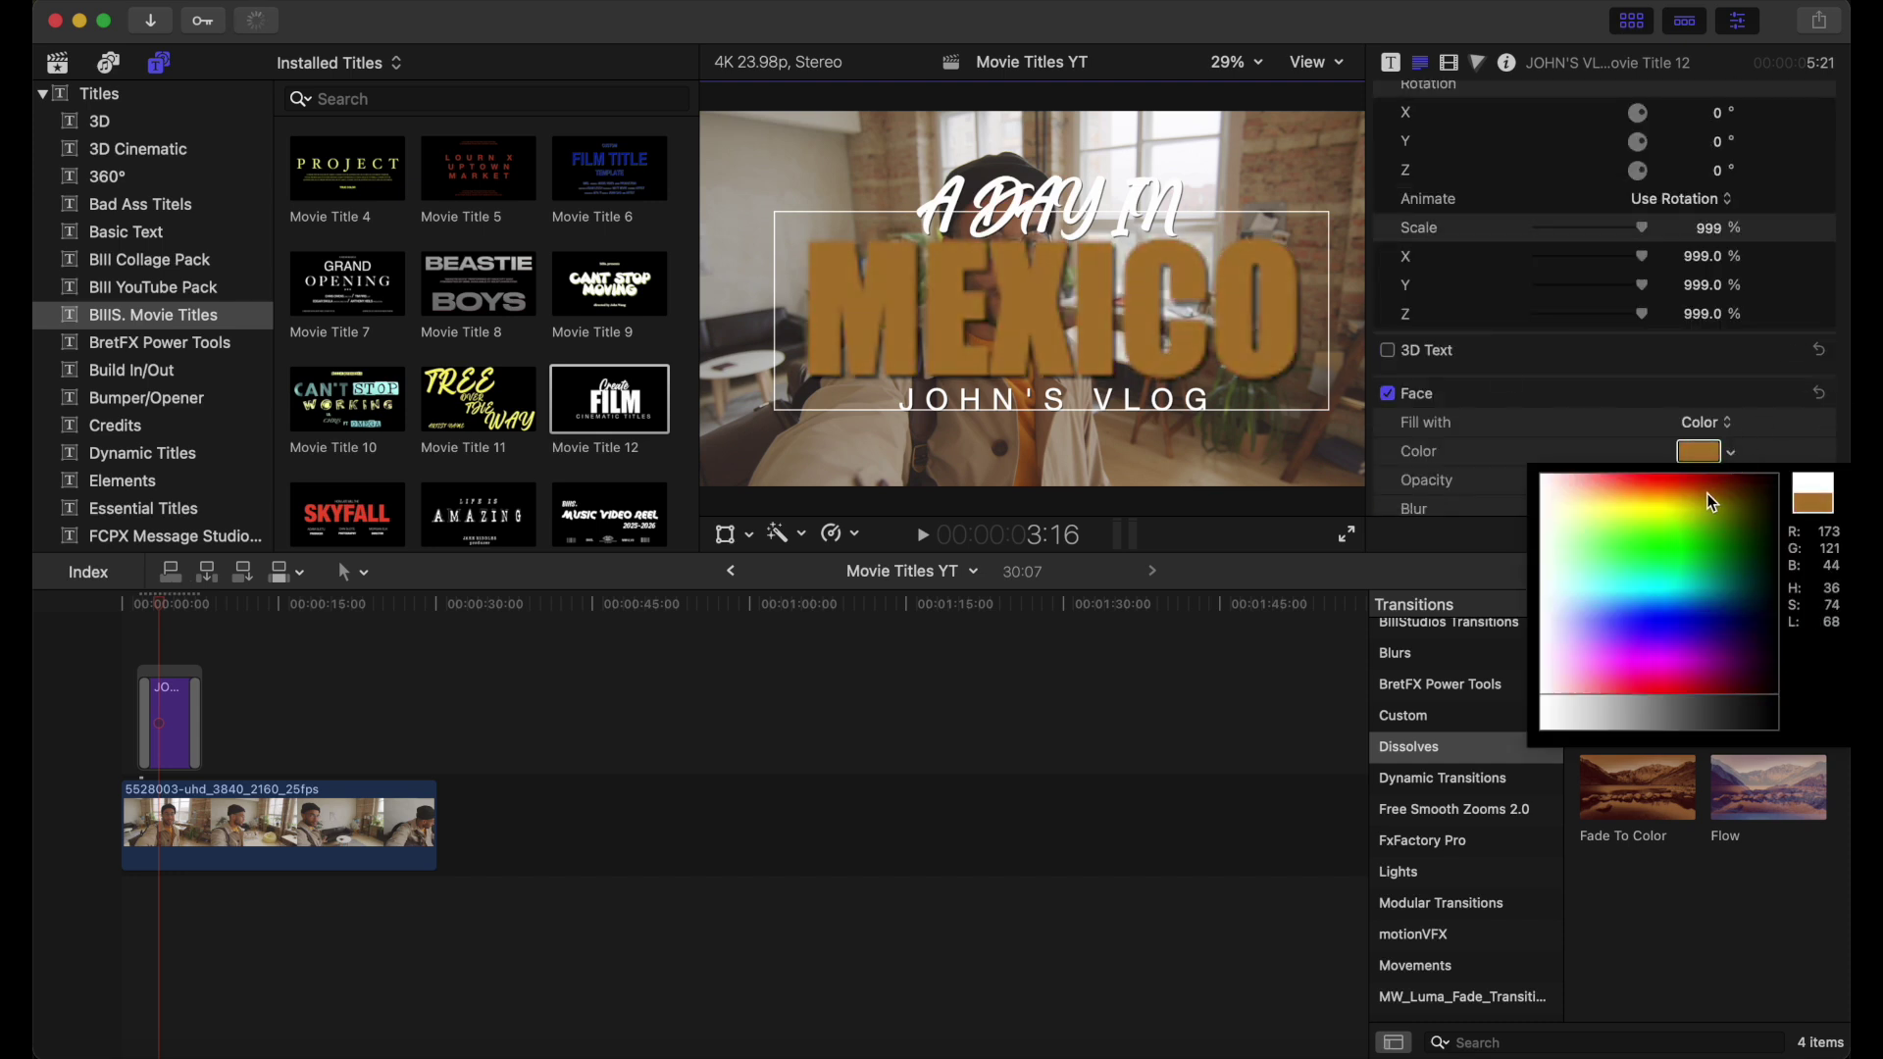
{"action": "left_click_drag", "start_coordinate": [1711, 502], "coordinate": [1722, 543]}
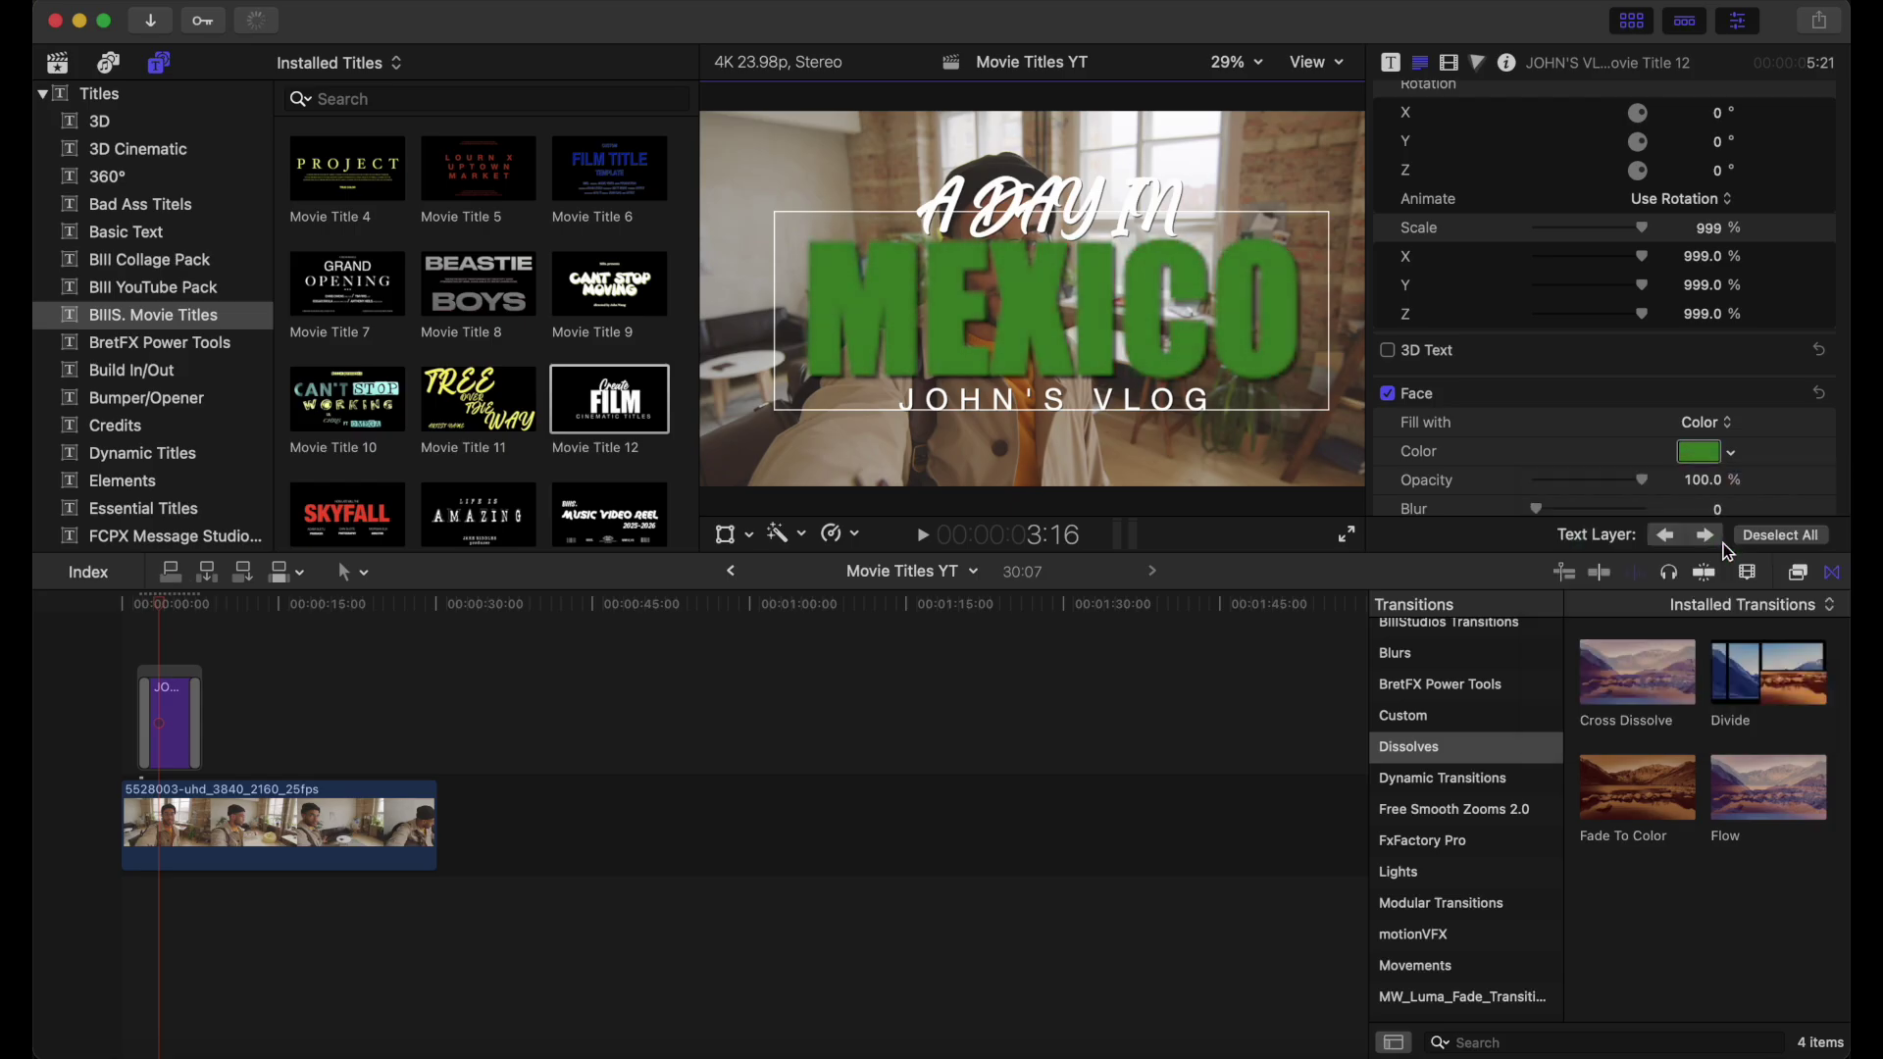
{"action": "left_click", "coordinate": [121, 670]}
{"action": "key", "text": "space"}
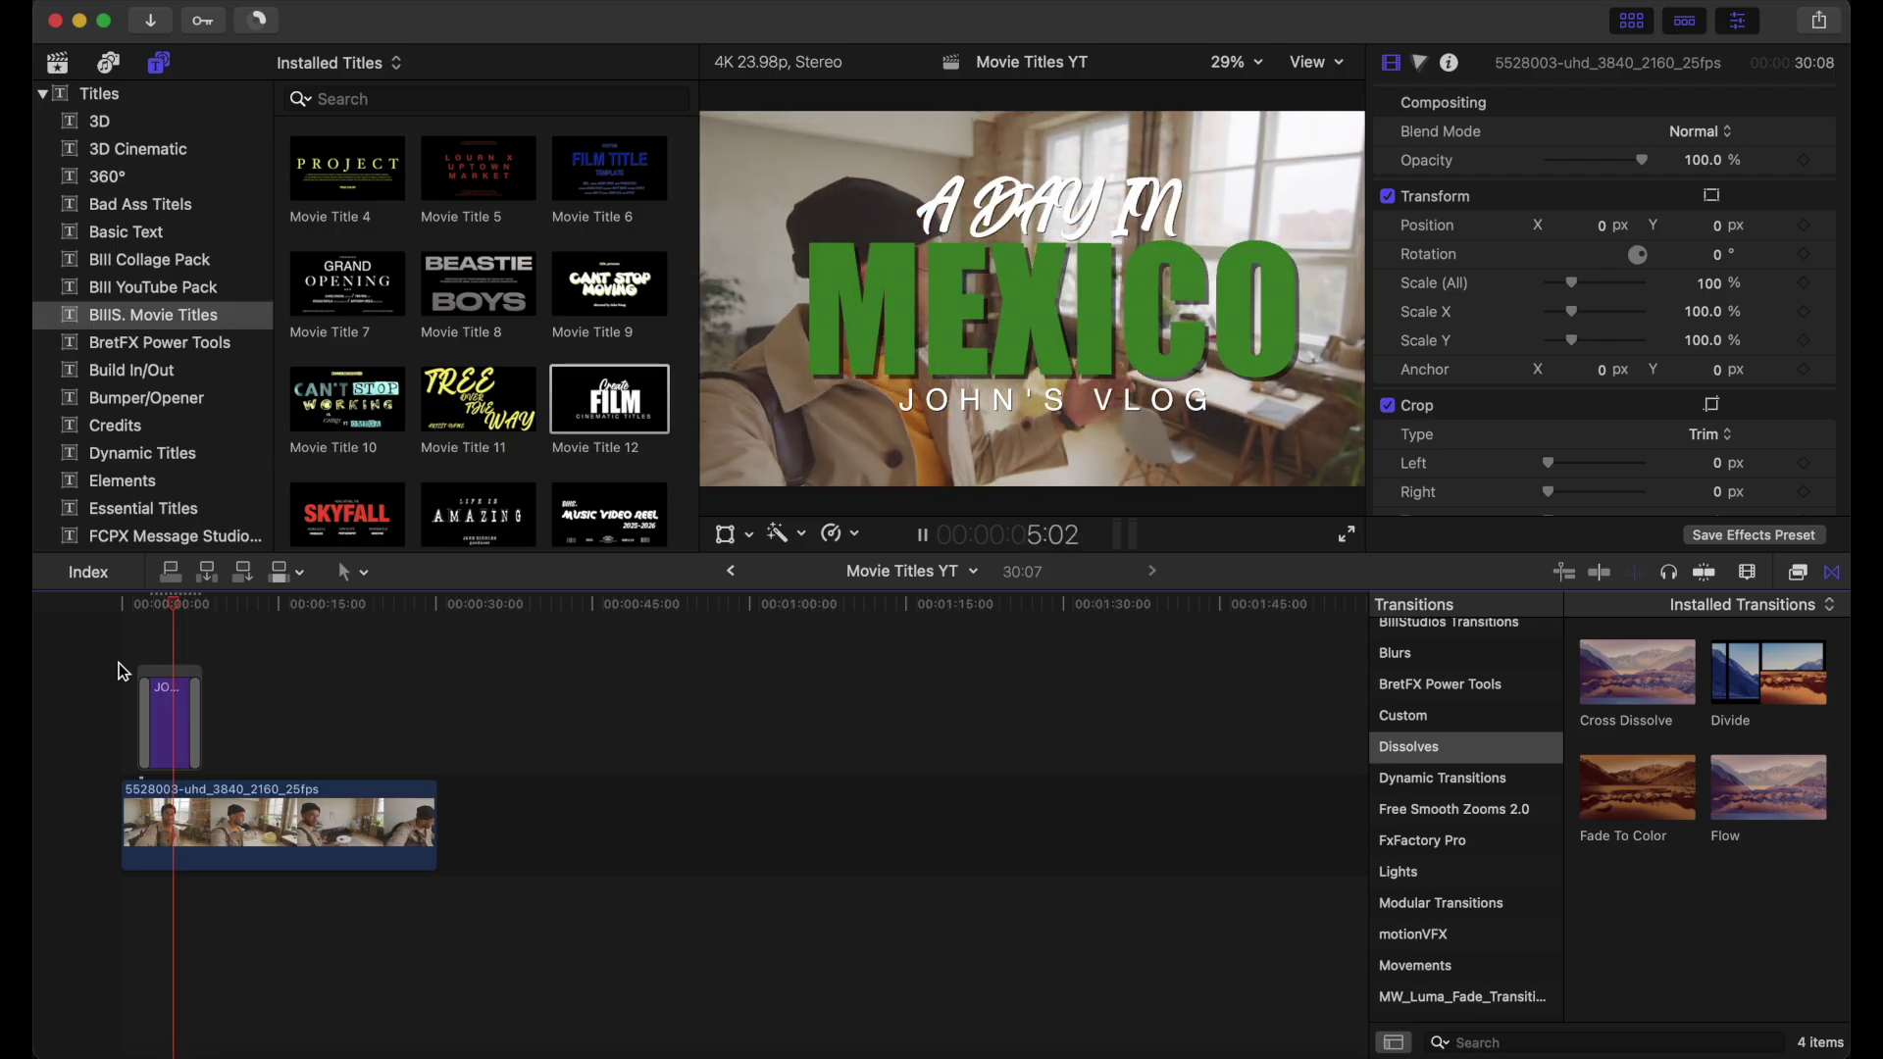
Select the MEXICO text layer and switch its drop shadow off and back on.
{"action": "key", "text": "space"}
{"action": "left_click", "coordinate": [1062, 356]}
{"action": "left_click", "coordinate": [1112, 290]}
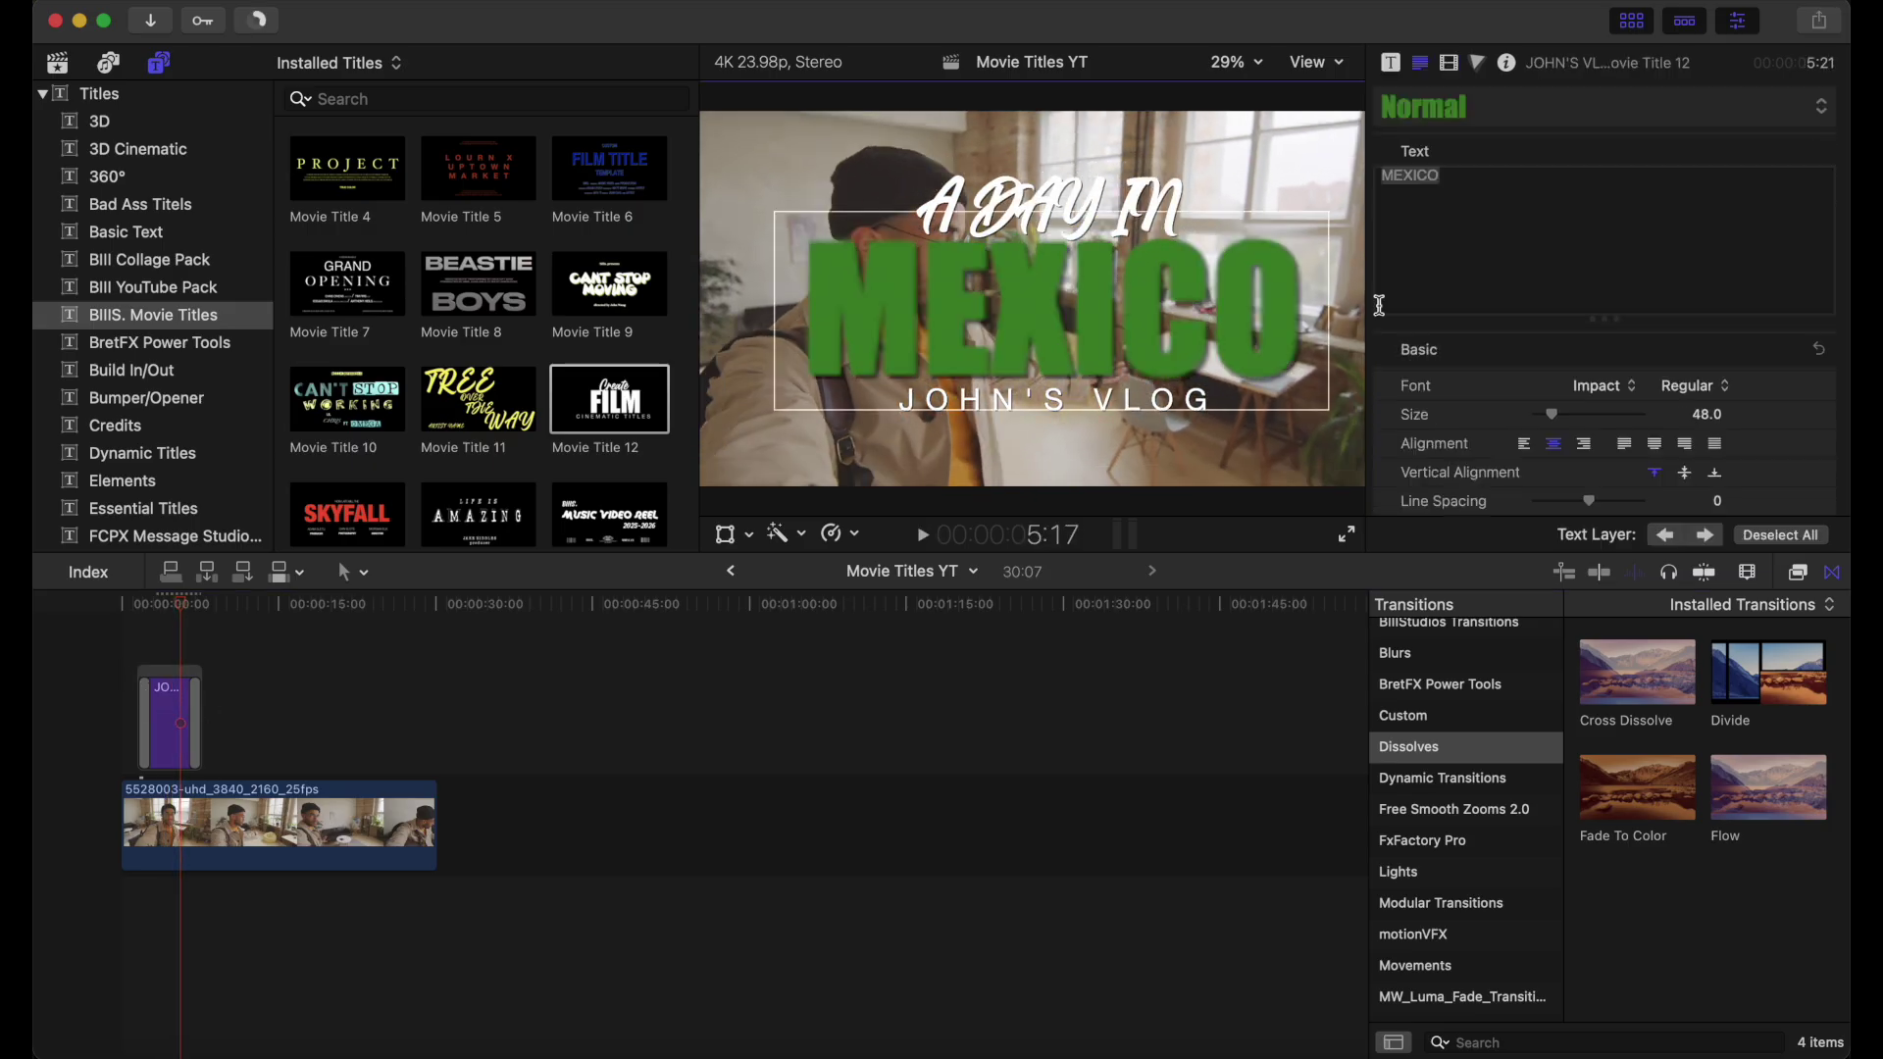
{"action": "scroll", "coordinate": [1657, 472], "scroll_direction": "down", "scroll_amount": 10}
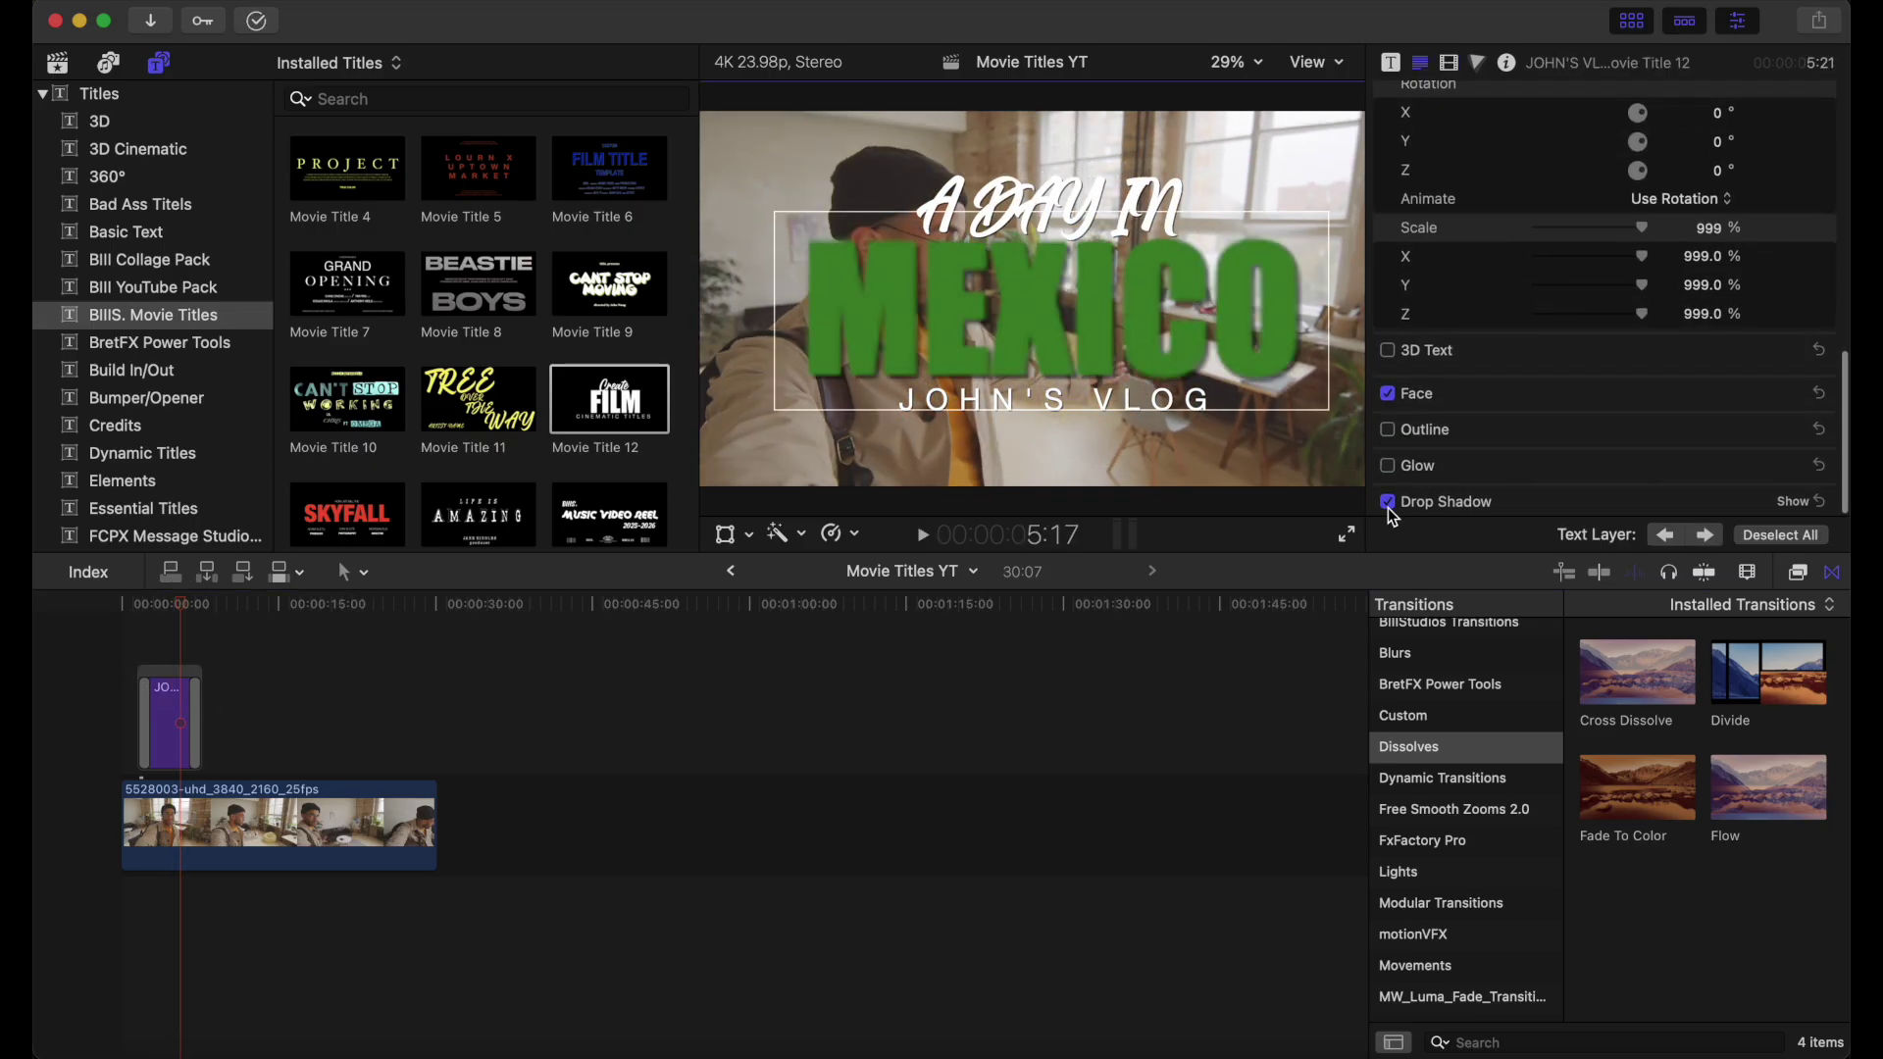
{"action": "left_click", "coordinate": [1387, 505]}
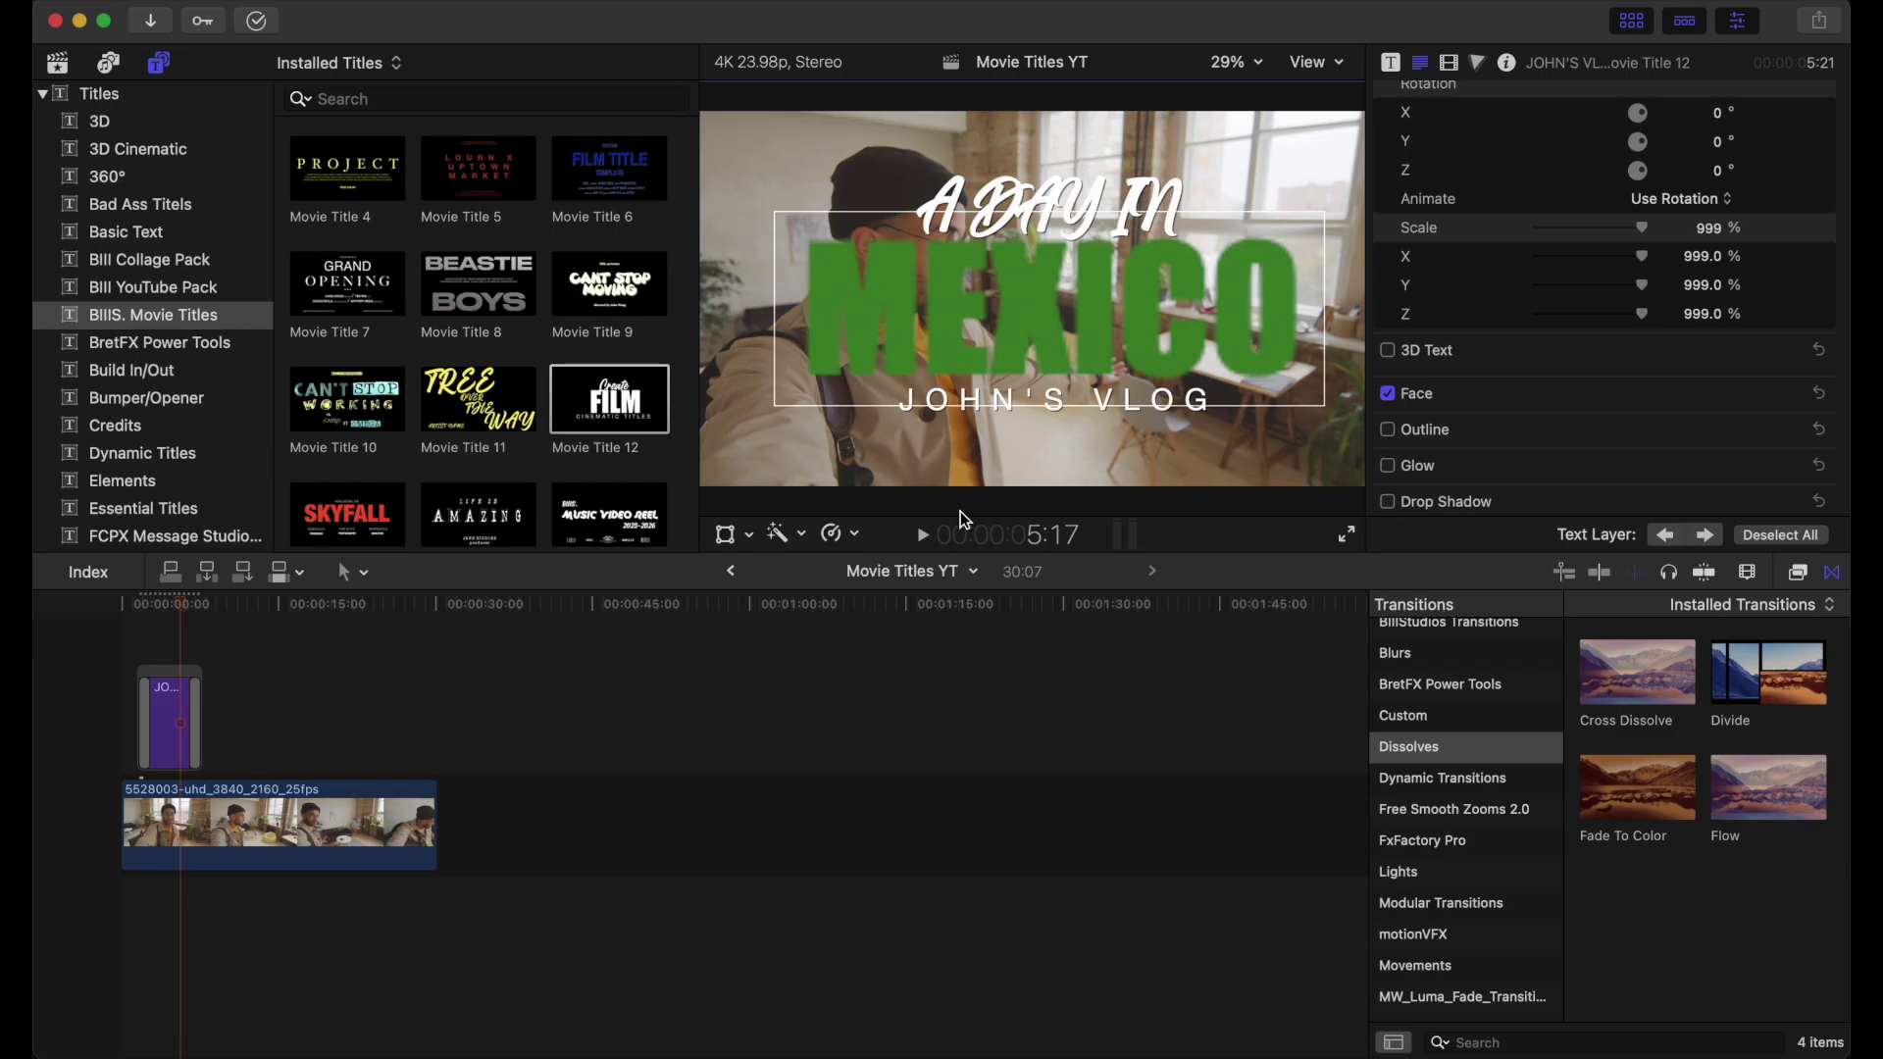
{"action": "left_click", "coordinate": [1389, 503]}
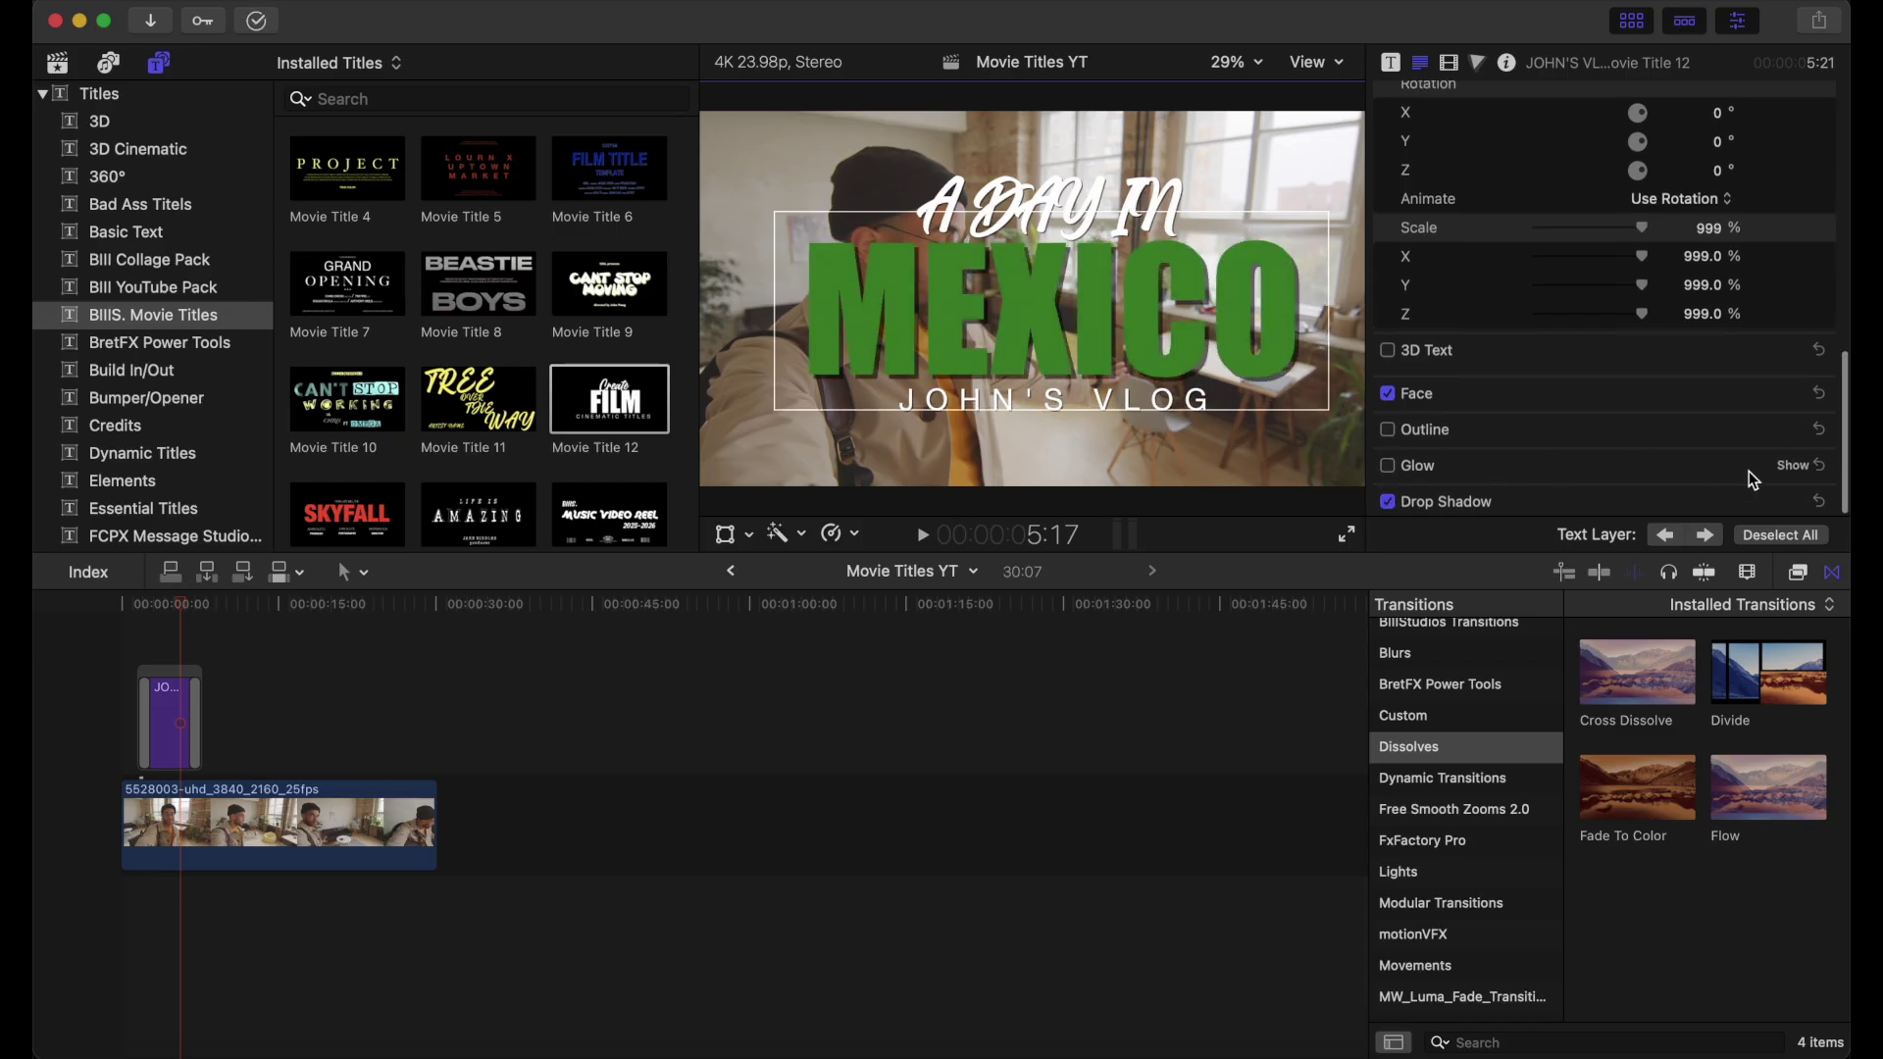
Set the MEXICO shadow opacity to 91.97% and distance to 1.0, then preview the edit.
{"action": "left_click", "coordinate": [1800, 502]}
{"action": "scroll", "coordinate": [1692, 441], "scroll_direction": "down", "scroll_amount": 4}
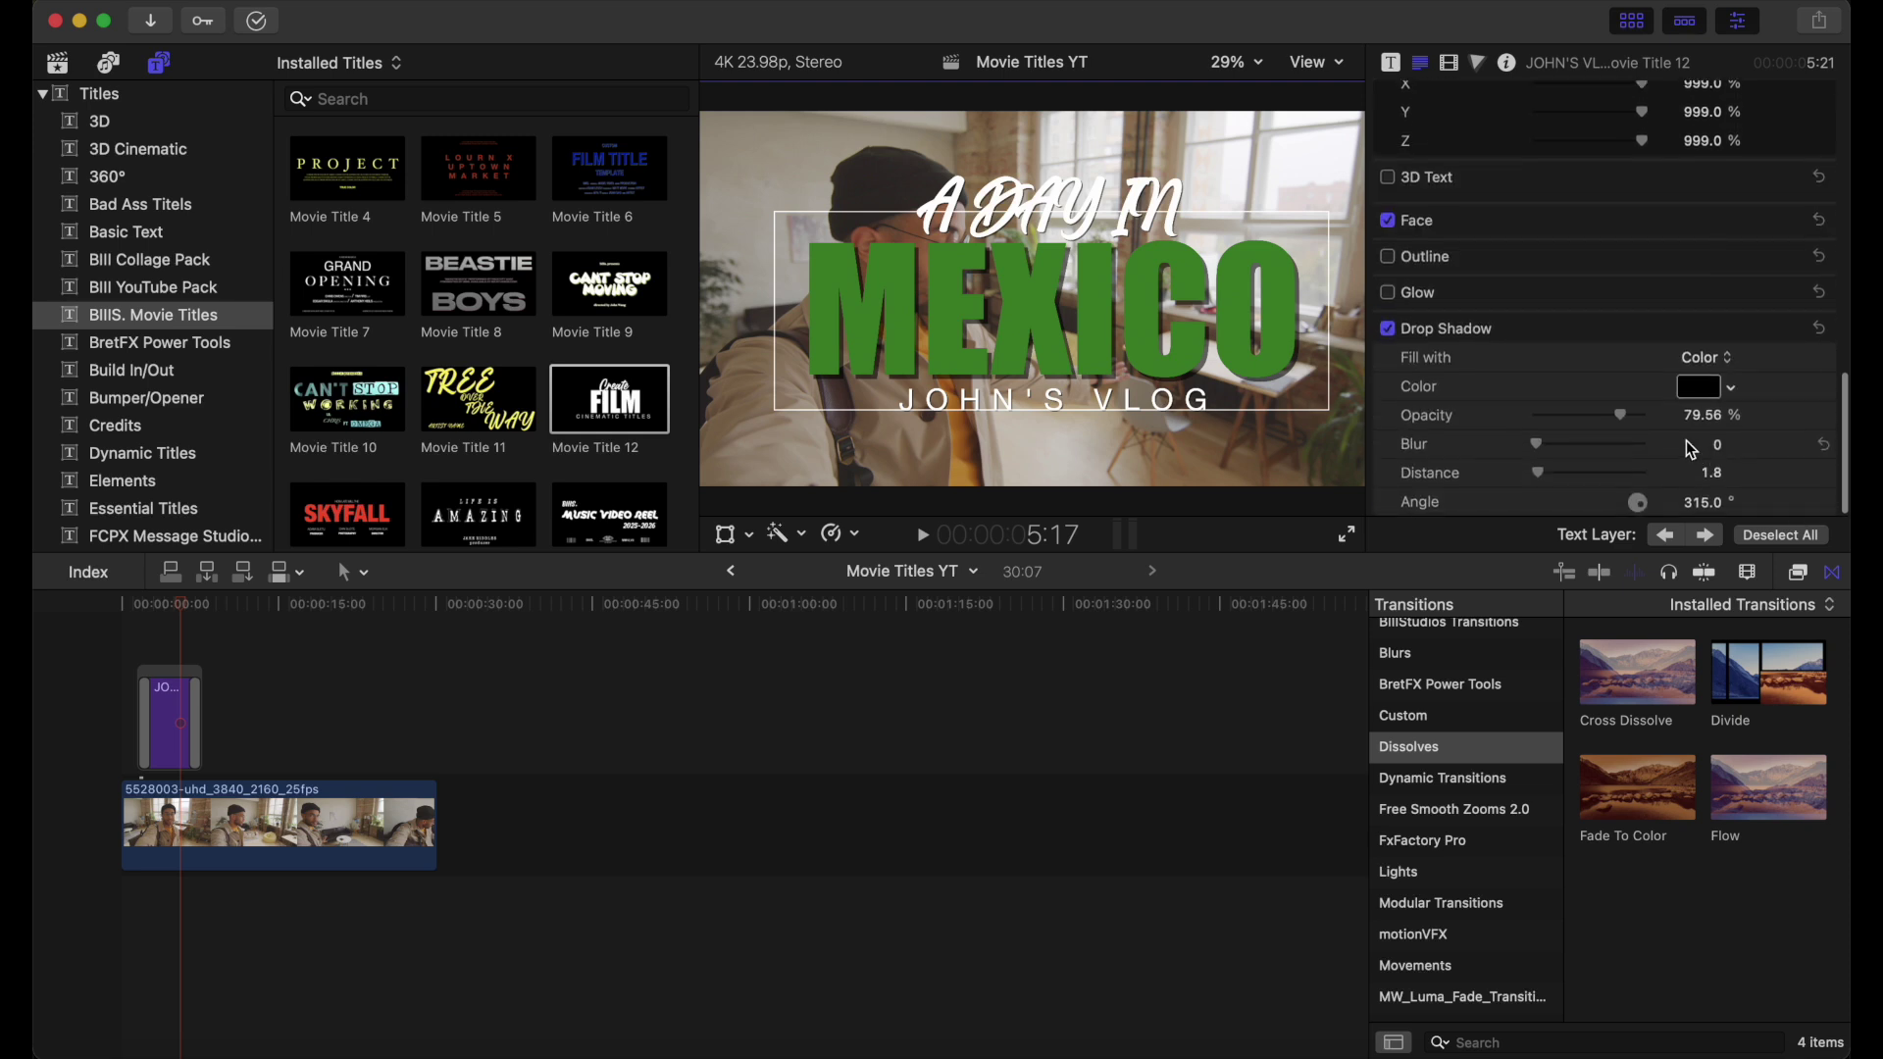
{"action": "left_click_drag", "start_coordinate": [1626, 414], "coordinate": [1637, 416]}
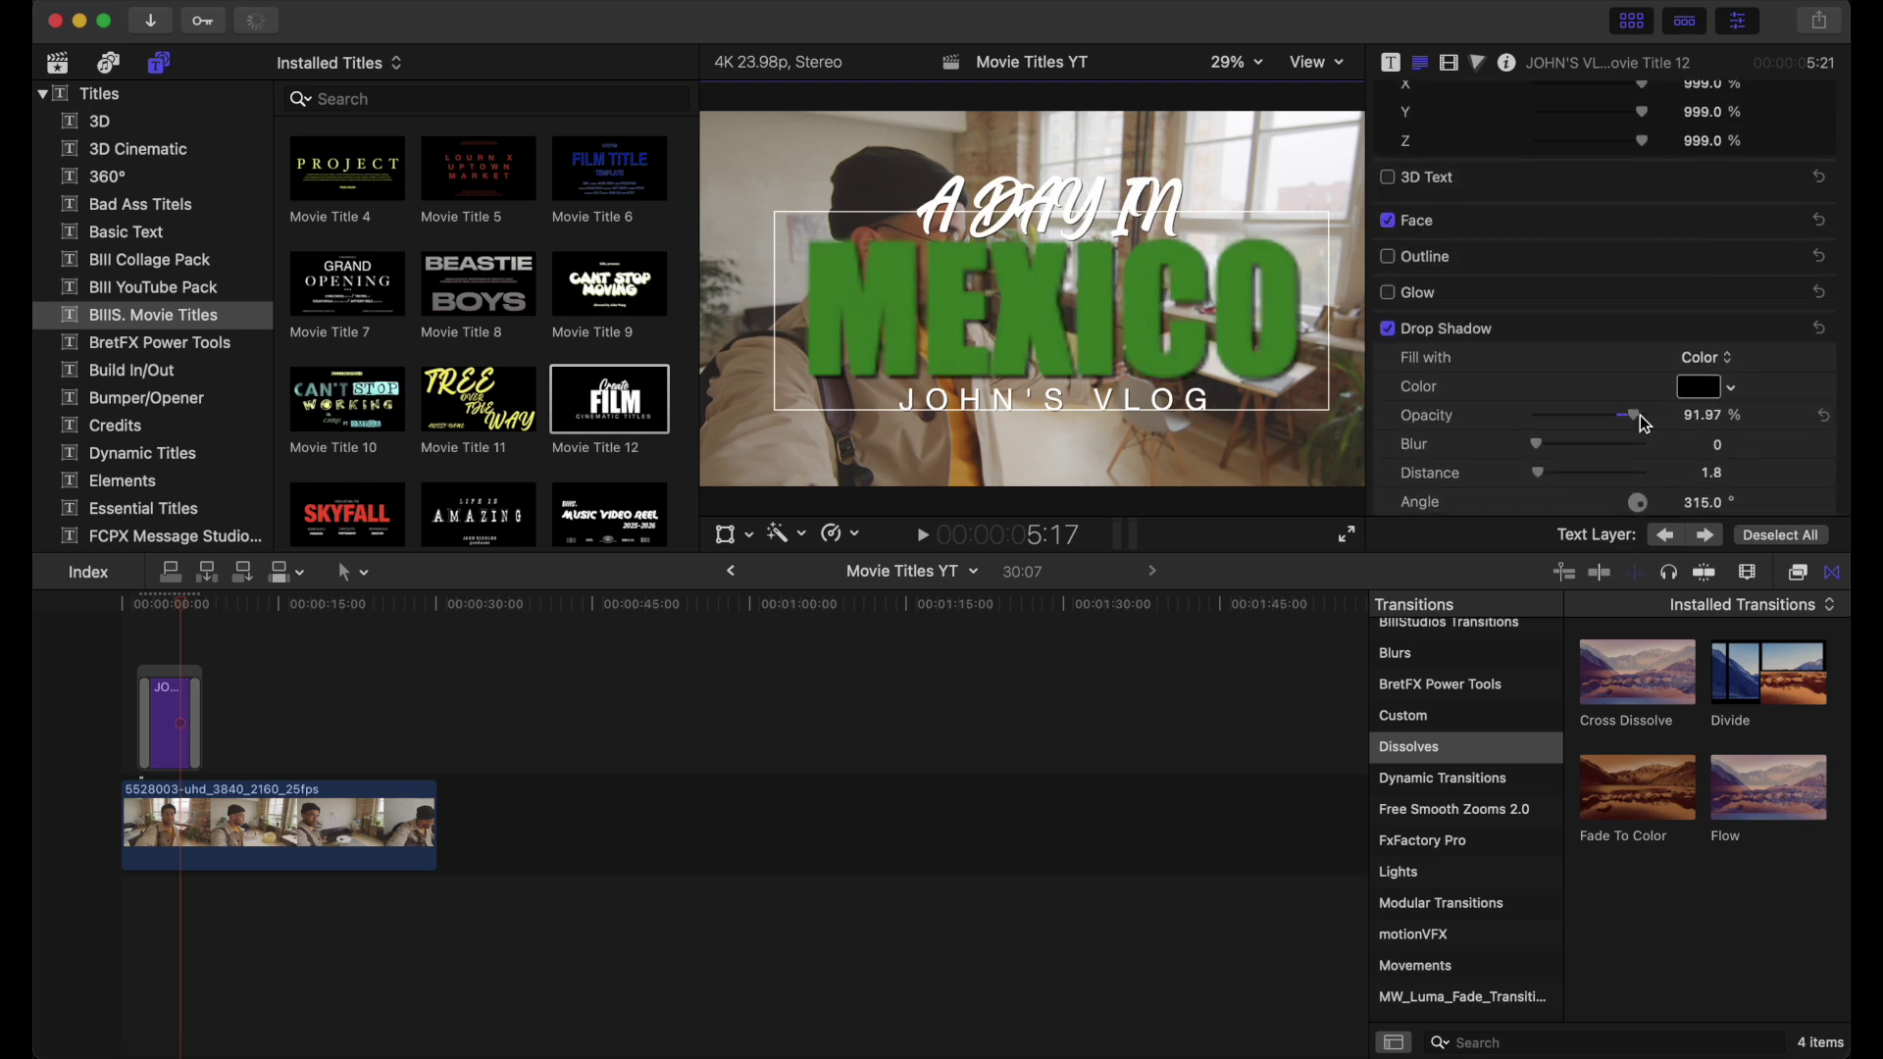
{"action": "left_click", "coordinate": [1710, 476]}
{"action": "type", "text": "1"}
{"action": "key", "text": "Return"}
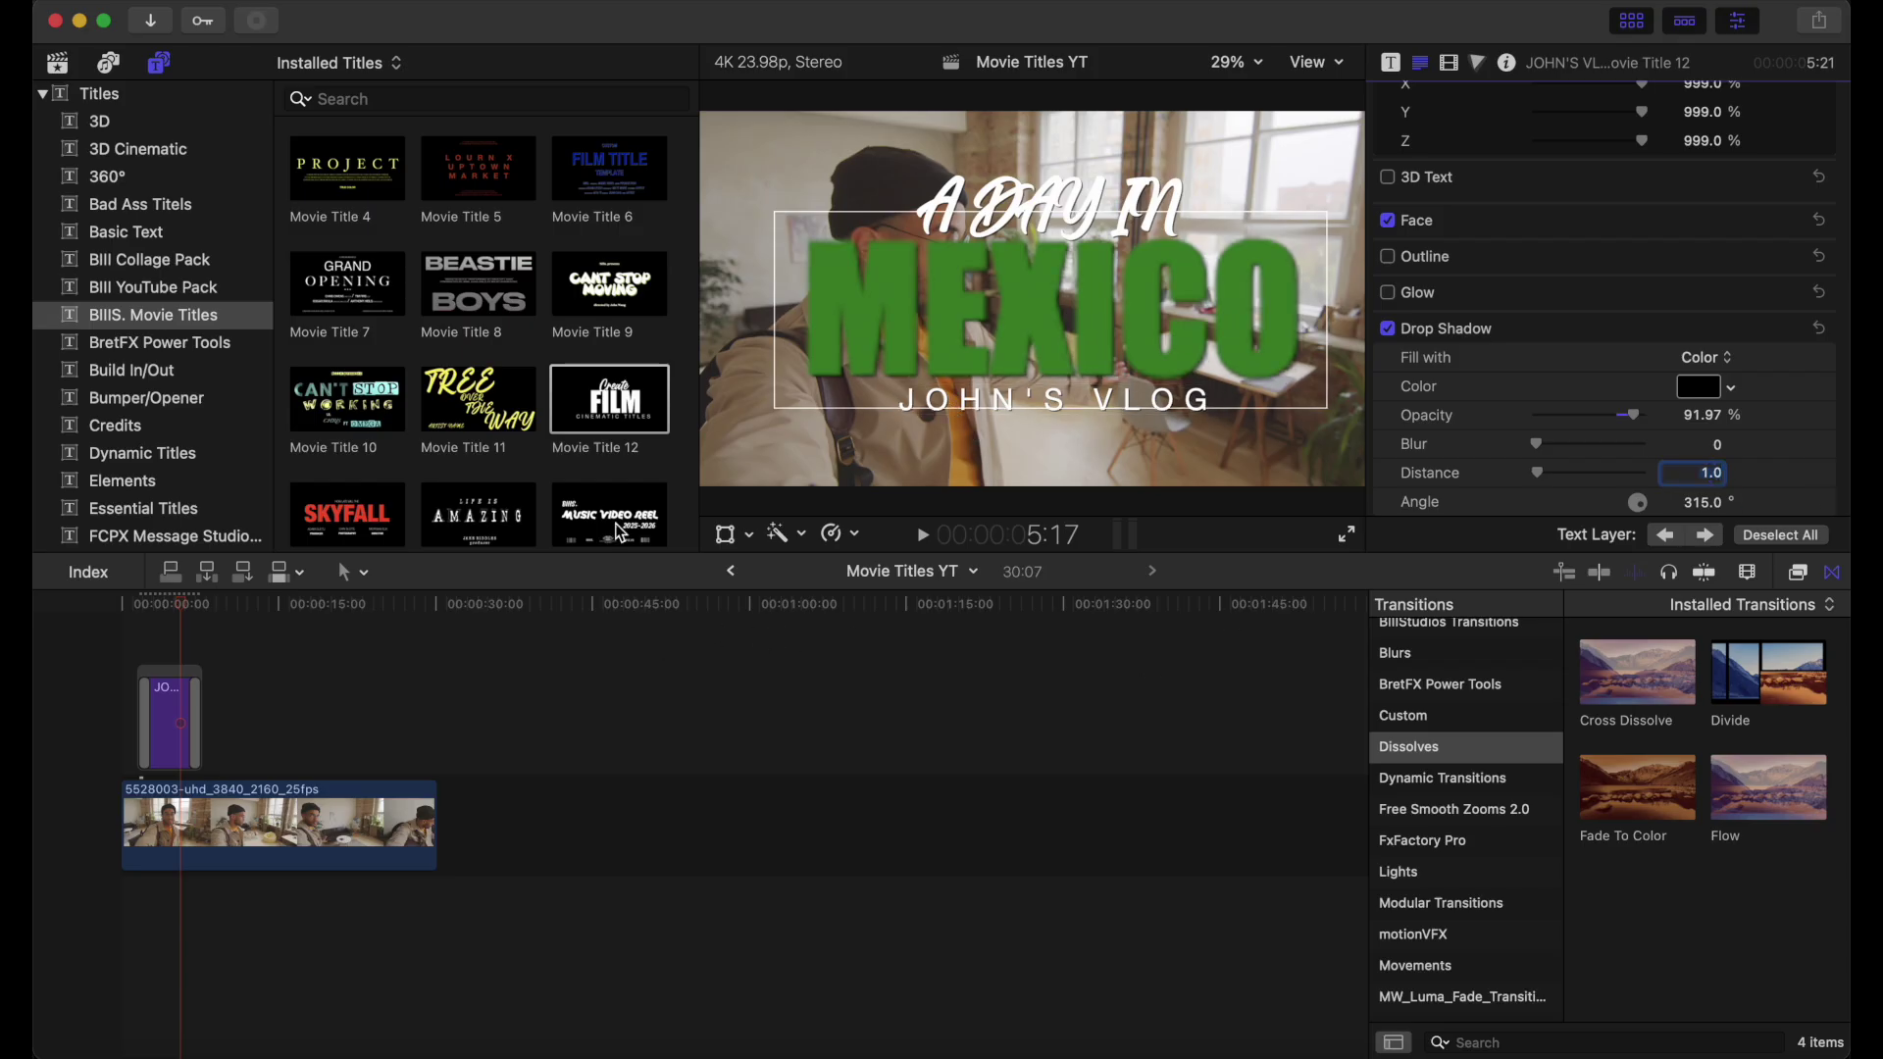
{"action": "left_click", "coordinate": [127, 657]}
{"action": "key", "text": "space"}
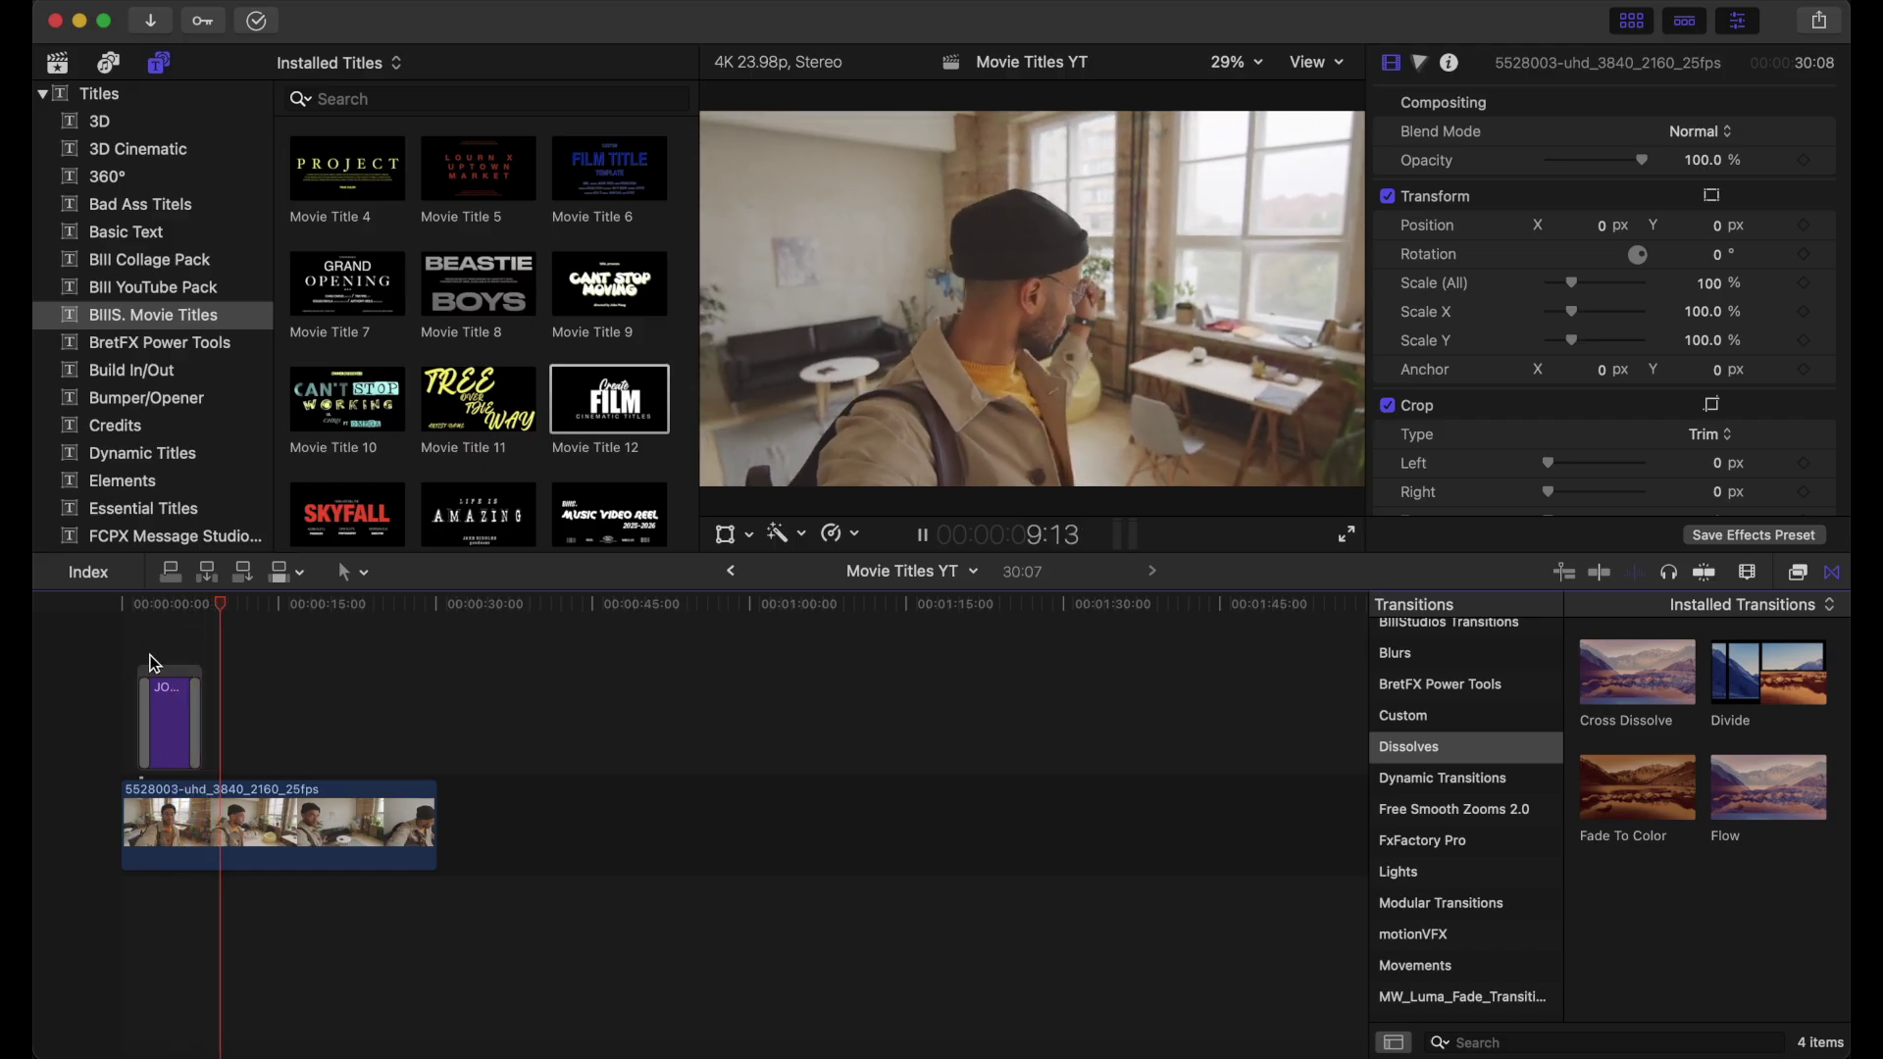
Recolour the MEXICO text yellow-green and replay the edit from the start to check it.
{"action": "left_click", "coordinate": [175, 645]}
{"action": "left_click", "coordinate": [173, 718]}
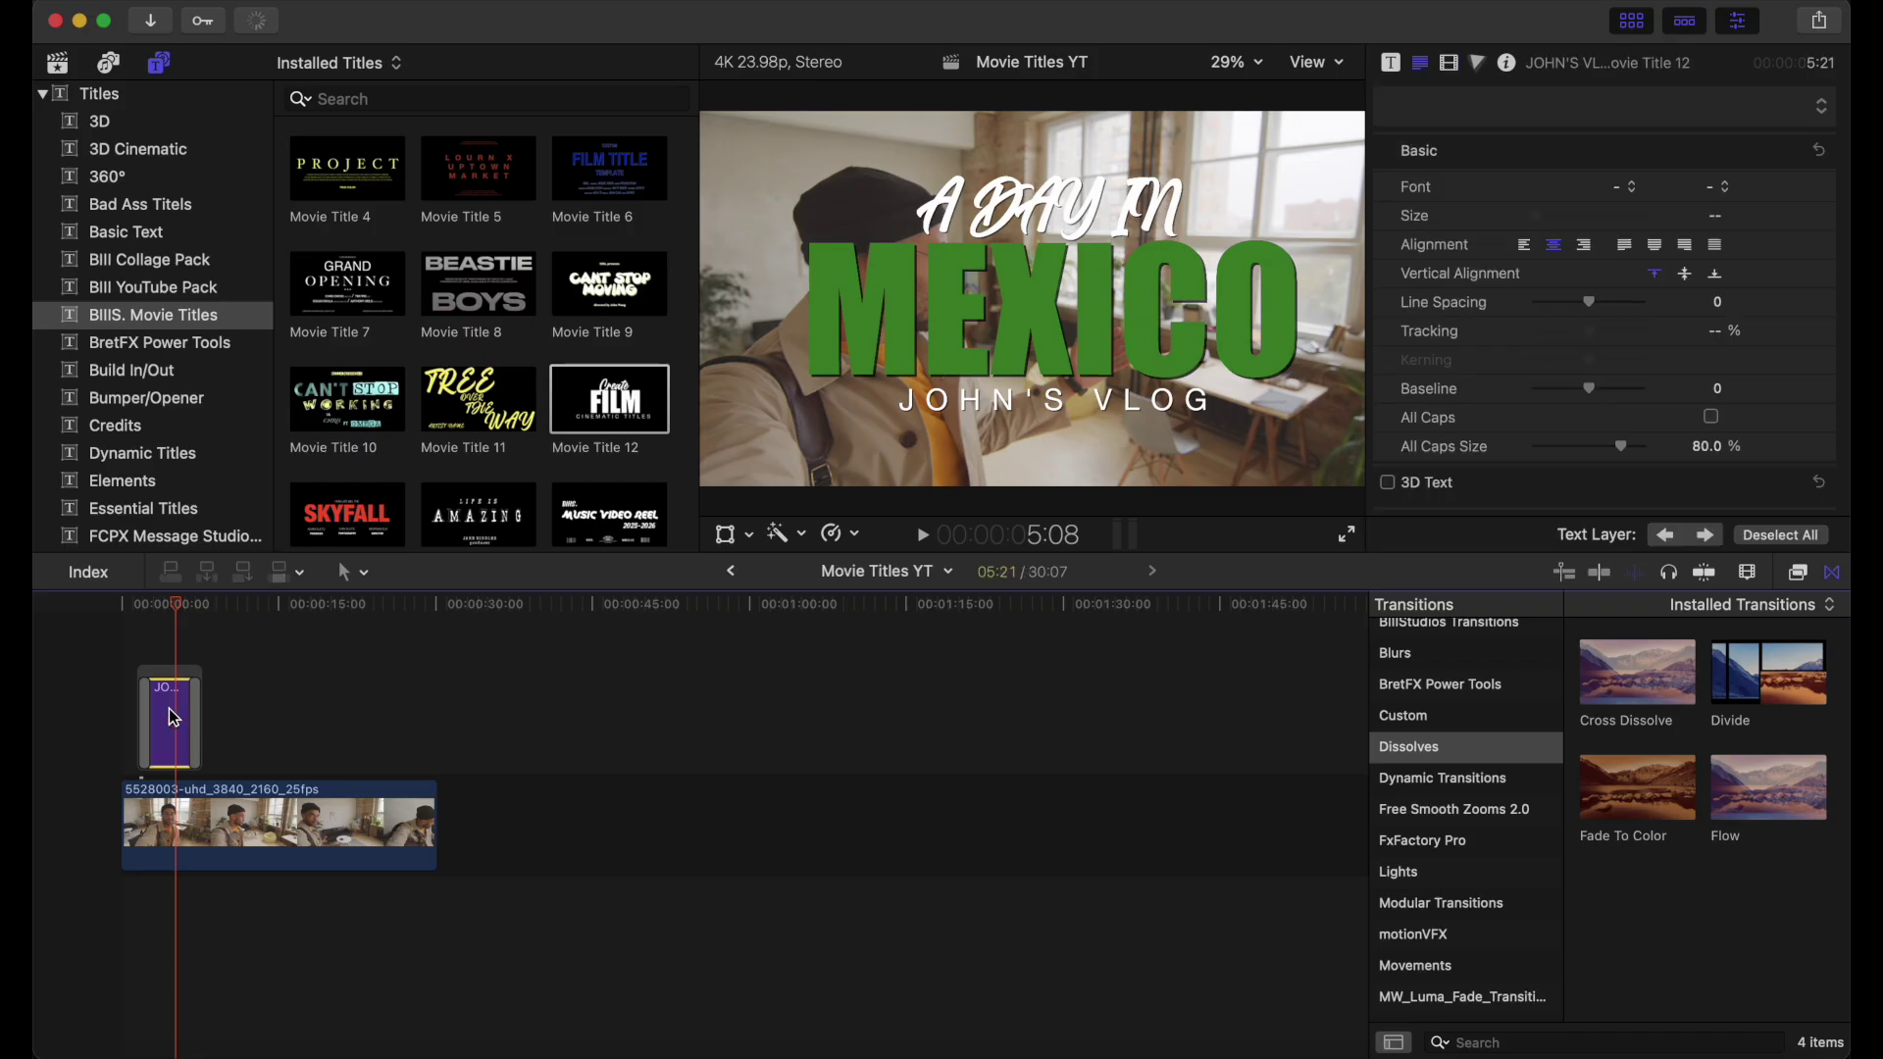
{"action": "left_click", "coordinate": [875, 333]}
{"action": "scroll", "coordinate": [1597, 393], "scroll_direction": "down", "scroll_amount": 3}
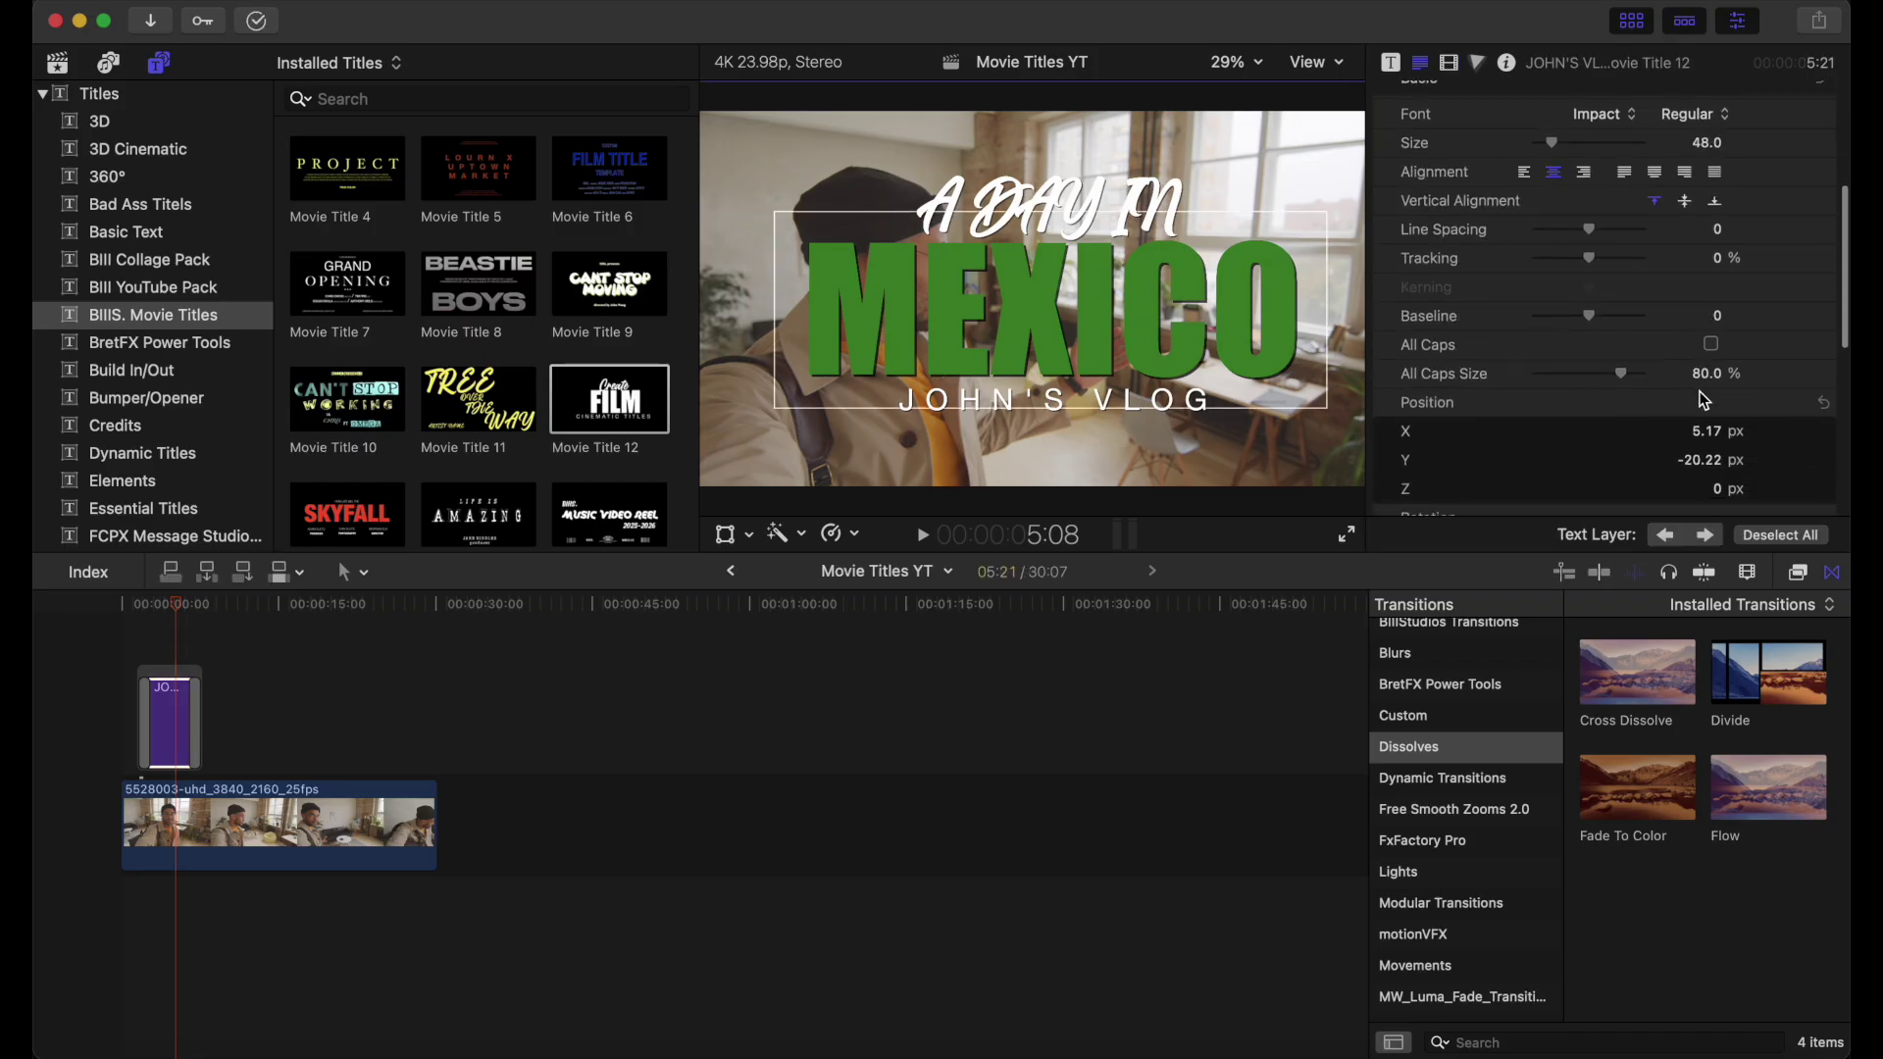
{"action": "scroll", "coordinate": [1703, 400], "scroll_direction": "down", "scroll_amount": 5}
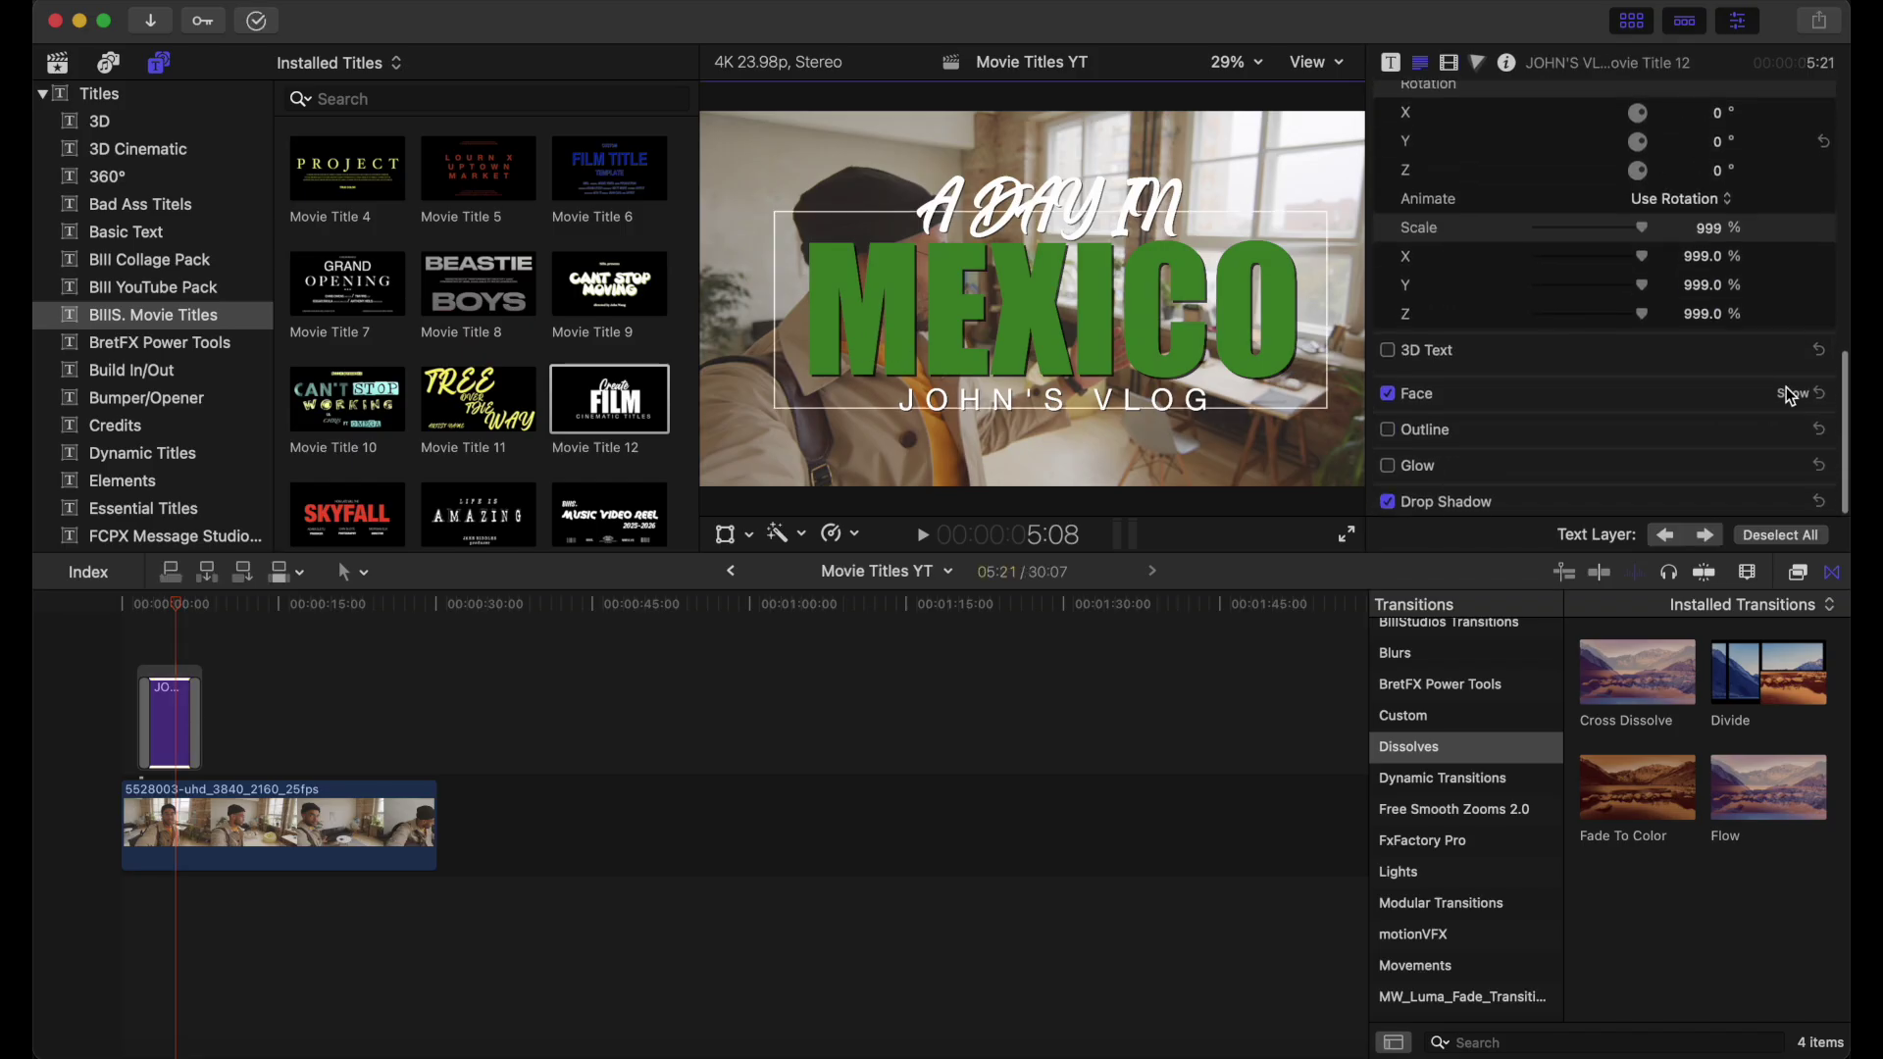
{"action": "left_click", "coordinate": [1791, 393]}
{"action": "left_click", "coordinate": [1730, 452]}
{"action": "left_click", "coordinate": [1657, 535]}
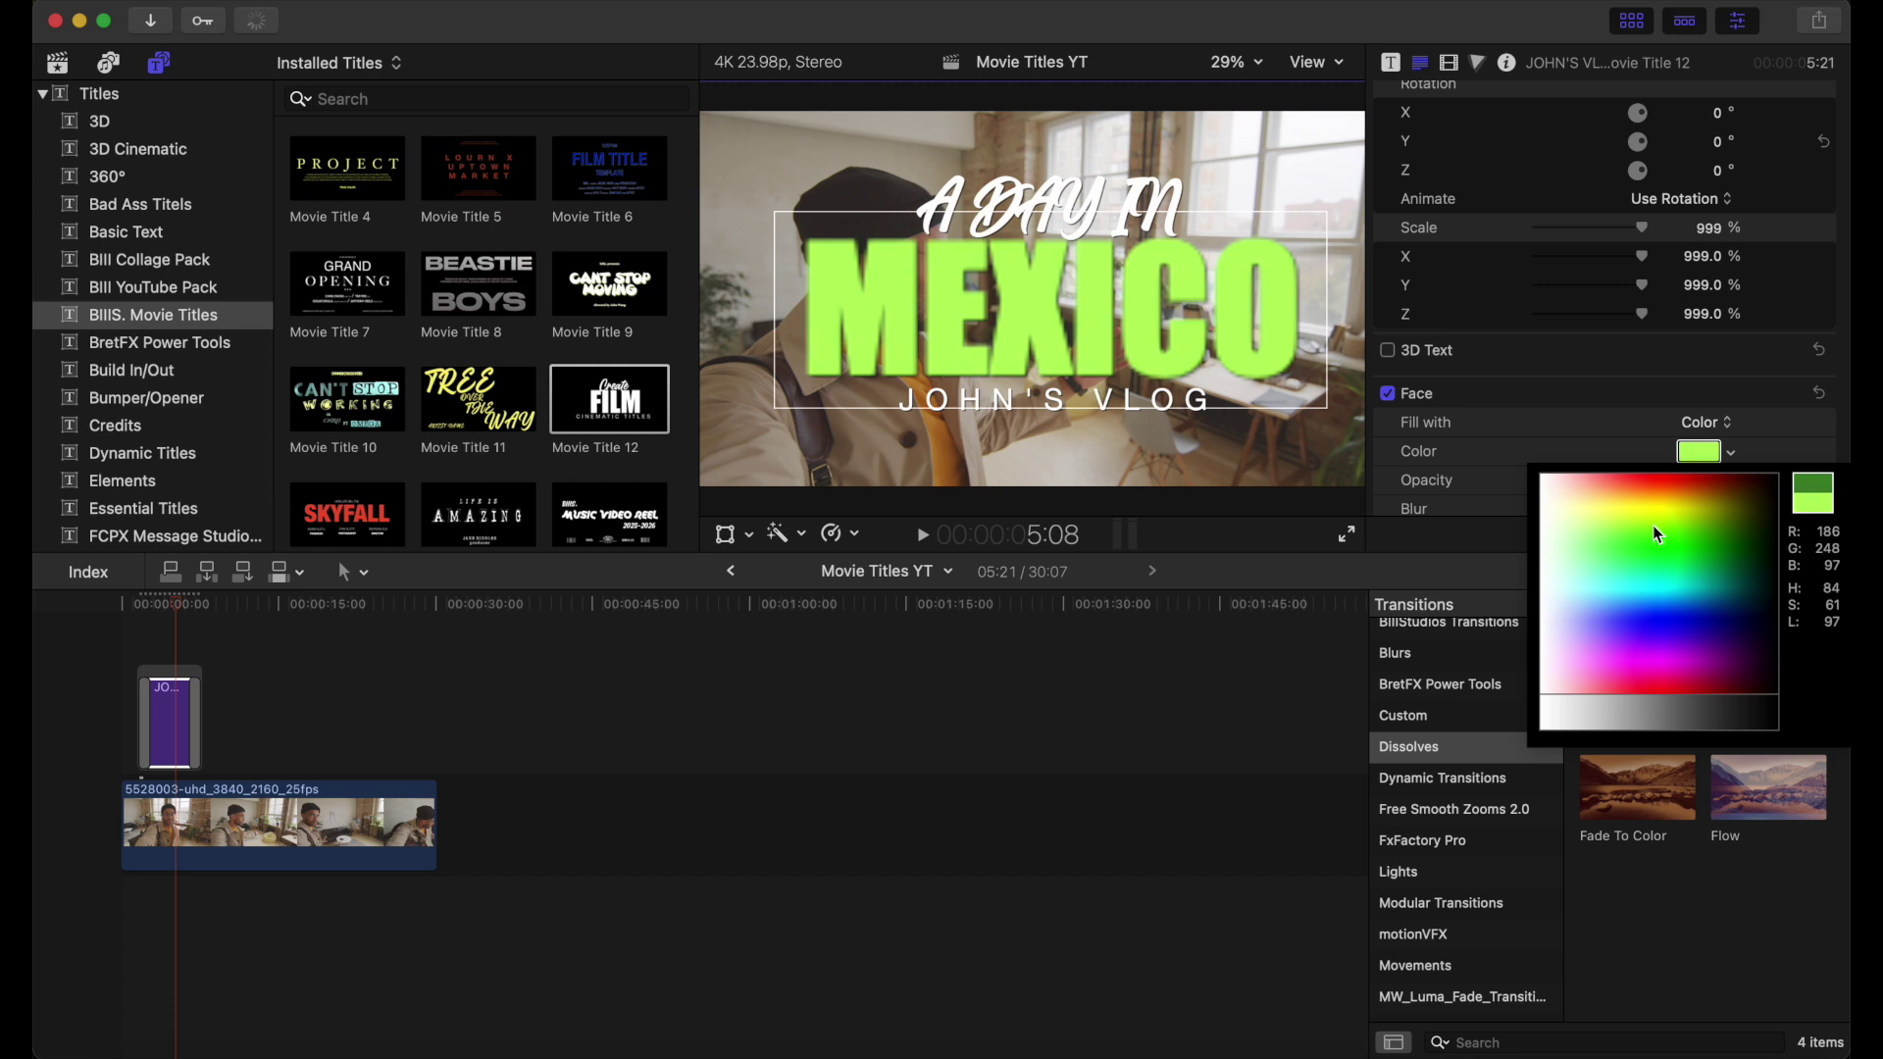
{"action": "left_click", "coordinate": [1661, 513]}
{"action": "left_click", "coordinate": [1514, 545]}
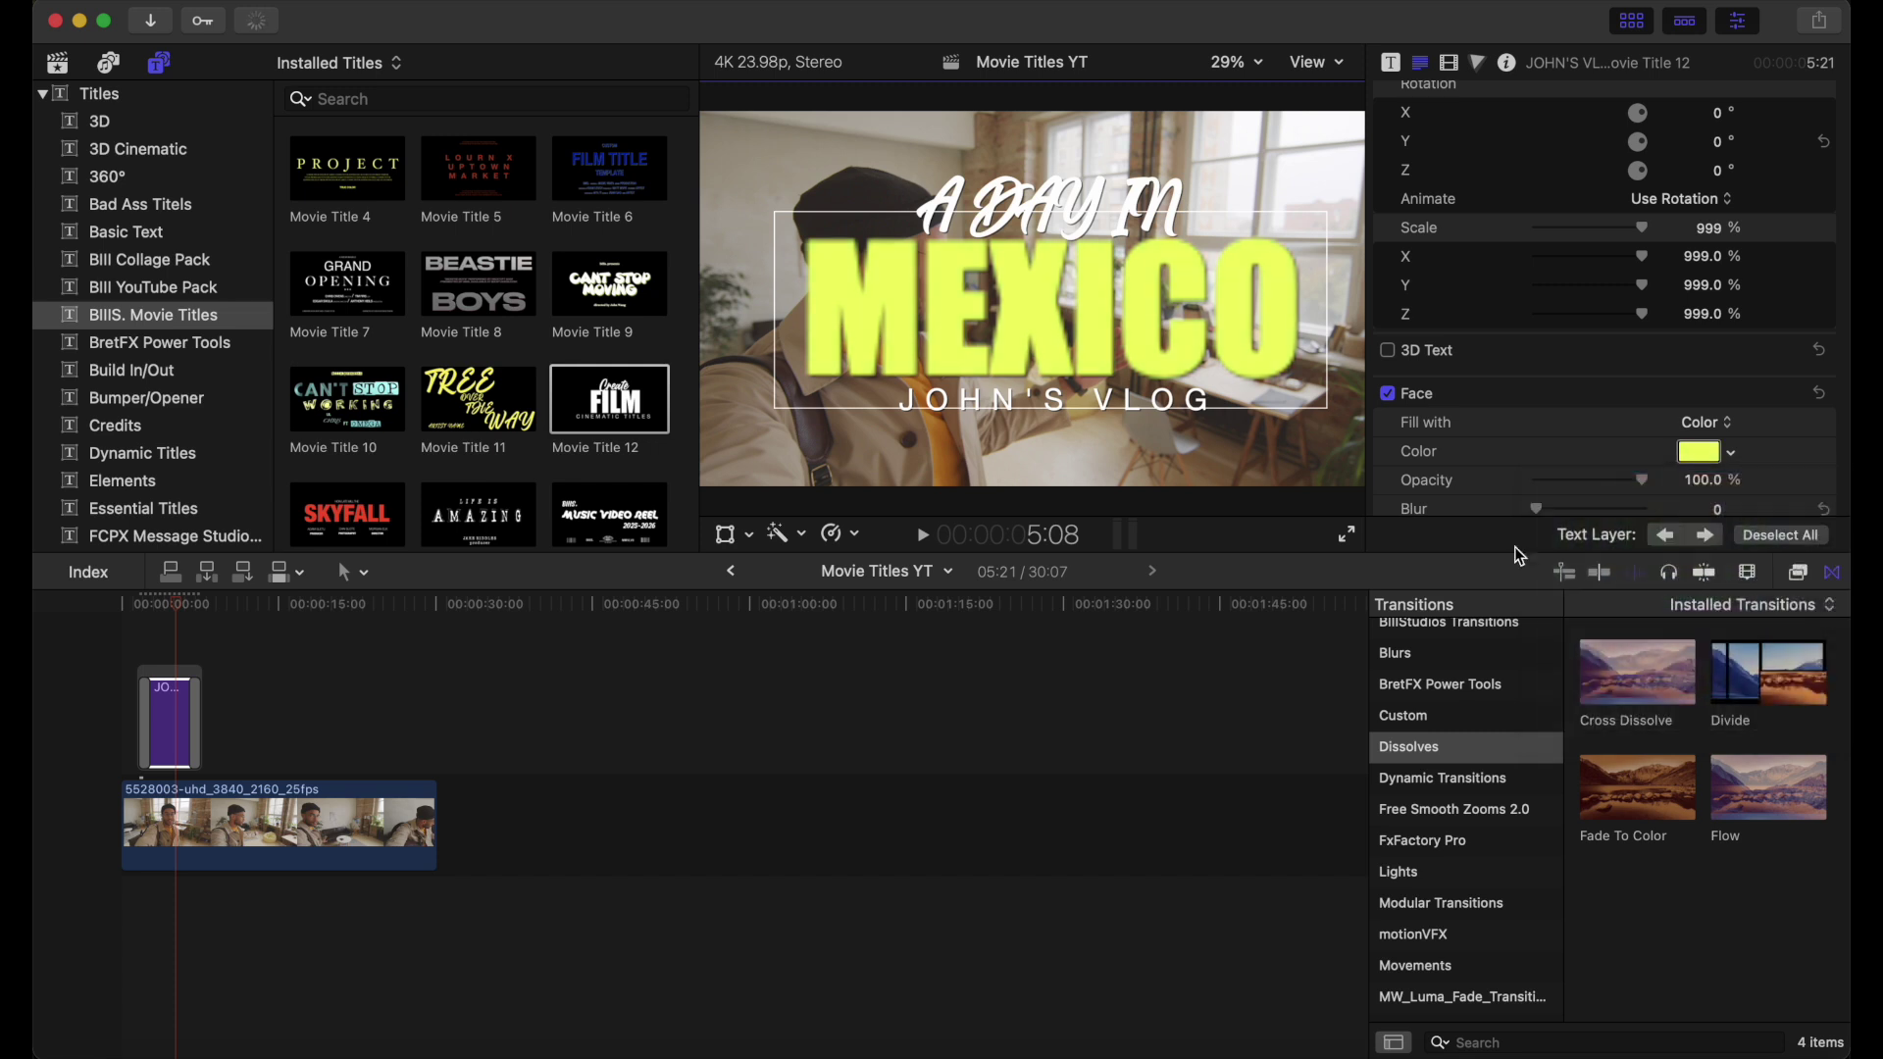
{"action": "left_click", "coordinate": [134, 643]}
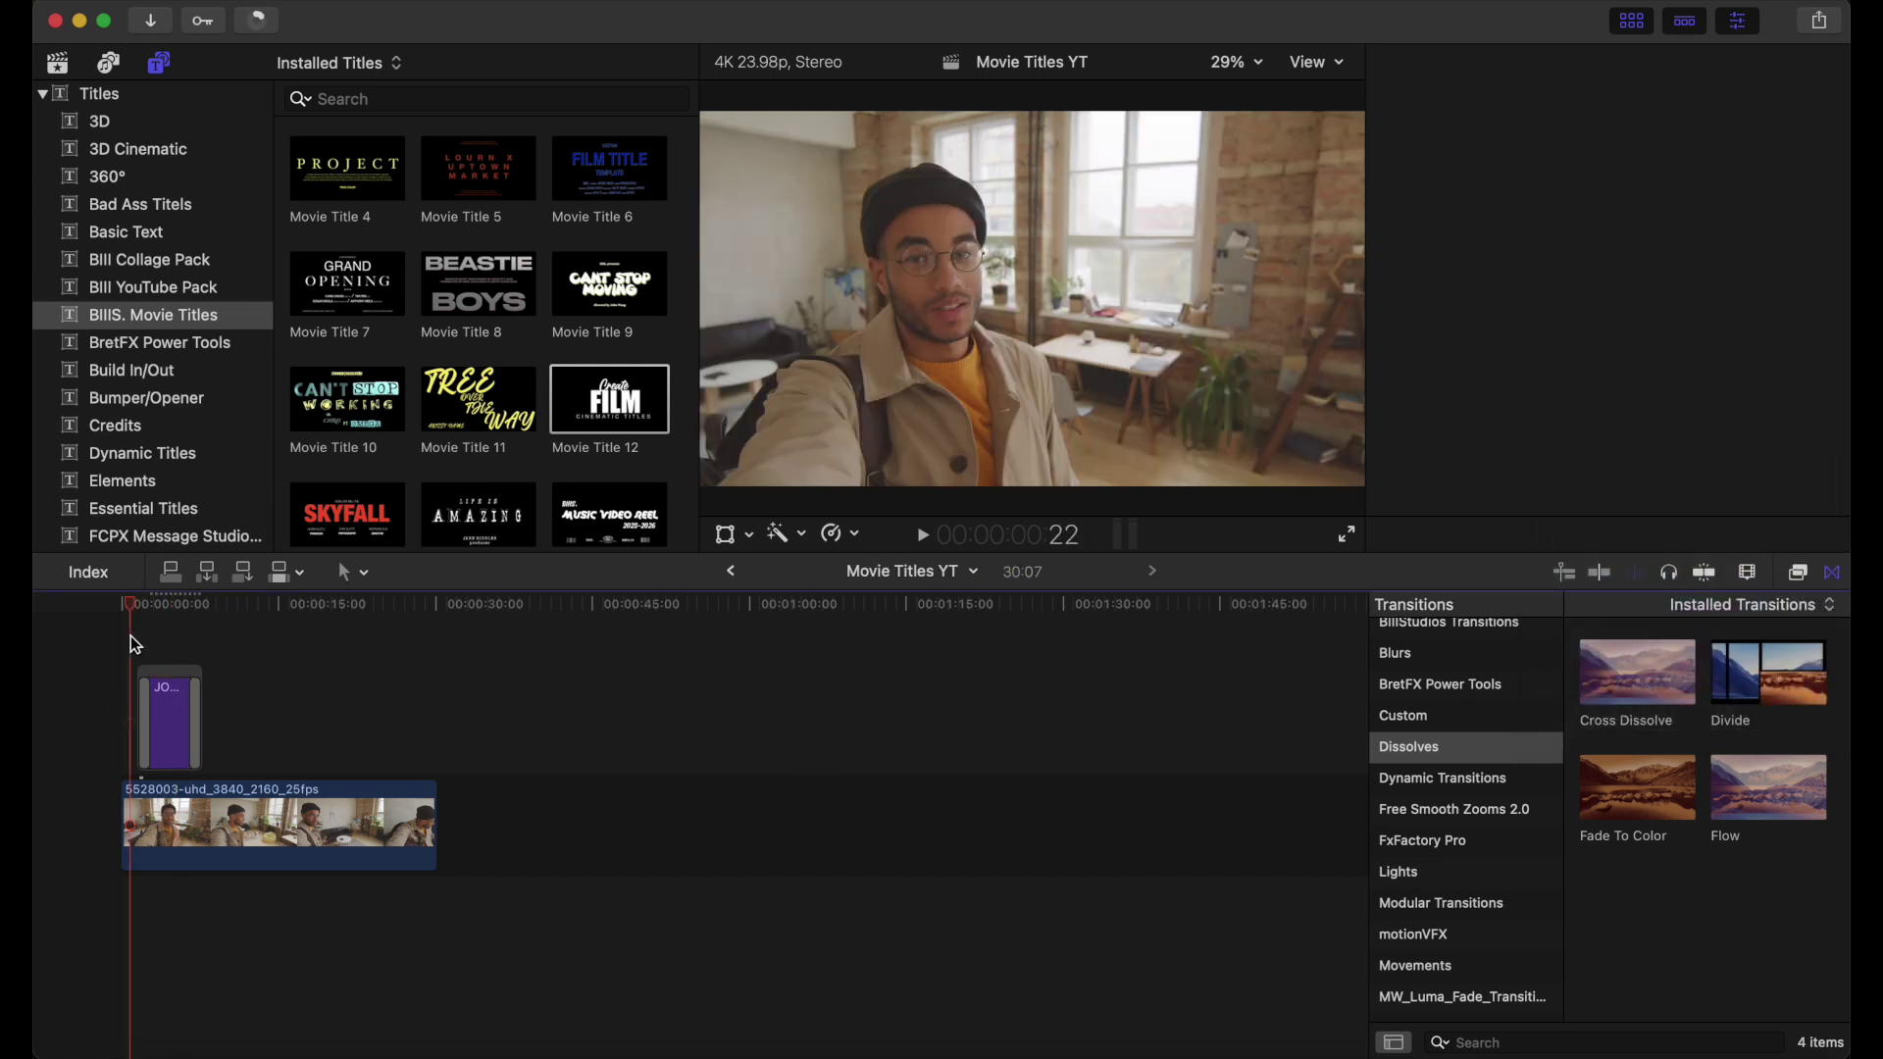
{"action": "key", "text": "space"}
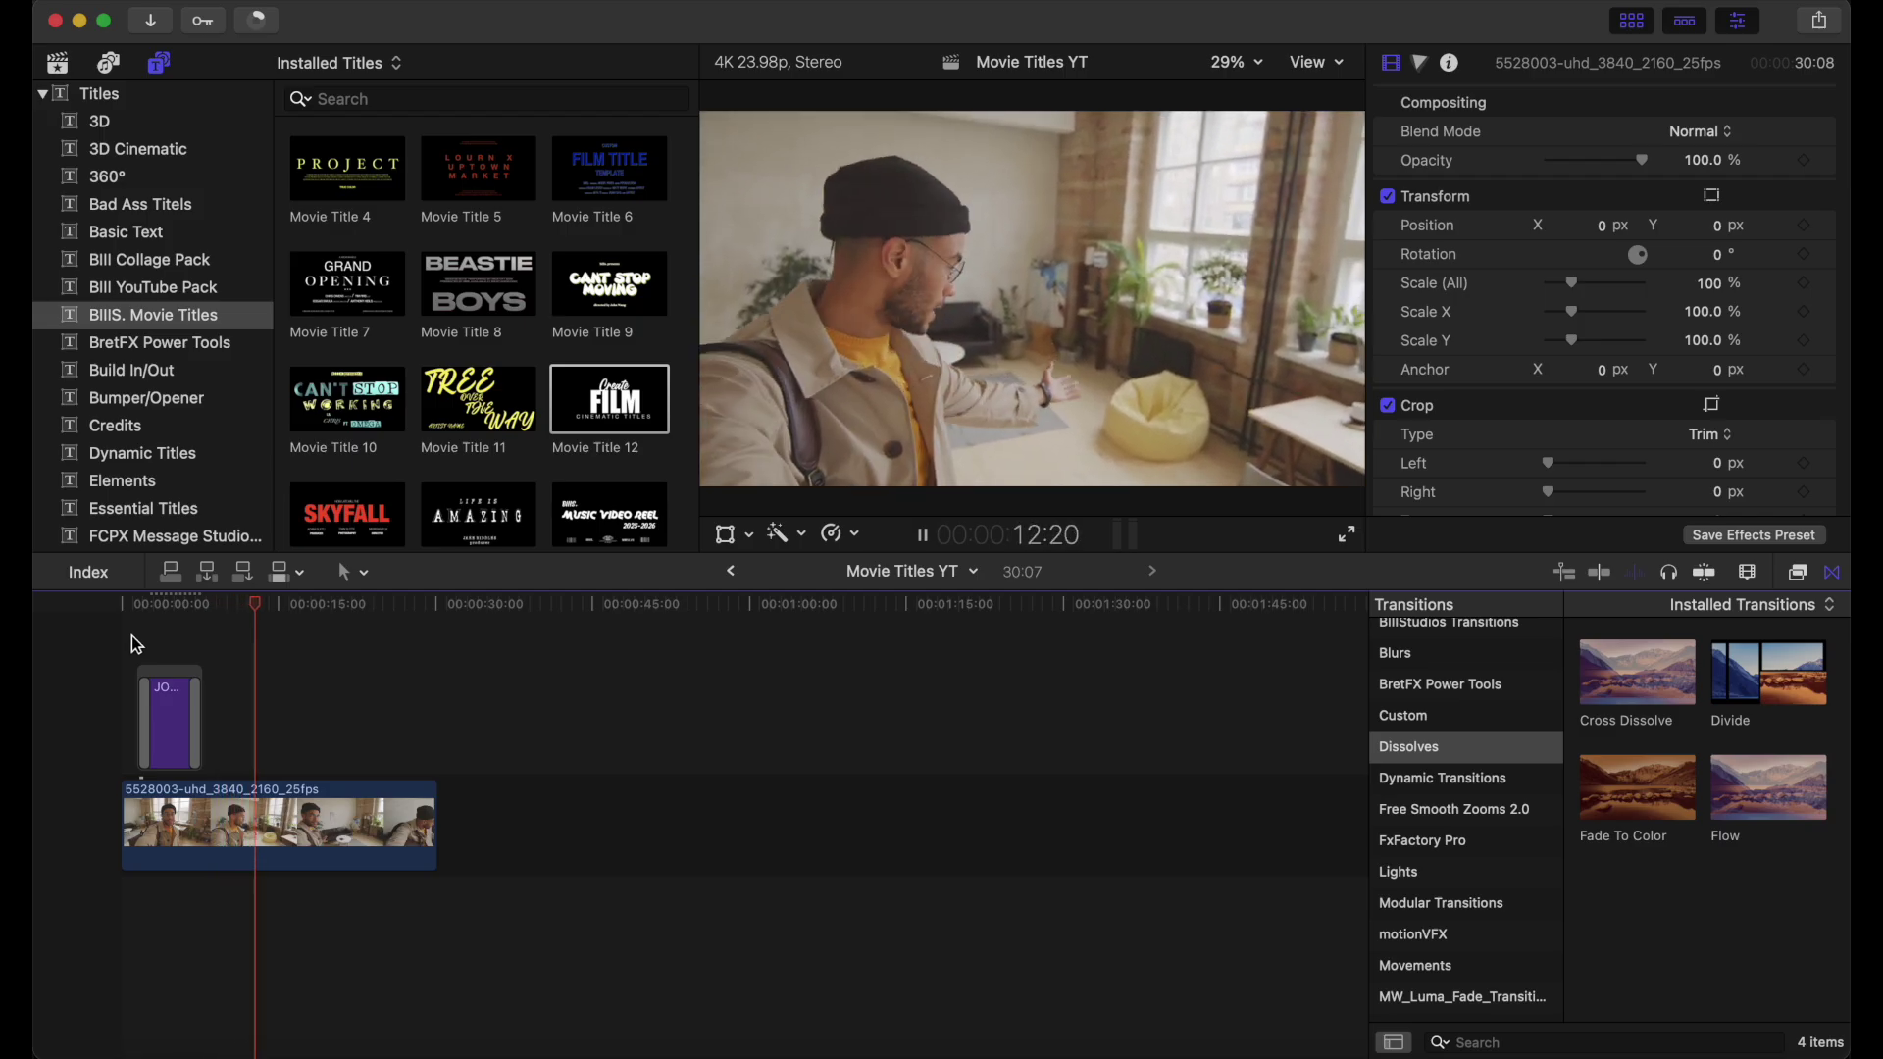
{"action": "left_click", "coordinate": [131, 636]}
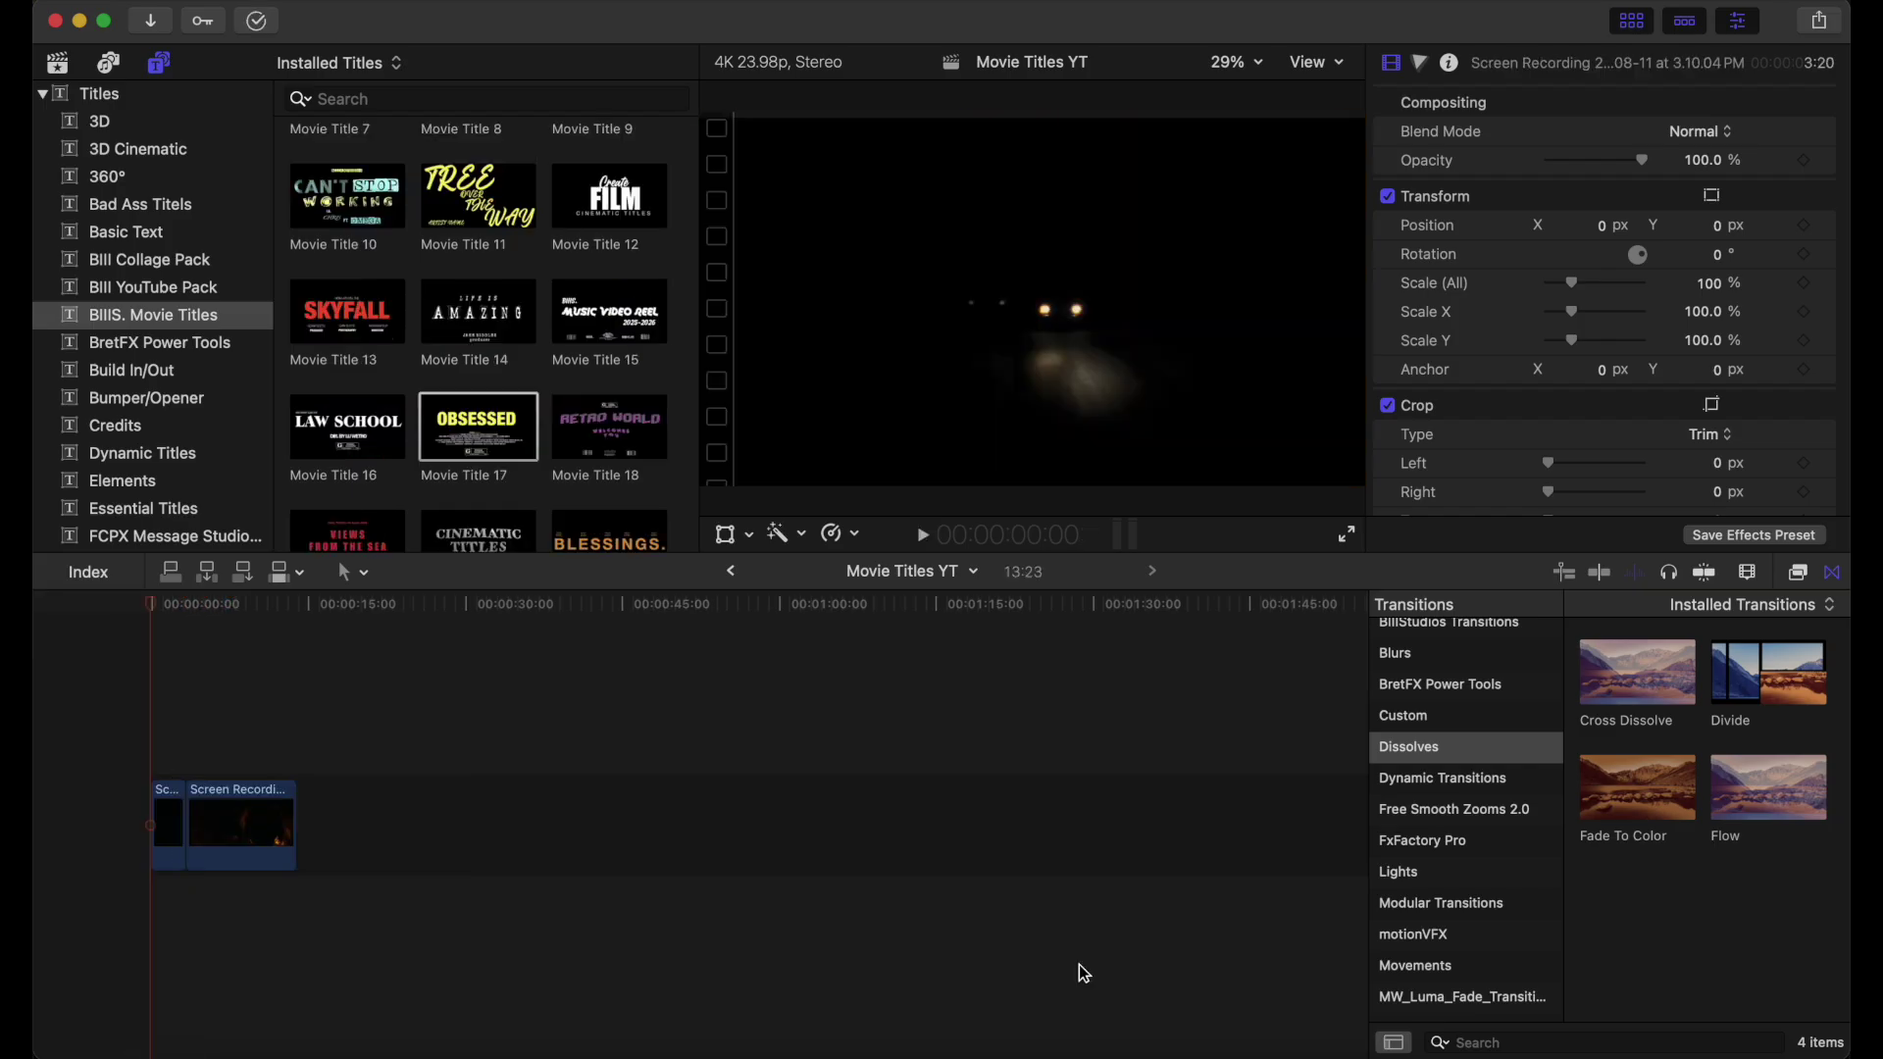
{"action": "key", "text": "space"}
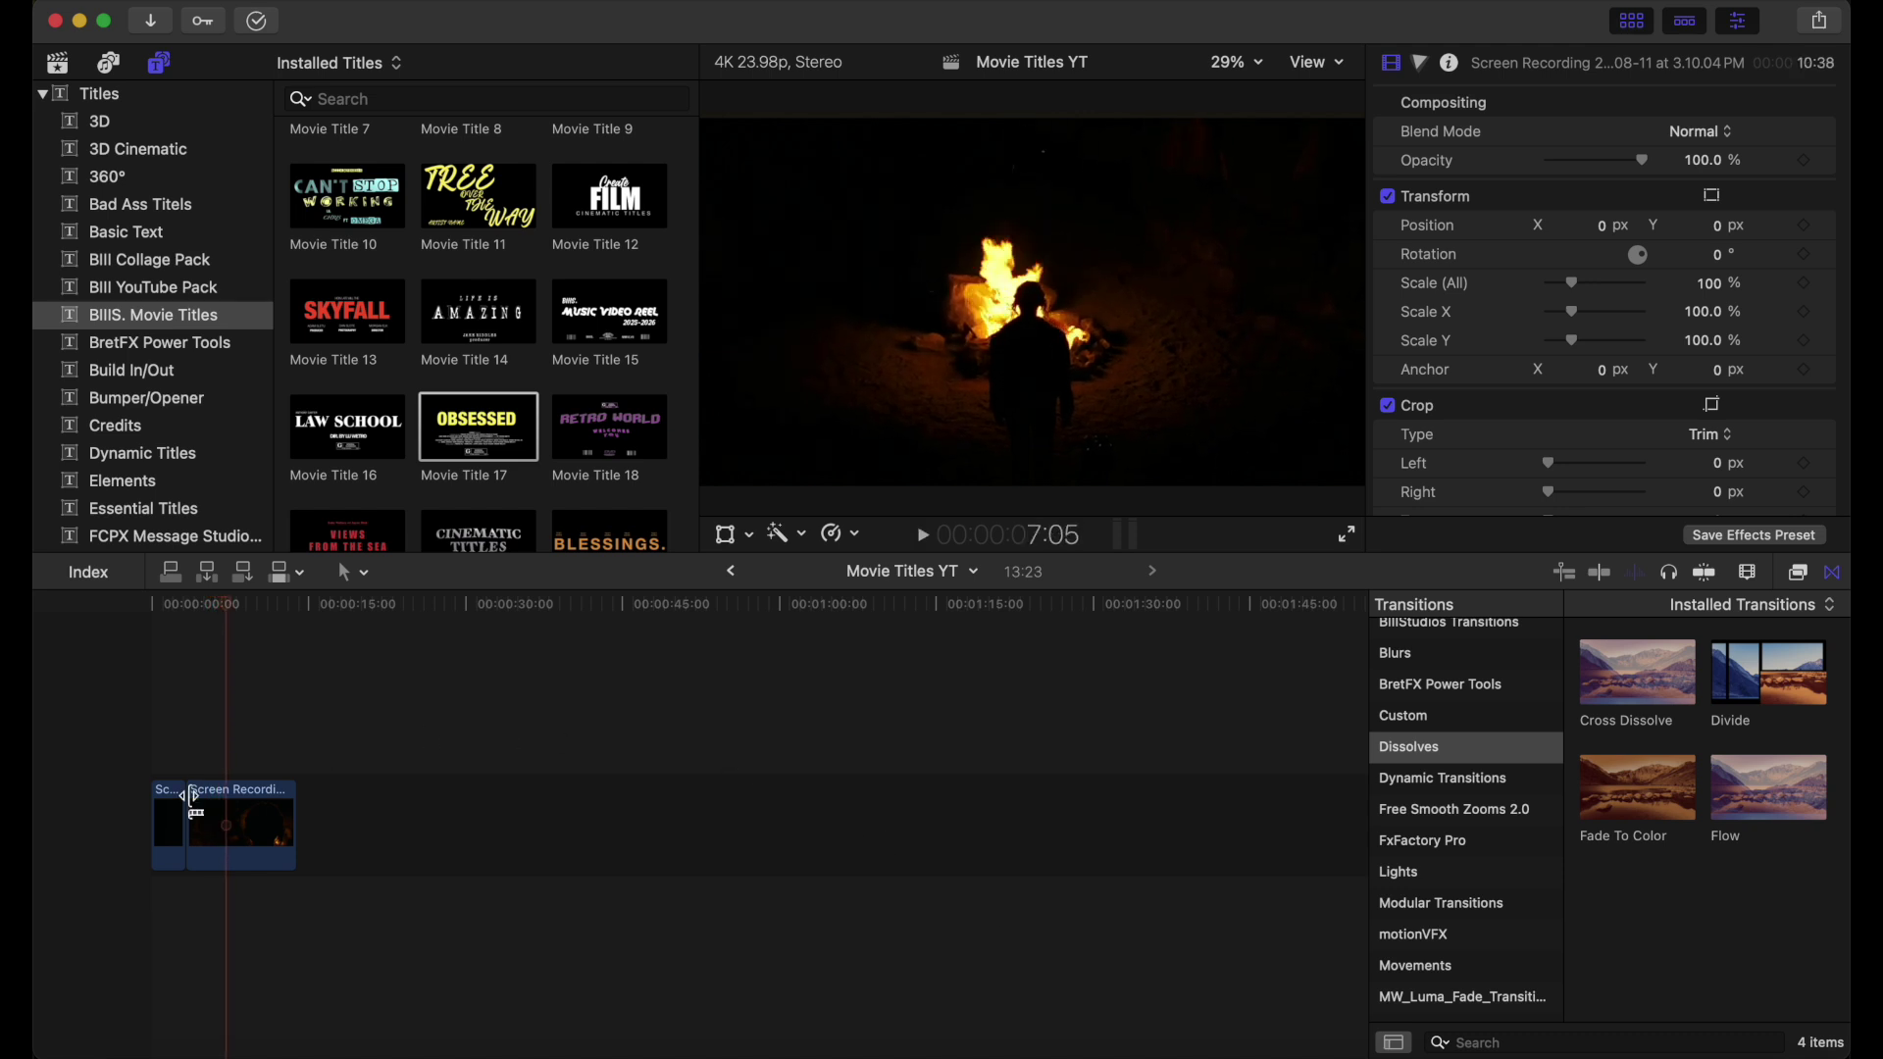
{"action": "left_click", "coordinate": [143, 742]}
{"action": "key", "text": "space"}
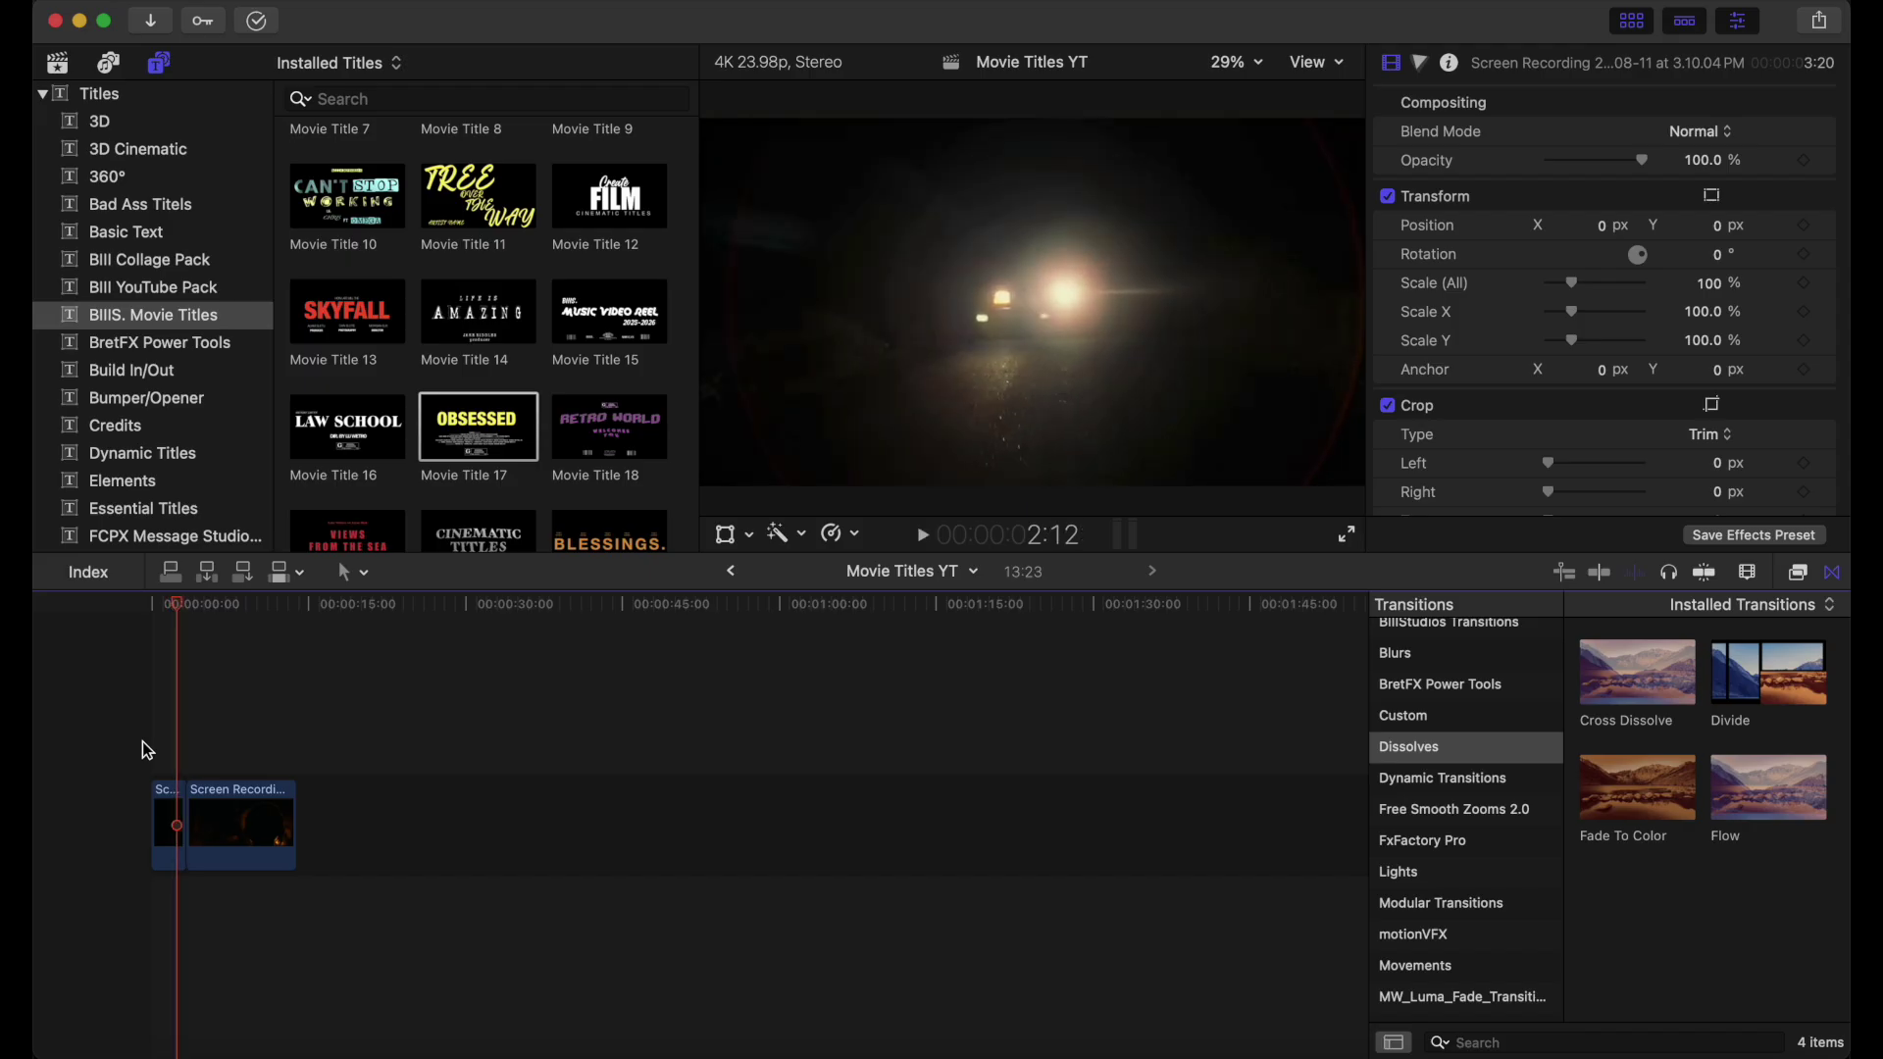
{"action": "left_click_drag", "start_coordinate": [484, 432], "coordinate": [169, 762]}
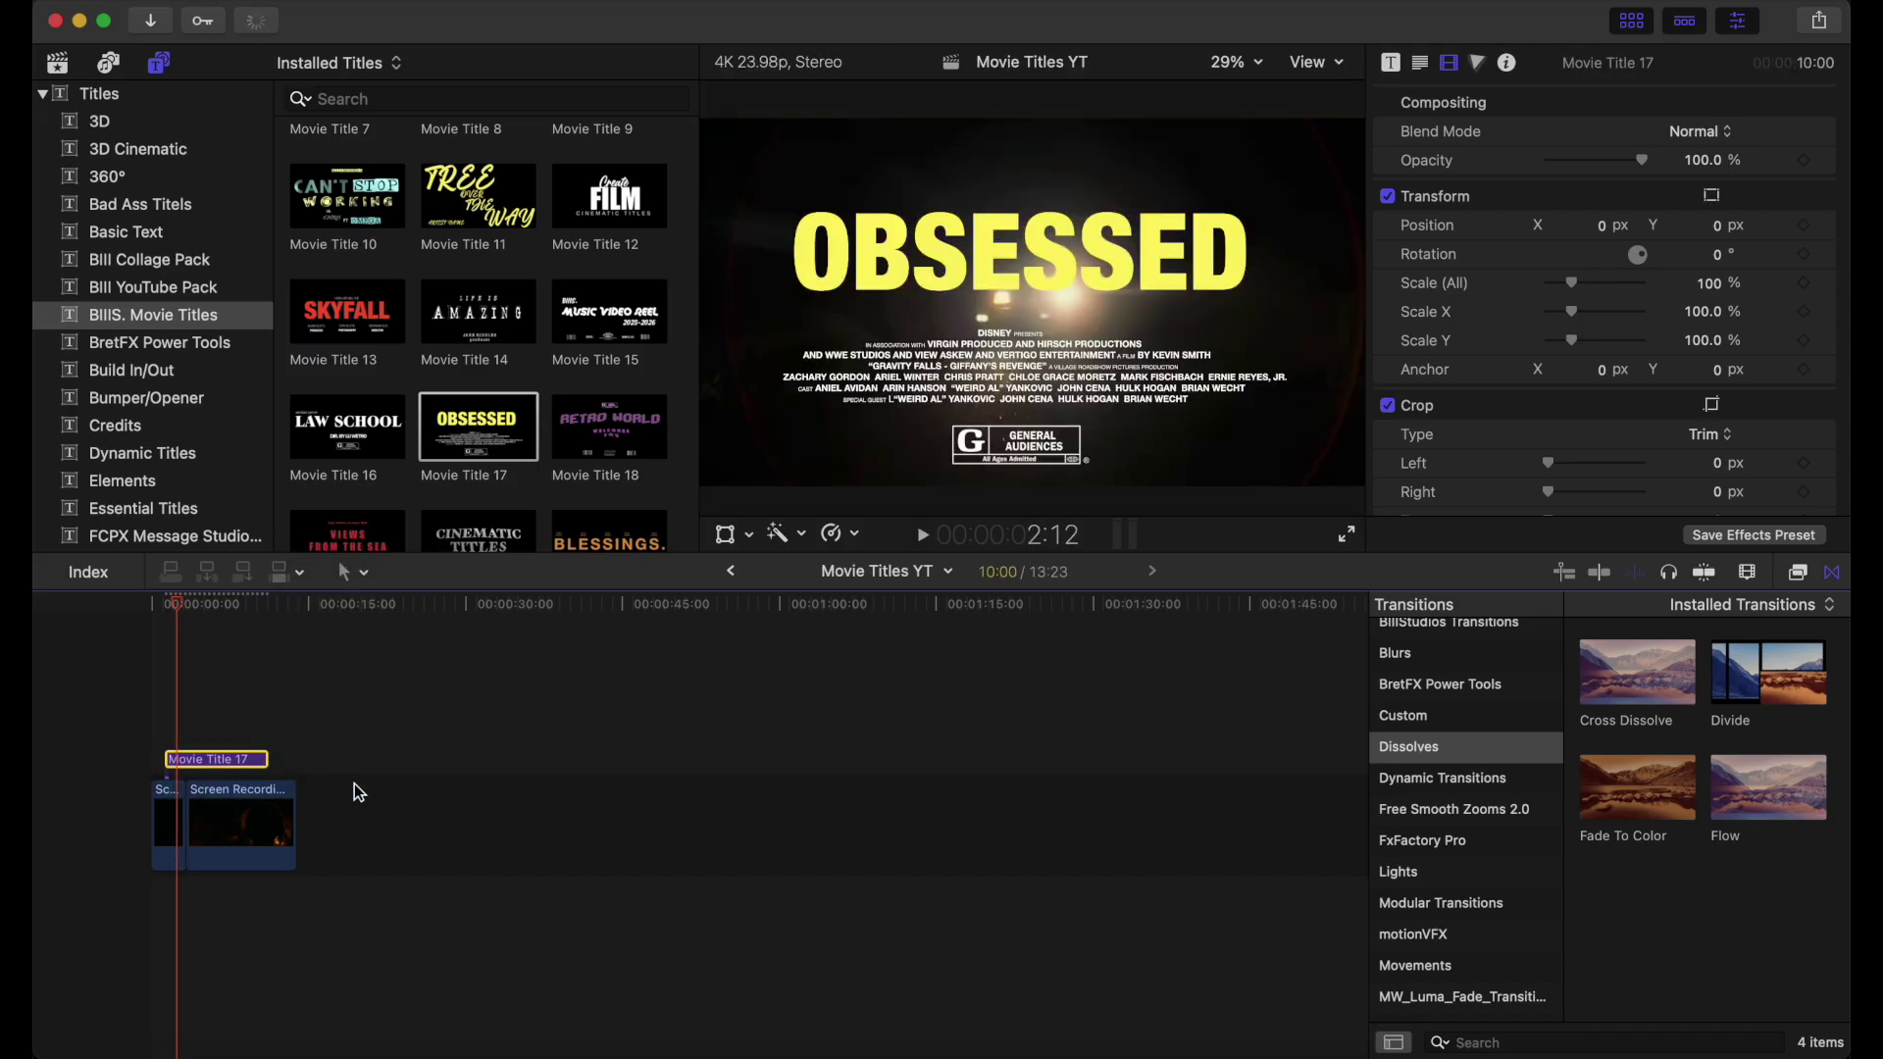
Play the night footage from the start to check the OBSESSED title and credit block.
{"action": "left_click", "coordinate": [136, 725]}
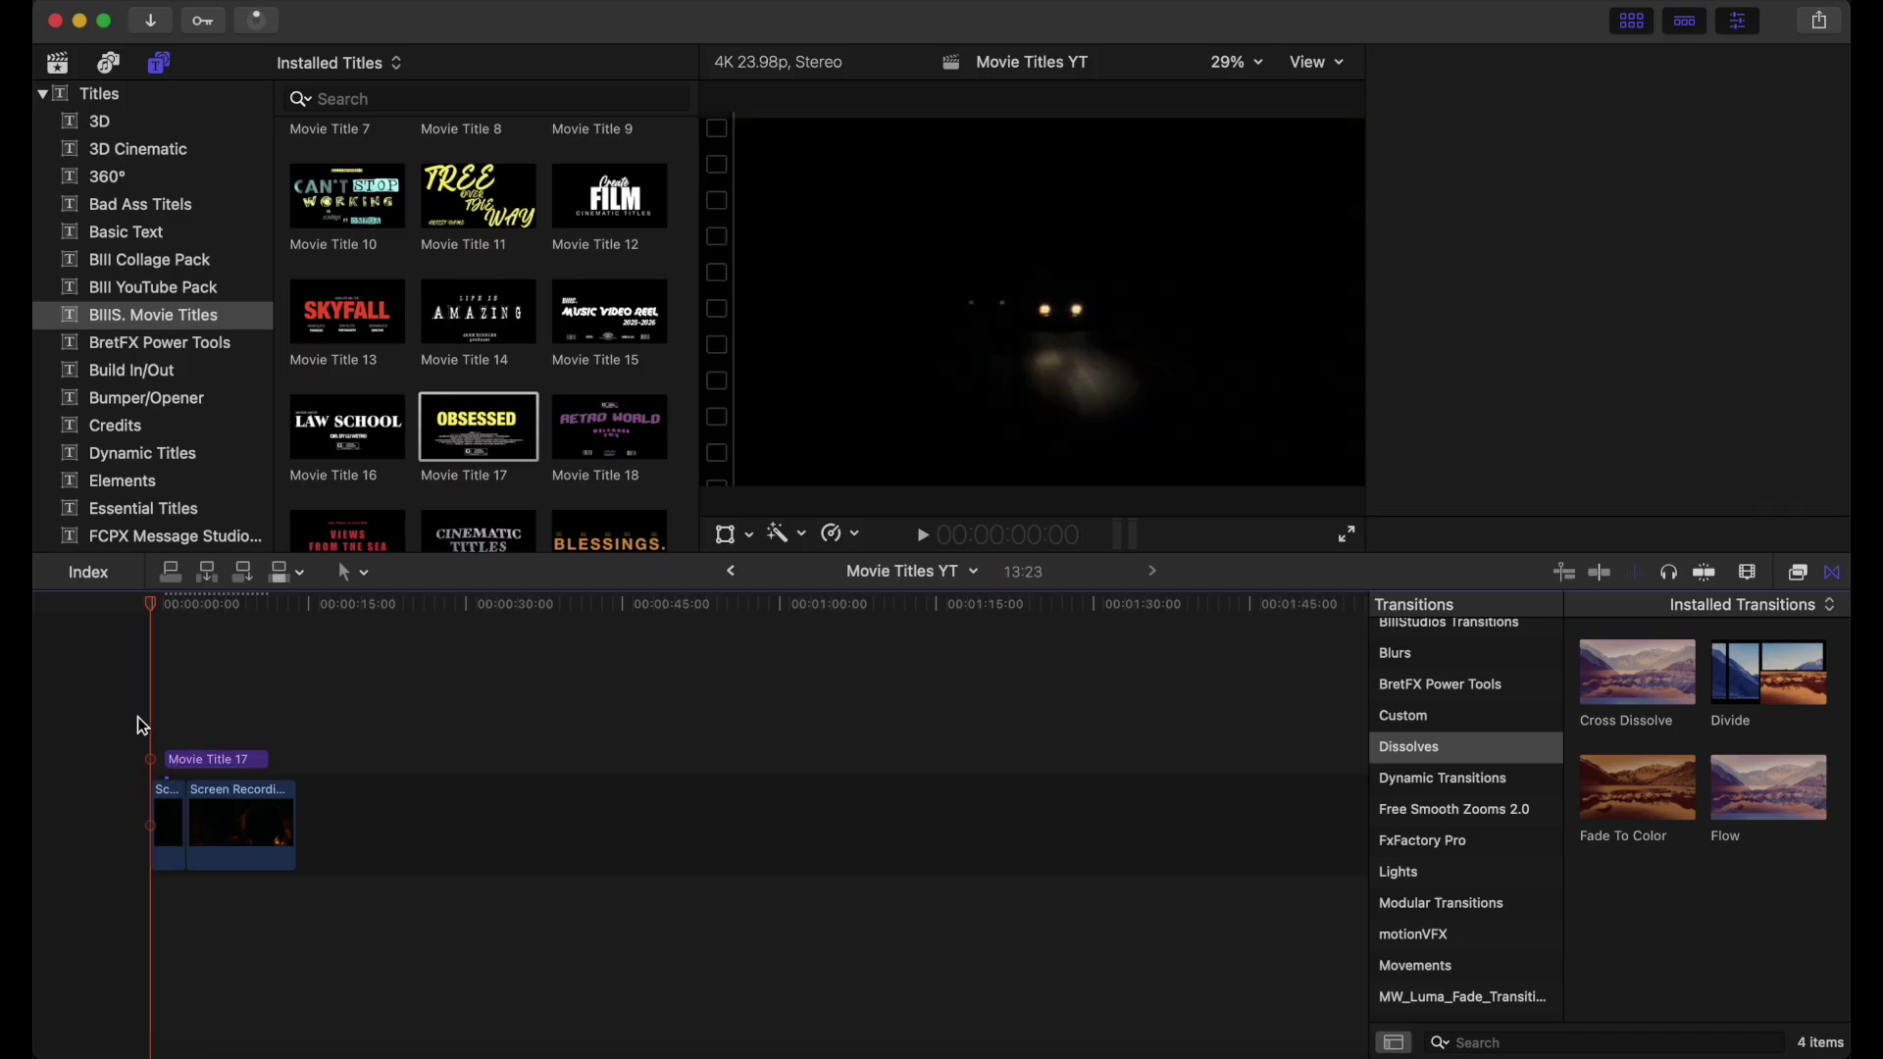
{"action": "key", "text": "space"}
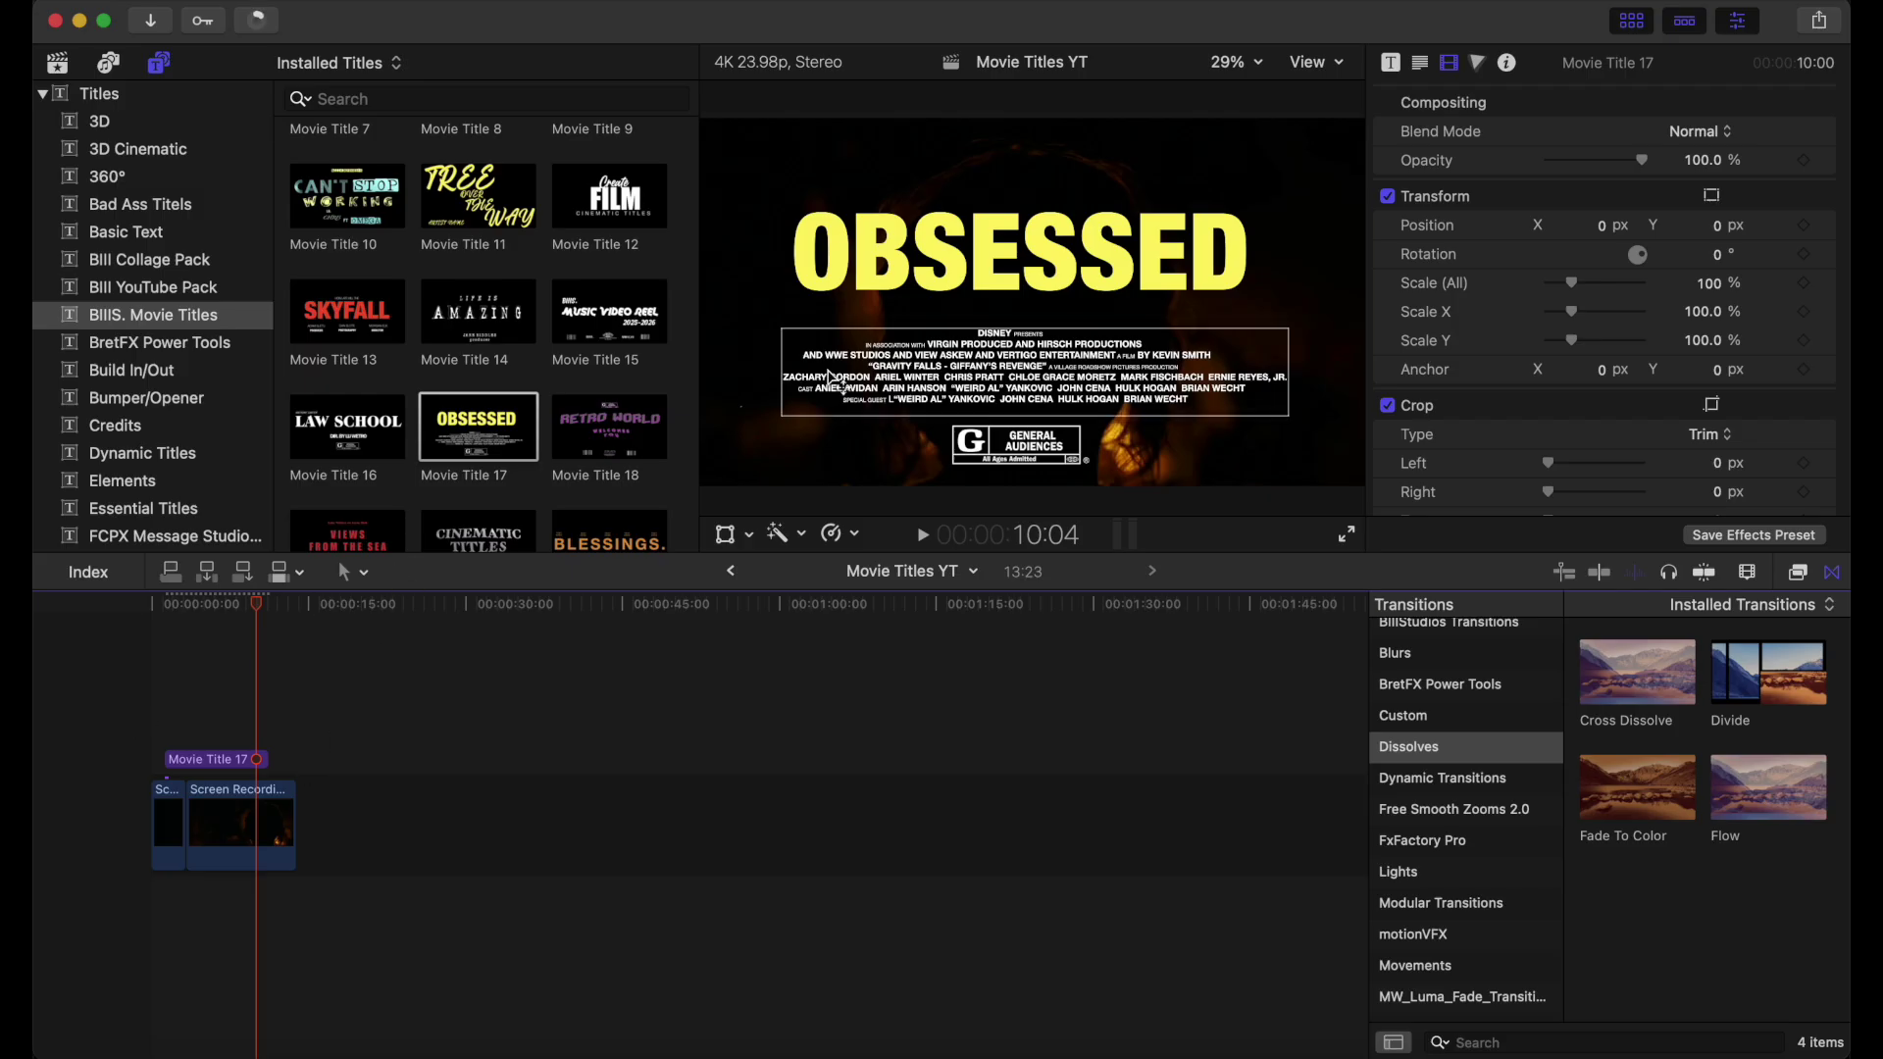
Recolour the OBSESSED title text from yellow to red.
{"action": "double_click", "coordinate": [922, 282]}
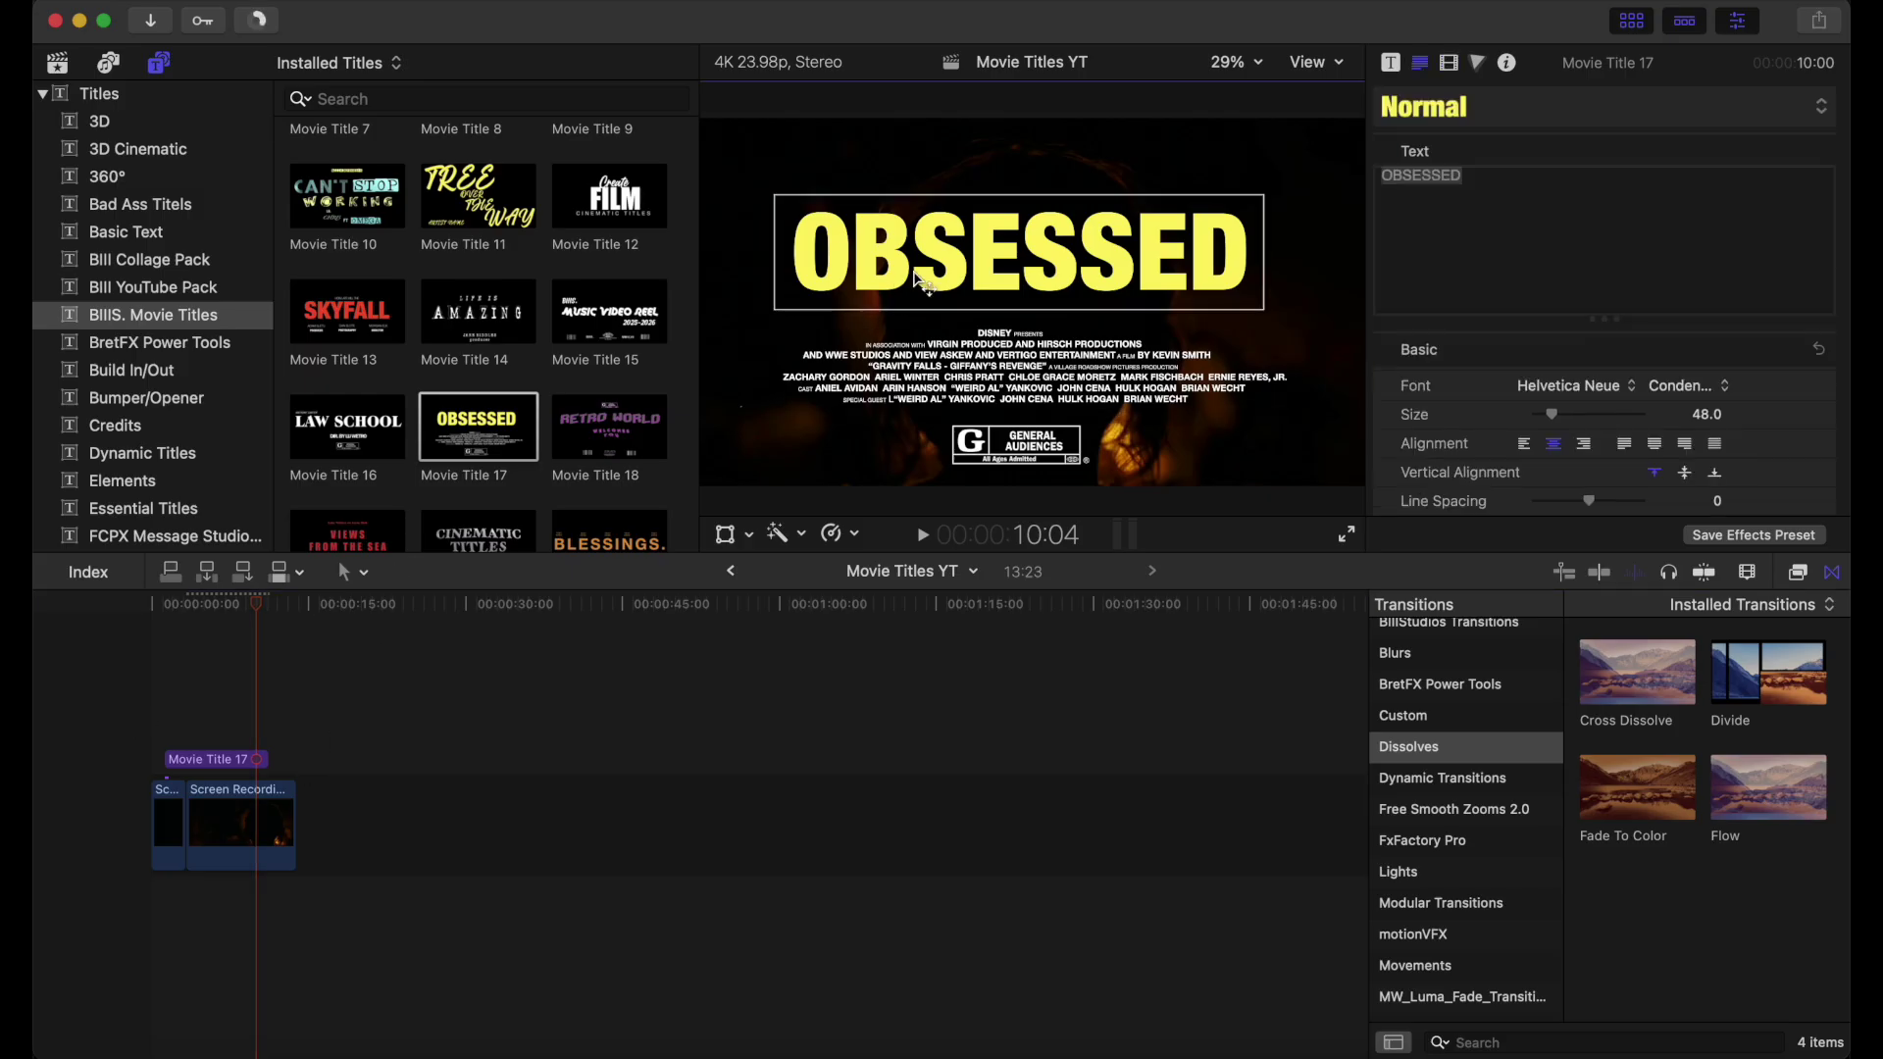
{"action": "scroll", "coordinate": [1469, 462], "scroll_direction": "down", "scroll_amount": 15}
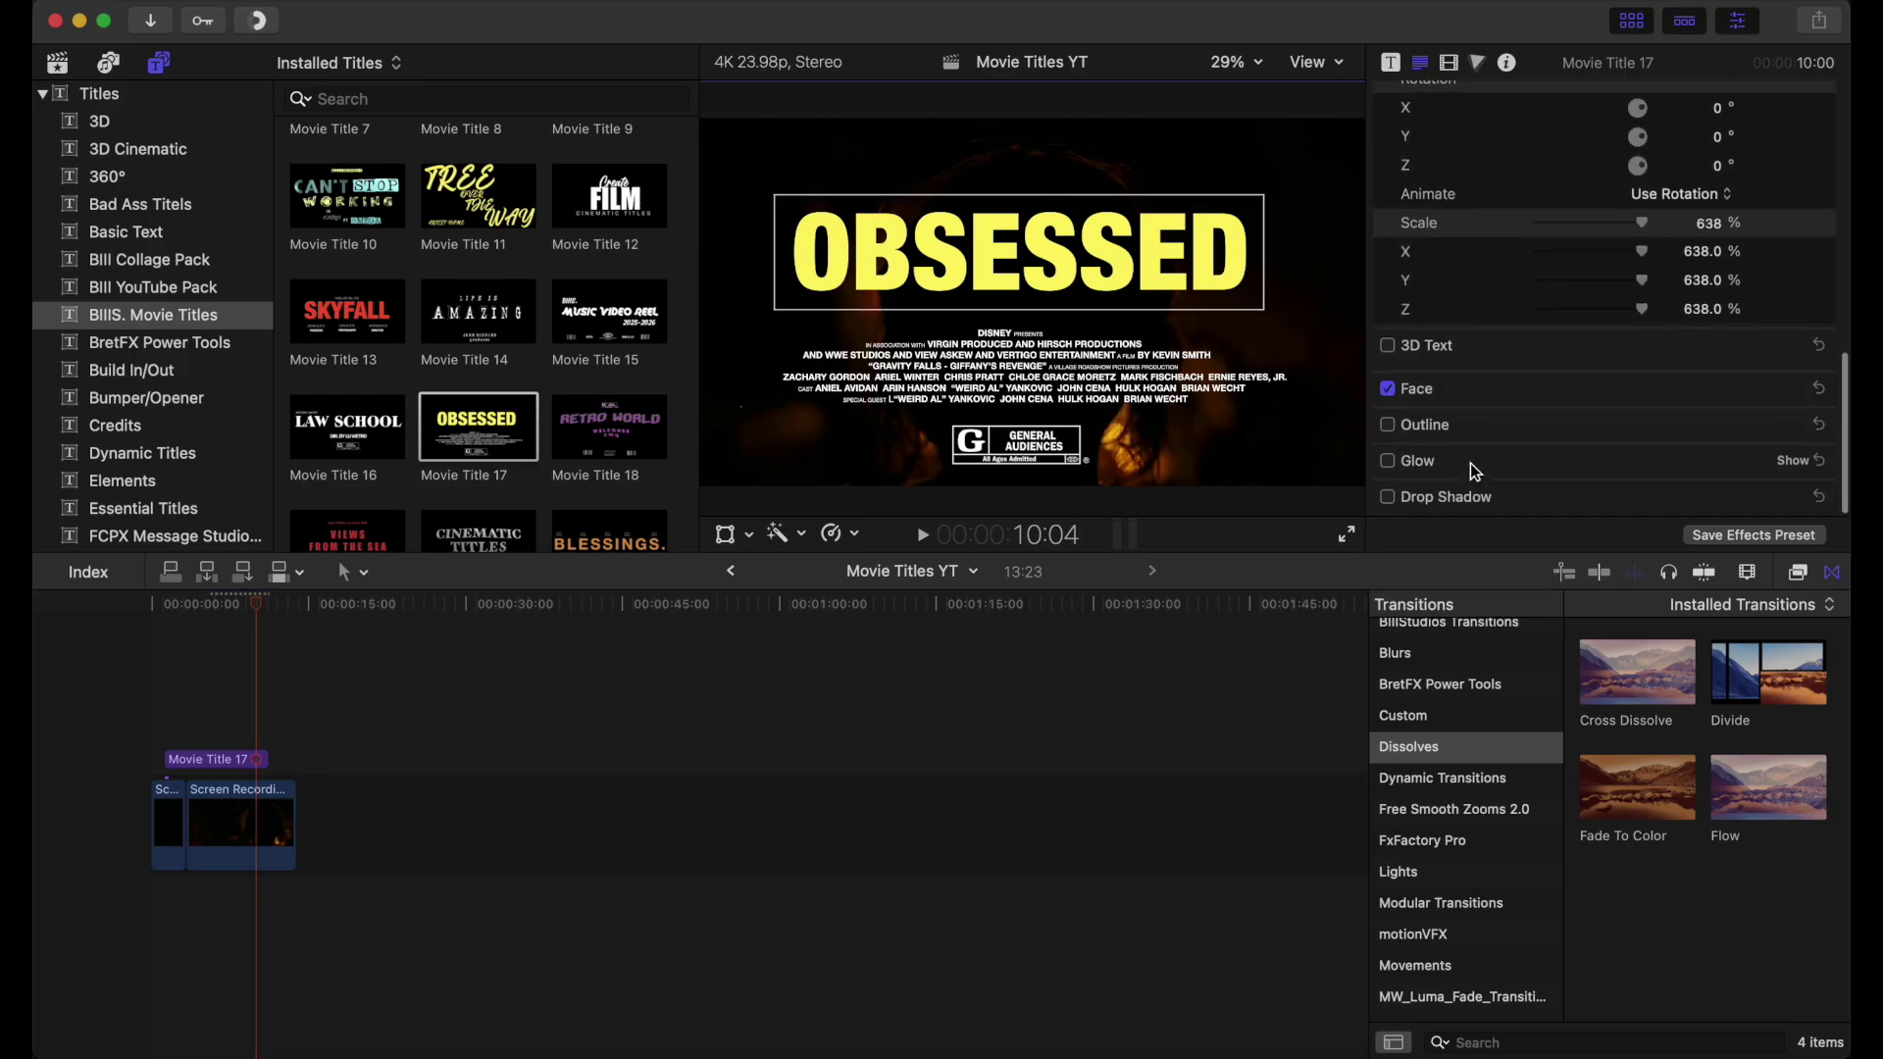
{"action": "left_click", "coordinate": [1790, 393]}
{"action": "left_click", "coordinate": [1731, 452]}
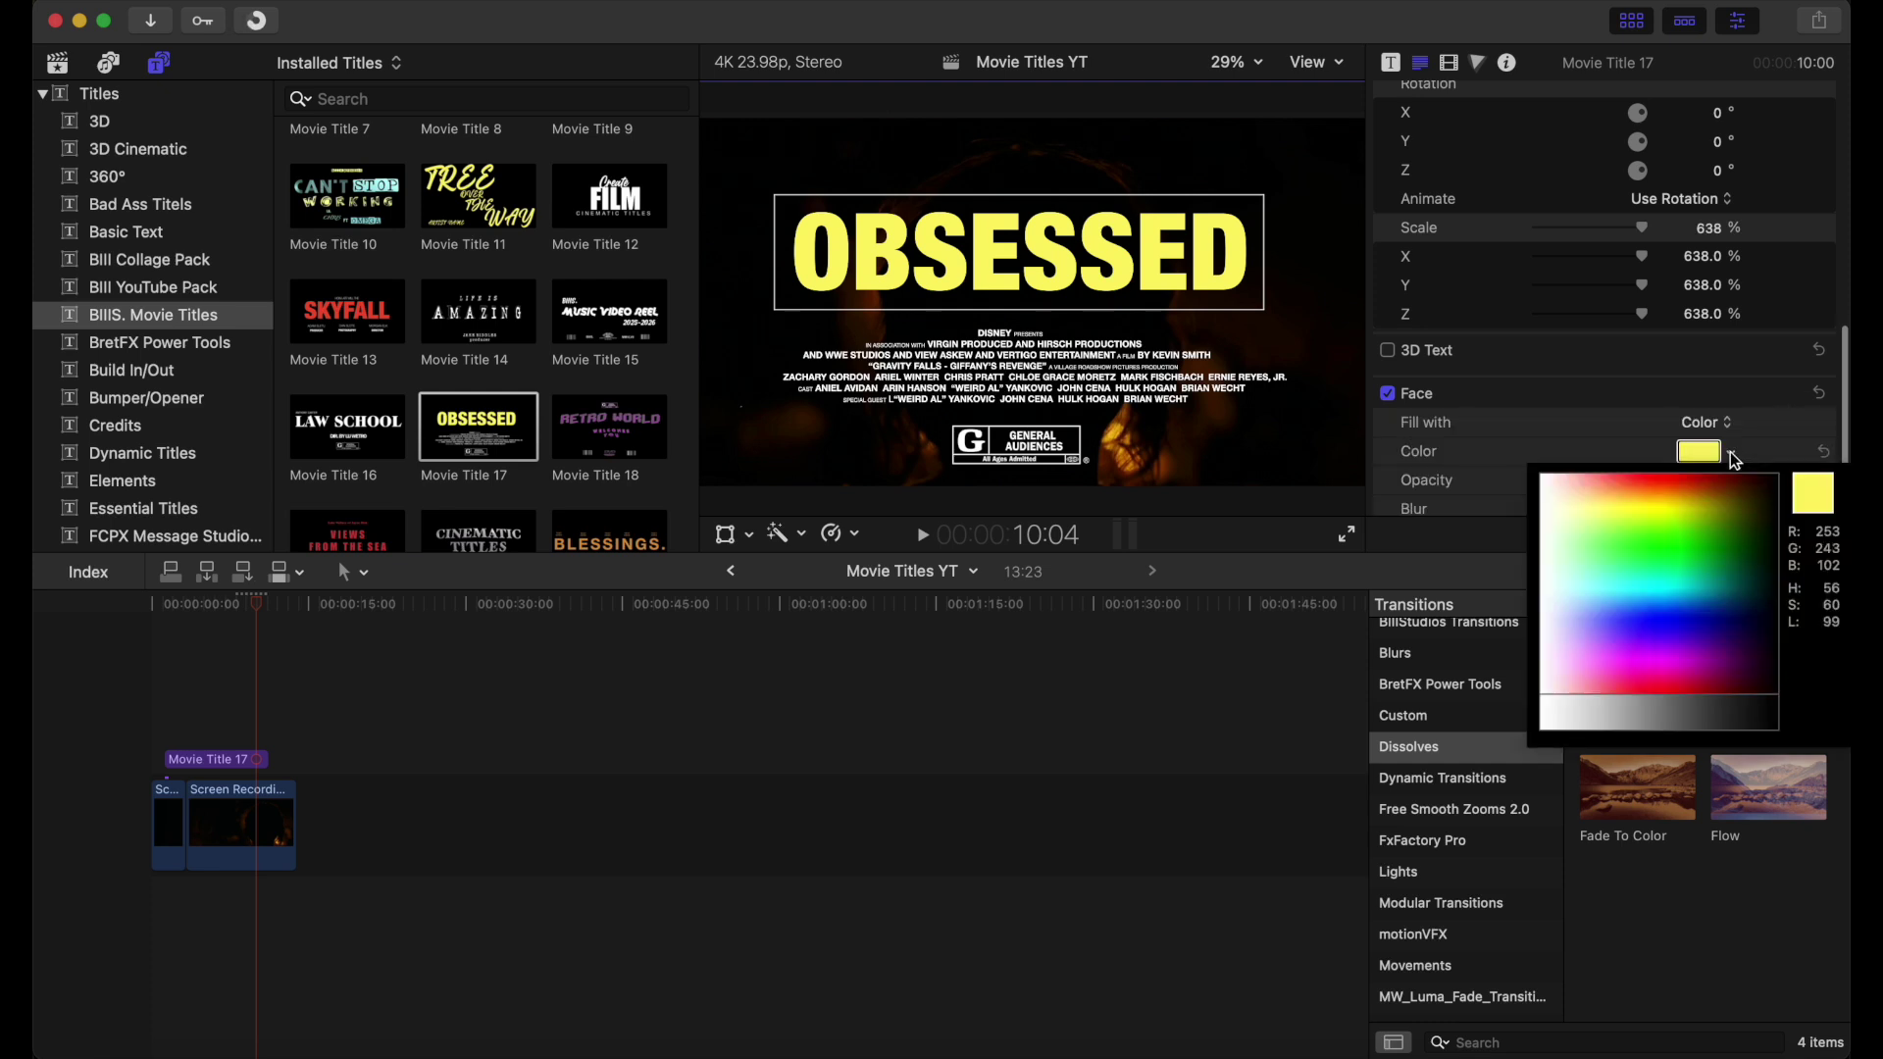
{"action": "left_click", "coordinate": [1681, 498]}
{"action": "left_click_drag", "start_coordinate": [1682, 505], "coordinate": [1672, 672]}
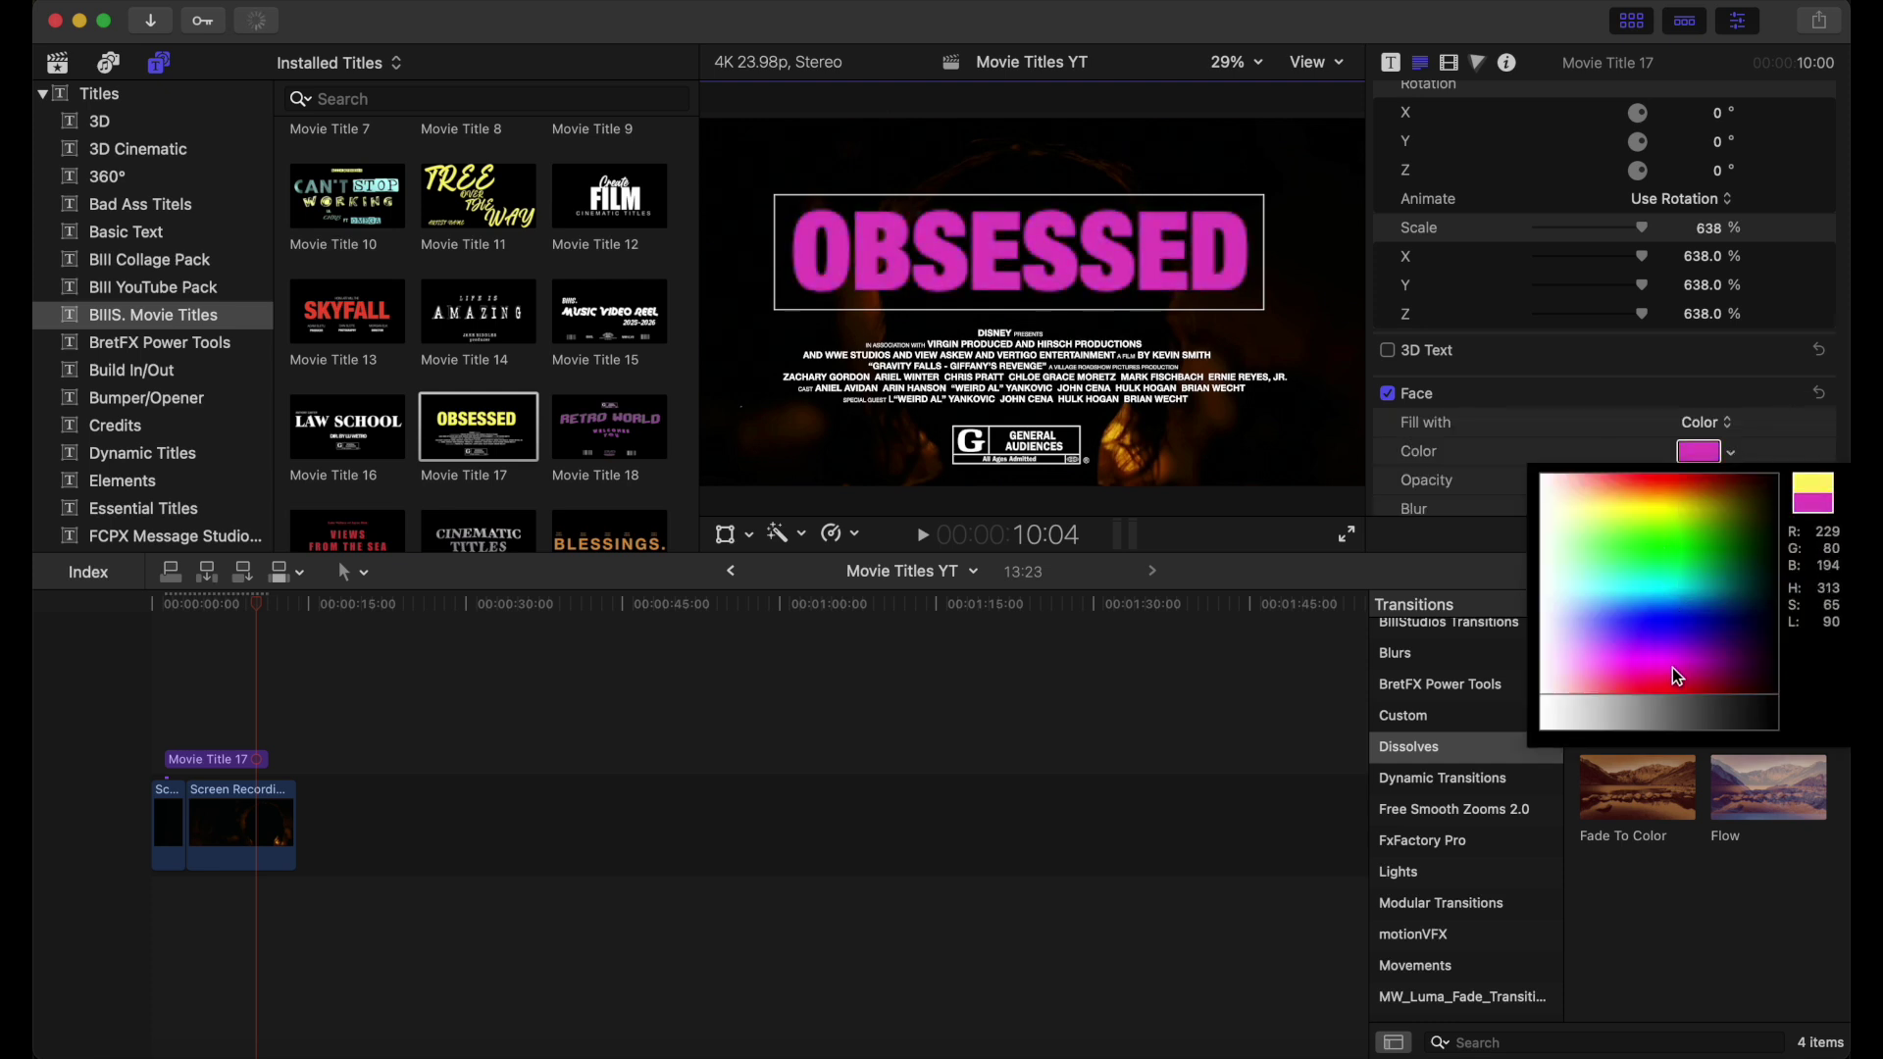
{"action": "key", "text": "Escape"}
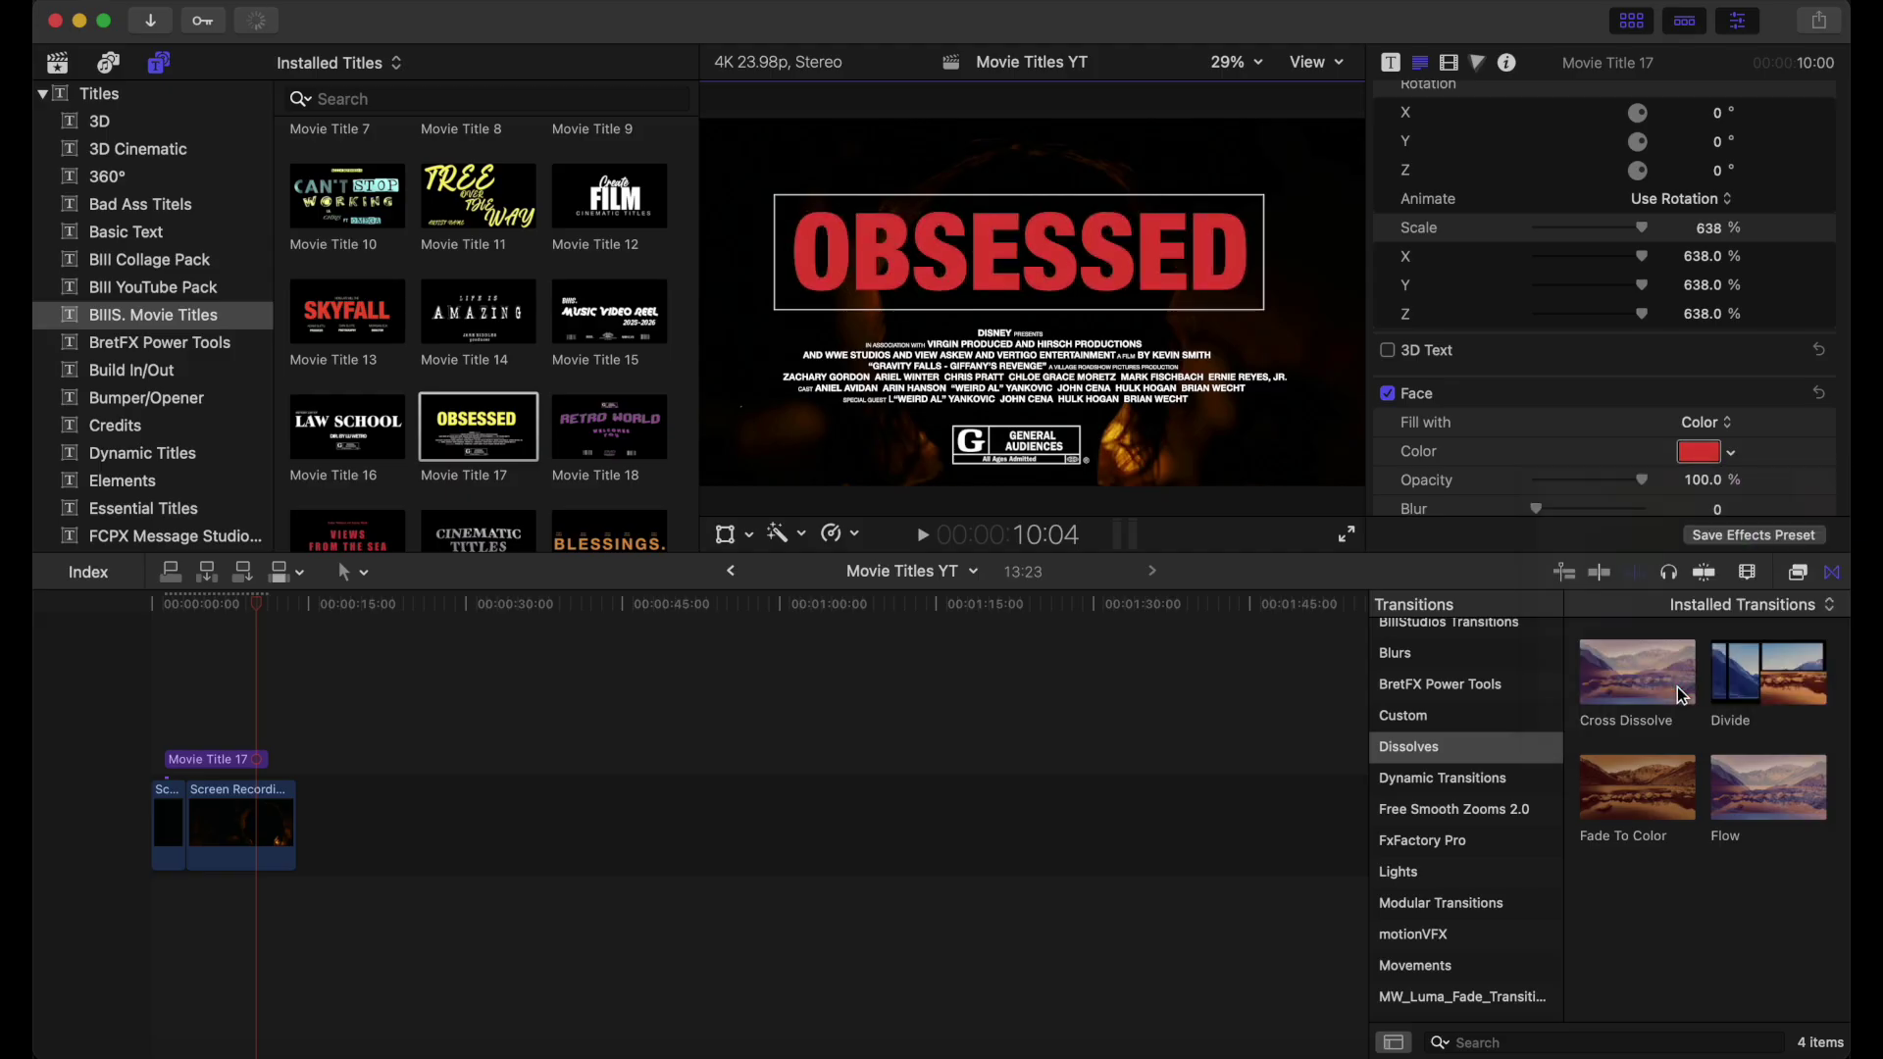
Enable a drop shadow on the red OBSESSED title.
{"action": "scroll", "coordinate": [1473, 443], "scroll_direction": "down", "scroll_amount": 3}
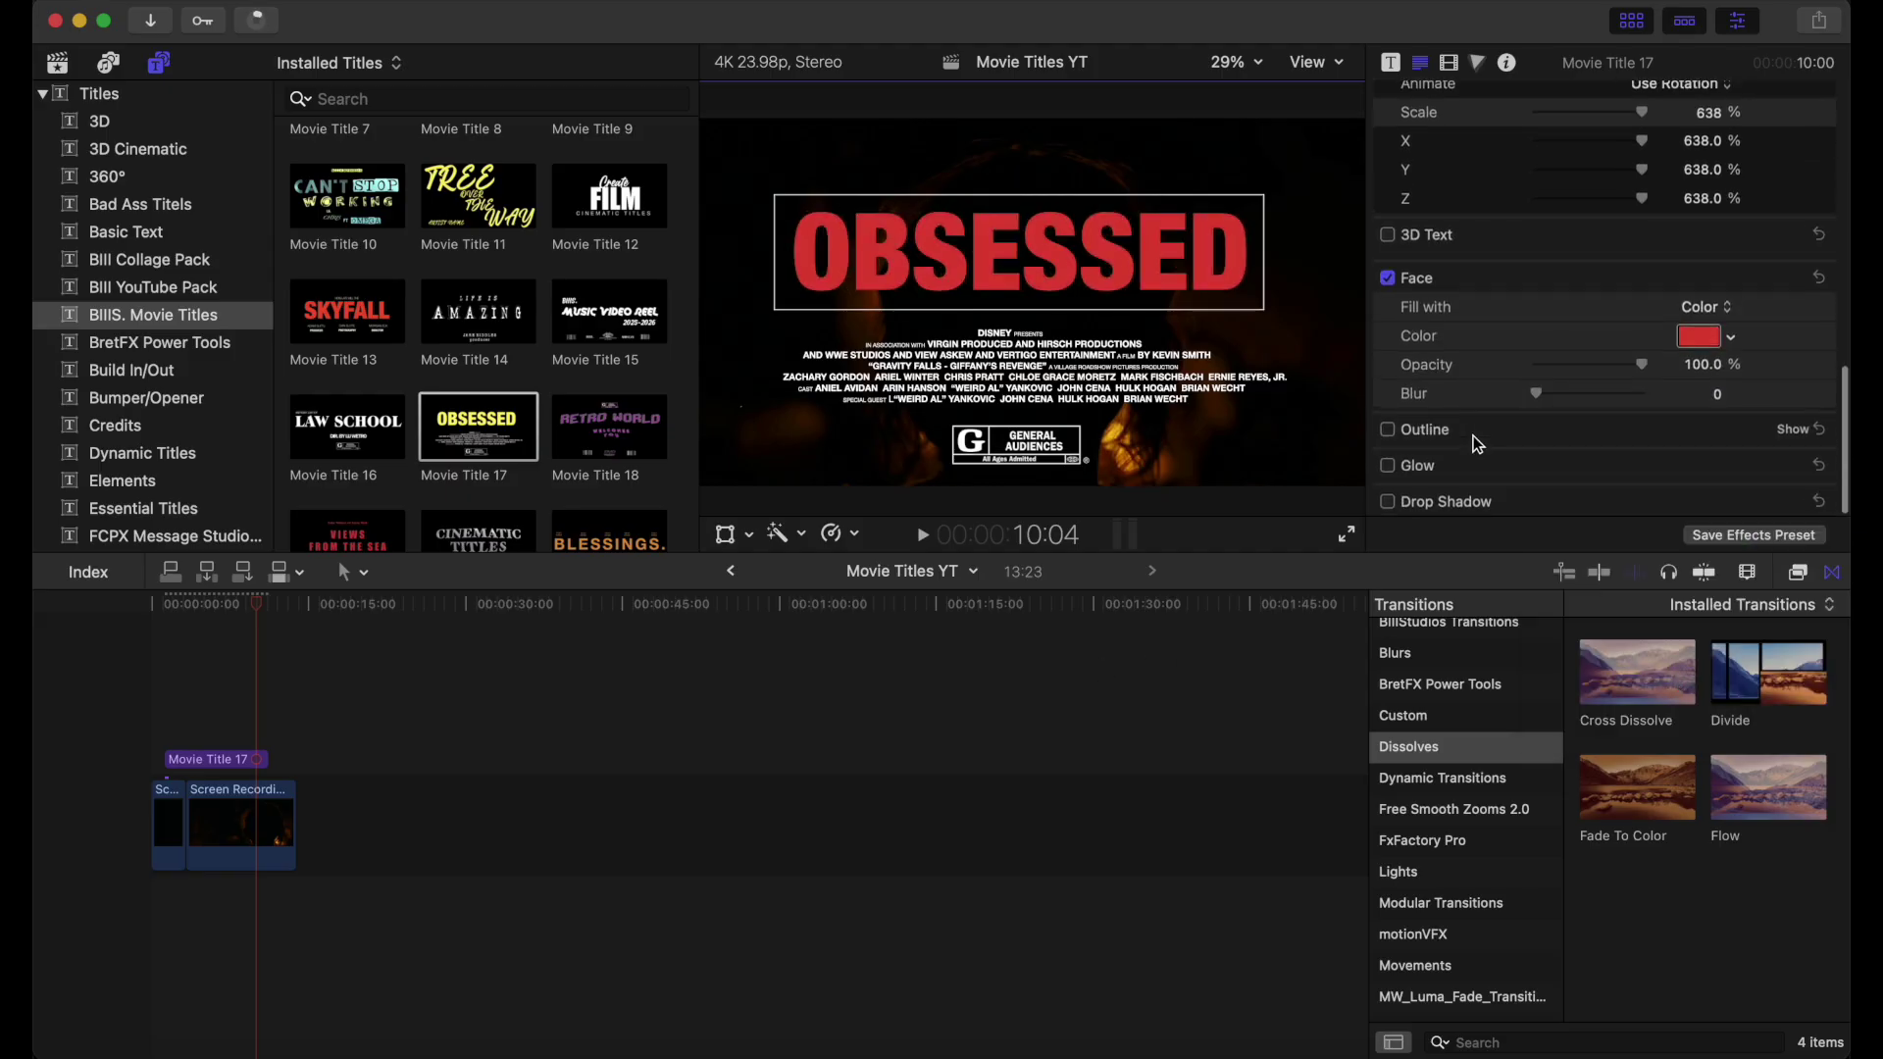
{"action": "left_click", "coordinate": [1387, 502]}
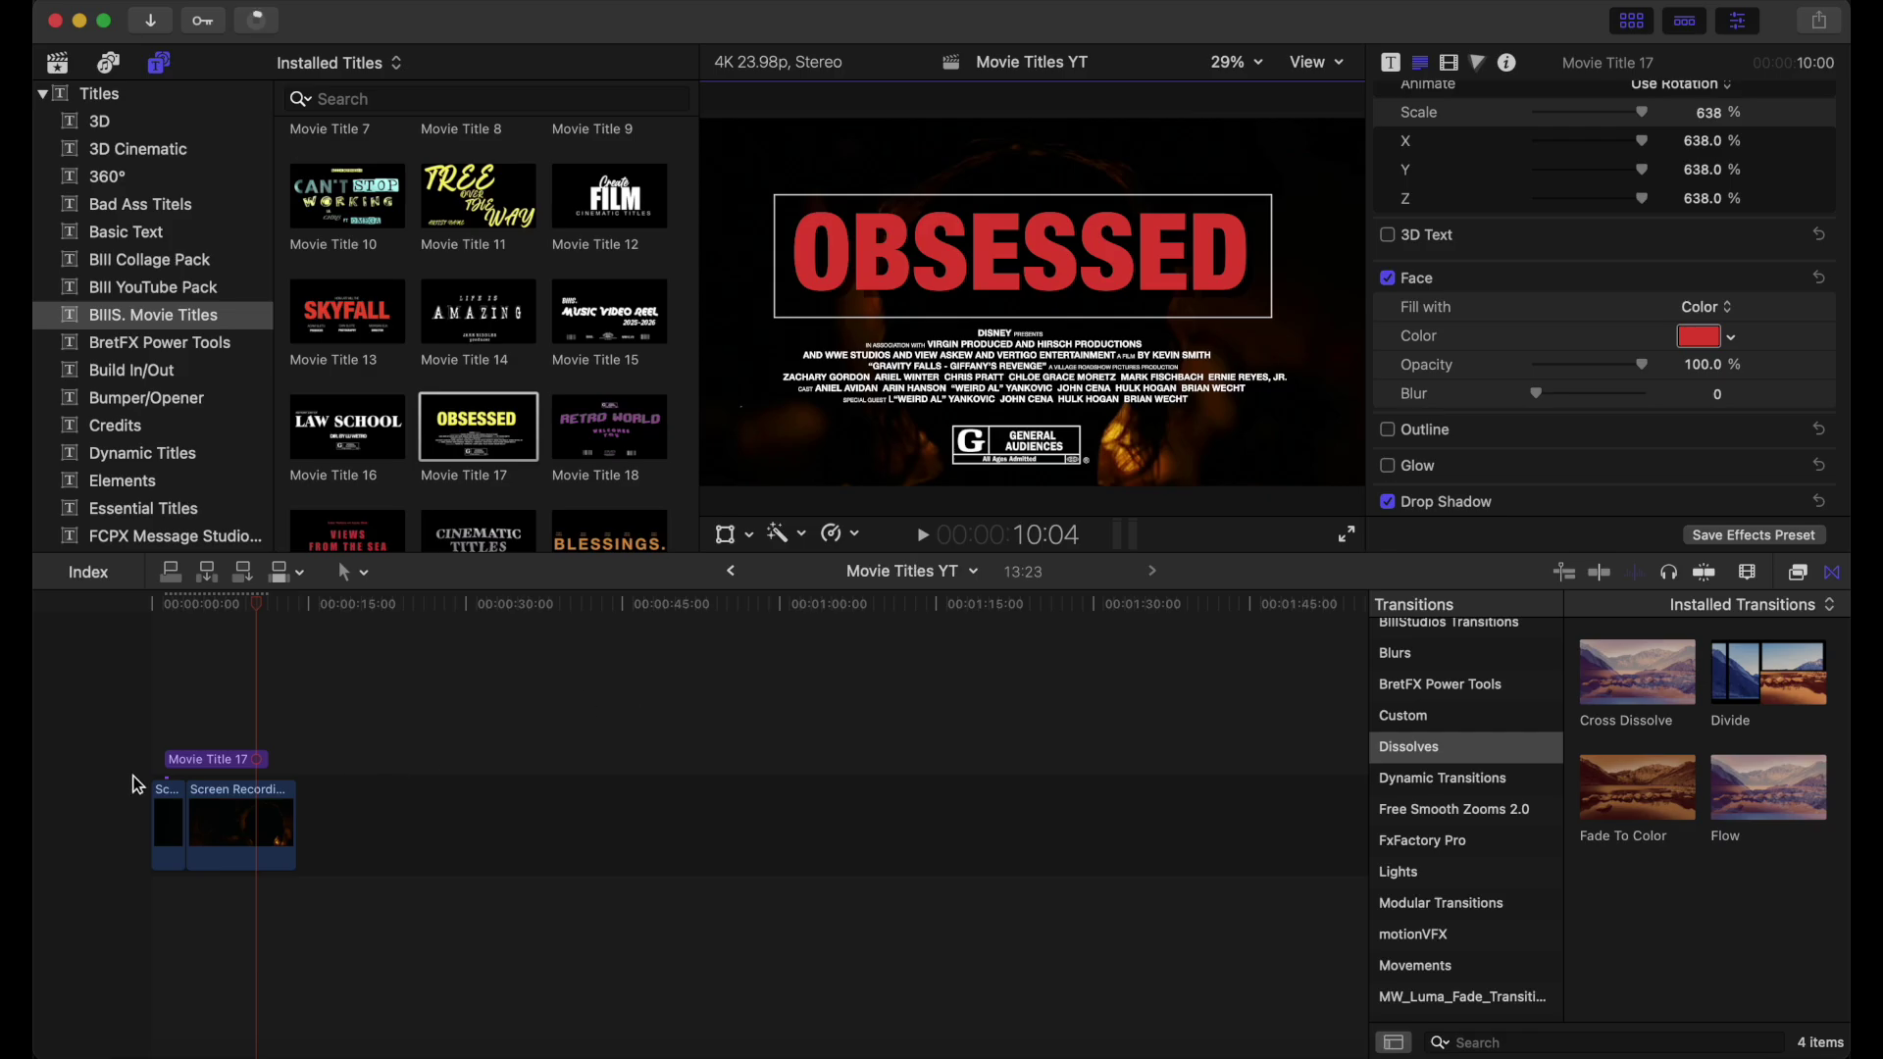
{"action": "scroll", "coordinate": [1498, 381], "scroll_direction": "up", "scroll_amount": 10}
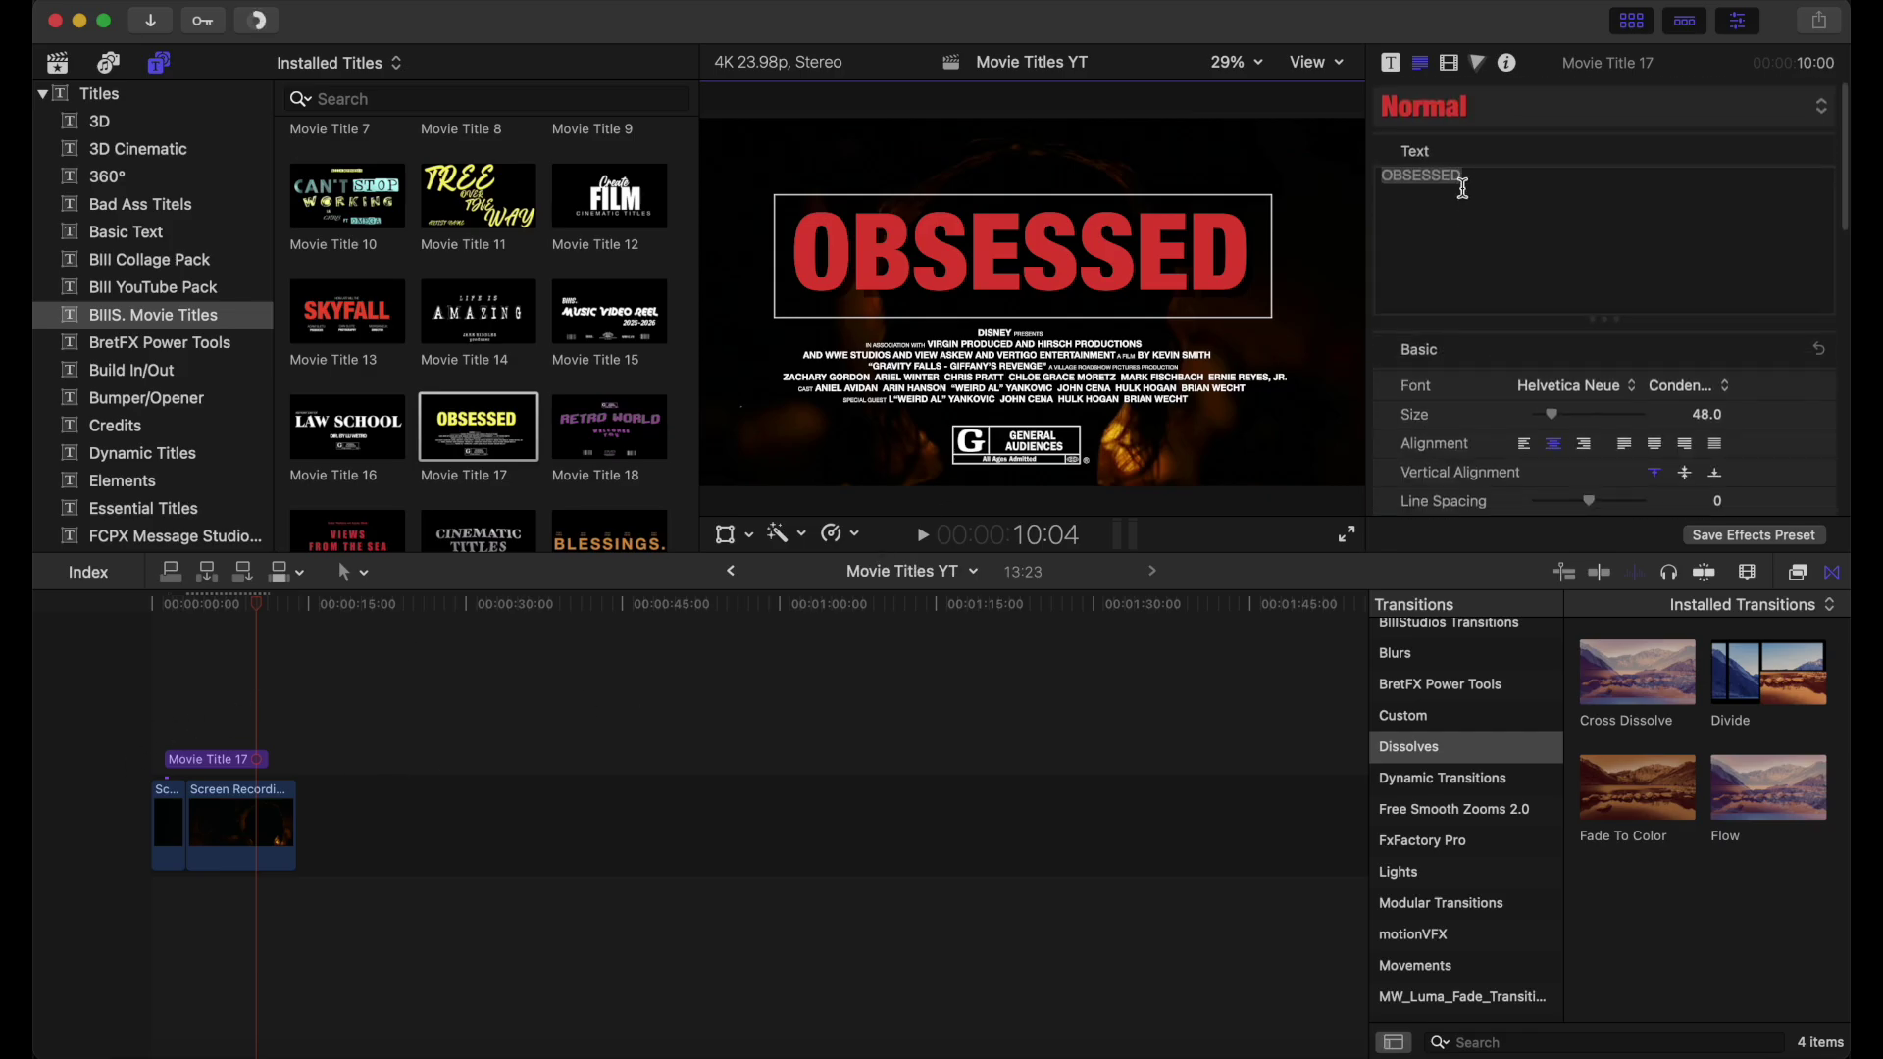
Retype the title word as TROUBLE and play the trailer from the beginning.
{"action": "double_click", "coordinate": [1462, 188]}
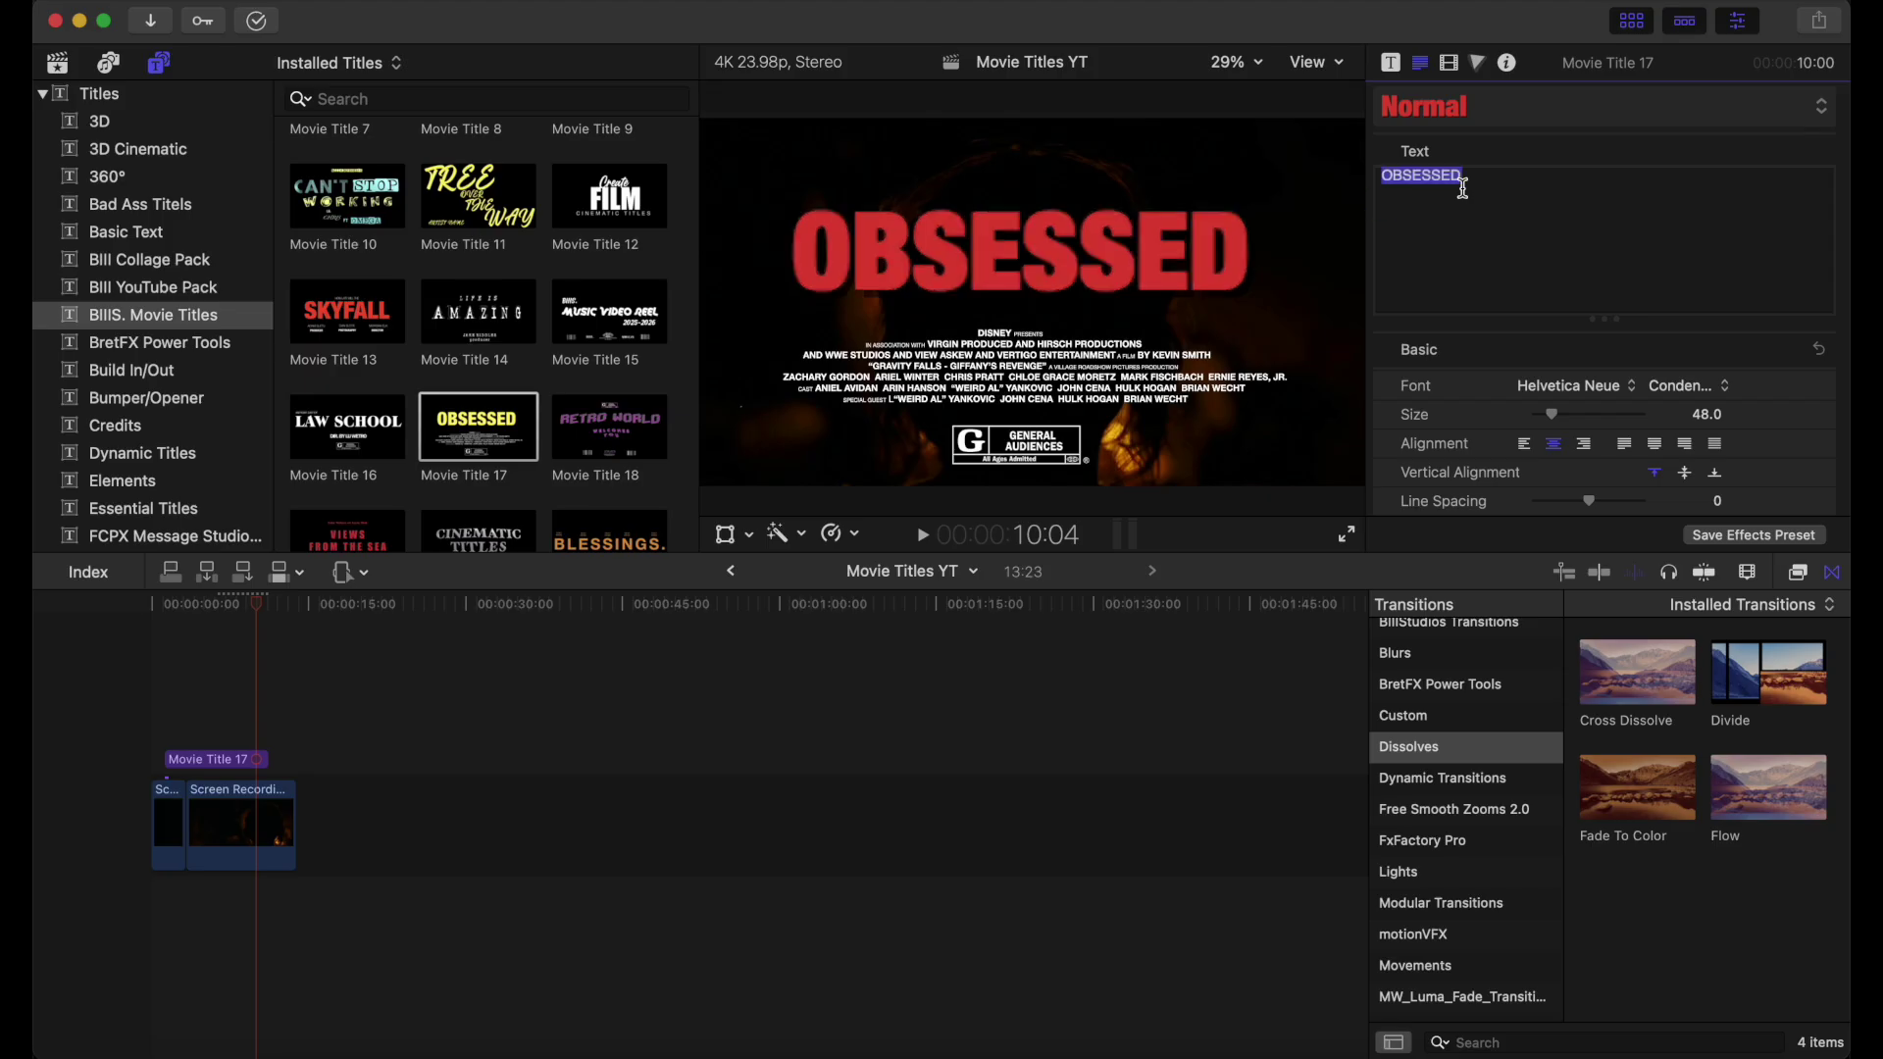
{"action": "type", "text": "TROUBLE"}
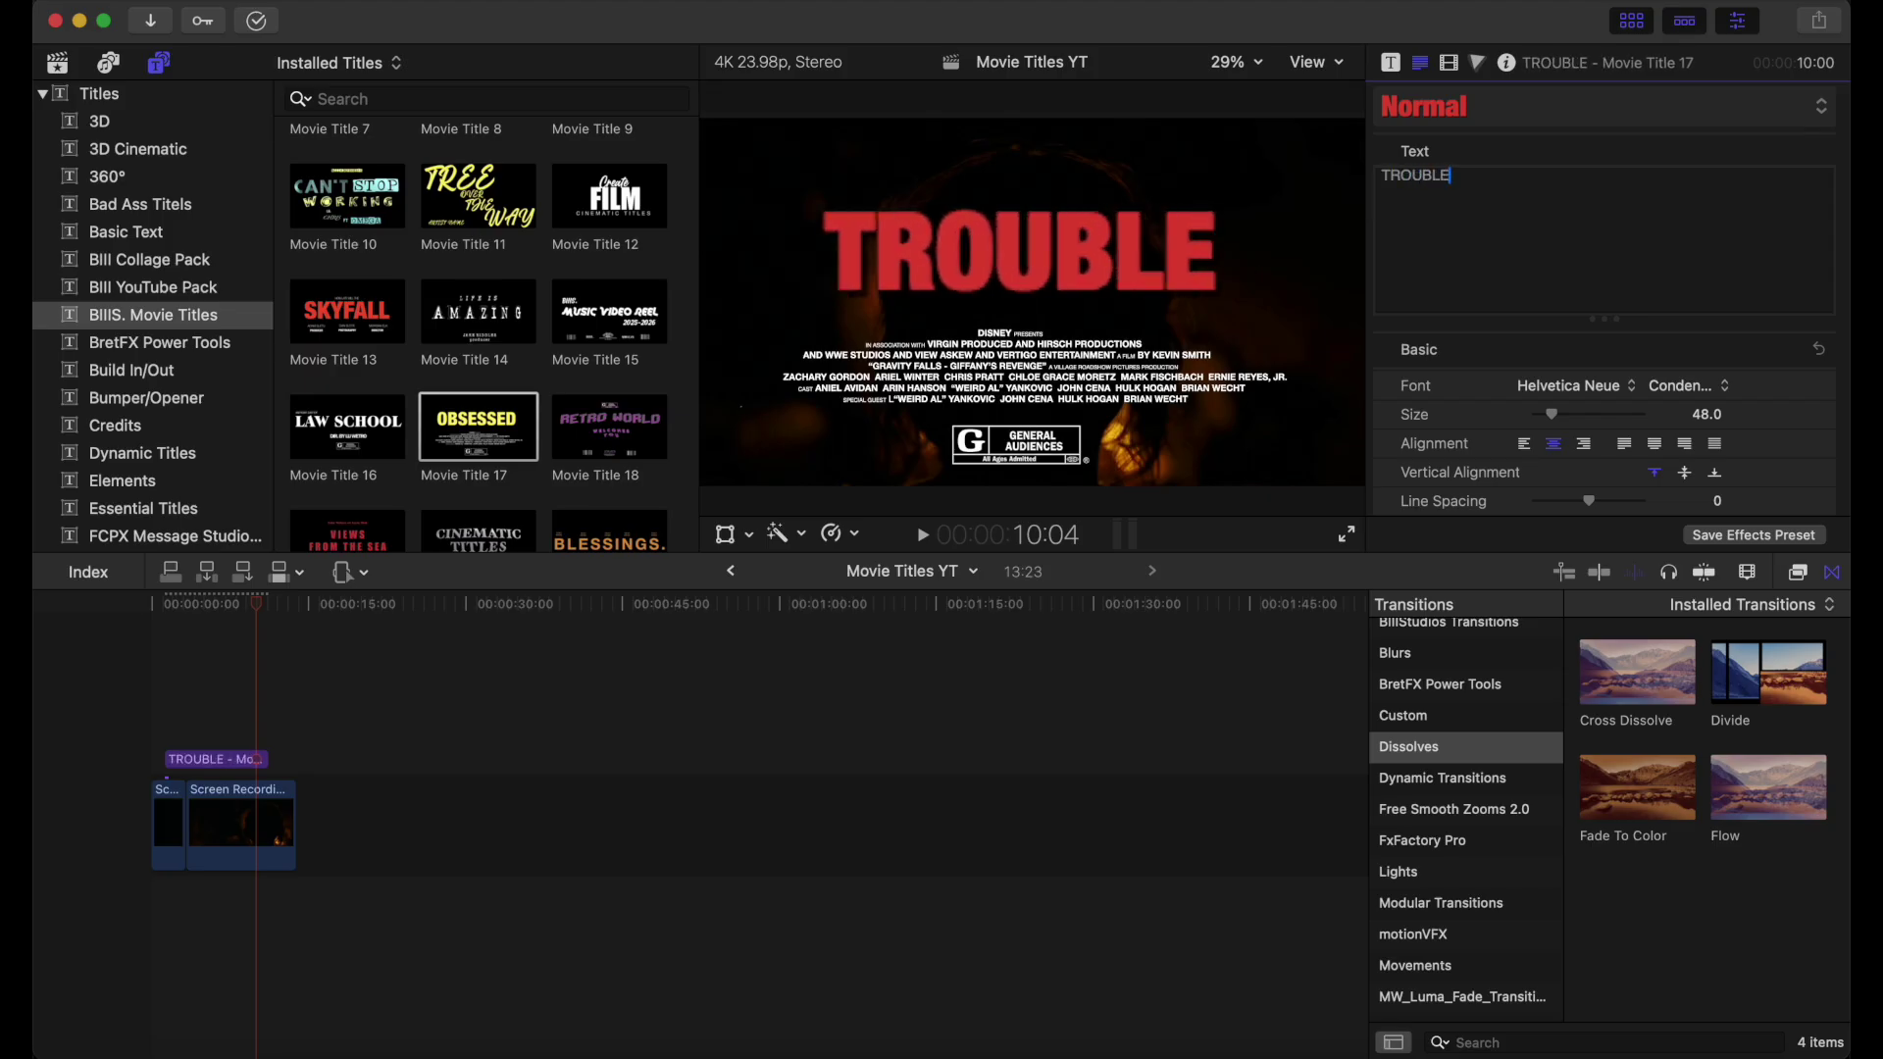
{"action": "left_click", "coordinate": [151, 720]}
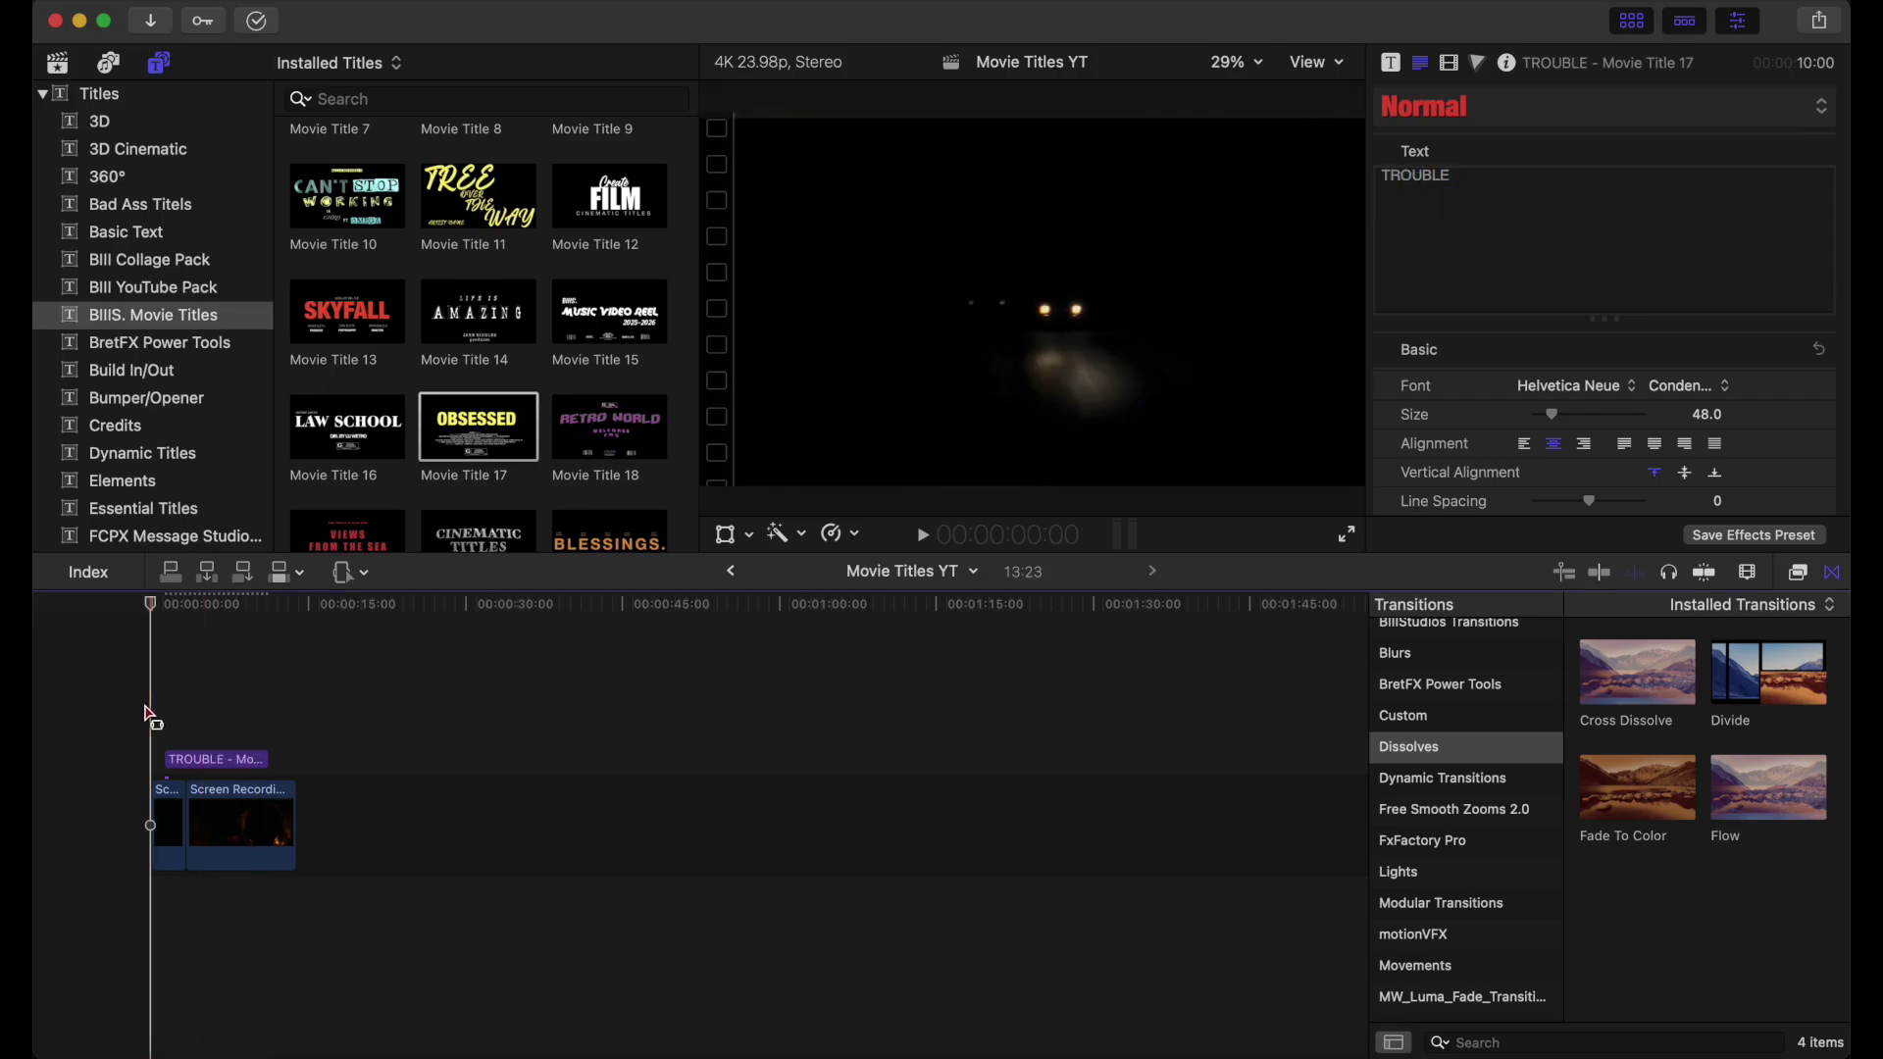
{"action": "key", "text": "space"}
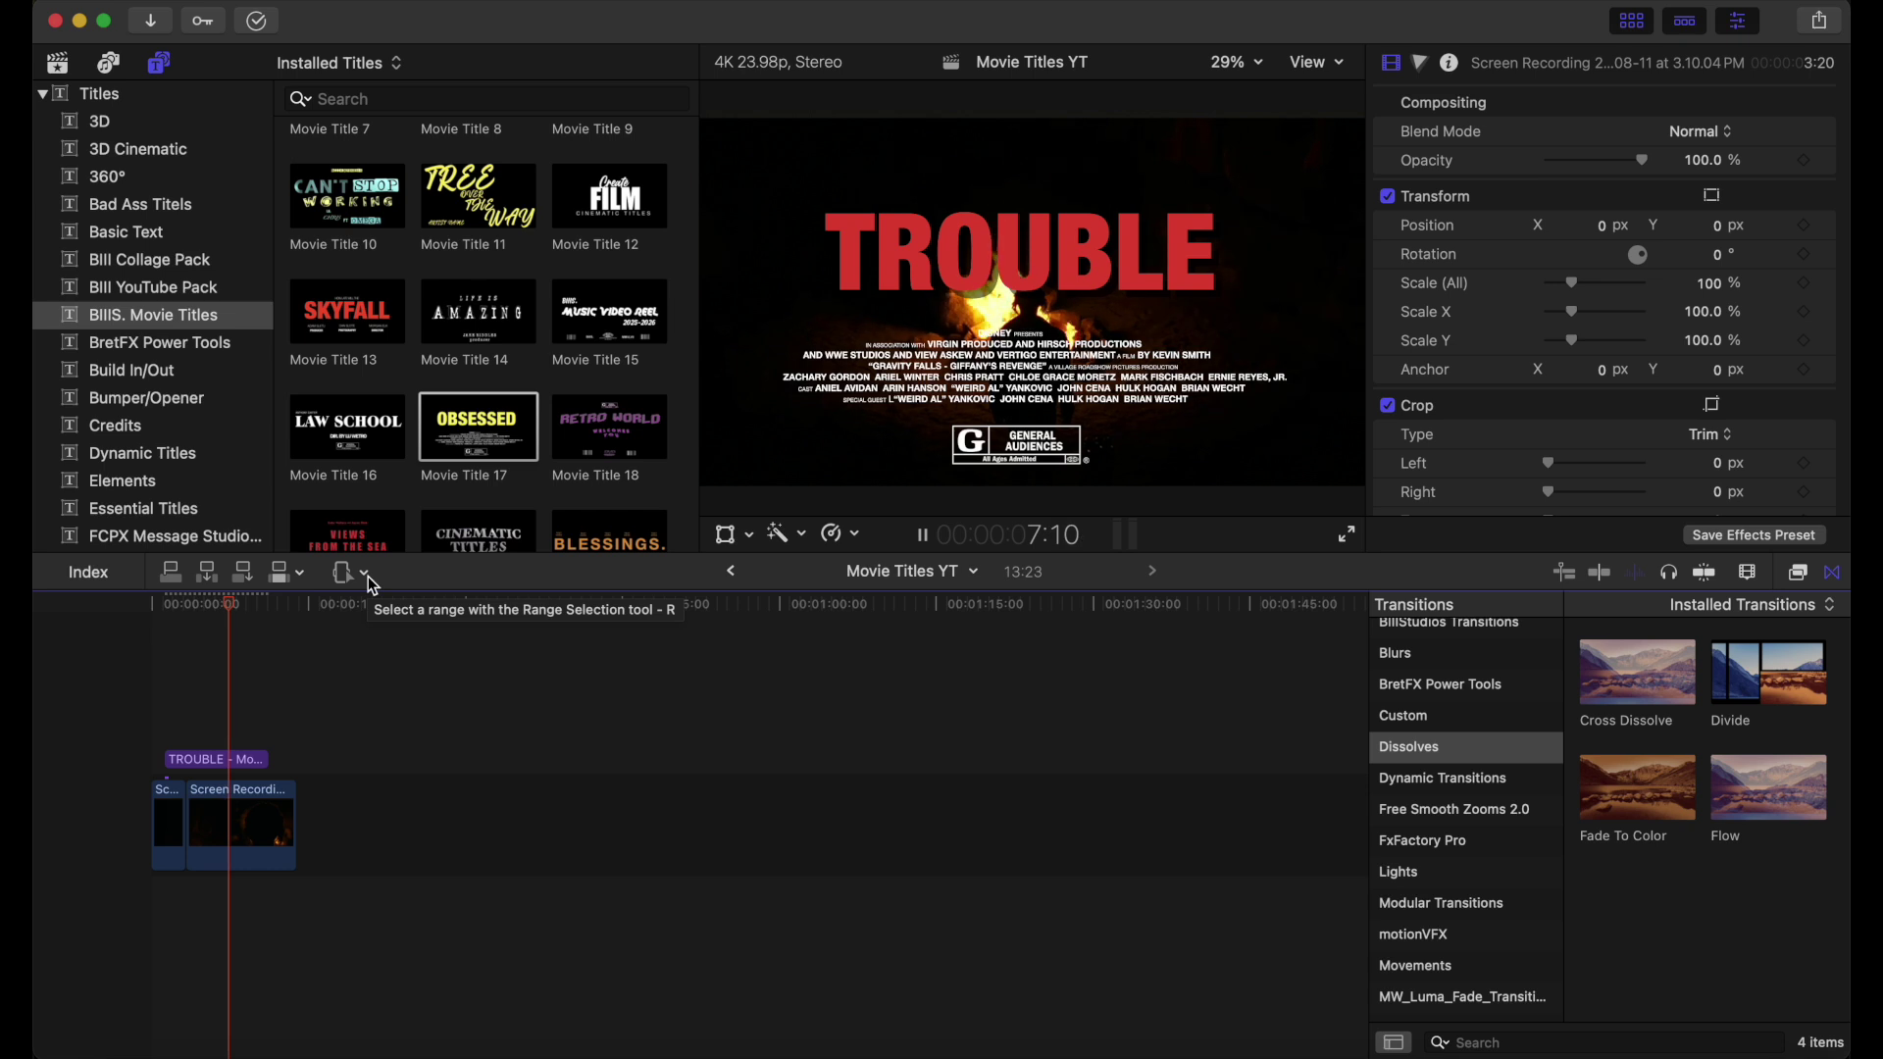
Change the credit block's opening line from DISNEY to the studio name BIII before PRESENTS.
{"action": "key", "text": "space"}
{"action": "left_click", "coordinate": [1039, 371]}
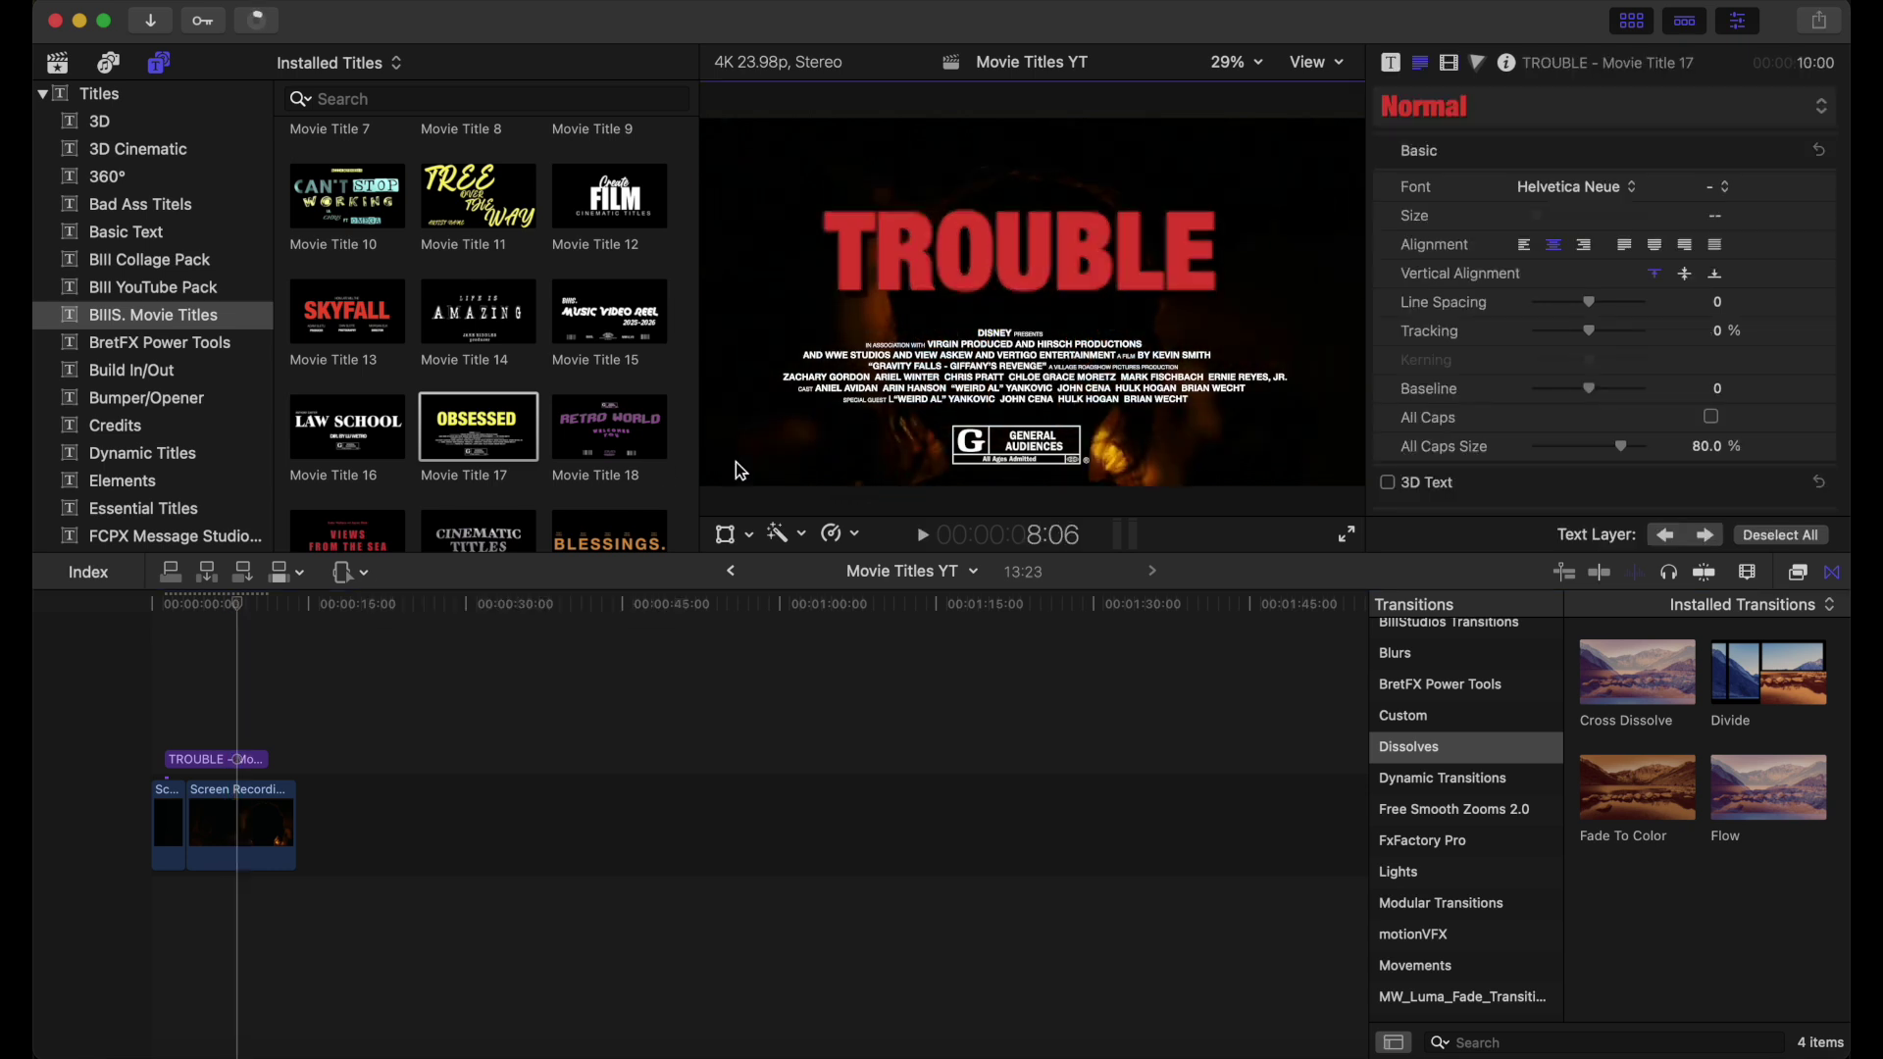
{"action": "left_click", "coordinate": [995, 334]}
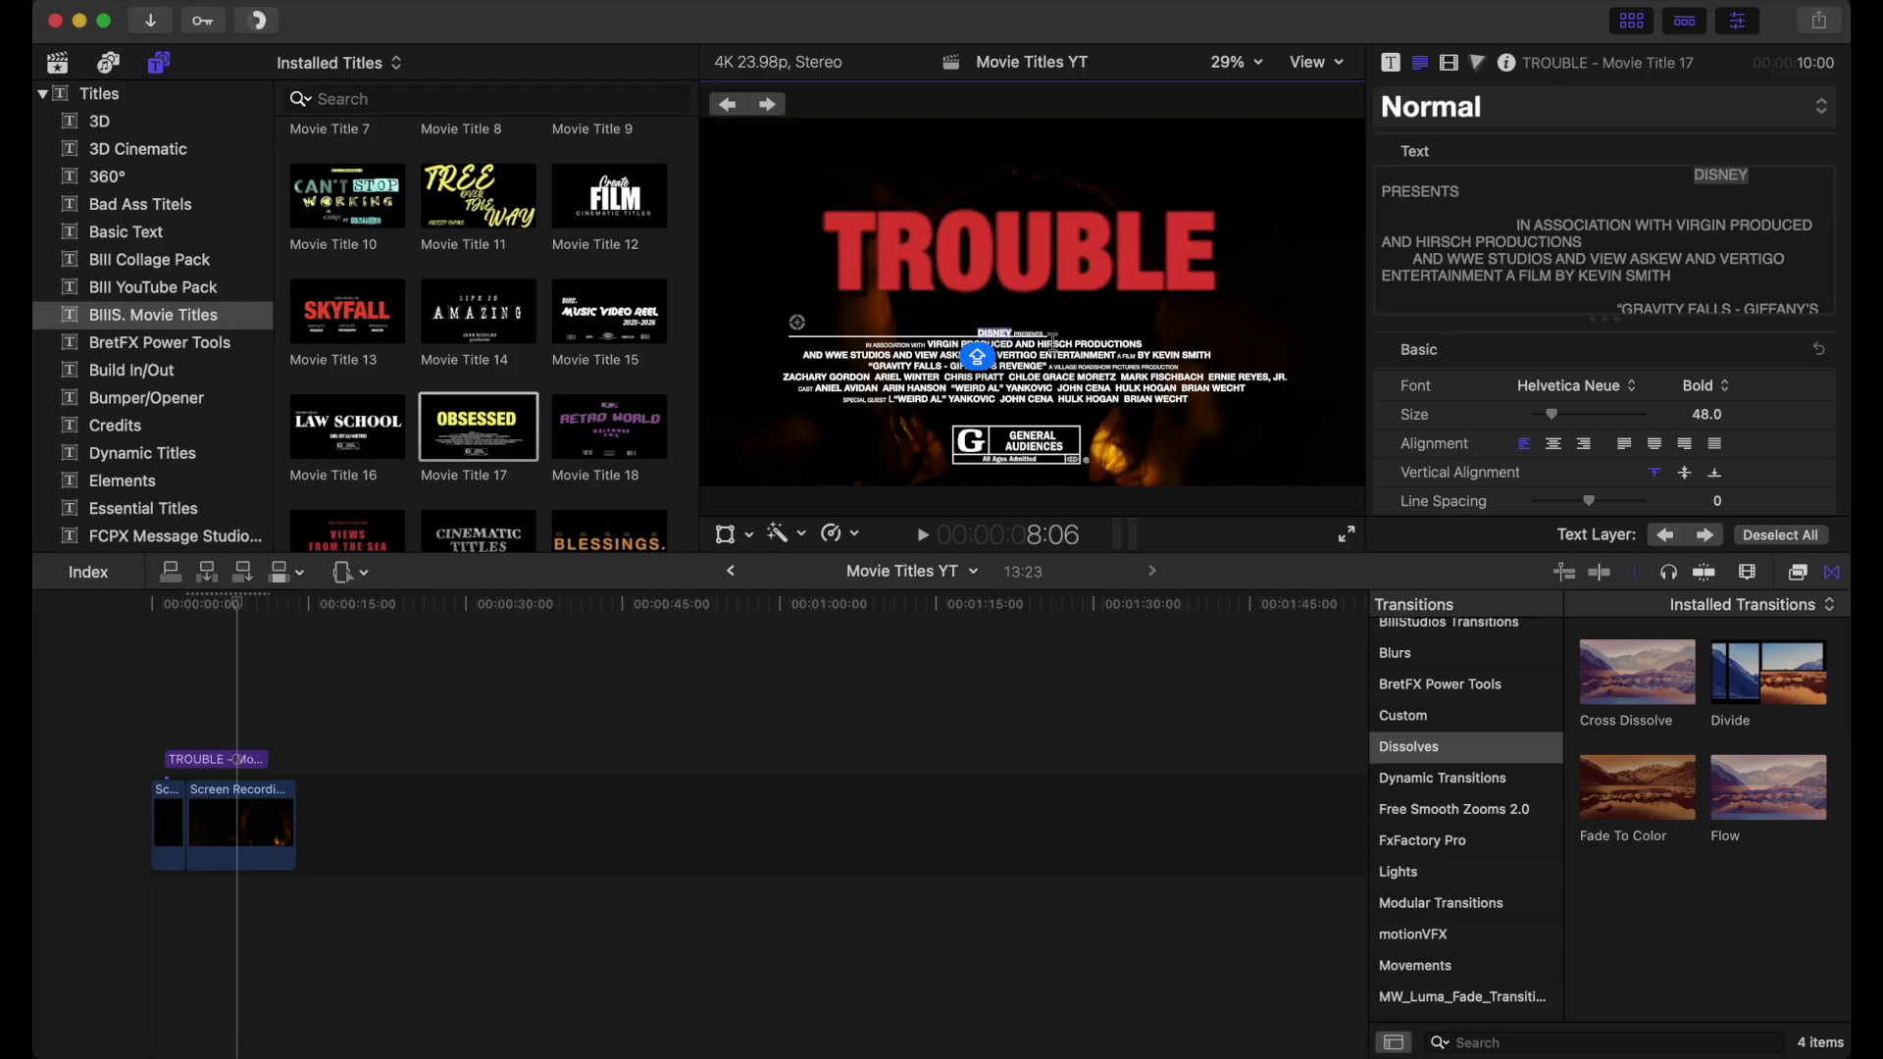
{"action": "type", "text": "BII"}
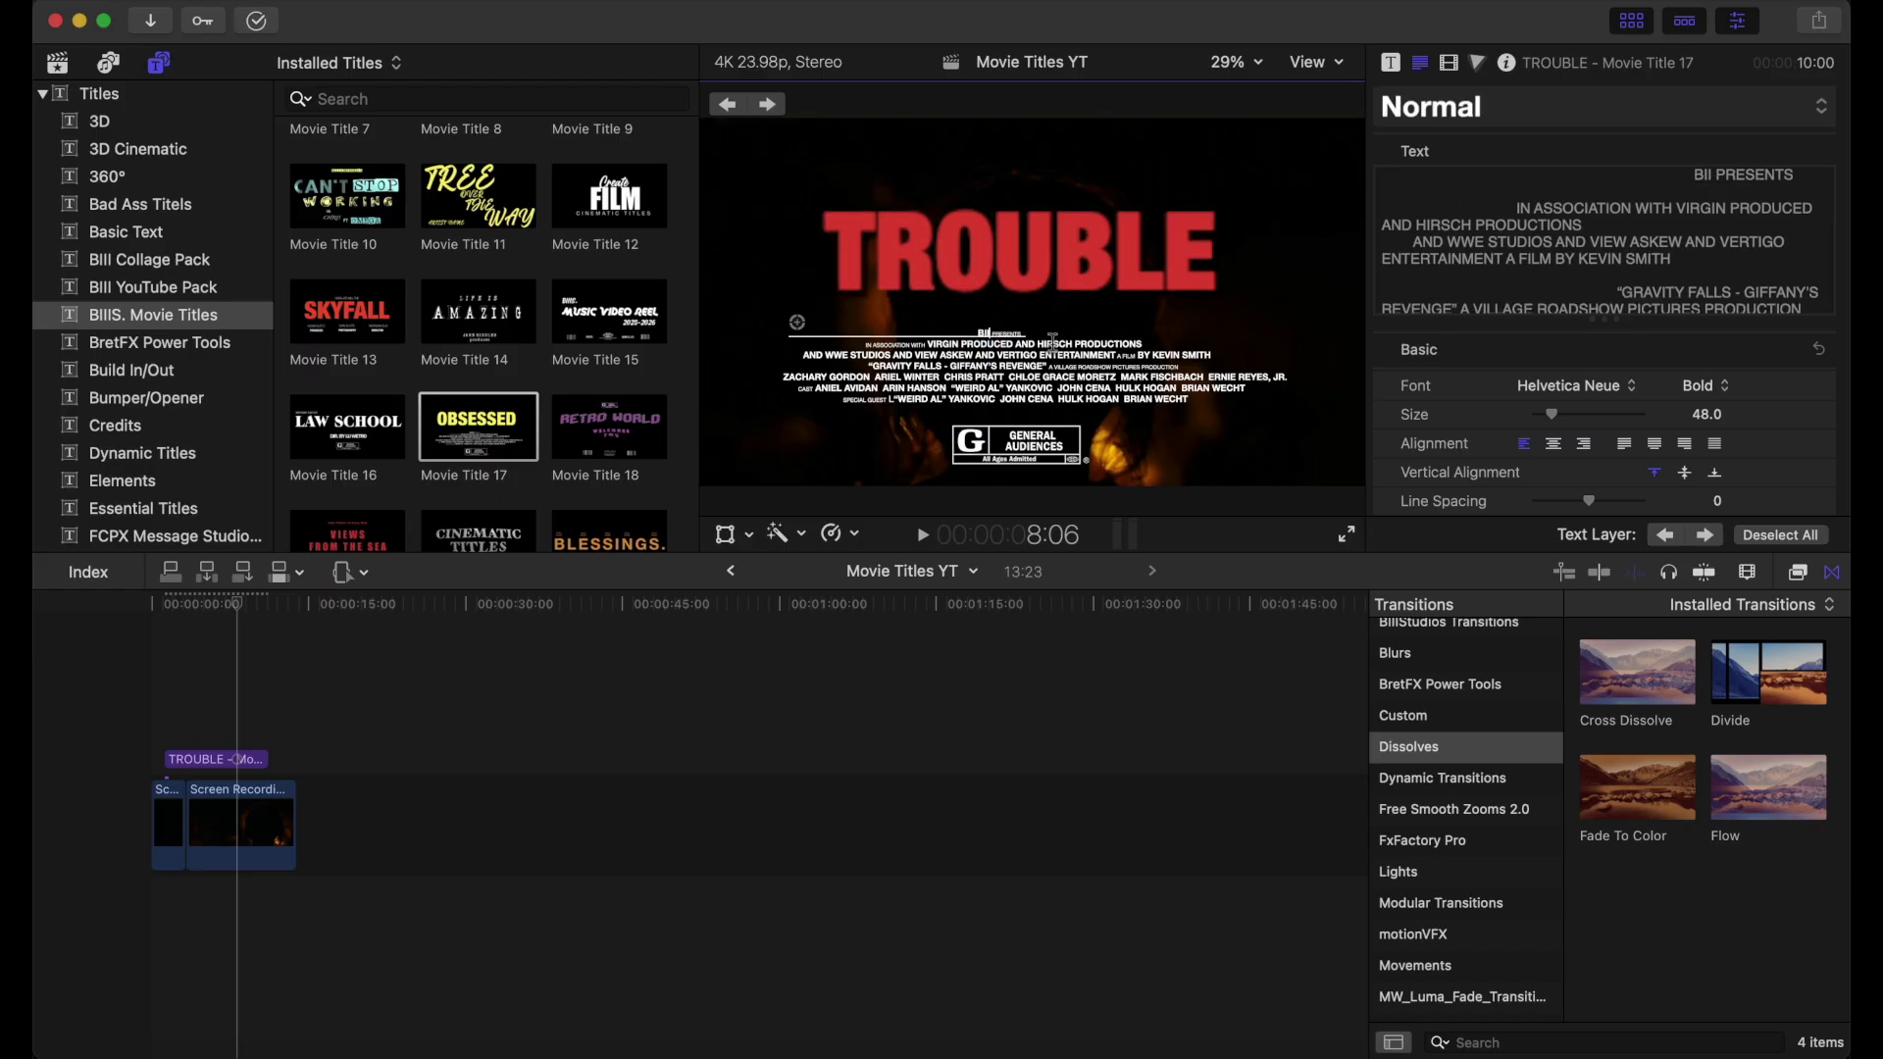
{"action": "type", "text": "S."}
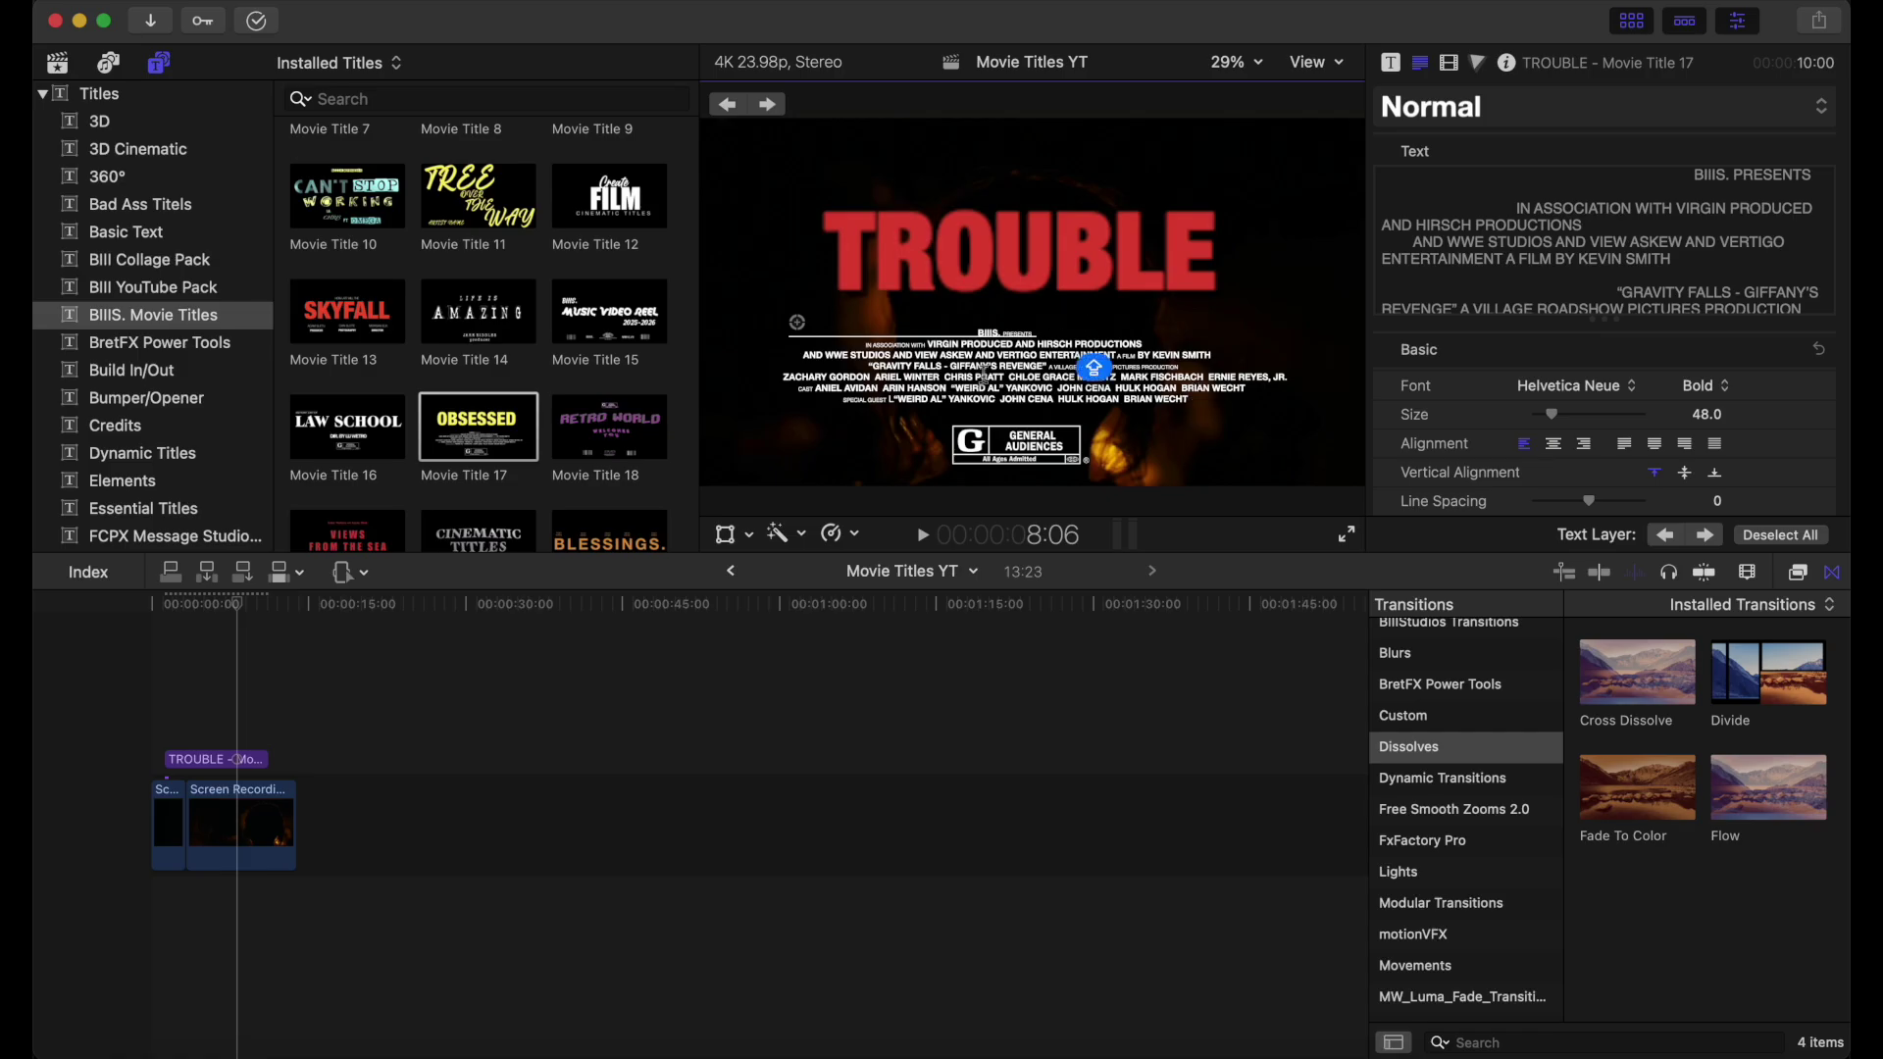
Try out different fill colours for the selected text, settling on white.
{"action": "scroll", "coordinate": [1494, 431], "scroll_direction": "down", "scroll_amount": 10}
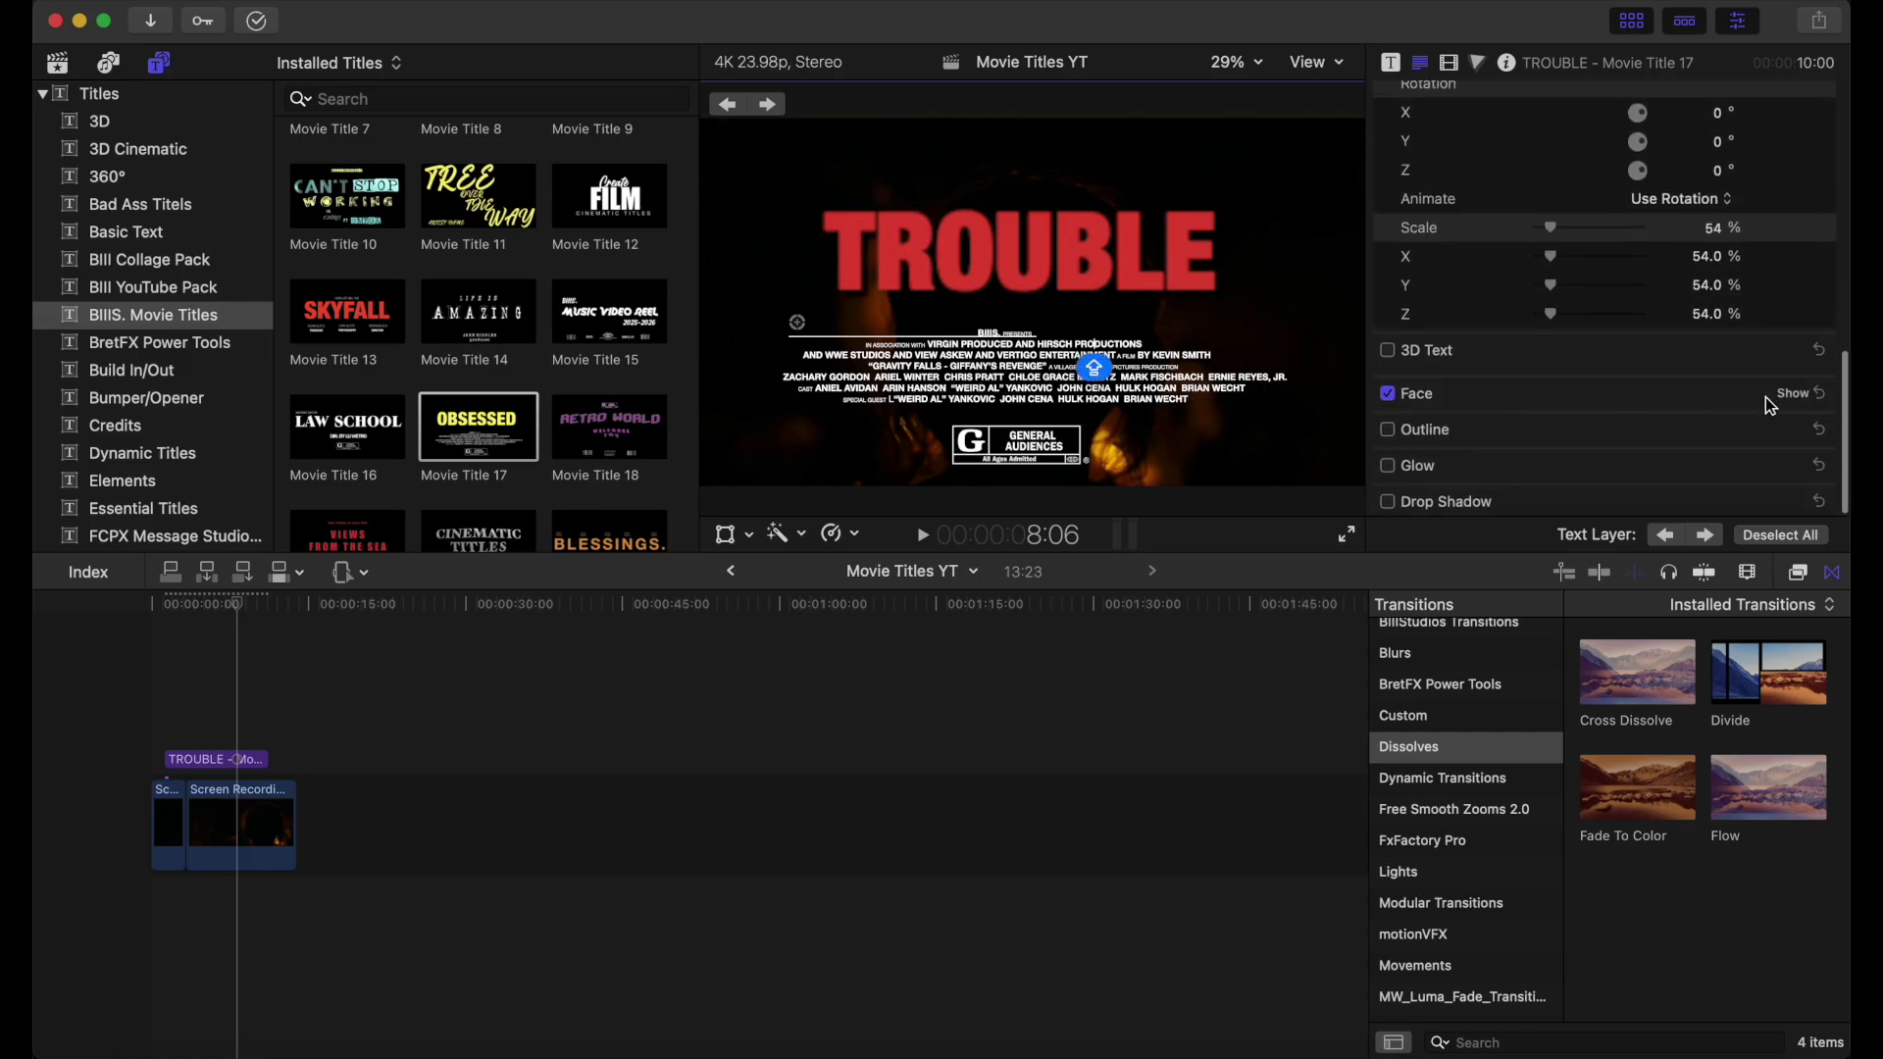
{"action": "left_click", "coordinate": [1730, 452]}
{"action": "left_click", "coordinate": [1687, 486]}
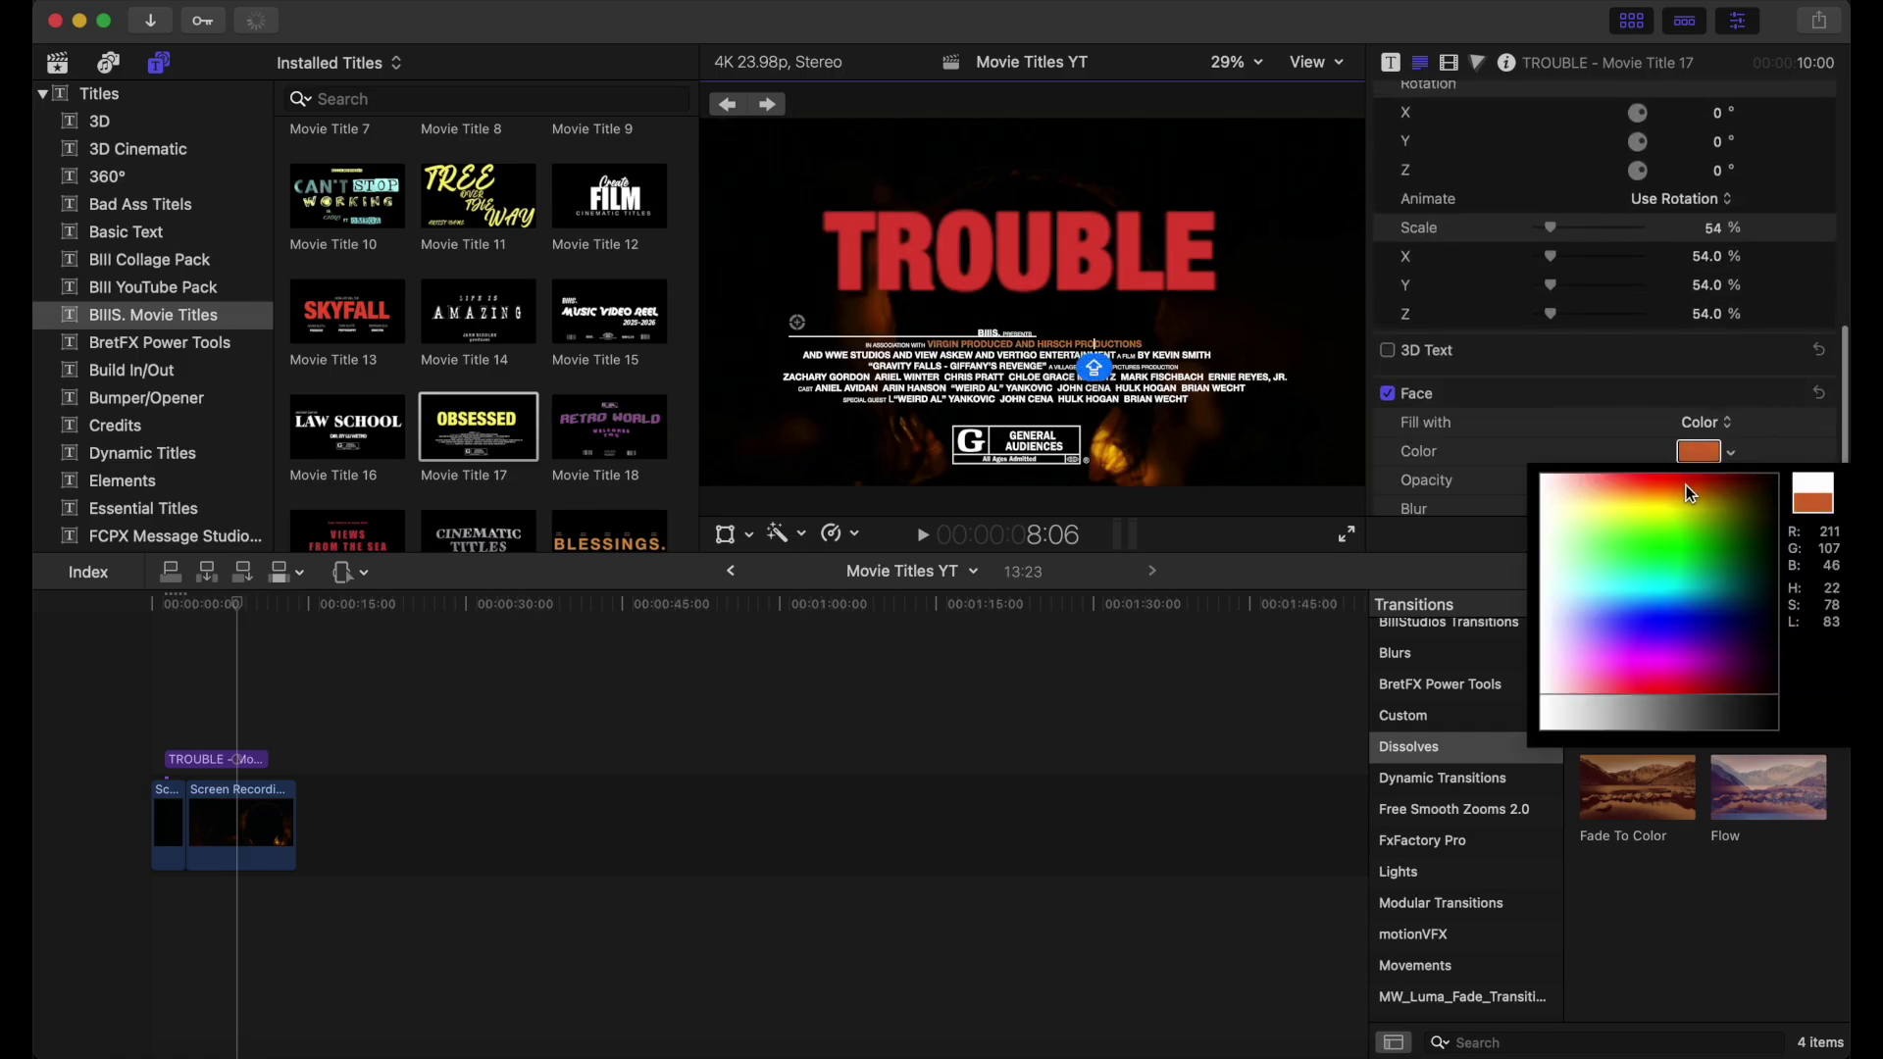
{"action": "left_click_drag", "start_coordinate": [1686, 486], "coordinate": [1543, 478]}
{"action": "left_click", "coordinate": [1757, 391]}
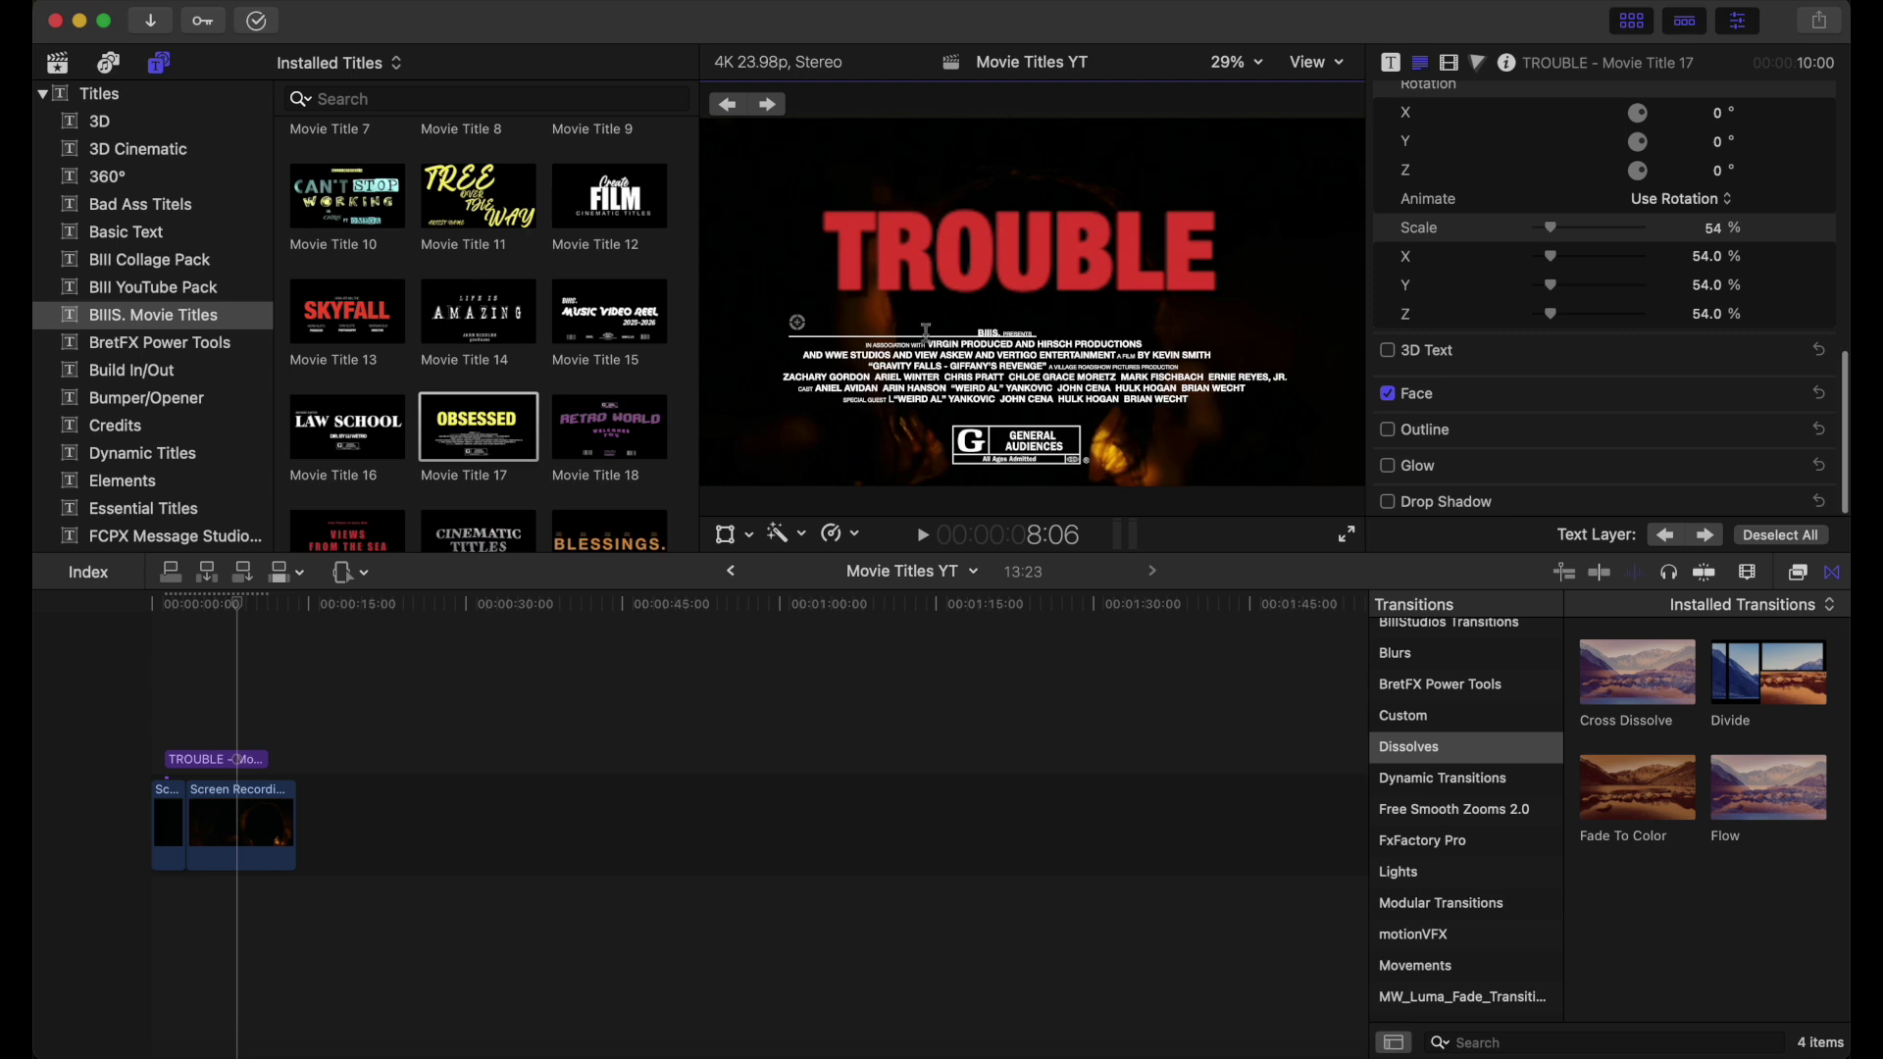
Make the whole credit block text red, then set the playhead near the trailer's start.
{"action": "left_click", "coordinate": [933, 263]}
{"action": "left_click", "coordinate": [956, 376]}
{"action": "double_click", "coordinate": [957, 374]}
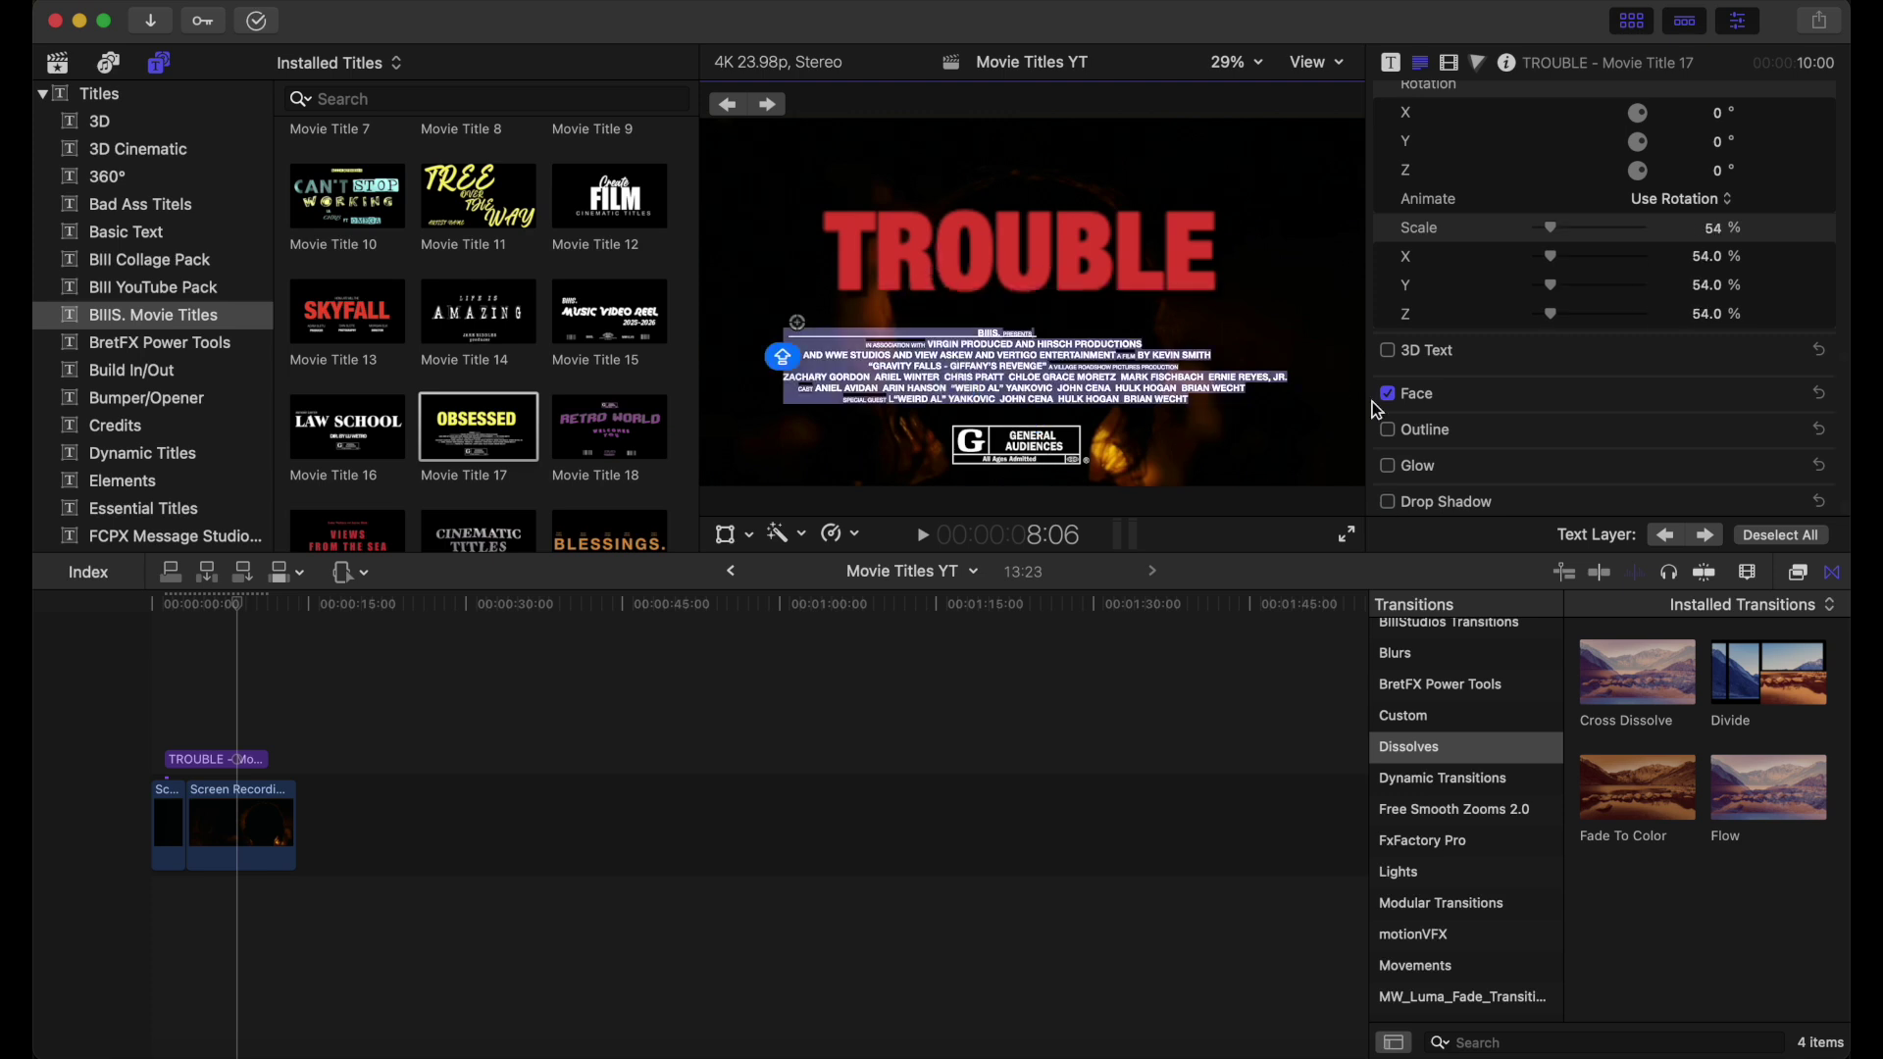
{"action": "left_click", "coordinate": [1780, 388]}
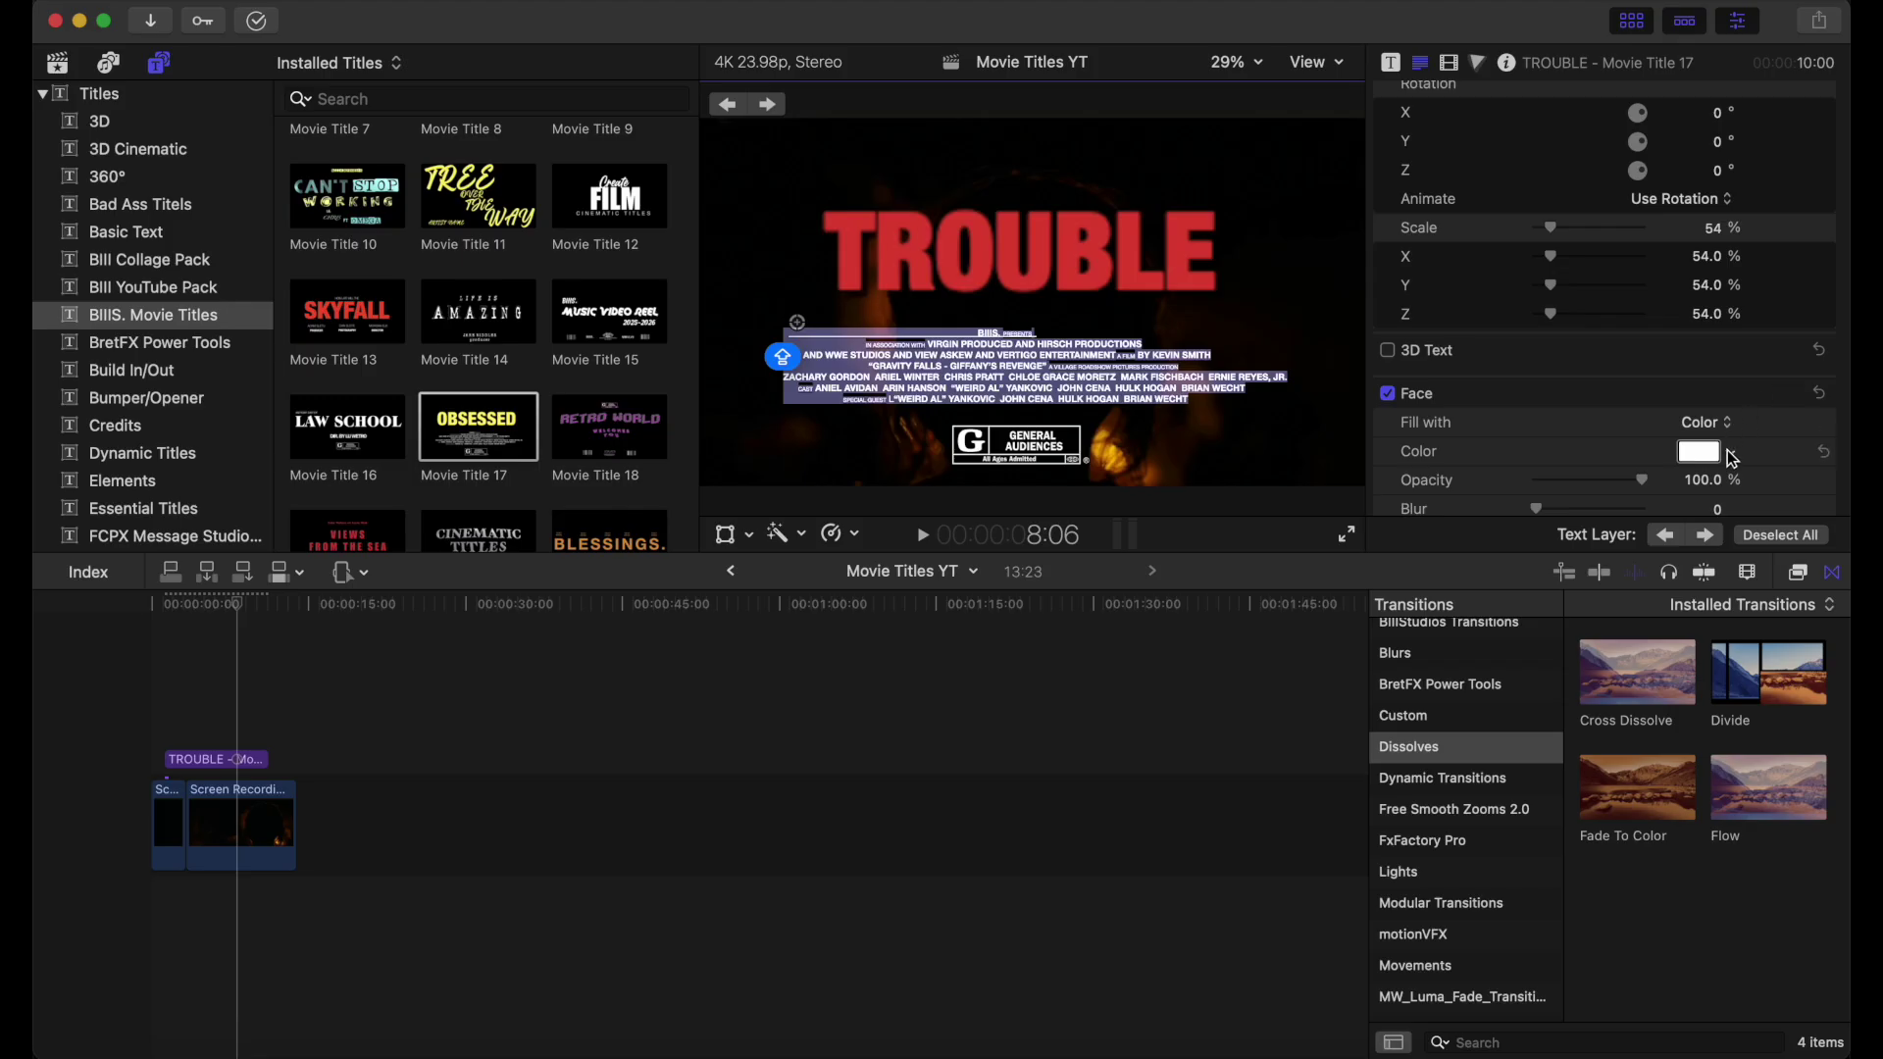
{"action": "left_click", "coordinate": [1732, 453]}
{"action": "left_click", "coordinate": [1680, 479]}
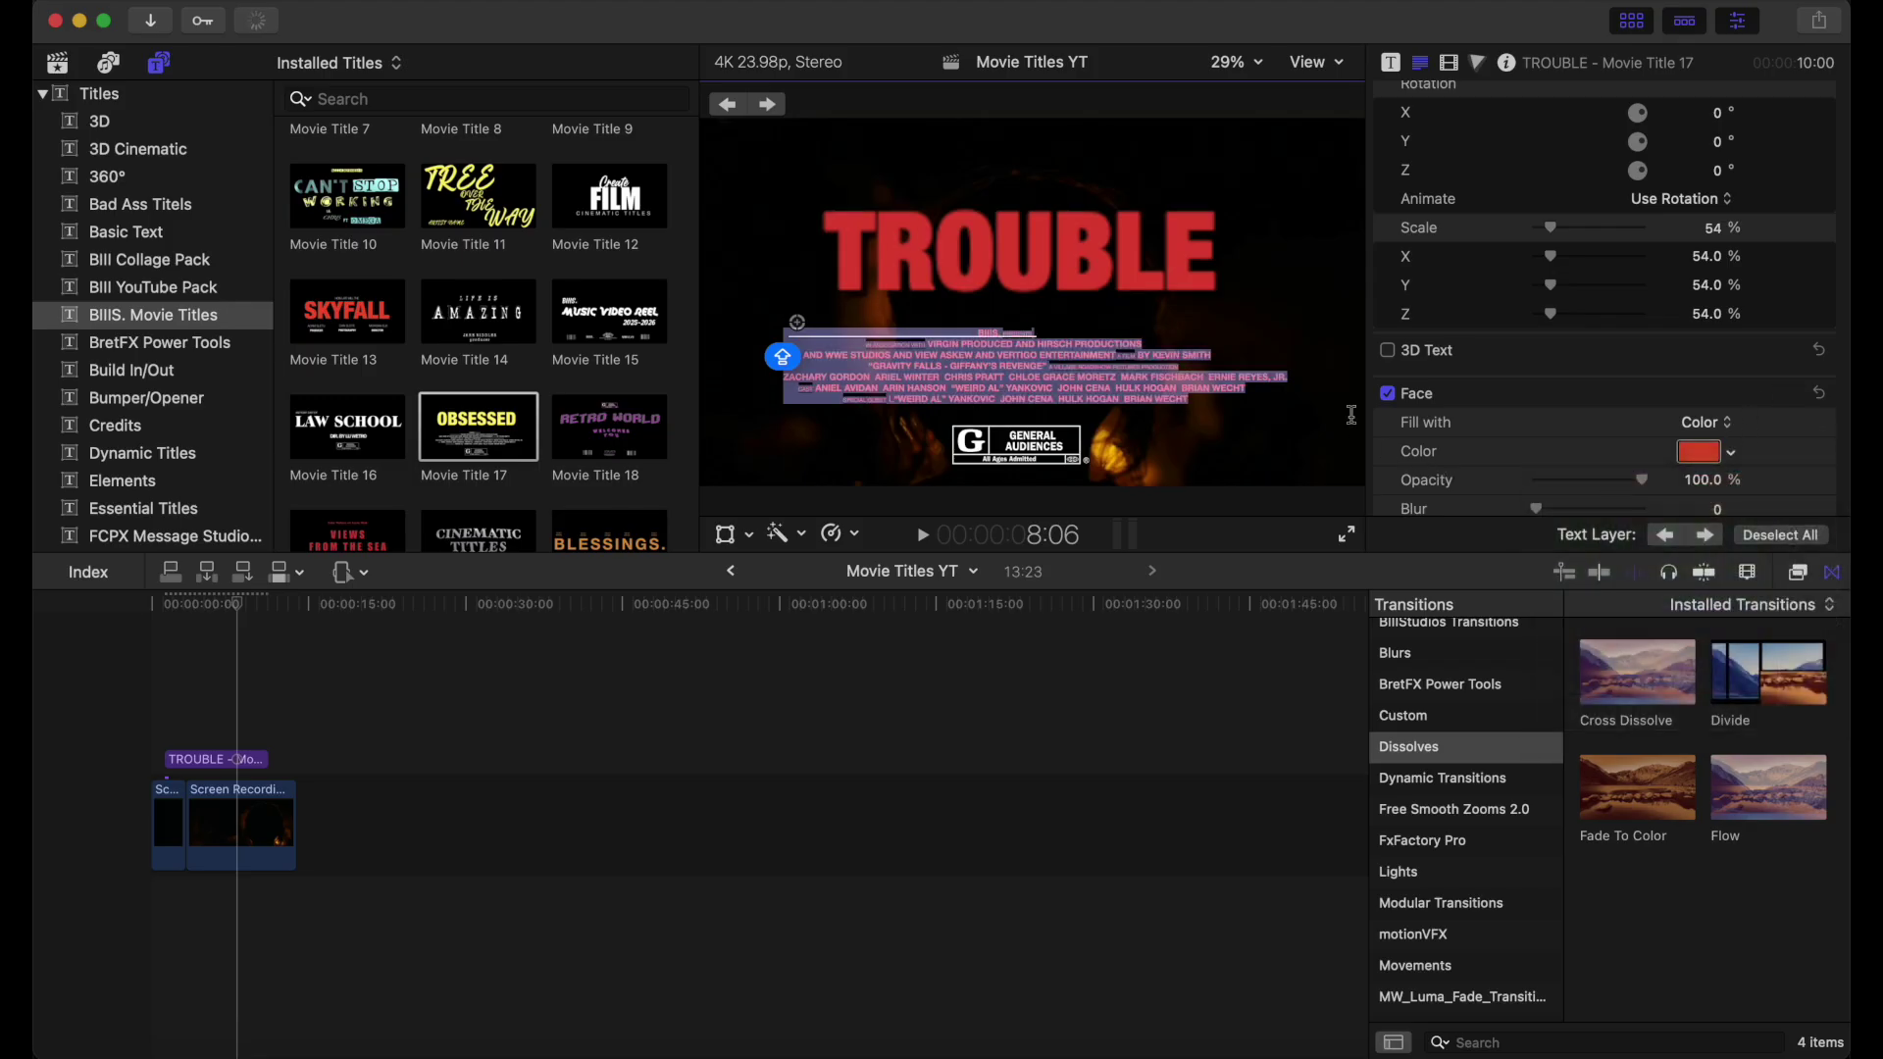
{"action": "left_click", "coordinate": [1291, 326]}
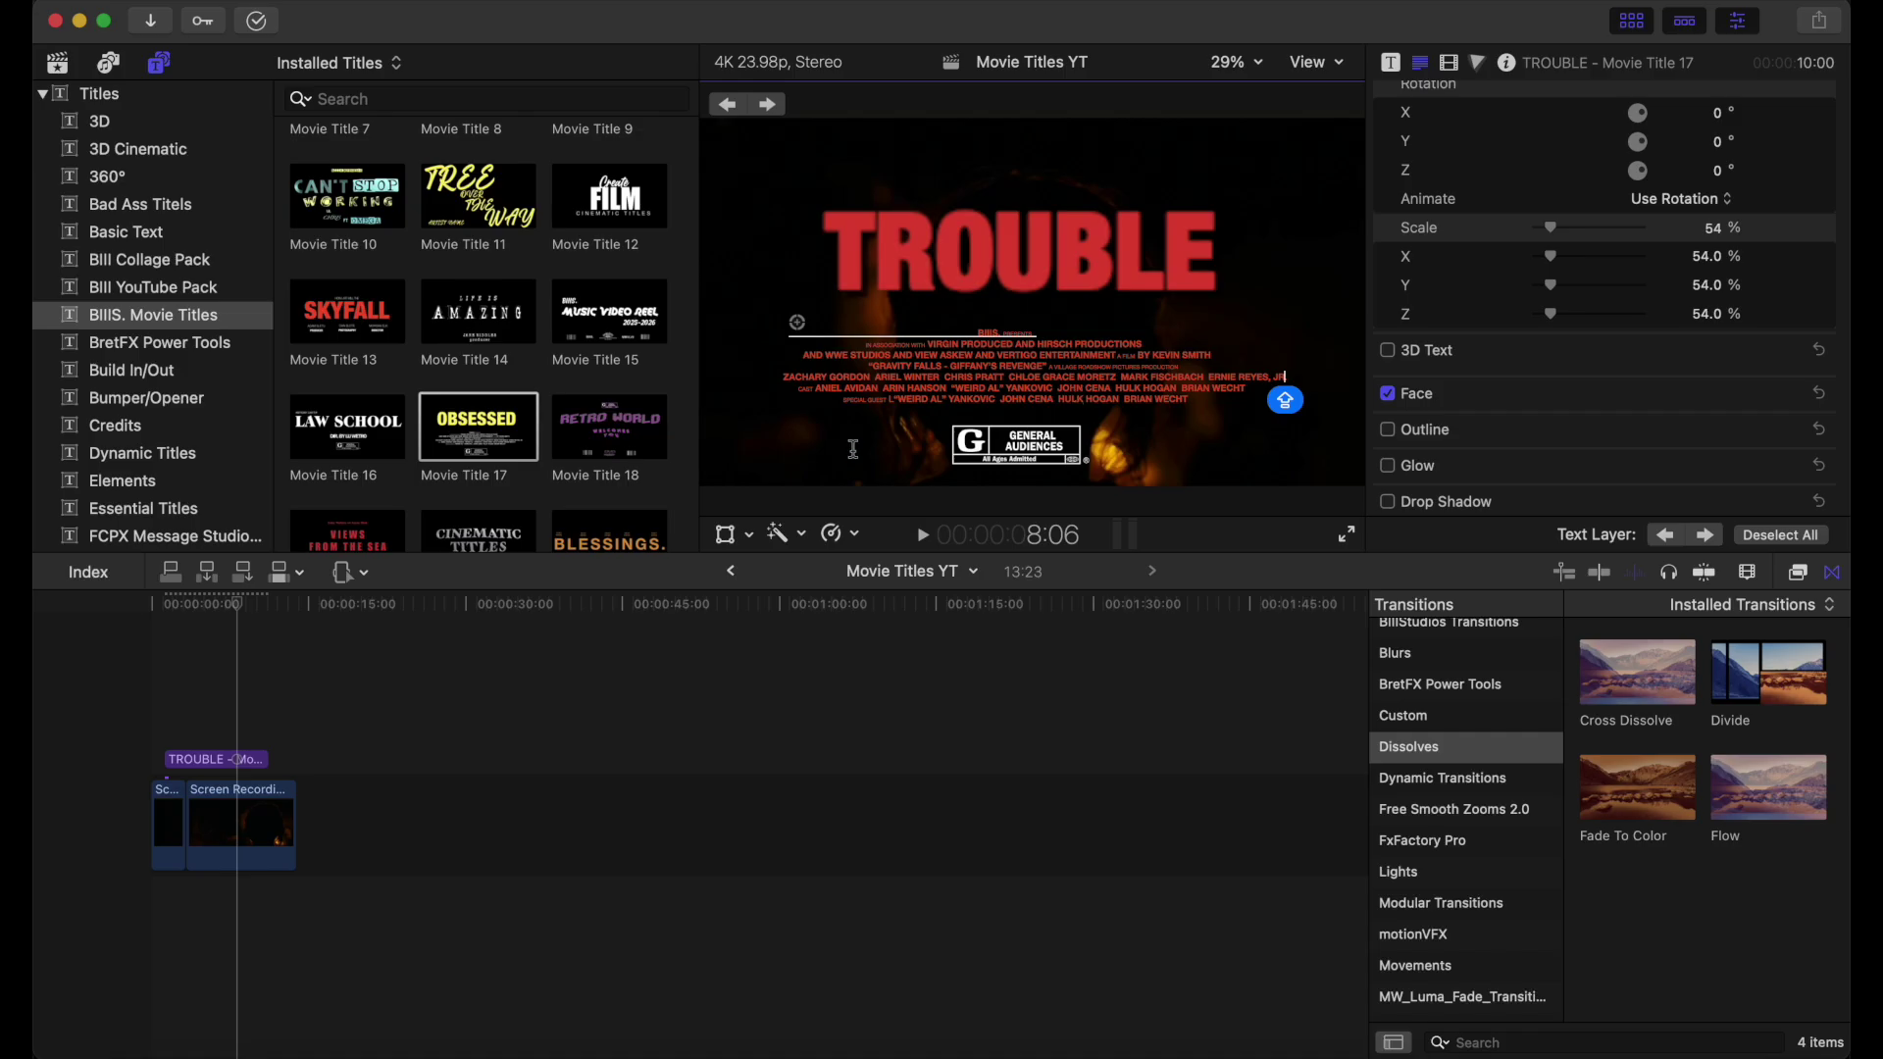
{"action": "left_click", "coordinate": [194, 757]}
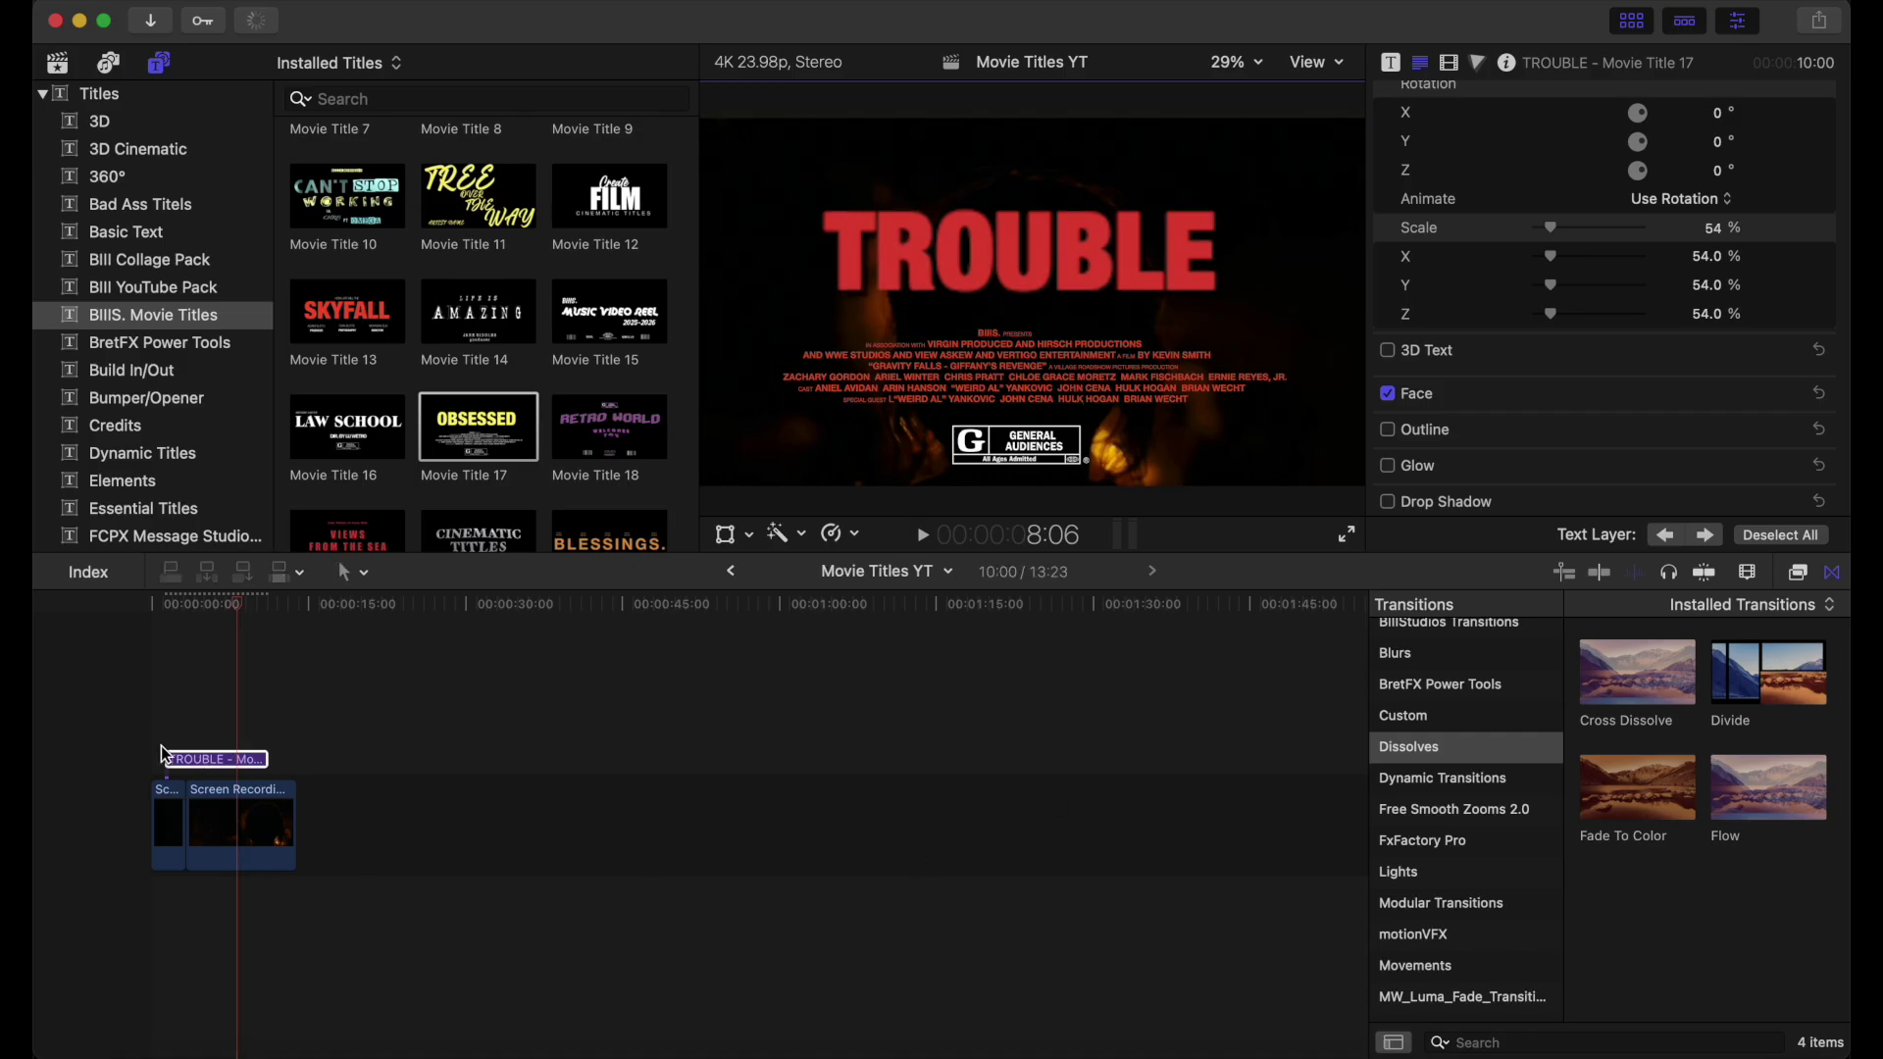
{"action": "left_click", "coordinate": [161, 748]}
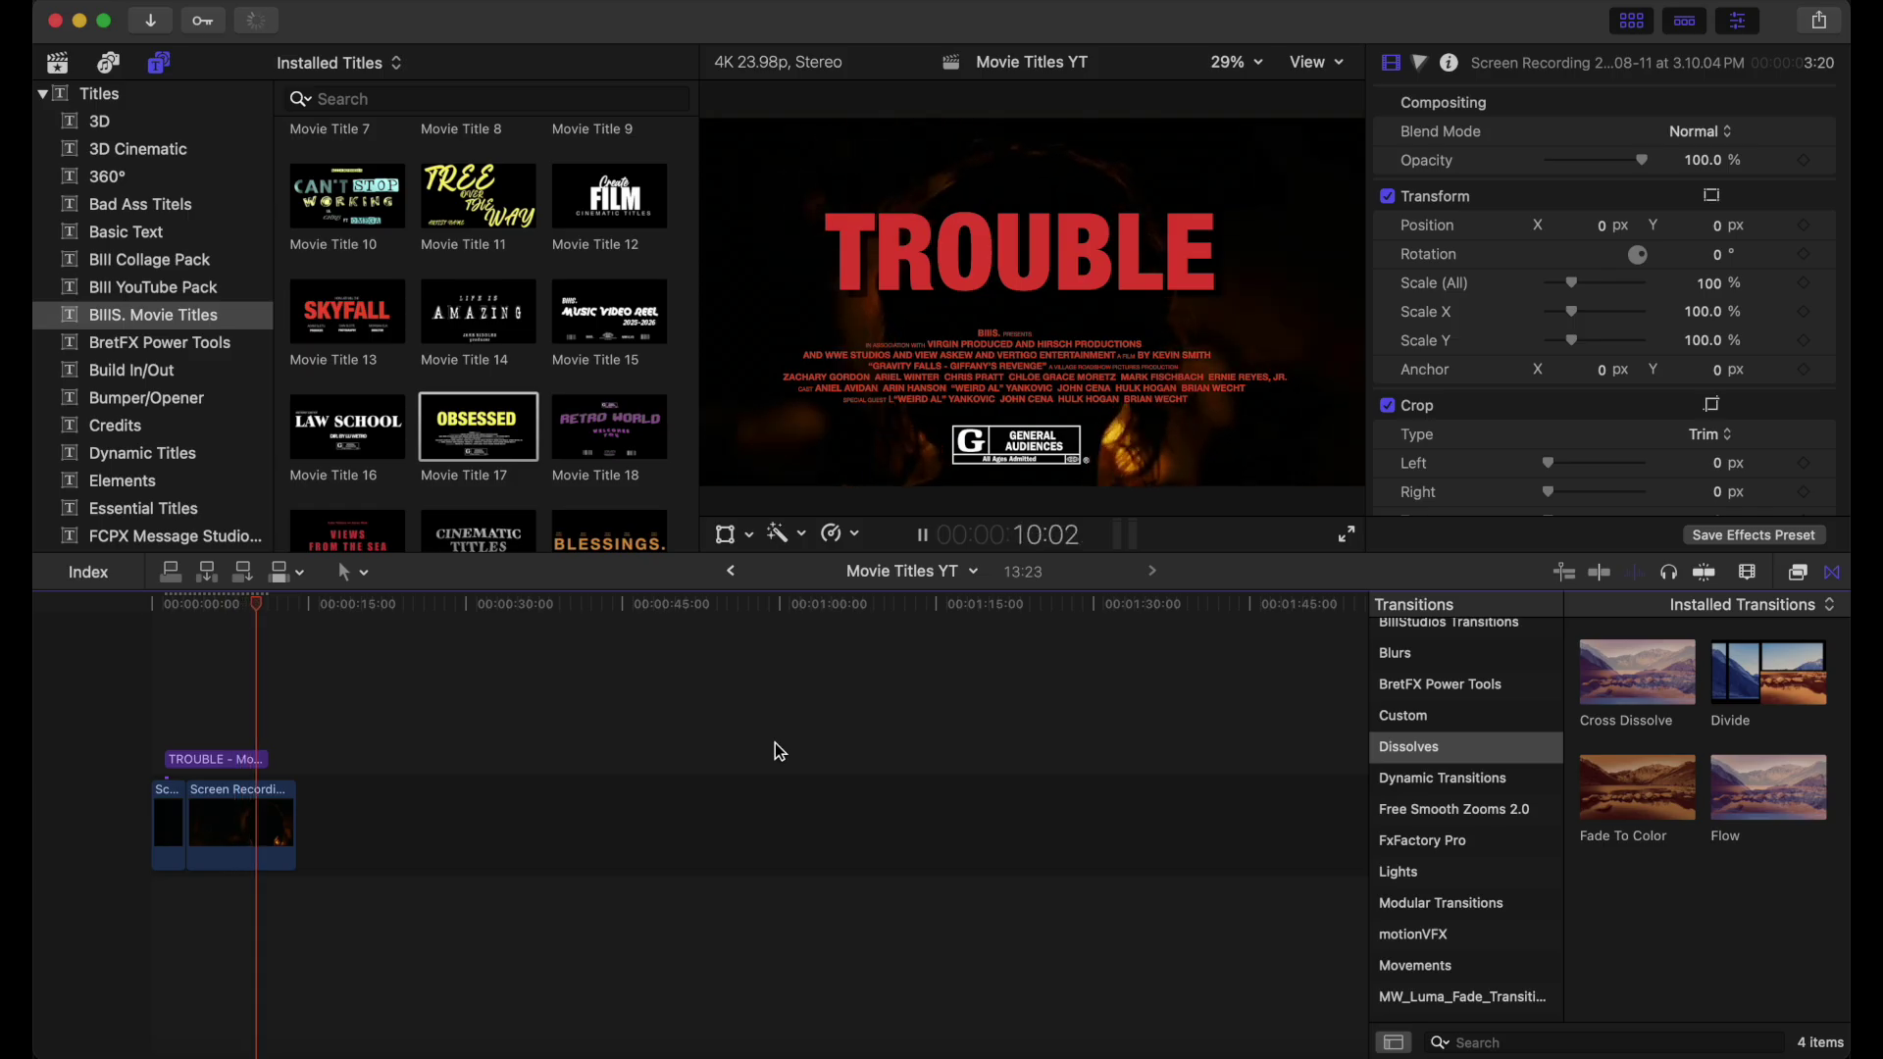
{"action": "key", "text": "space"}
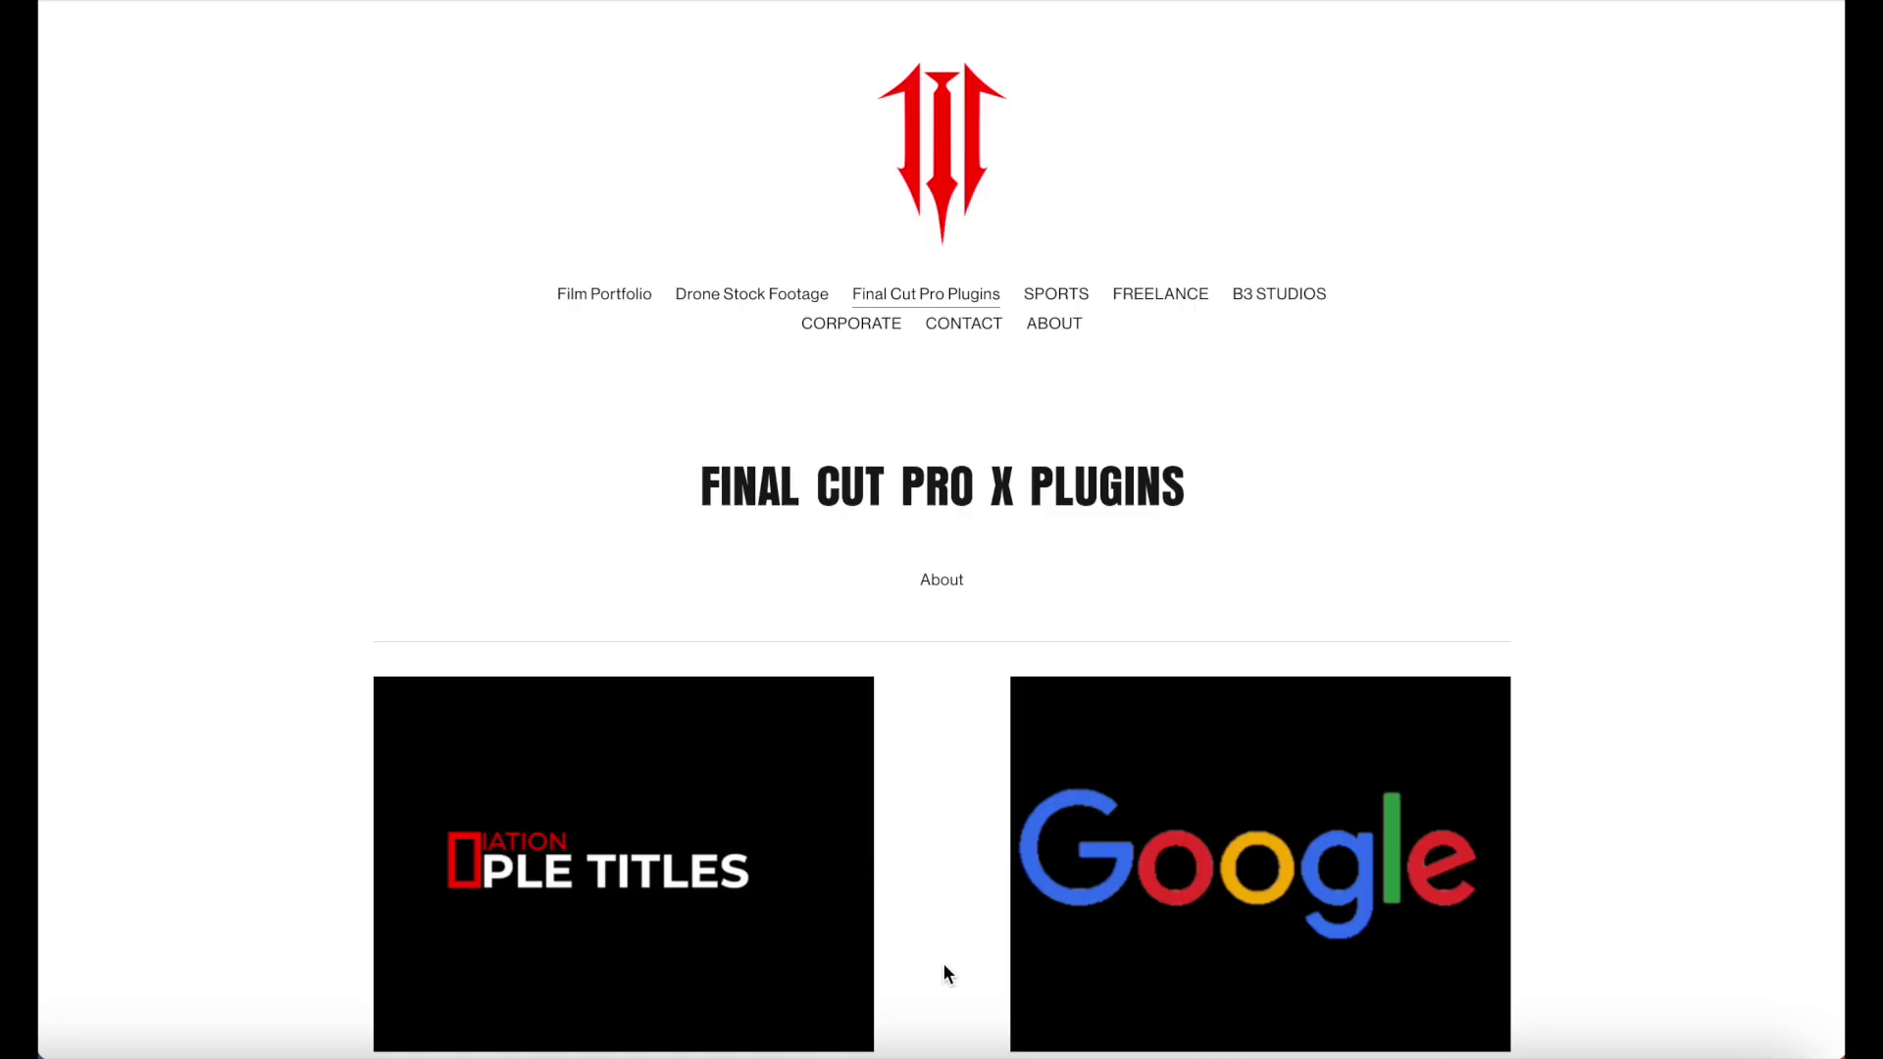
Scroll the plugin store listing down to BIII Altered Time and BIII Revolver Effect at $15.00.
{"action": "scroll", "coordinate": [943, 962], "scroll_direction": "down", "scroll_amount": 2}
{"action": "scroll", "coordinate": [945, 970], "scroll_direction": "down", "scroll_amount": 3}
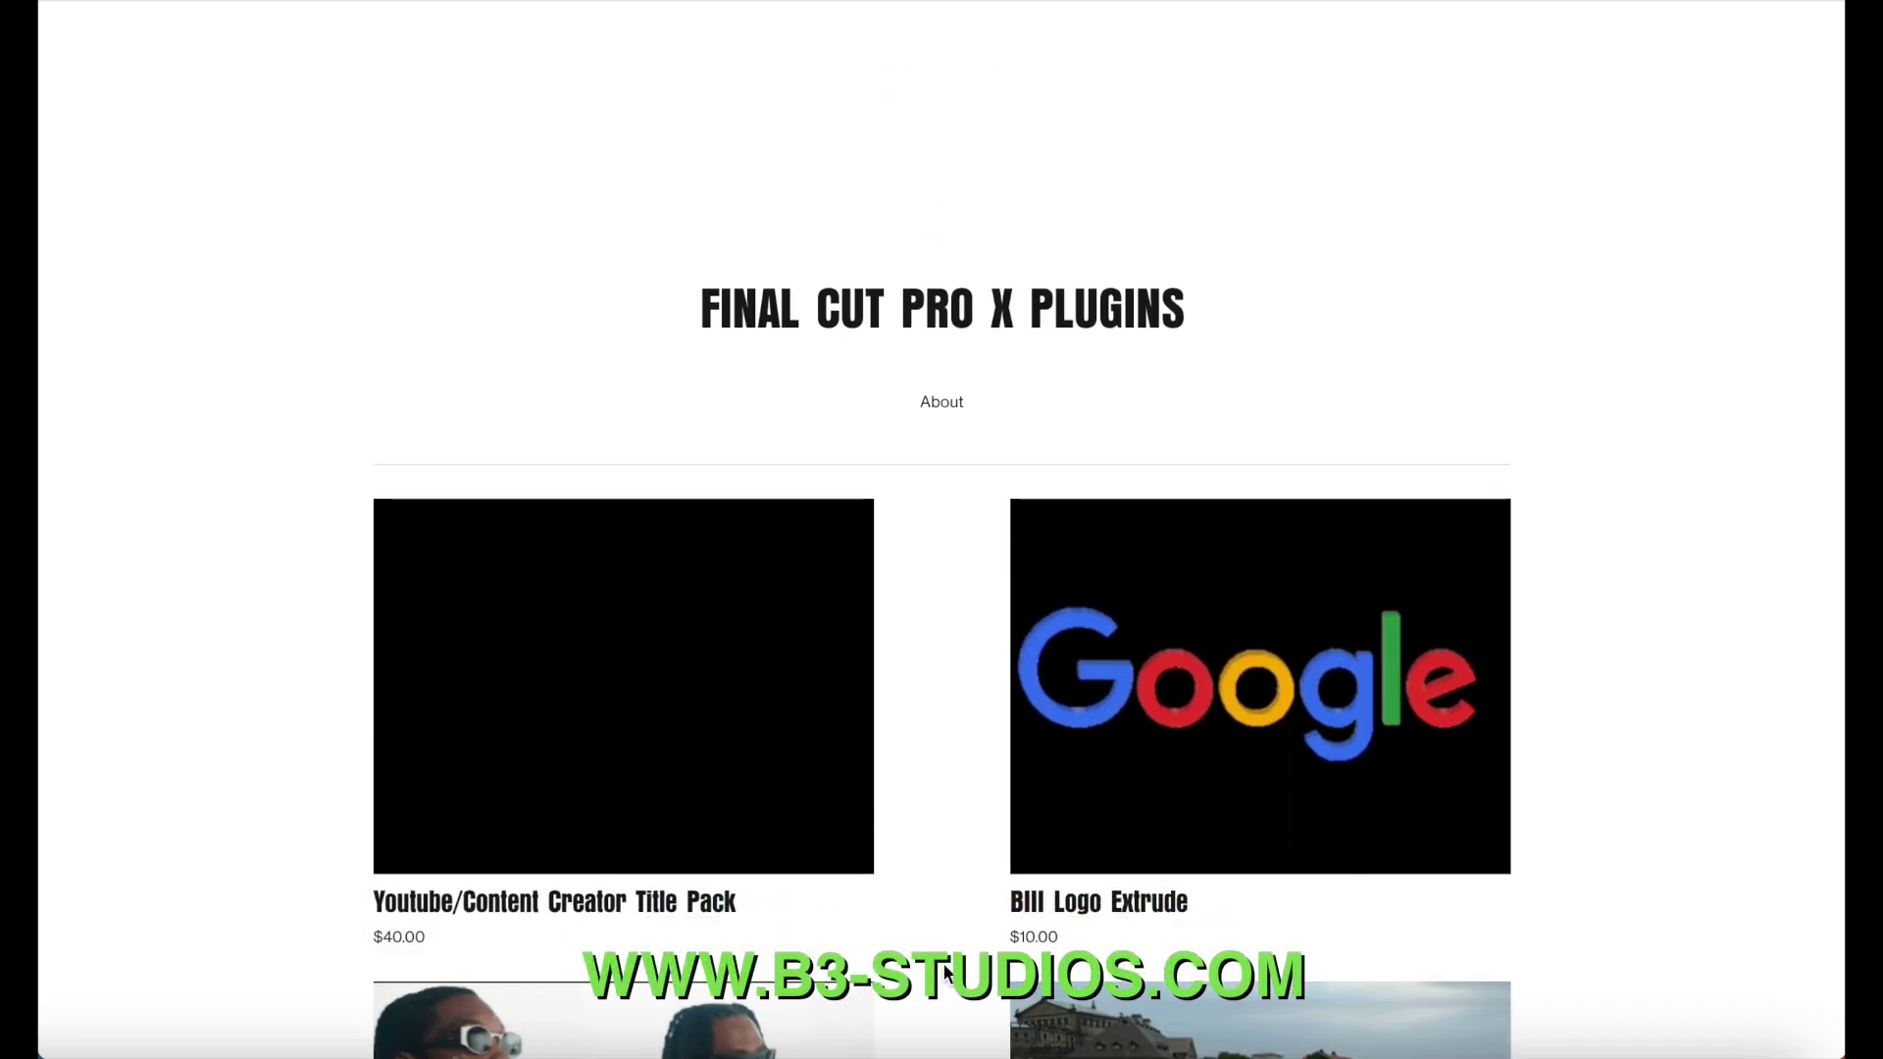
{"action": "scroll", "coordinate": [948, 973], "scroll_direction": "down", "scroll_amount": 1}
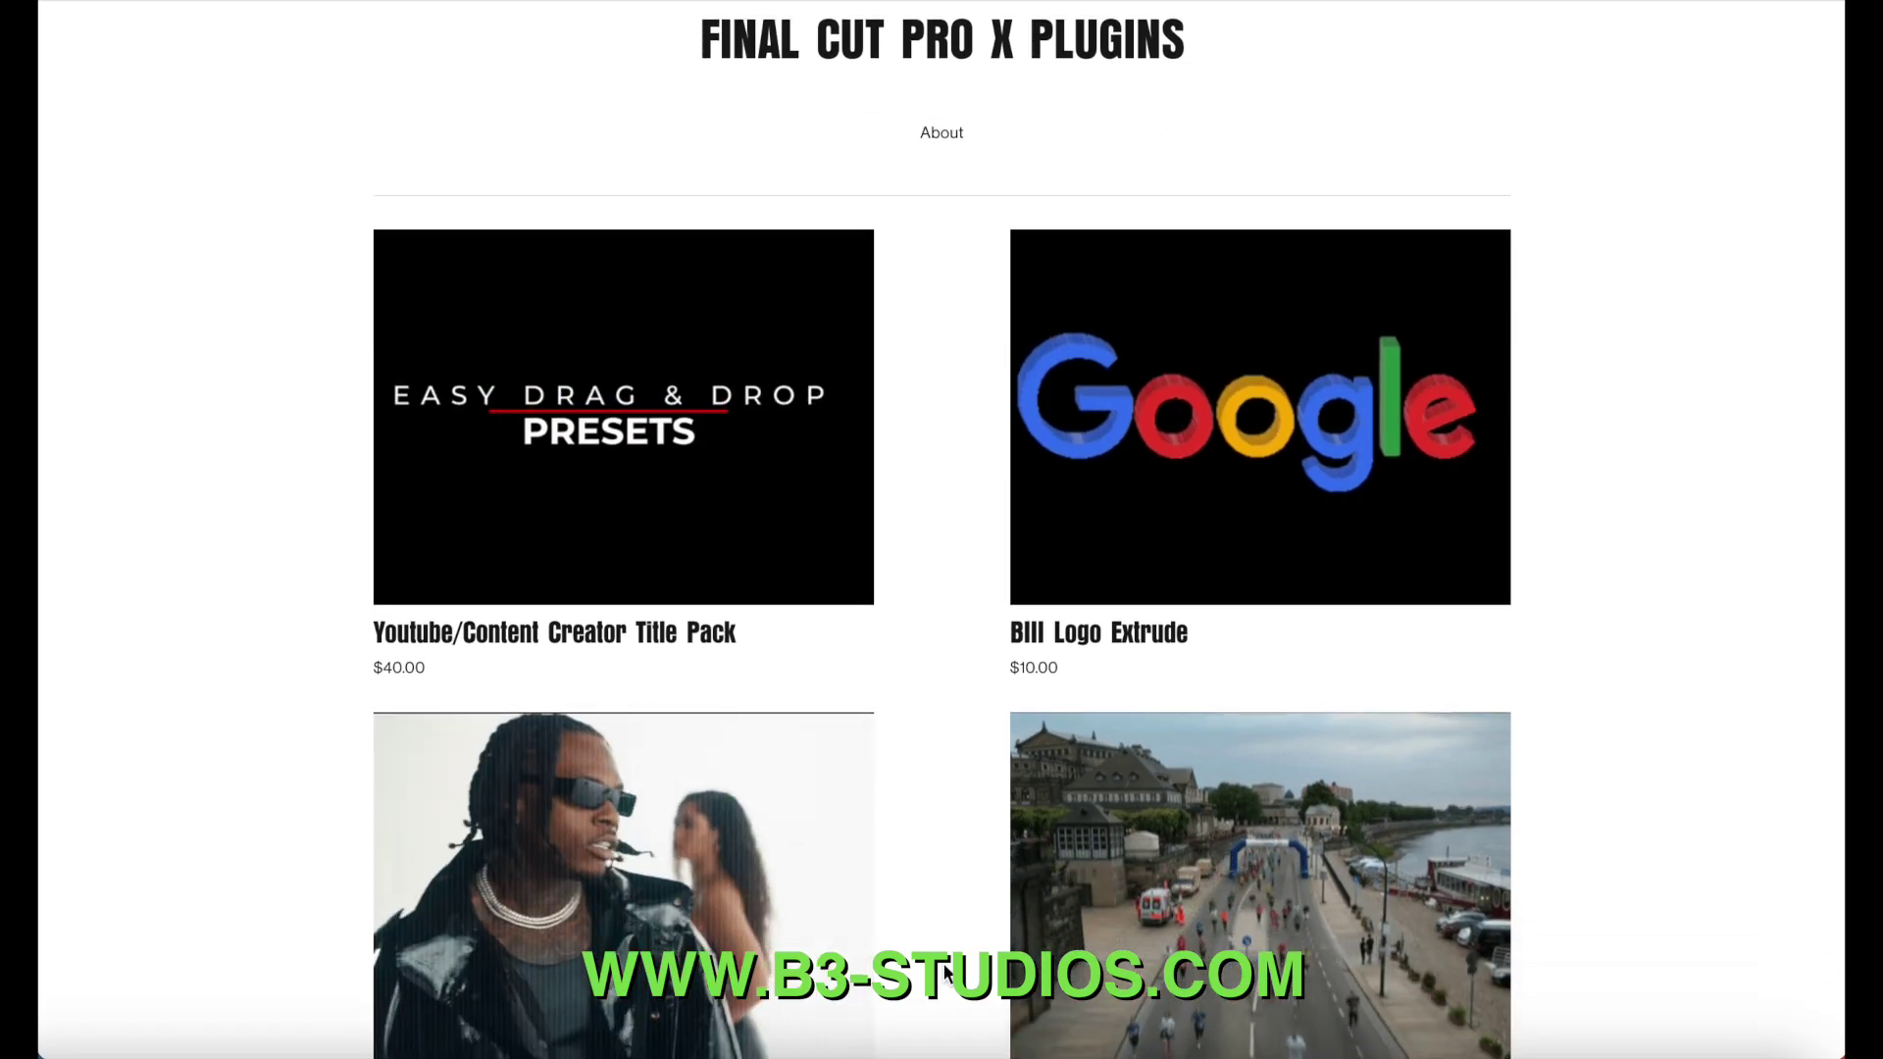
{"action": "scroll", "coordinate": [945, 971], "scroll_direction": "down", "scroll_amount": 6}
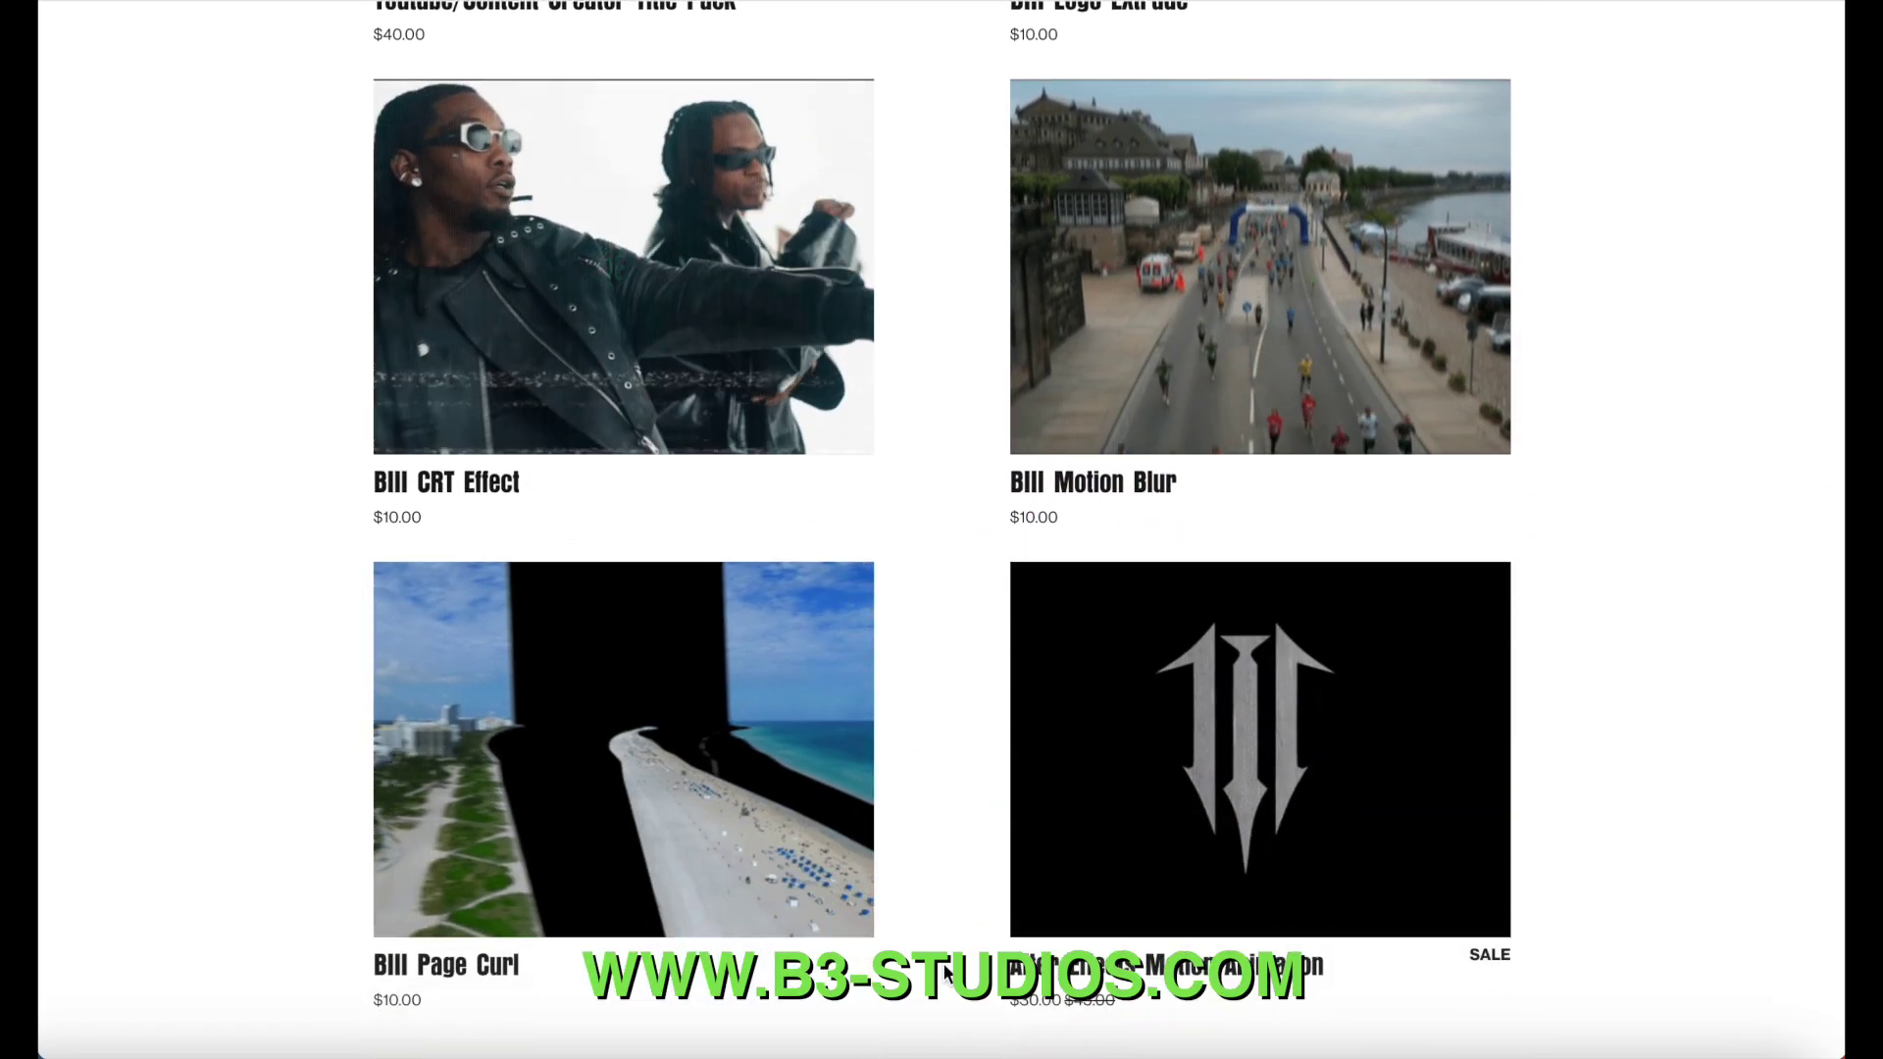
{"action": "scroll", "coordinate": [944, 971], "scroll_direction": "down", "scroll_amount": 5}
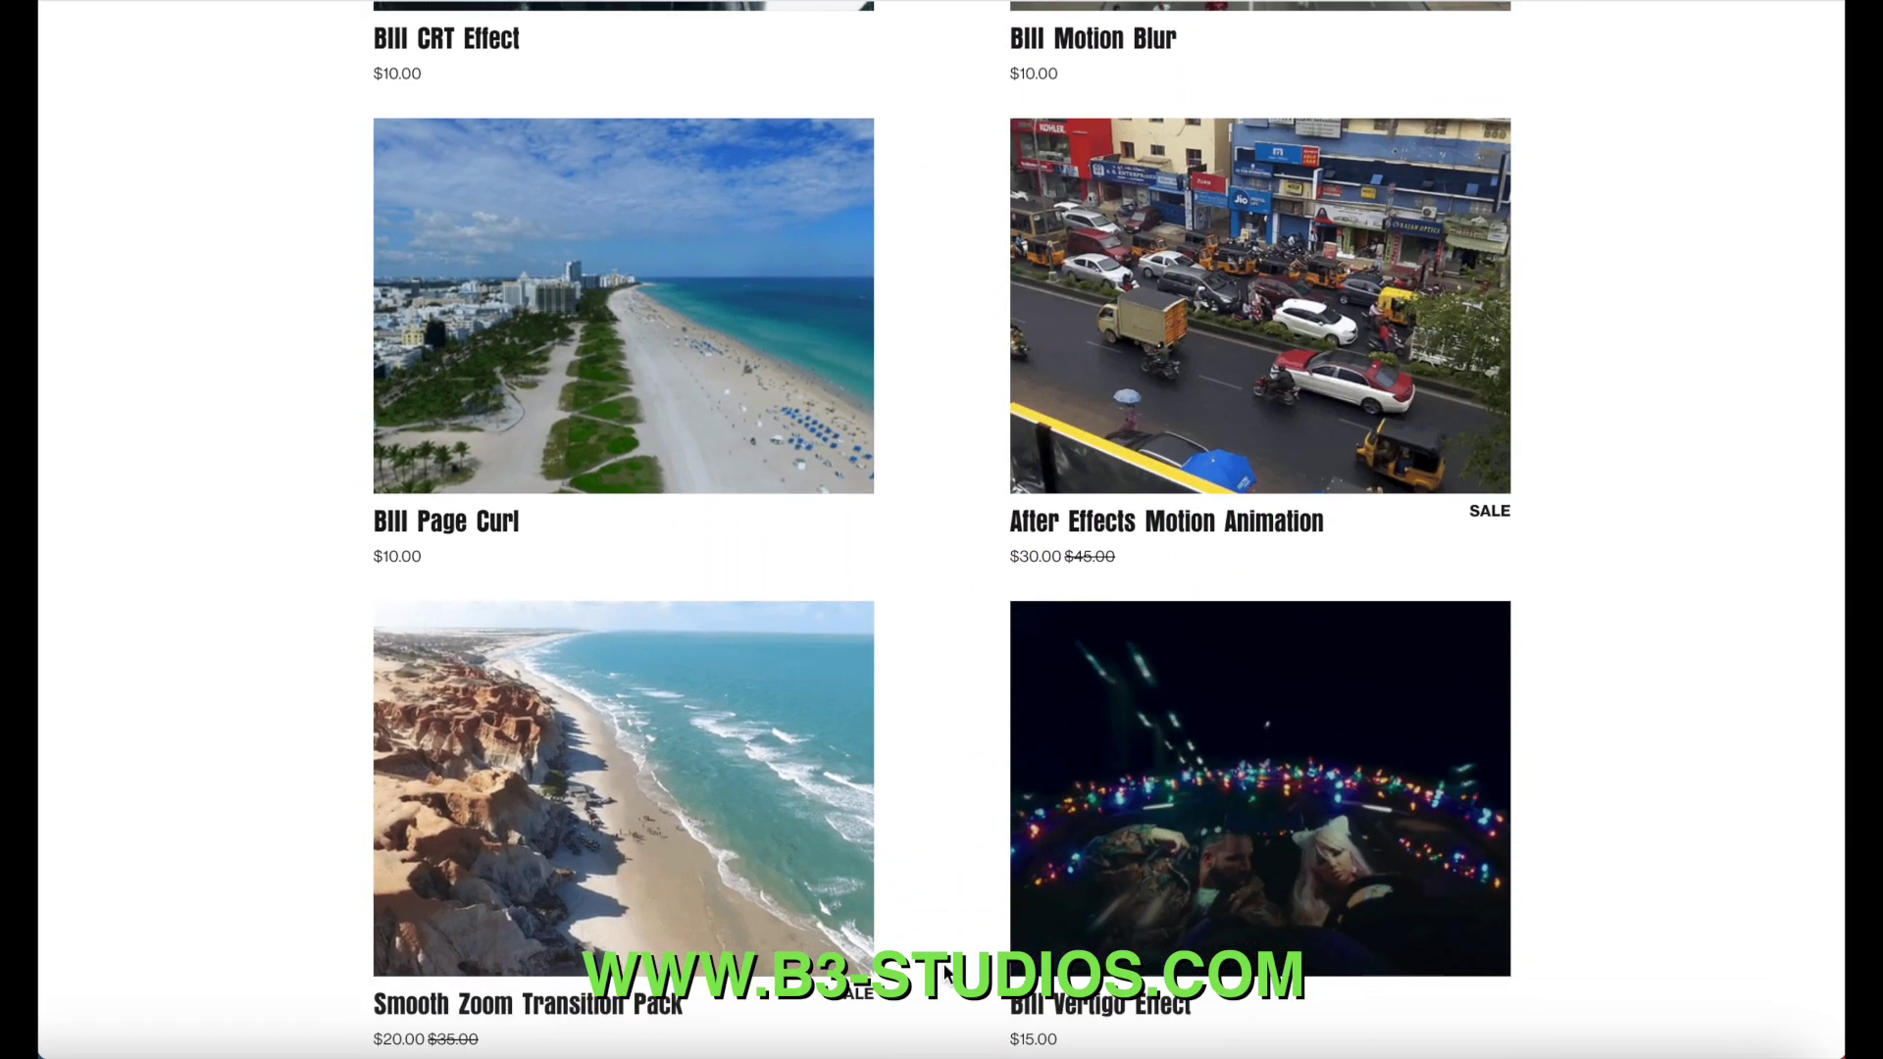
{"action": "scroll", "coordinate": [944, 971], "scroll_direction": "down", "scroll_amount": 6}
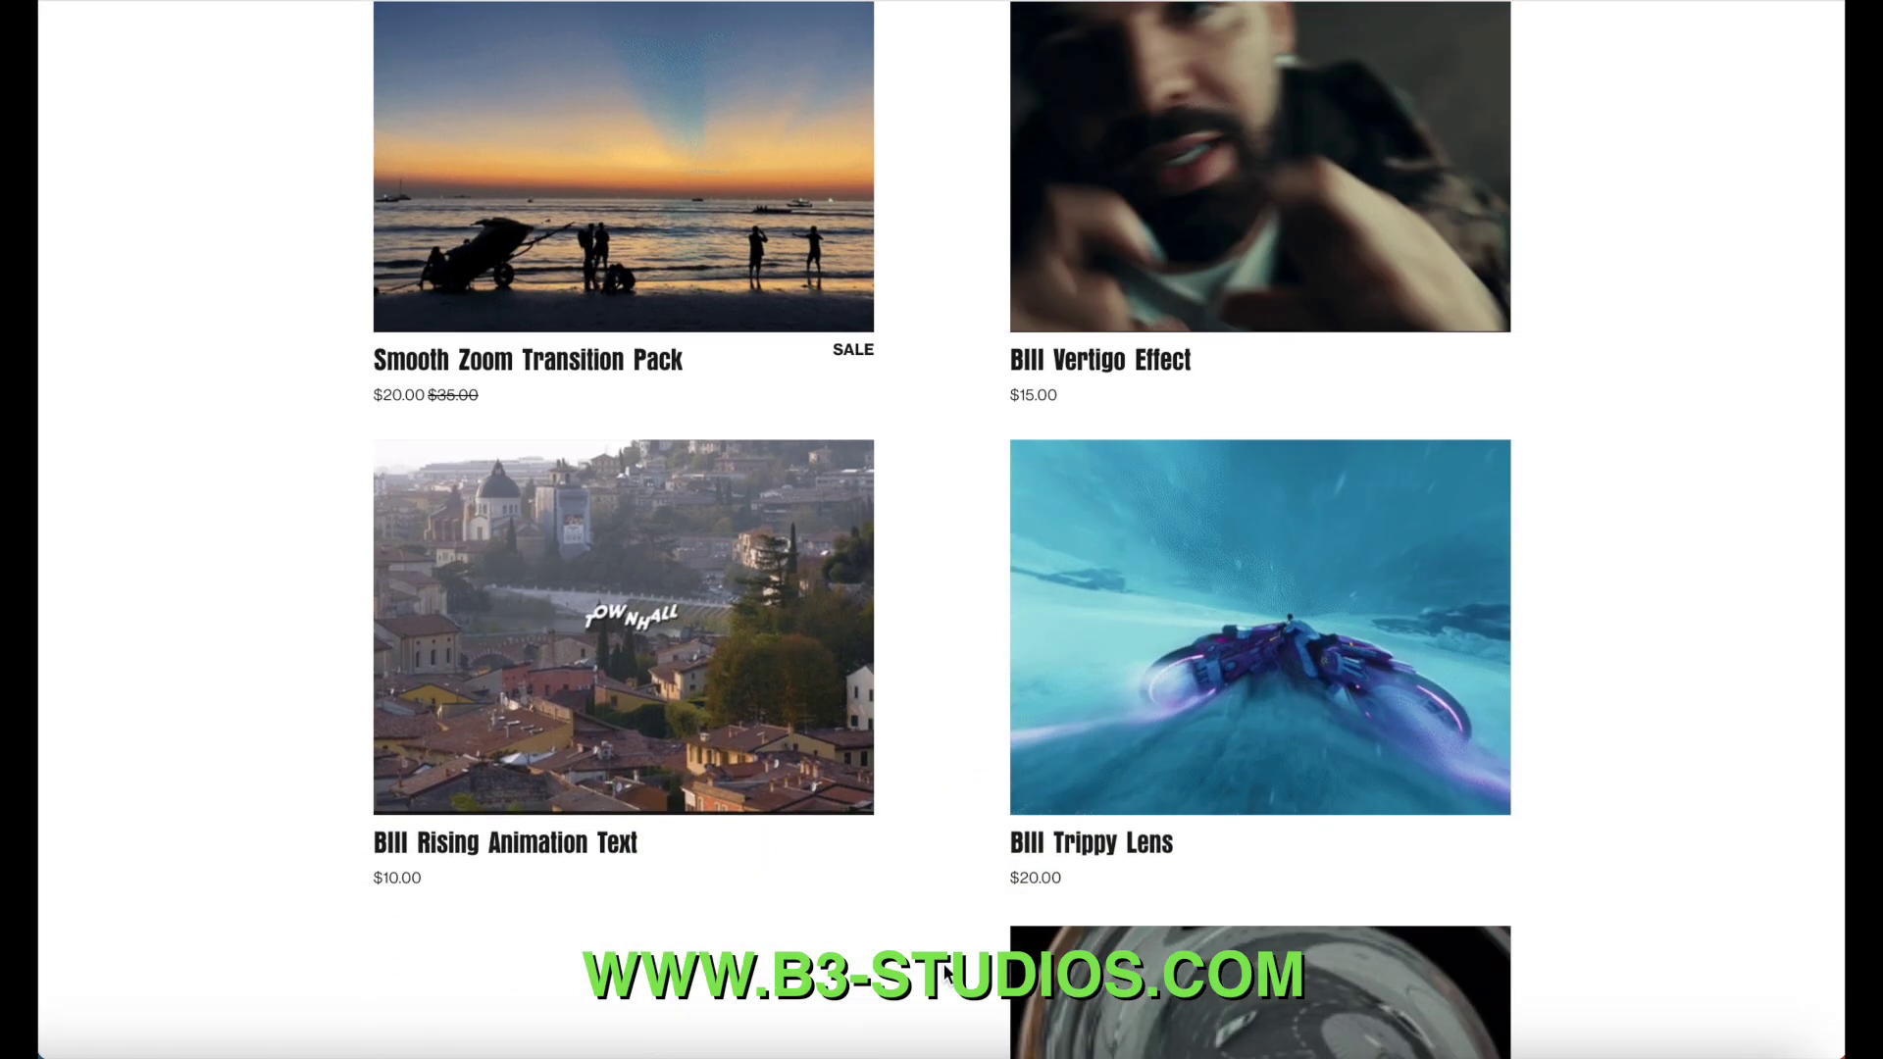
{"action": "scroll", "coordinate": [944, 971], "scroll_direction": "down", "scroll_amount": 5}
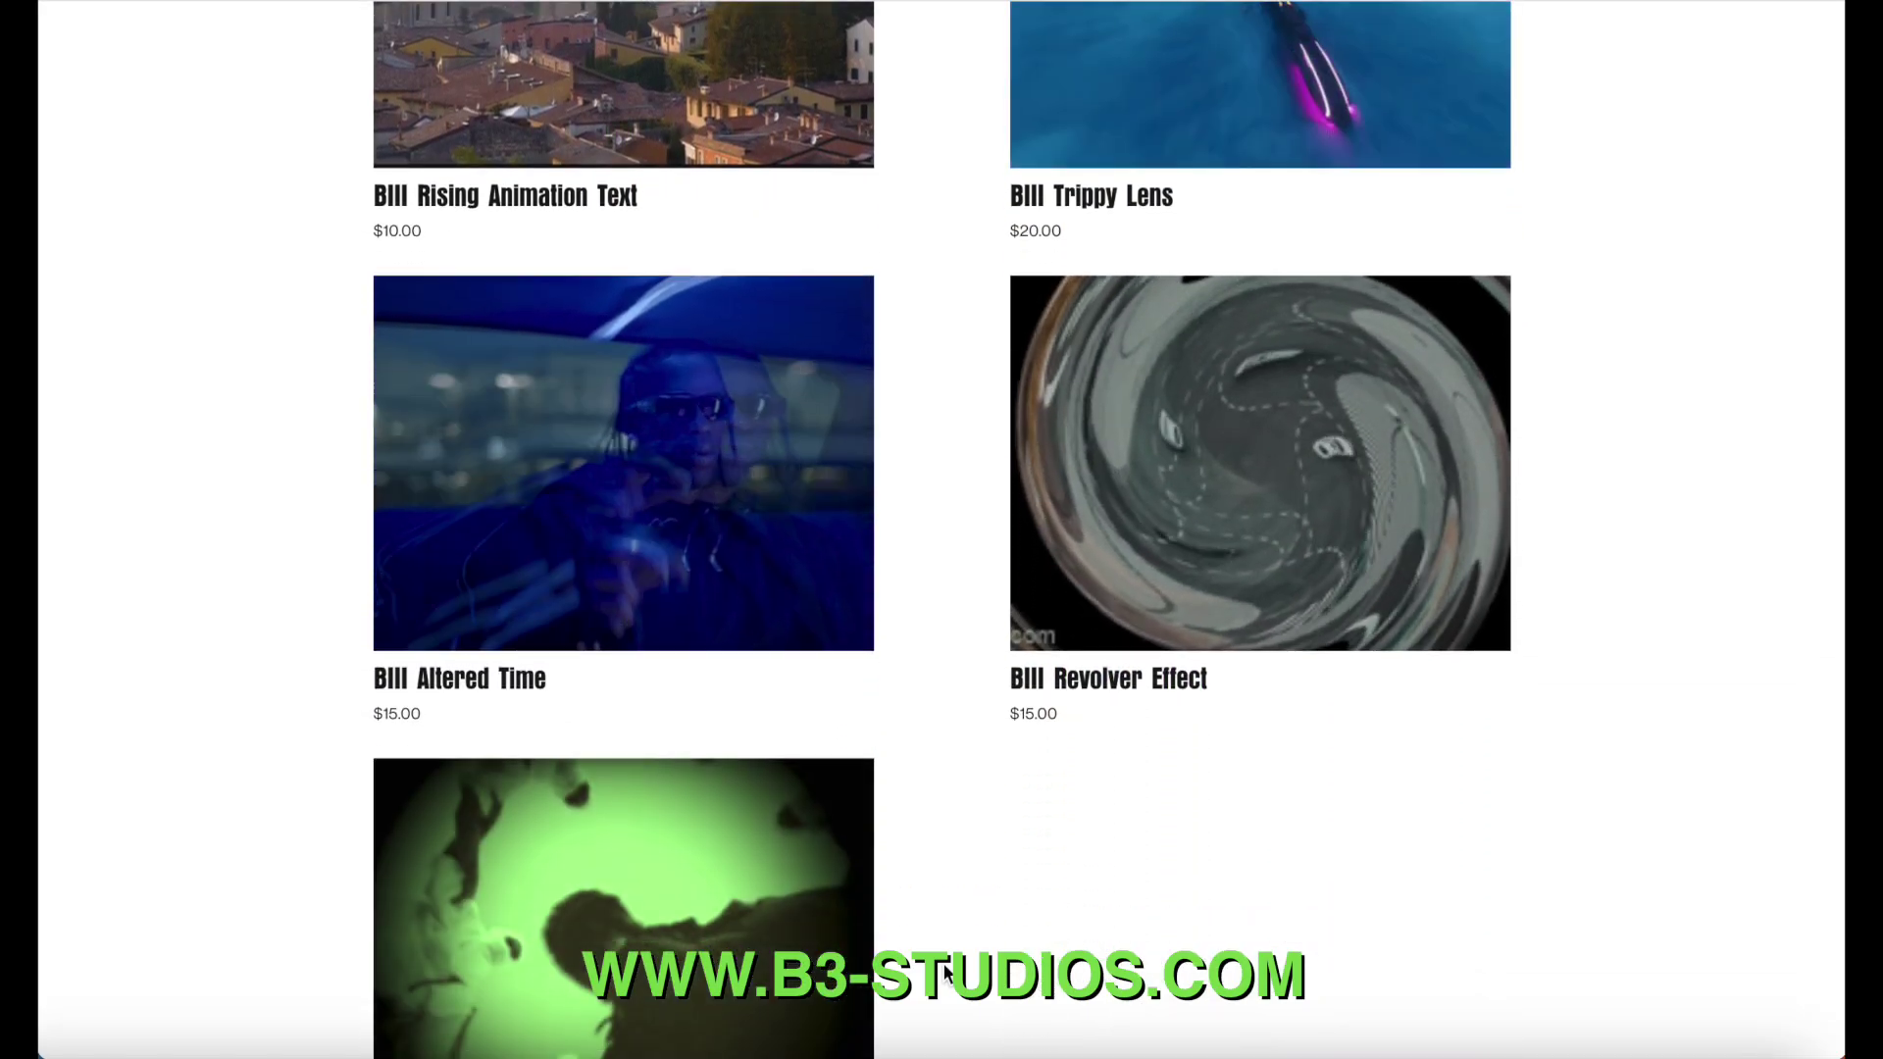